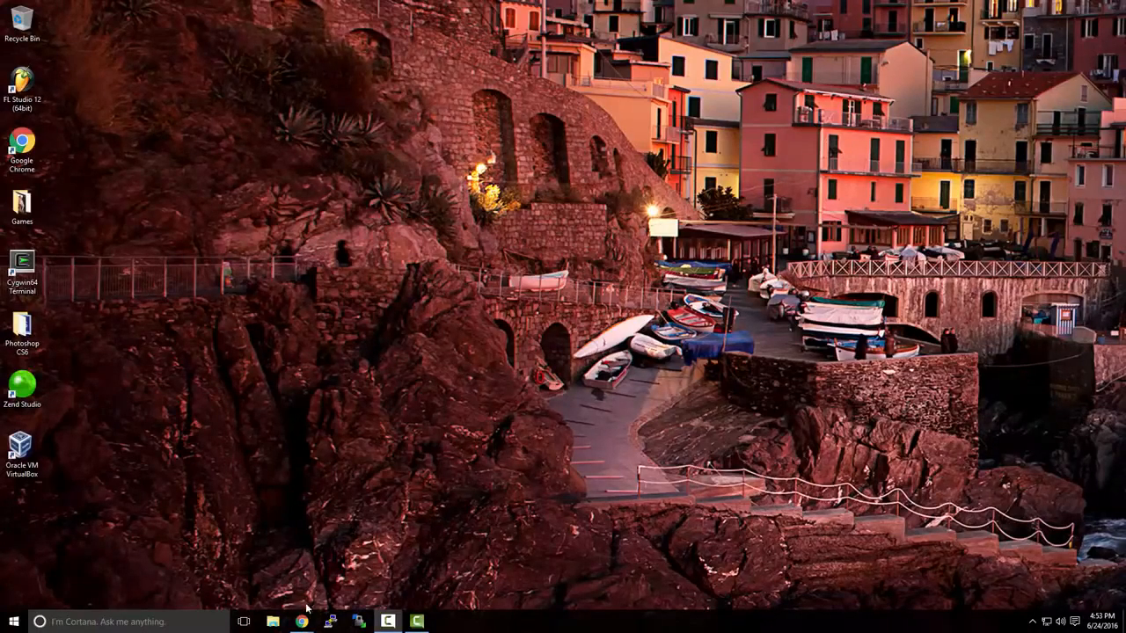
# Switch to Chrome and open the free trial page from the VMware Workstation Pro product page
pyautogui.moveTo(303, 619)
pyautogui.click(357, 582)
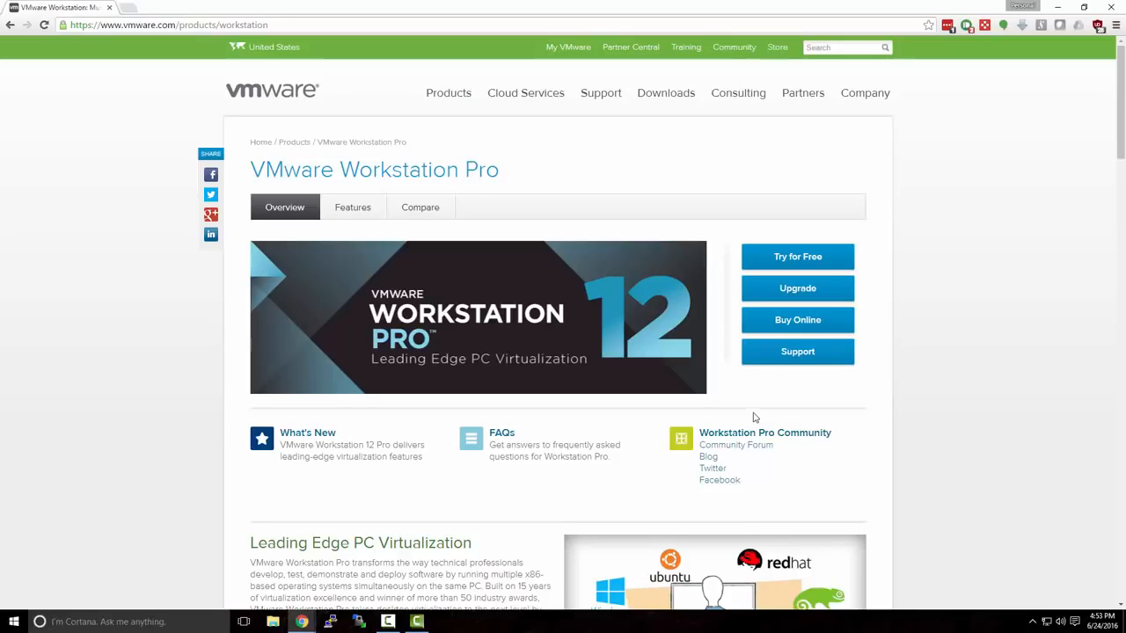
pyautogui.click(787, 257)
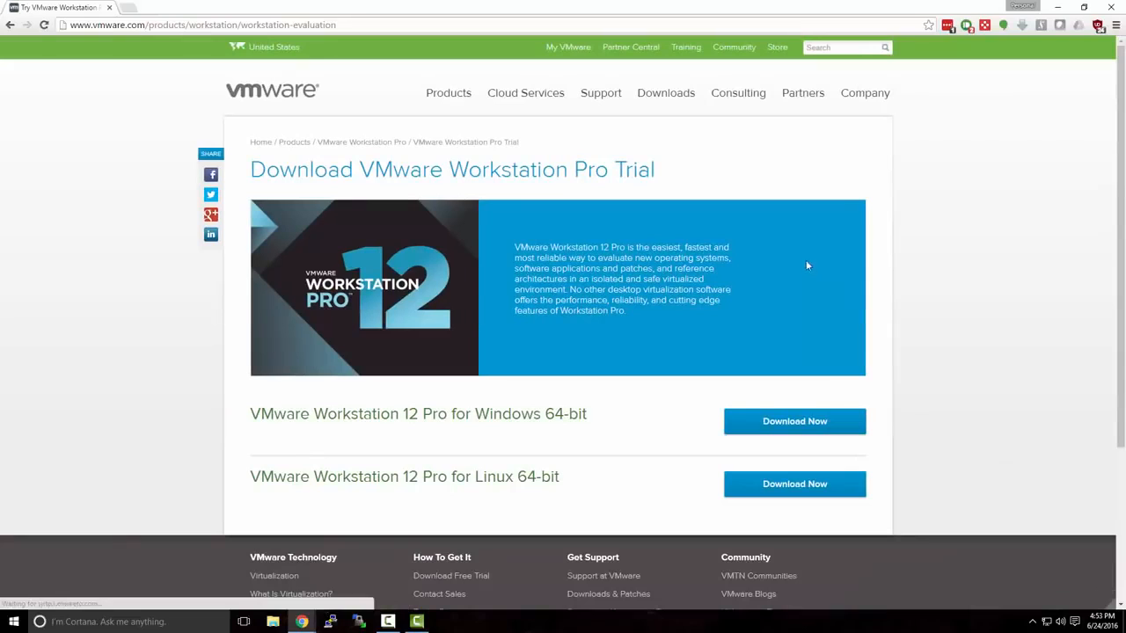
# Go back to the Workstation Pro product page to check its web address, and reopen the trial page
pyautogui.click(10, 25)
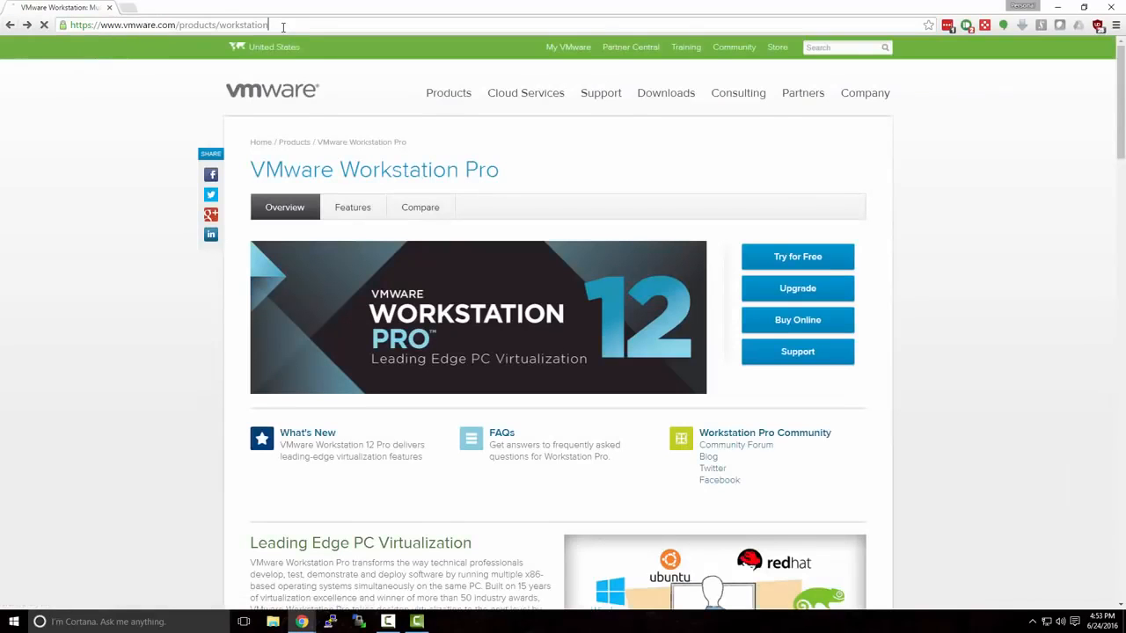
pyautogui.click(283, 25)
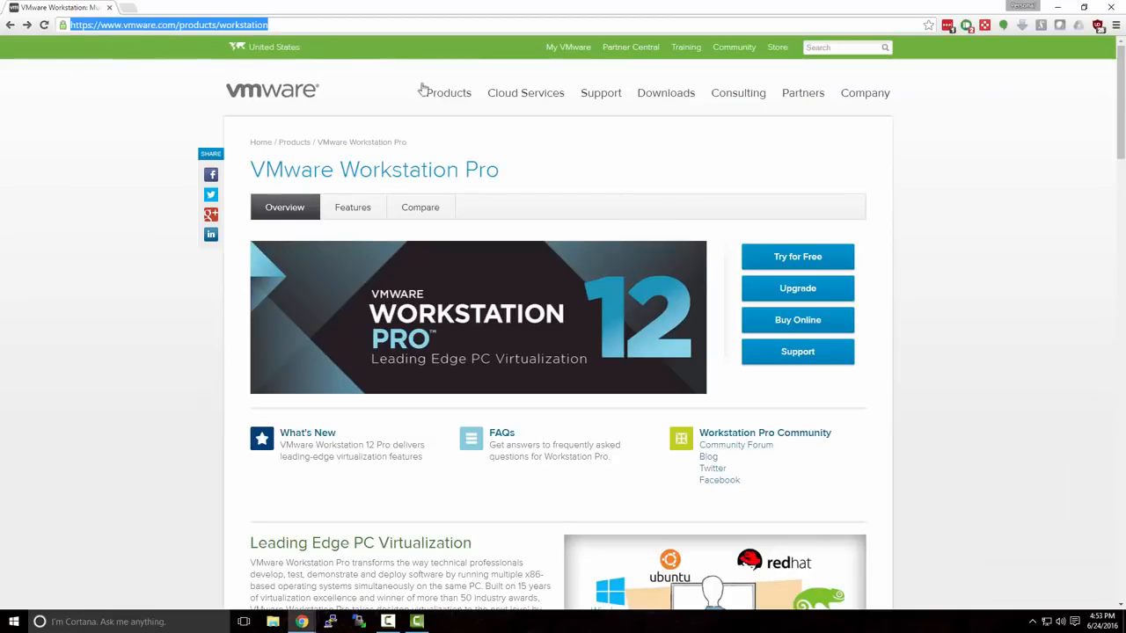
pyautogui.click(714, 220)
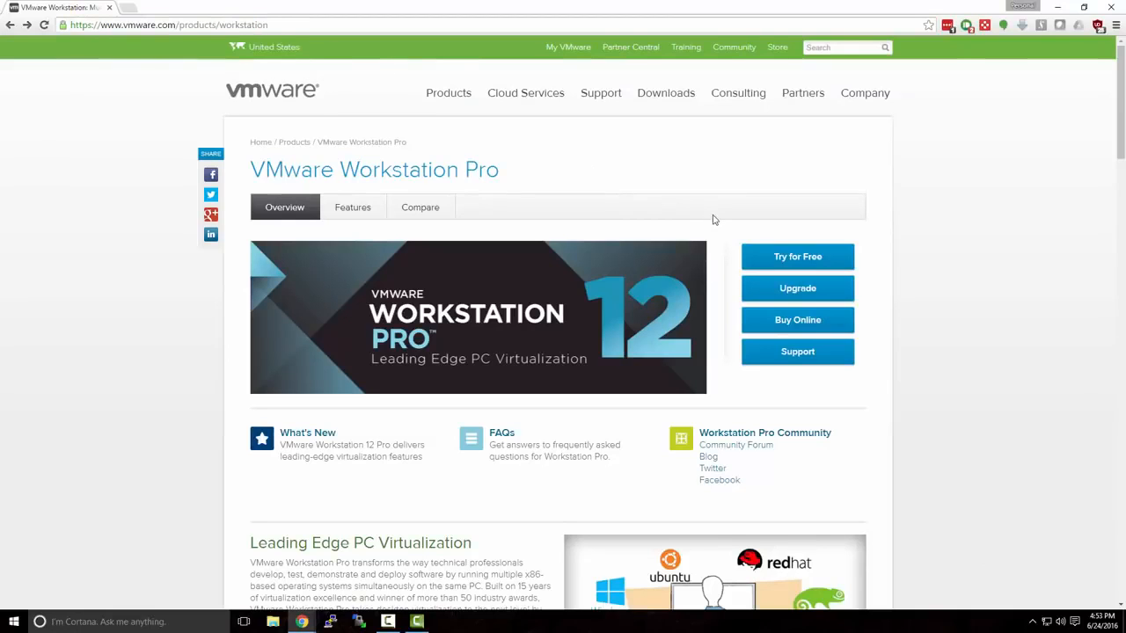
pyautogui.click(778, 257)
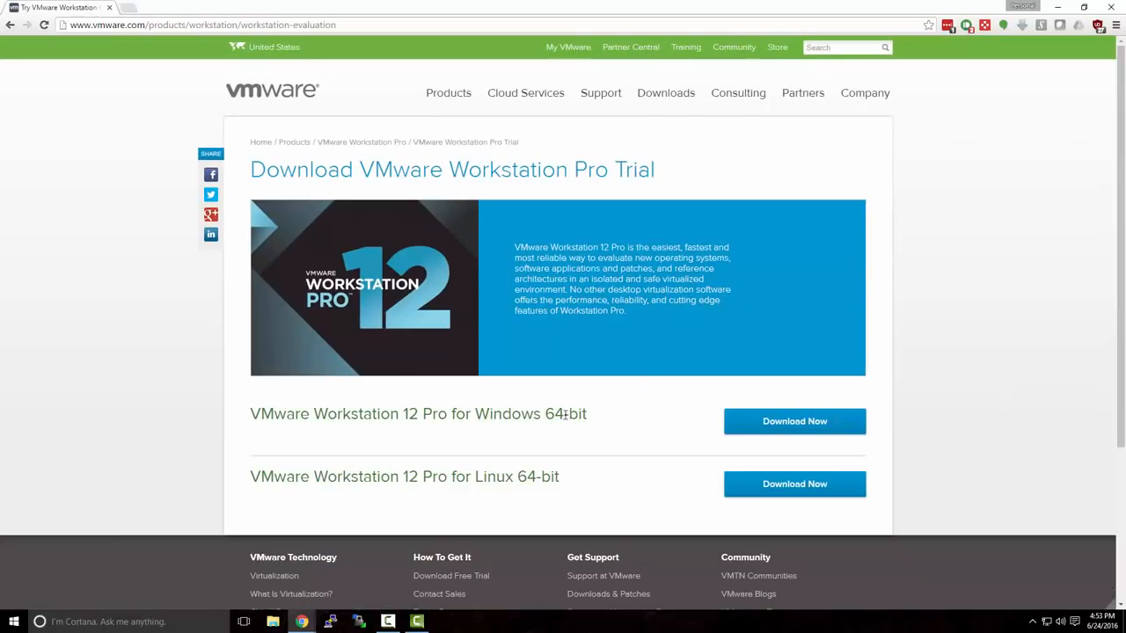
# Download VMware Workstation 12 Pro for Windows 64-bit, run its installer and minimize the browser
pyautogui.moveTo(476, 413); pyautogui.dragTo(604, 420)
pyautogui.click(608, 422)
pyautogui.click(758, 429)
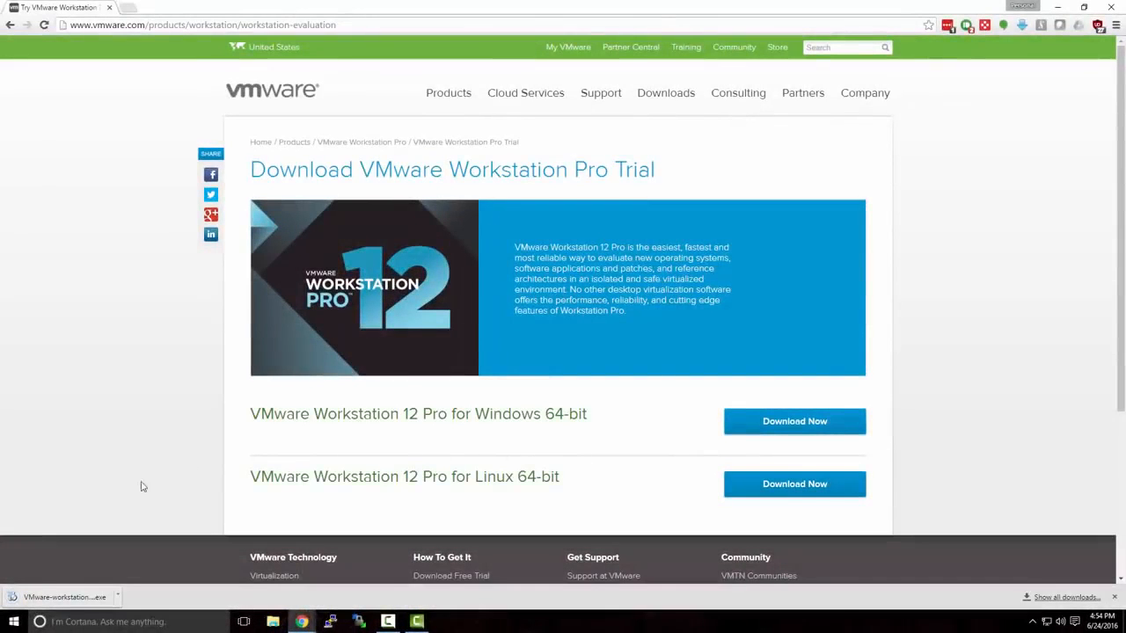
pyautogui.click(88, 598)
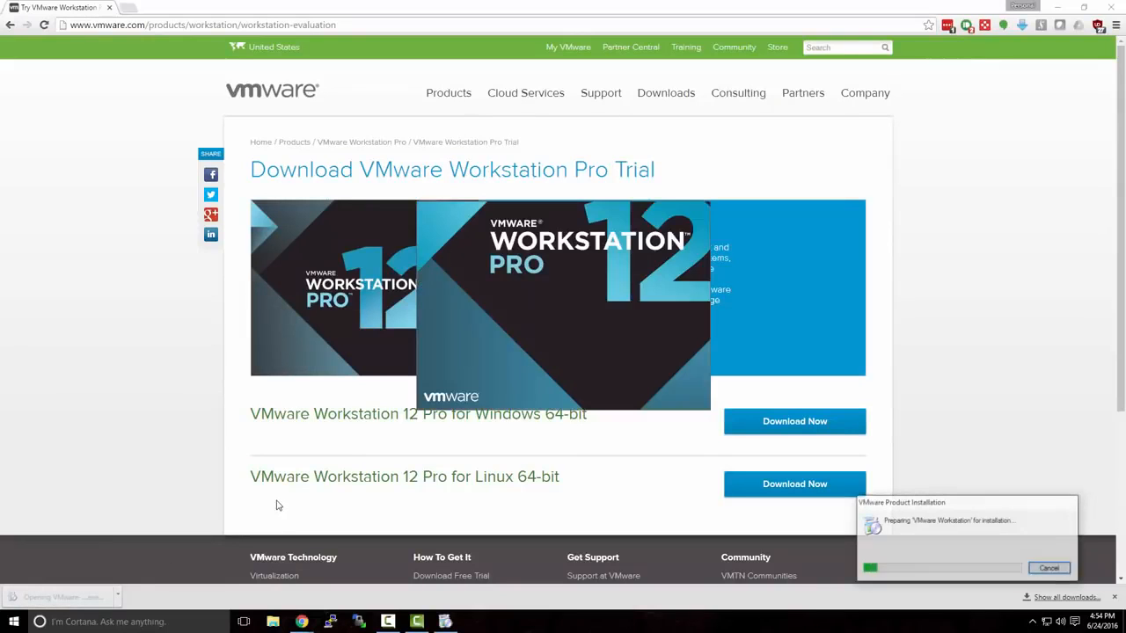
pyautogui.click(1058, 9)
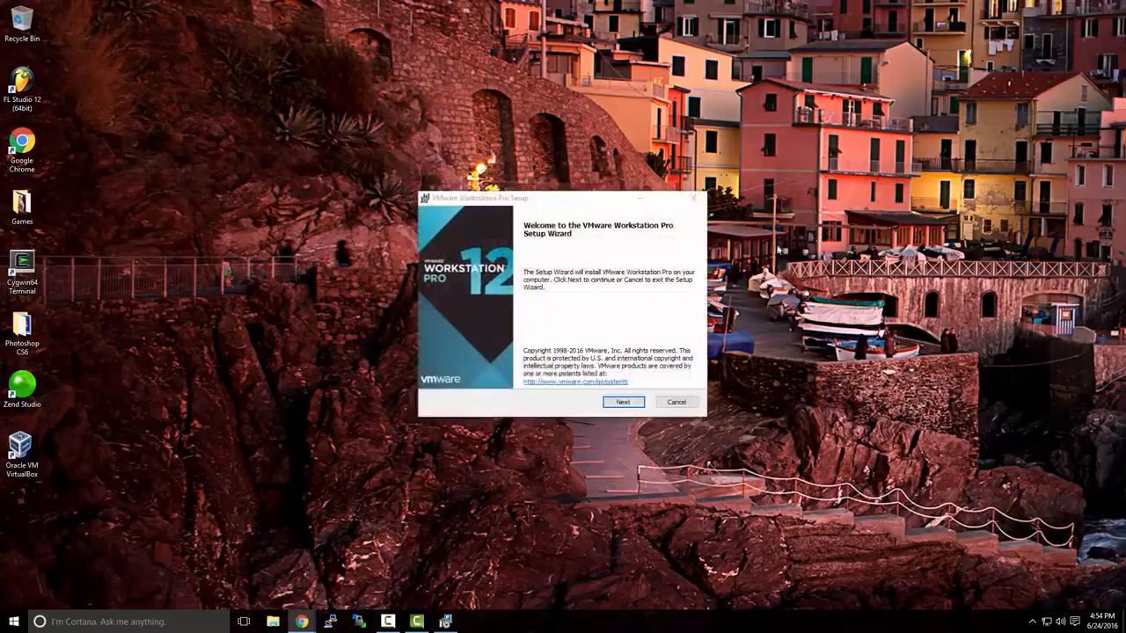
# Accept the End-User License Agreement in the VMware Workstation Pro setup and proceed to the User Experience Settings
pyautogui.click(630, 403)
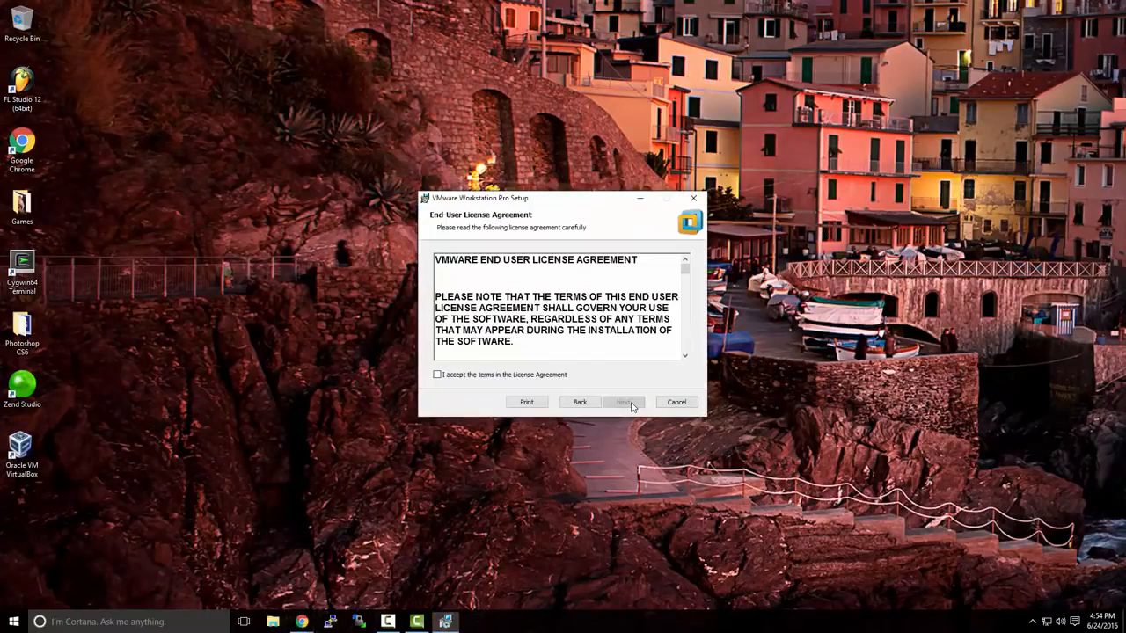
pyautogui.click(554, 378)
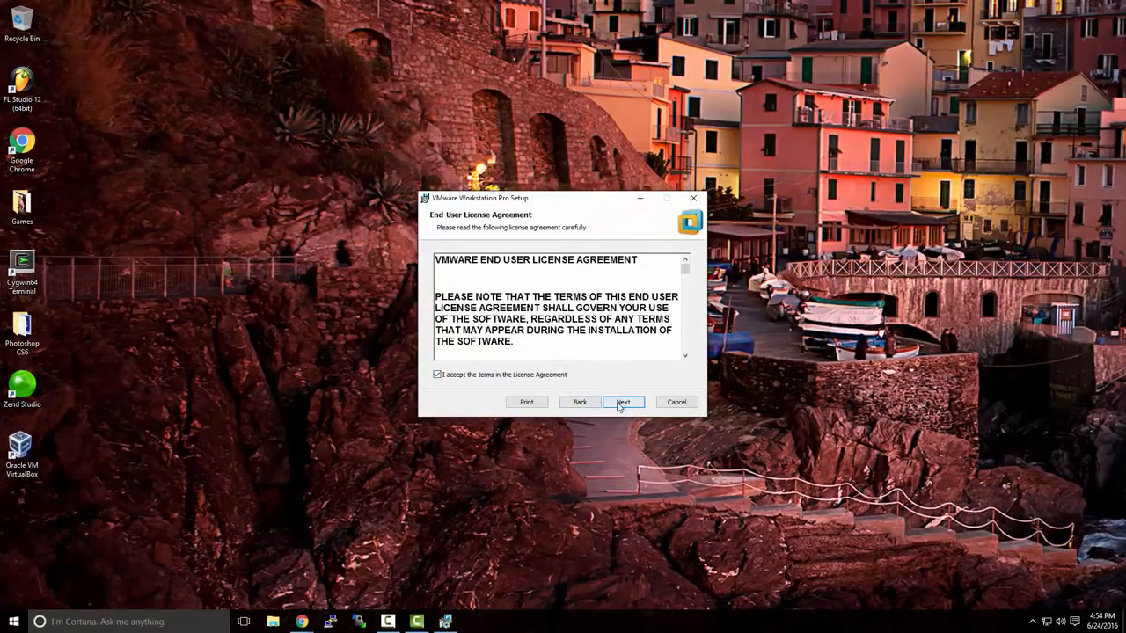
pyautogui.click(619, 405)
pyautogui.click(619, 404)
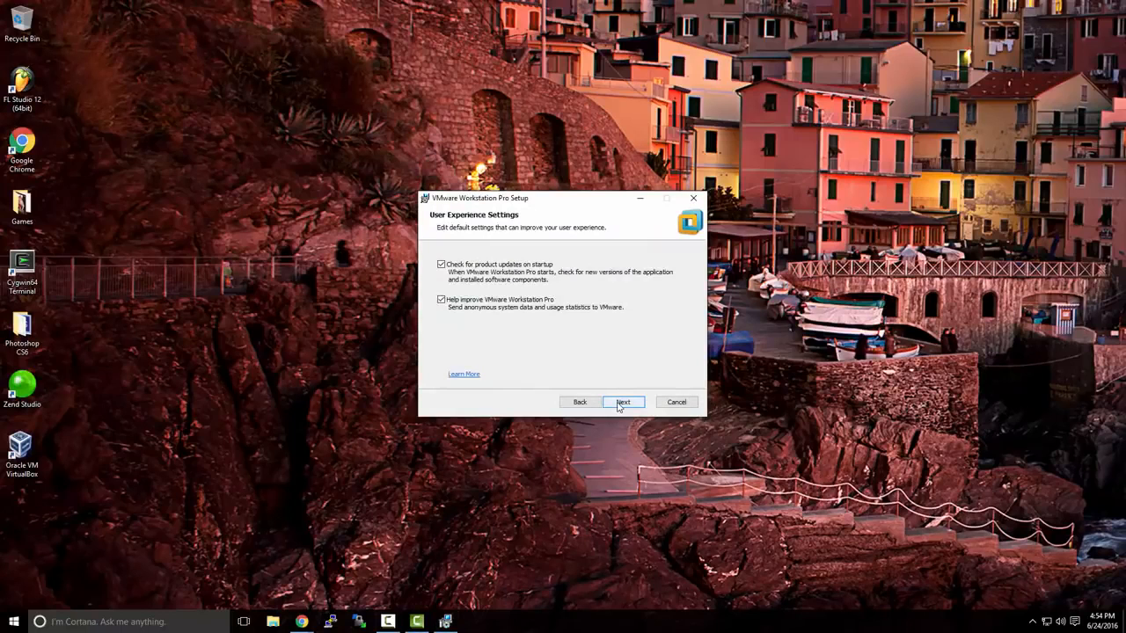
# Install VMware Workstation Pro with the default user experience and shortcut options, and launch it from the desktop
pyautogui.click(619, 405)
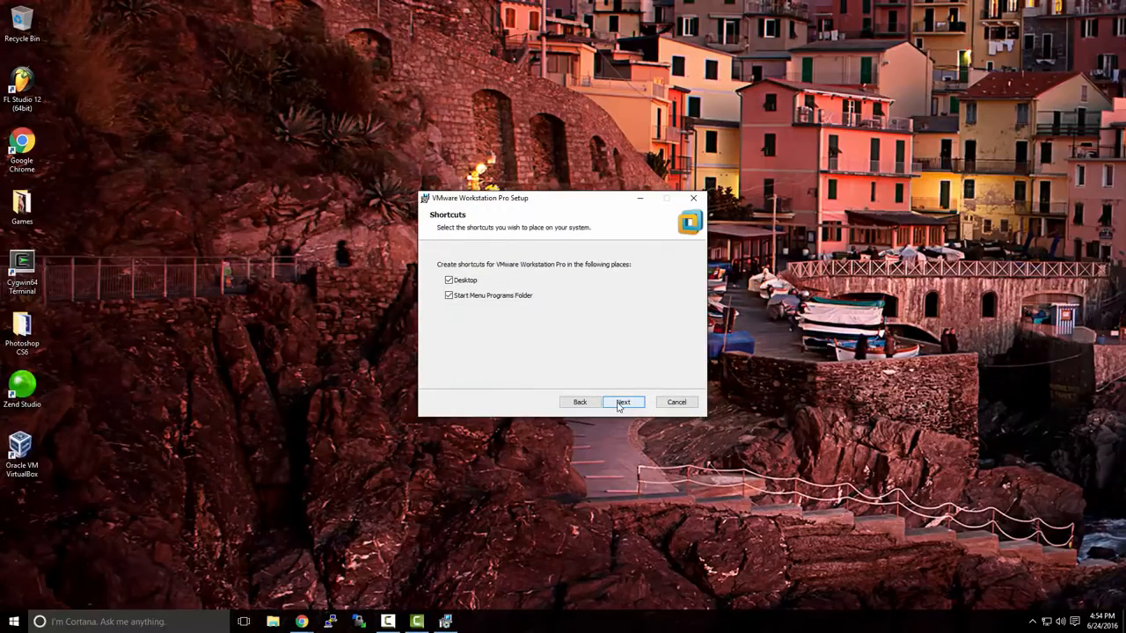
pyautogui.click(620, 405)
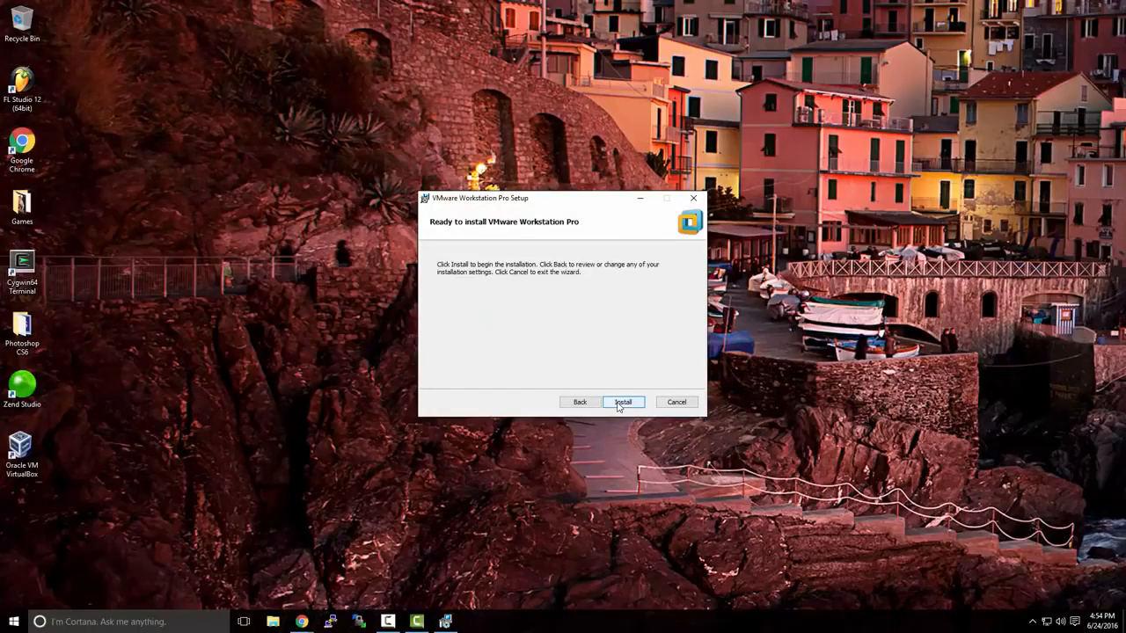
pyautogui.click(619, 404)
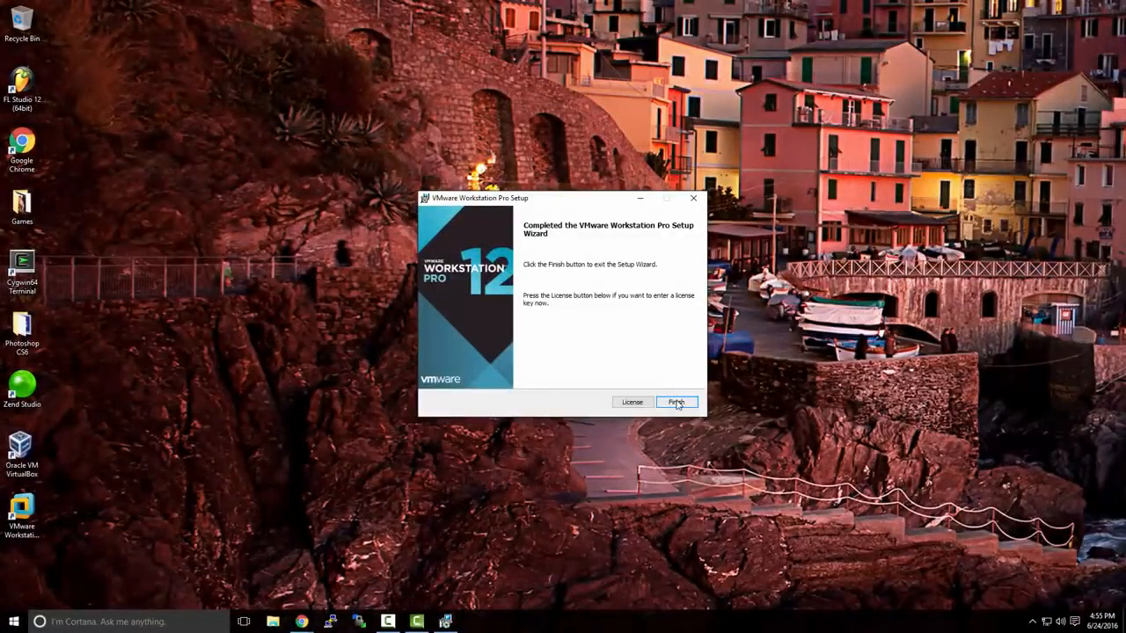
pyautogui.click(677, 403)
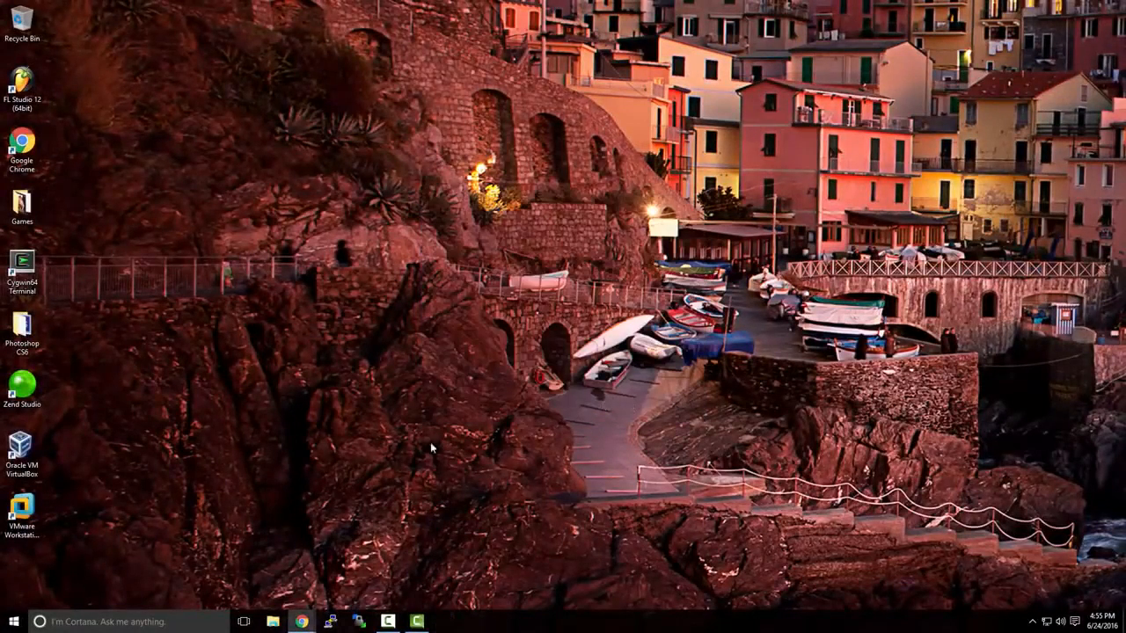
pyautogui.doubleClick(35, 510)
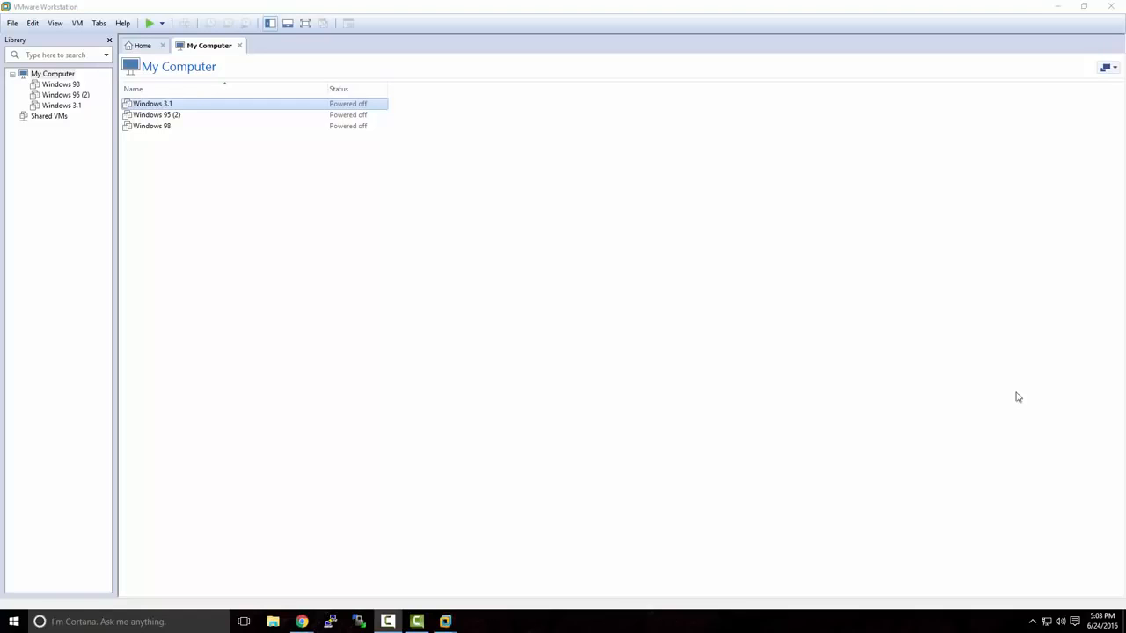
# Switch to Chrome and open the Windows Server 2012 R2 evaluation in the TechNet Evaluation Center
pyautogui.moveTo(302, 621)
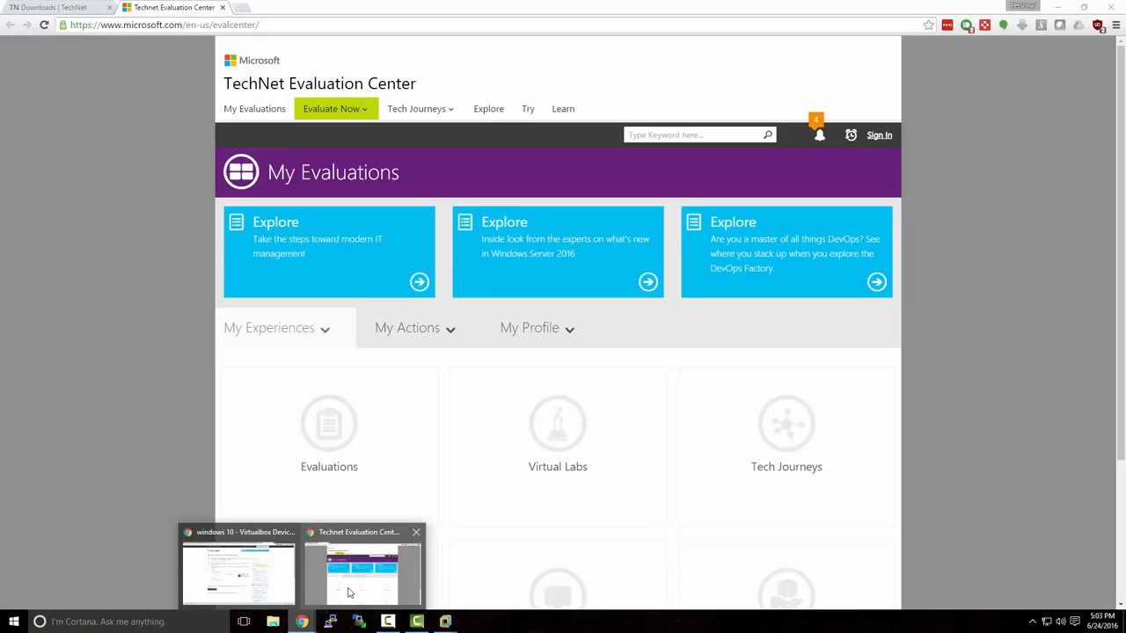
pyautogui.click(348, 593)
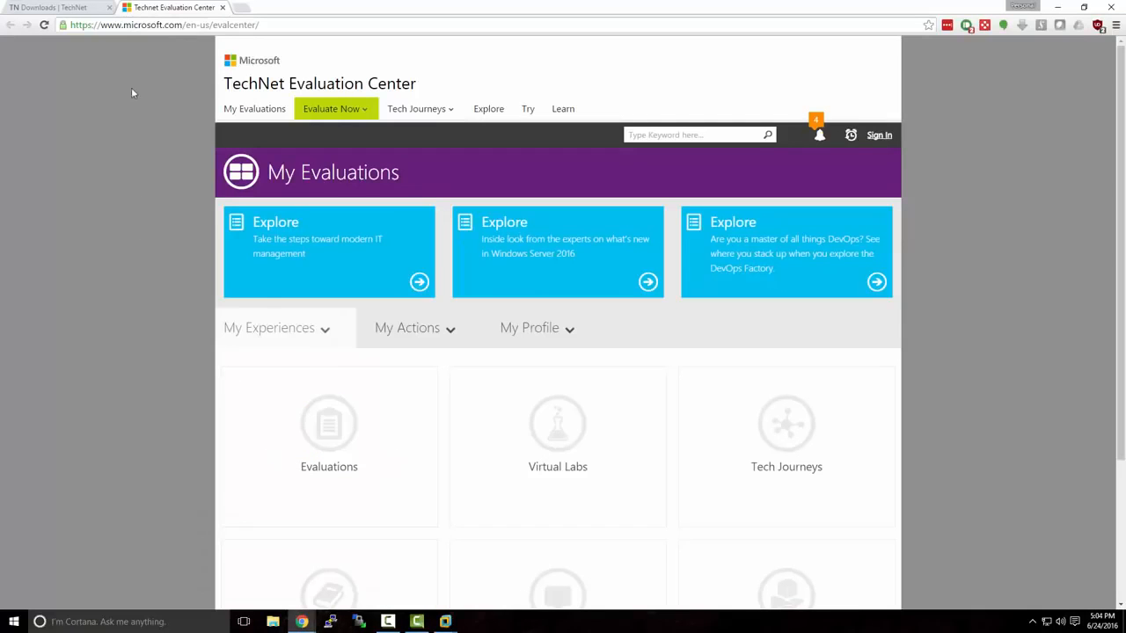
pyautogui.moveTo(125, 25); pyautogui.dragTo(281, 30)
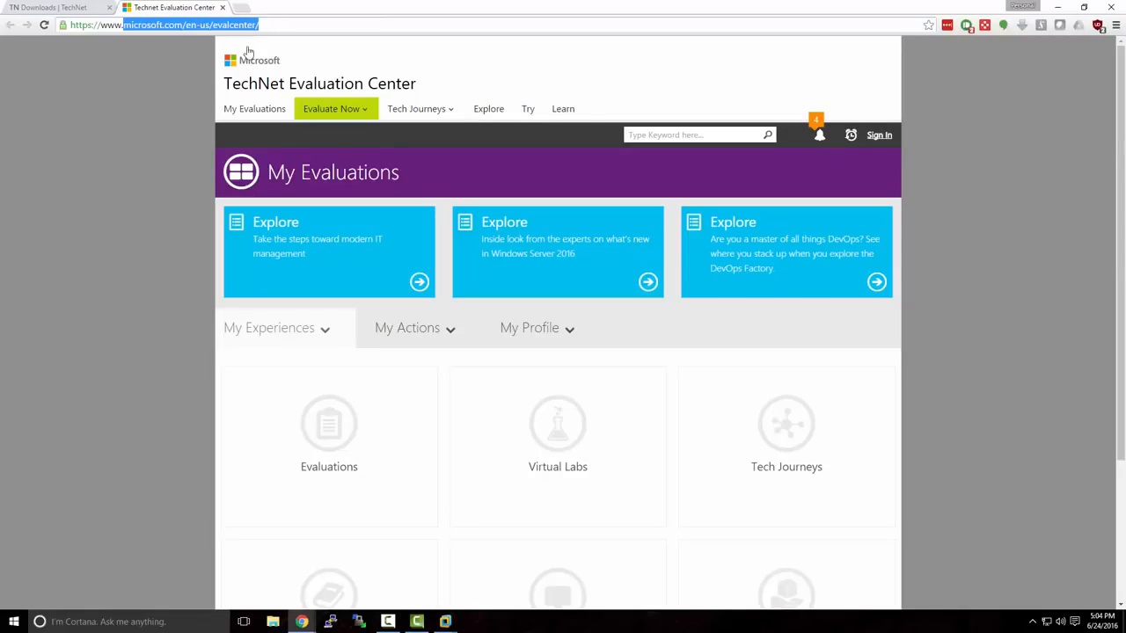
pyautogui.click(202, 84)
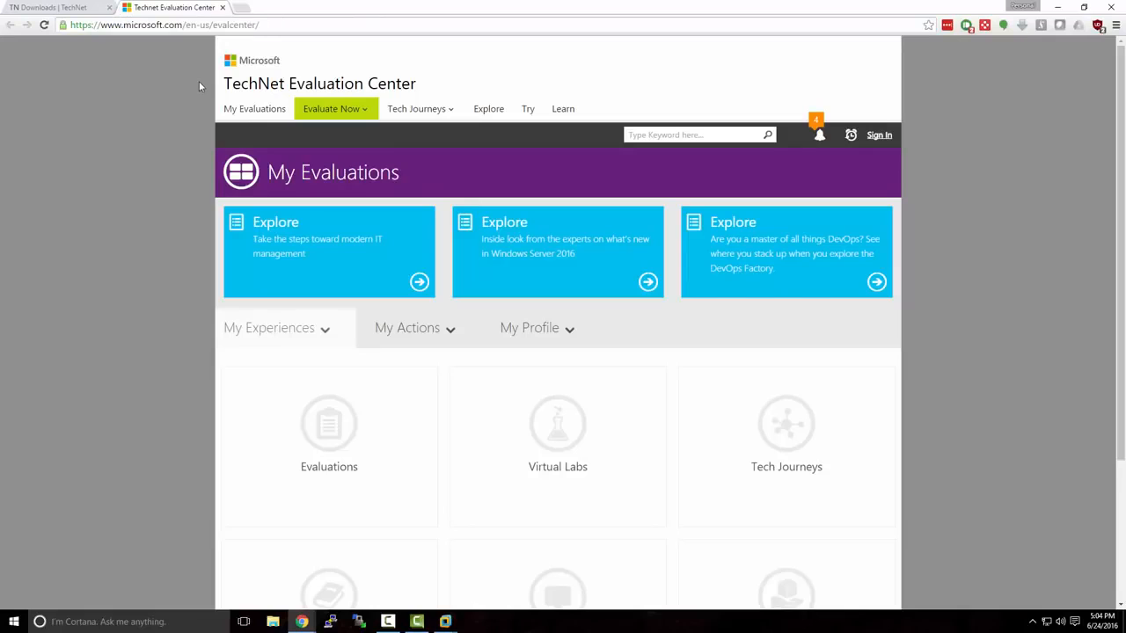
pyautogui.click(370, 117)
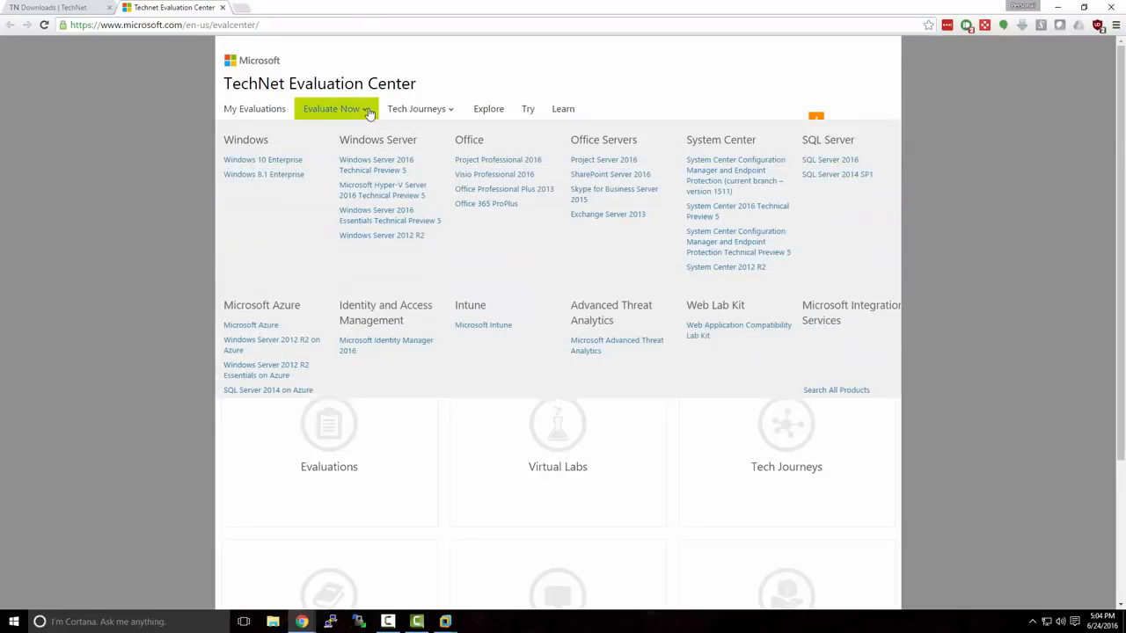
pyautogui.click(387, 236)
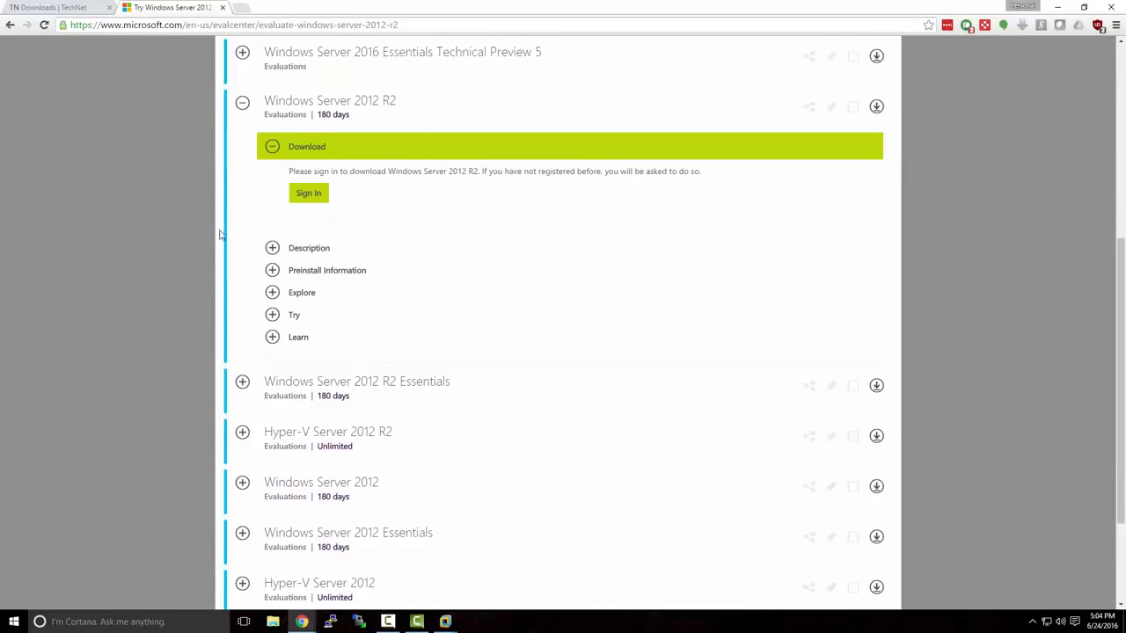
# Sign in for the Windows Server 2012 R2 download by entering the Microsoft account password
pyautogui.scroll(1, 220, 236)
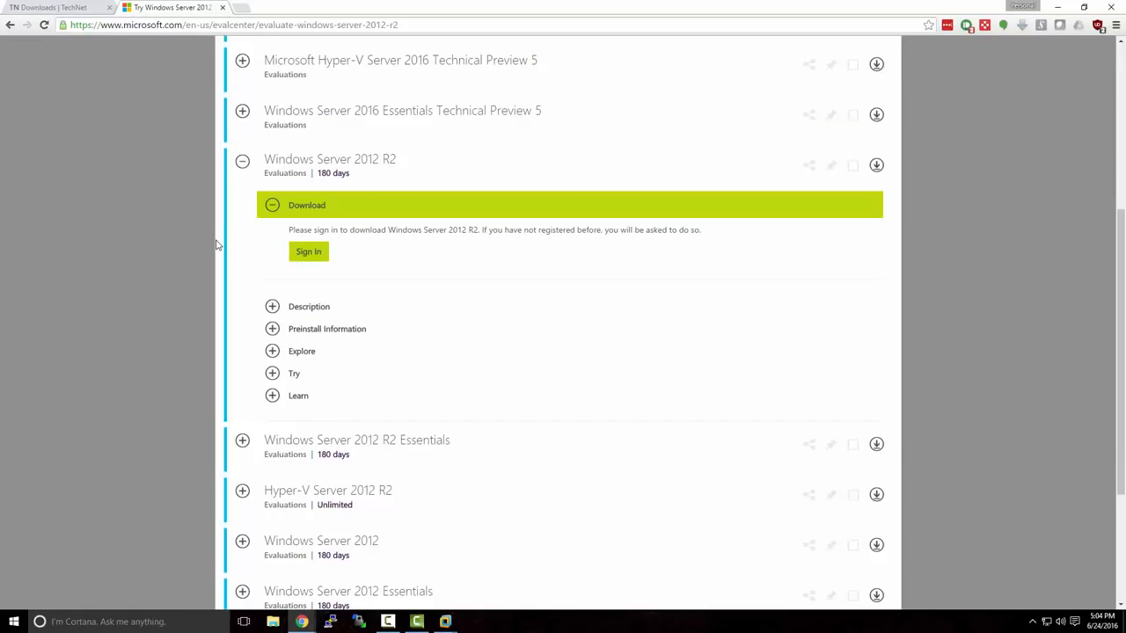
pyautogui.click(307, 255)
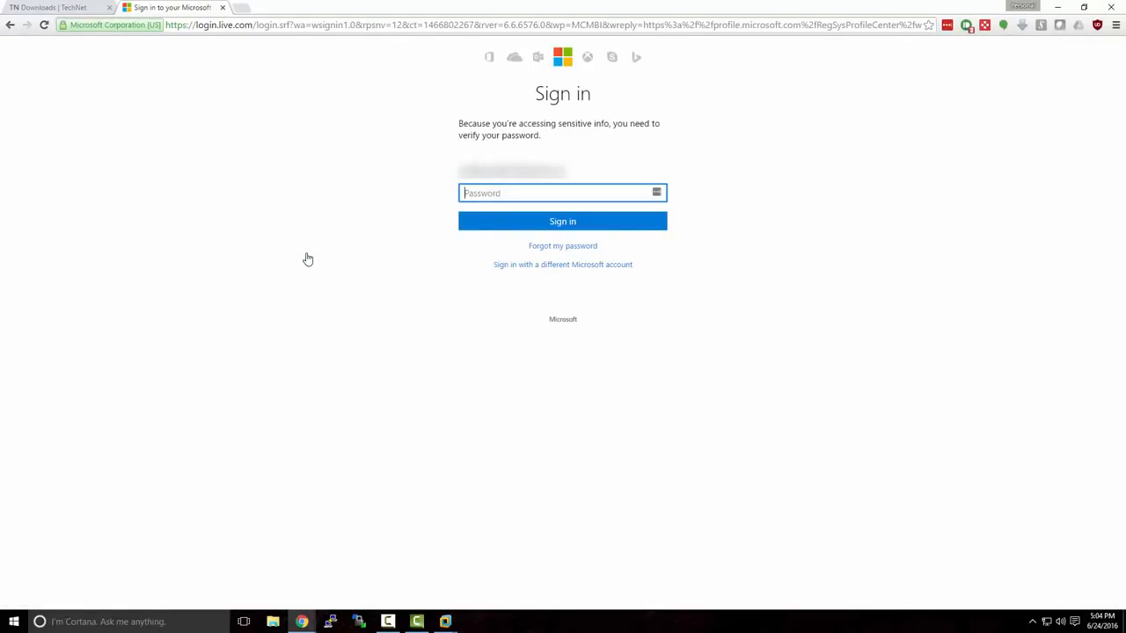
pyautogui.write('••••••••••••')
pyautogui.press('Return')
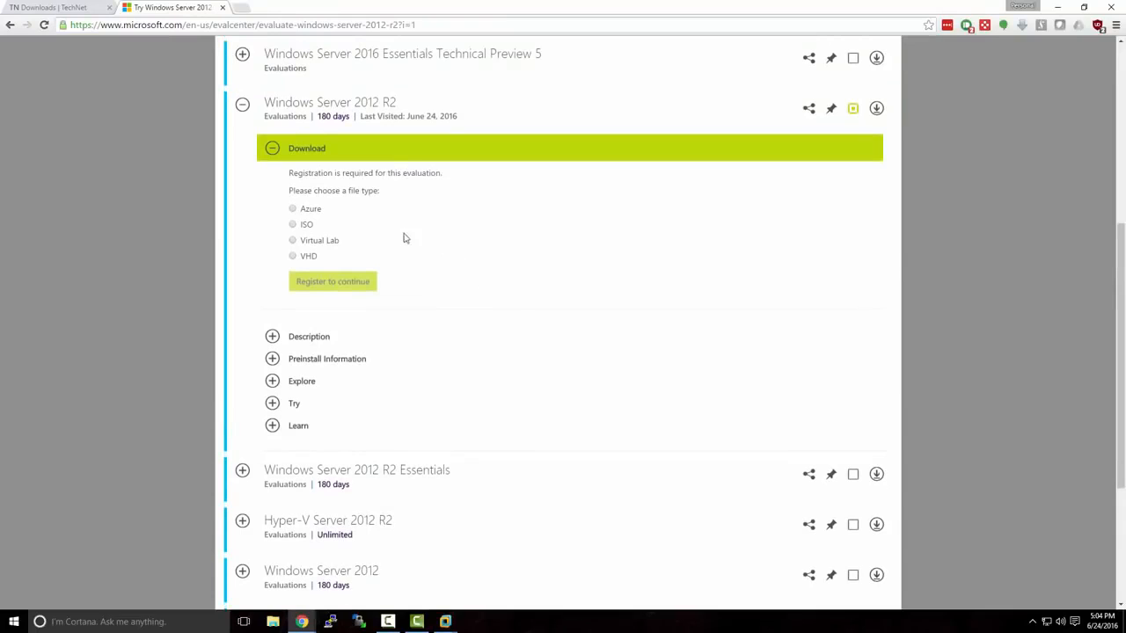
# Register for the Windows Server 2012 R2 ISO download with Other as the primary role, and submit the form
pyautogui.click(294, 225)
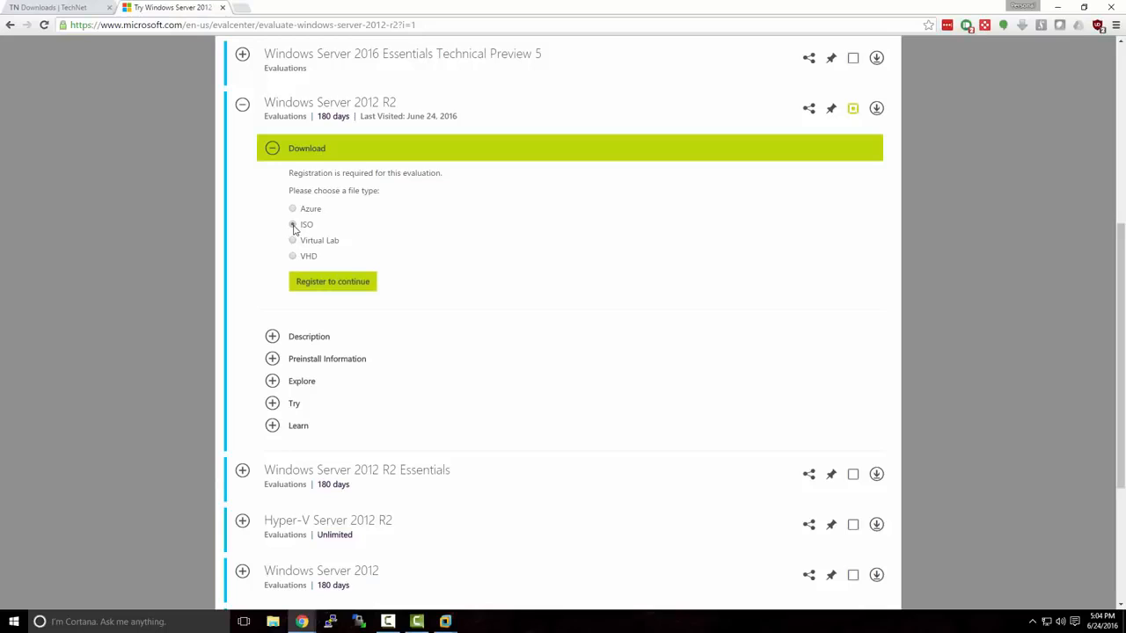
pyautogui.click(318, 282)
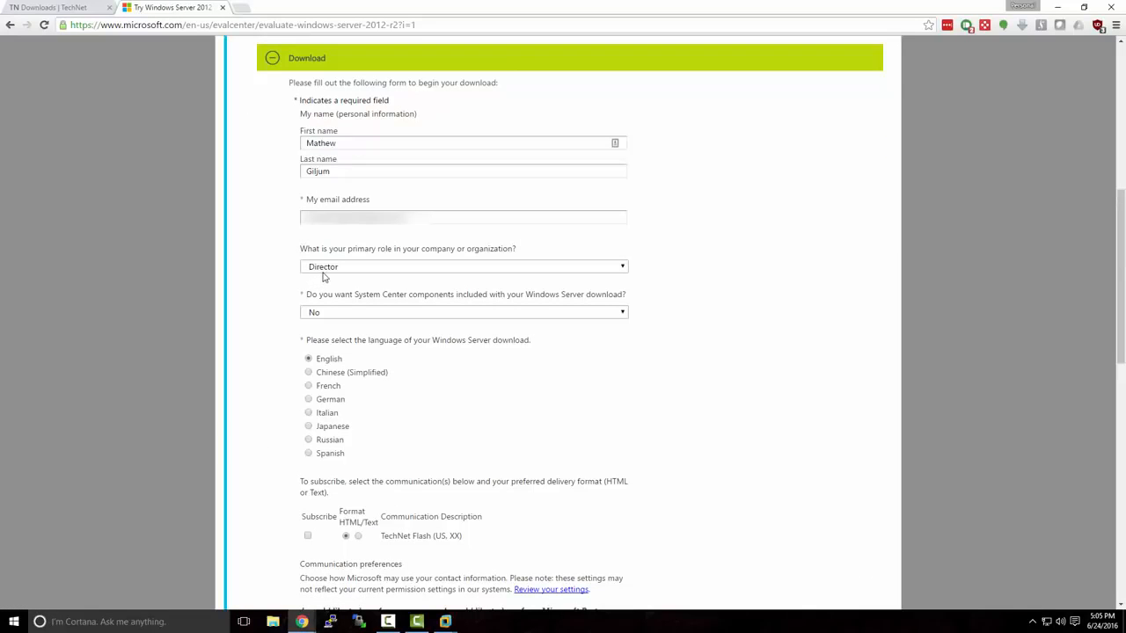
pyautogui.click(322, 268)
pyautogui.scroll(-5, 388, 334)
pyautogui.scroll(-10, 388, 334)
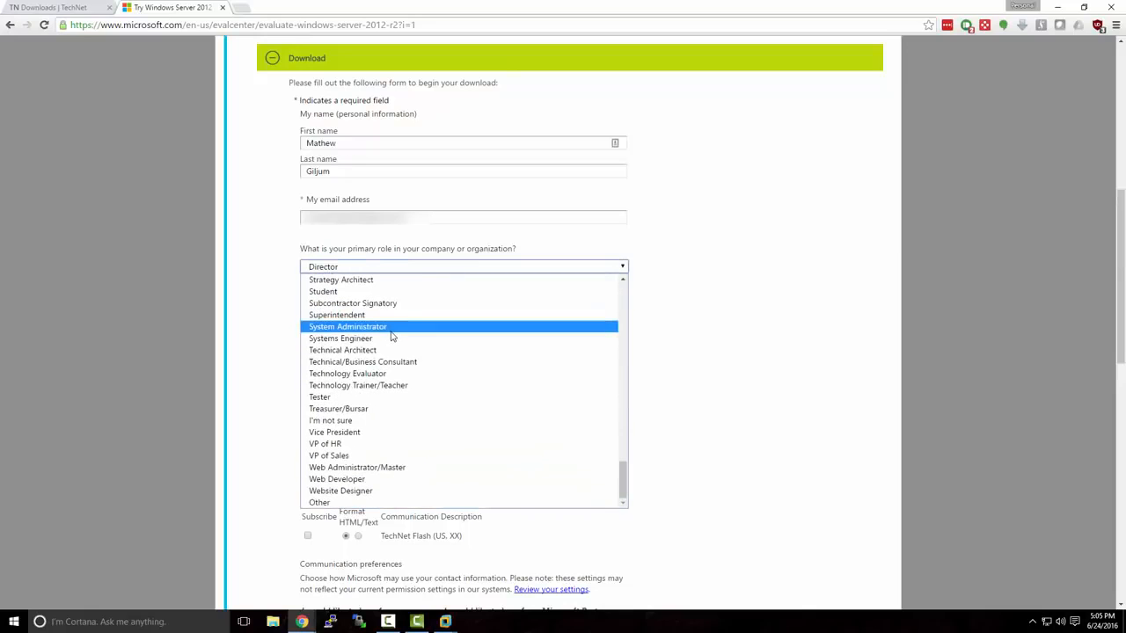
pyautogui.click(434, 503)
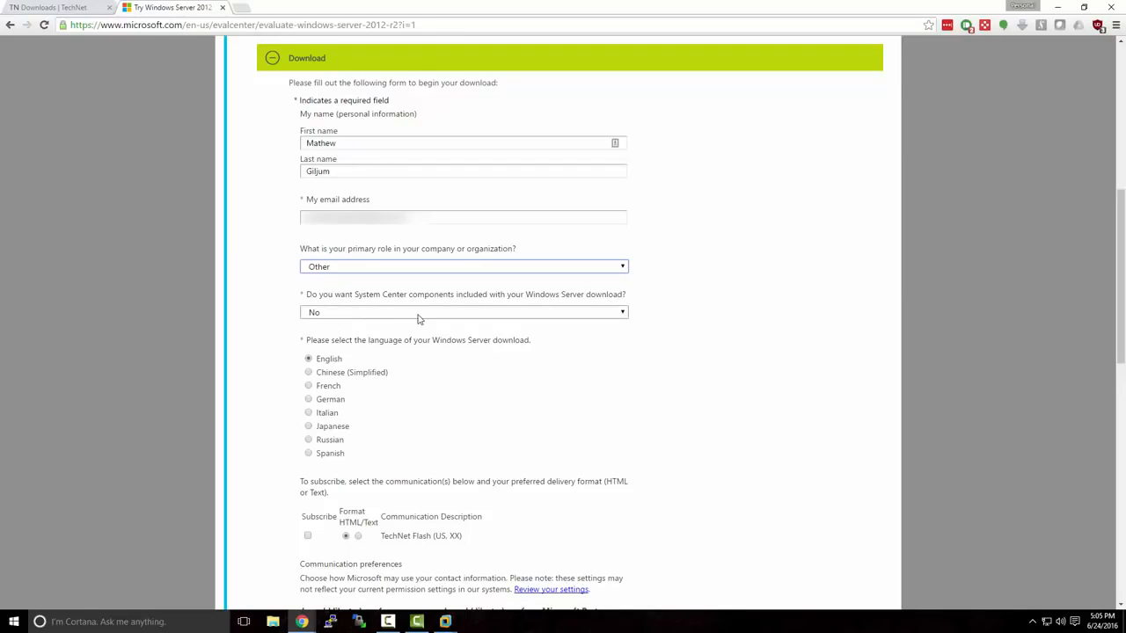
pyautogui.scroll(-3, 480, 357)
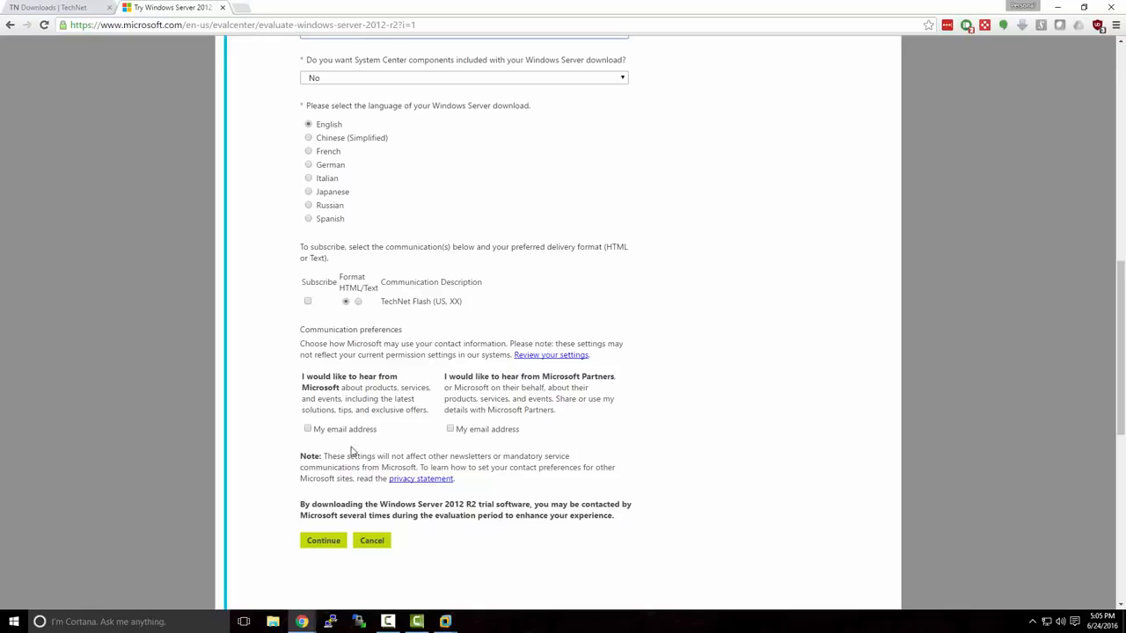
pyautogui.click(336, 545)
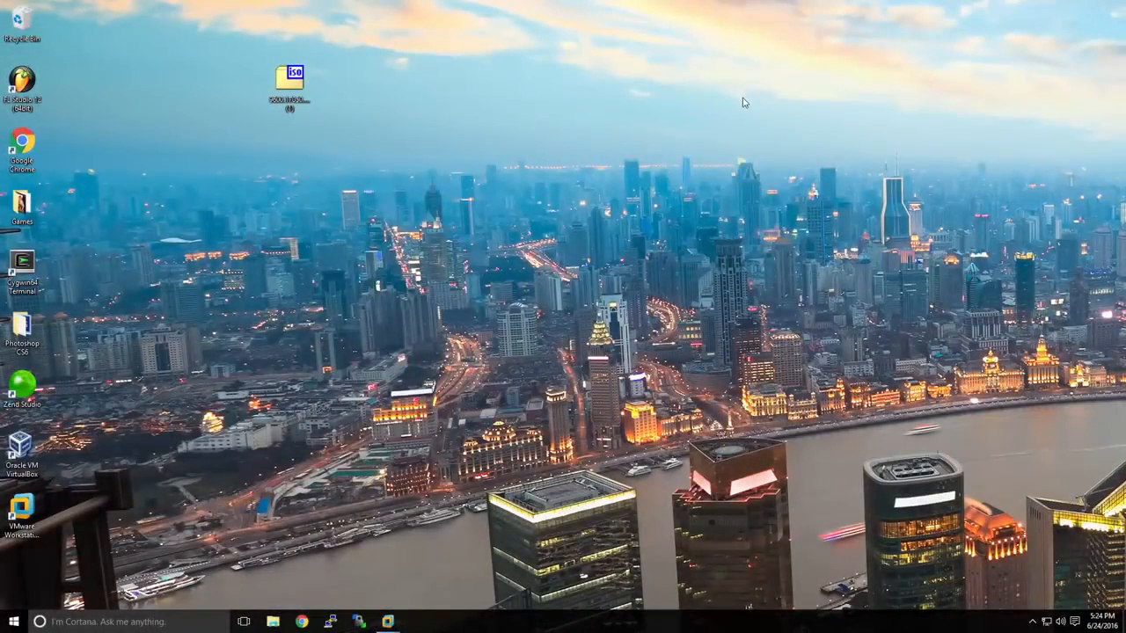
# Switch to VMware Workstation and start creating a new virtual machine with the Typical configuration
pyautogui.click(299, 86)
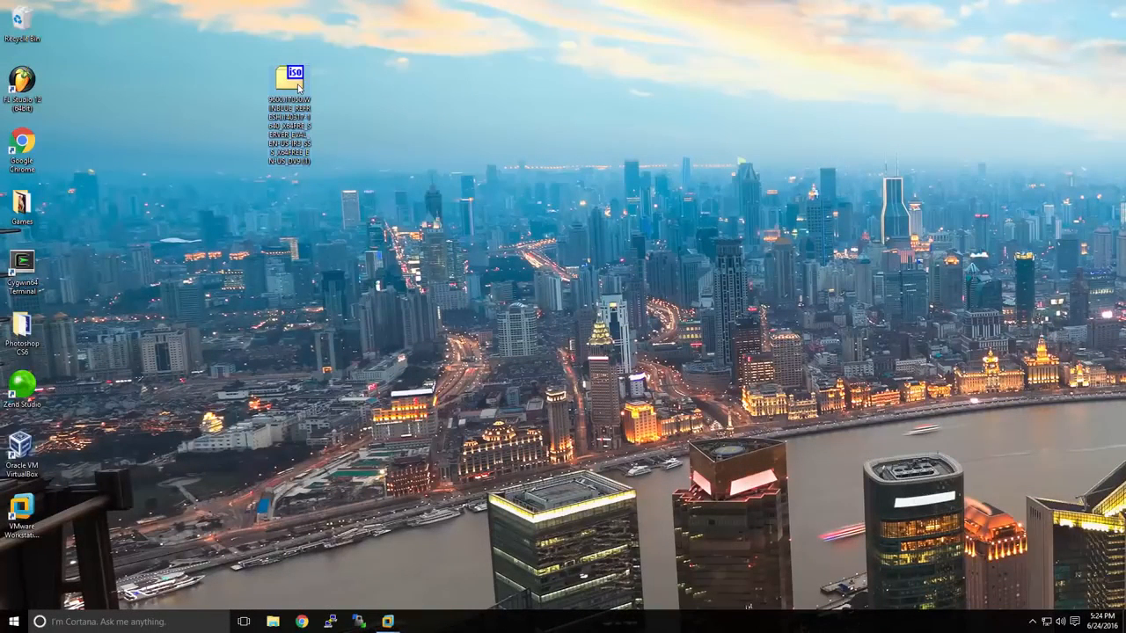
pyautogui.click(388, 624)
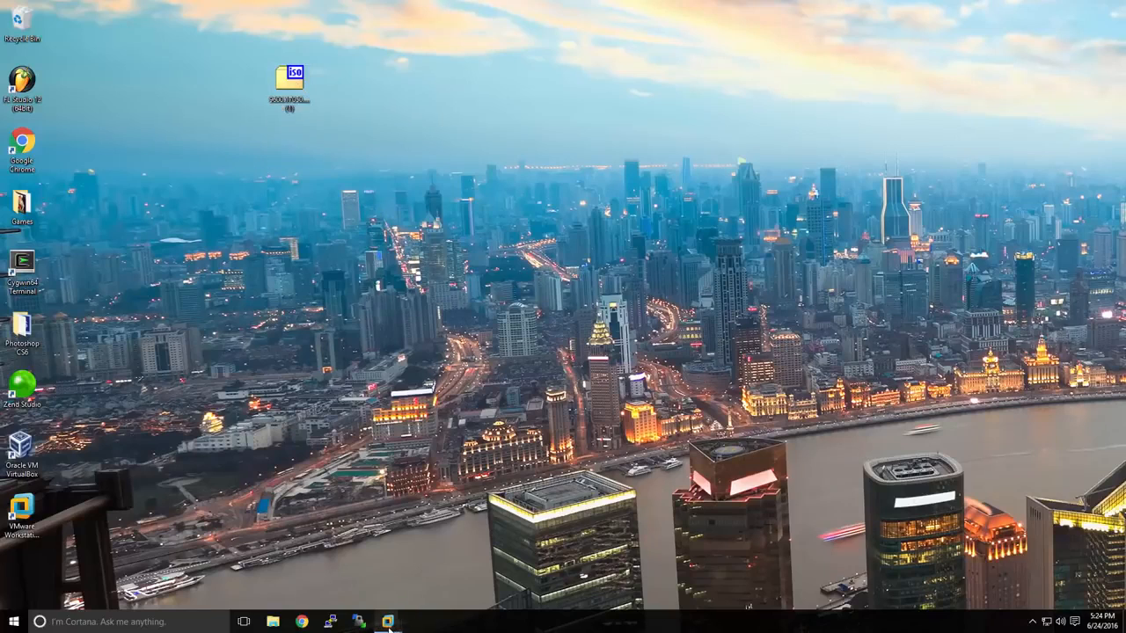
pyautogui.click(350, 576)
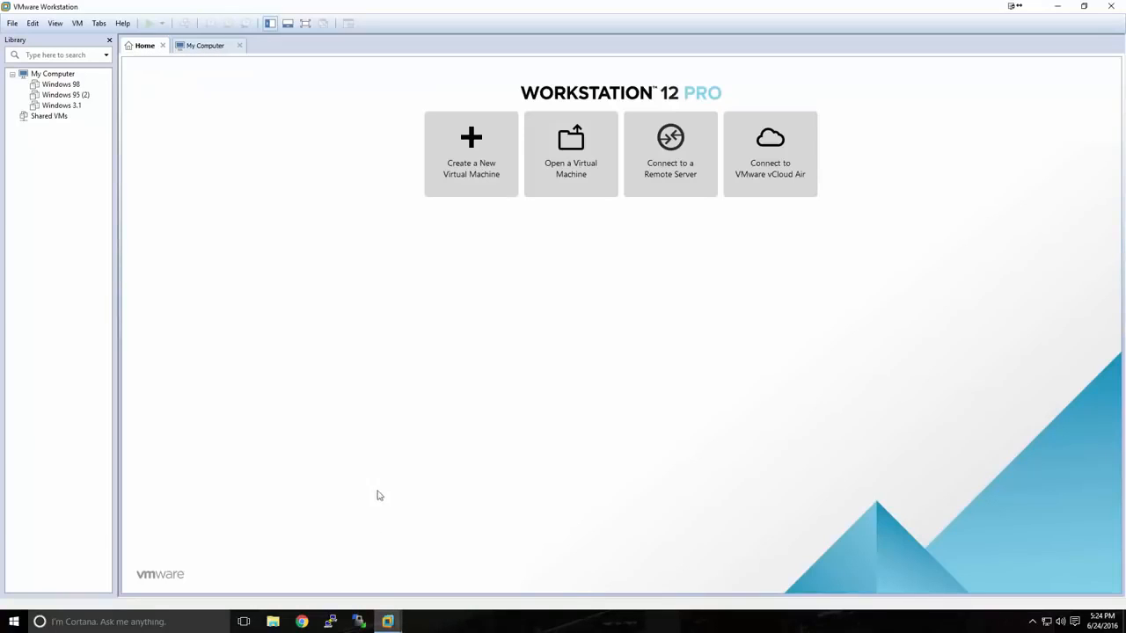
pyautogui.click(469, 182)
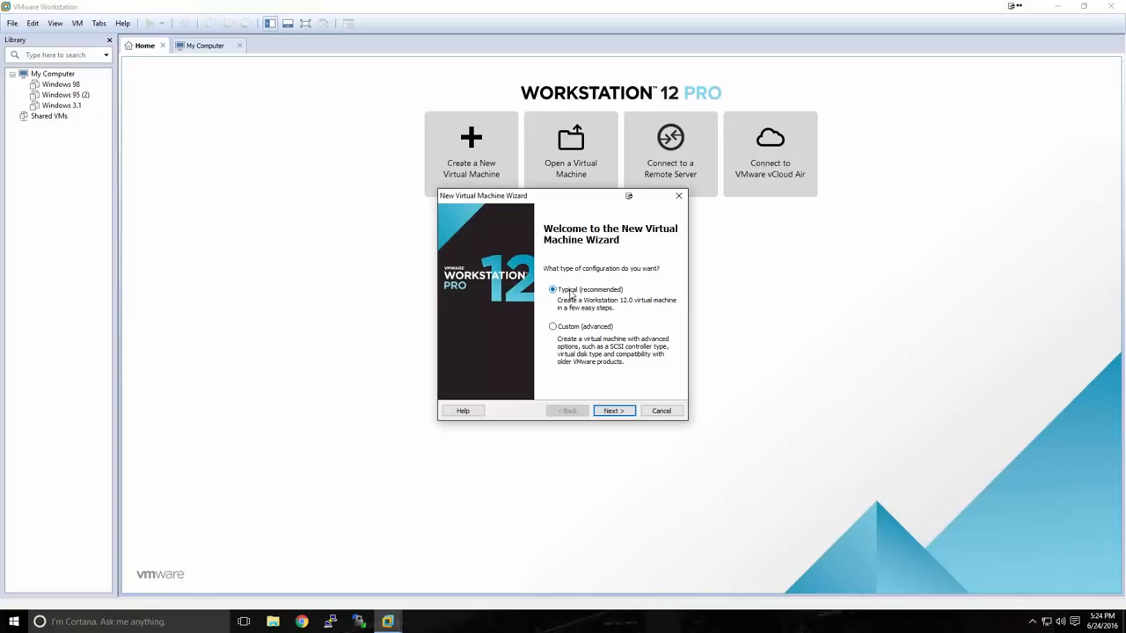
pyautogui.click(606, 411)
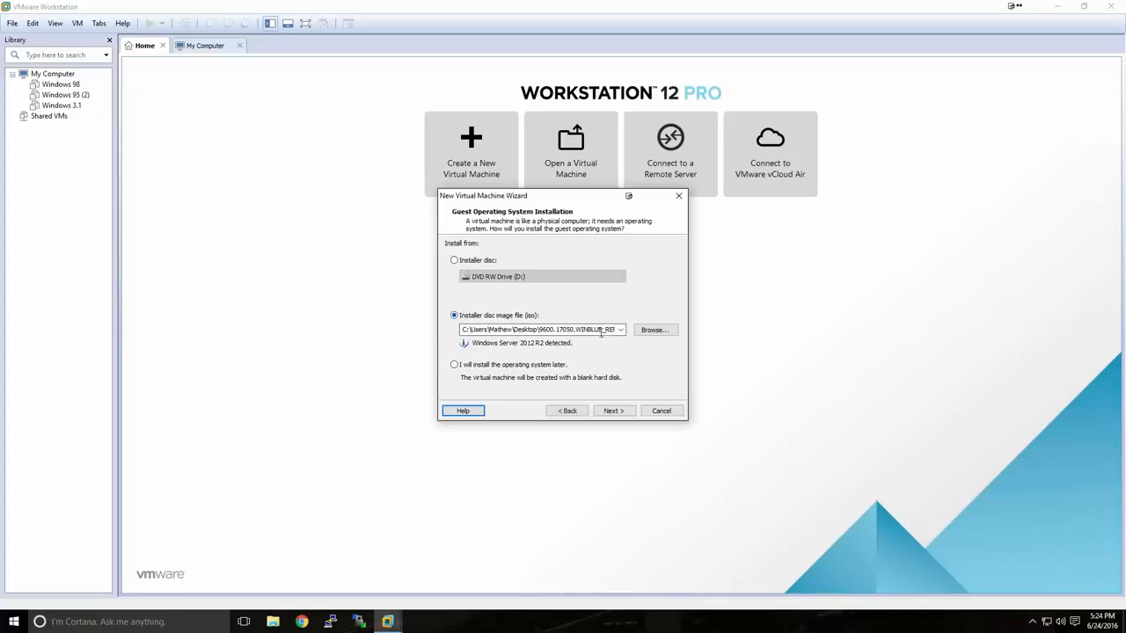
# Use the 9600.17050.WINBLUE_REFRESH ISO from the Desktop as the installer disc image for the guest operating system
pyautogui.click(647, 336)
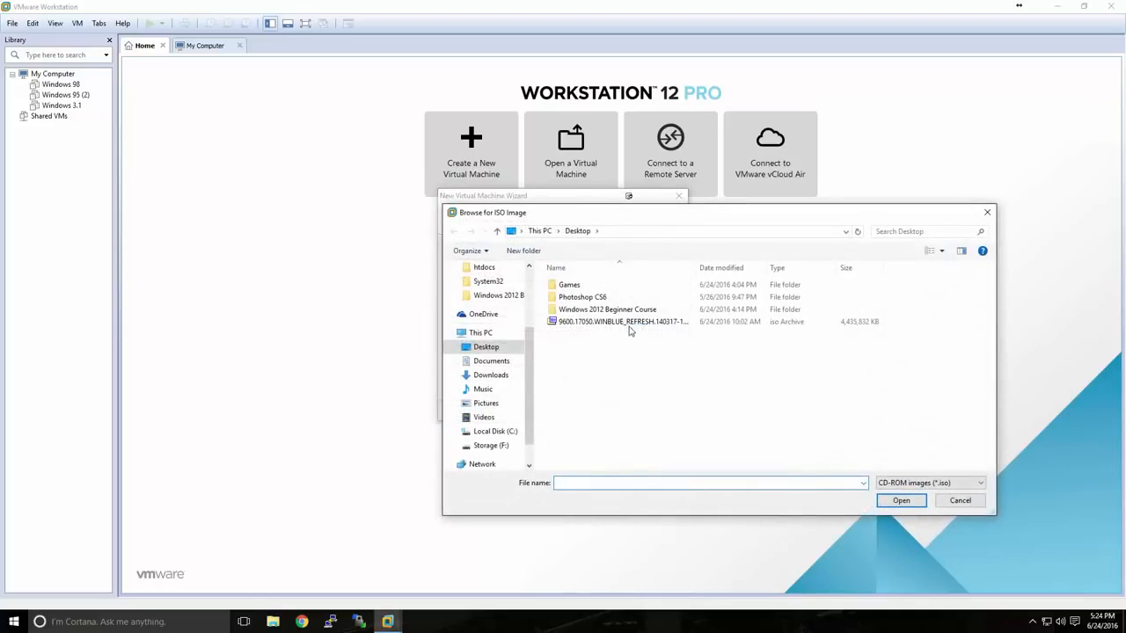
pyautogui.click(626, 323)
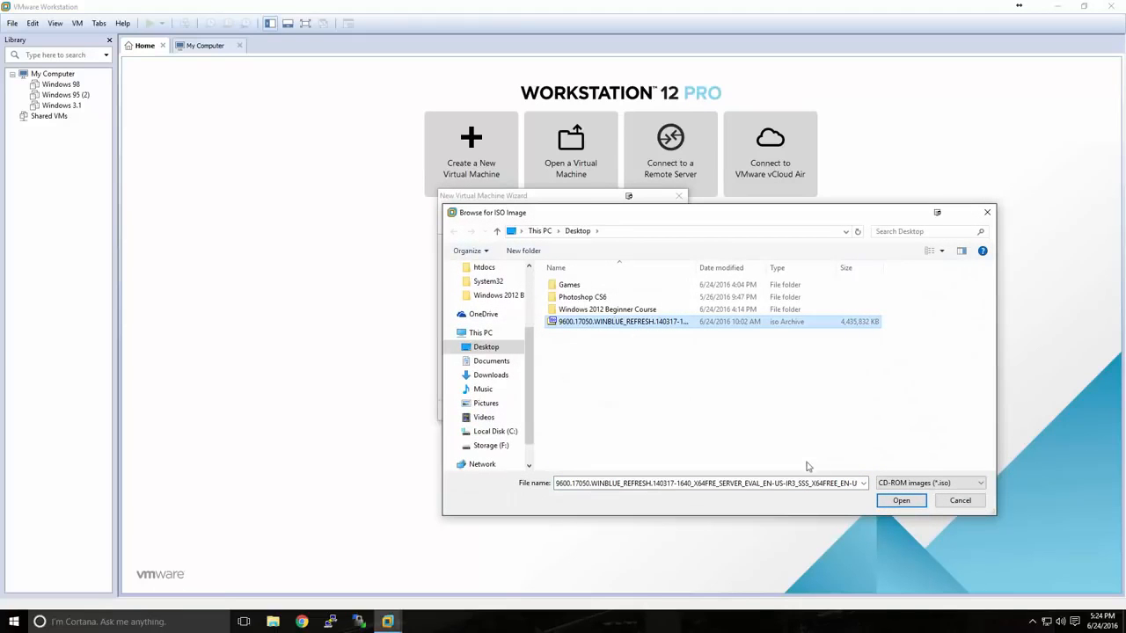
pyautogui.click(899, 500)
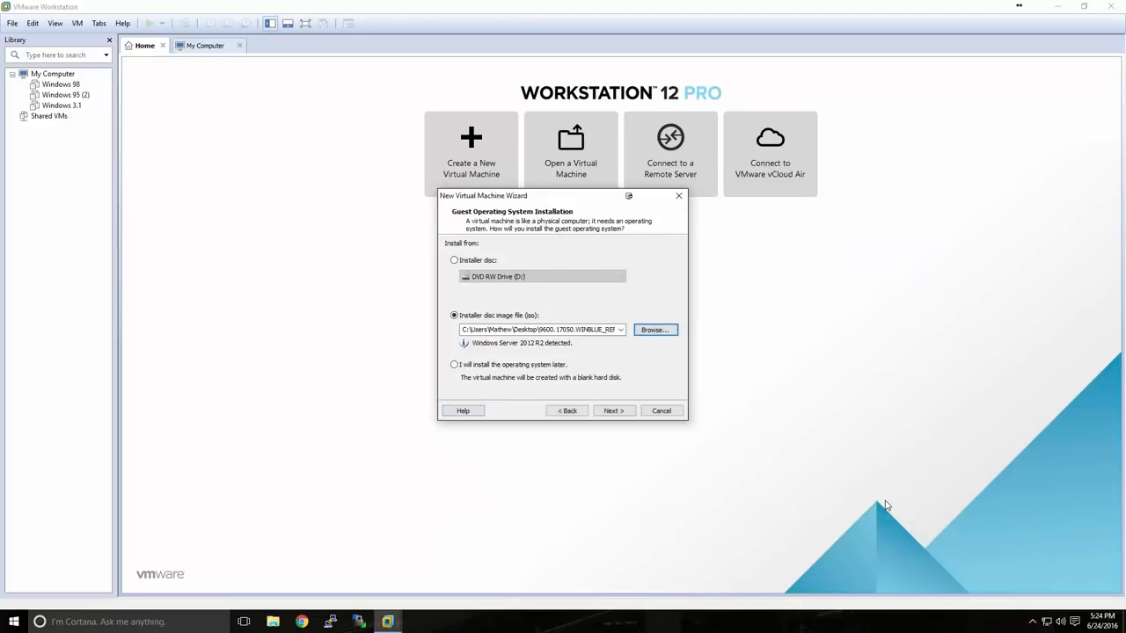
pyautogui.click(624, 411)
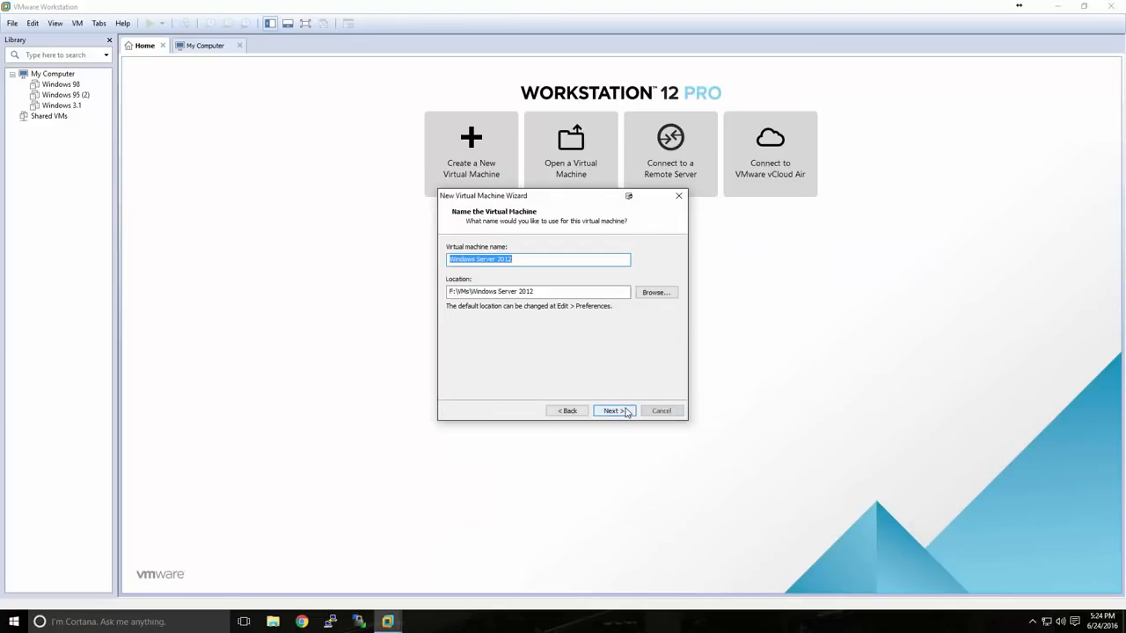
# Accept Windows Server 2012 as the virtual machine name and F:\VMs\Windows Server 2012 as its location
pyautogui.click(513, 260)
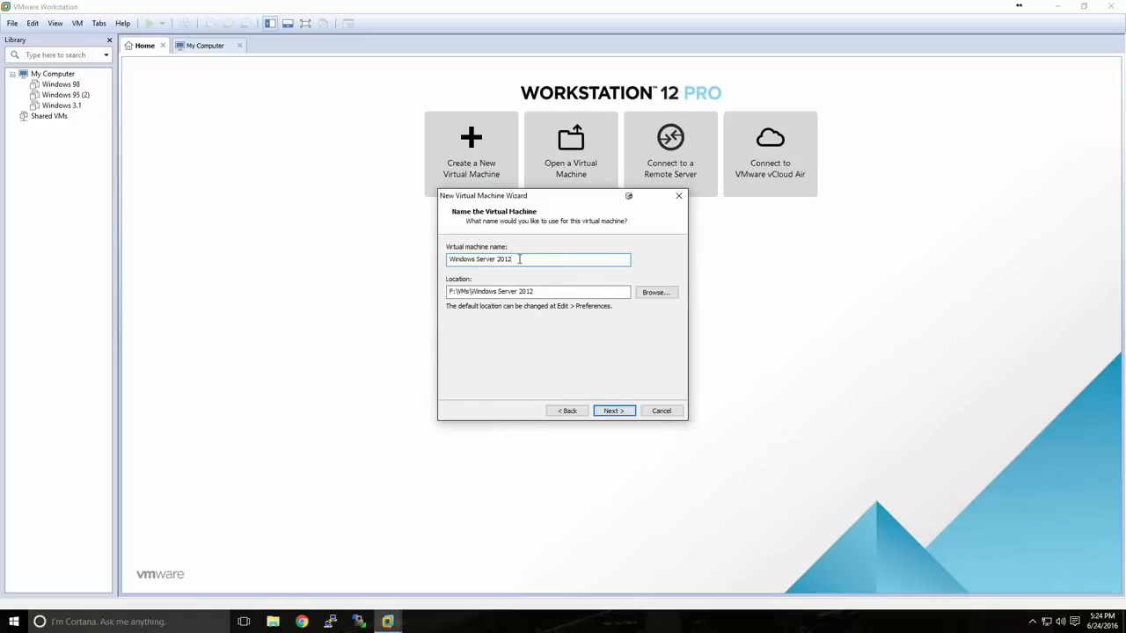
pyautogui.moveTo(539, 291); pyautogui.dragTo(443, 294)
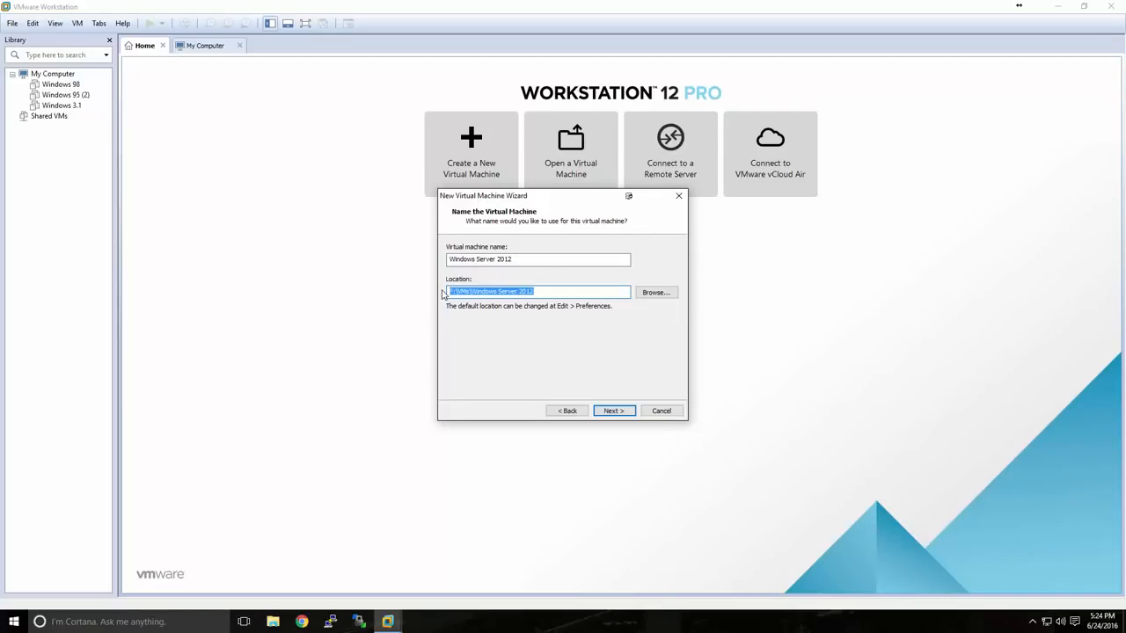
pyautogui.click(548, 292)
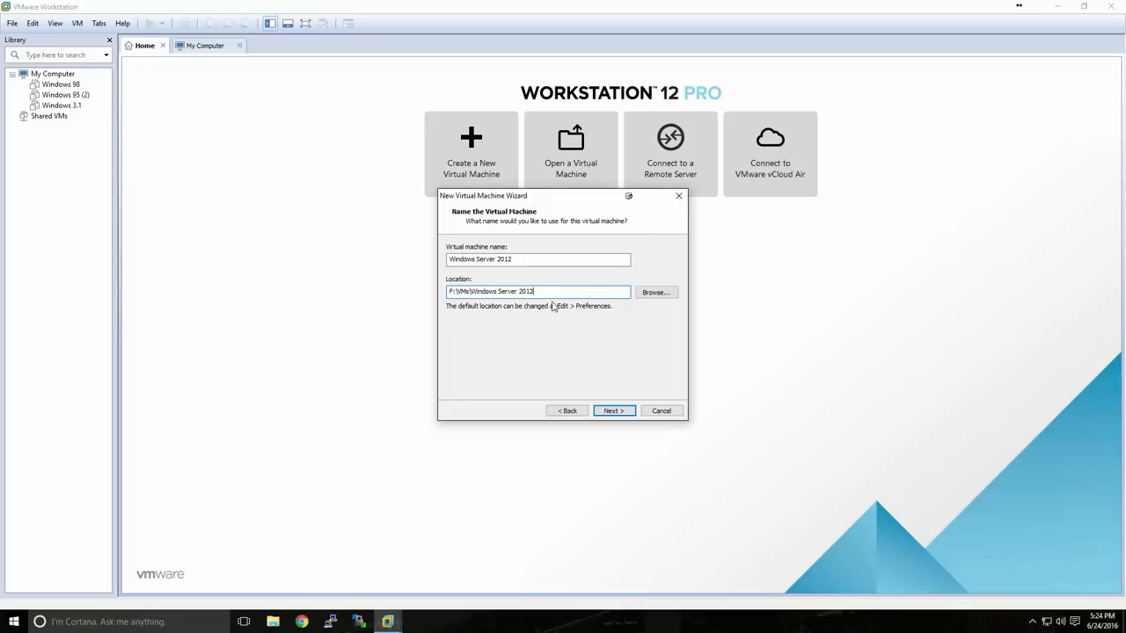
pyautogui.click(615, 411)
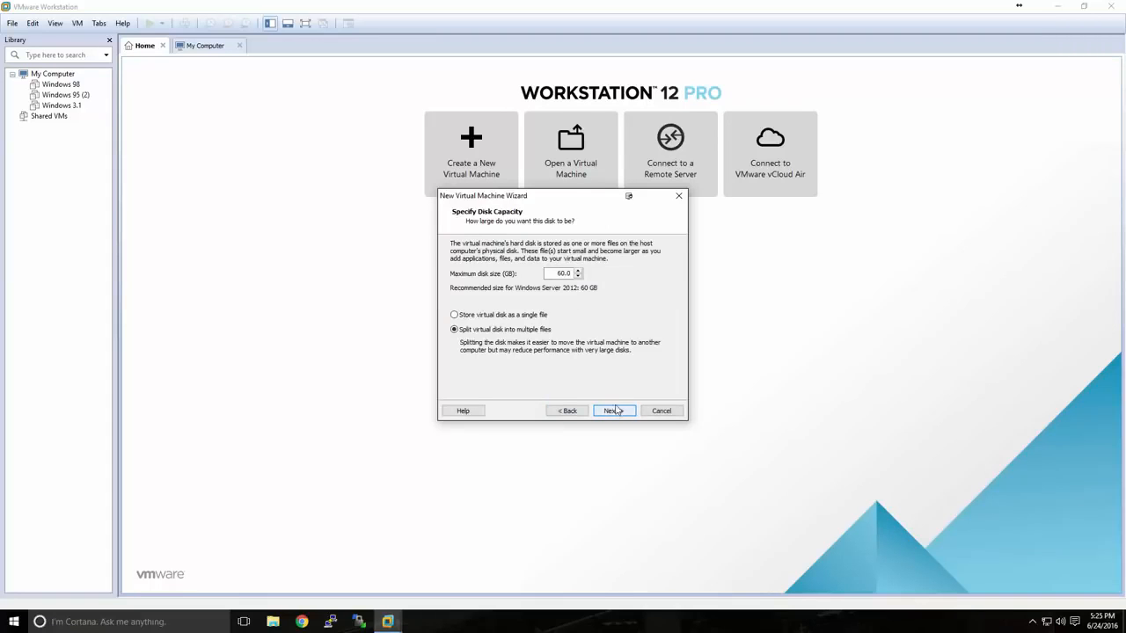
# Keep the 60 GB disk split into multiple files, disable powering on after creation, and finish creating the virtual machine
pyautogui.moveTo(557, 274); pyautogui.dragTo(581, 274)
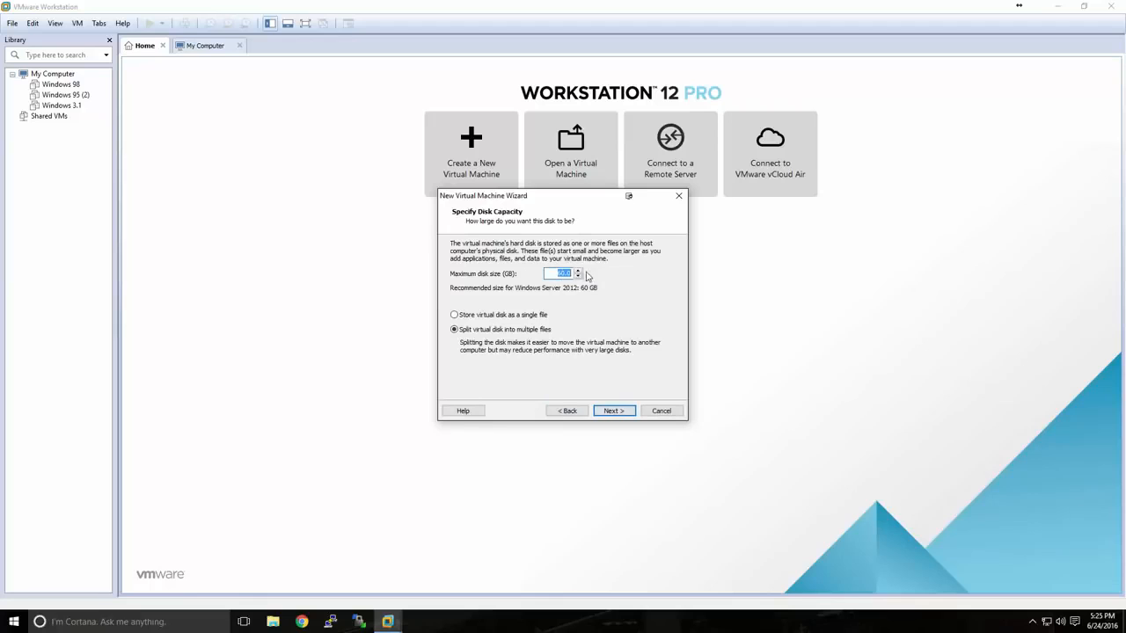
pyautogui.click(558, 276)
pyautogui.click(613, 411)
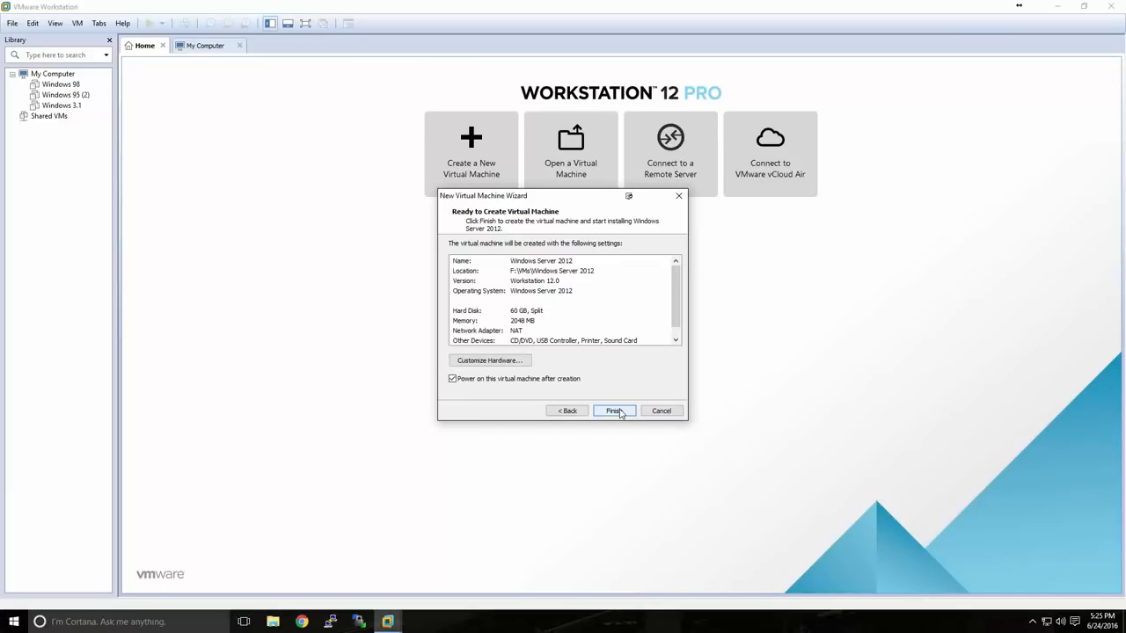
pyautogui.click(467, 381)
pyautogui.click(605, 412)
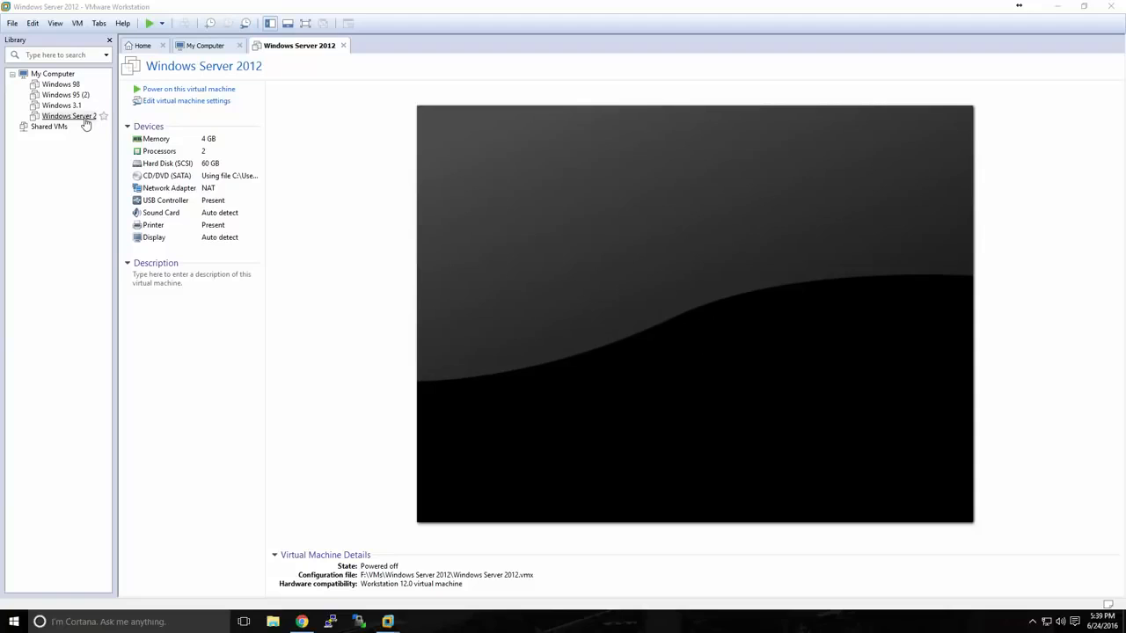
# Power on the Windows Server 2012 virtual machine and start the Windows installation with English (United States) and US keyboard settings
pyautogui.click(167, 91)
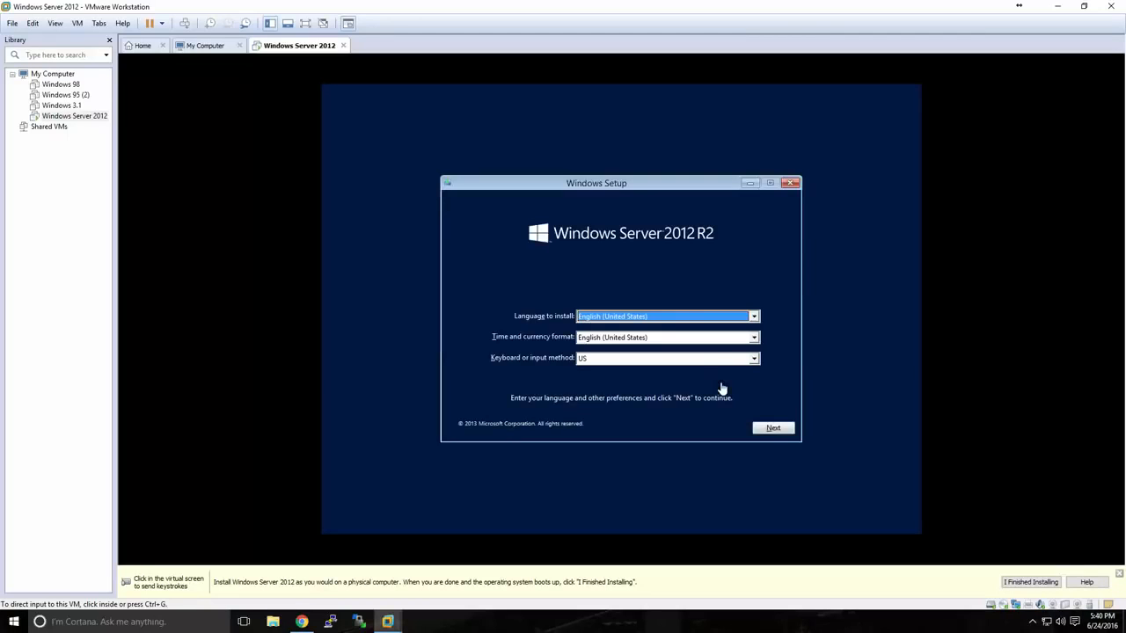
pyautogui.click(720, 387)
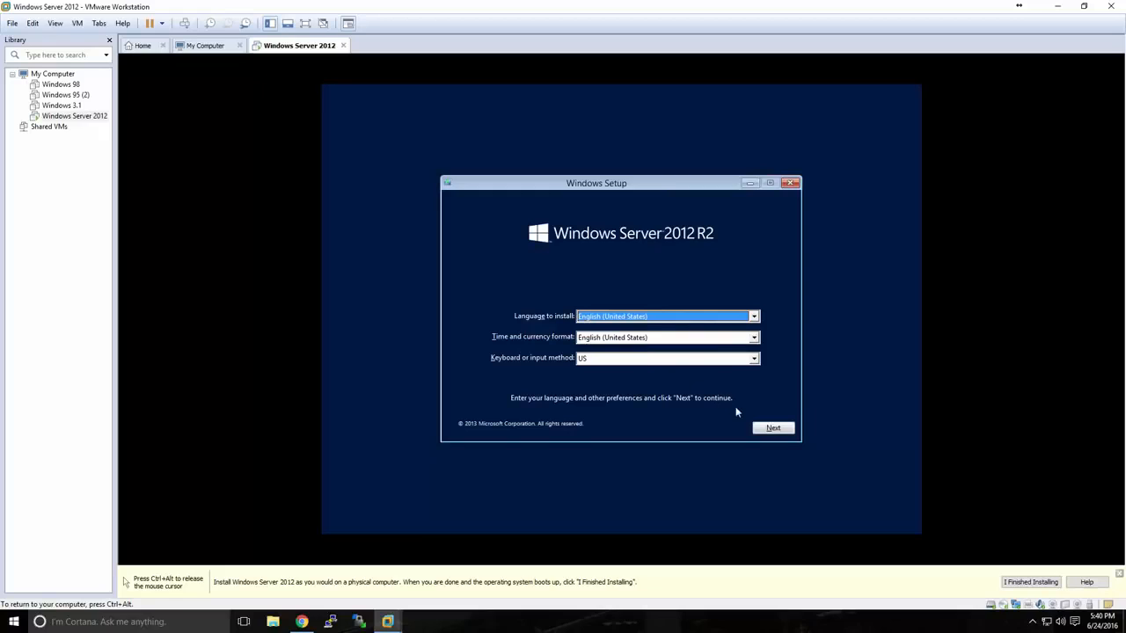
pyautogui.click(762, 431)
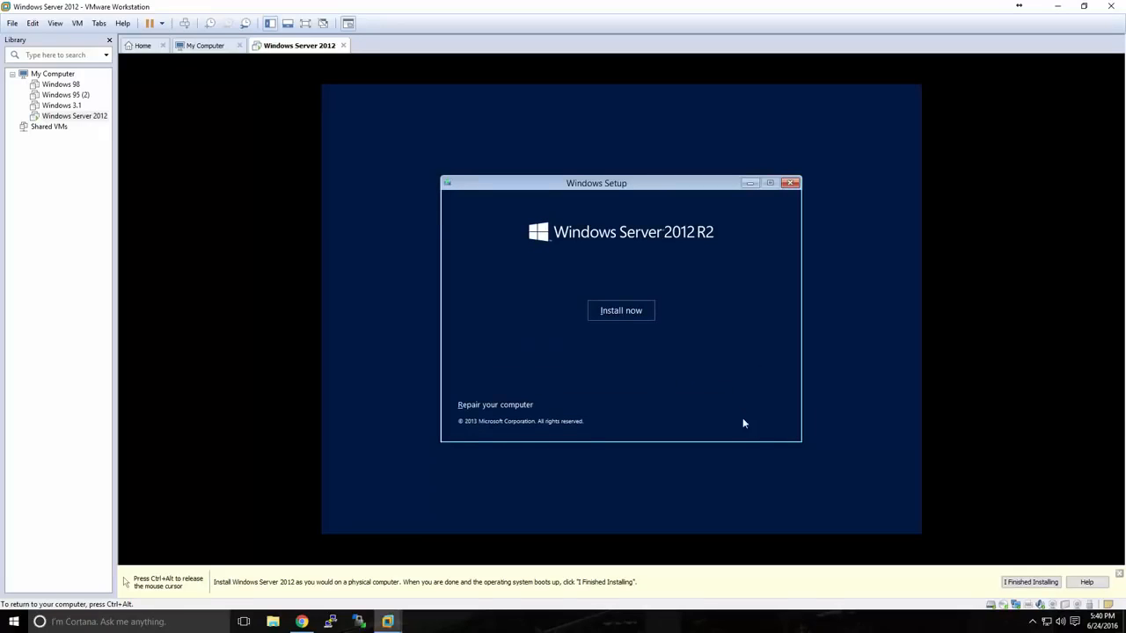
pyautogui.click(621, 313)
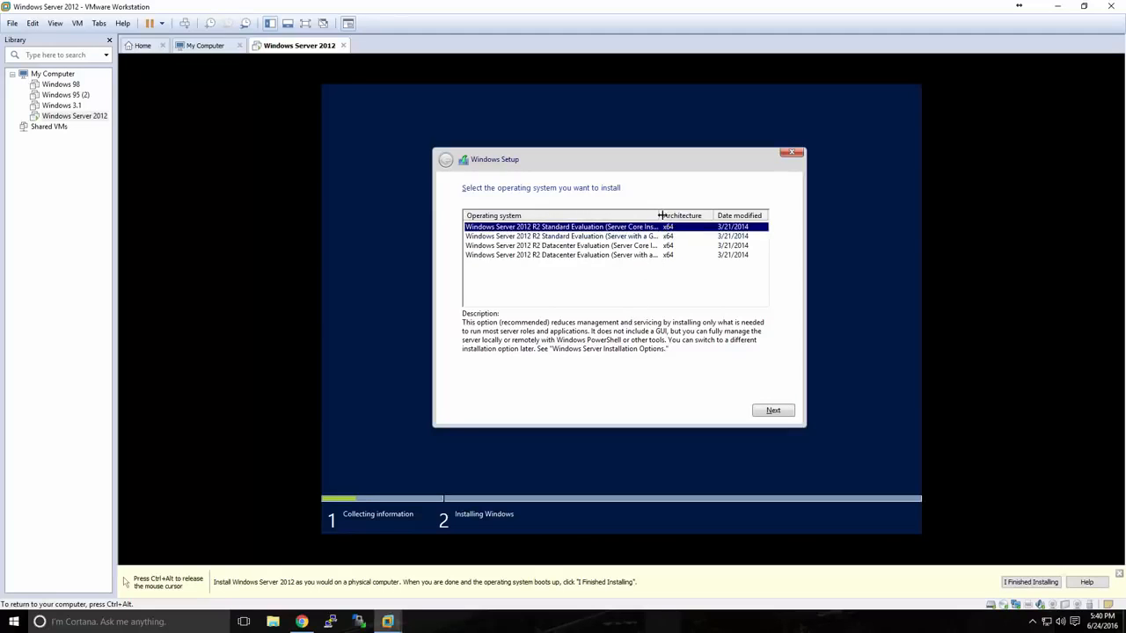
# Widen the operating system column and choose Windows Server 2012 R2 Standard Evaluation (Server with a GUI) for installation
pyautogui.moveTo(658, 216); pyautogui.dragTo(682, 215)
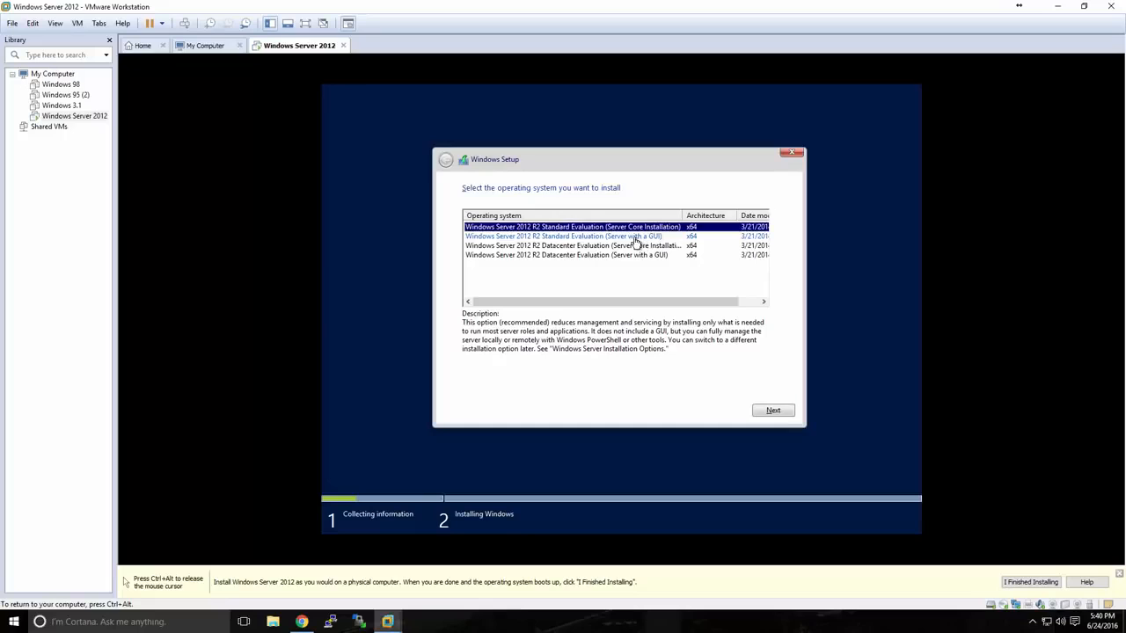
pyautogui.click(635, 238)
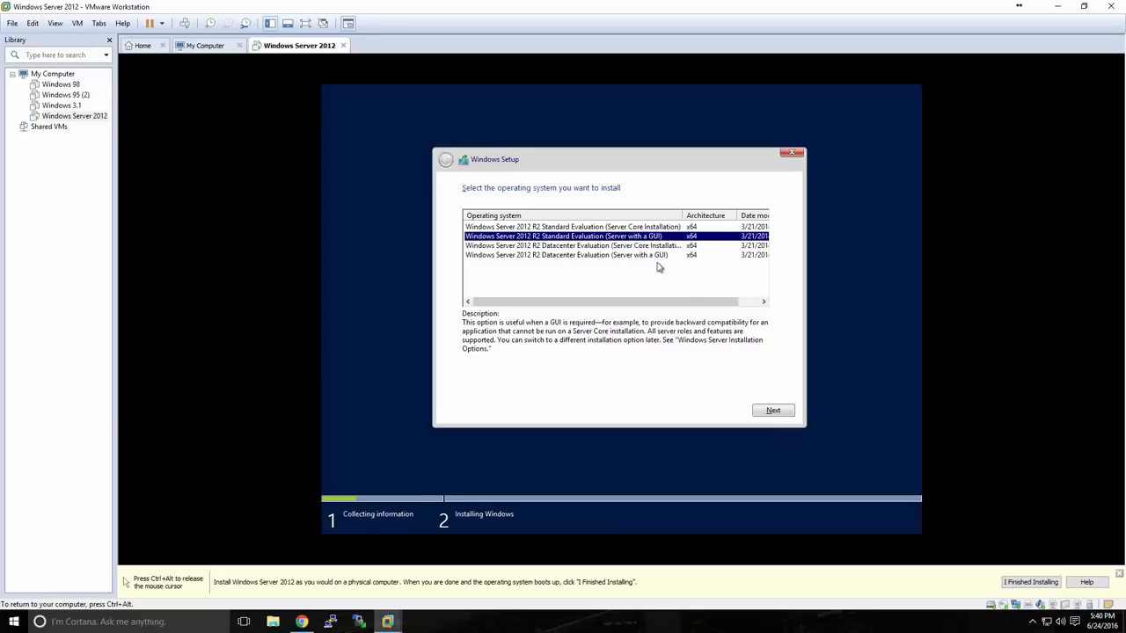
pyautogui.click(772, 412)
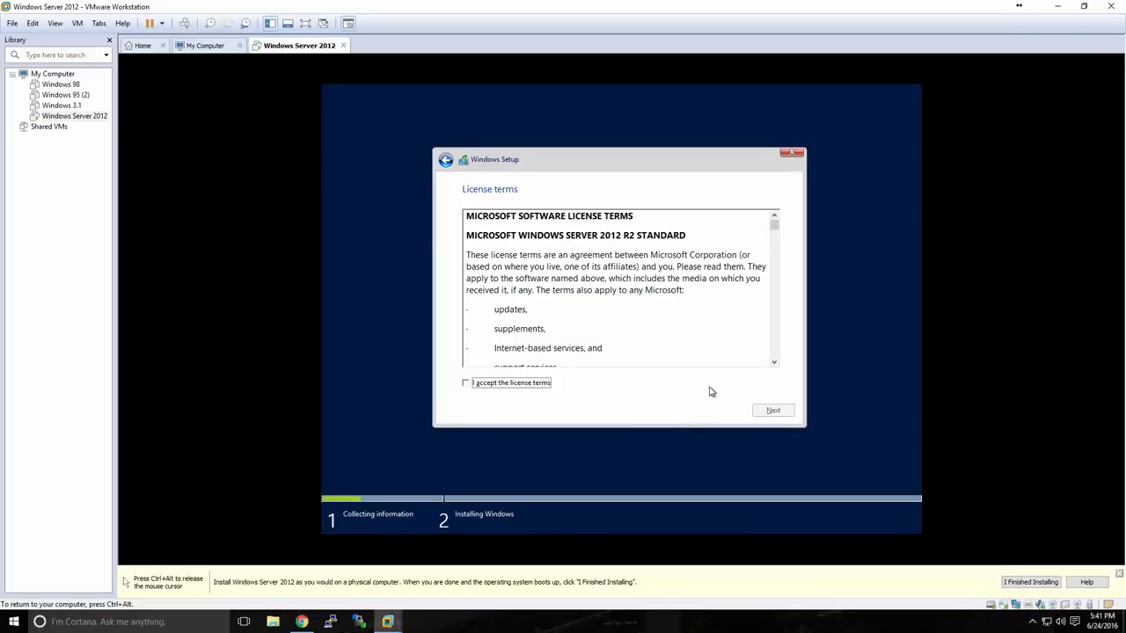
# Accept the license terms and start a custom Windows-only installation on Drive 0 Unallocated Space
pyautogui.click(541, 384)
pyautogui.click(756, 413)
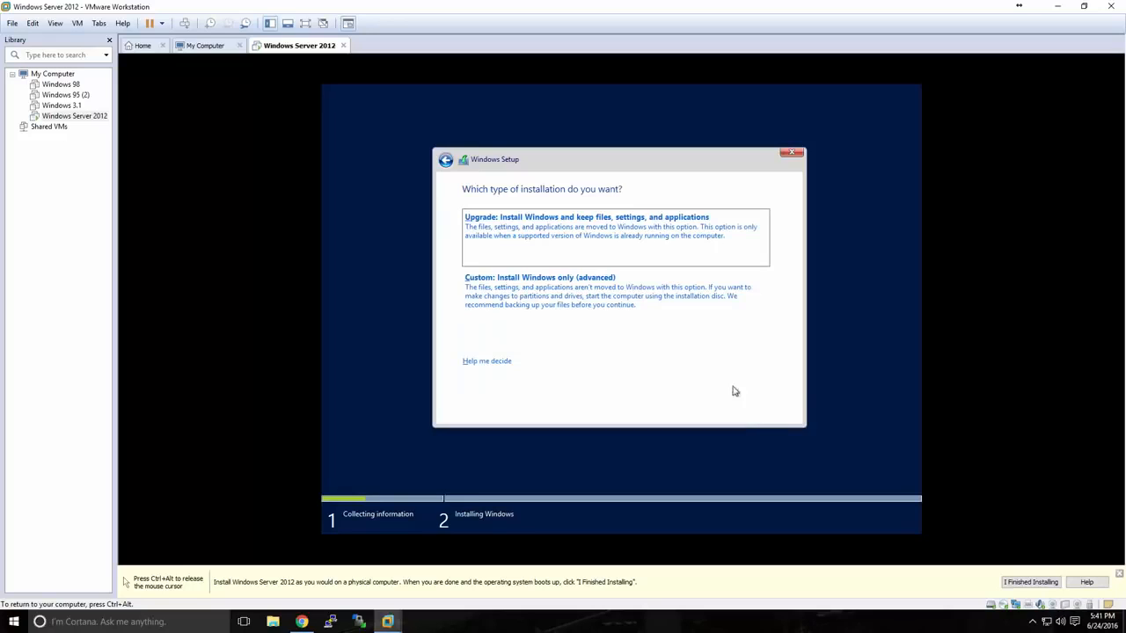
pyautogui.click(570, 293)
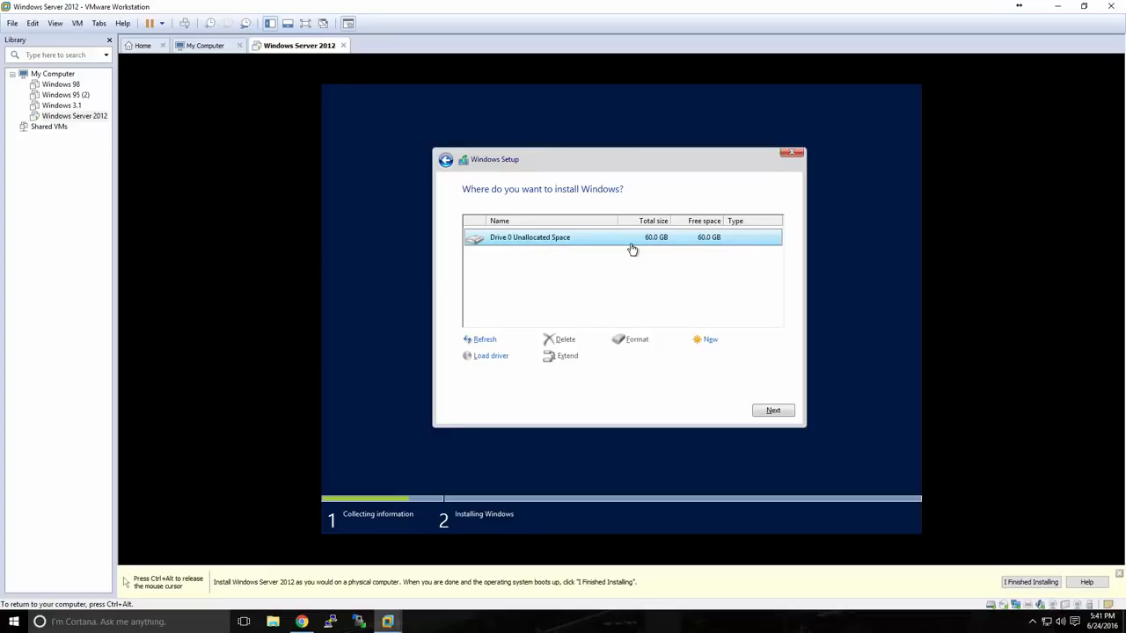
pyautogui.click(770, 411)
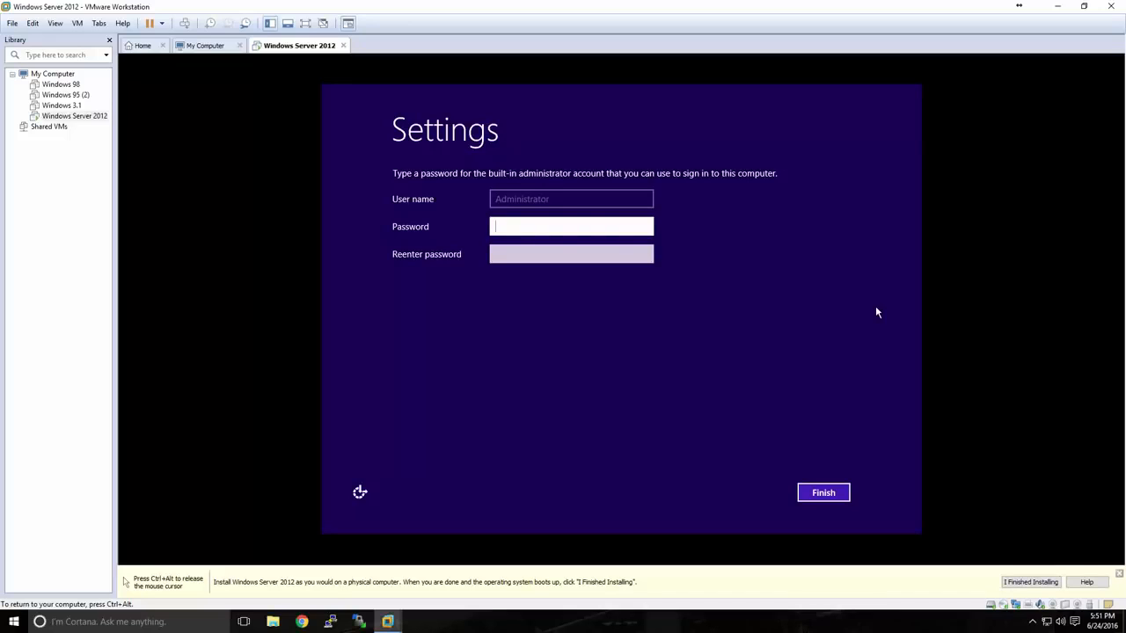
# Set and re-enter the password for the built-in Administrator account, and finish the Windows settings
pyautogui.write('Password1!123')
pyautogui.press('Tab')
pyautogui.write('Passwor')
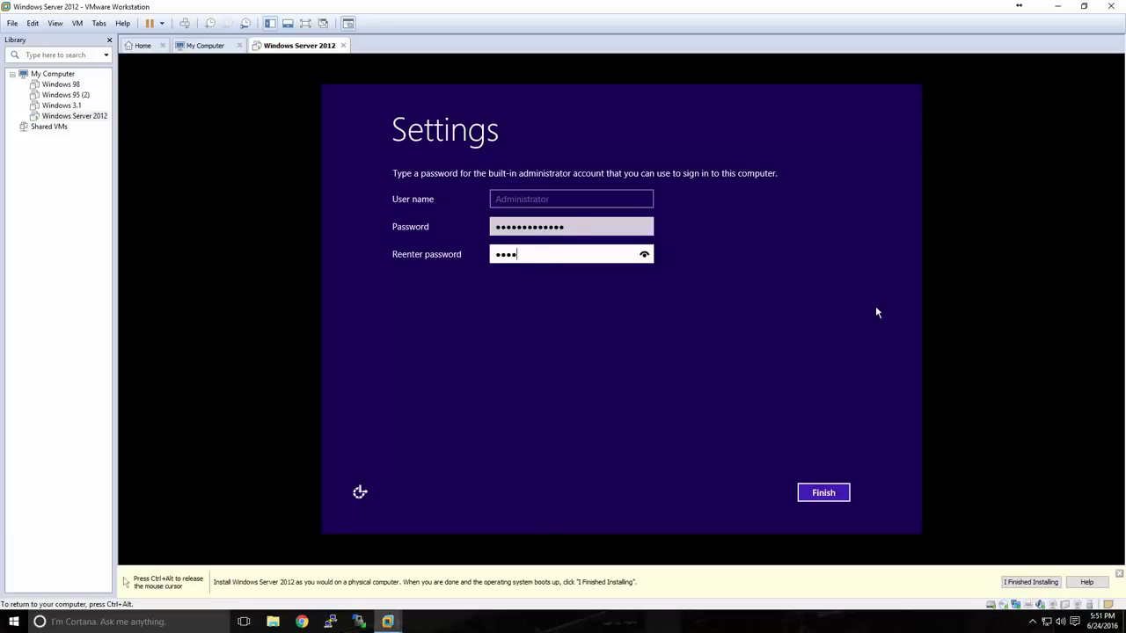
pyautogui.write('d1!123')
pyautogui.click(826, 490)
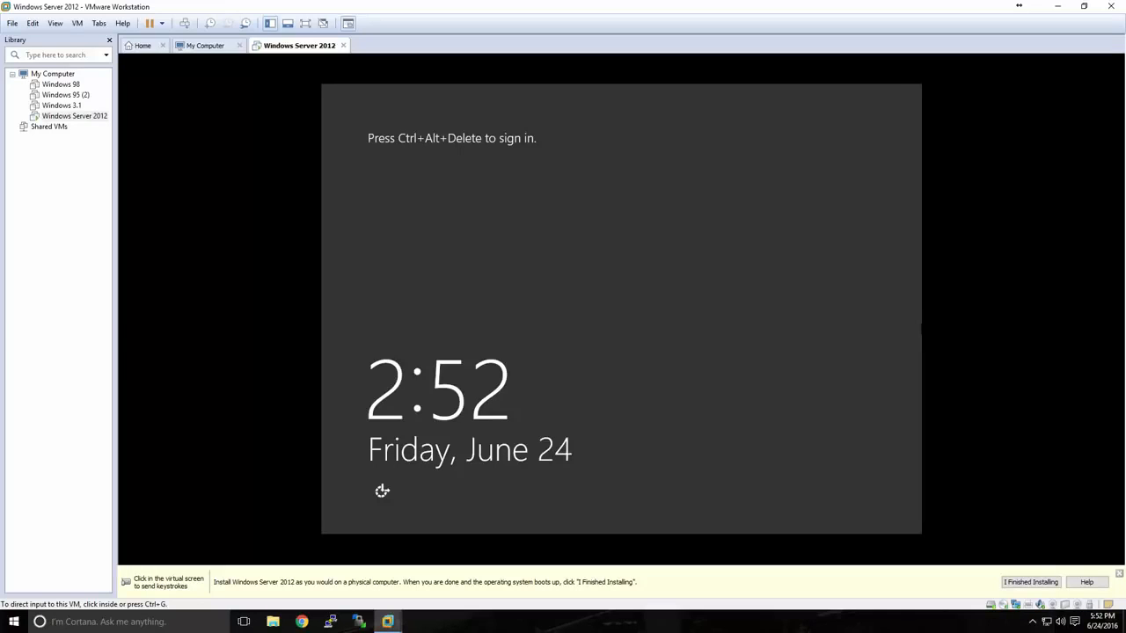
# Unlock the virtual machine's sign-in screen and sign in as Administrator with the account password
pyautogui.click(911, 305)
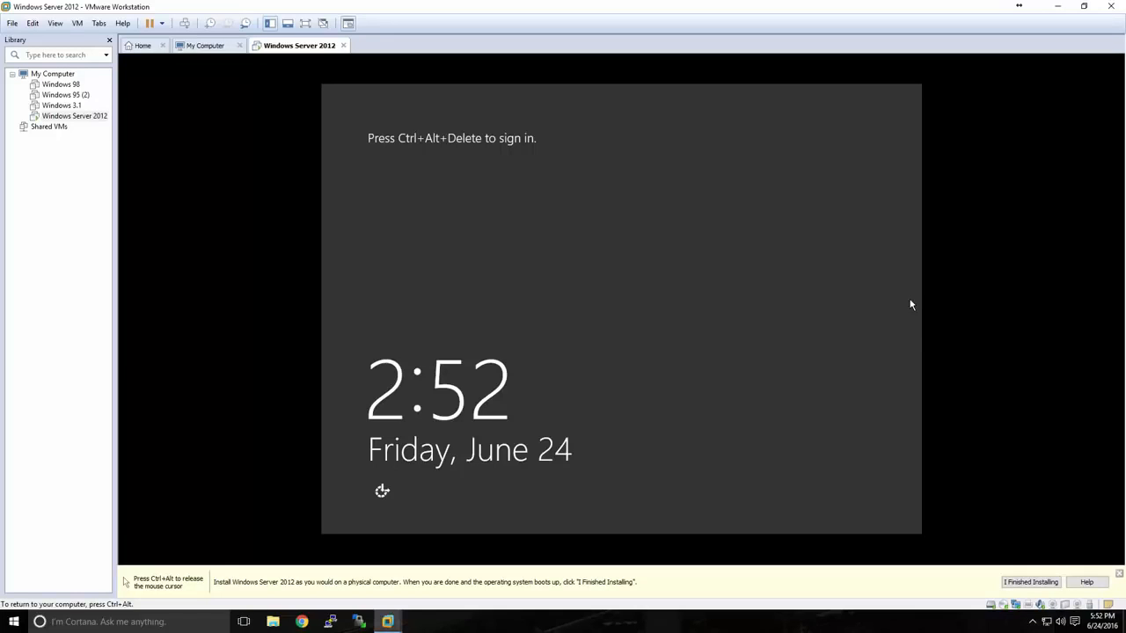
pyautogui.press('ctrl+alt+Insert')
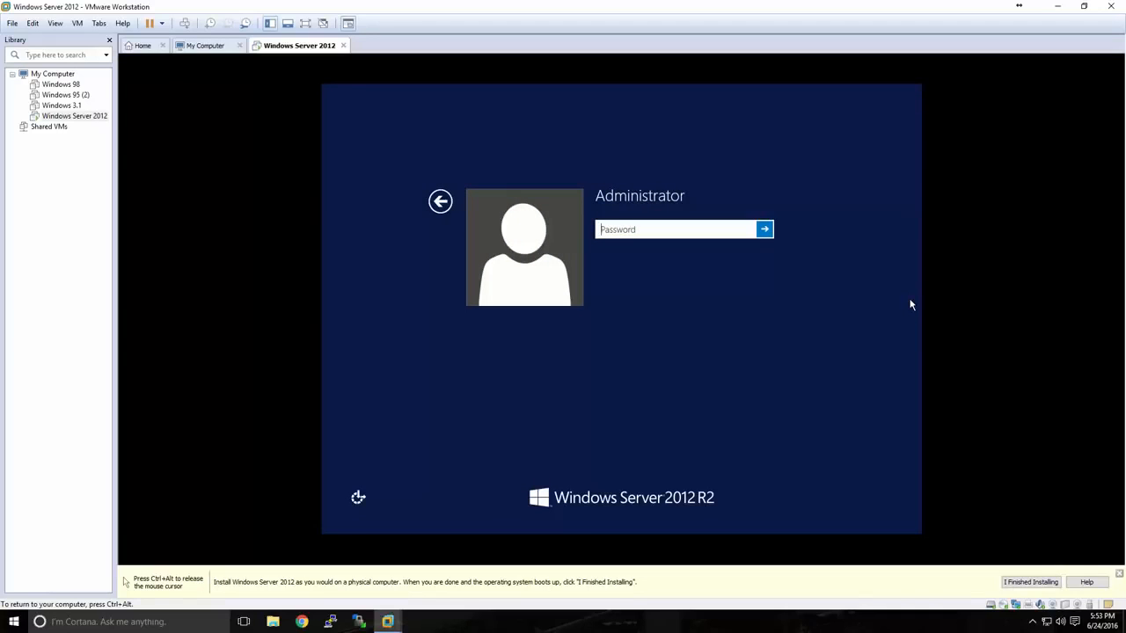
pyautogui.write('•••••••••••••')
pyautogui.press('Return')
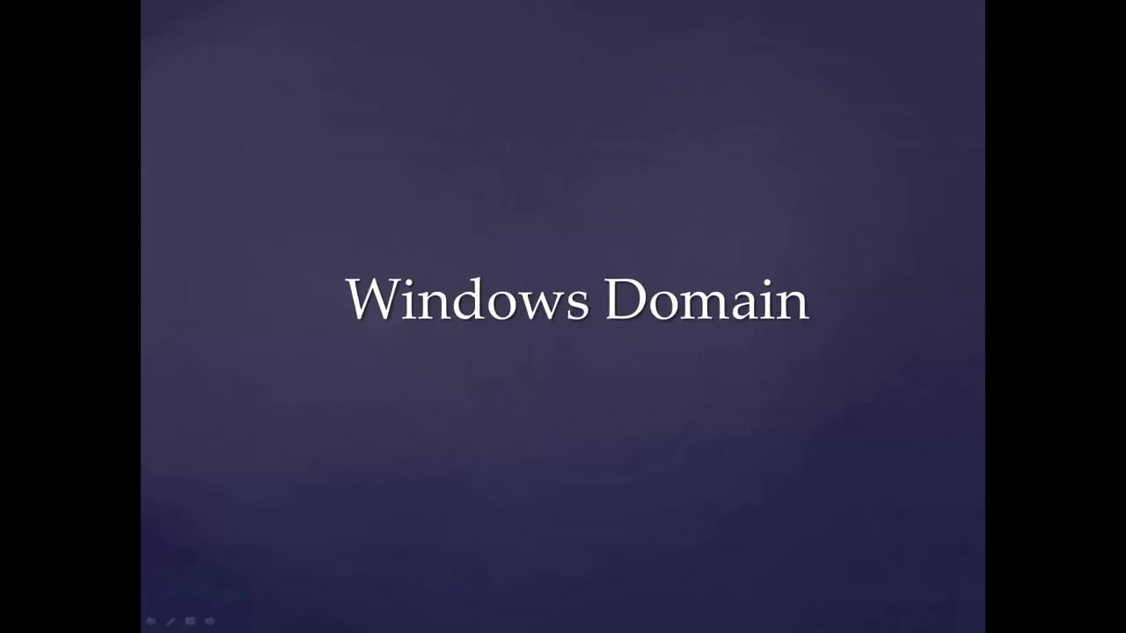
pyautogui.press('Right')
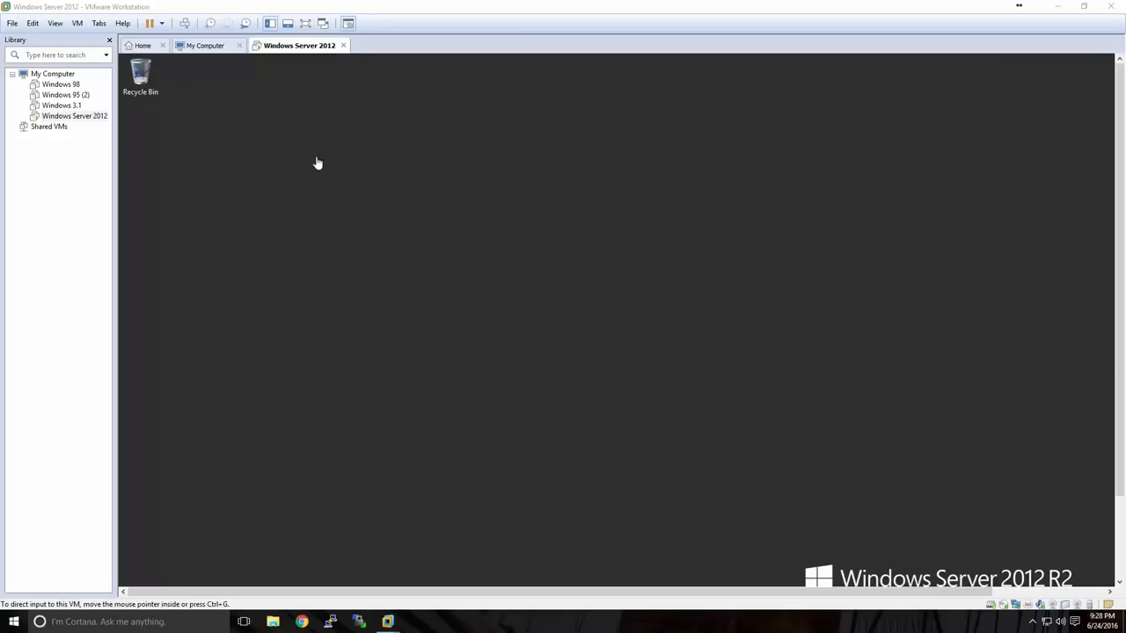
# Show the Windows Server 2012 virtual machine in full screen mode and return it to the windowed view
pyautogui.click(306, 24)
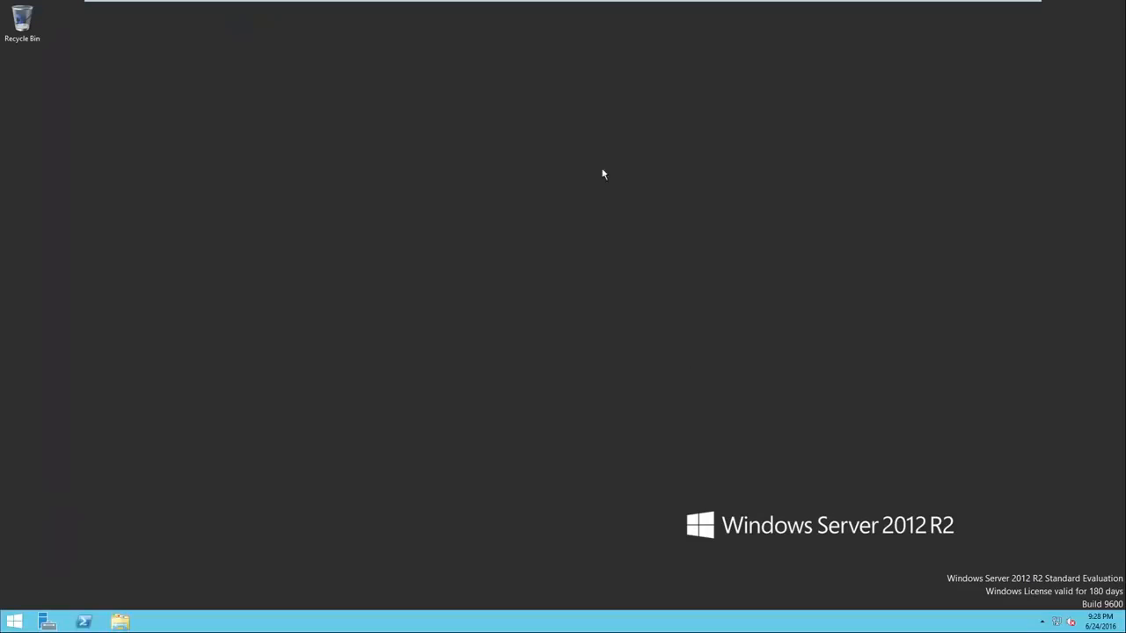
pyautogui.moveTo(533, 7)
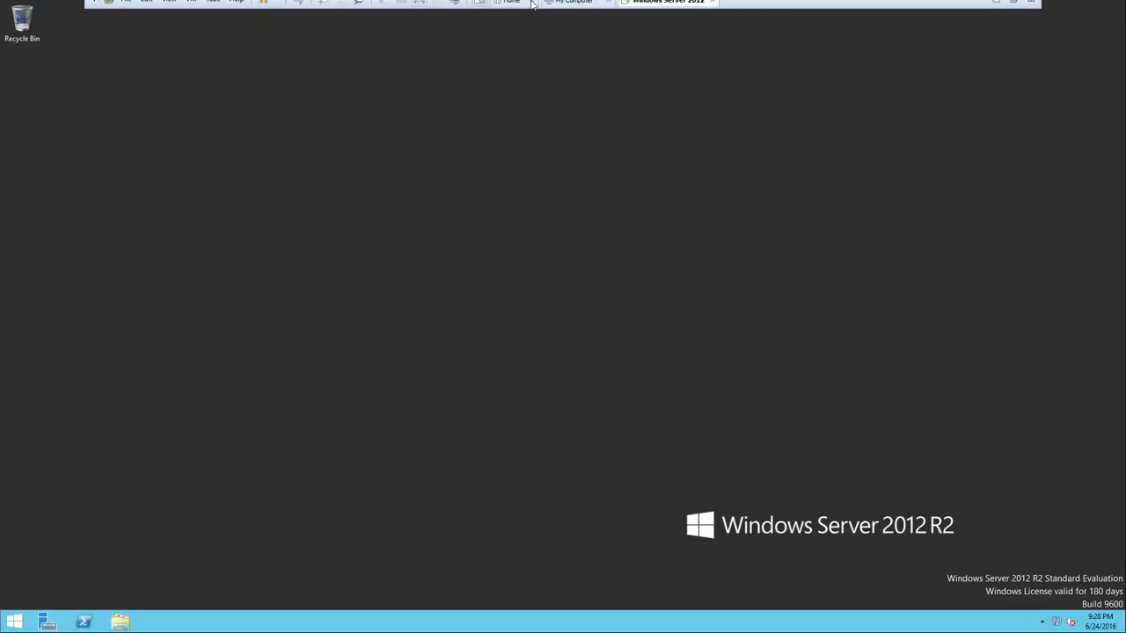
pyautogui.click(422, 11)
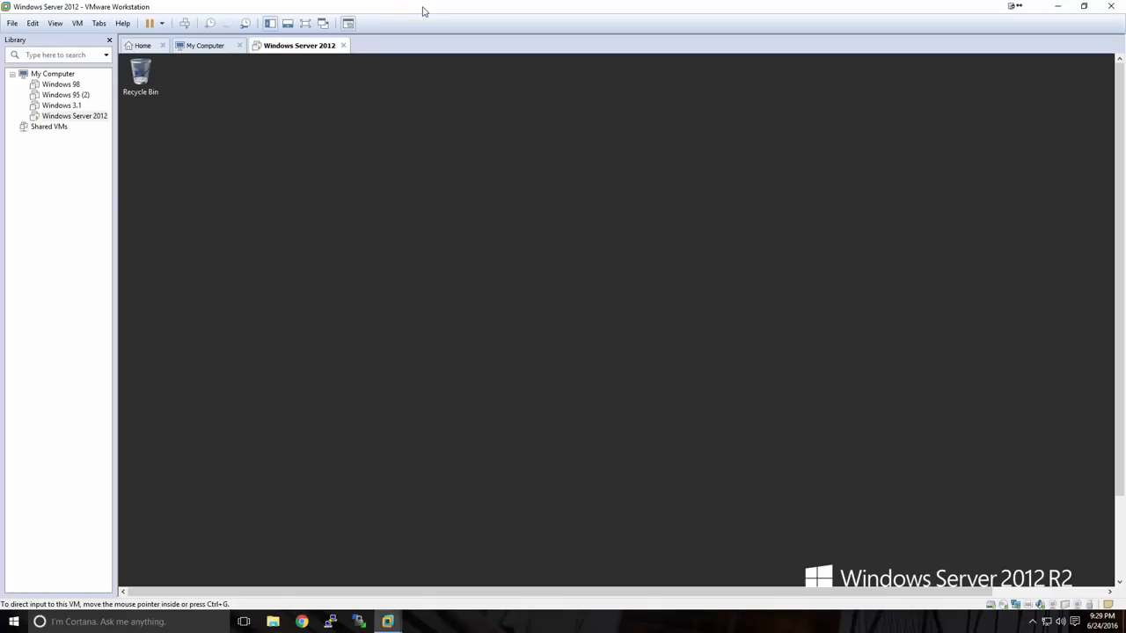
# Show the virtual machine in full screen, relaunch Server Manager, and open the local server's configuration page
pyautogui.click(304, 24)
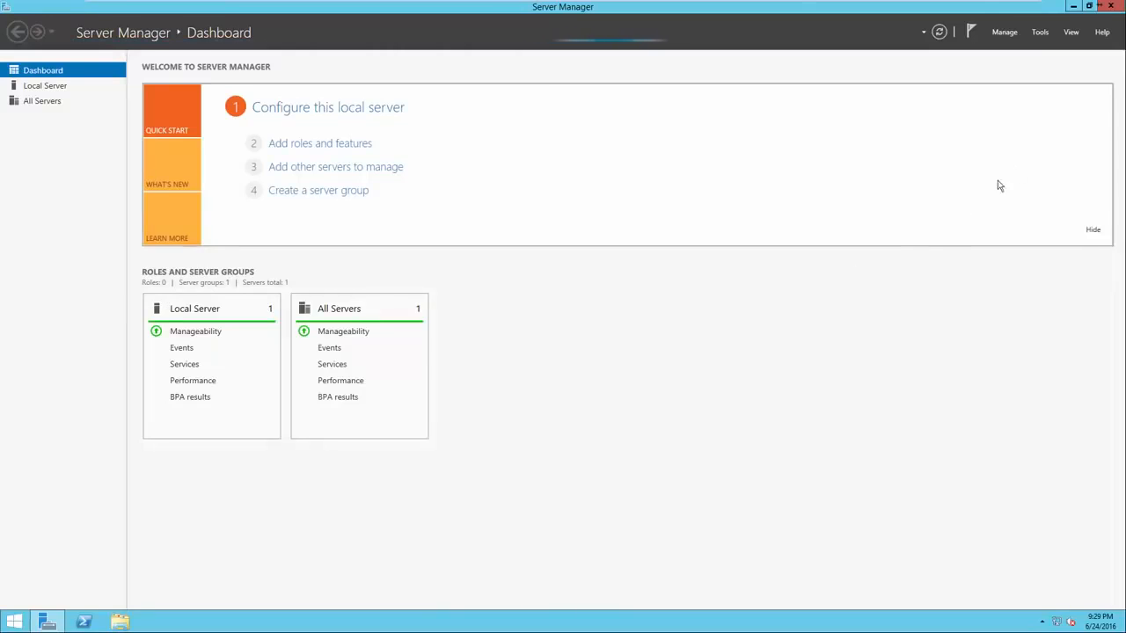
pyautogui.click(1110, 6)
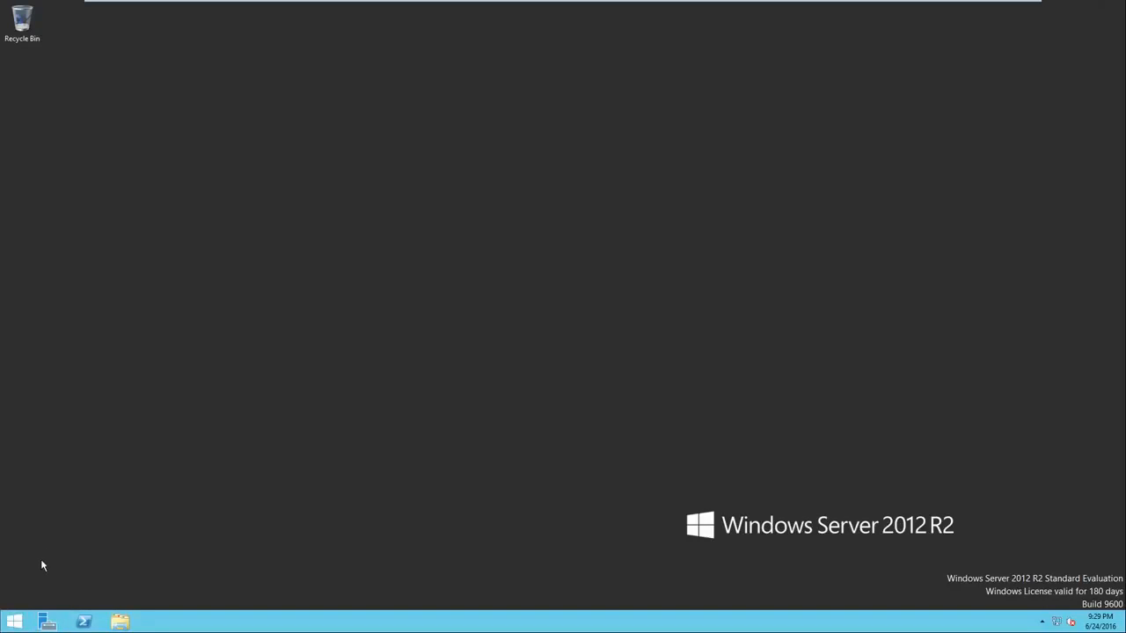
pyautogui.click(12, 625)
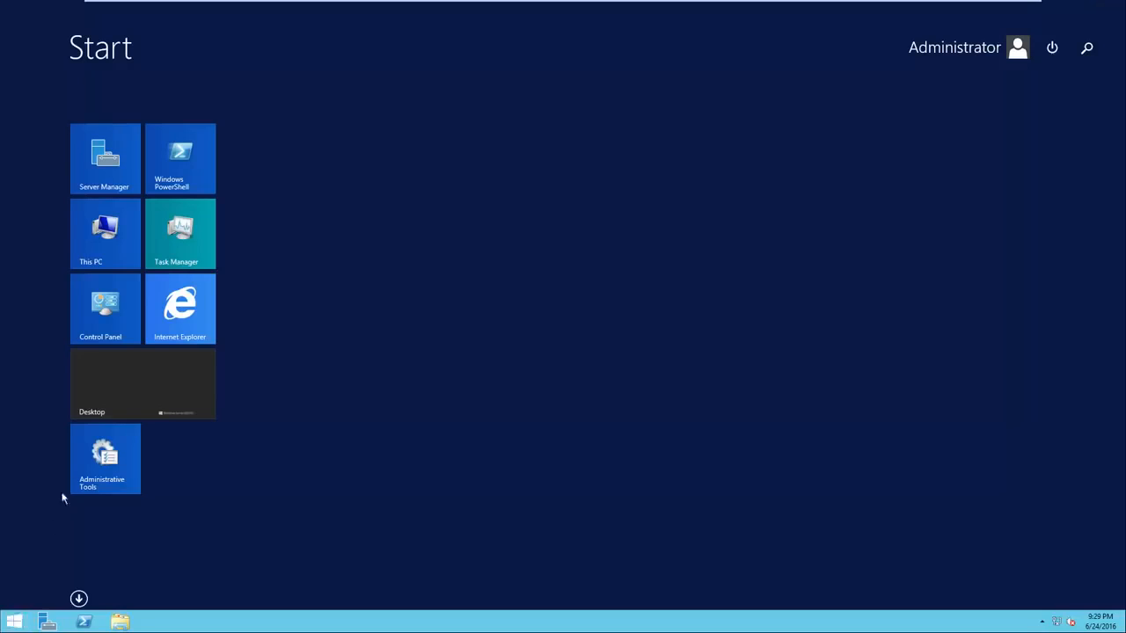
pyautogui.click(121, 183)
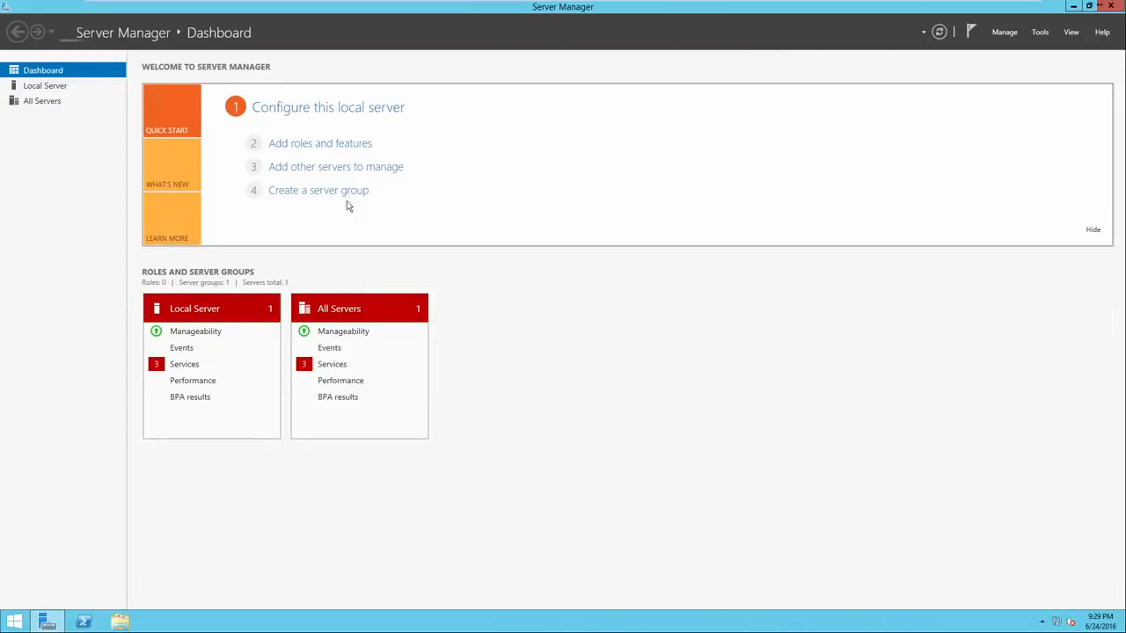
pyautogui.click(310, 109)
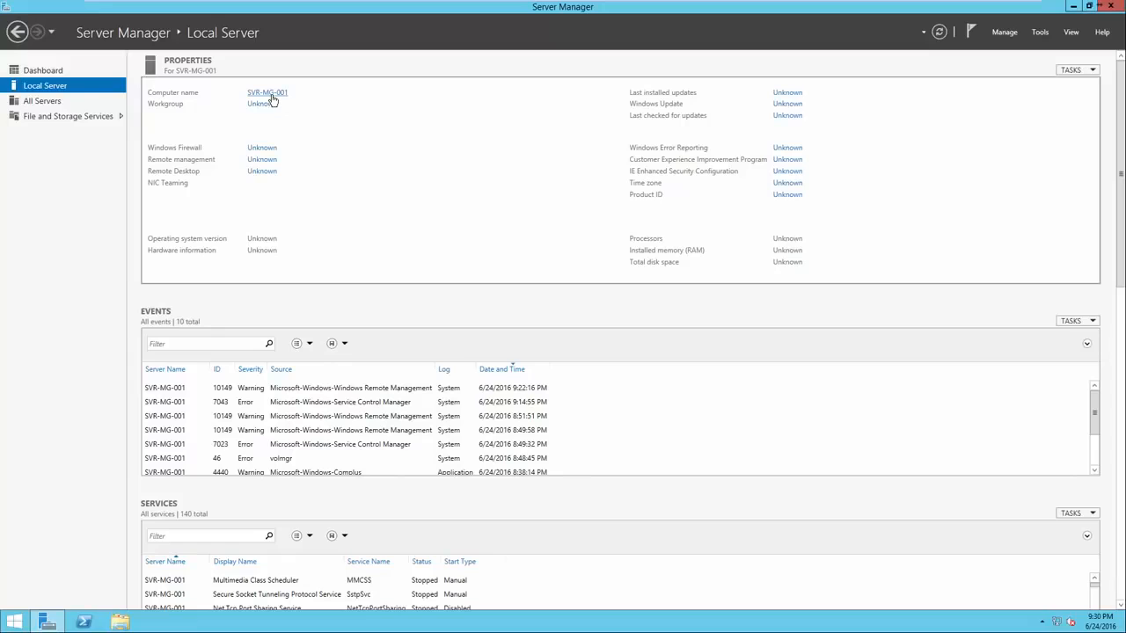
# Review the server's computer name and workgroup settings in System Properties, and close them without making changes
pyautogui.click(270, 95)
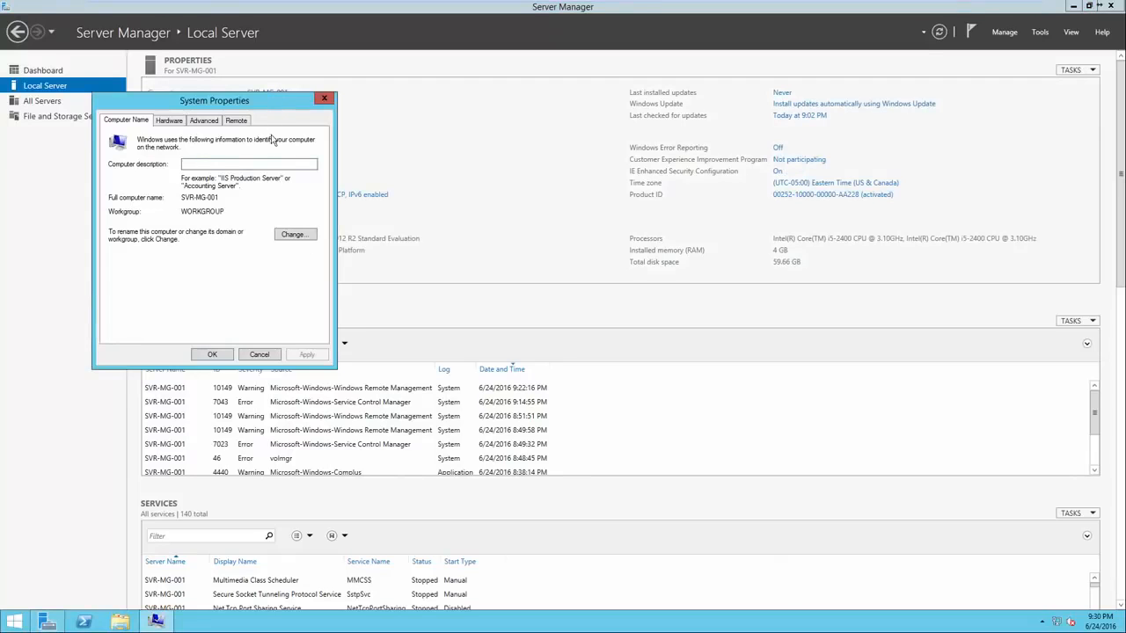
pyautogui.moveTo(261, 106); pyautogui.dragTo(572, 110)
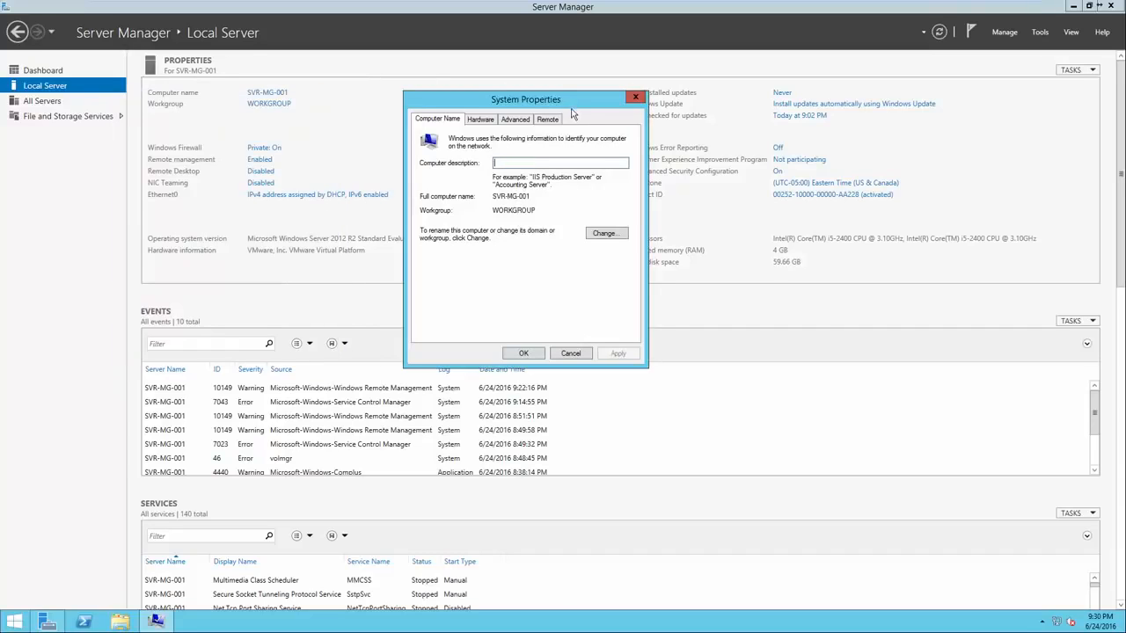
pyautogui.click(605, 233)
pyautogui.click(466, 188)
pyautogui.doubleClick(468, 187)
pyautogui.click(469, 188)
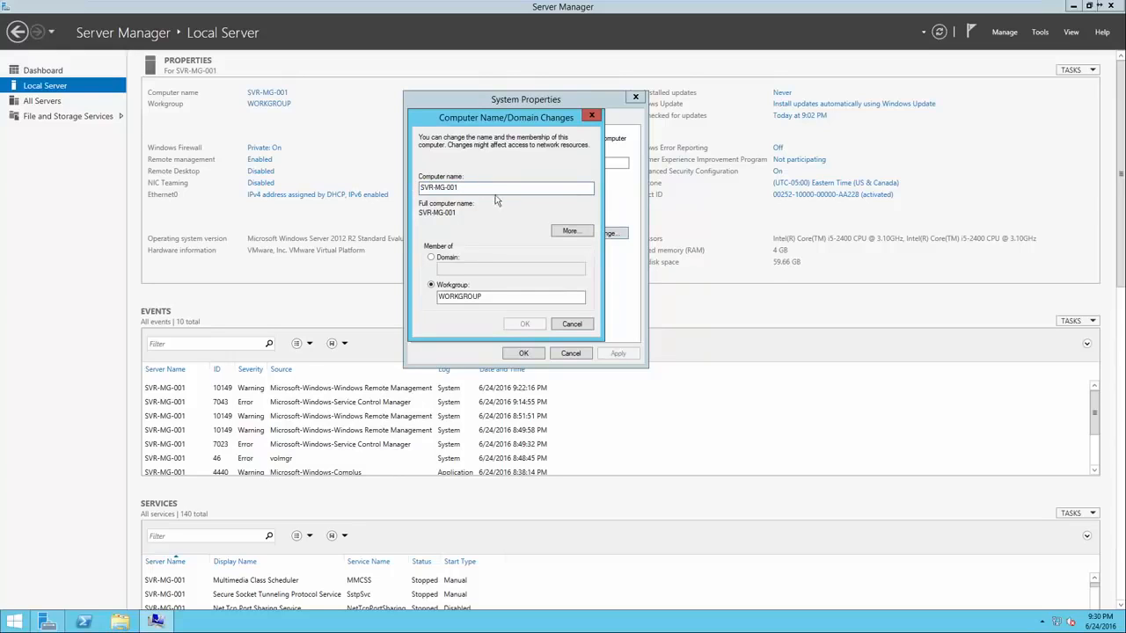
pyautogui.click(585, 326)
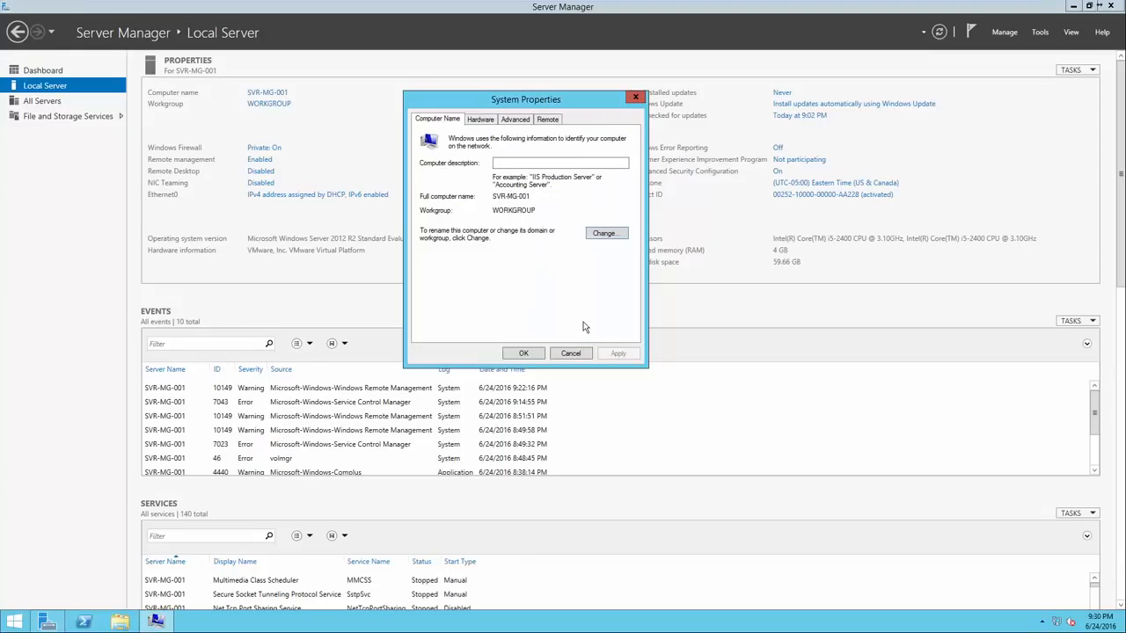
pyautogui.click(524, 354)
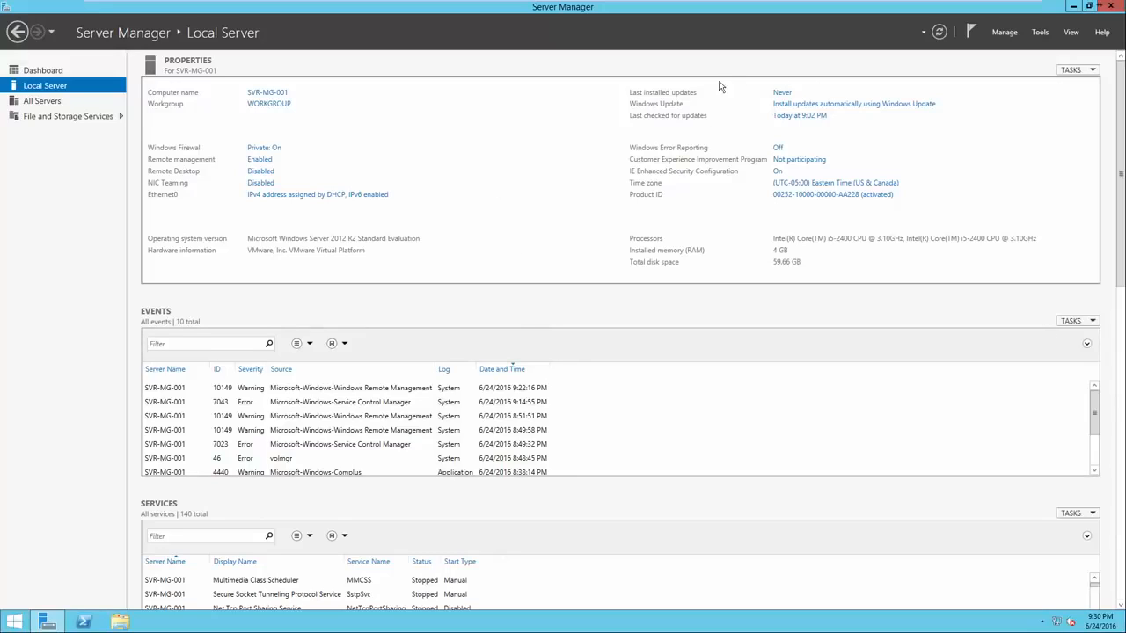
# Check the local server's Windows Update status and close the window
pyautogui.click(785, 107)
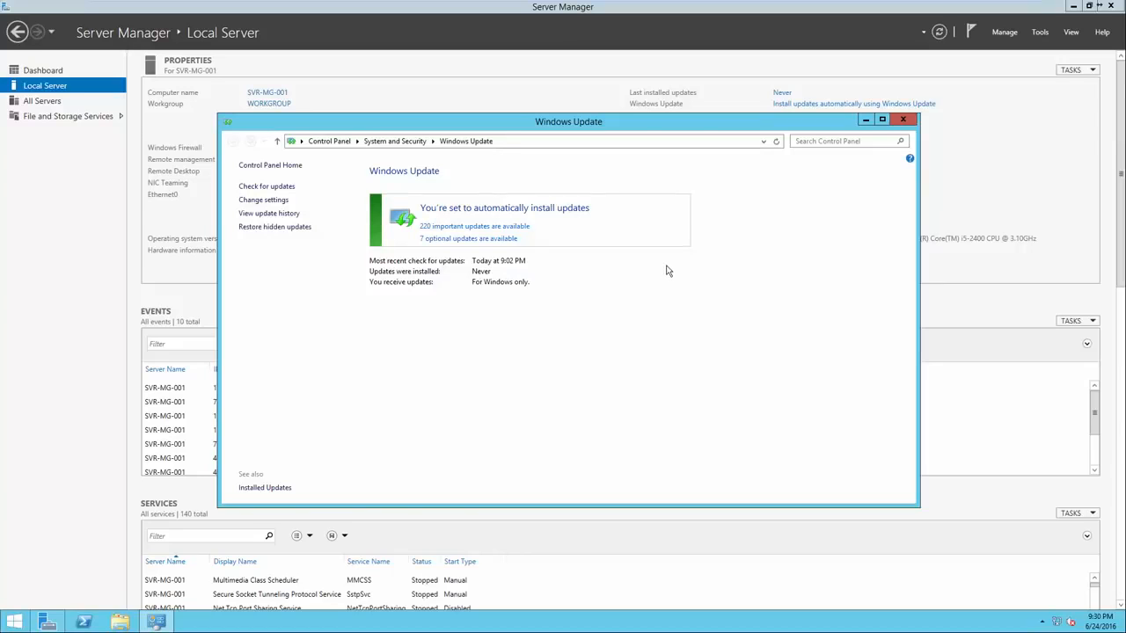
pyautogui.click(901, 121)
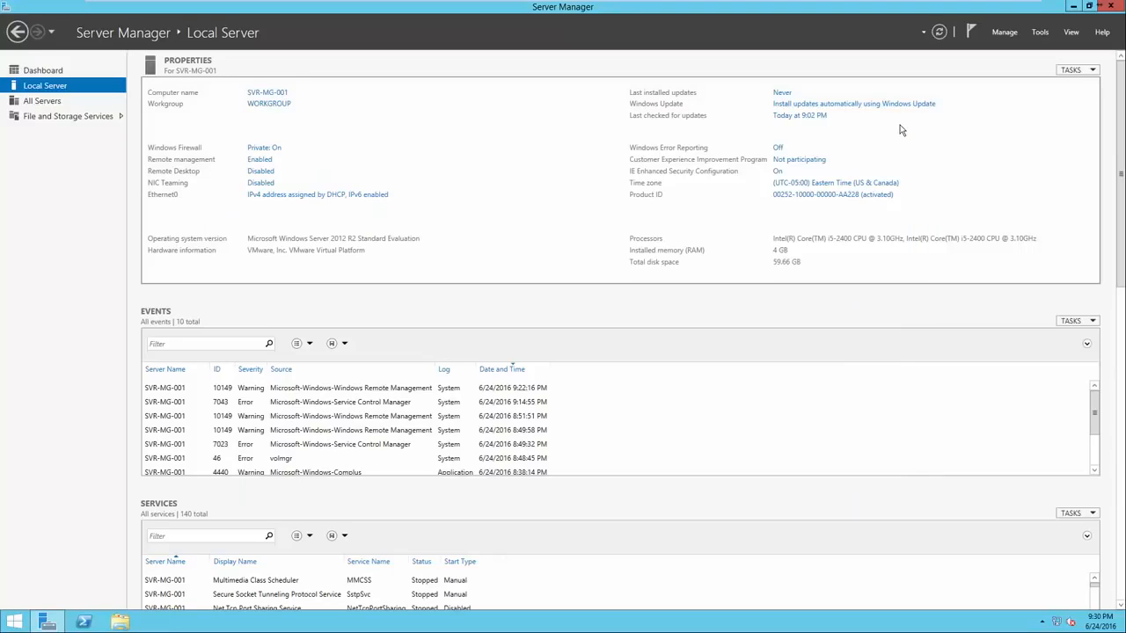
# Review the server's Date and Time settings, including the time zone and the Internet time server, without changing them
pyautogui.click(828, 185)
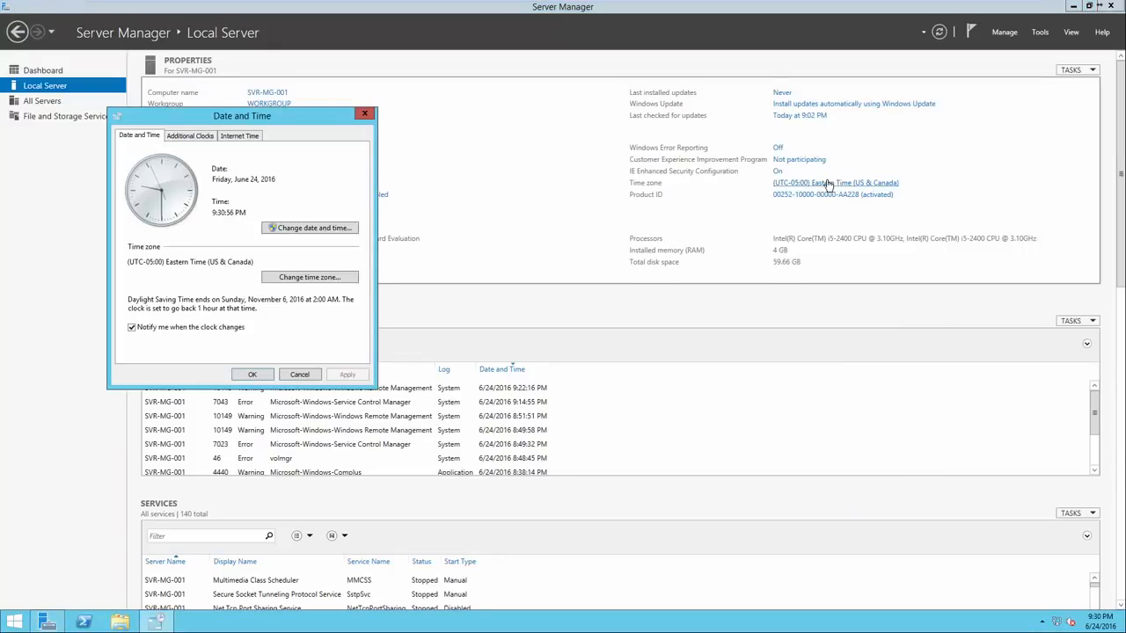
pyautogui.moveTo(287, 115); pyautogui.dragTo(590, 116)
pyautogui.click(558, 137)
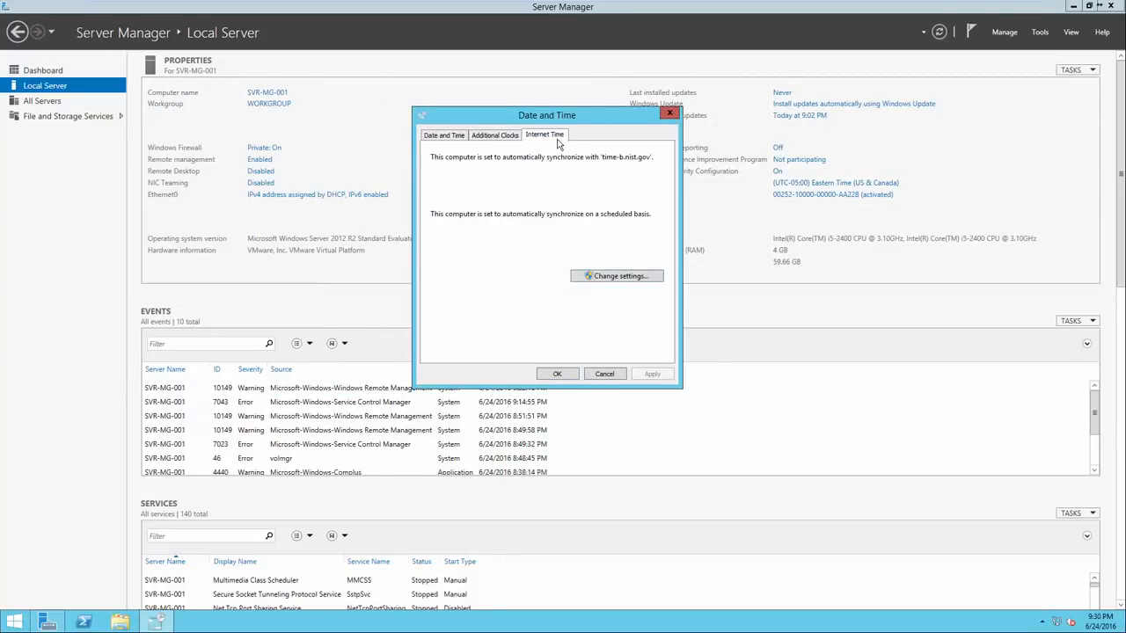
pyautogui.click(615, 276)
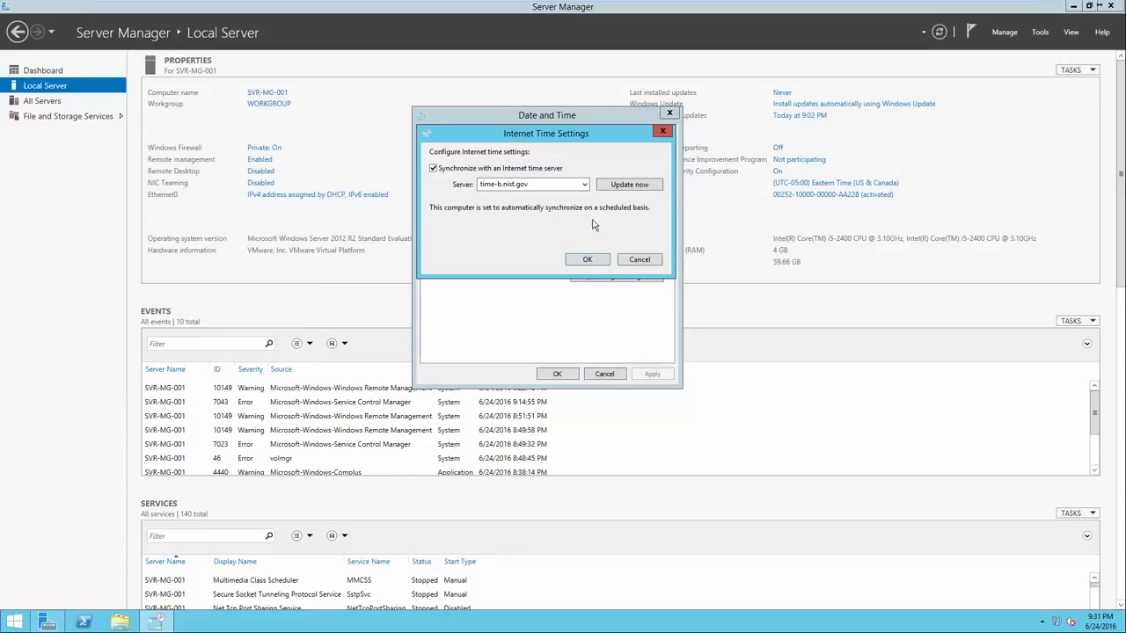
pyautogui.click(585, 185)
pyautogui.click(572, 233)
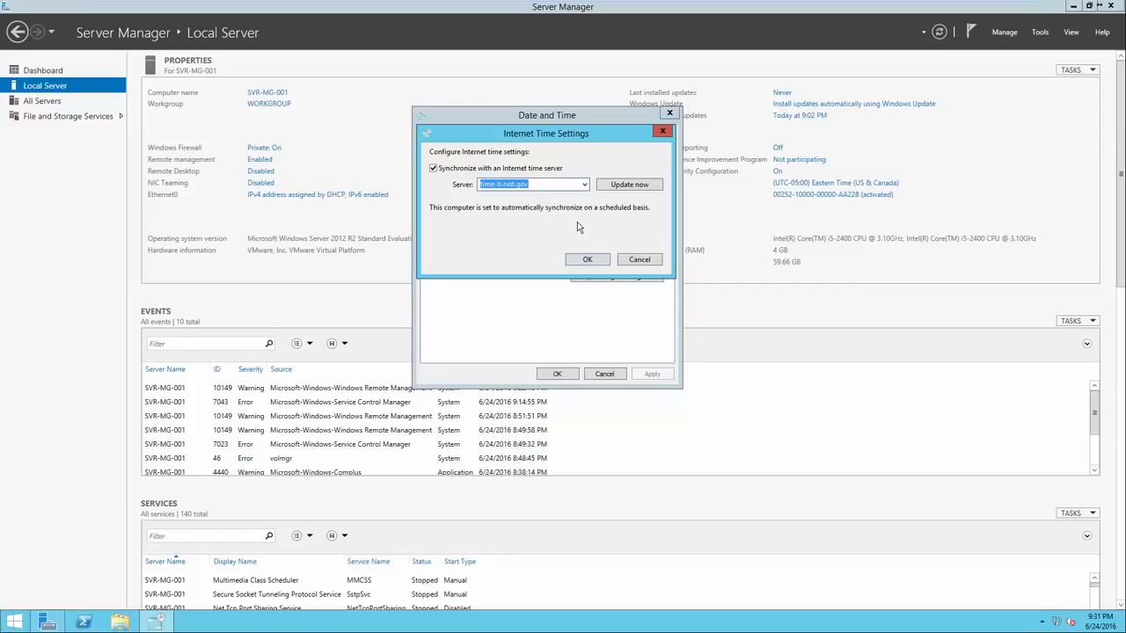
pyautogui.click(626, 259)
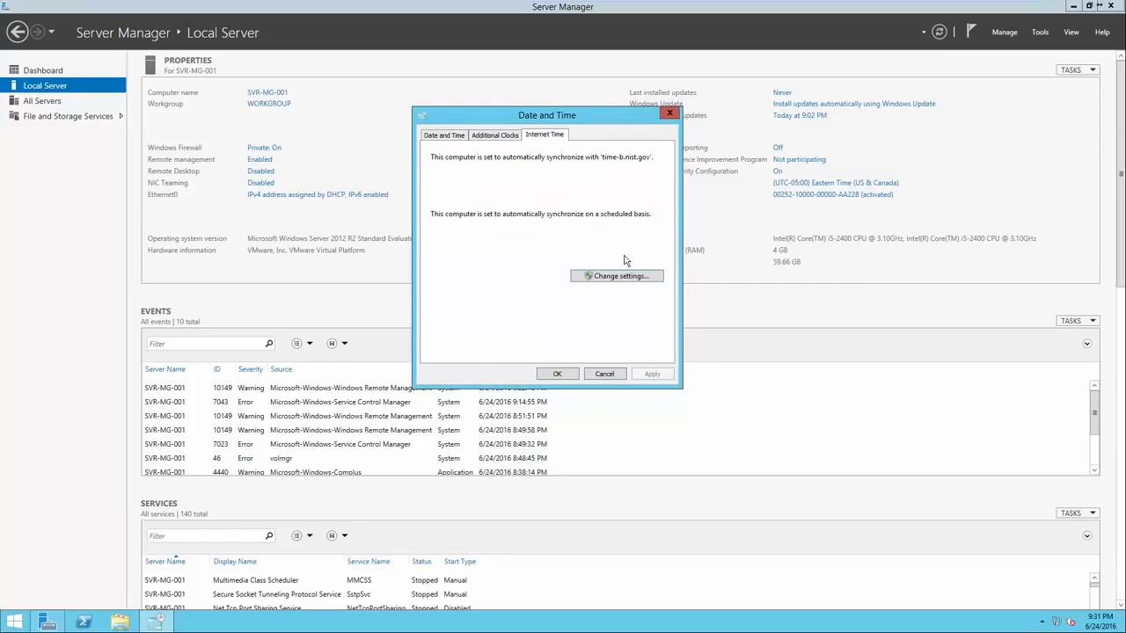
pyautogui.click(447, 137)
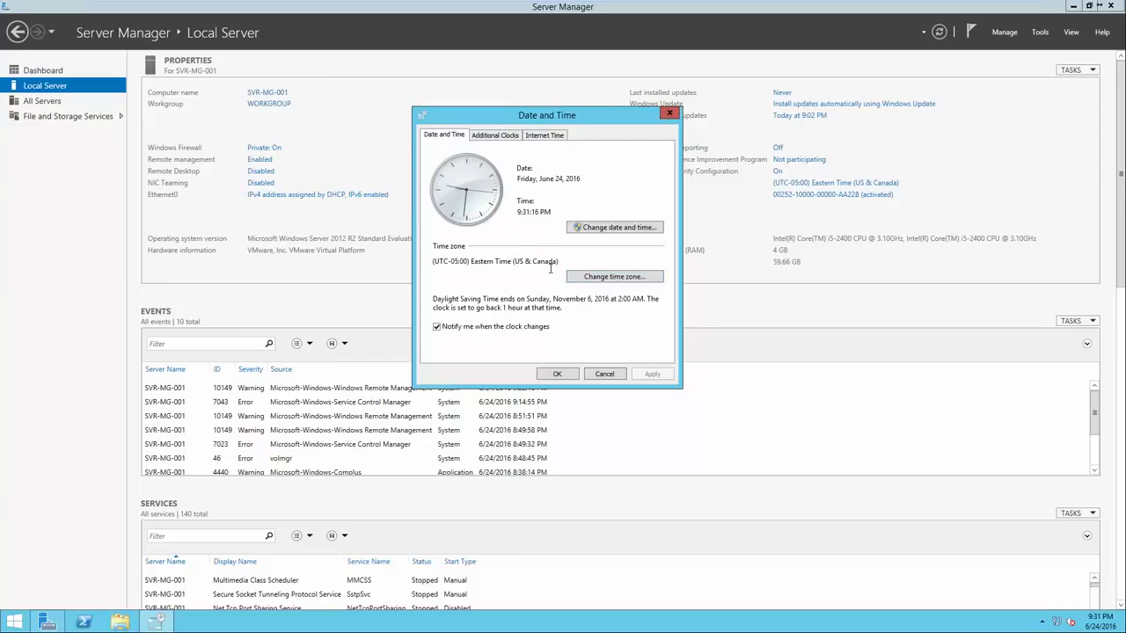
pyautogui.click(558, 374)
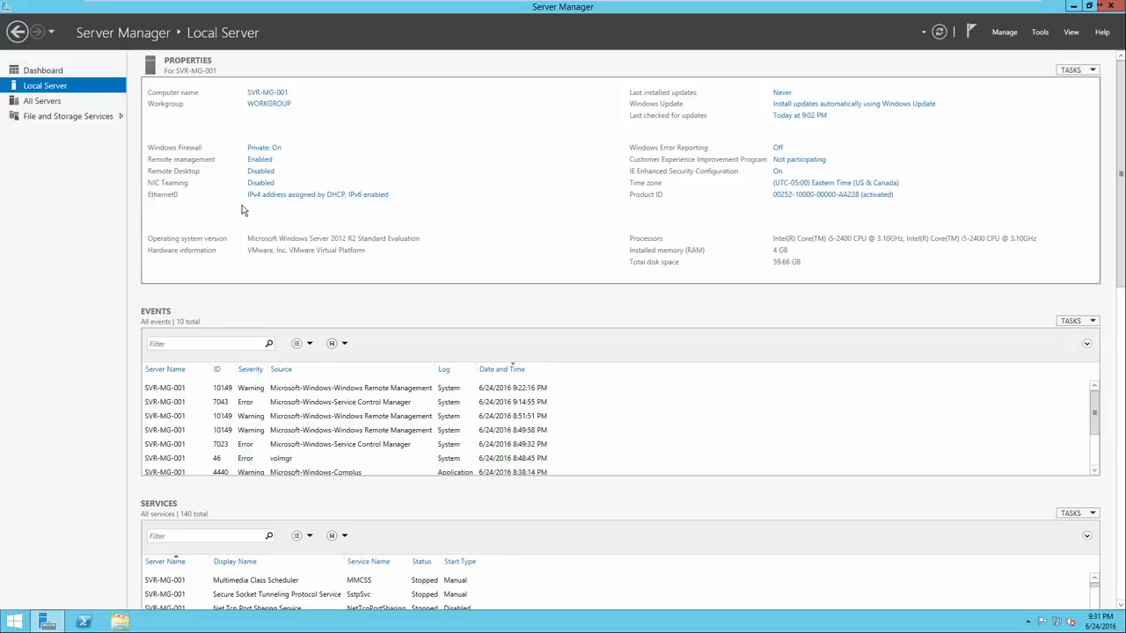
# Examine the Ethernet0 connection details for the IPv4 address, default gateway and DNS server
pyautogui.click(293, 200)
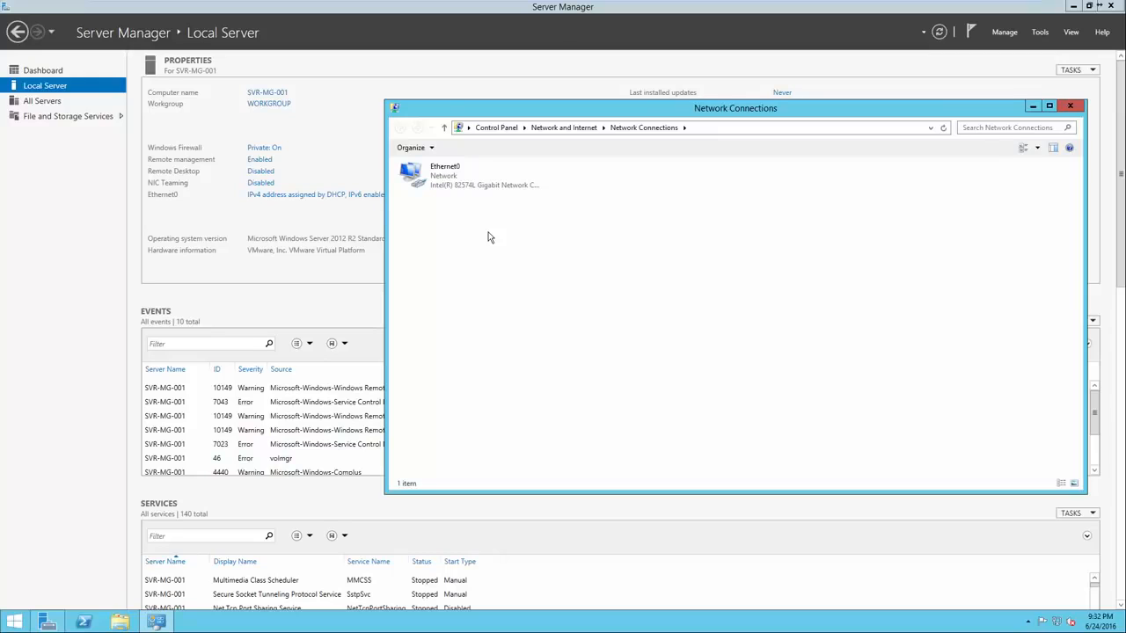
pyautogui.rightClick(472, 185)
pyautogui.click(460, 182)
pyautogui.rightClick(458, 179)
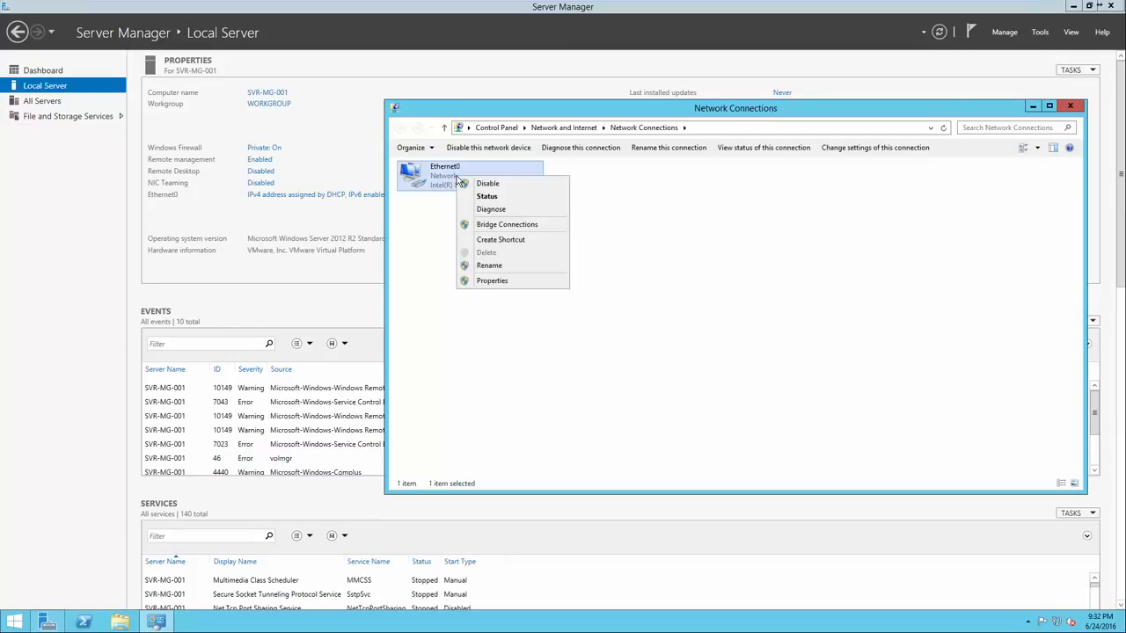
pyautogui.click(473, 196)
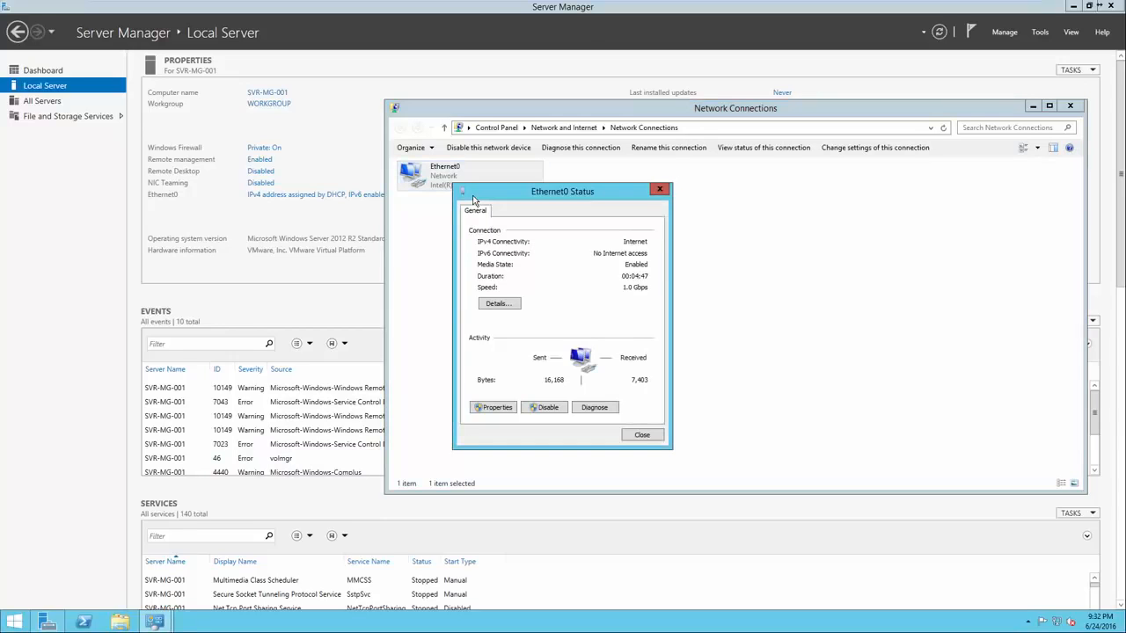
pyautogui.click(500, 303)
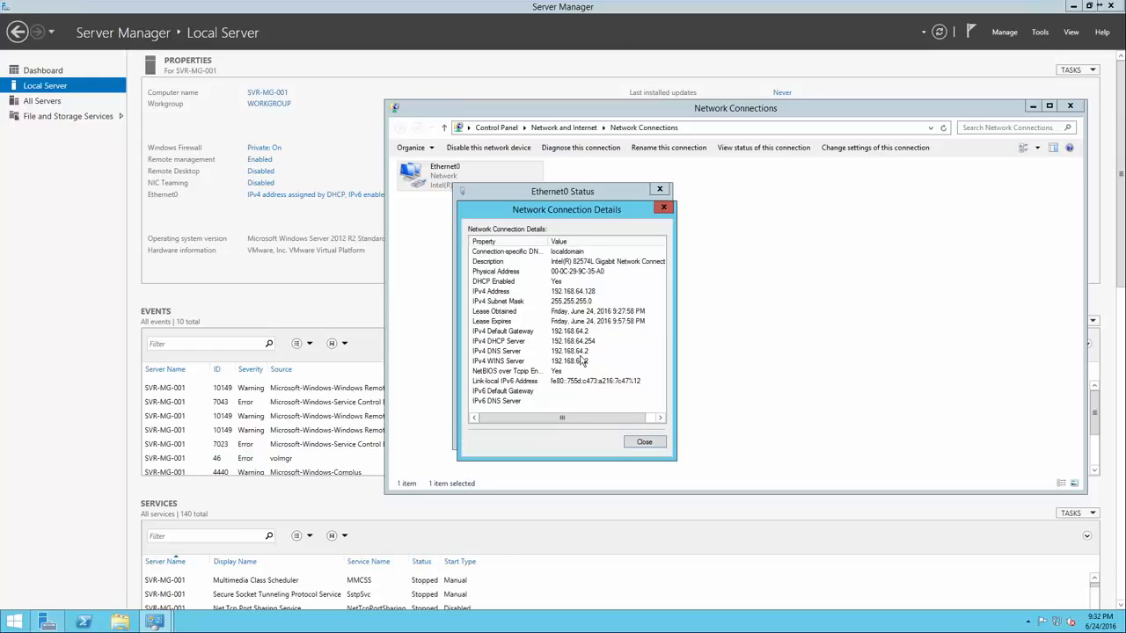
pyautogui.click(570, 332)
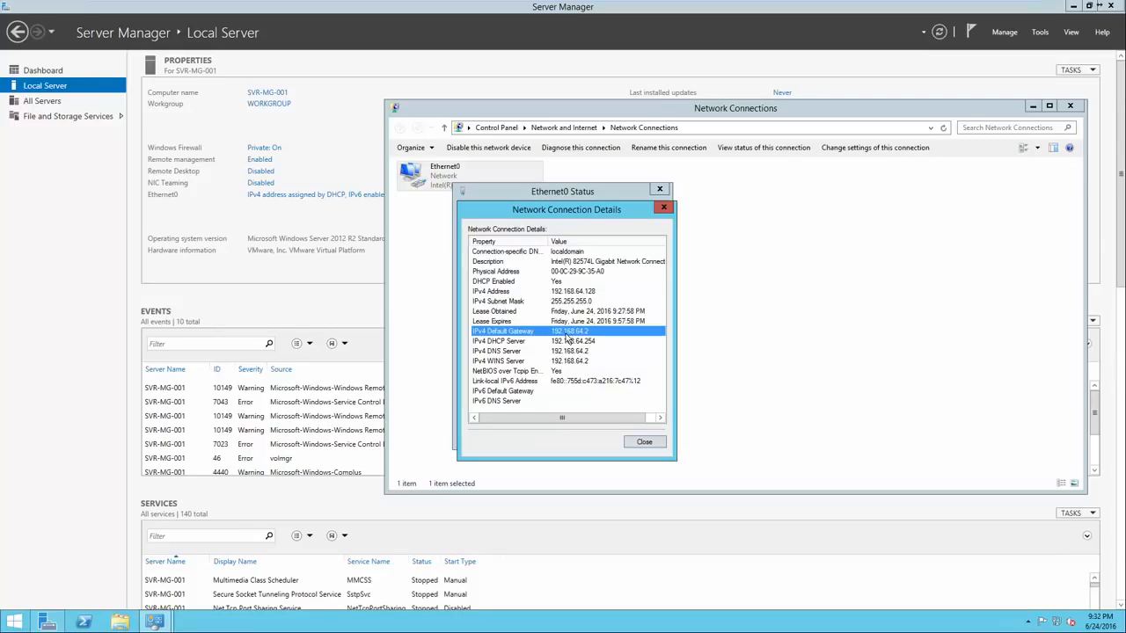
pyautogui.click(567, 293)
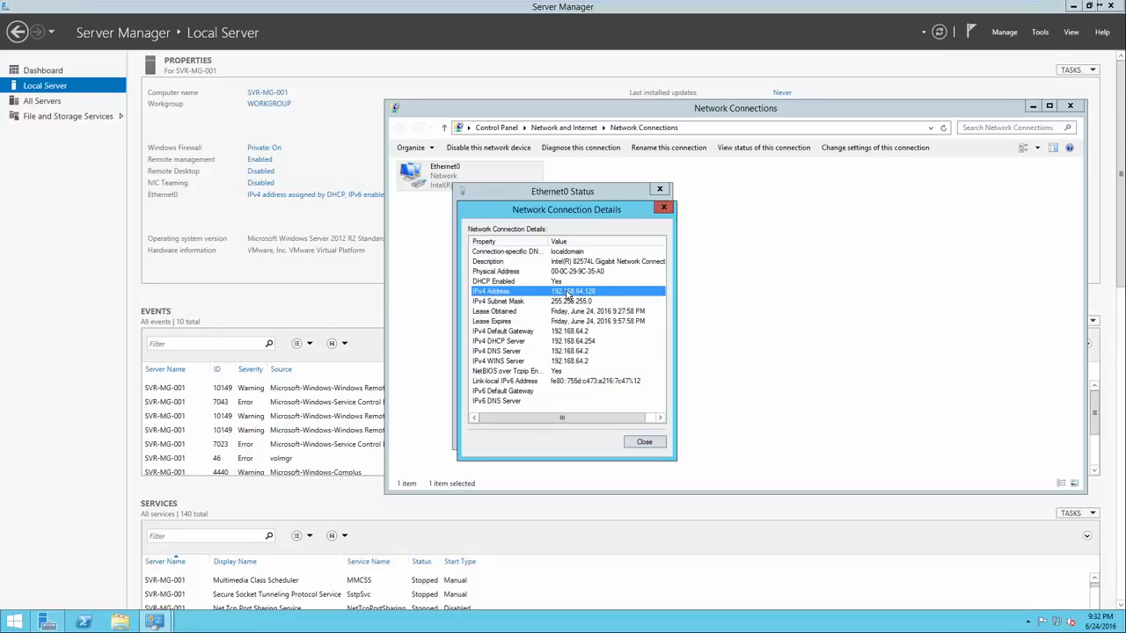
pyautogui.click(567, 333)
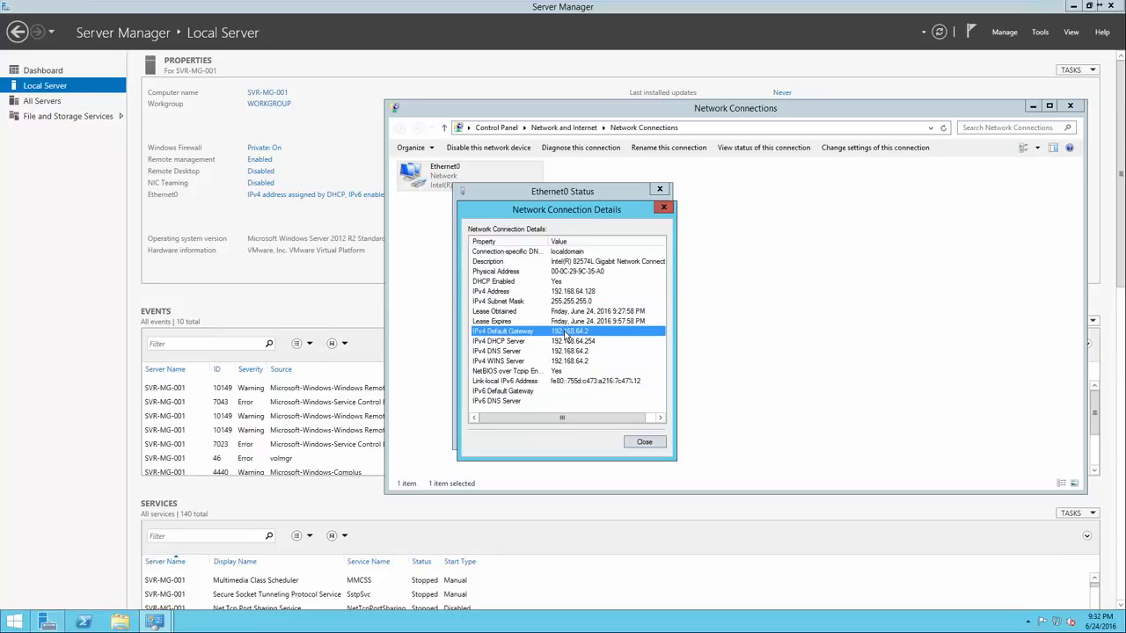
pyautogui.click(563, 352)
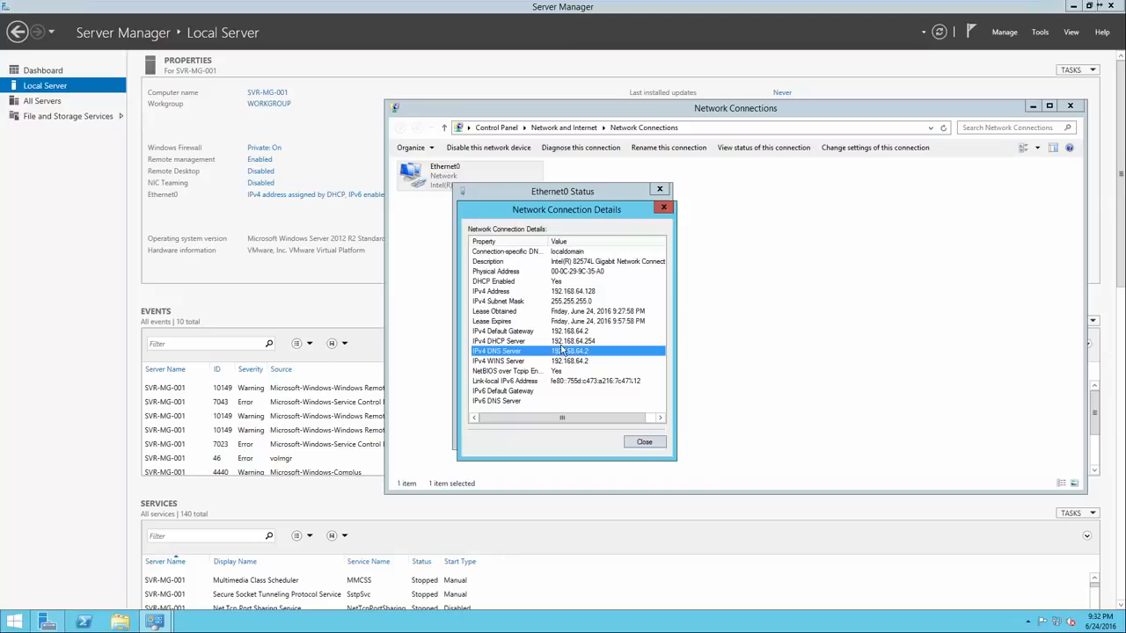
pyautogui.click(643, 443)
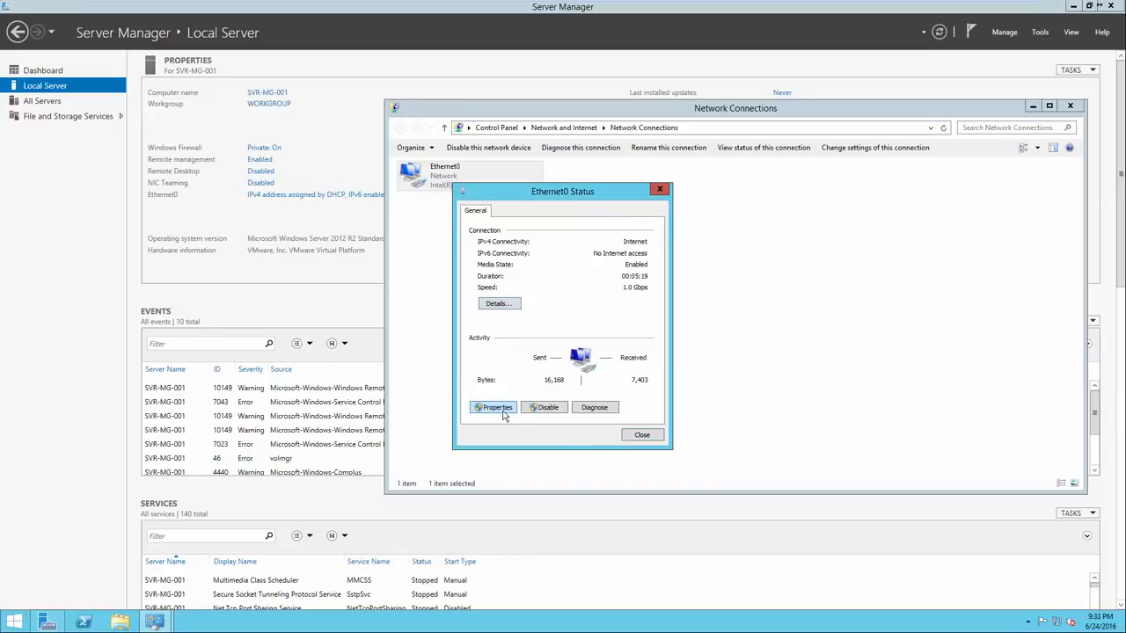
# Give Ethernet0 a static IPv4 address of 192.168.64.128 with subnet mask 255.255.255.0 and default gateway 192.168.64.2
pyautogui.click(496, 407)
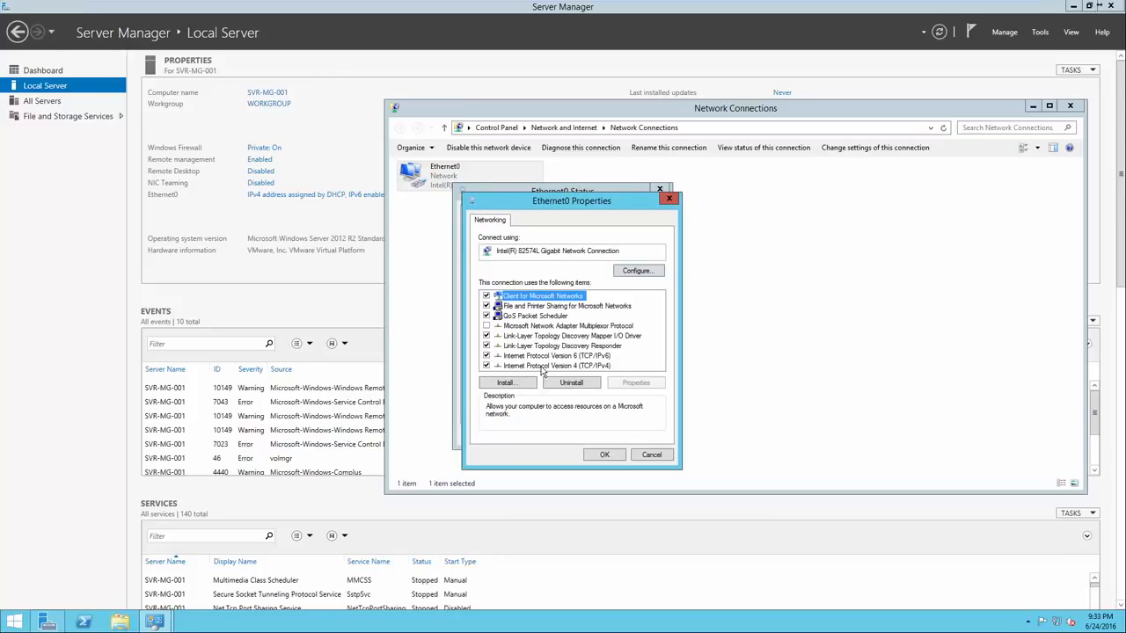
pyautogui.doubleClick(541, 368)
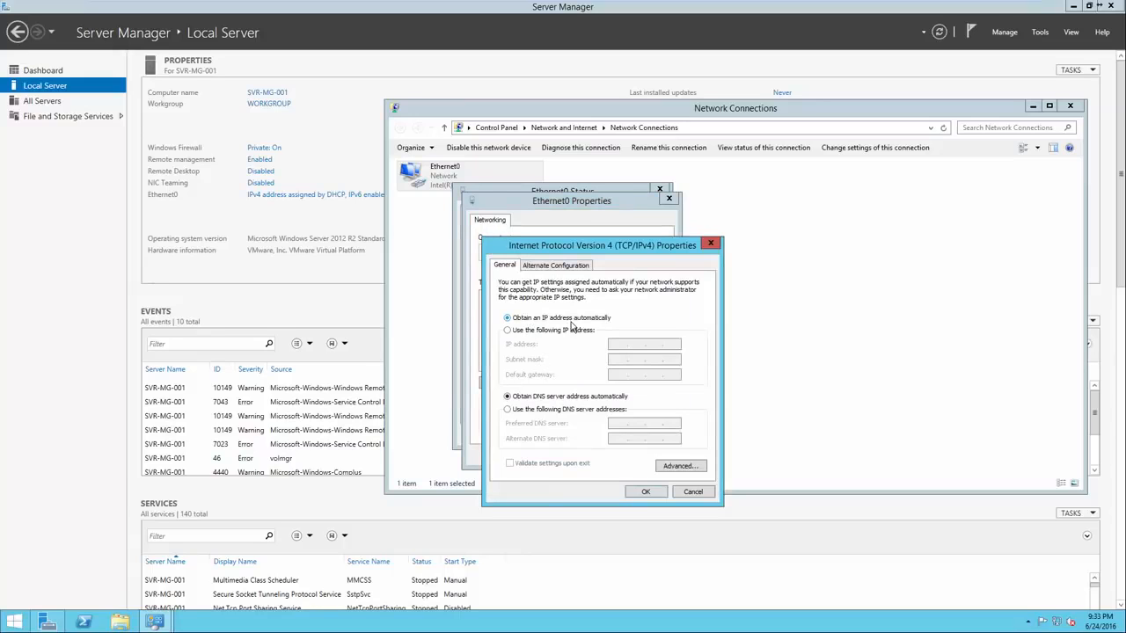
pyautogui.click(558, 332)
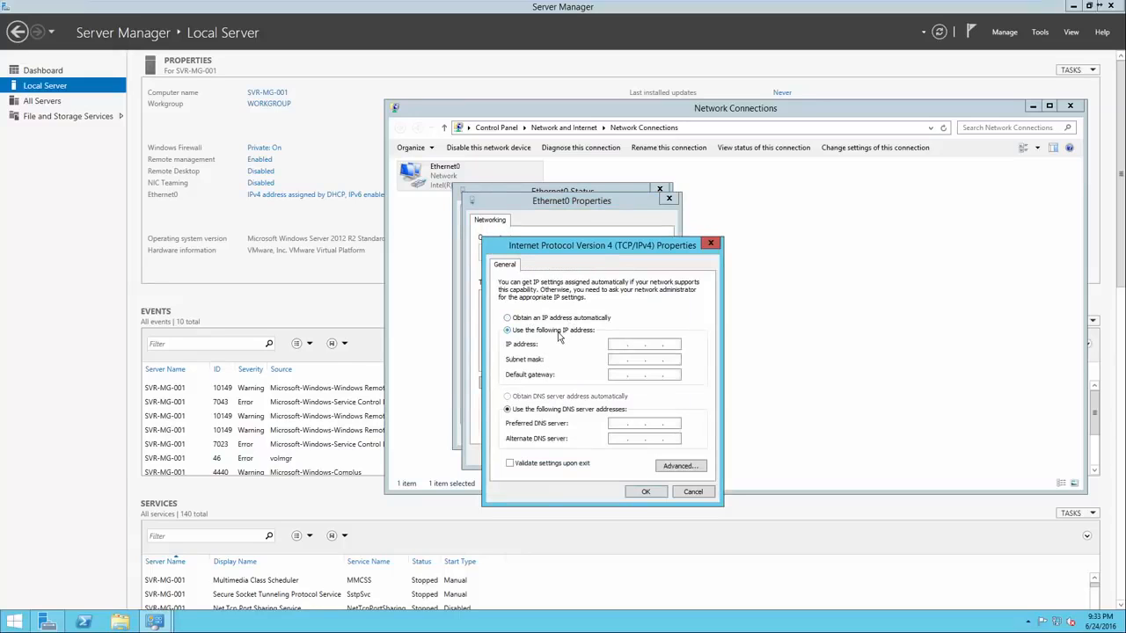
pyautogui.click(616, 345)
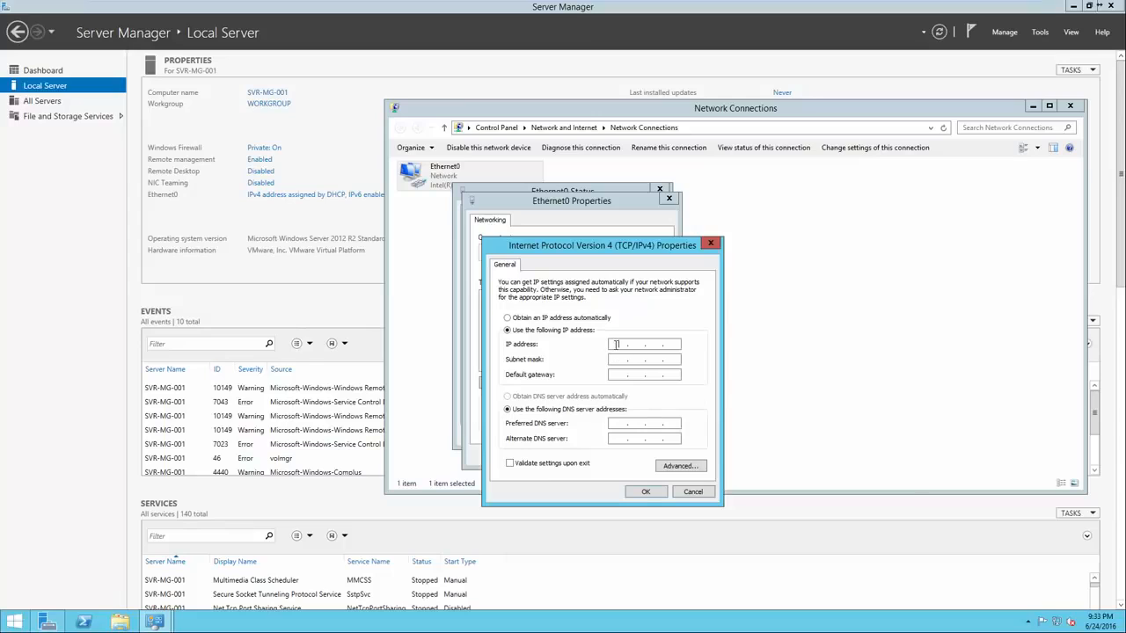
pyautogui.write('192 . 168 . 64 . 128')
pyautogui.click(654, 359)
pyautogui.click(613, 374)
pyautogui.write('192 . 168 . 62')
pyautogui.press('BackSpace')
pyautogui.write('4.2')
# Set the preferred DNS server to 192.168.64.2, apply the IPv4 settings, and close the Ethernet0 properties and status dialogs
pyautogui.click(626, 424)
pyautogui.write('192 . 168 . 64 . 2')
pyautogui.click(646, 493)
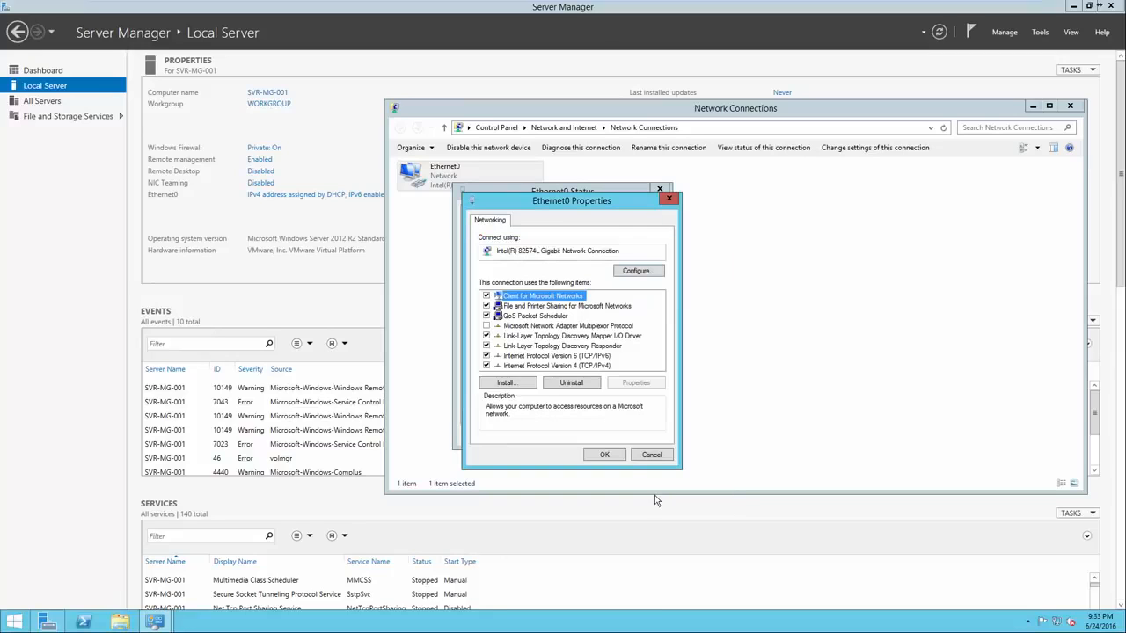
pyautogui.click(606, 456)
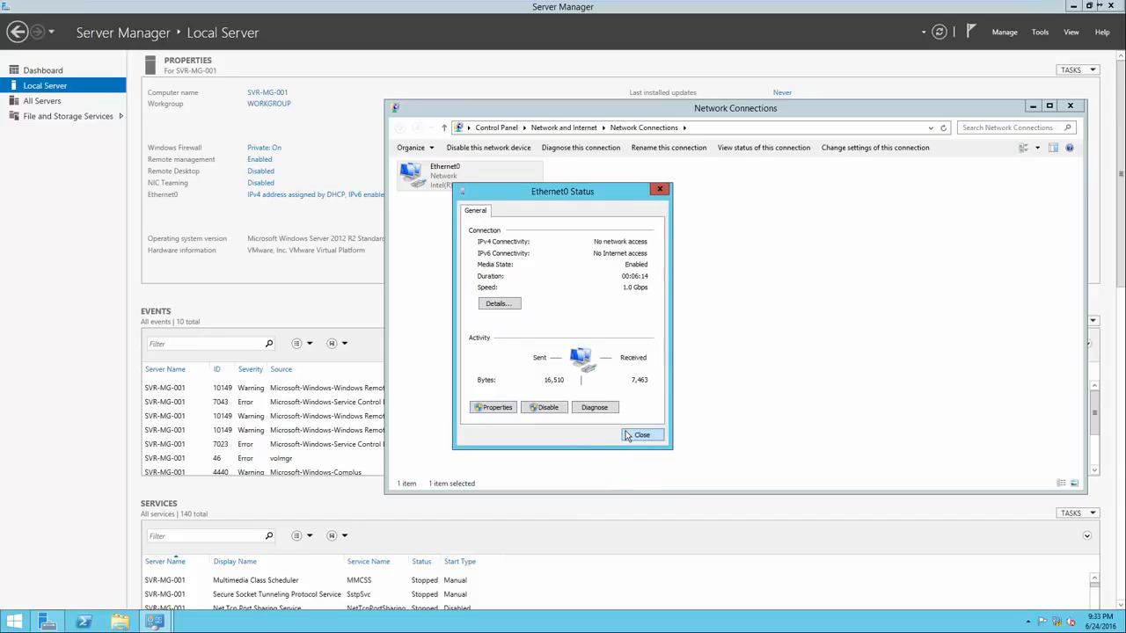
pyautogui.click(639, 436)
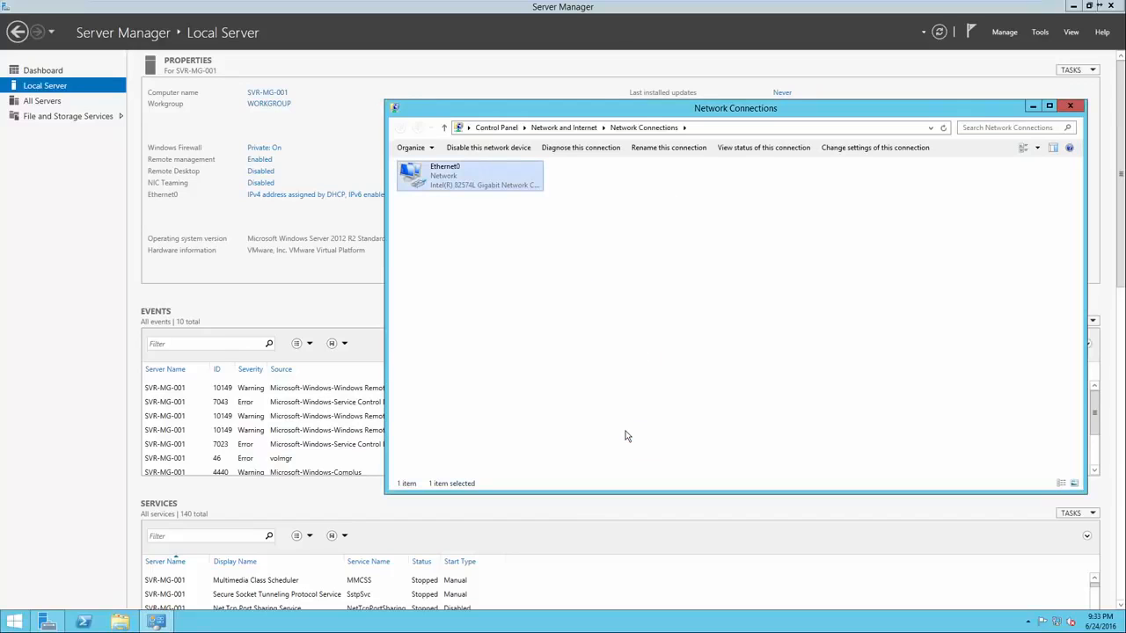
# Close Network Connections and start adding roles and features with a role-based installation on server SVR-MG-001
pyautogui.click(1069, 106)
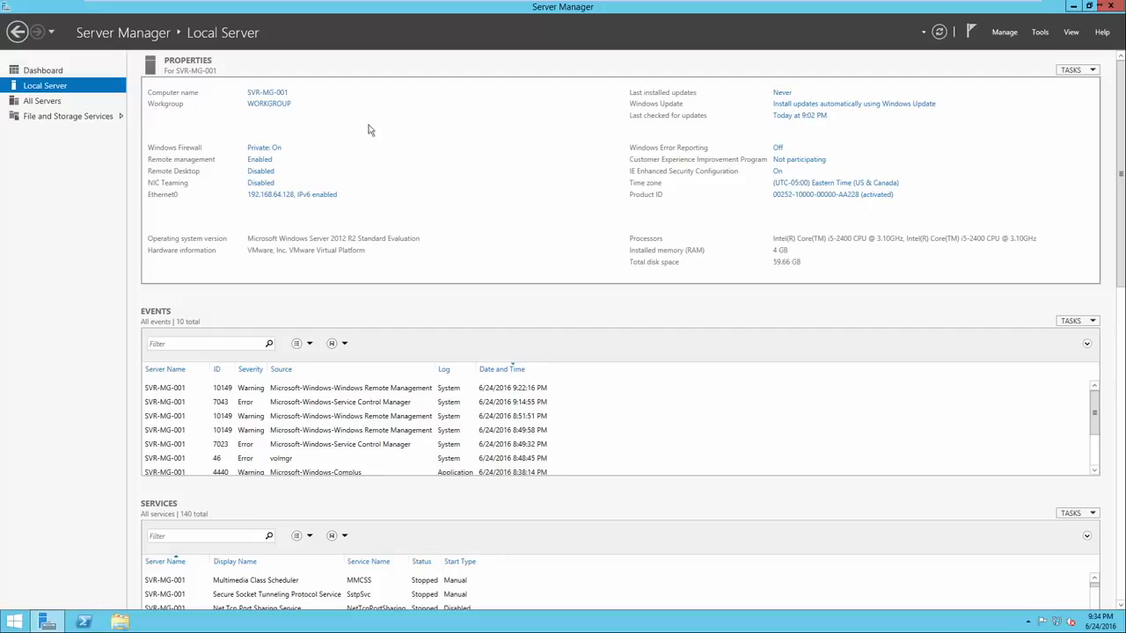
pyautogui.click(48, 70)
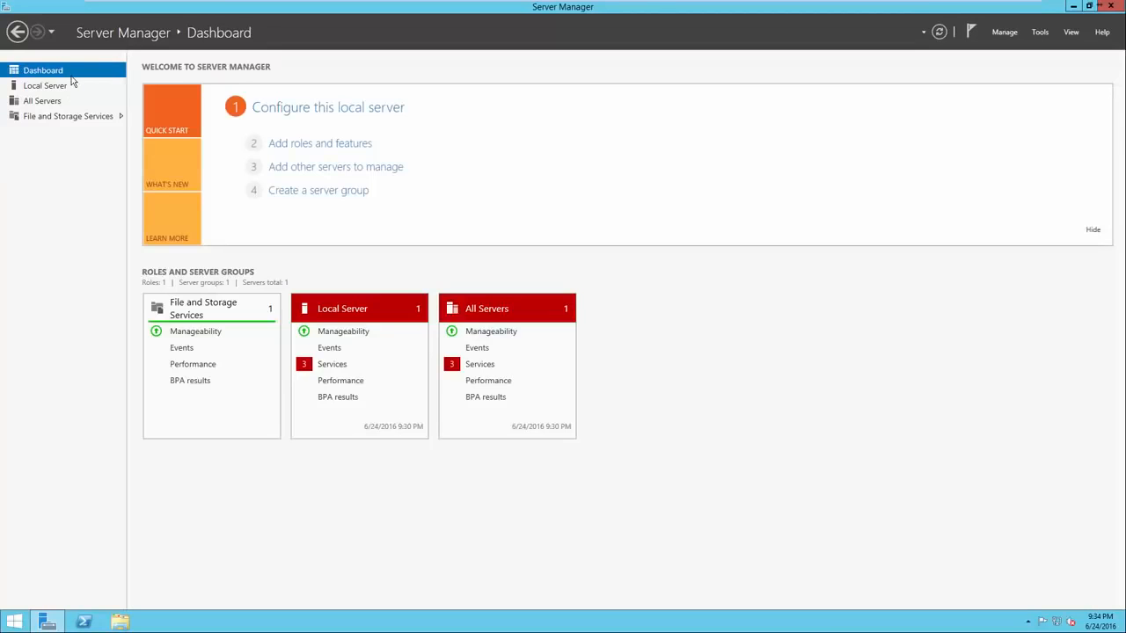
pyautogui.click(288, 150)
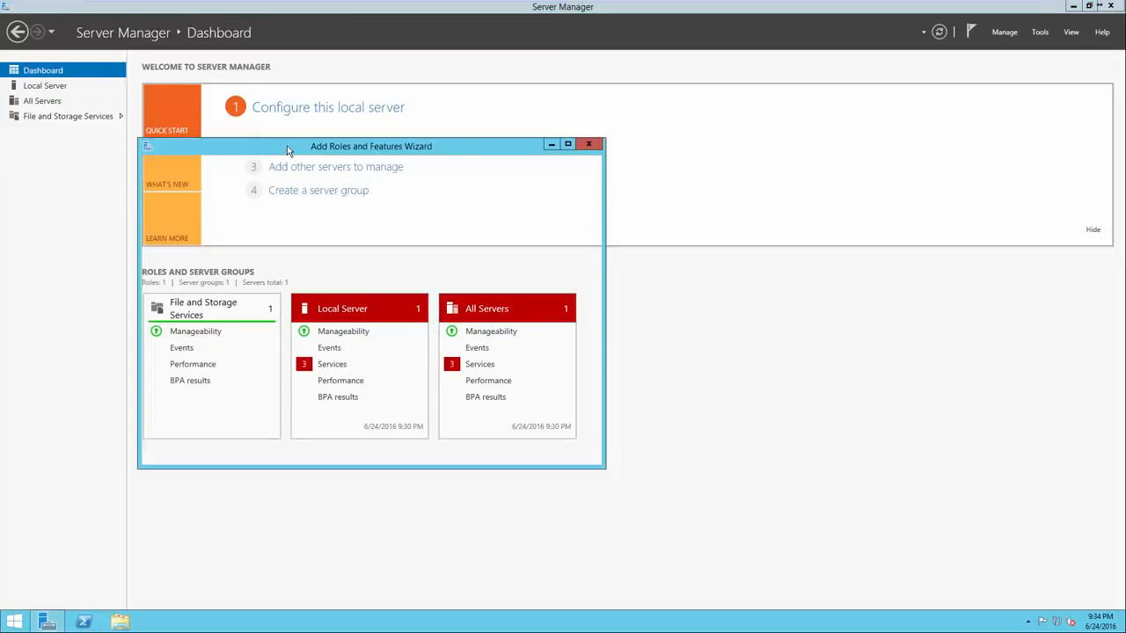
pyautogui.moveTo(306, 152); pyautogui.dragTo(508, 155)
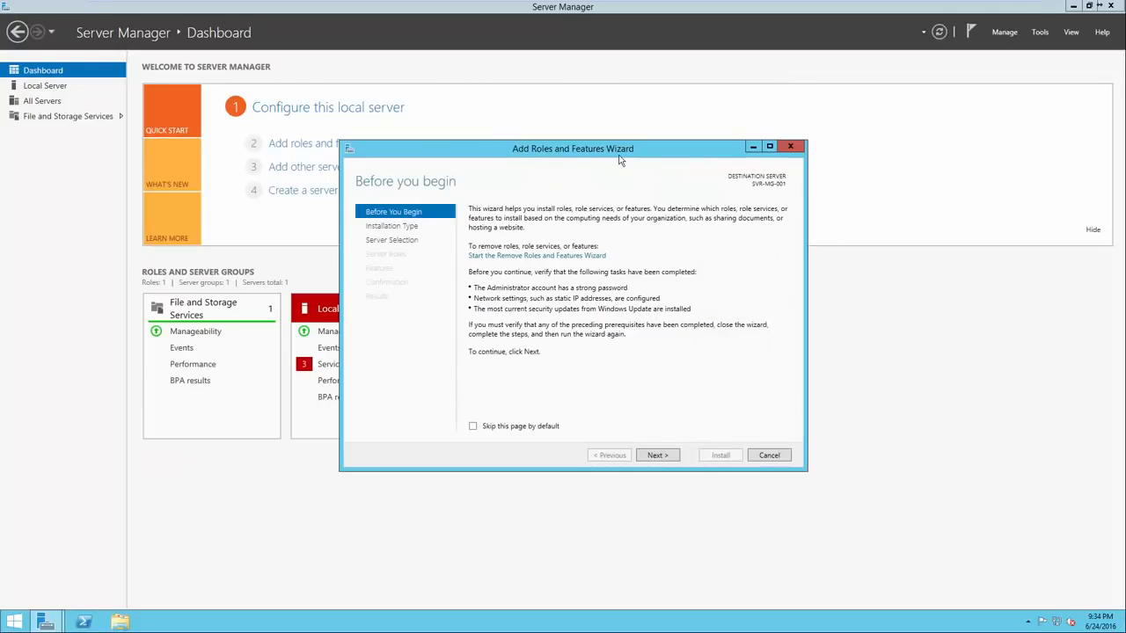
pyautogui.click(658, 456)
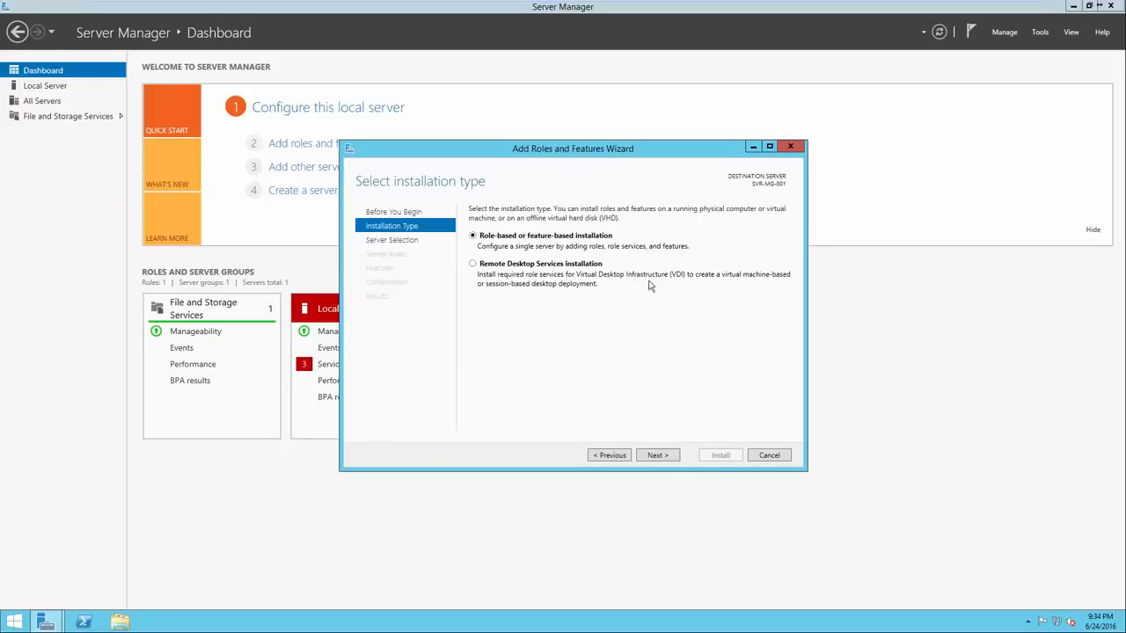
pyautogui.click(659, 458)
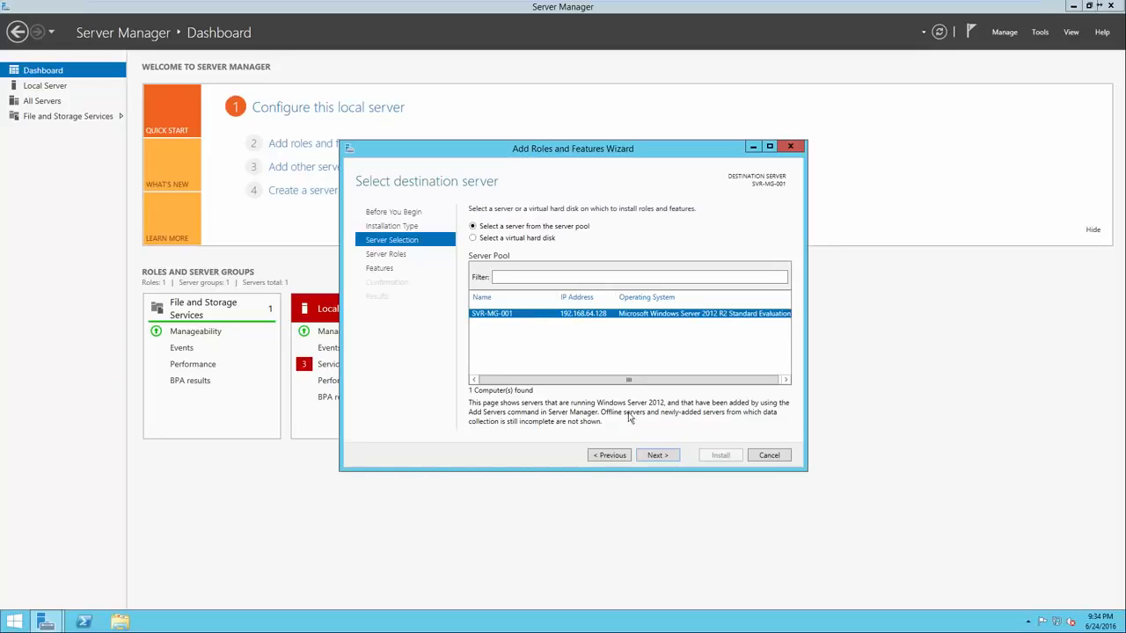
pyautogui.click(650, 457)
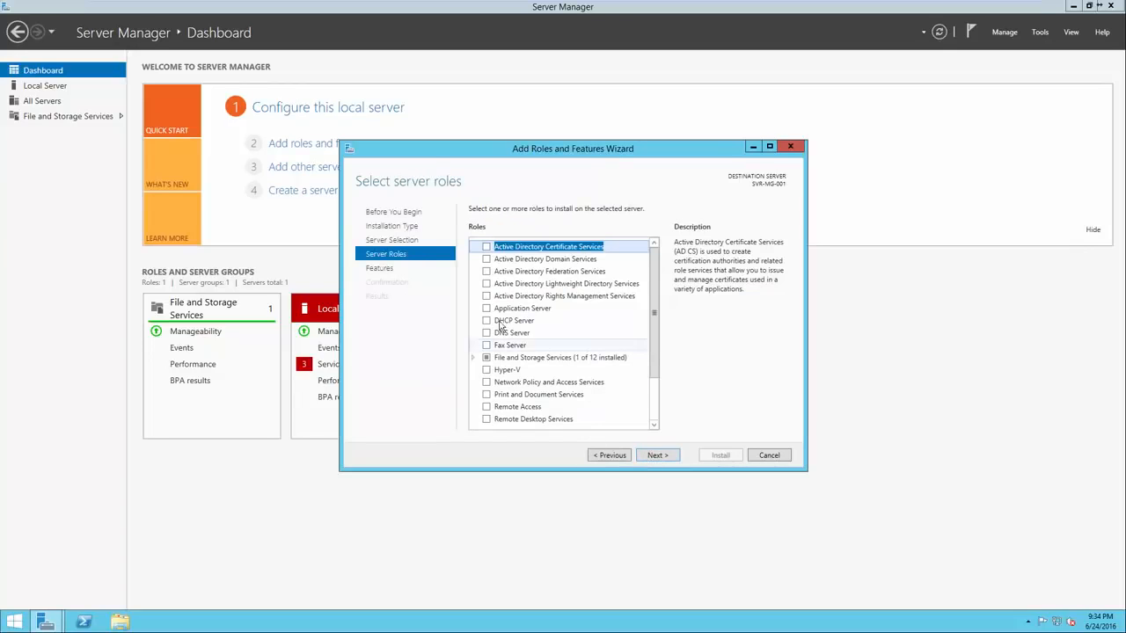
# Install the Active Directory Domain Services role together with the Group Policy Management feature
pyautogui.click(486, 260)
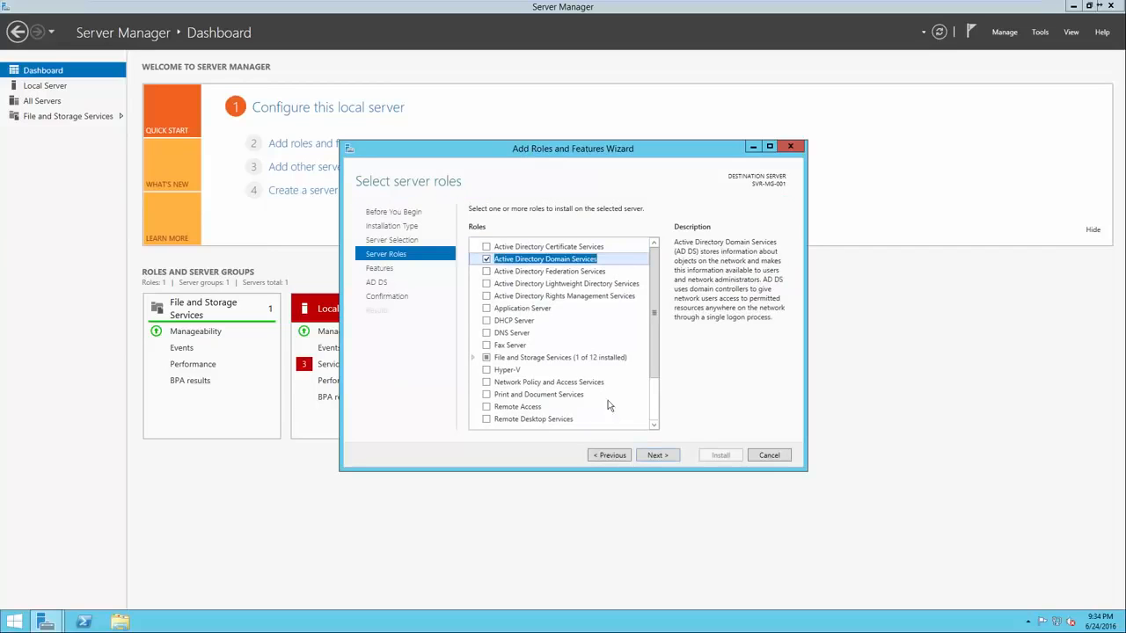
pyautogui.click(654, 456)
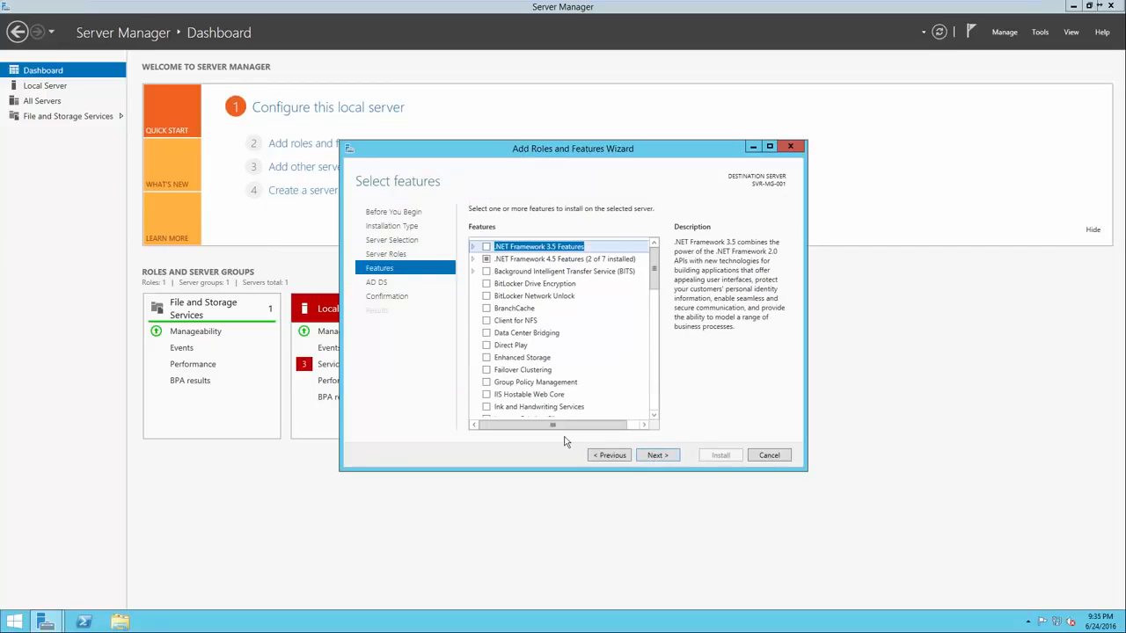
pyautogui.click(486, 384)
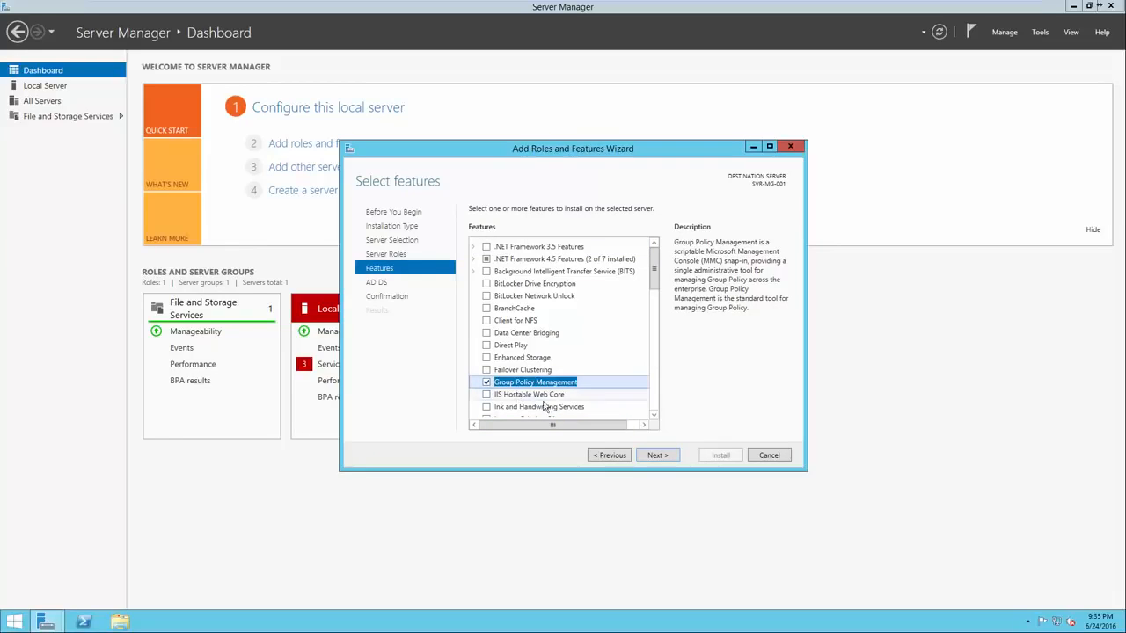
pyautogui.click(663, 456)
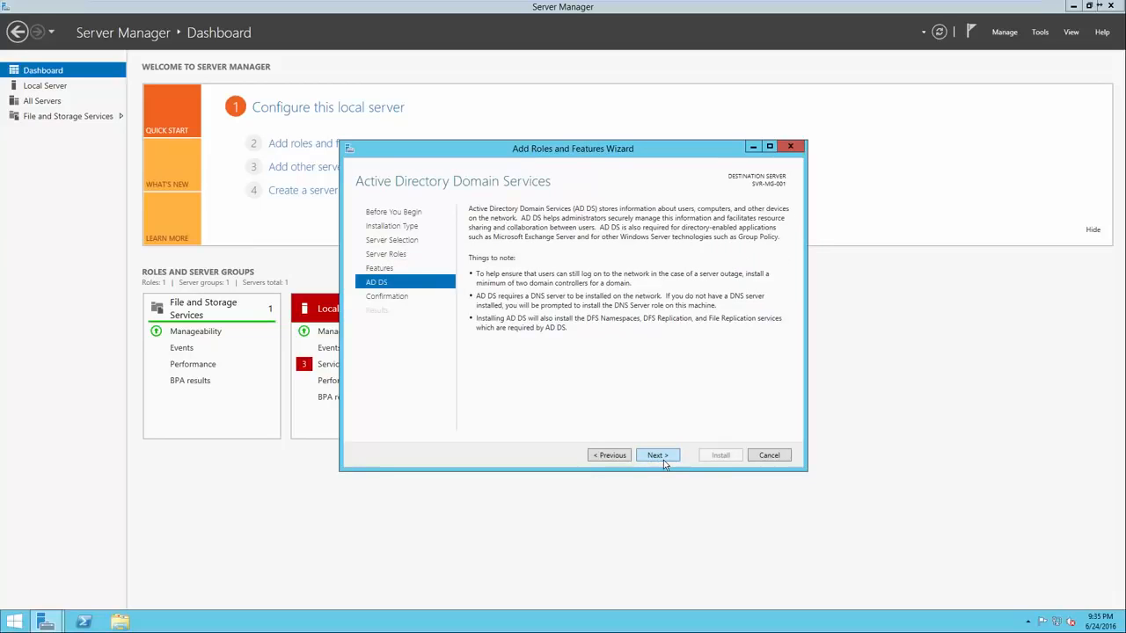
pyautogui.click(663, 455)
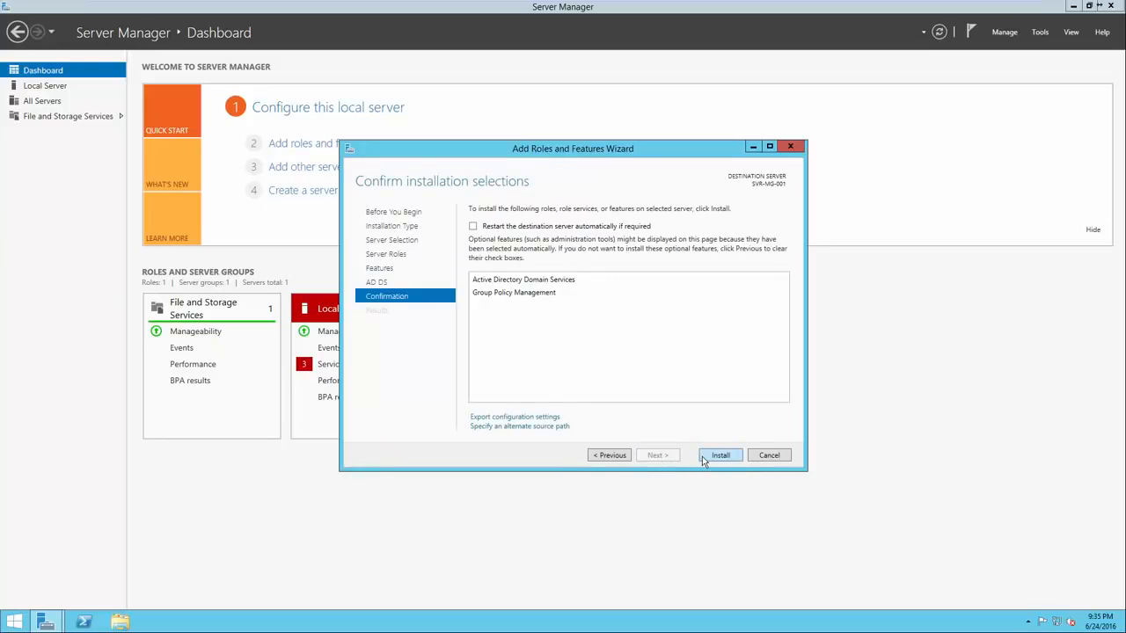
pyautogui.click(702, 458)
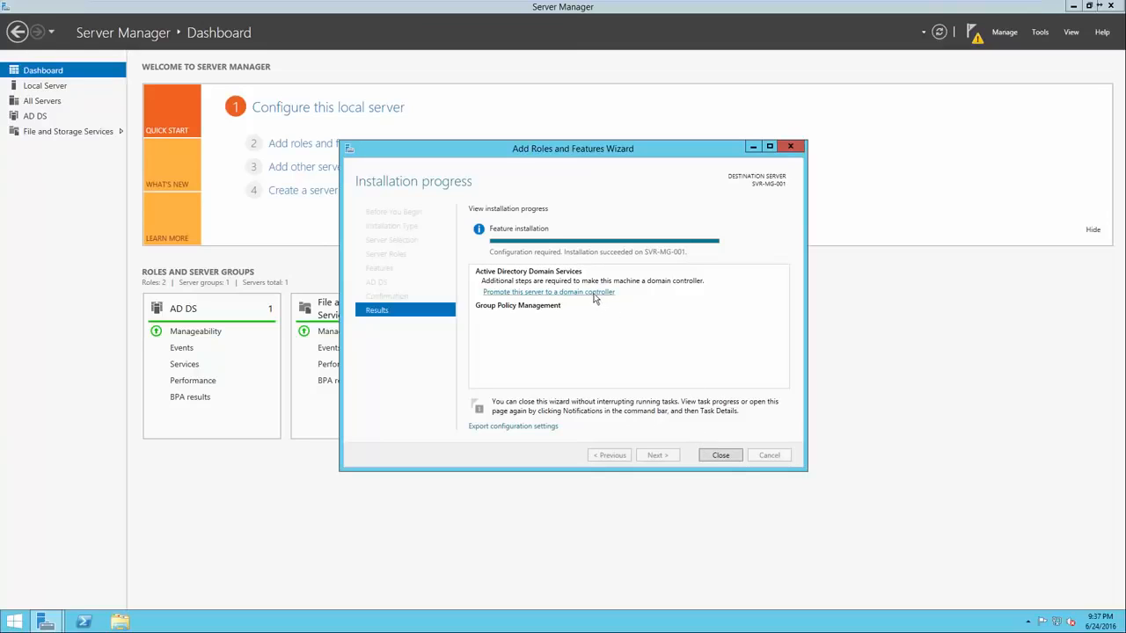
# Begin promoting the server to a domain controller, with adding a new forest as the deployment operation
pyautogui.click(533, 293)
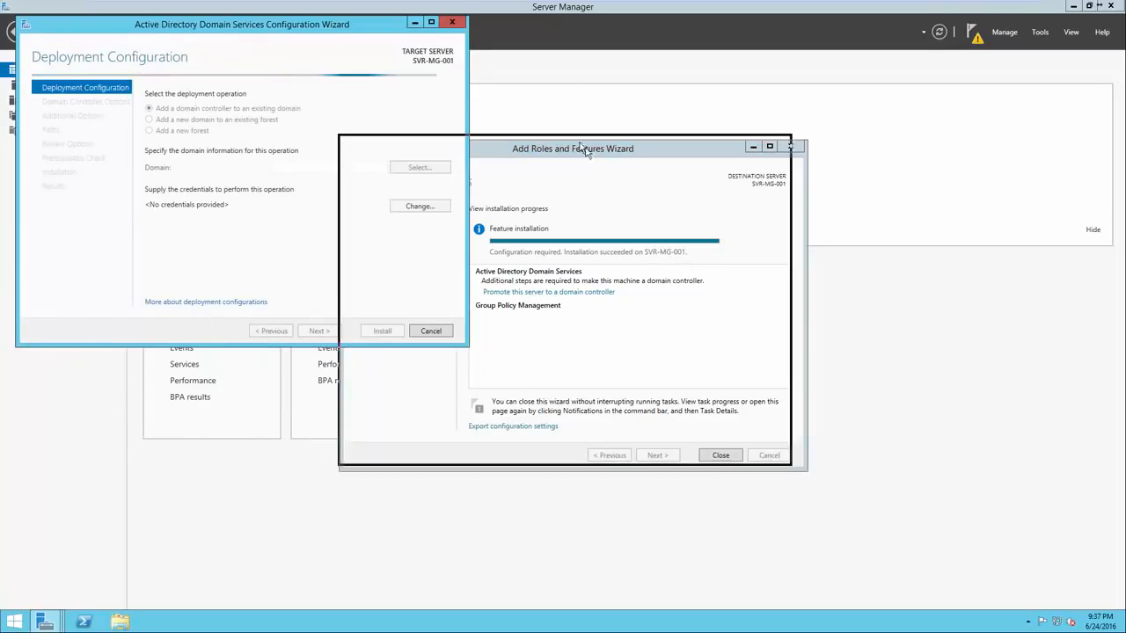
pyautogui.moveTo(257, 24); pyautogui.dragTo(590, 149)
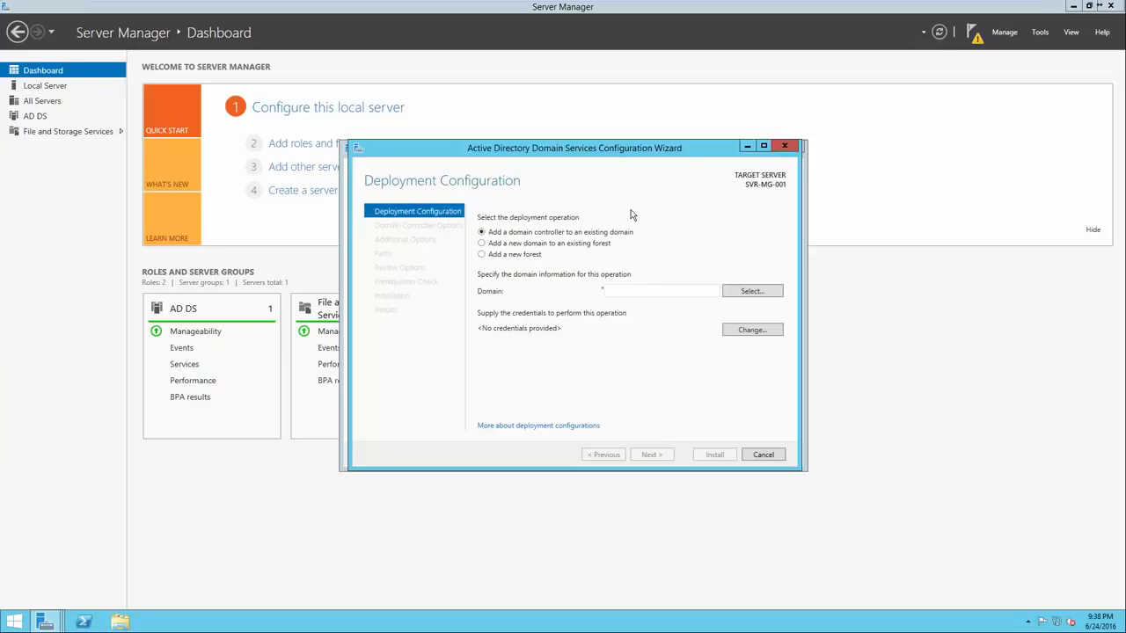
pyautogui.click(518, 255)
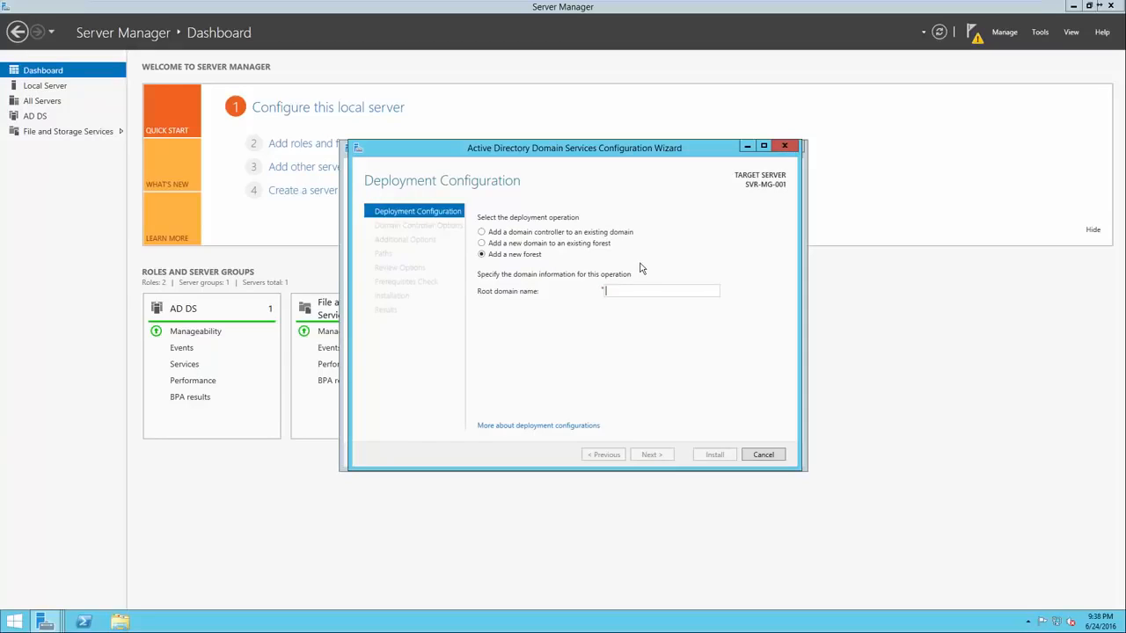
pyautogui.write('google.com')
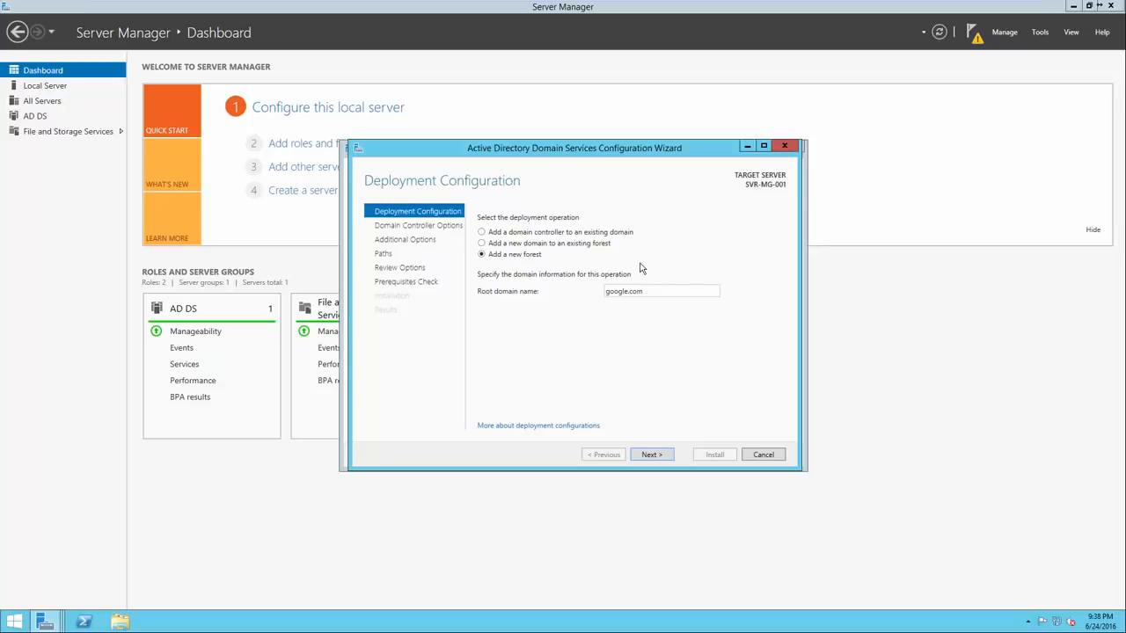
pyautogui.moveTo(621, 297); pyautogui.dragTo(603, 298)
pyautogui.press('BackSpace')
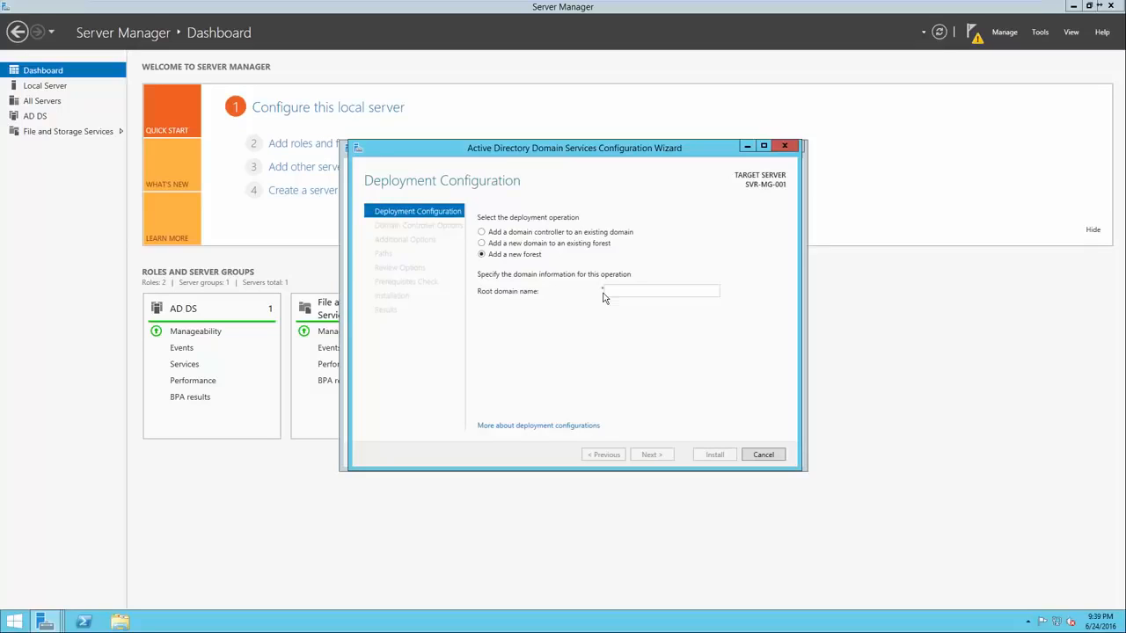
# Set the new forest's root domain name to test.local and proceed to the domain controller options
pyautogui.write('test')
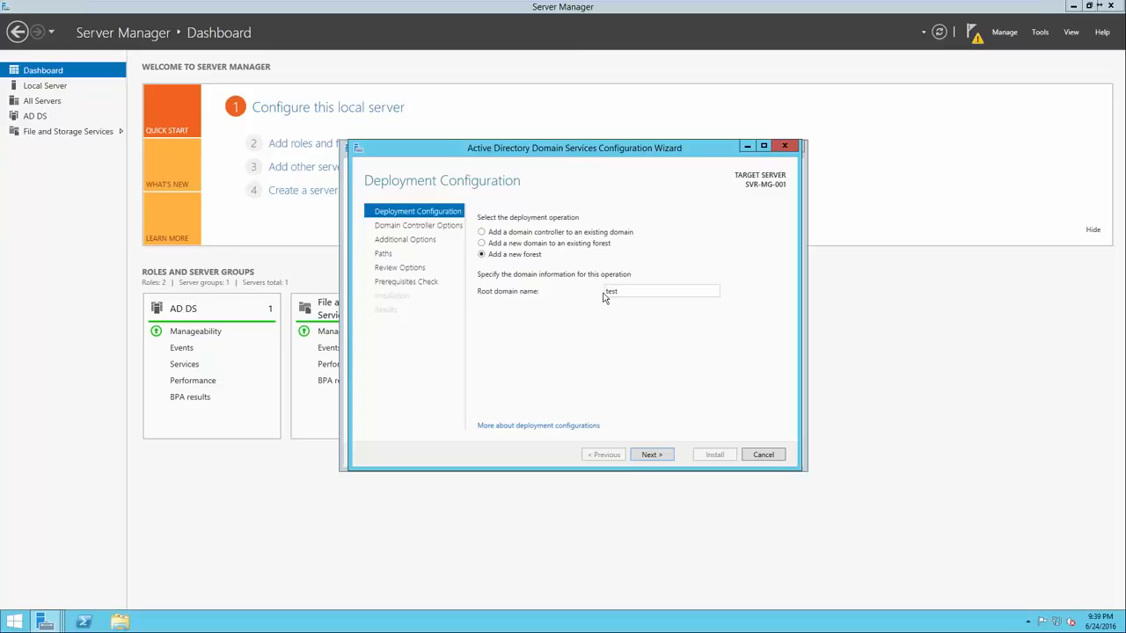
pyautogui.write('.local')
pyautogui.click(658, 454)
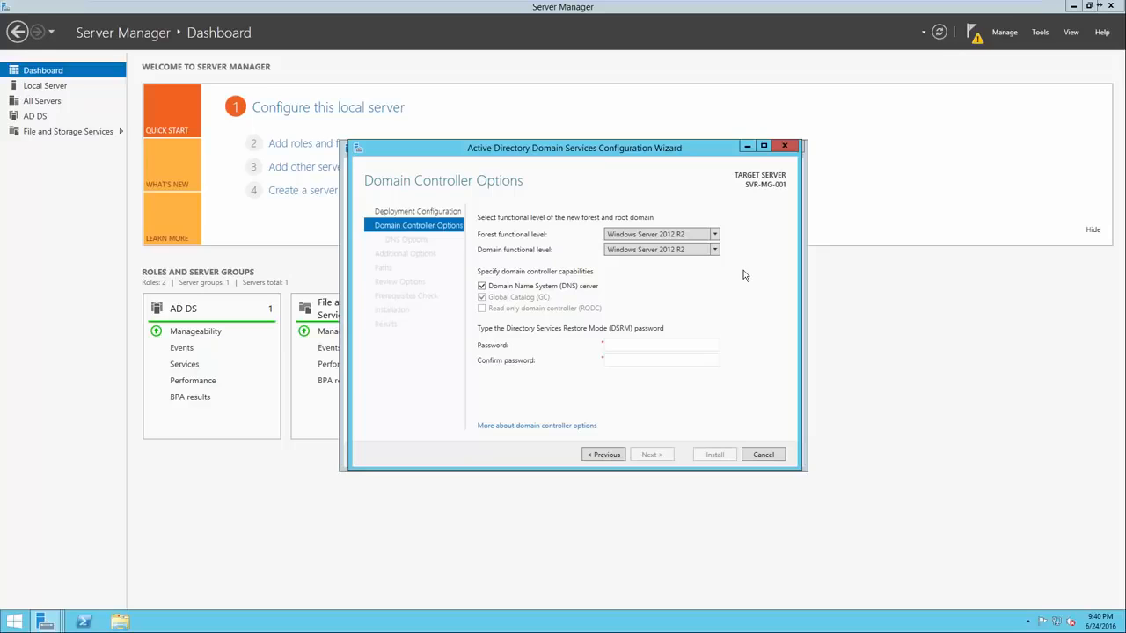
# Keep the forest functional level at Windows Server 2012 R2, then enter and confirm the Directory Services Restore Mode password
pyautogui.click(716, 235)
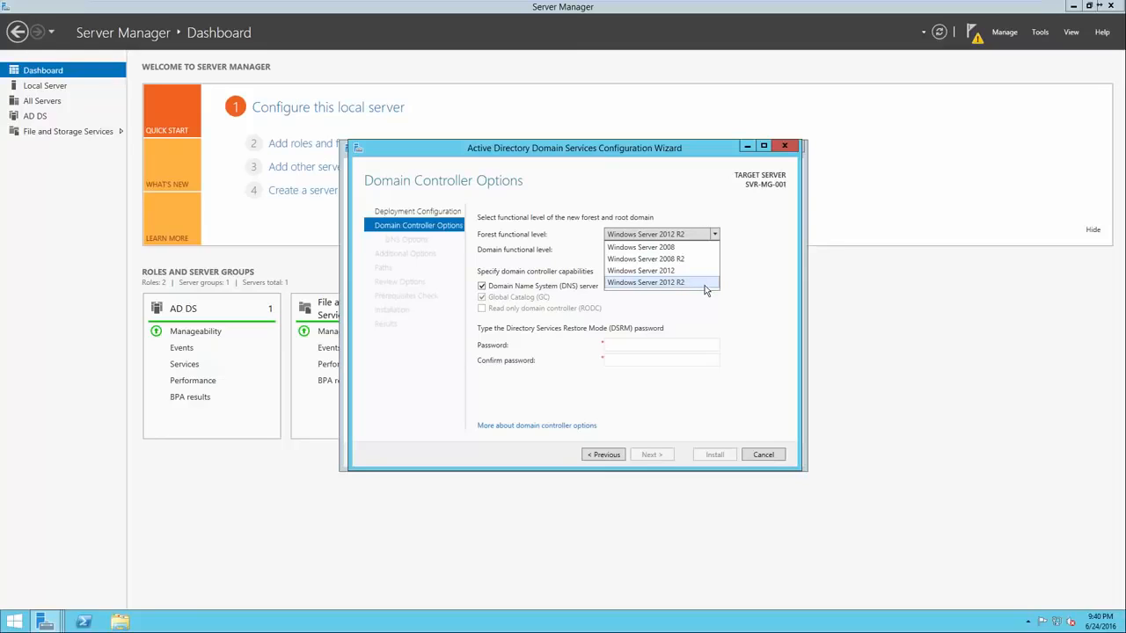
pyautogui.click(726, 281)
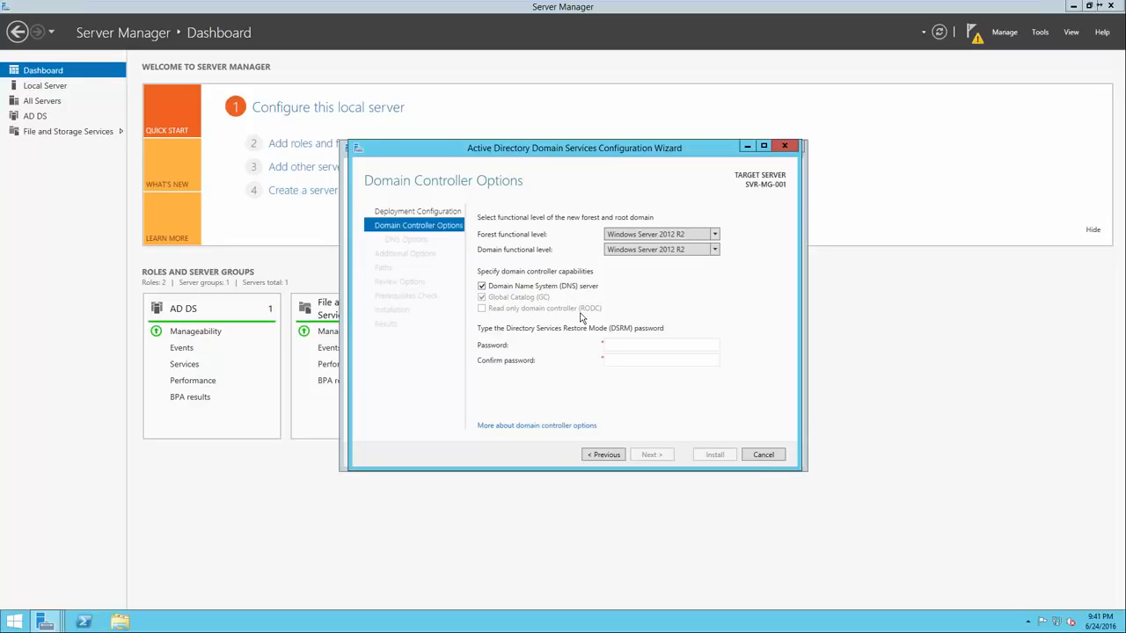
pyautogui.click(626, 348)
pyautogui.write('*************')
pyautogui.press('Tab')
pyautogui.write('*************')
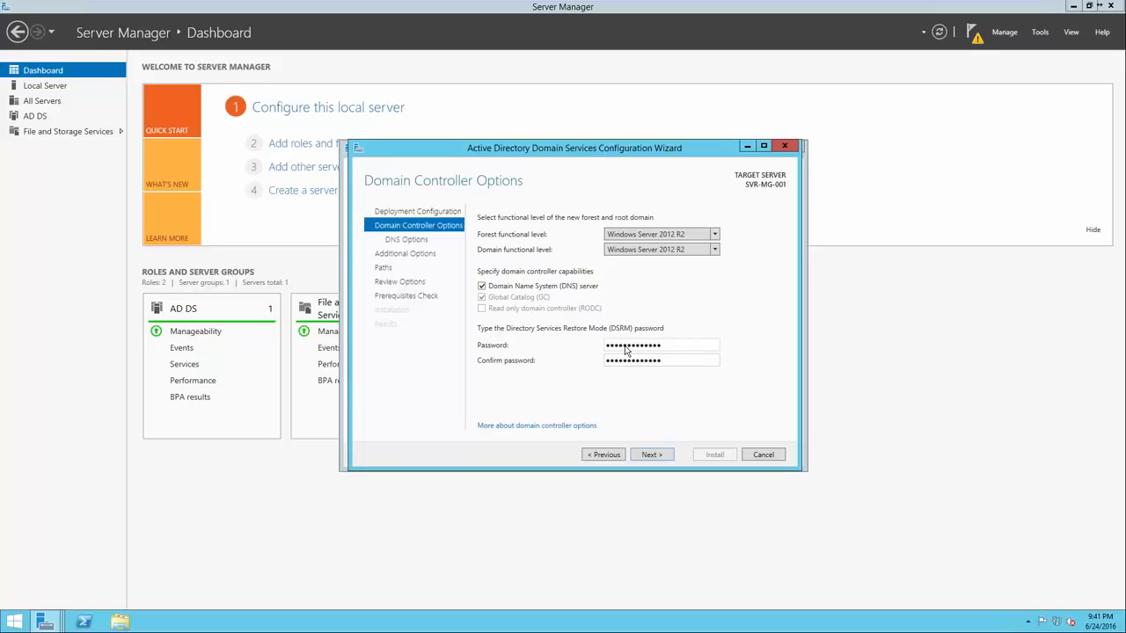
pyautogui.click(653, 453)
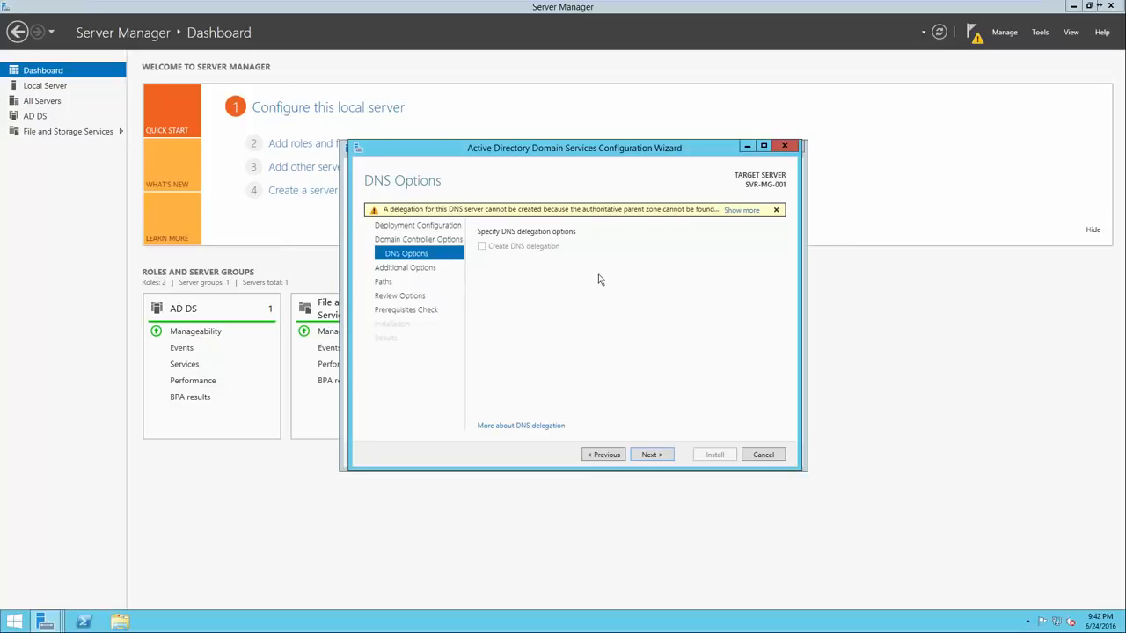
# Accept the DNS options, NetBIOS name TEST and default AD DS folder paths, then review the selections and run the prerequisites check
pyautogui.click(649, 455)
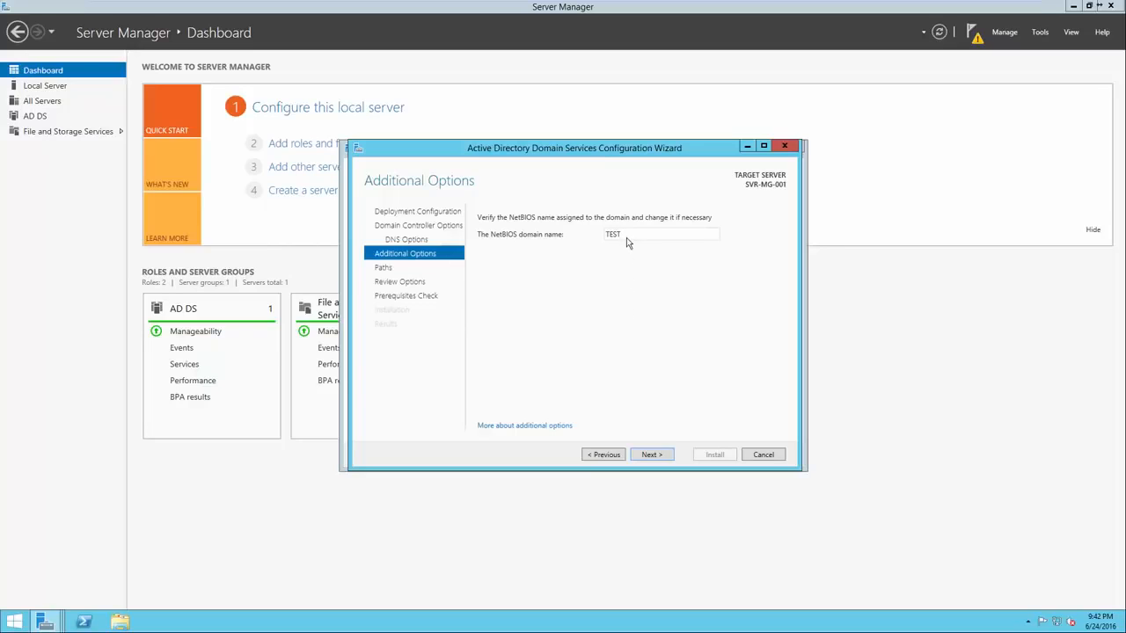
pyautogui.click(643, 456)
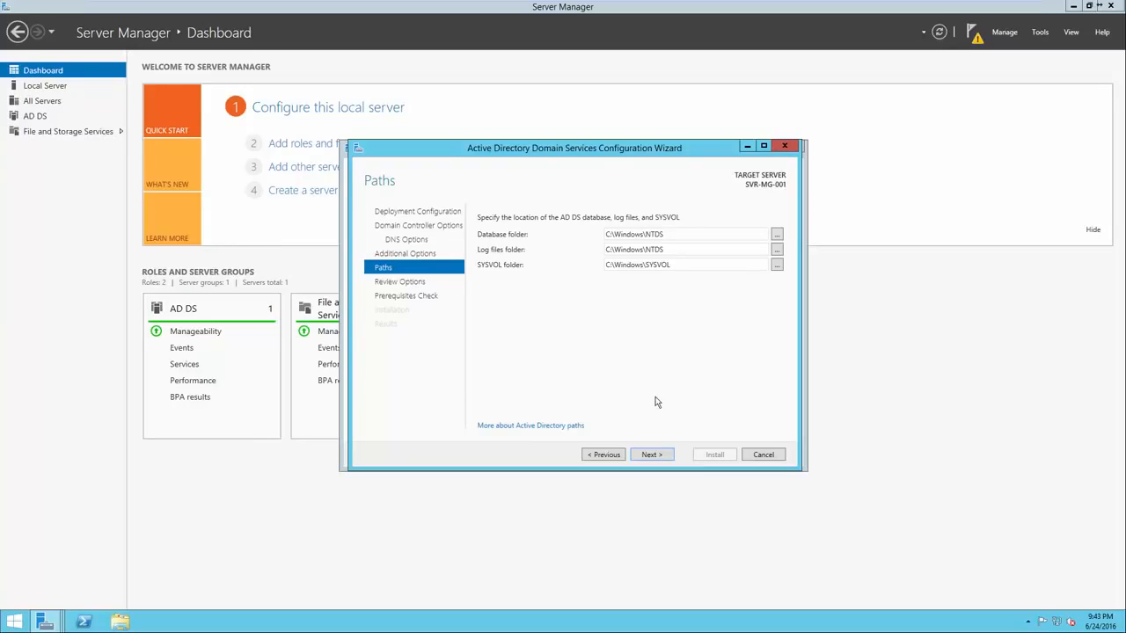
pyautogui.click(651, 455)
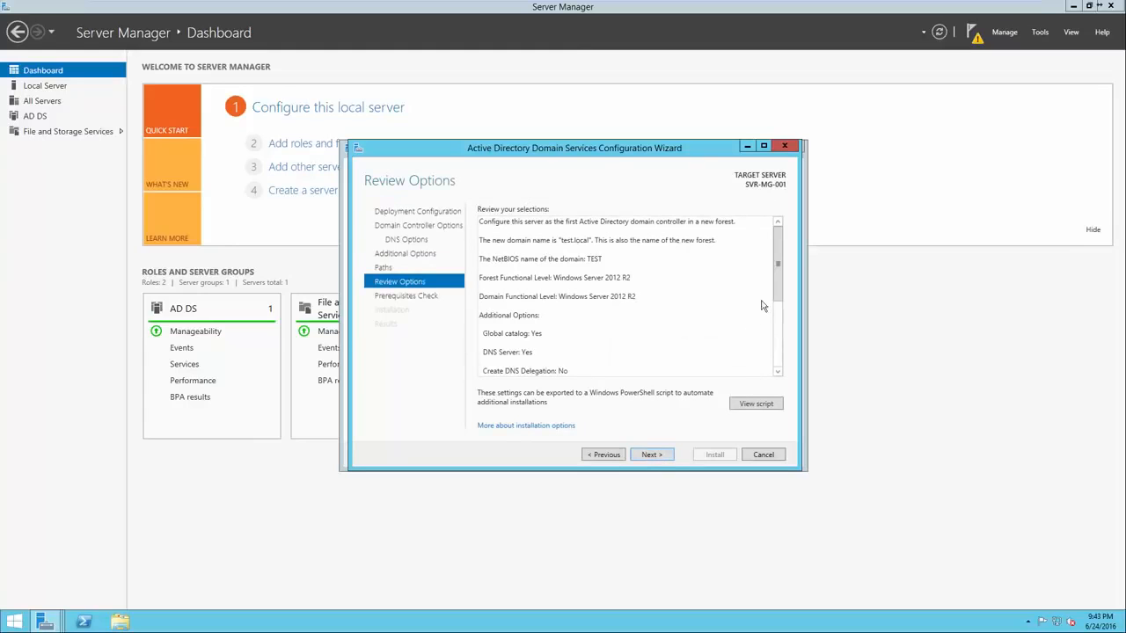
pyautogui.moveTo(776, 277); pyautogui.dragTo(772, 366)
pyautogui.press('Return')
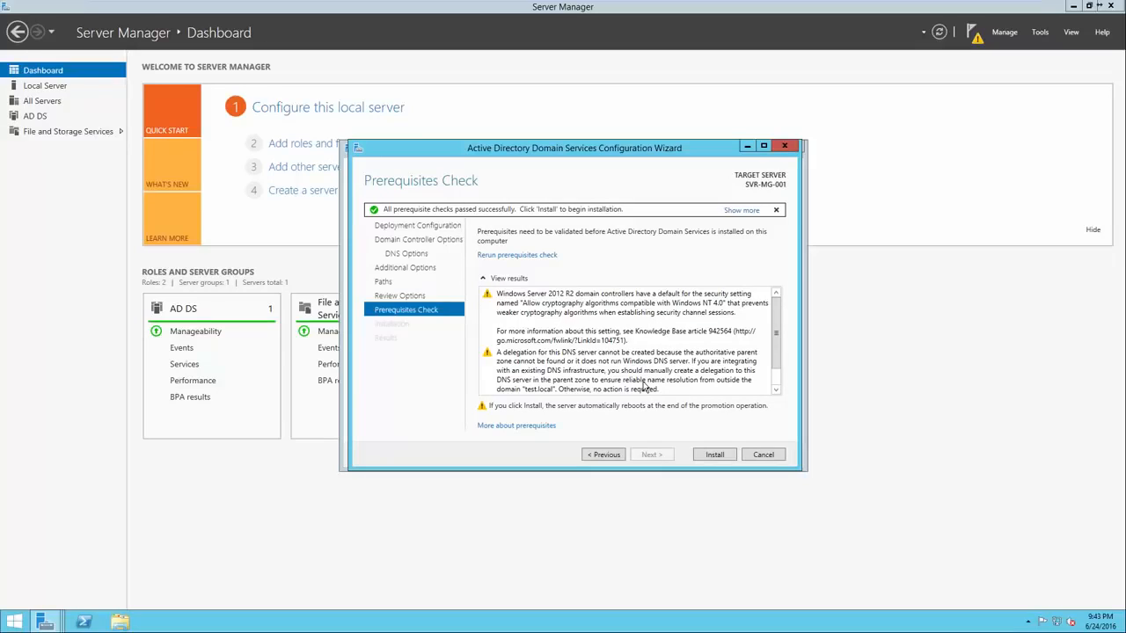
# Review the prerequisites check results and install the domain controller configuration
pyautogui.click(601, 337)
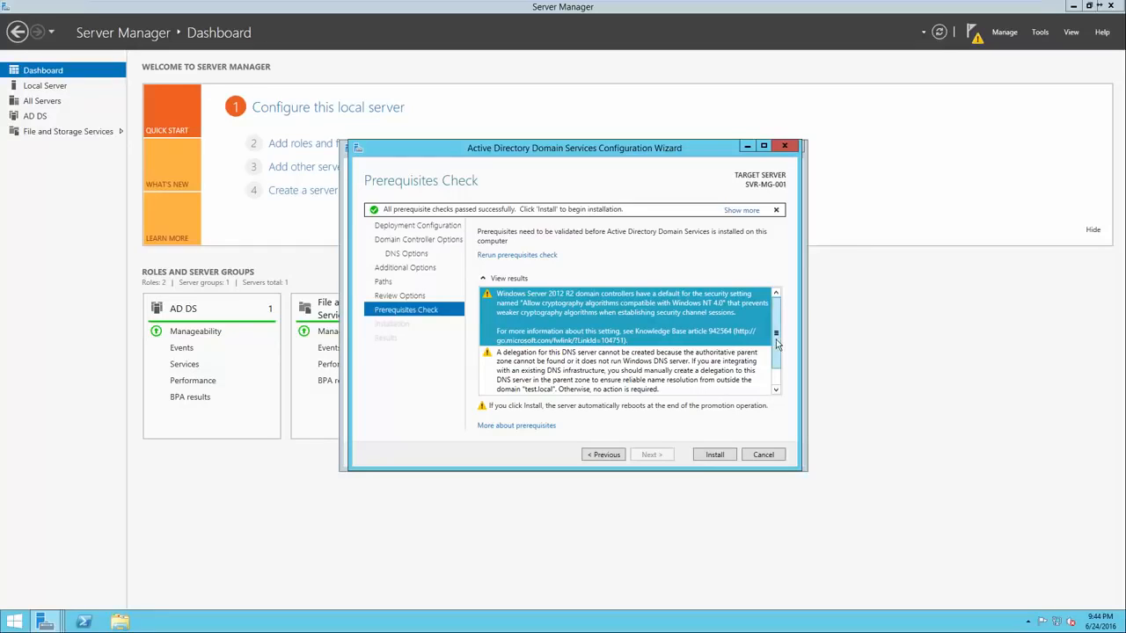
pyautogui.scroll(-1, 777, 367)
pyautogui.click(727, 361)
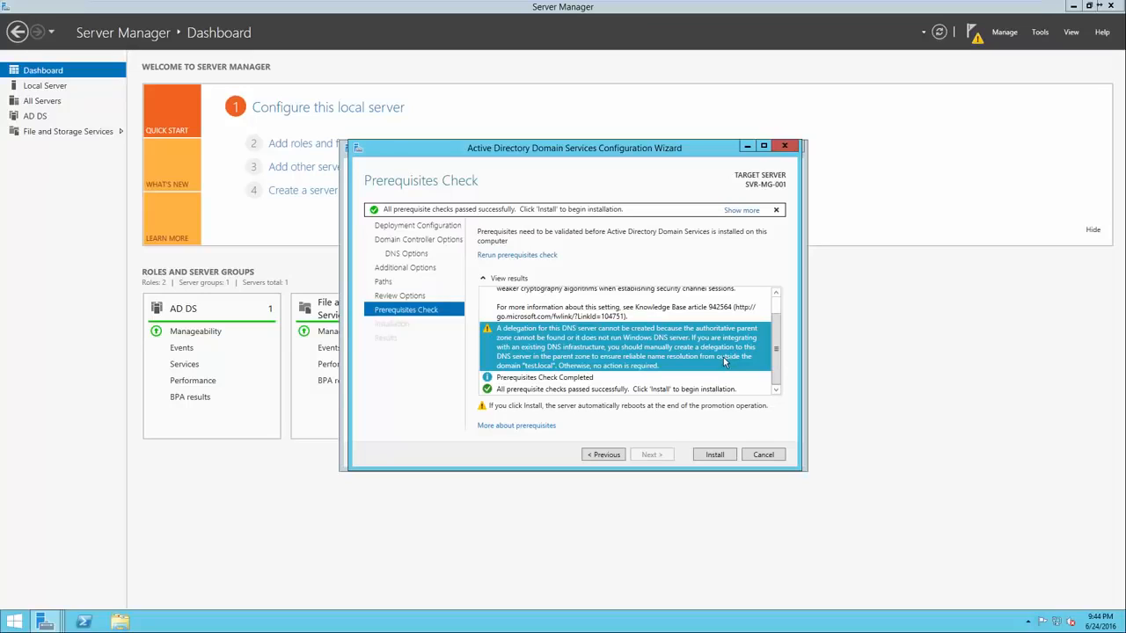
pyautogui.click(661, 380)
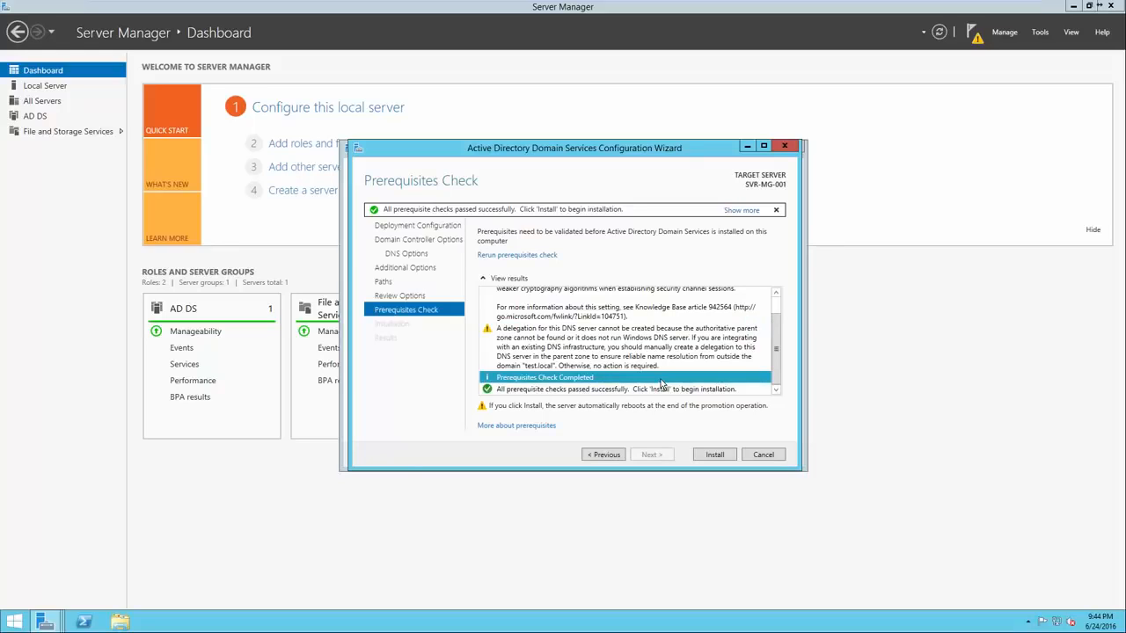
pyautogui.click(661, 389)
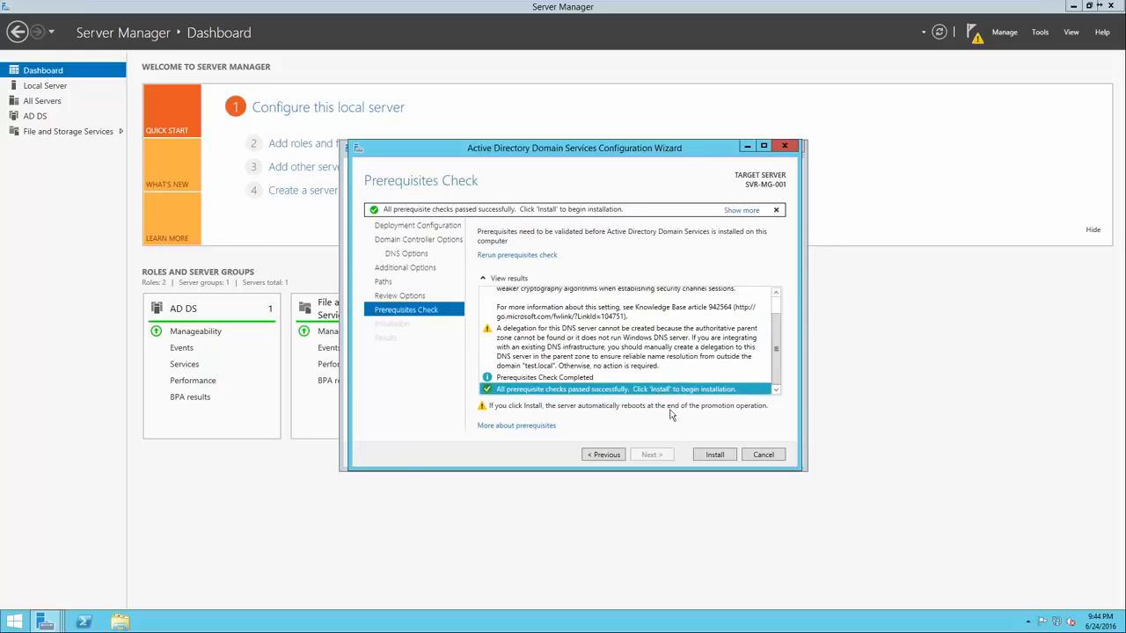
pyautogui.click(703, 455)
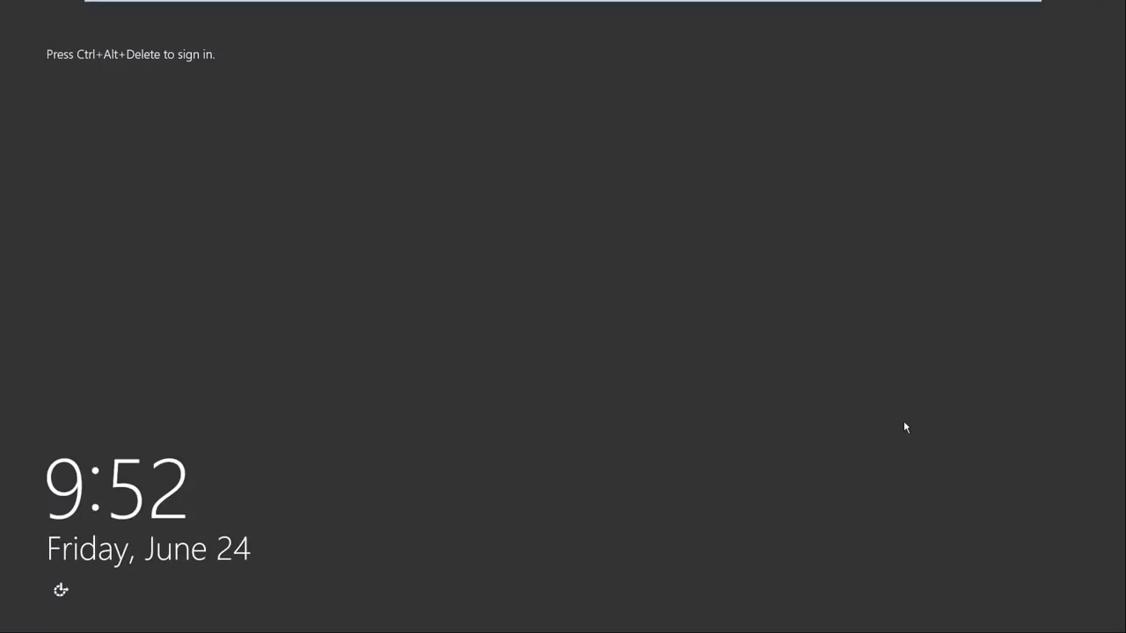
# Sign in to the restarted server as TEST\Administrator with the account password
pyautogui.hotkey('ctrl', 'alt', 'Delete')
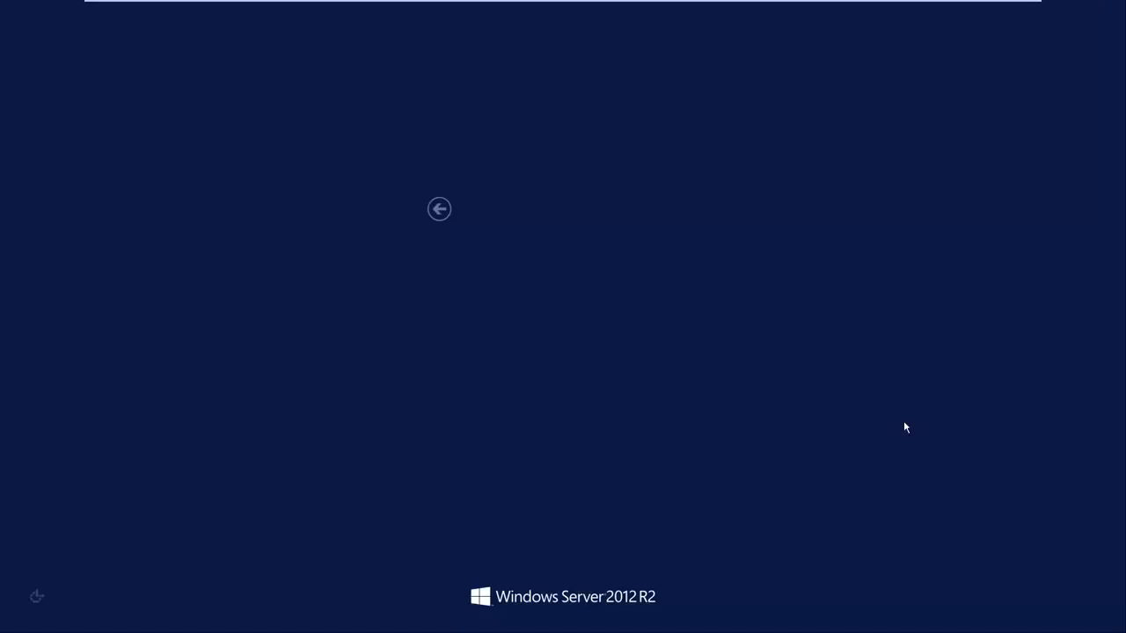
pyautogui.click(545, 284)
pyautogui.write('•••••••••')
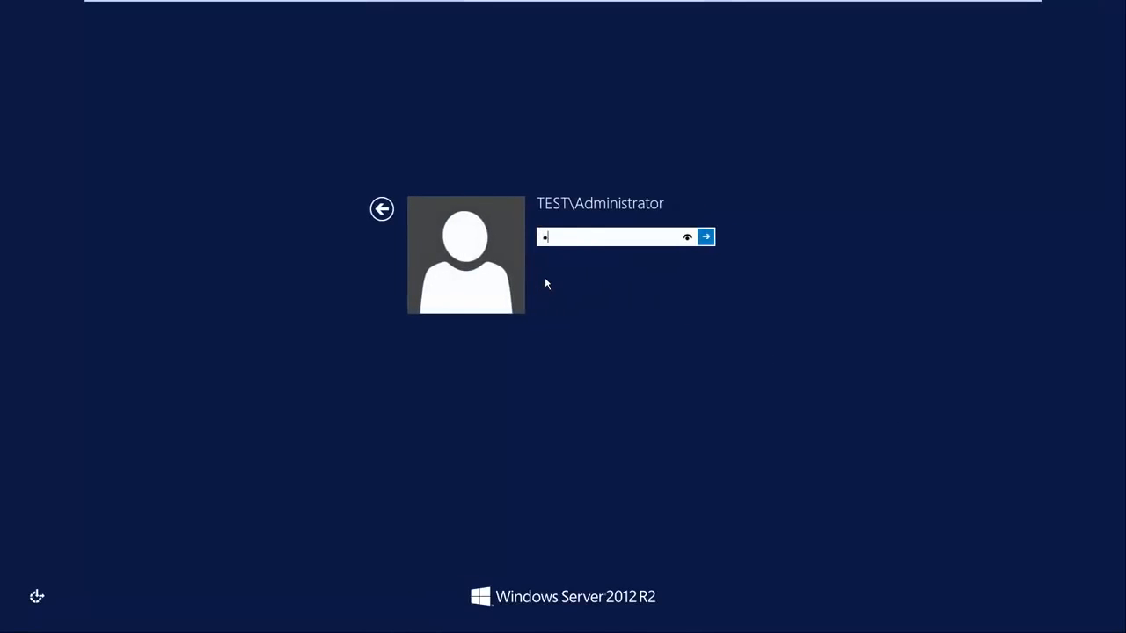
pyautogui.write('••••')
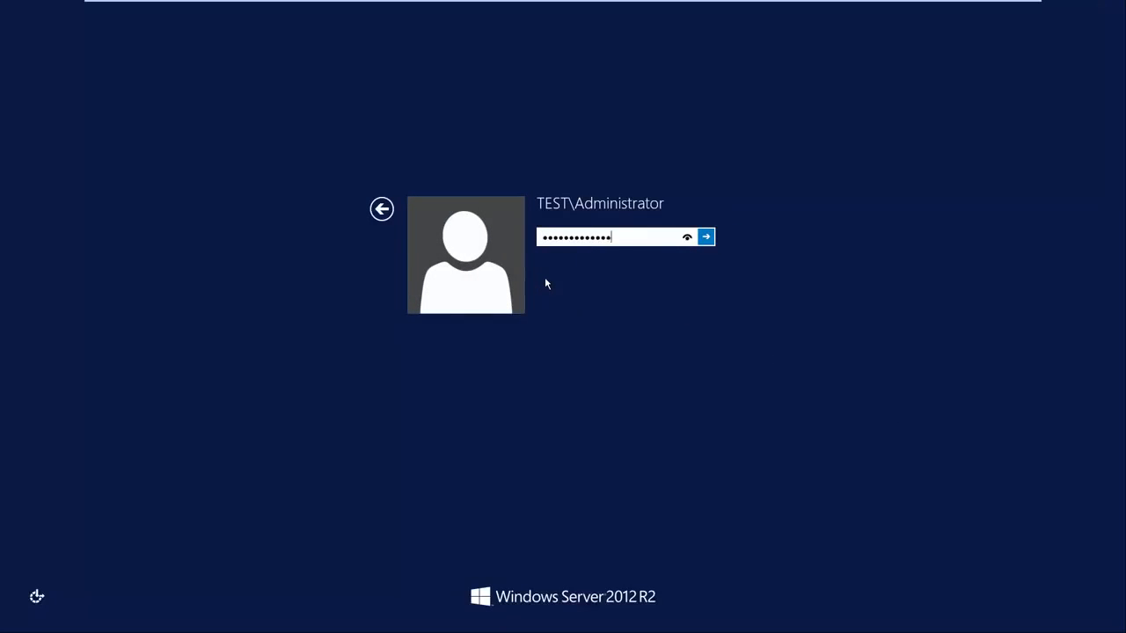
pyautogui.press('Return')
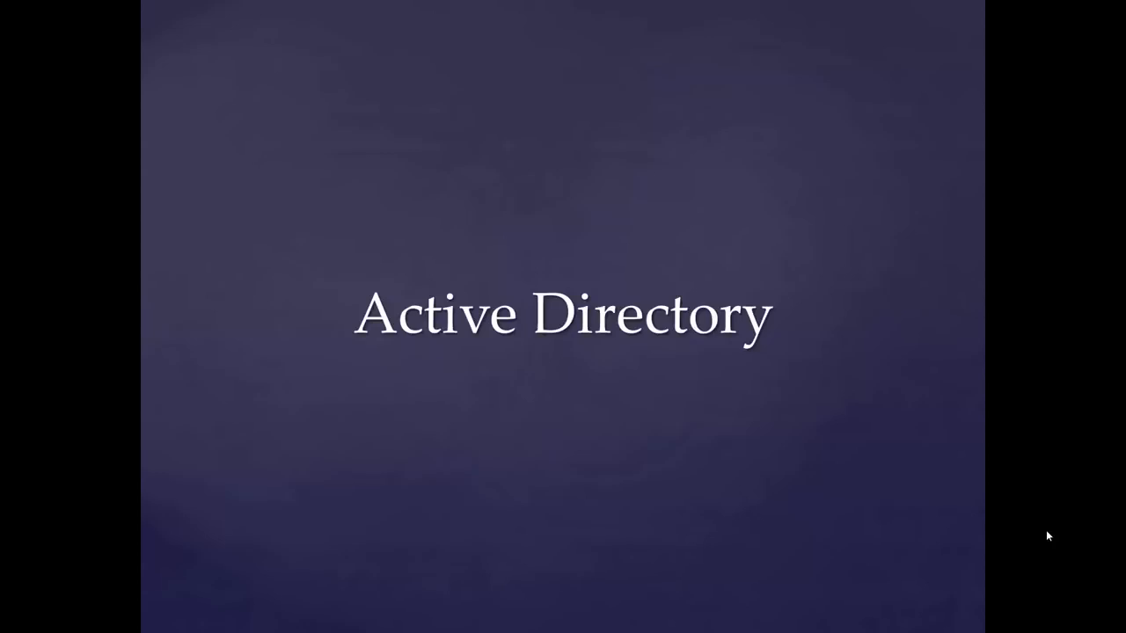
pyautogui.press('Right')
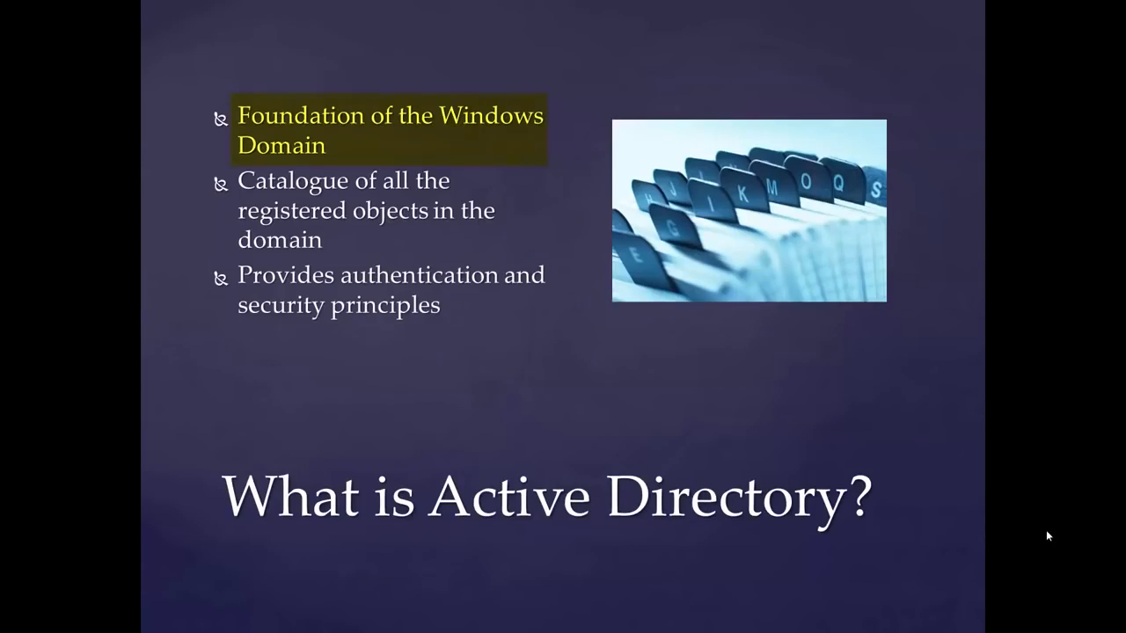
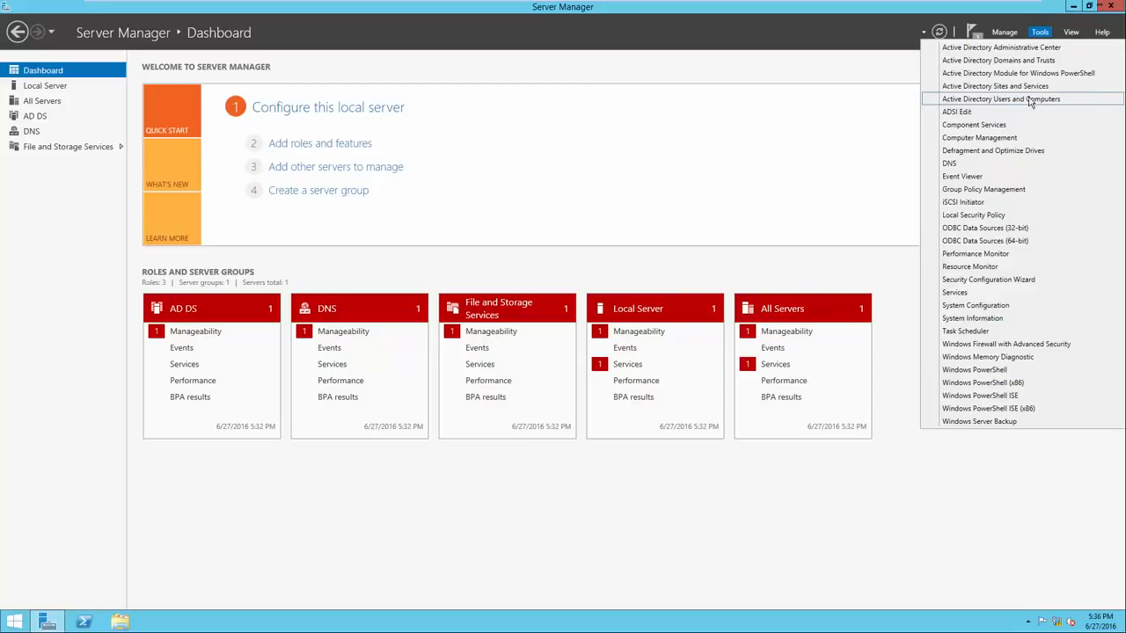
# Open Active Directory Users and Computers and create an organizational unit named Headquarters directly under test.local
pyautogui.click(1030, 100)
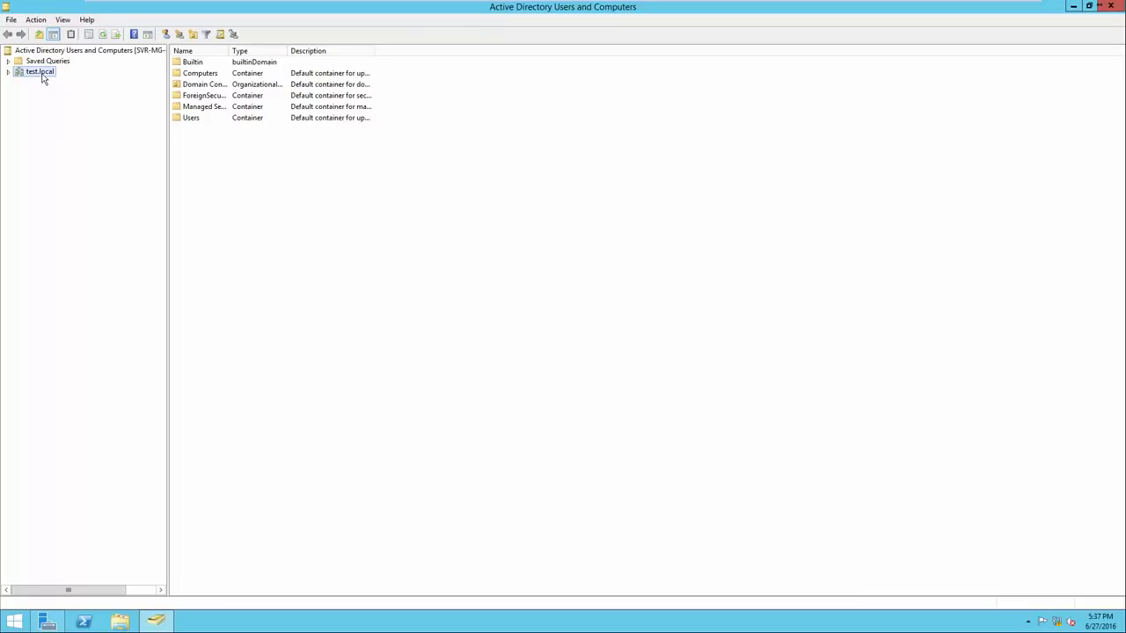
pyautogui.click(7, 72)
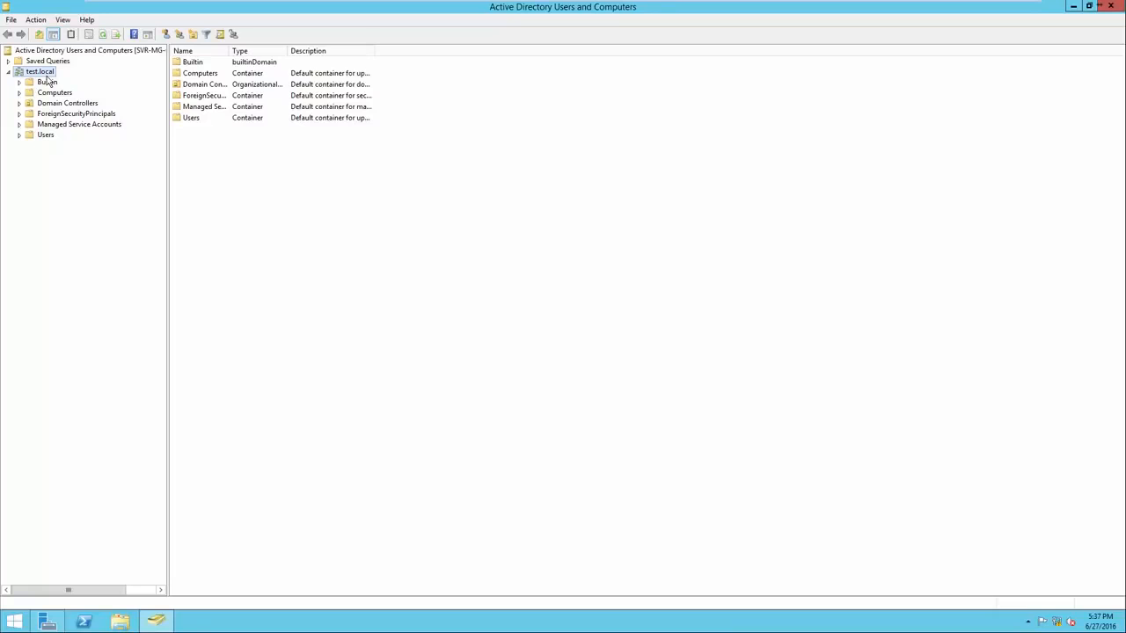
pyautogui.rightClick(224, 191)
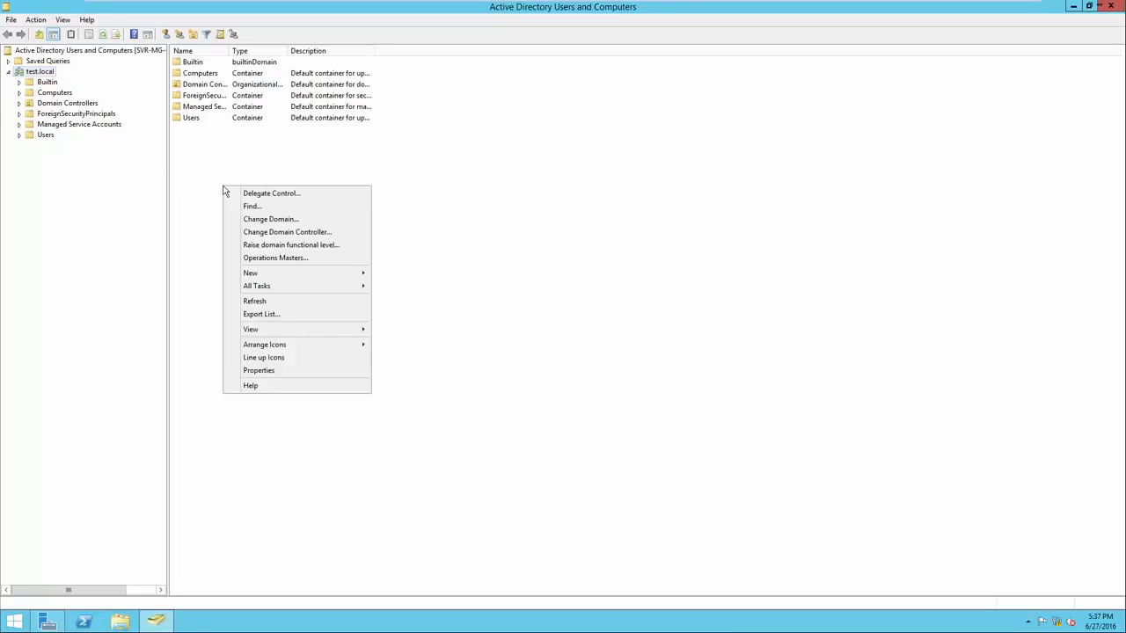
pyautogui.moveTo(258, 275)
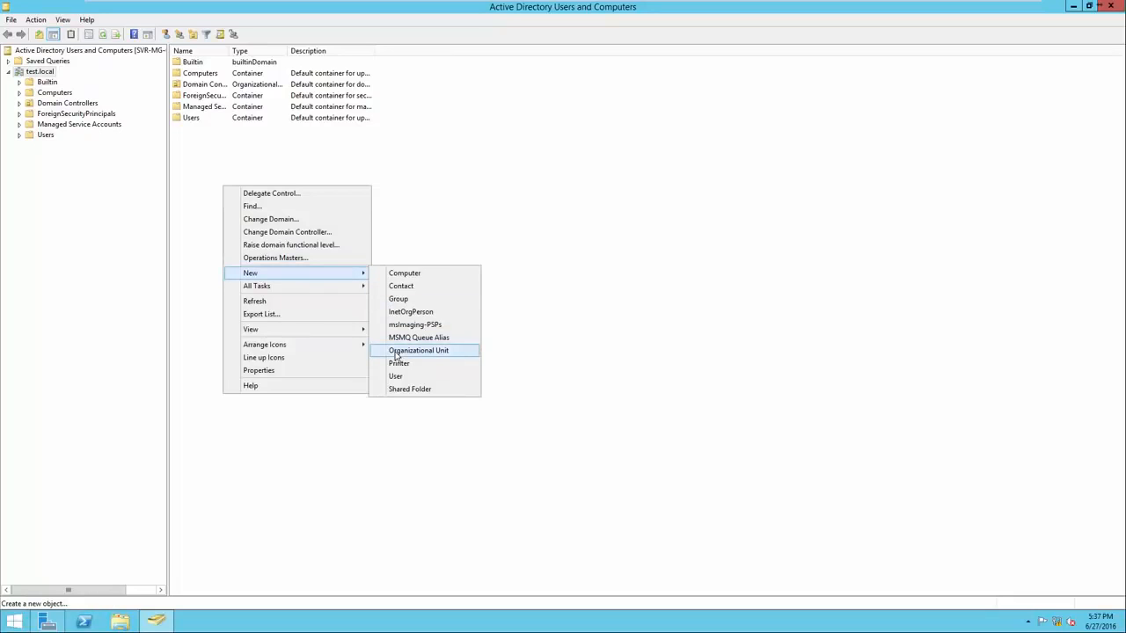
pyautogui.click(396, 352)
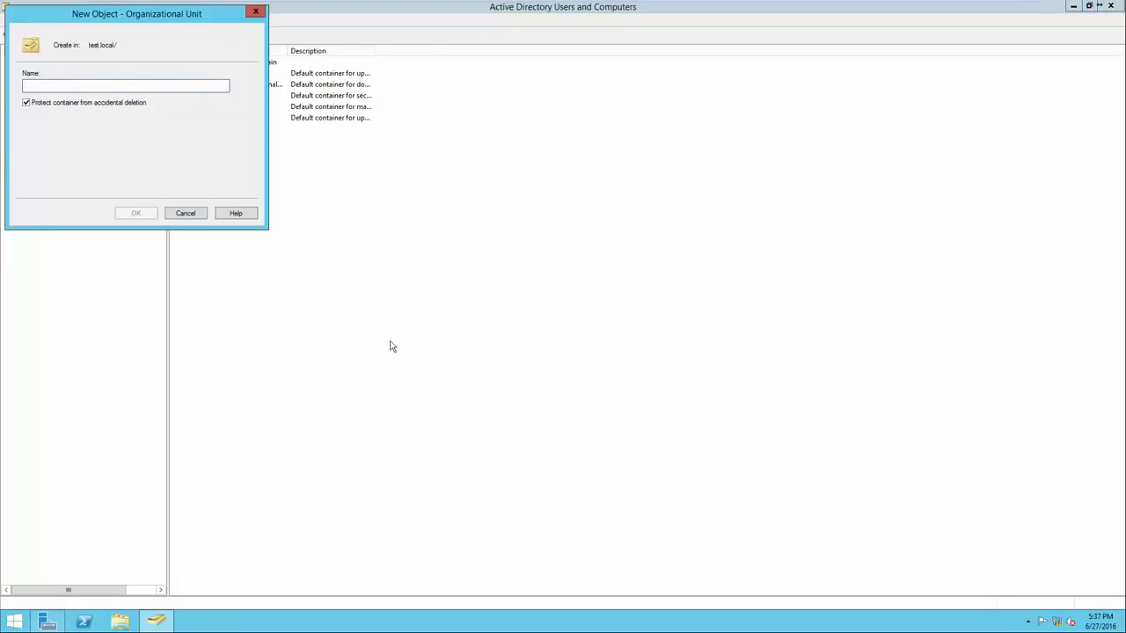
pyautogui.write('He')
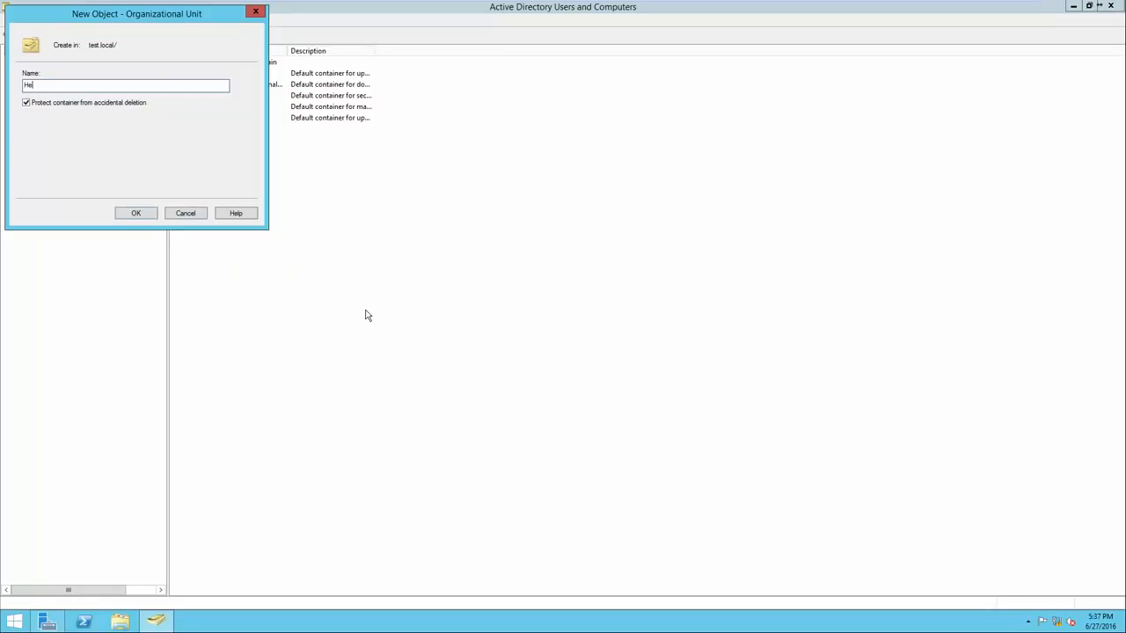
pyautogui.write('adquarters')
pyautogui.press('Return')
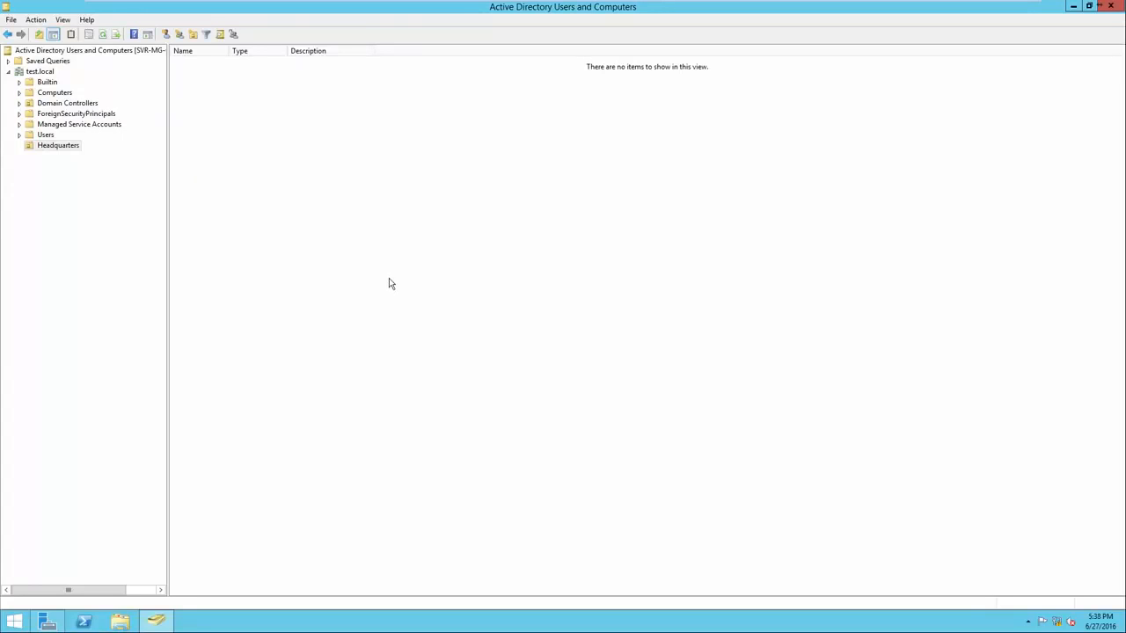
# Create a second organizational unit named CM East directly under the test.local domain
pyautogui.click(56, 147)
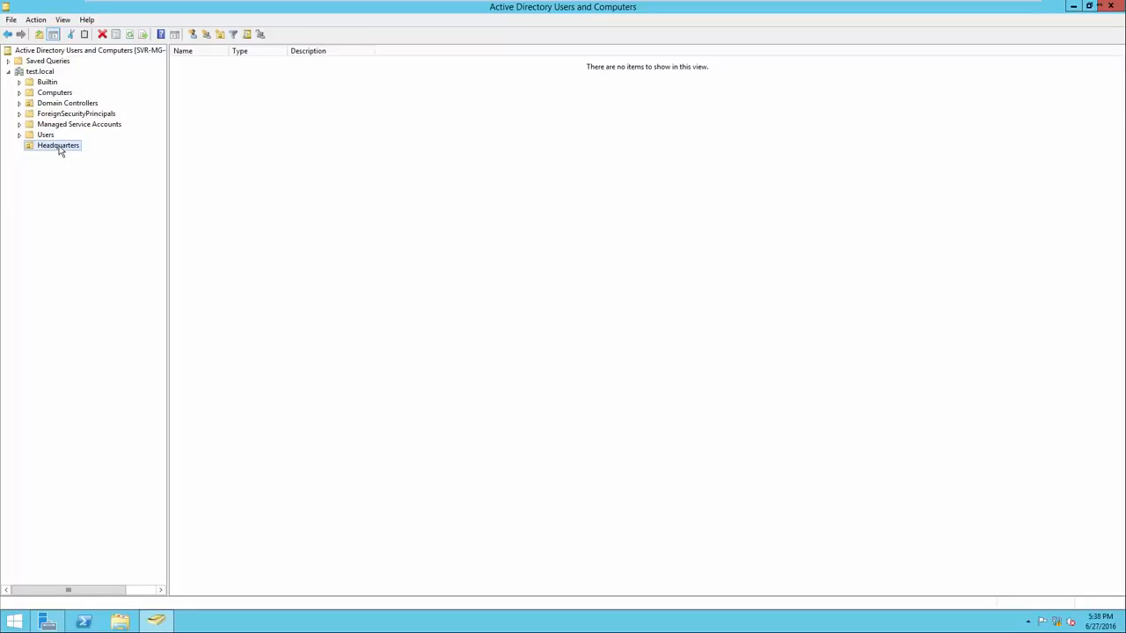
pyautogui.click(44, 72)
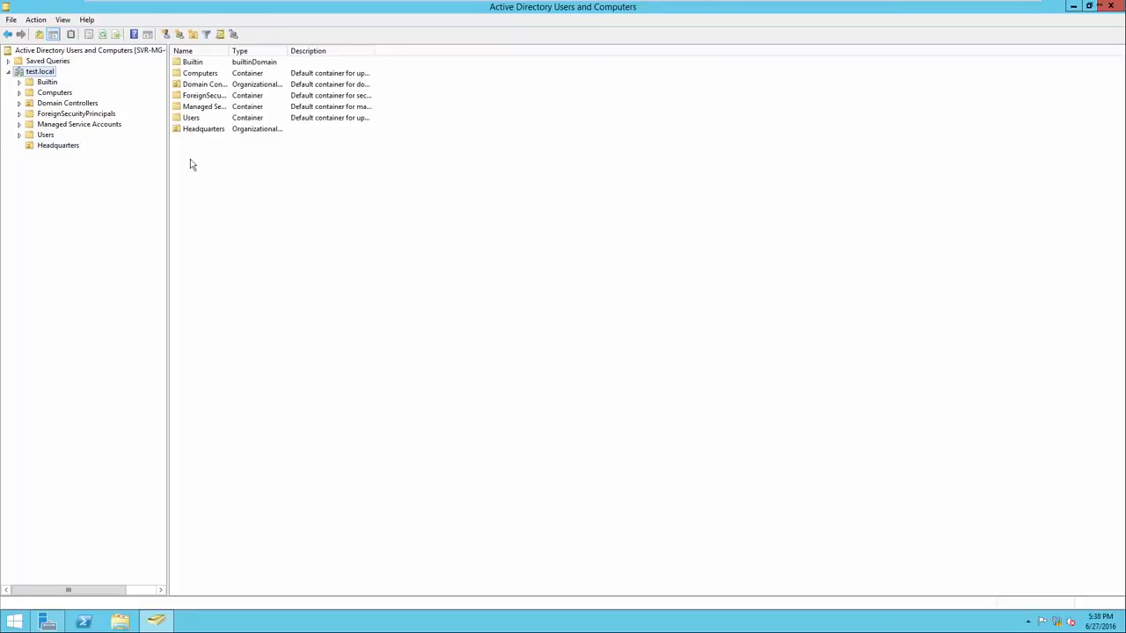
pyautogui.rightClick(211, 173)
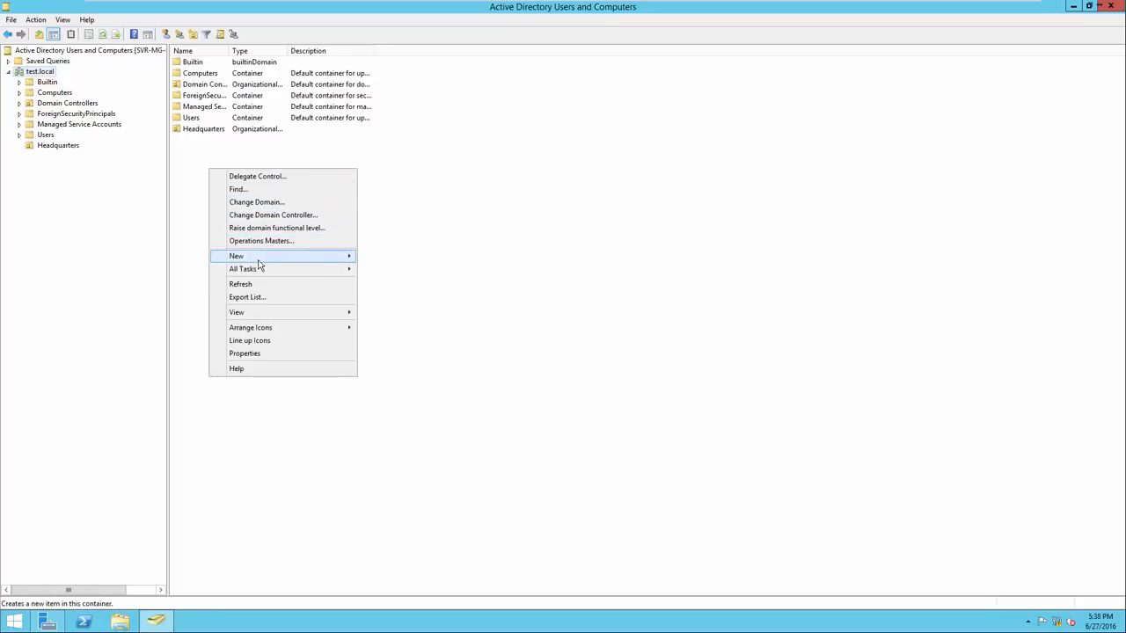
pyautogui.moveTo(269, 259)
pyautogui.click(403, 333)
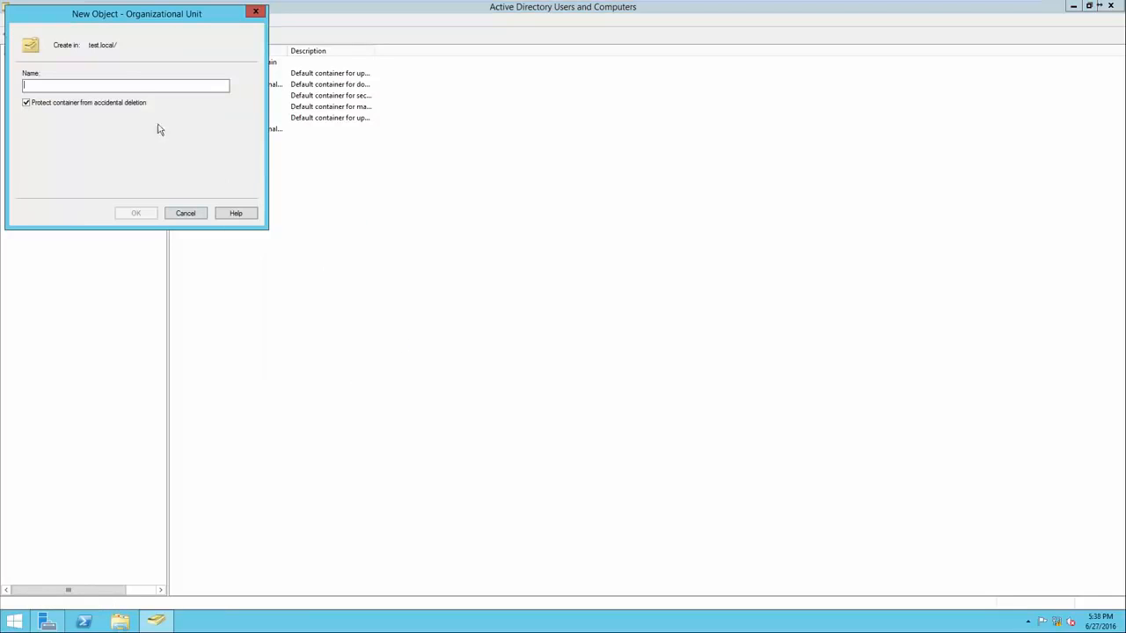
pyautogui.moveTo(112, 26); pyautogui.dragTo(304, 195)
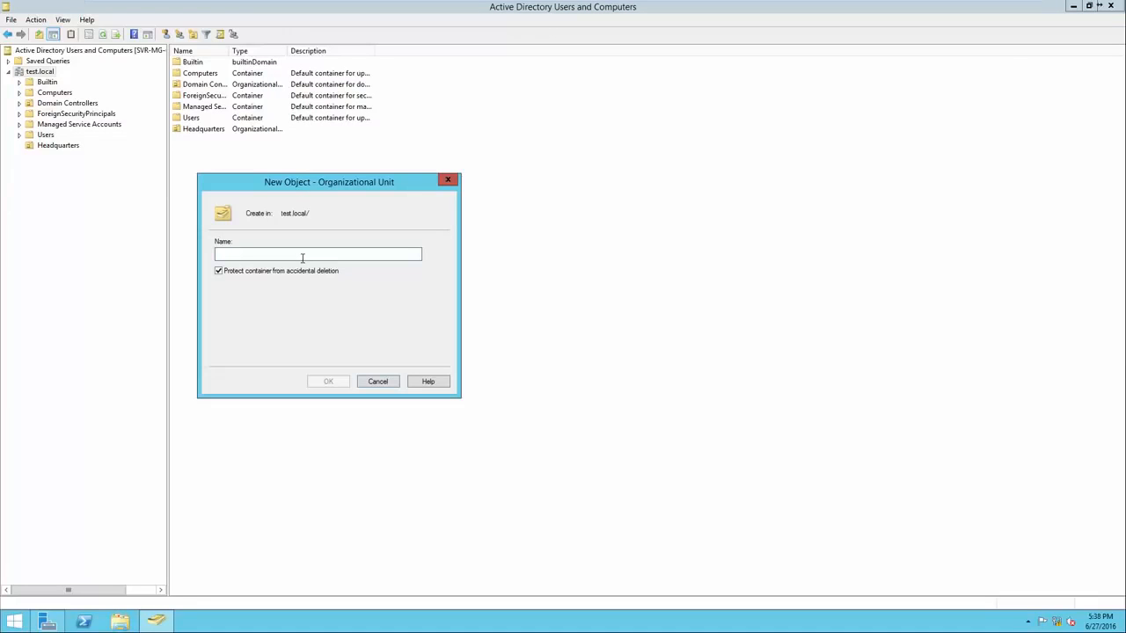
pyautogui.write('CM East')
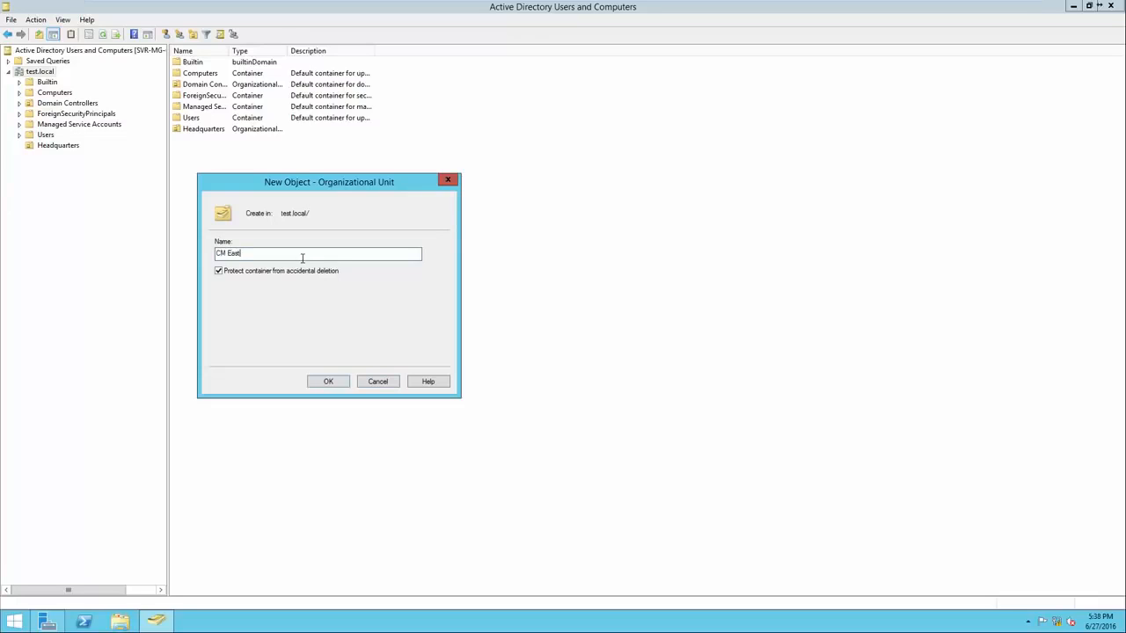
pyautogui.click(327, 381)
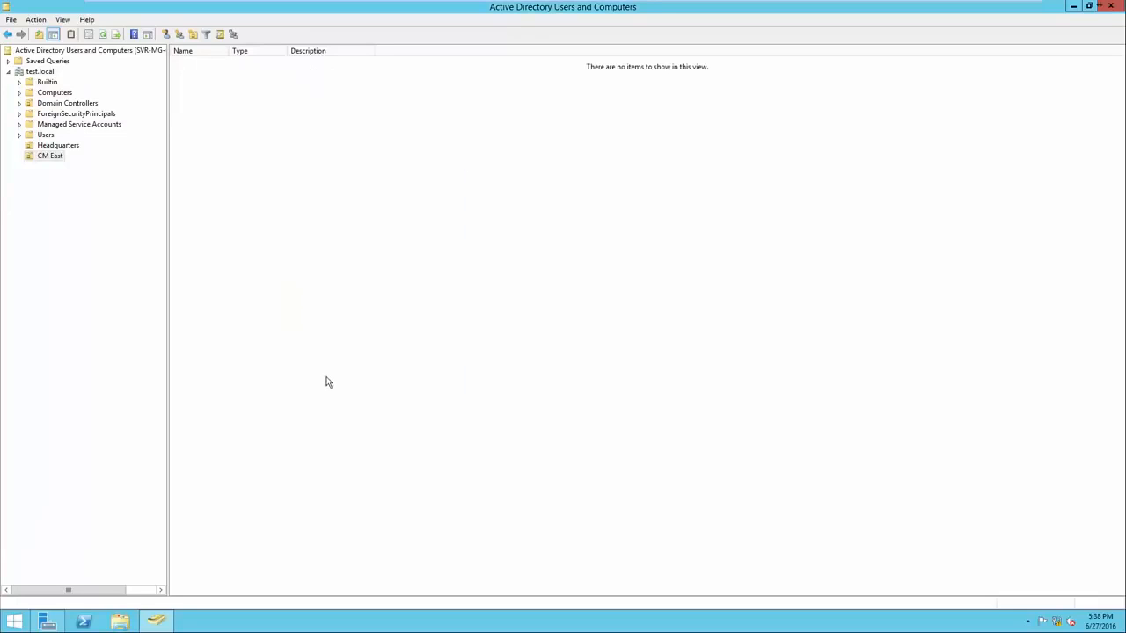
# Create an organizational unit named CM West directly under test.local
pyautogui.click(39, 73)
pyautogui.rightClick(228, 179)
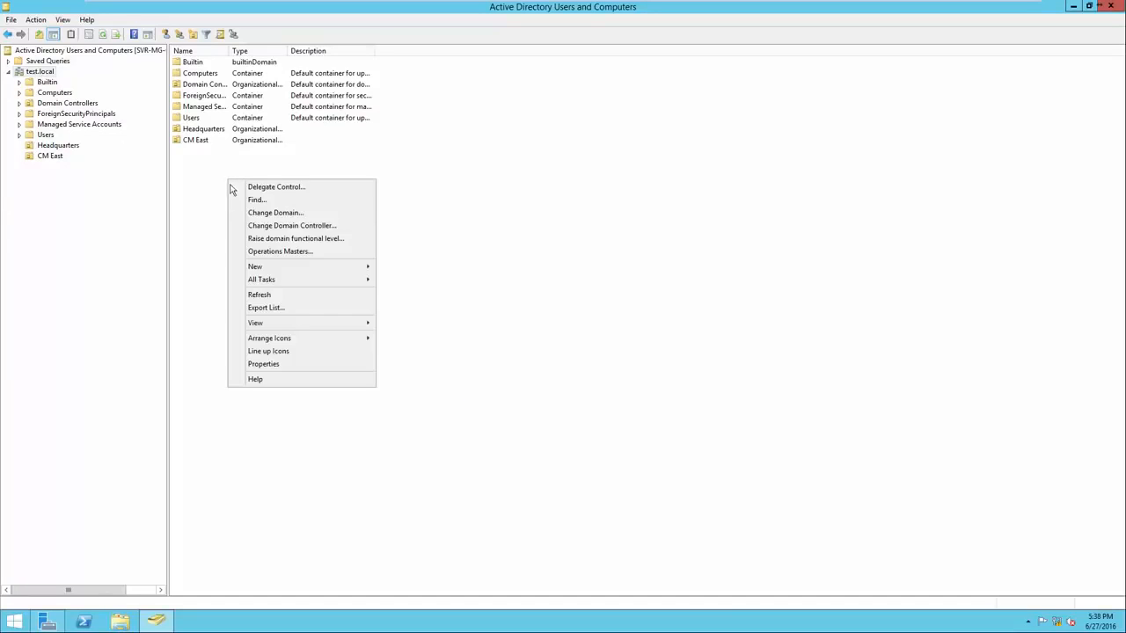
pyautogui.moveTo(285, 268)
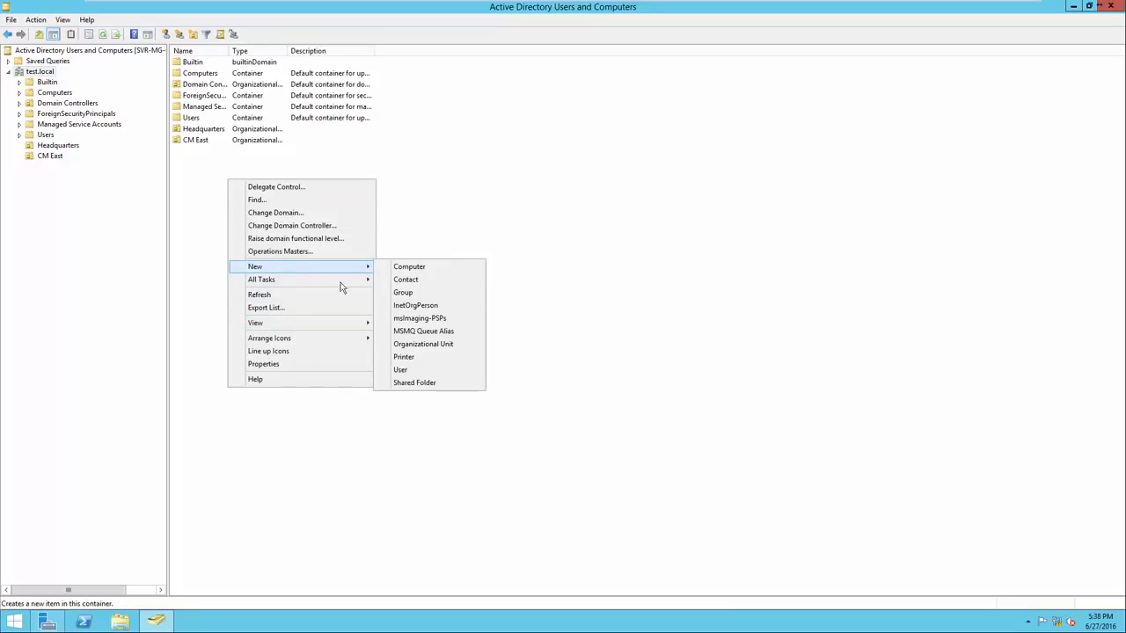
pyautogui.click(431, 344)
pyautogui.write('CM West')
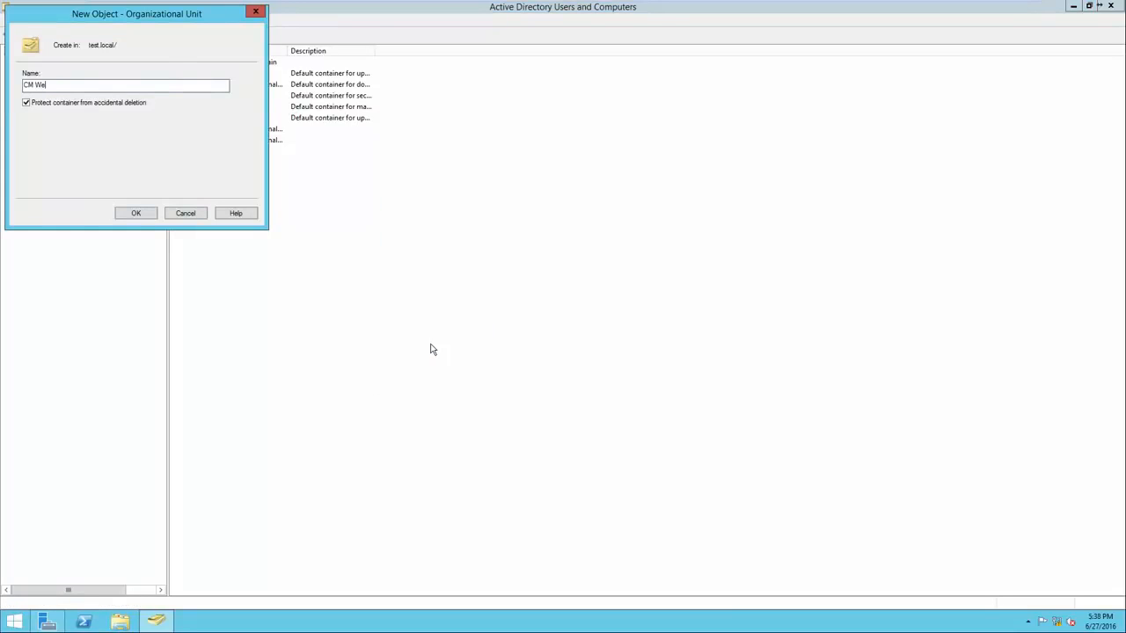
pyautogui.press('Return')
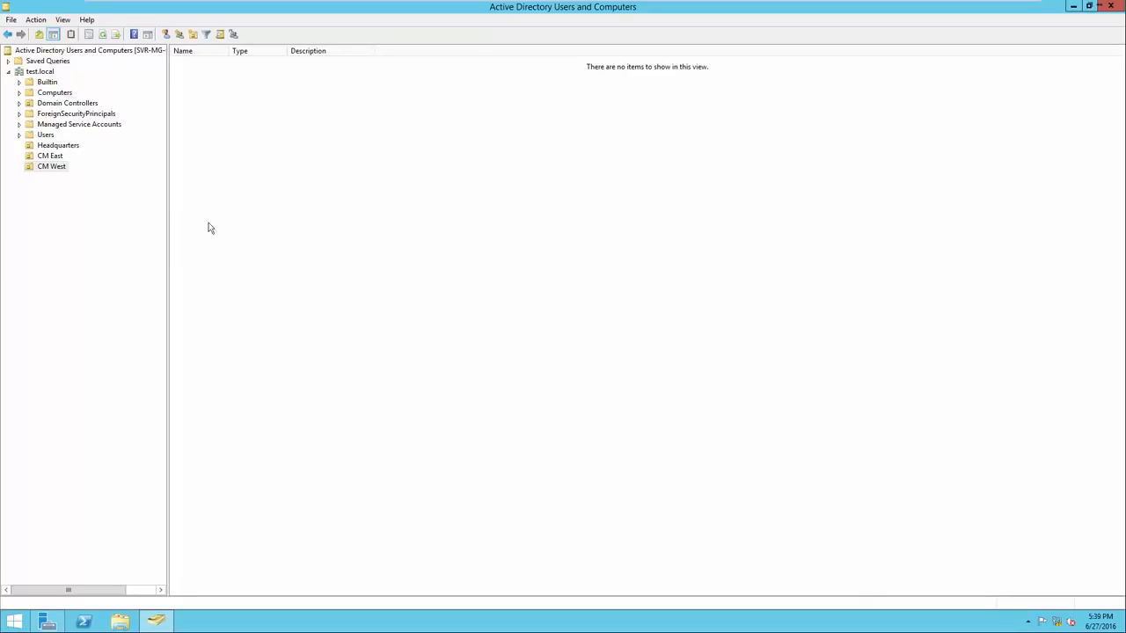
# Create a nested organizational unit named "Computers - Headquarters" inside Headquarters and view its contents
pyautogui.click(48, 147)
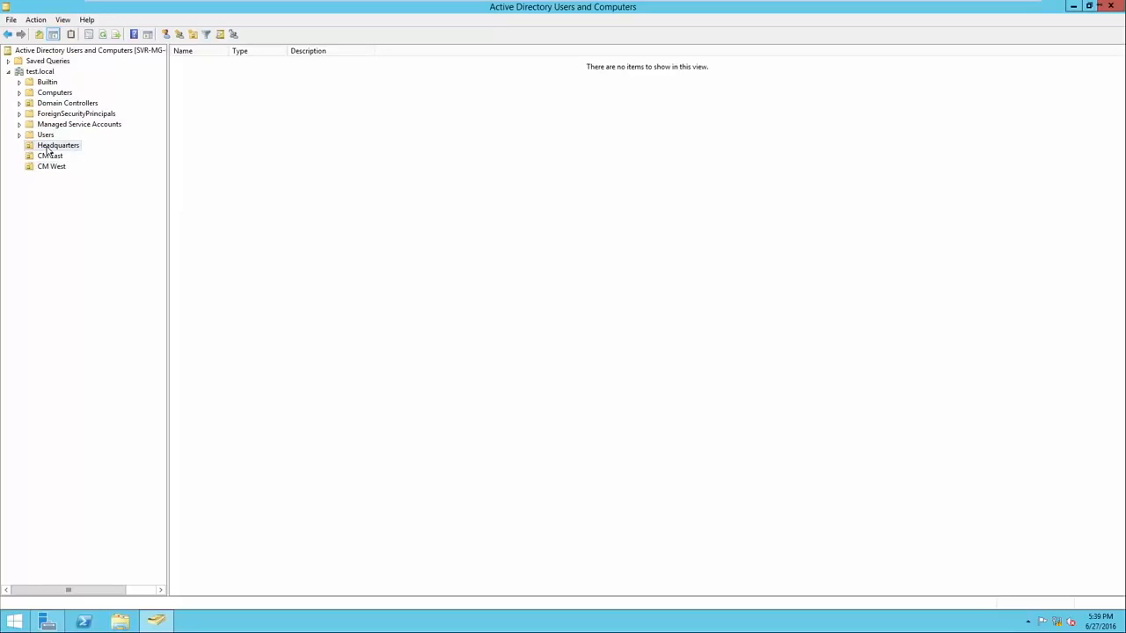
pyautogui.rightClick(231, 202)
pyautogui.moveTo(255, 245)
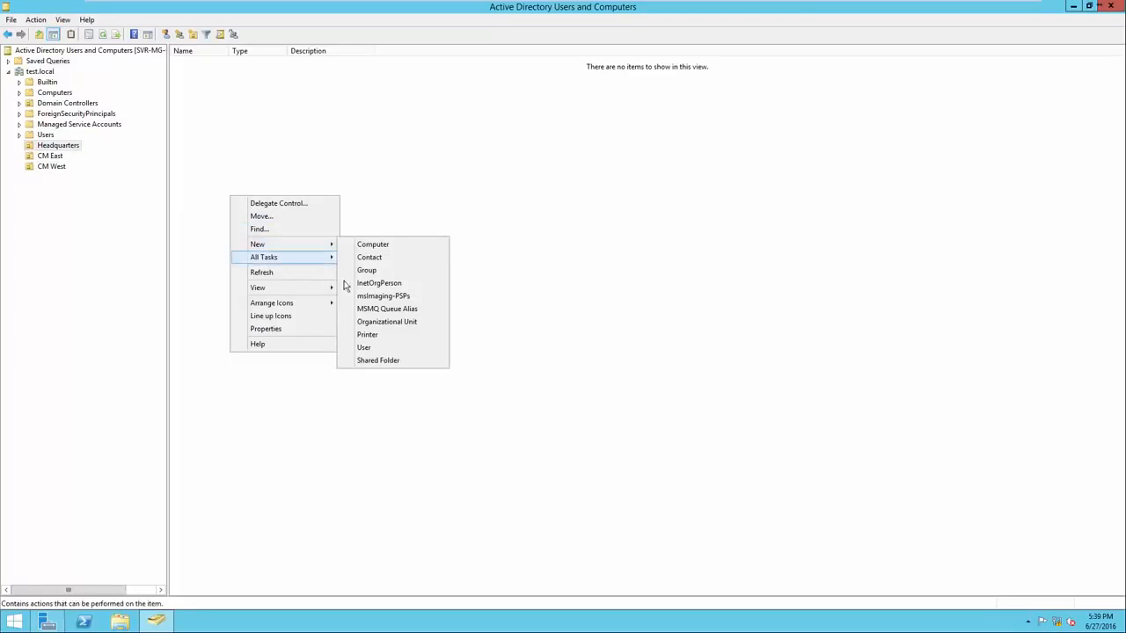
pyautogui.click(364, 323)
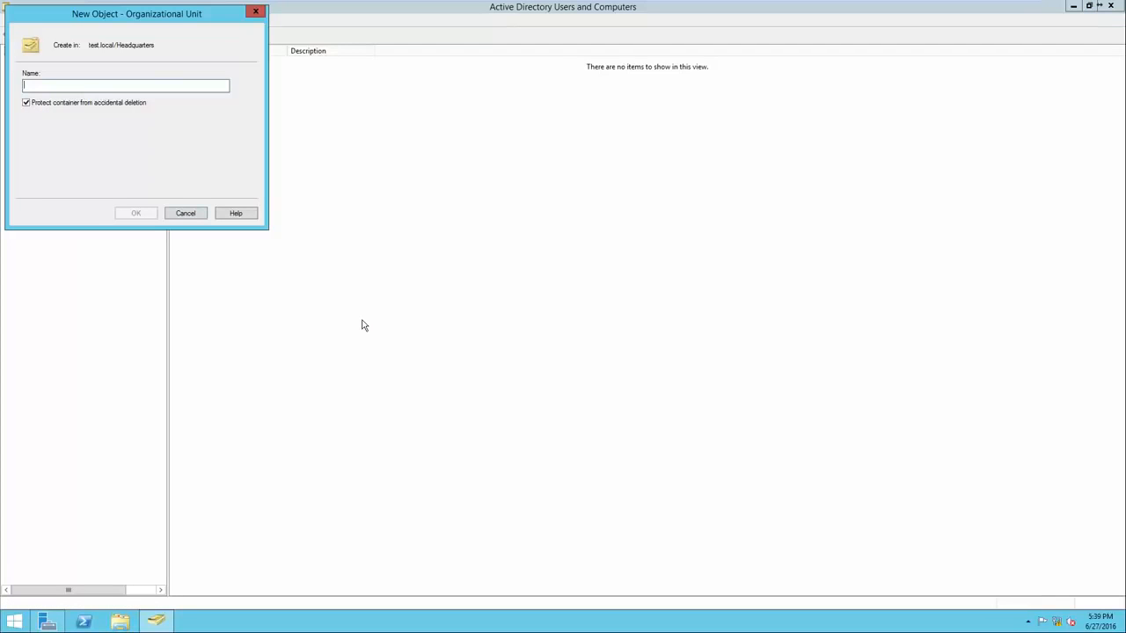
pyautogui.write('Computers')
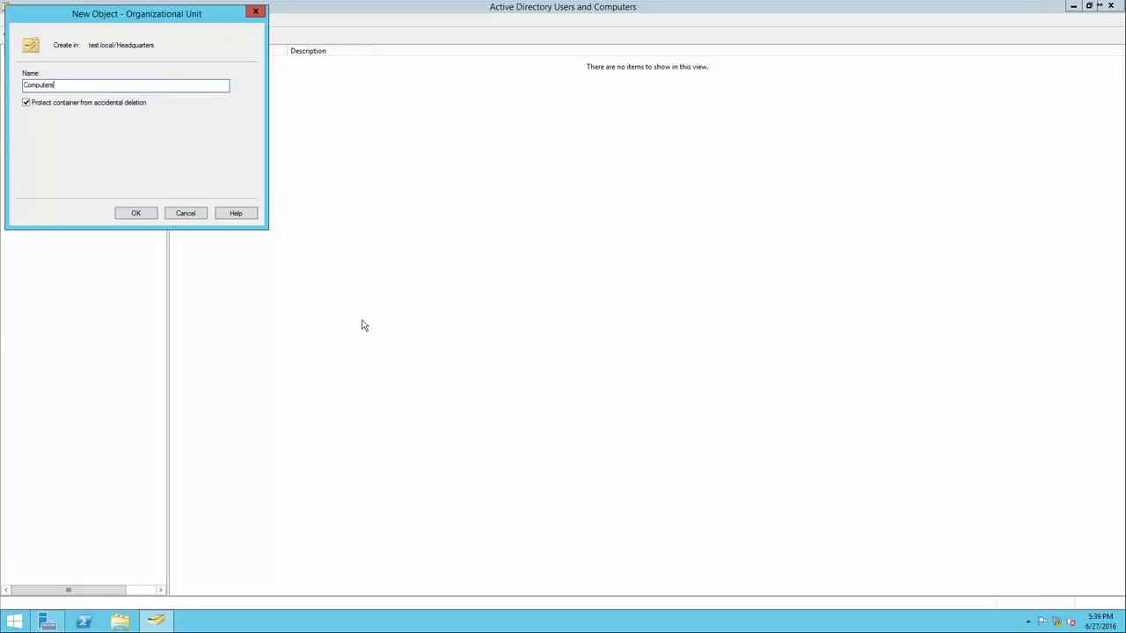
pyautogui.write(' - Headquarters')
pyautogui.click(136, 214)
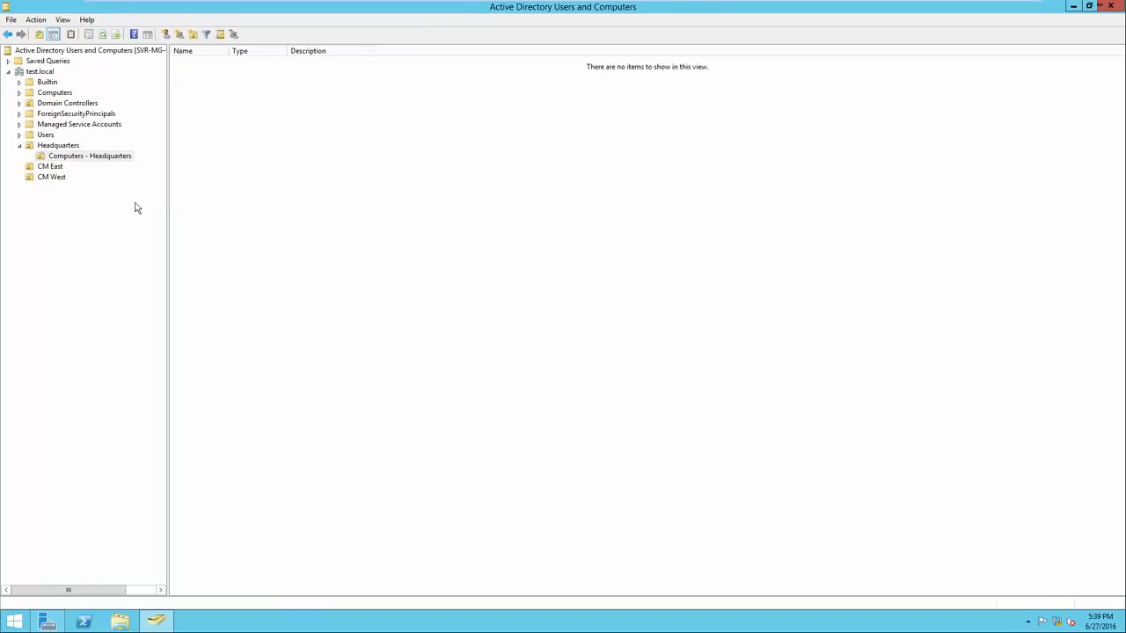
pyautogui.click(63, 147)
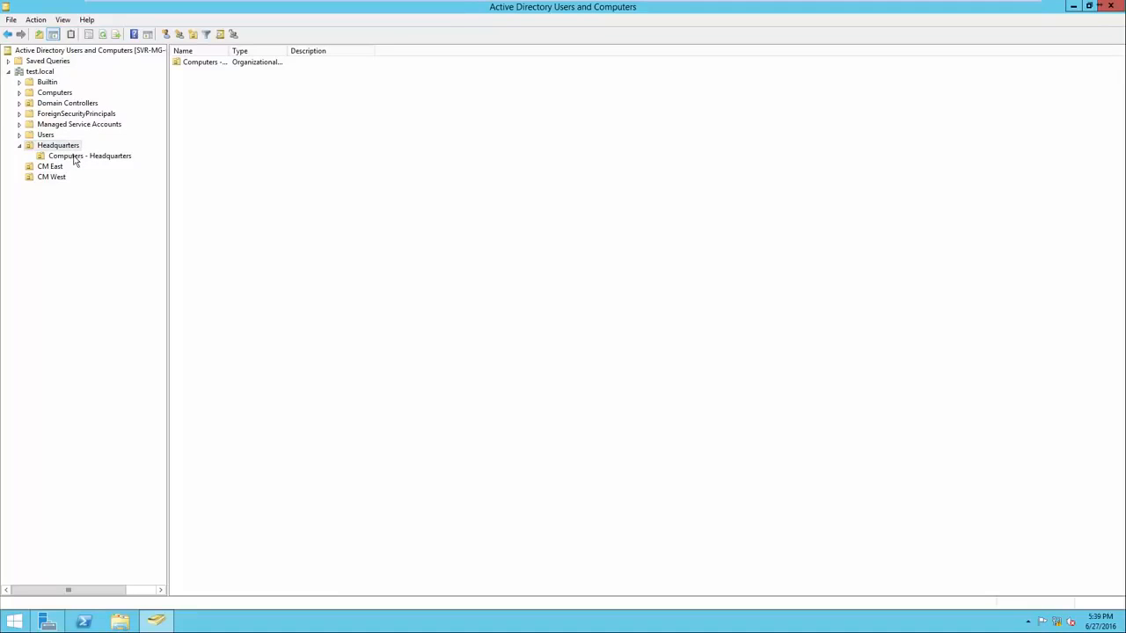
pyautogui.click(76, 159)
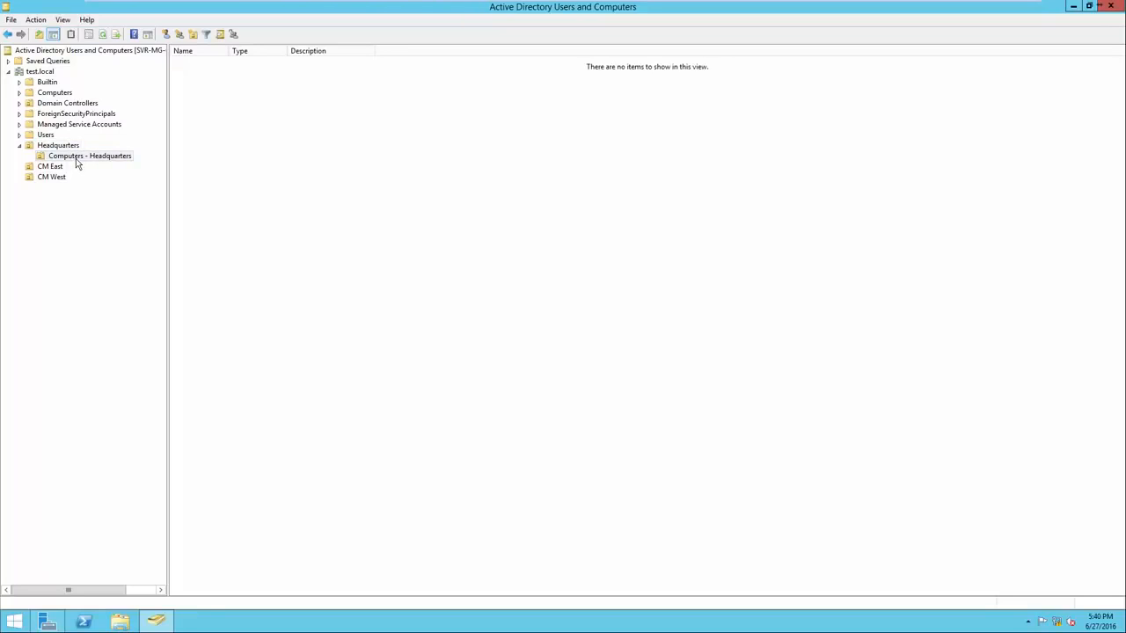
# Create a nested organizational unit named "Computers - CM East" inside CM East
pyautogui.rightClick(50, 169)
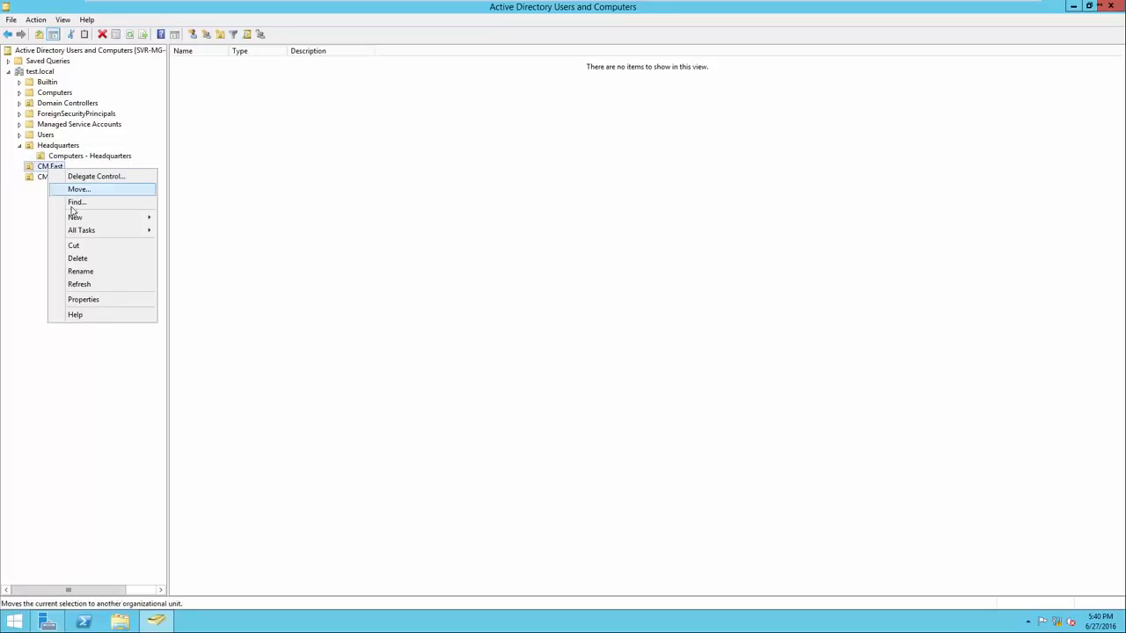
pyautogui.moveTo(74, 218)
pyautogui.click(189, 295)
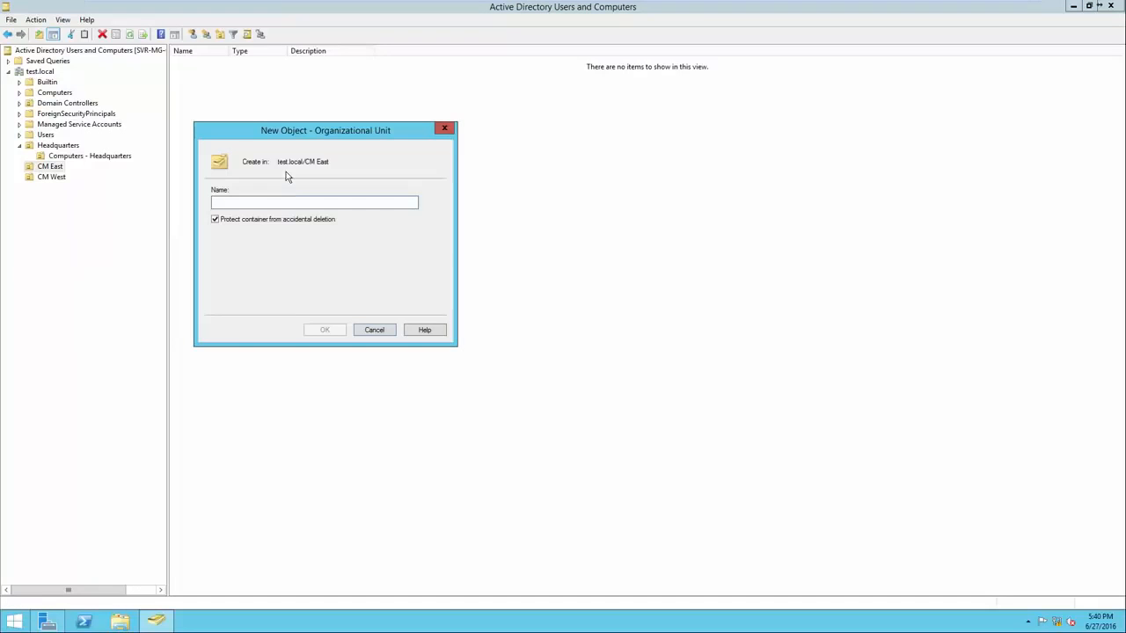
pyautogui.write('Computers - ')
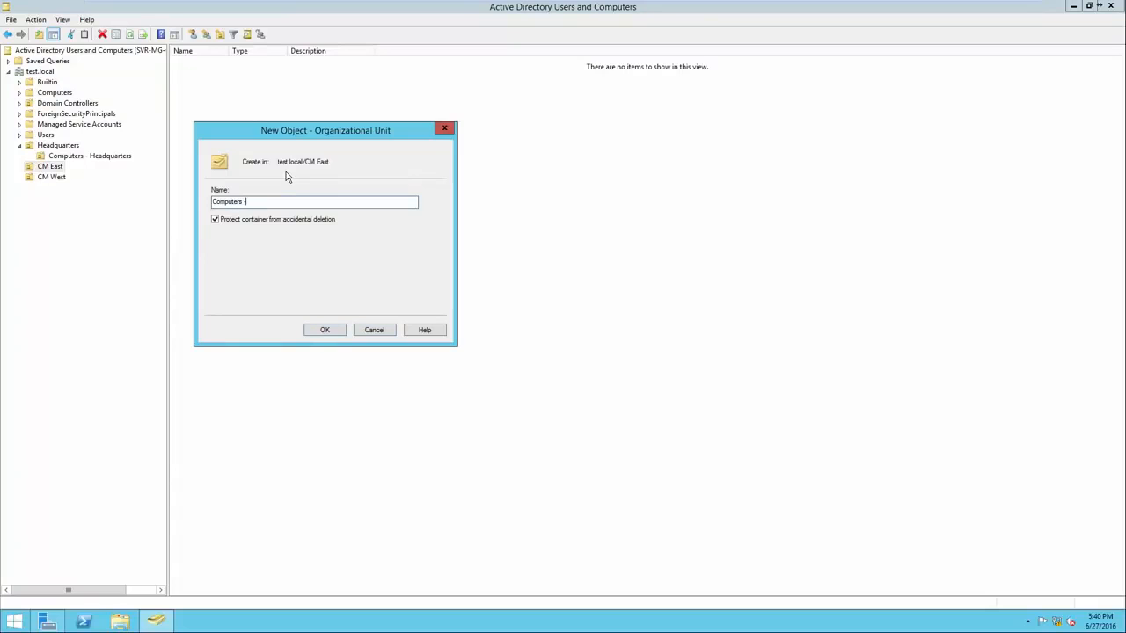
pyautogui.write('CM East')
pyautogui.click(322, 330)
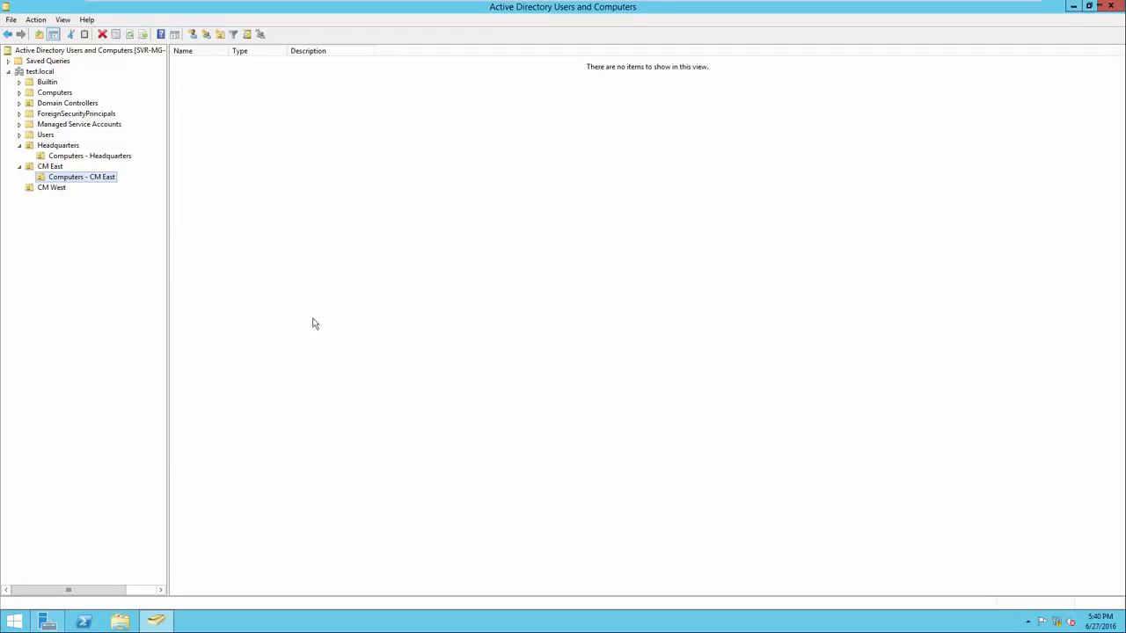
# Create a nested organizational unit named "Computers - CM West" inside CM West, and review the contents of the three site units
pyautogui.rightClick(52, 189)
pyautogui.moveTo(108, 232)
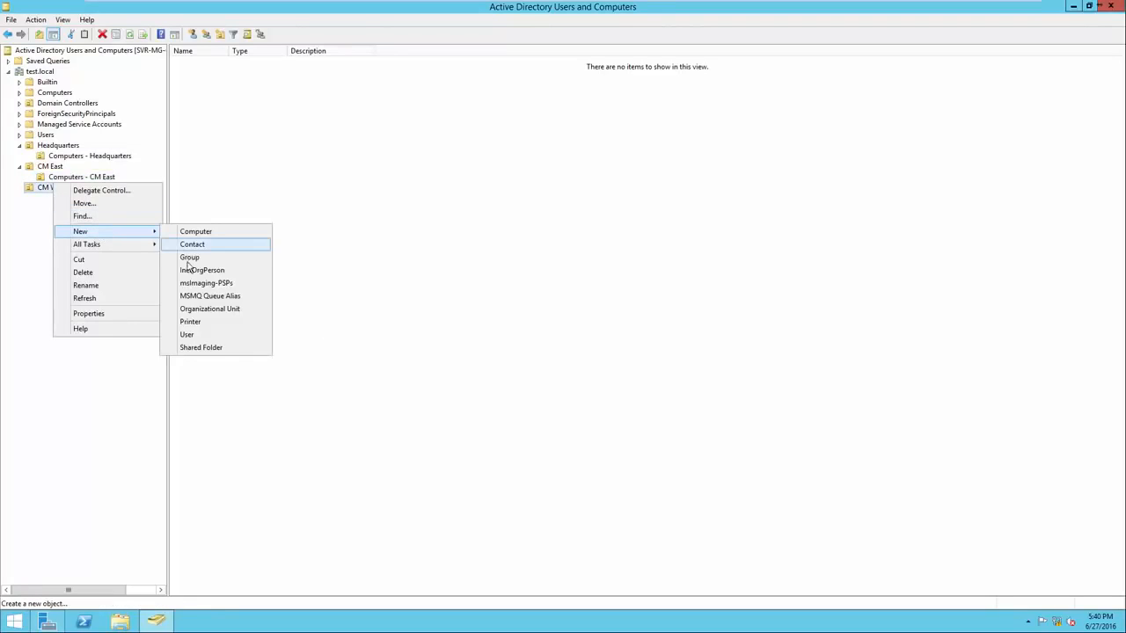
pyautogui.click(201, 309)
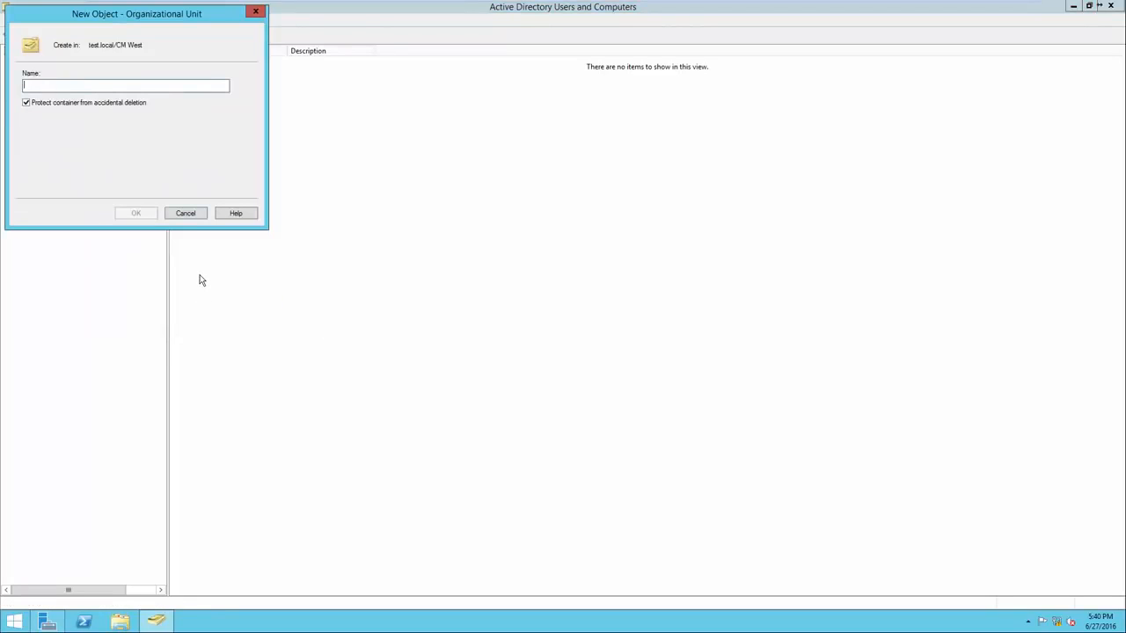
pyautogui.write('Computers - CM West')
pyautogui.click(137, 218)
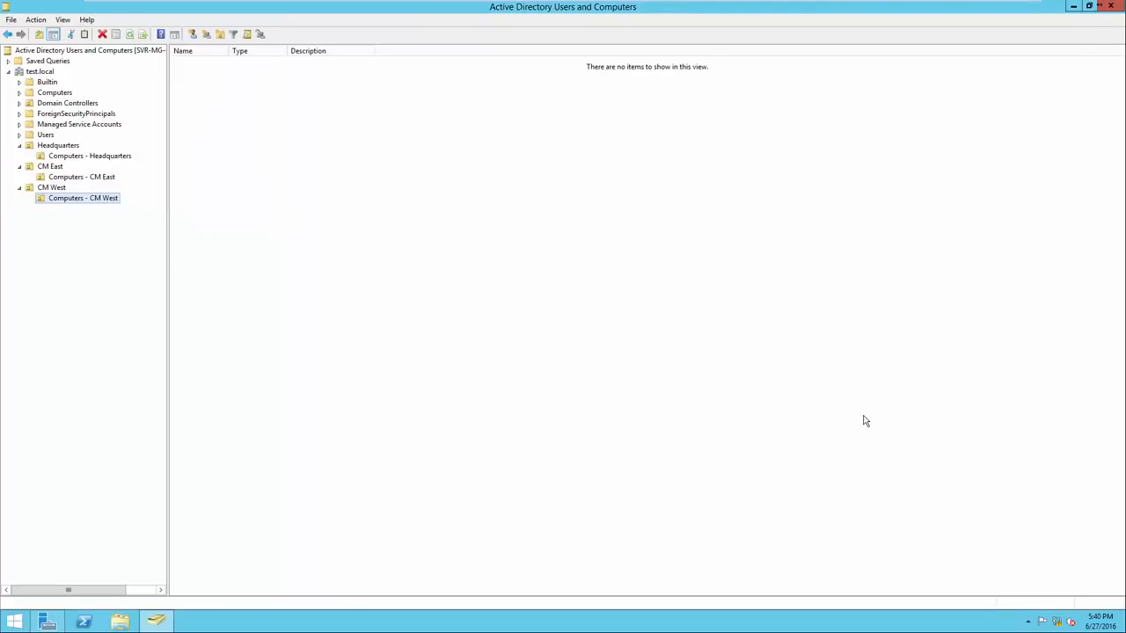
pyautogui.click(73, 148)
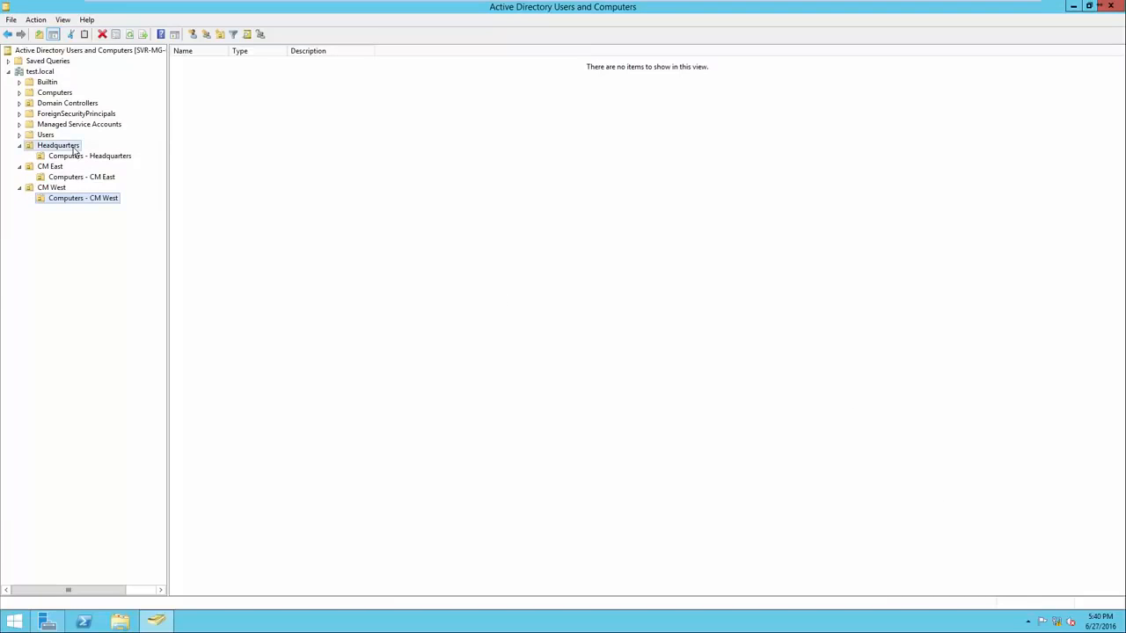
pyautogui.click(62, 169)
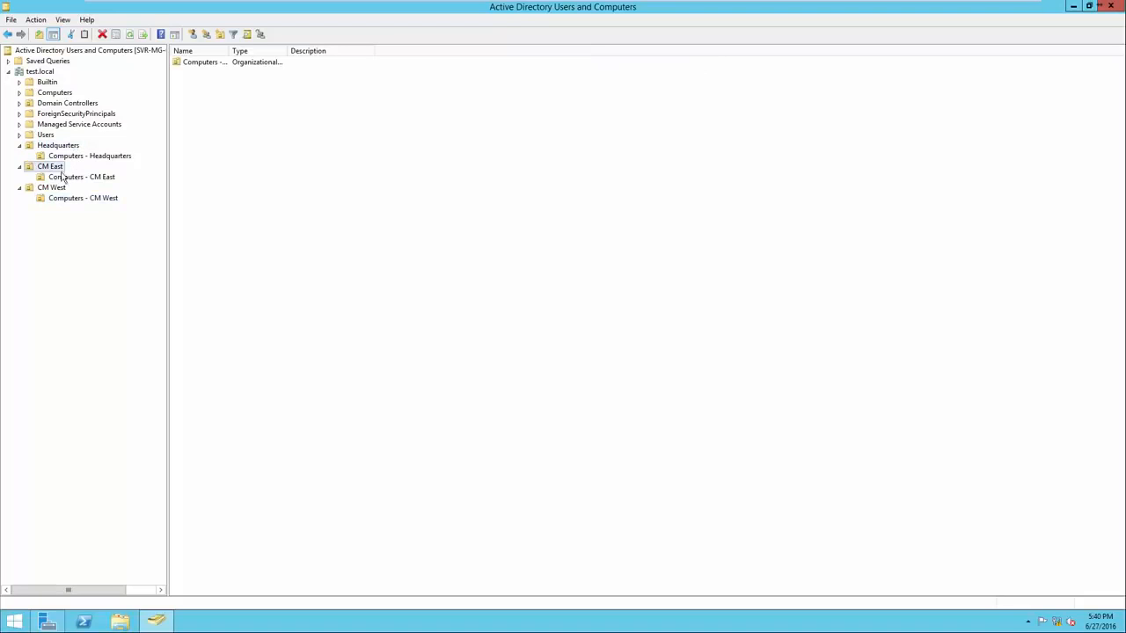
pyautogui.click(64, 190)
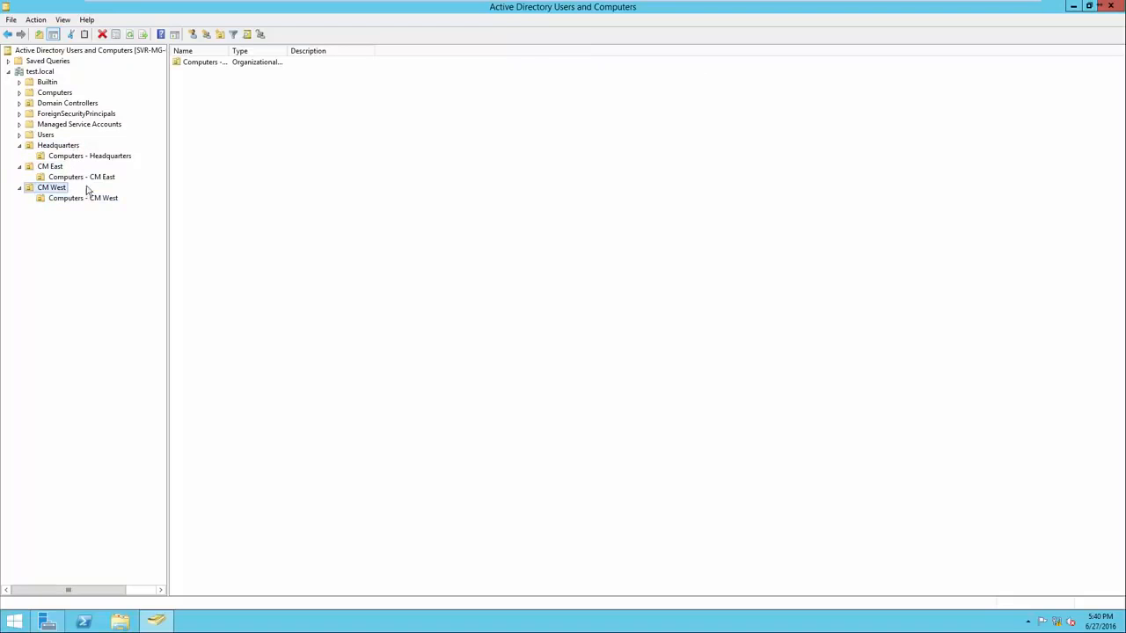
# Review the contents of the Headquarters, CM East and CM West units and their nested computer units, finishing in Headquarters
pyautogui.click(107, 159)
pyautogui.click(106, 179)
pyautogui.click(106, 199)
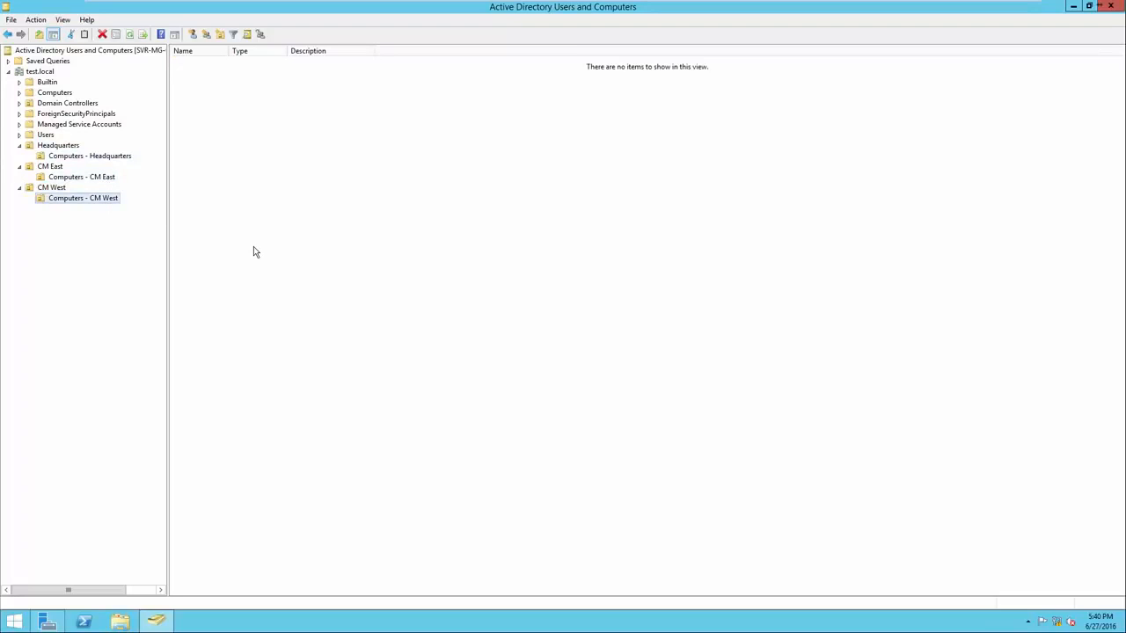
pyautogui.click(62, 147)
pyautogui.click(60, 168)
pyautogui.click(51, 187)
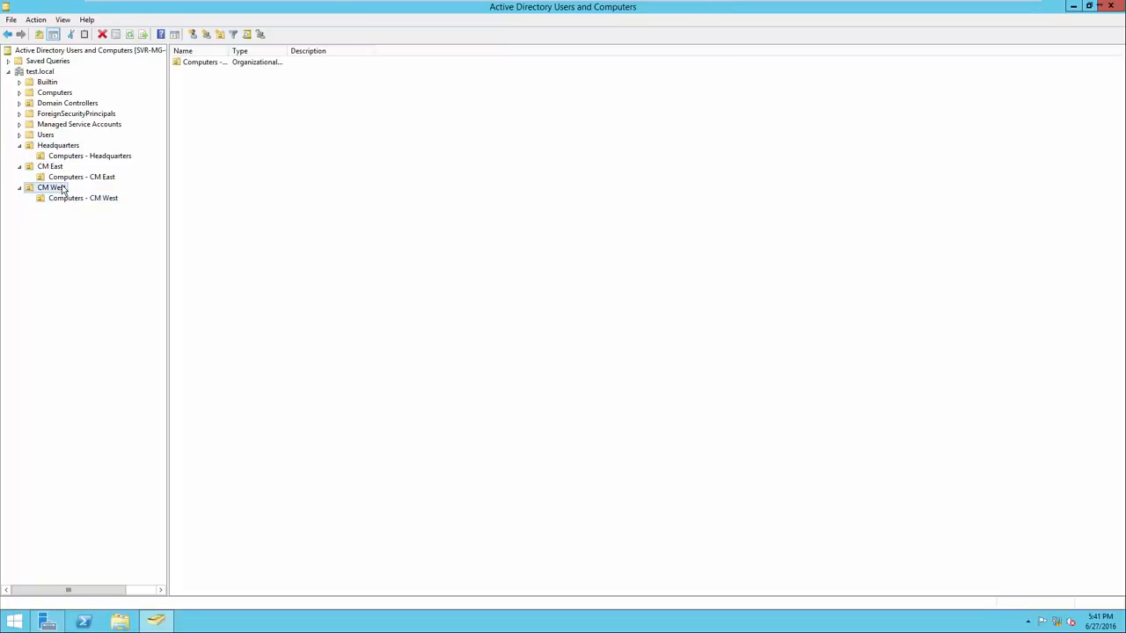
pyautogui.click(65, 148)
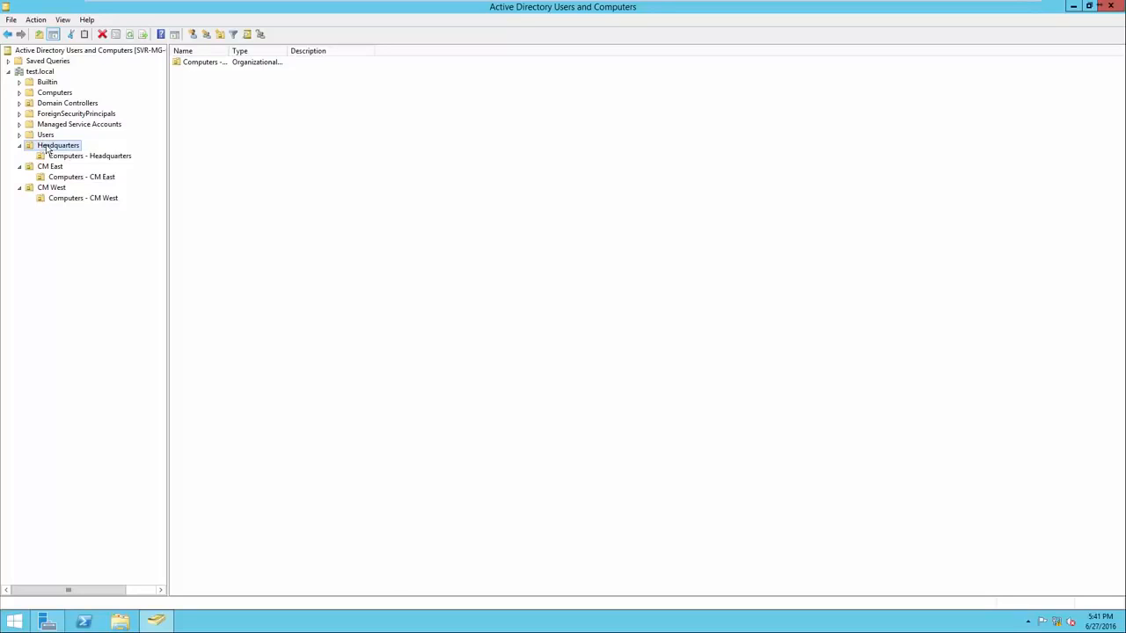
pyautogui.rightClick(274, 161)
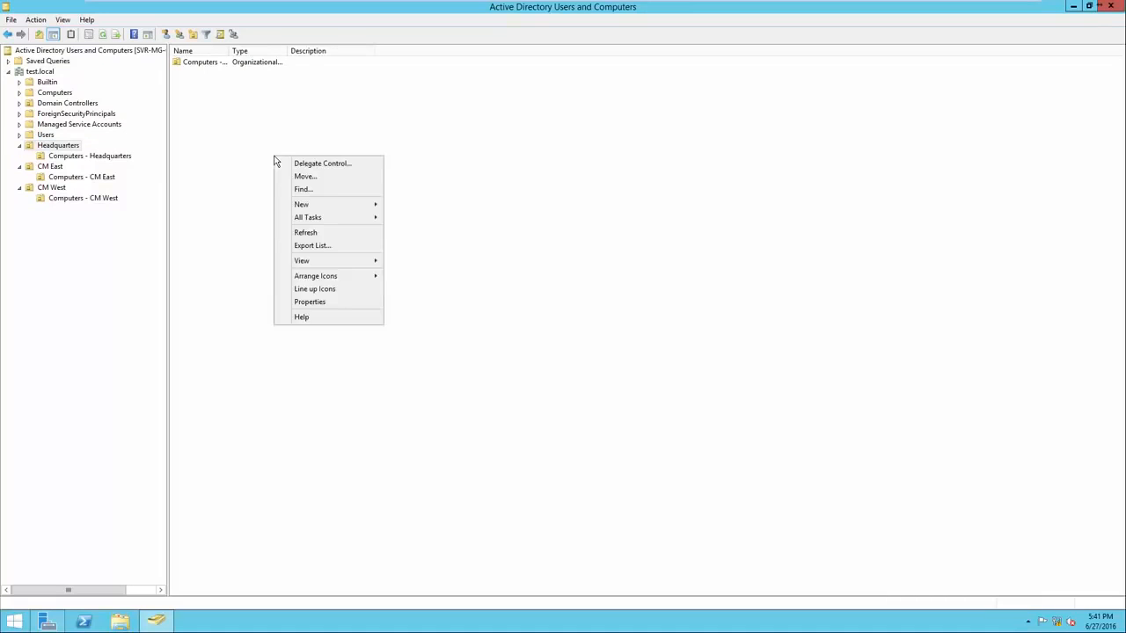
pyautogui.moveTo(315, 207)
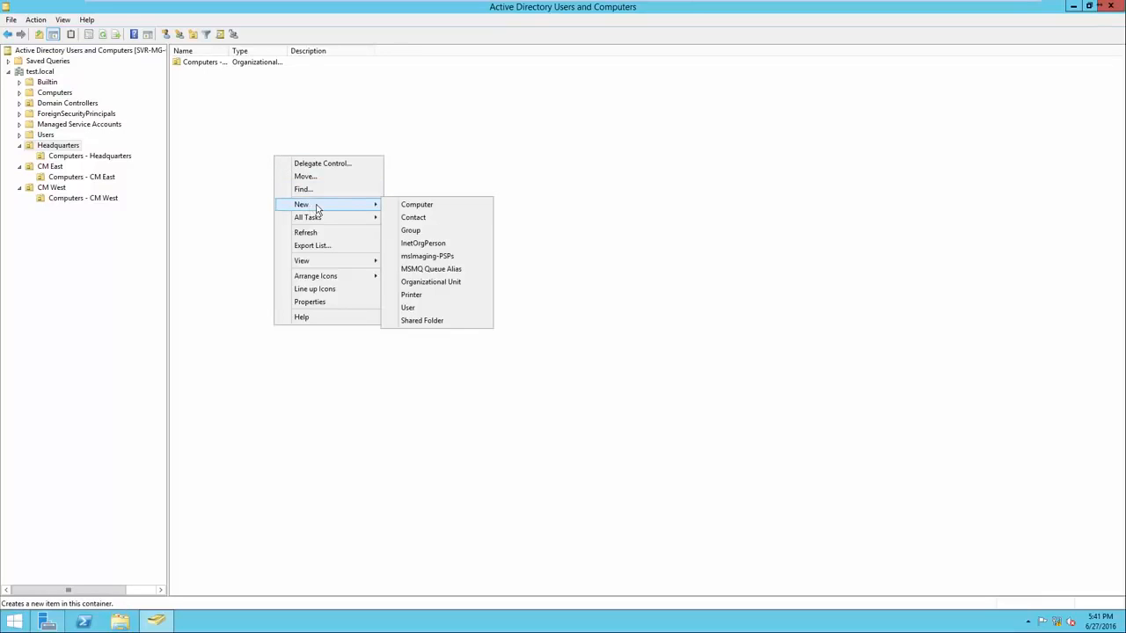
pyautogui.click(404, 242)
pyautogui.click(253, 211)
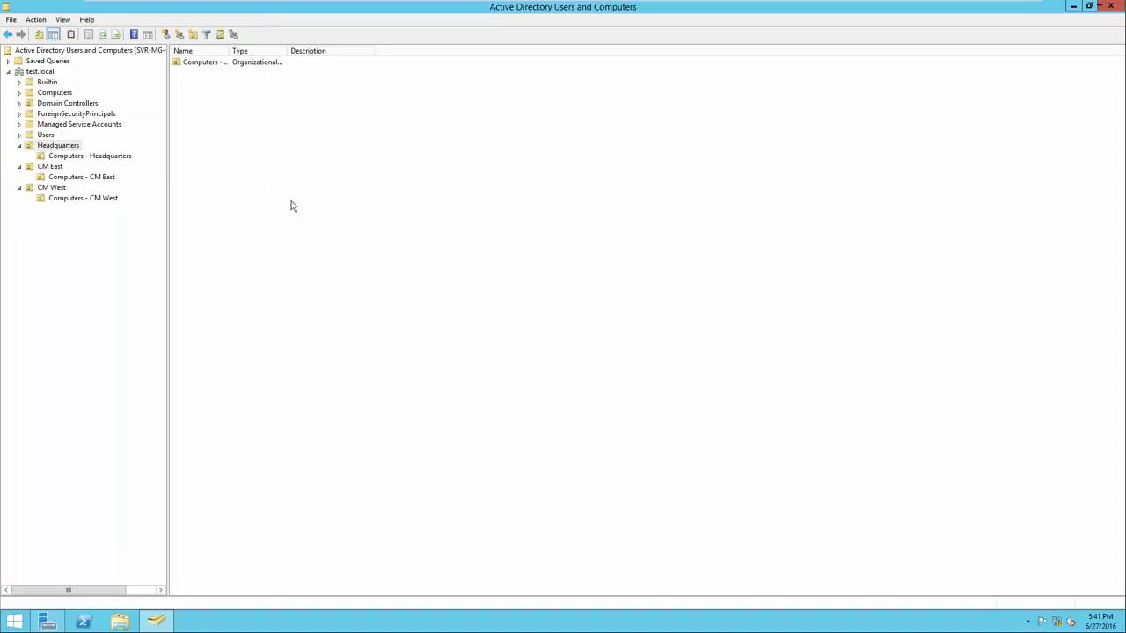
# Create a global security group named "Administative" in Headquarters and widen the Name column
pyautogui.rightClick(309, 204)
pyautogui.moveTo(339, 250)
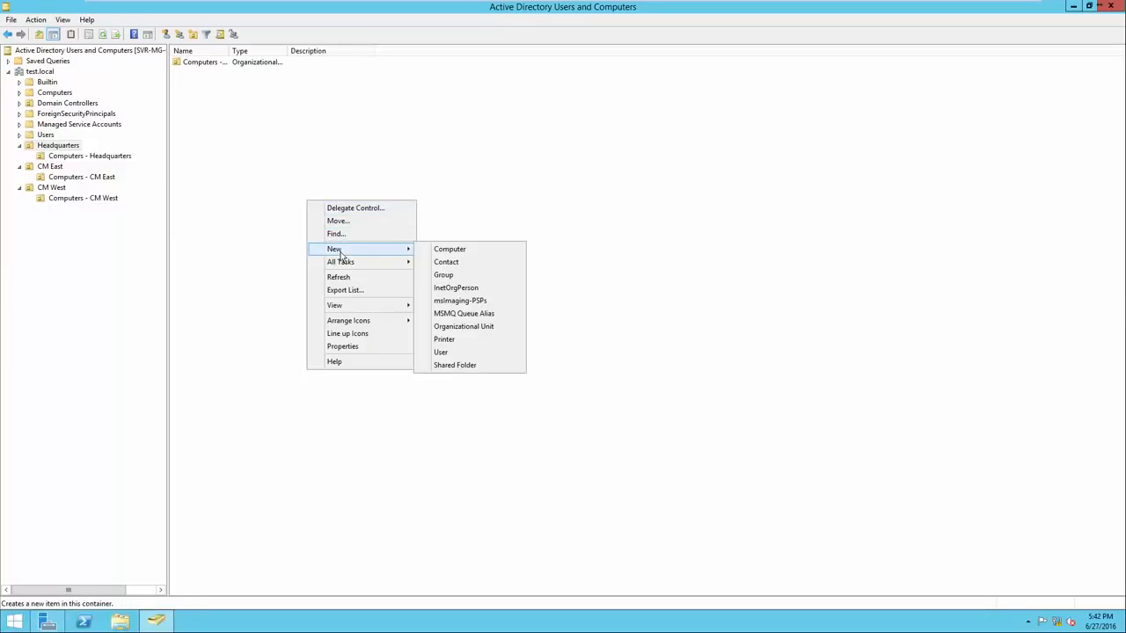
pyautogui.click(467, 282)
pyautogui.moveTo(134, 21); pyautogui.dragTo(345, 136)
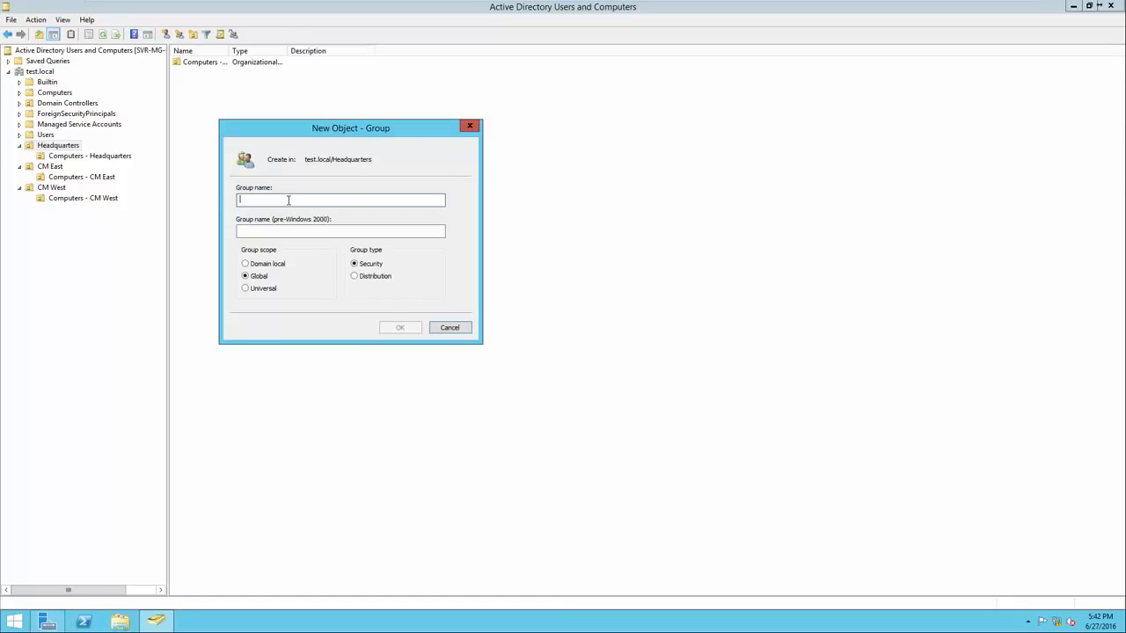
pyautogui.write('Admi')
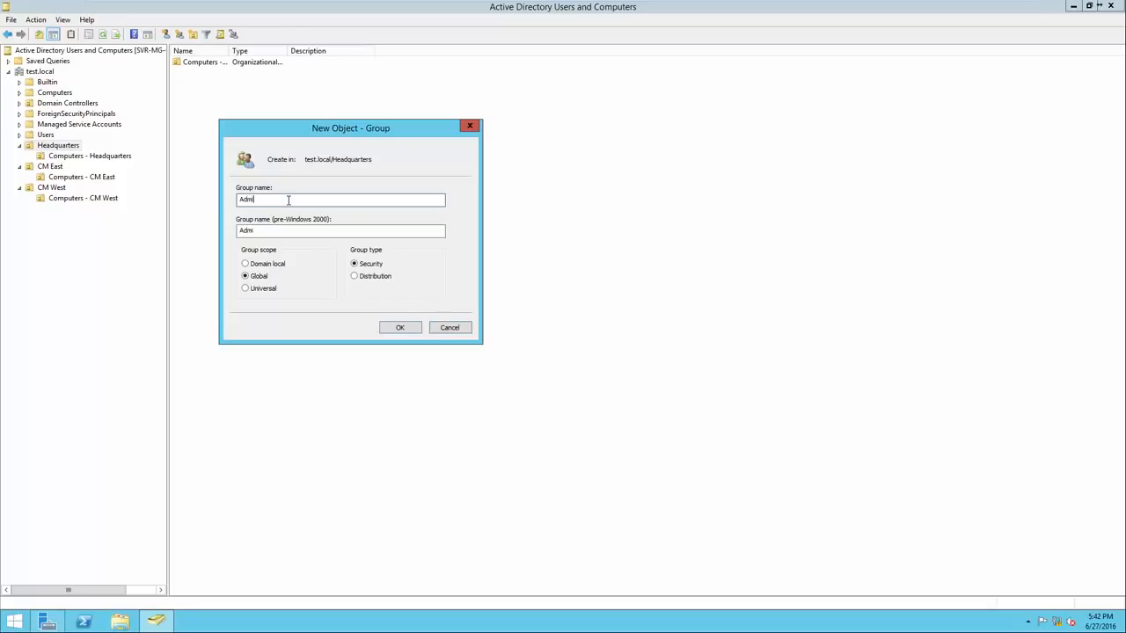
pyautogui.write('nistative')
pyautogui.click(392, 328)
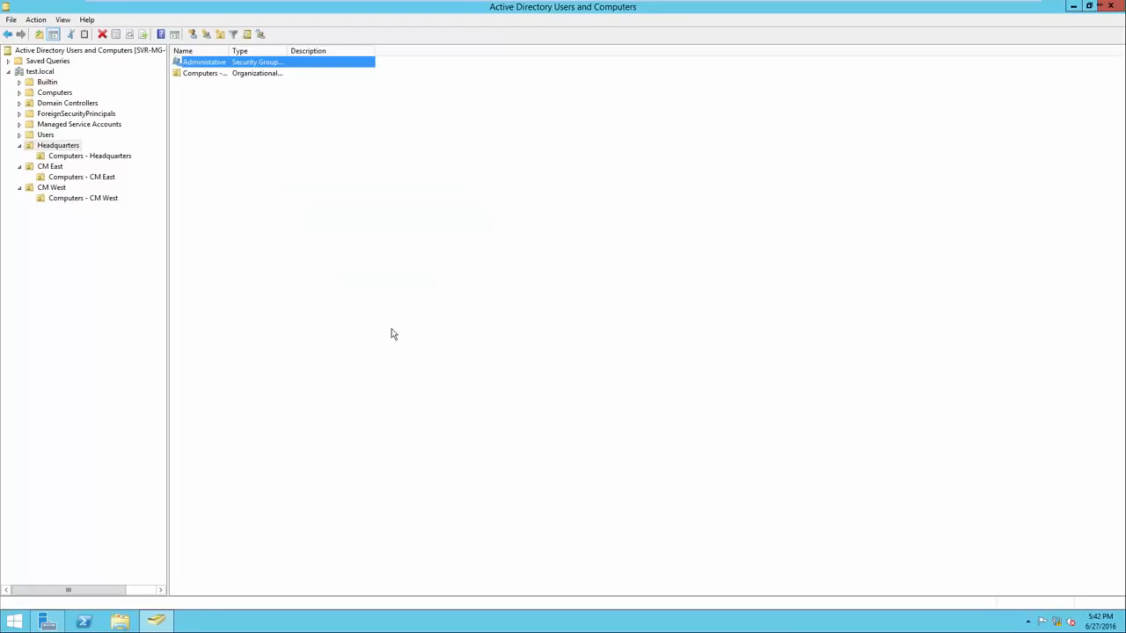
pyautogui.moveTo(228, 51); pyautogui.dragTo(249, 51)
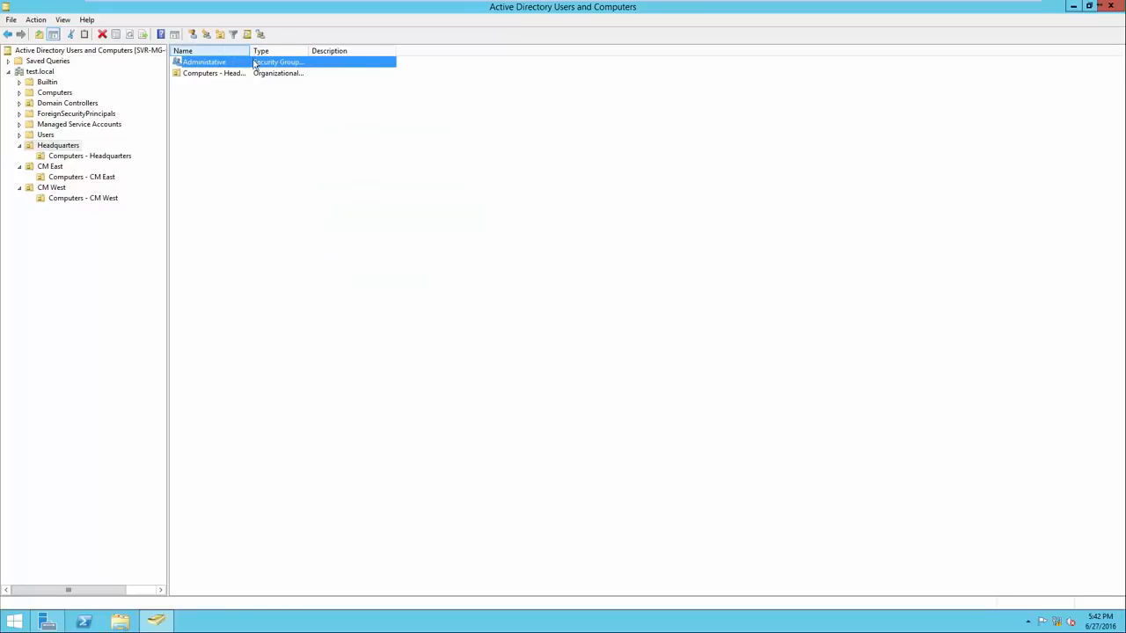
# Create a global security group named Accounting in the Headquarters unit
pyautogui.rightClick(295, 160)
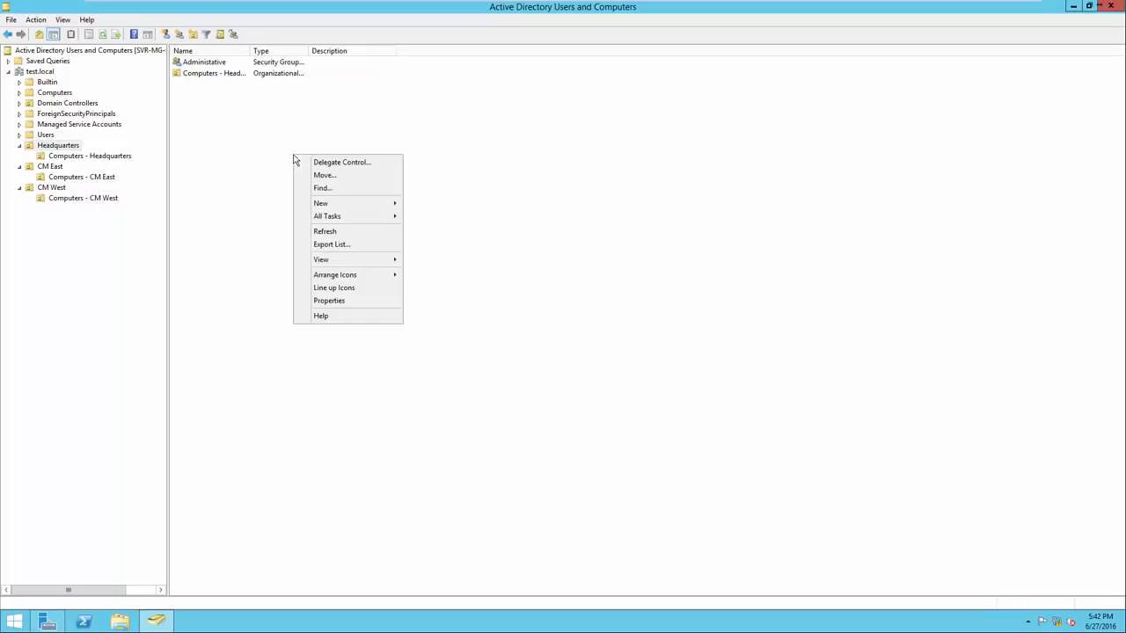
pyautogui.moveTo(343, 209)
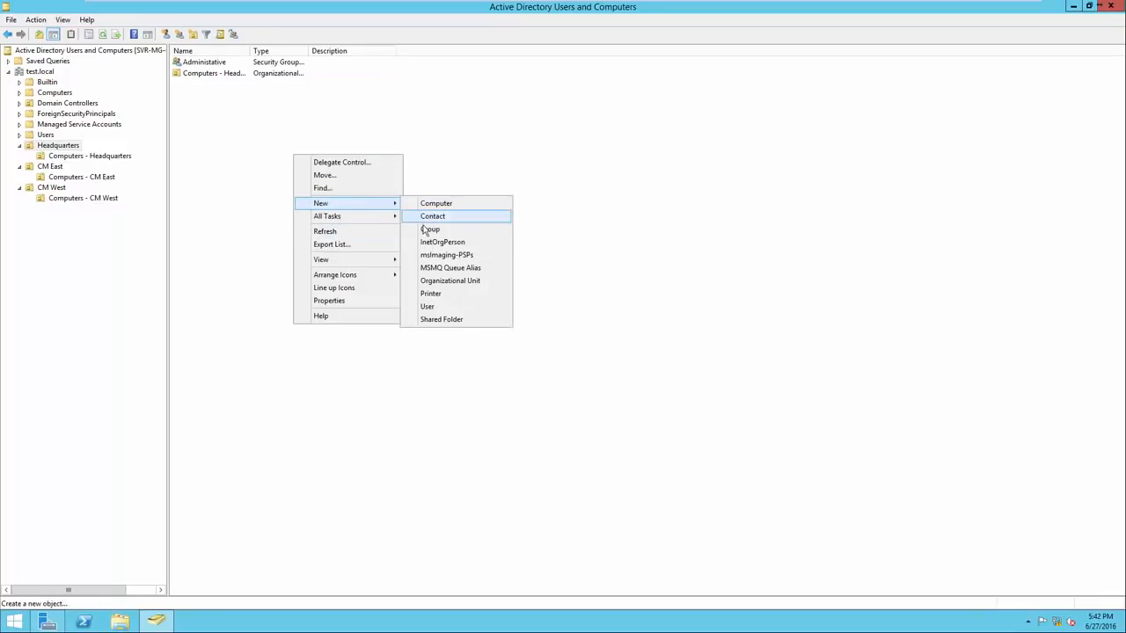
pyautogui.click(430, 229)
pyautogui.write('Accouy')
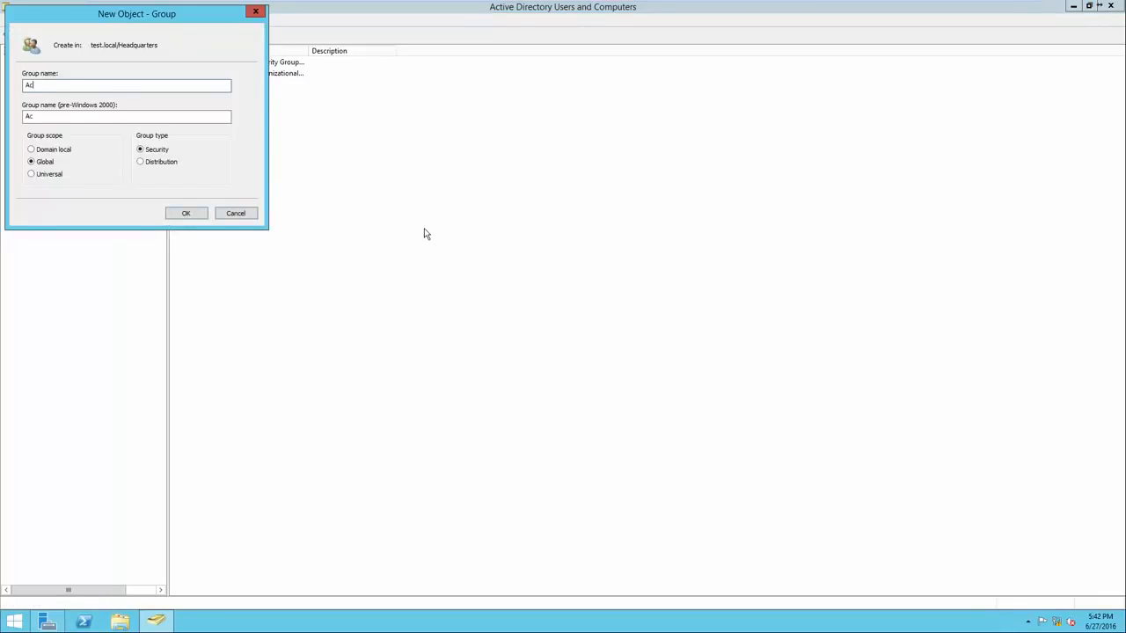
pyautogui.press('BackSpace')
pyautogui.write('nting')
pyautogui.click(187, 213)
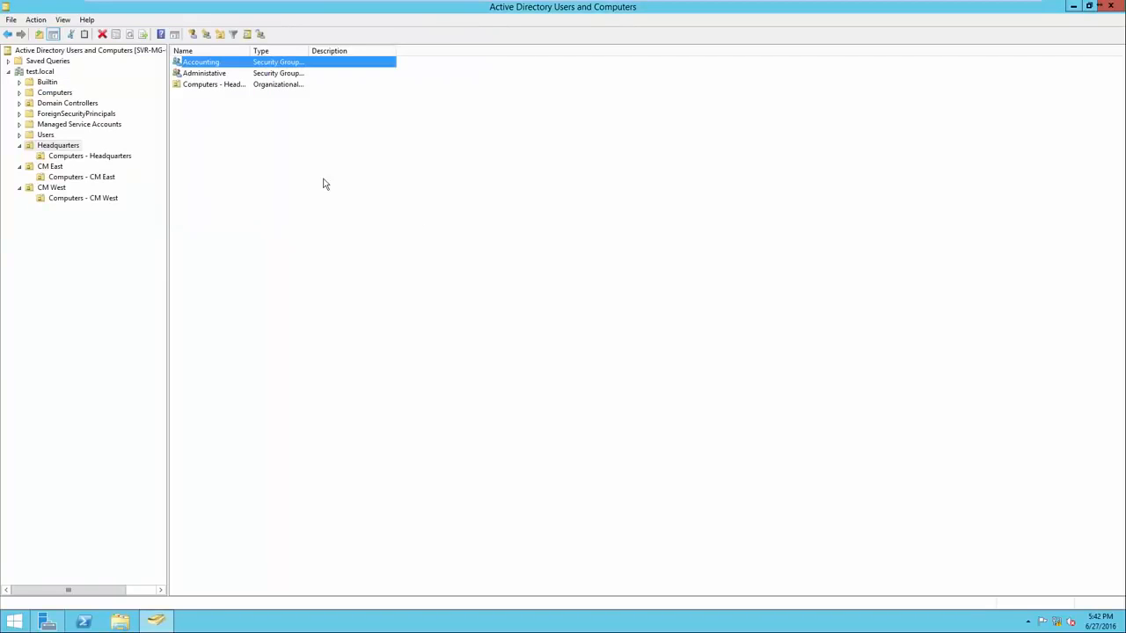
# Create a global security group named HR in the Headquarters unit and review the unit's contents
pyautogui.rightClick(322, 180)
pyautogui.moveTo(412, 227)
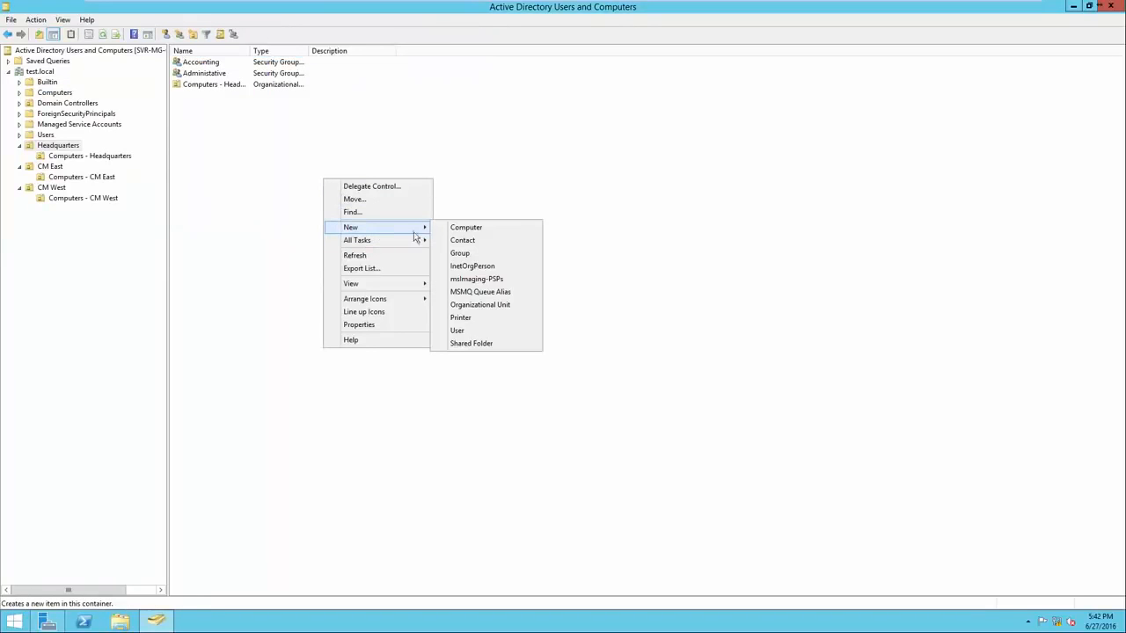
pyautogui.click(463, 255)
pyautogui.write('HR')
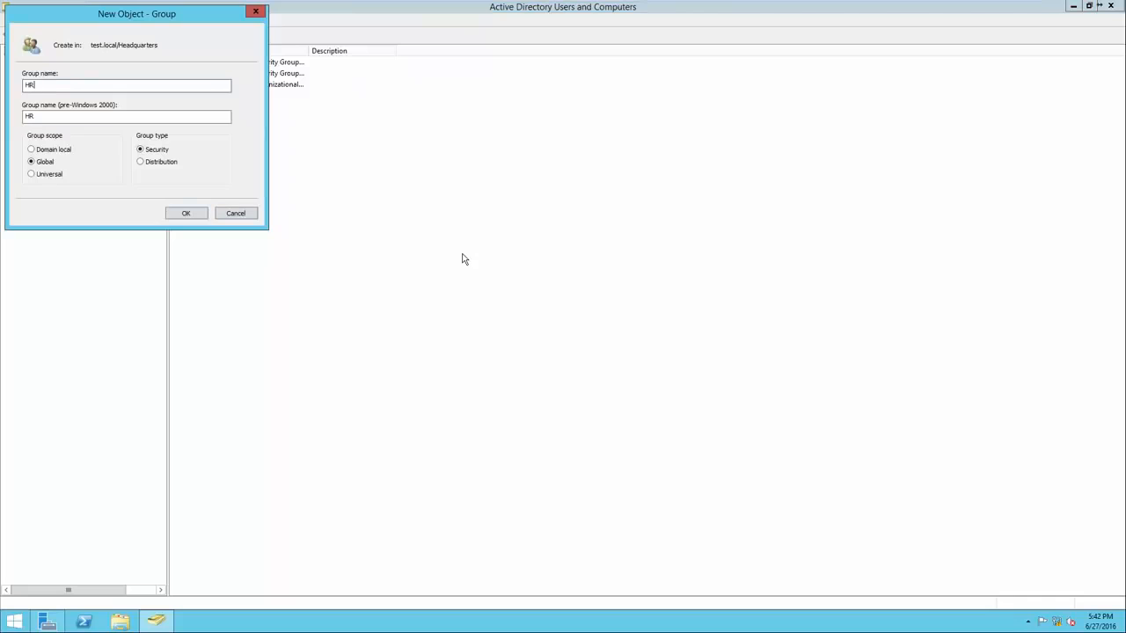
pyautogui.click(201, 214)
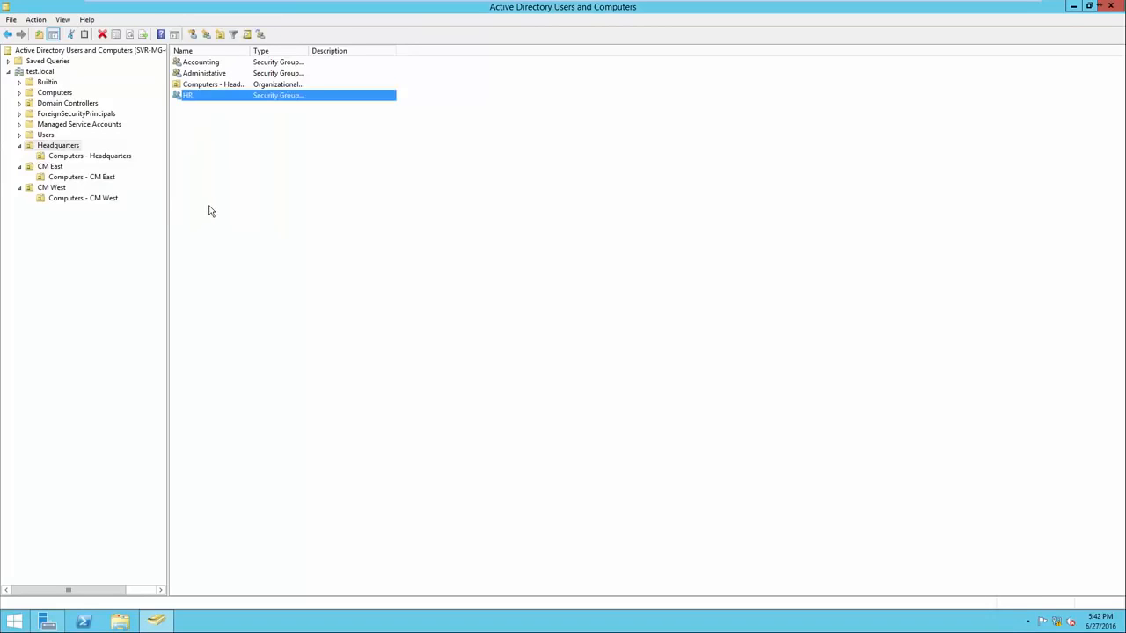
pyautogui.click(66, 146)
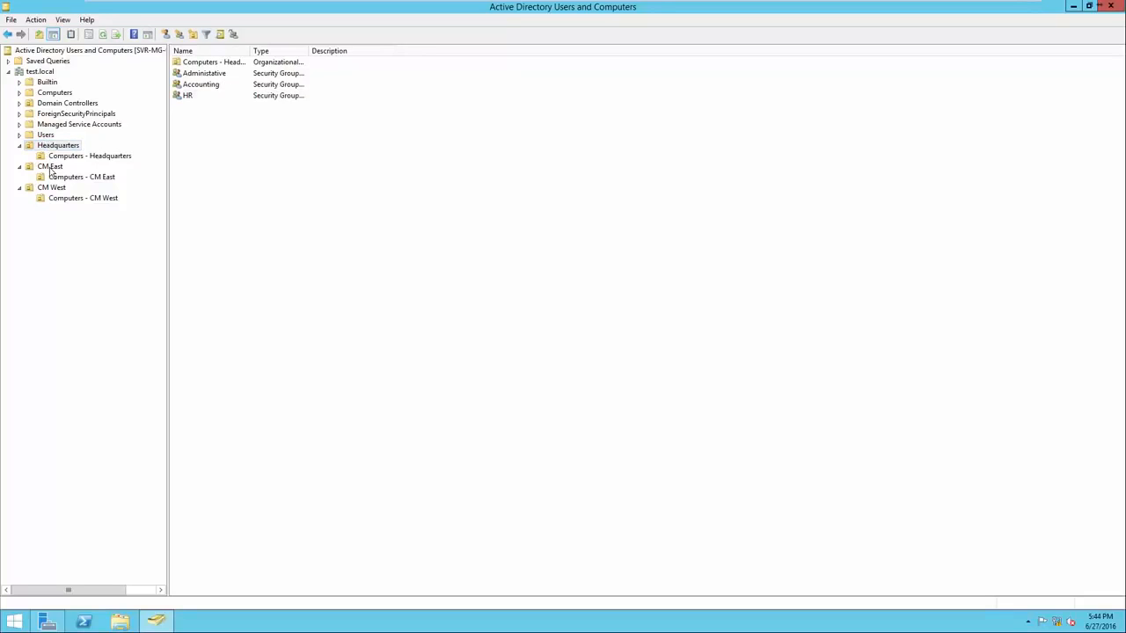
# Create a global security group named "Sales - CM East" in the CM East unit, with the Name column widened
pyautogui.click(51, 168)
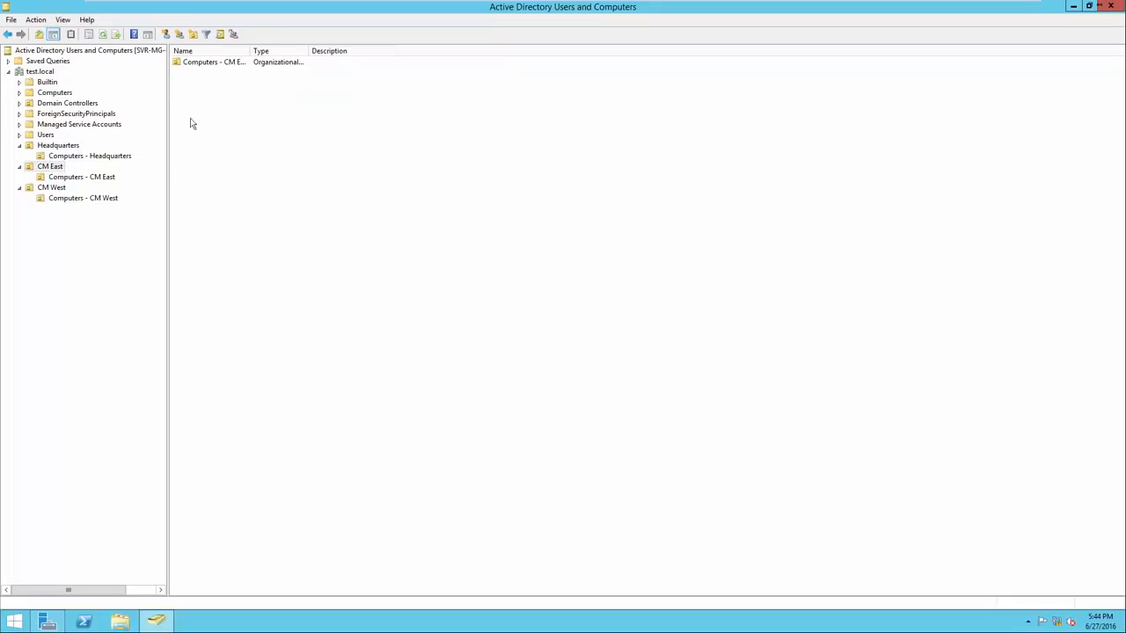
pyautogui.moveTo(251, 50); pyautogui.dragTo(305, 50)
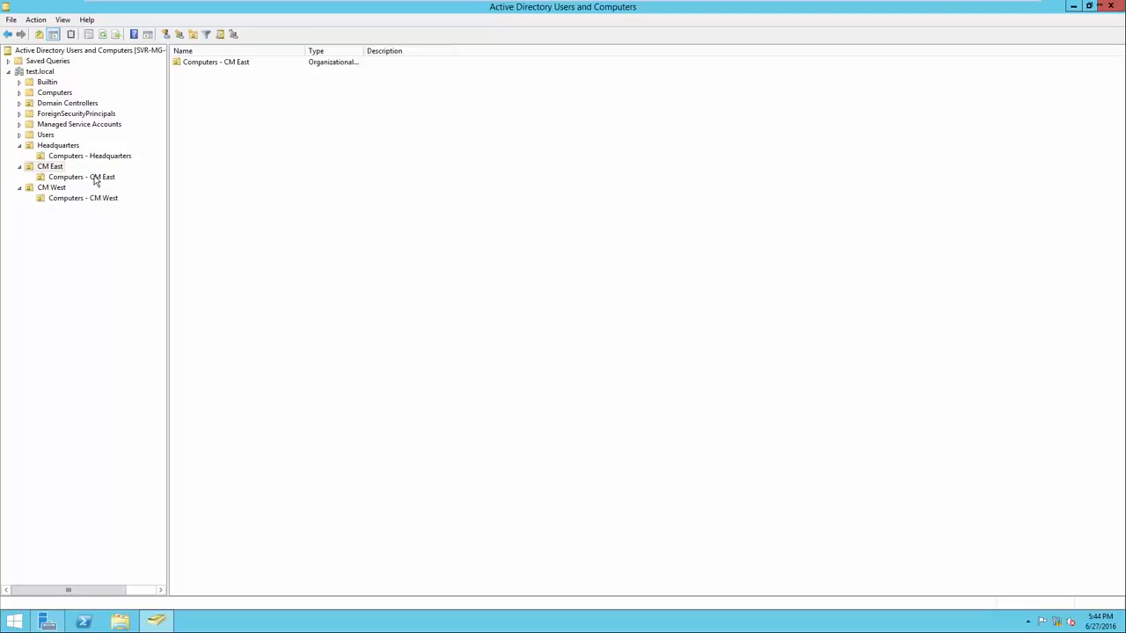
pyautogui.rightClick(192, 138)
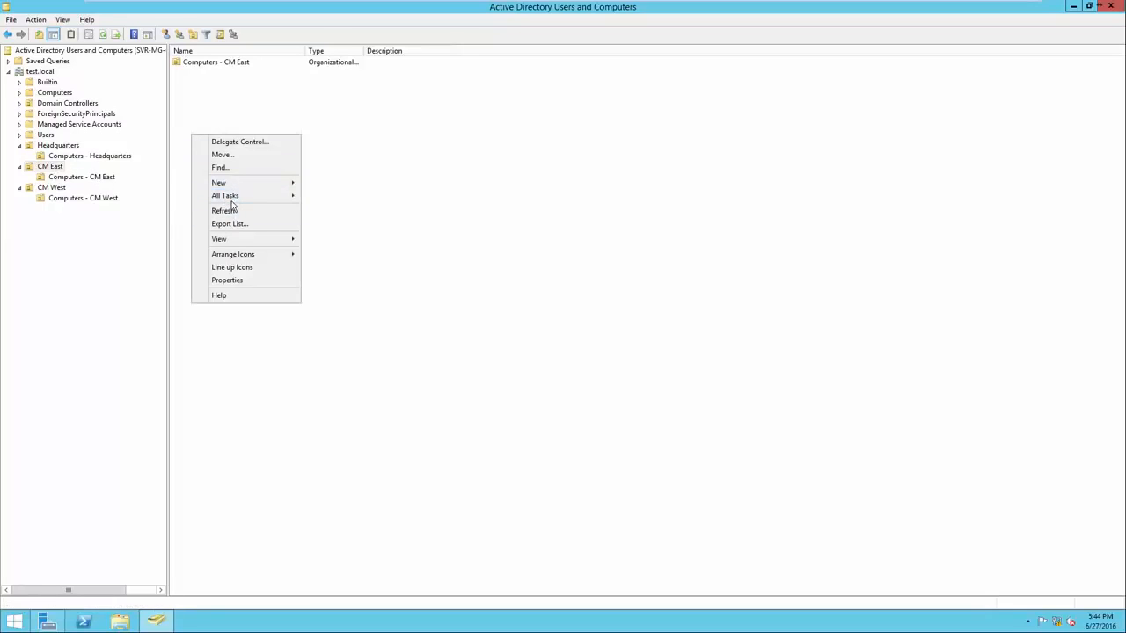
pyautogui.moveTo(239, 184)
pyautogui.click(320, 211)
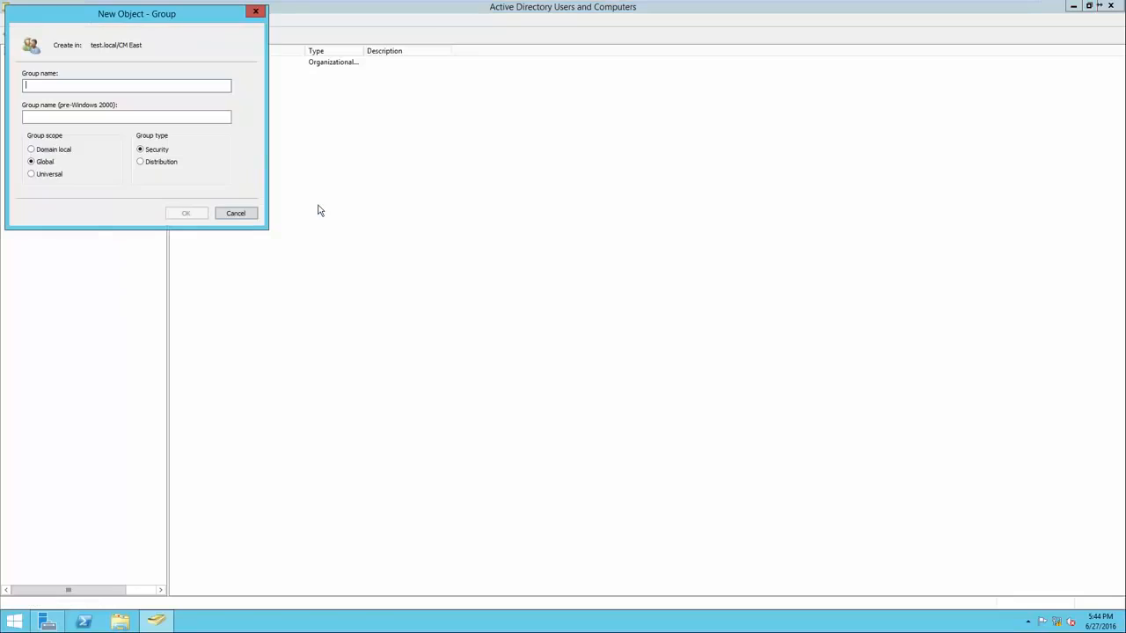
pyautogui.moveTo(135, 18); pyautogui.dragTo(306, 130)
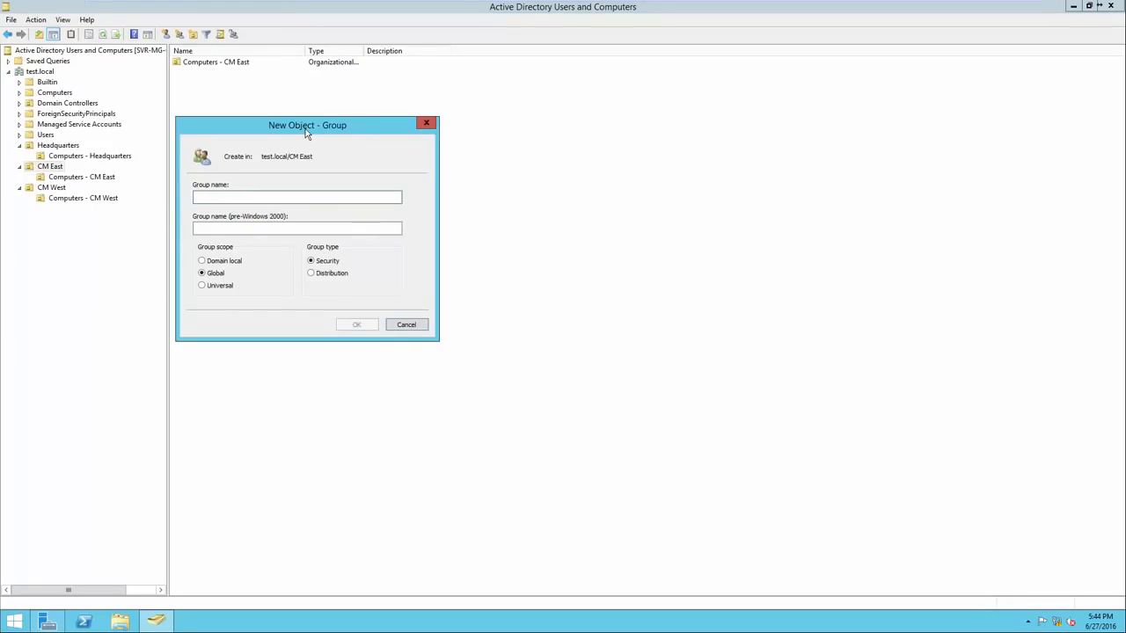
pyautogui.write('Sales ')
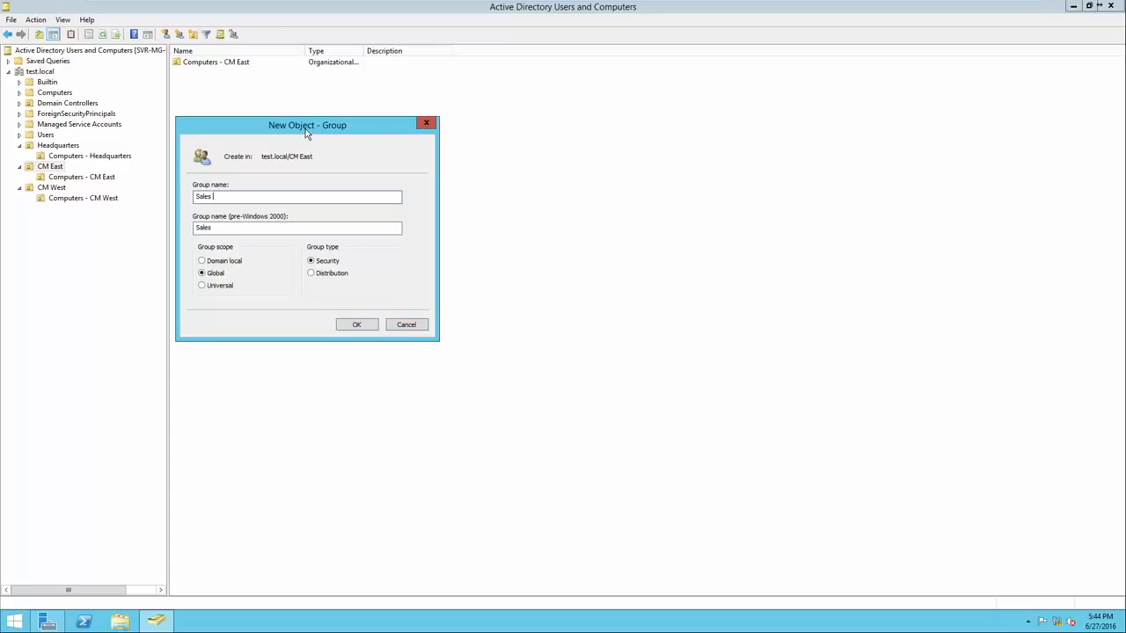
pyautogui.write('- CM East')
pyautogui.click(355, 324)
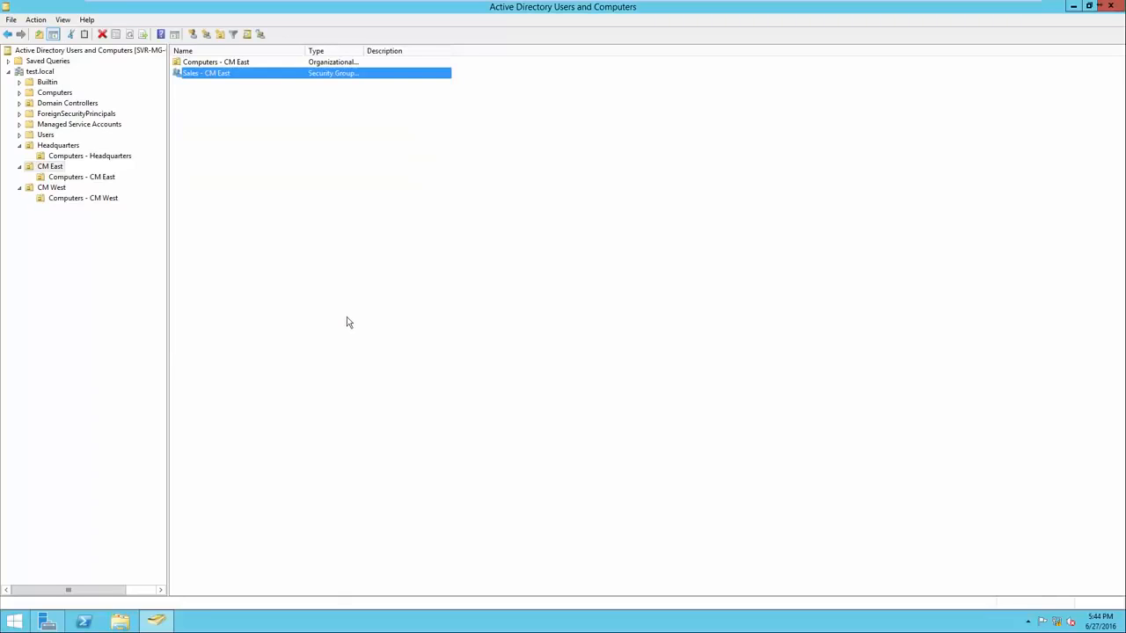
# Create a global security group named "Mechanics - CM East" in the CM East unit
pyautogui.rightClick(279, 201)
pyautogui.moveTo(334, 254)
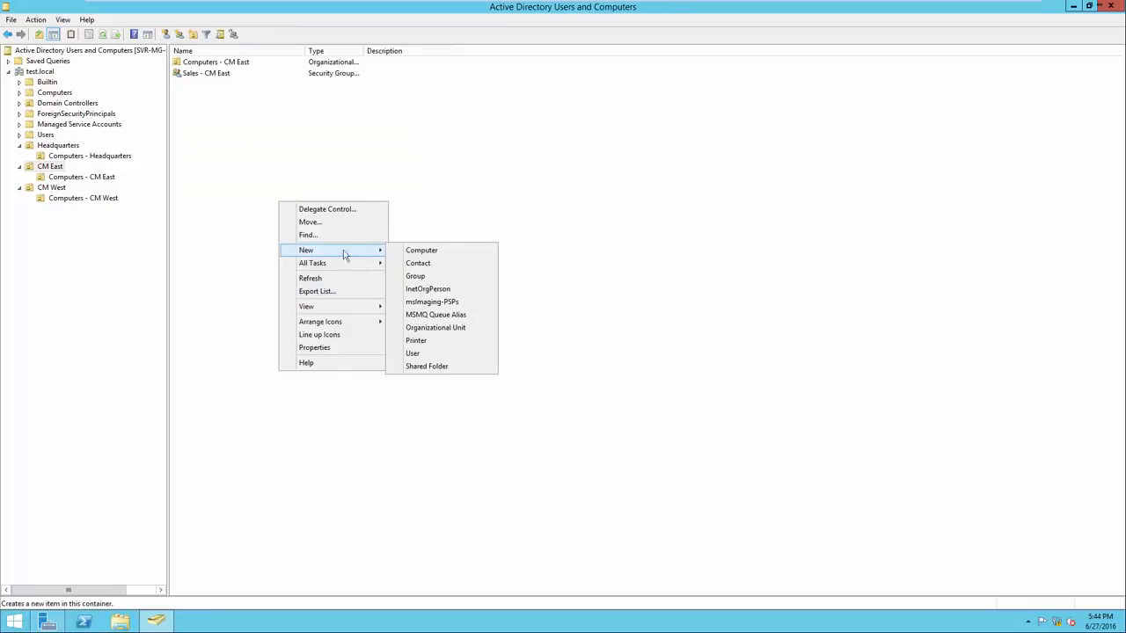
pyautogui.click(415, 275)
pyautogui.moveTo(143, 21); pyautogui.dragTo(299, 142)
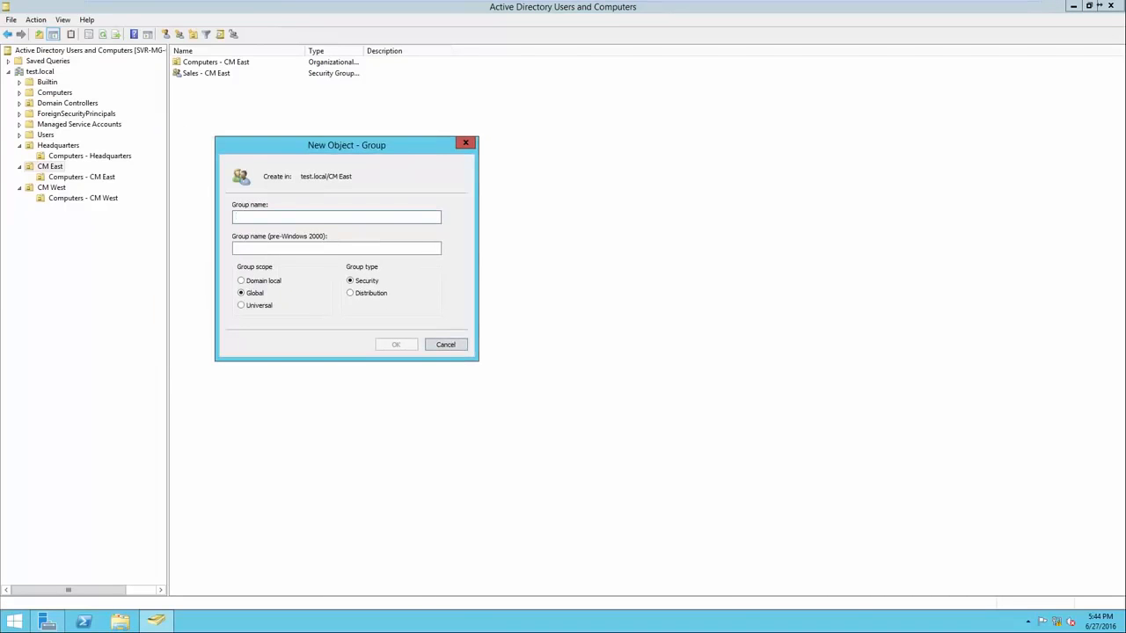
pyautogui.write('Mecha')
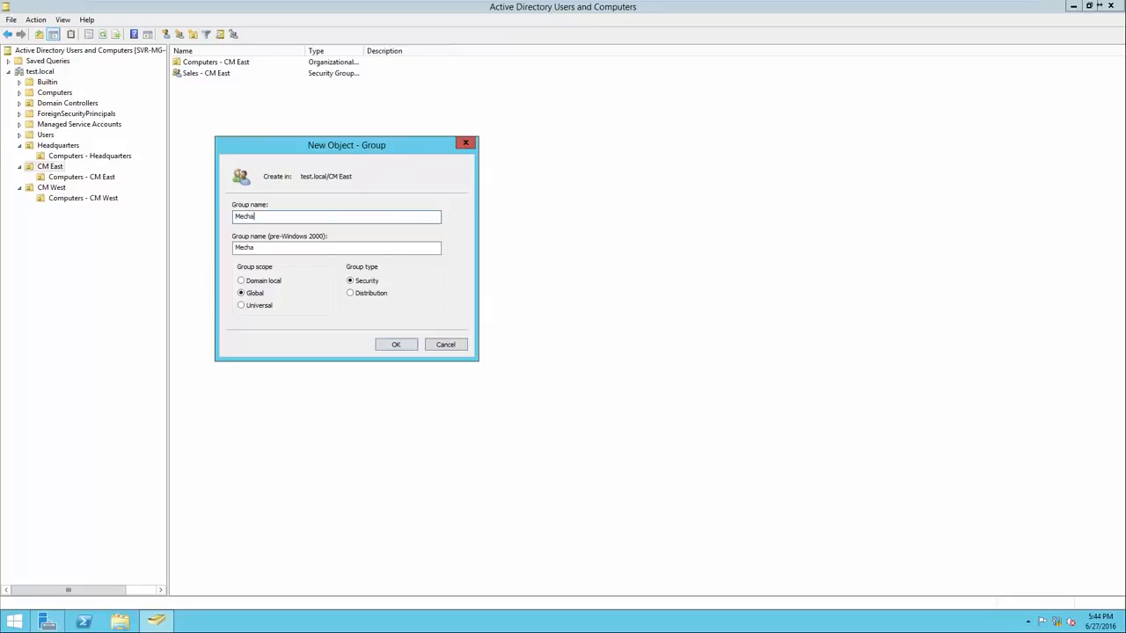
pyautogui.write('nics - CM East')
pyautogui.press('Return')
# Create a global security group named "Management - CM East" in the CM East unit and widen the Name column further
pyautogui.rightClick(251, 177)
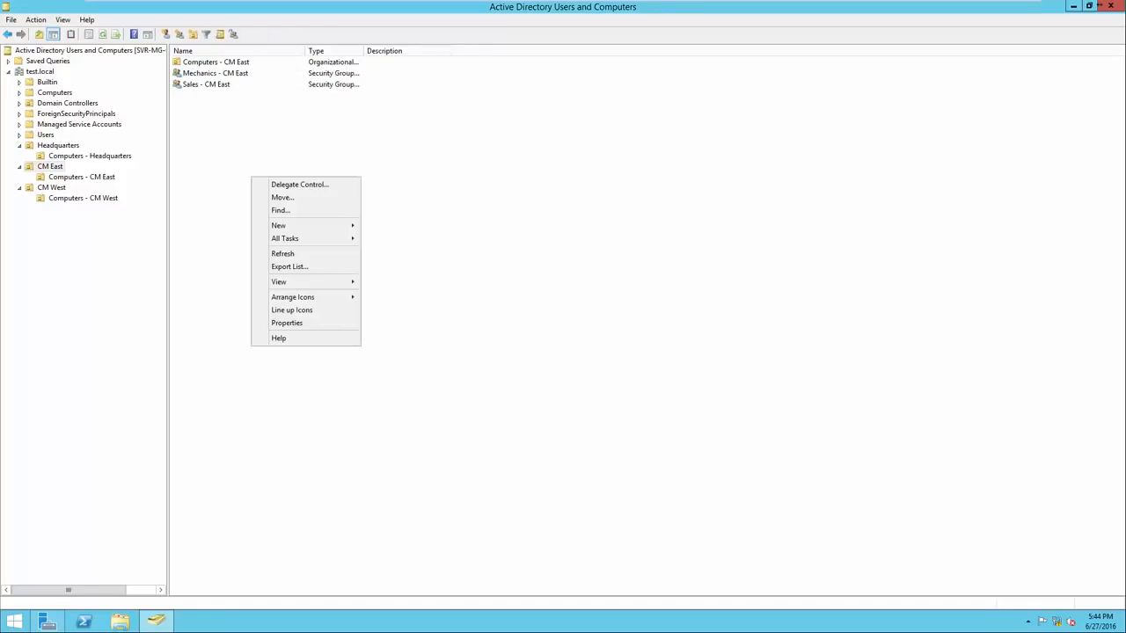
pyautogui.moveTo(276, 223)
pyautogui.click(387, 251)
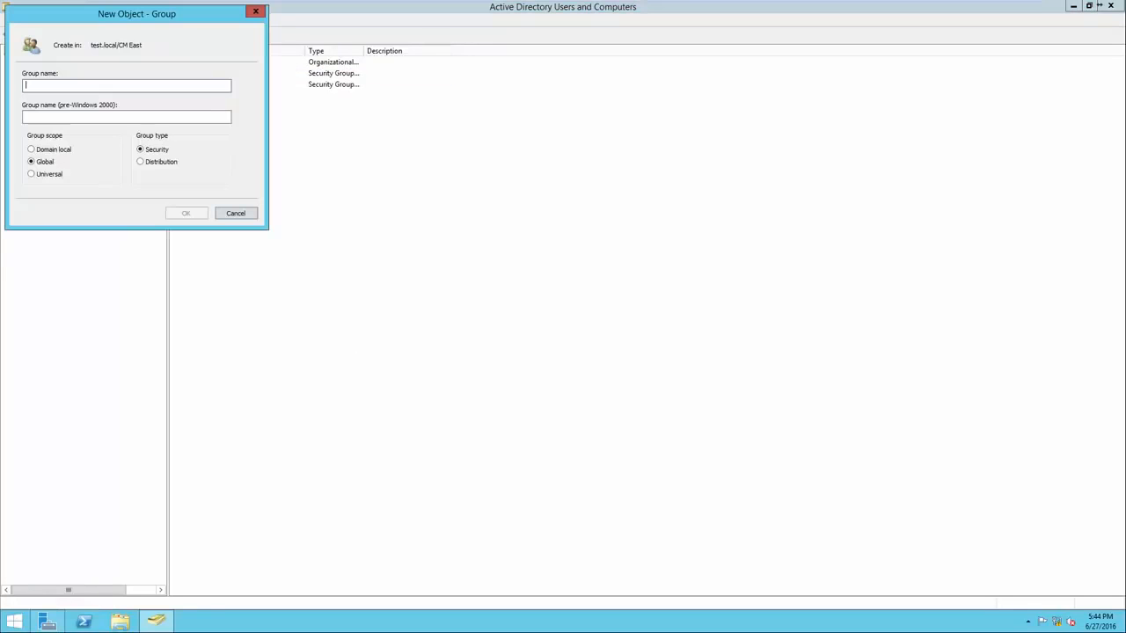
pyautogui.write('Management - ')
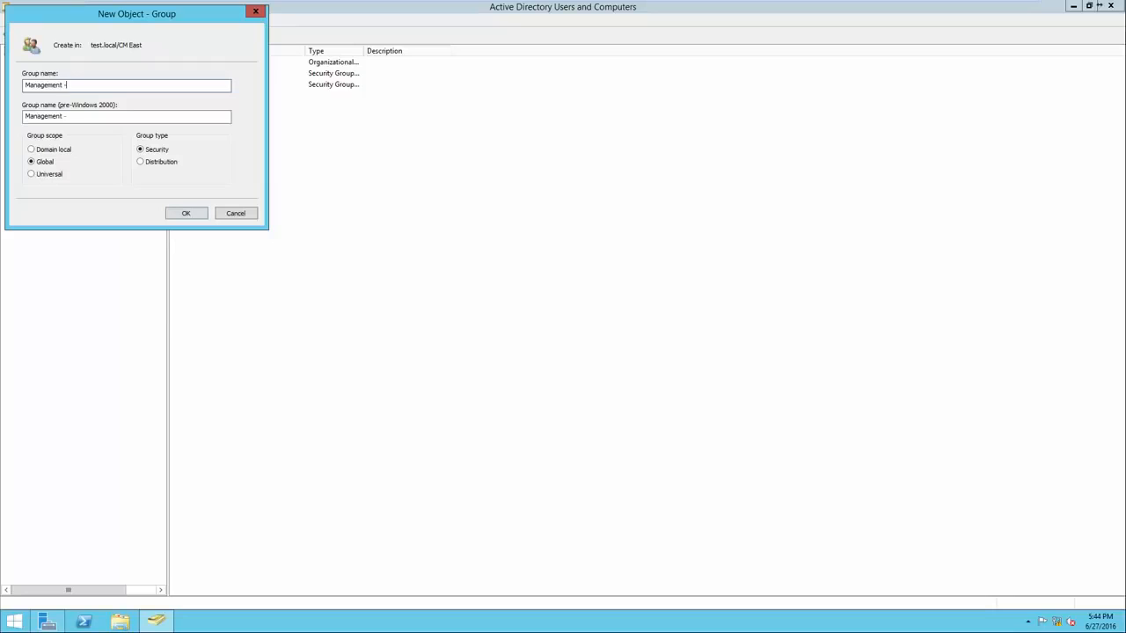
pyautogui.write('CM')
pyautogui.press('BackSpace')
pyautogui.press('BackSpace')
pyautogui.write('CM East')
pyautogui.press('Return')
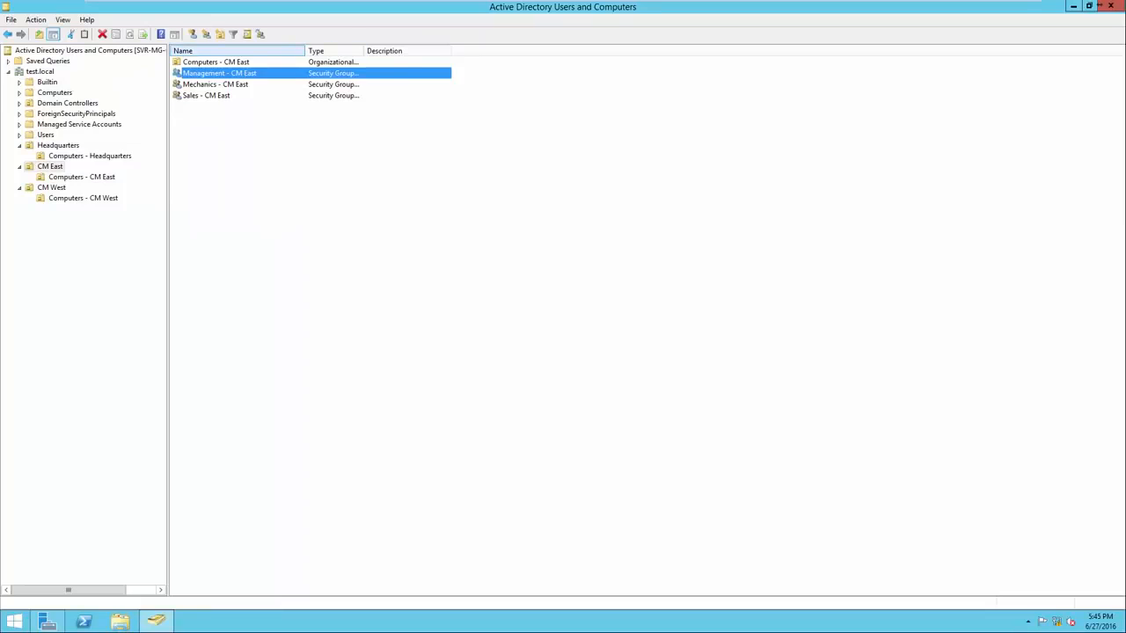
pyautogui.moveTo(304, 50); pyautogui.dragTo(346, 50)
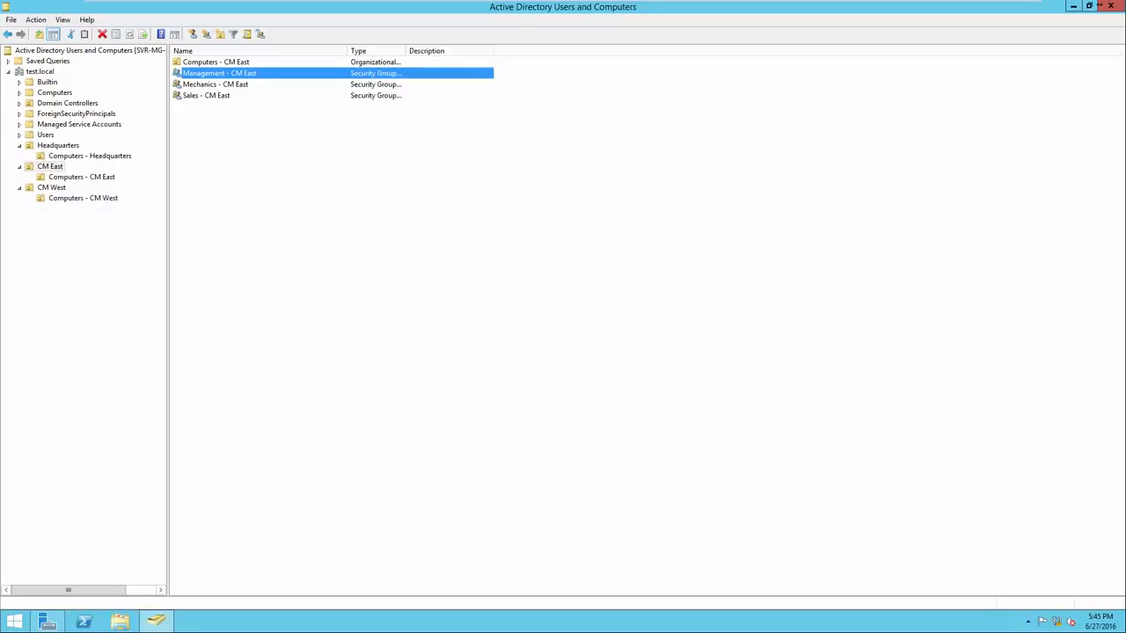
# Create global security groups named "Sales - CM West", "Mechanics - CM West" and "Management - CM West" in the CM West unit
pyautogui.click(51, 187)
pyautogui.rightClick(190, 164)
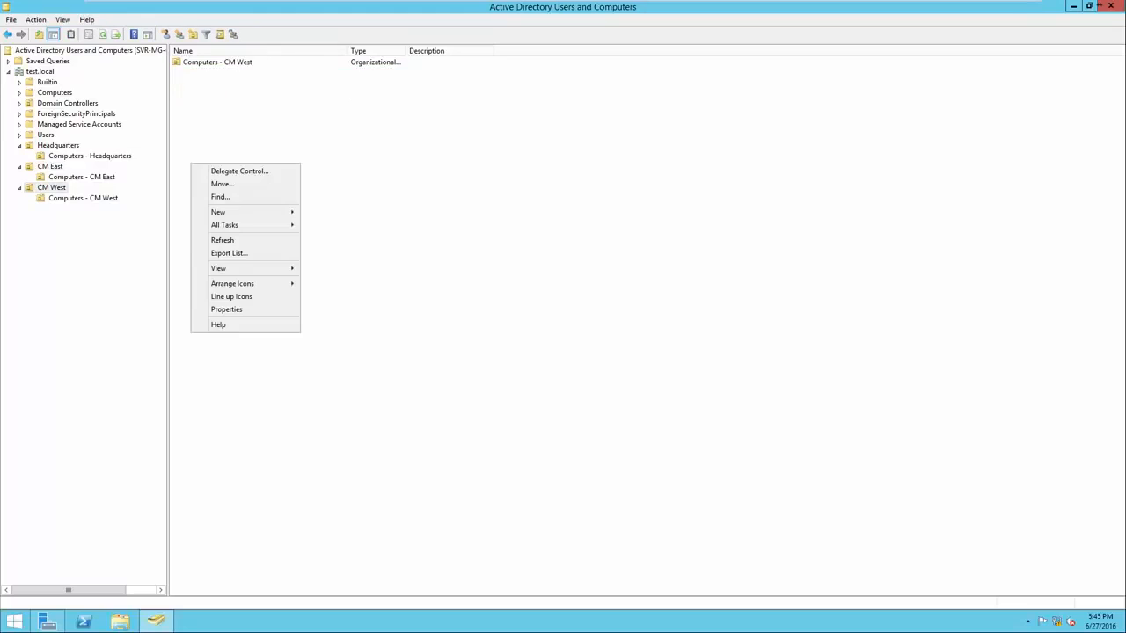
pyautogui.click(219, 212)
pyautogui.click(327, 237)
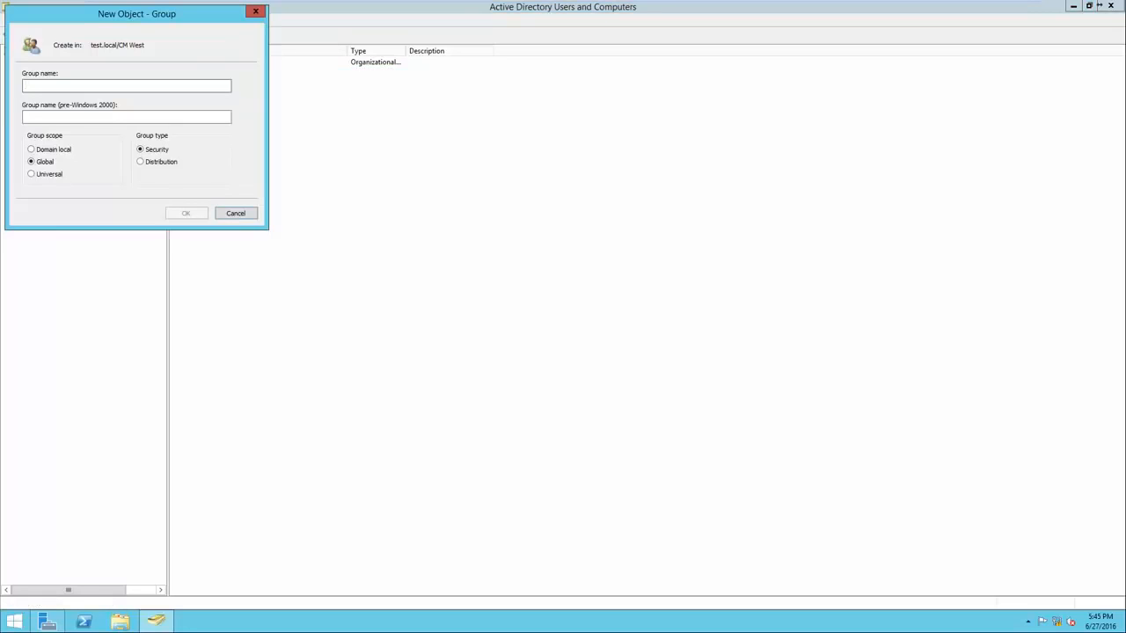
pyautogui.write('Lab 1')
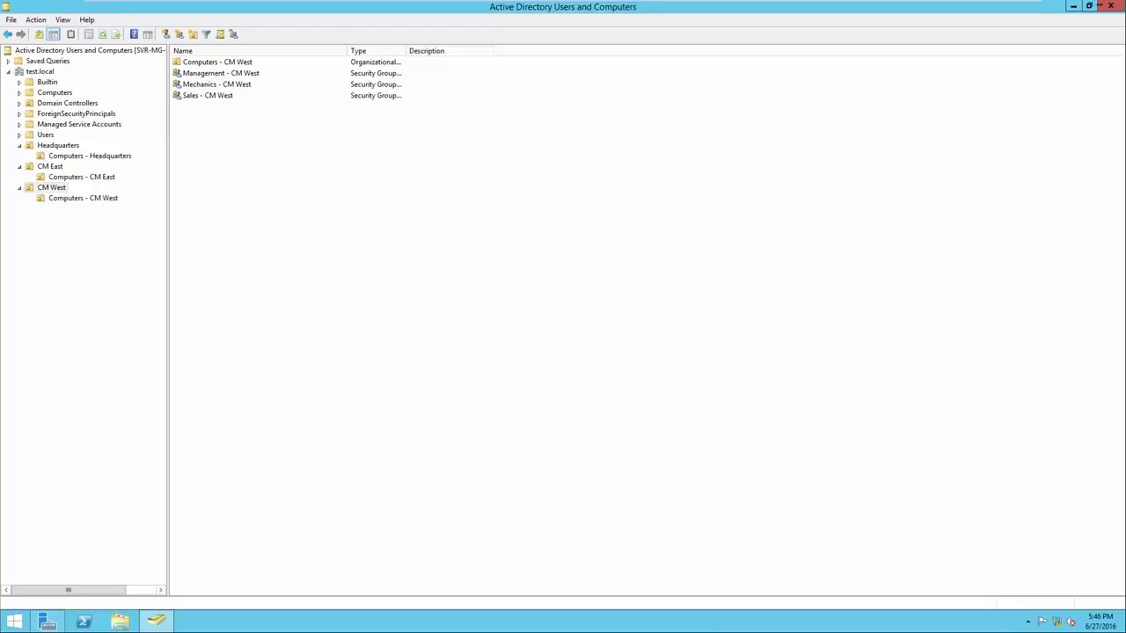
# Start a new user in the Headquarters unit and enter the first name, last name and logon name in the test.local domain
pyautogui.click(58, 145)
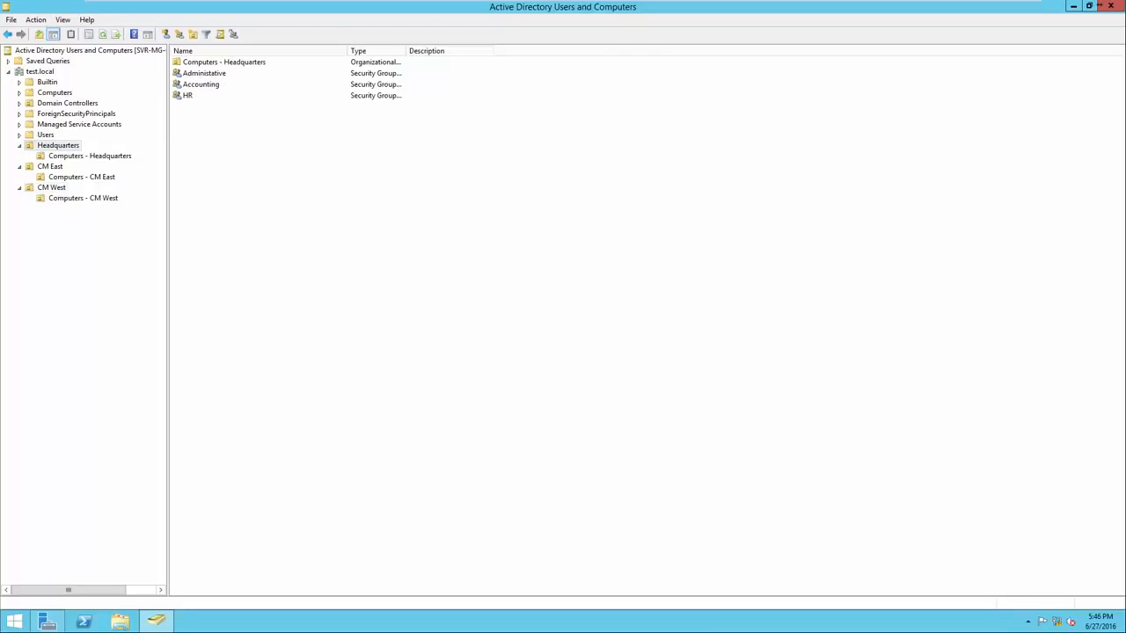
pyautogui.rightClick(228, 145)
pyautogui.moveTo(264, 193)
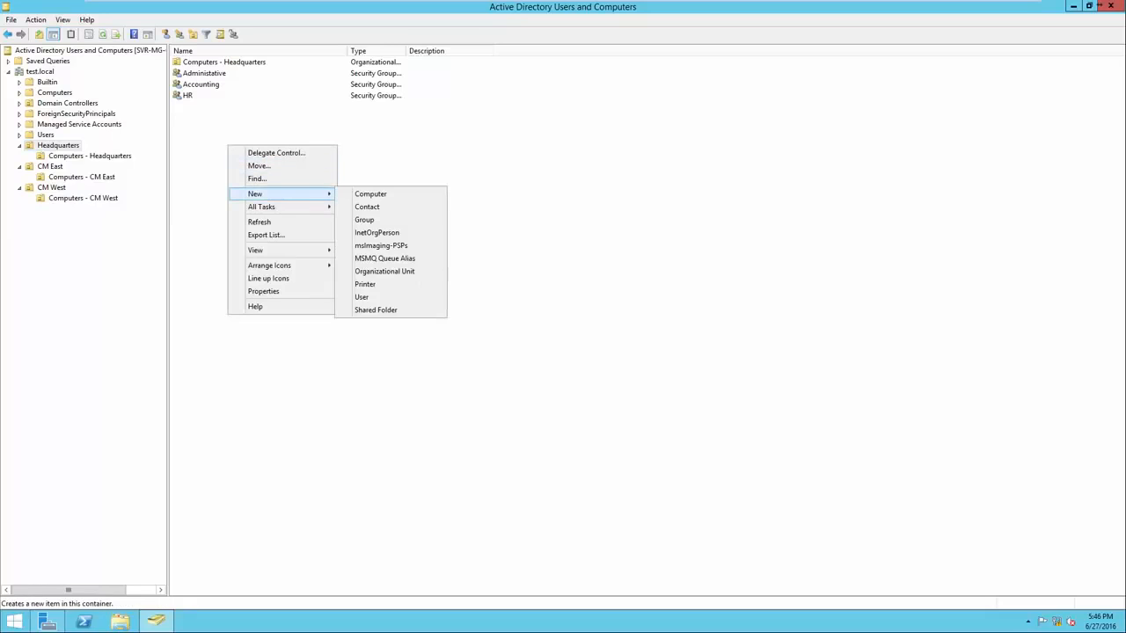
pyautogui.click(362, 296)
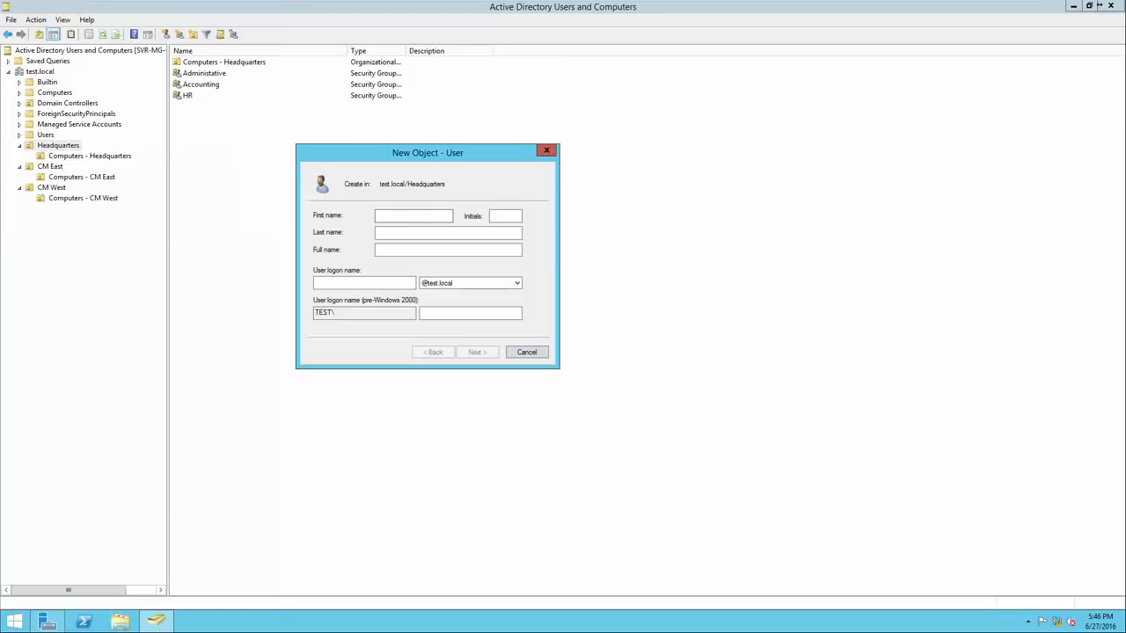
pyautogui.press('Tab')
pyautogui.press('Tab')
pyautogui.press('Tab')
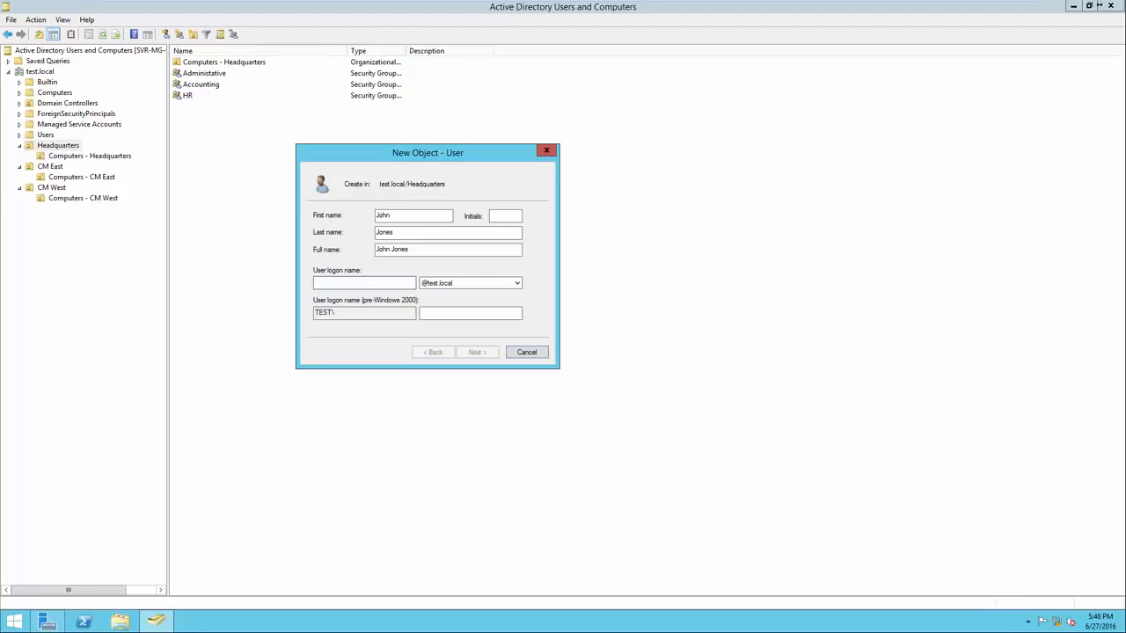
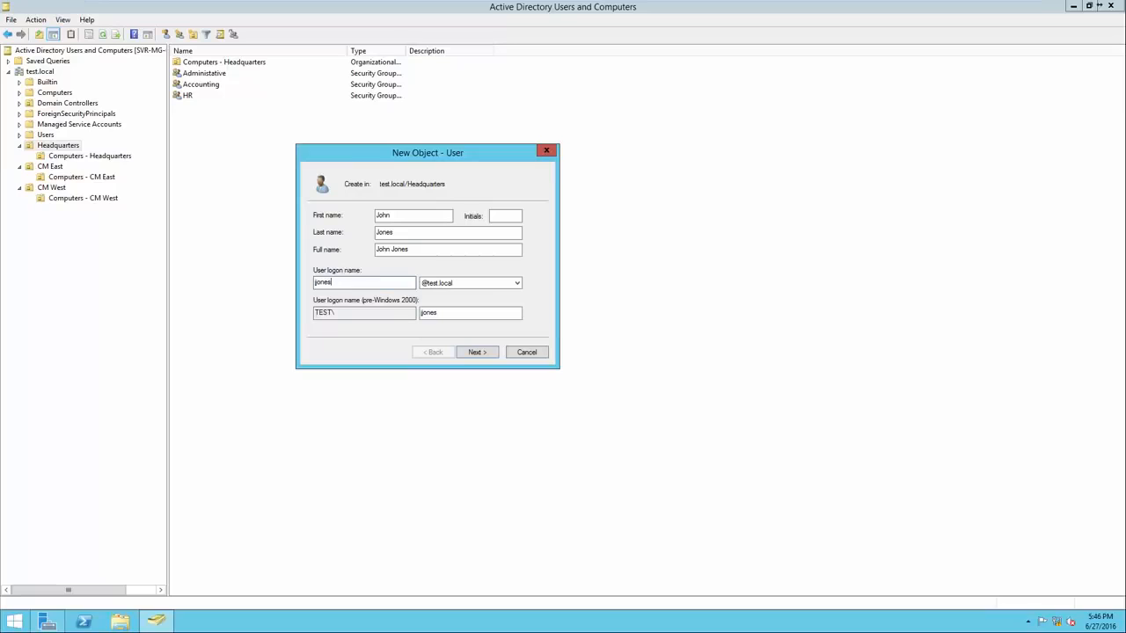
pyautogui.press('Return')
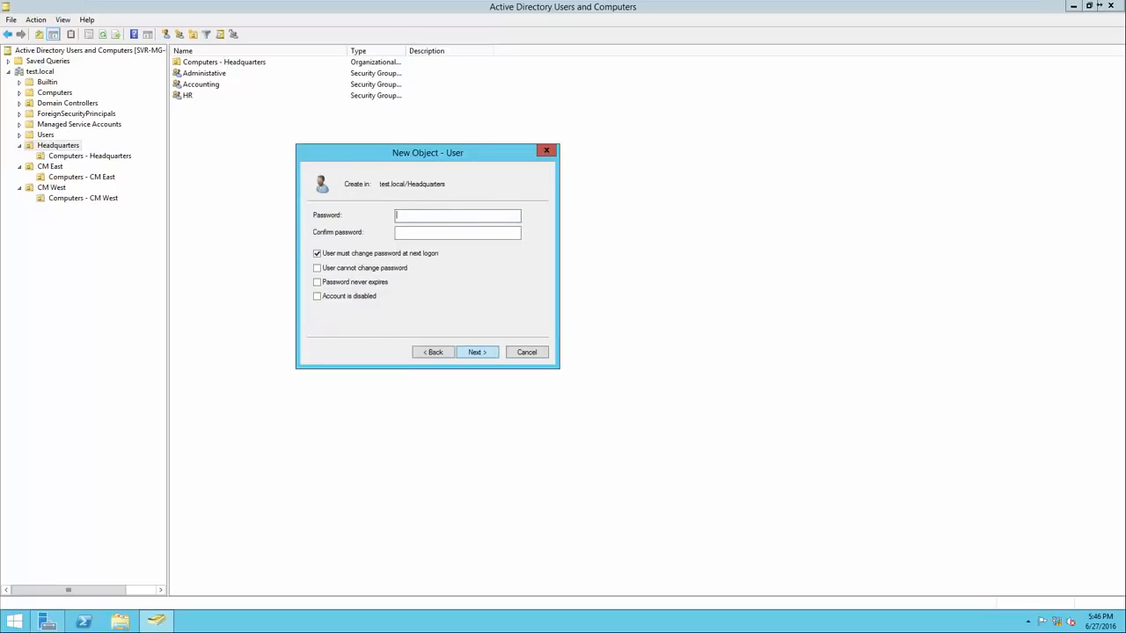
# Enter and confirm the new Headquarters user's password, keep the required password change at next logon, and finish creating the account
pyautogui.write('Pa$$w0rdPa$$w0rd')
pyautogui.moveTo(432, 233); pyautogui.dragTo(394, 233)
pyautogui.click(436, 233)
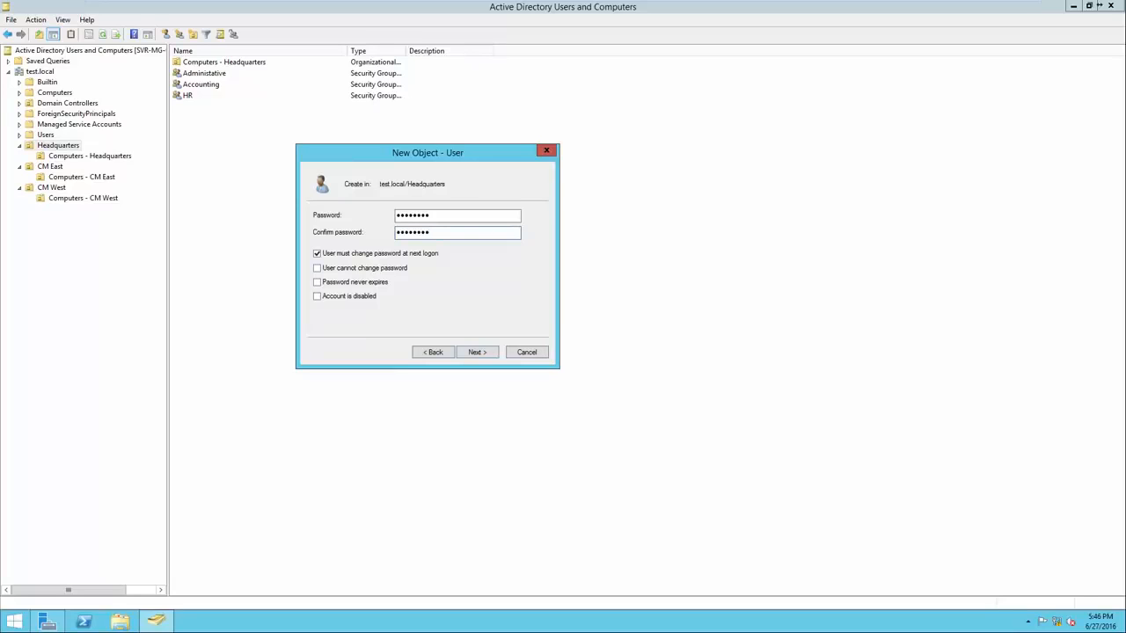
pyautogui.press('Return')
pyautogui.press('Return')
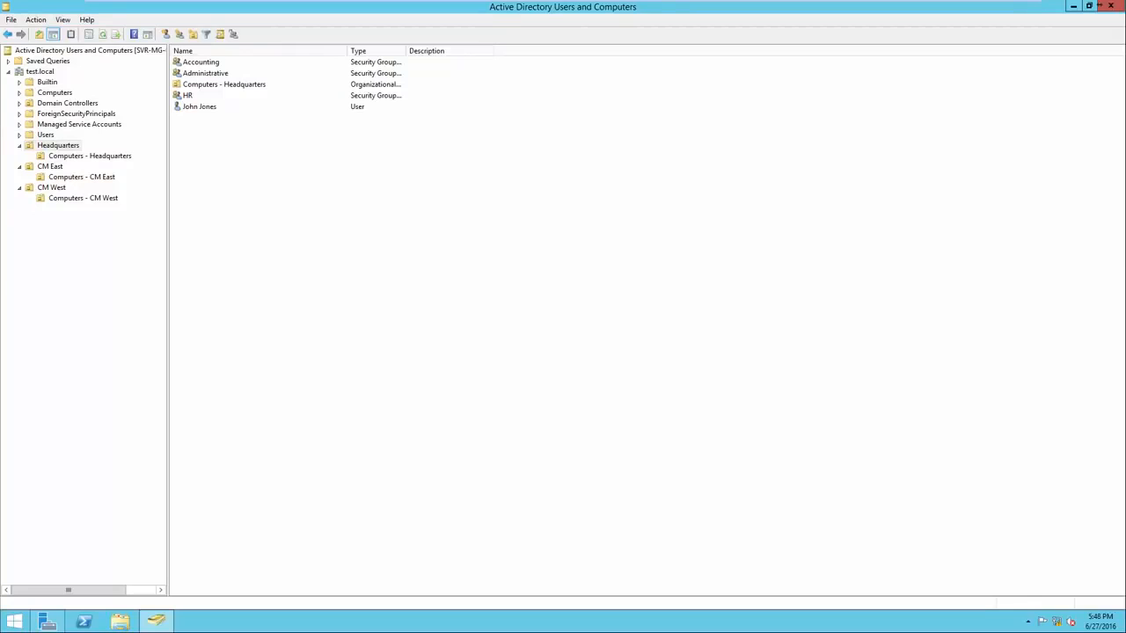
# Add the new Headquarters user to the Administrative group, checking the group name against the directory
pyautogui.click(199, 107)
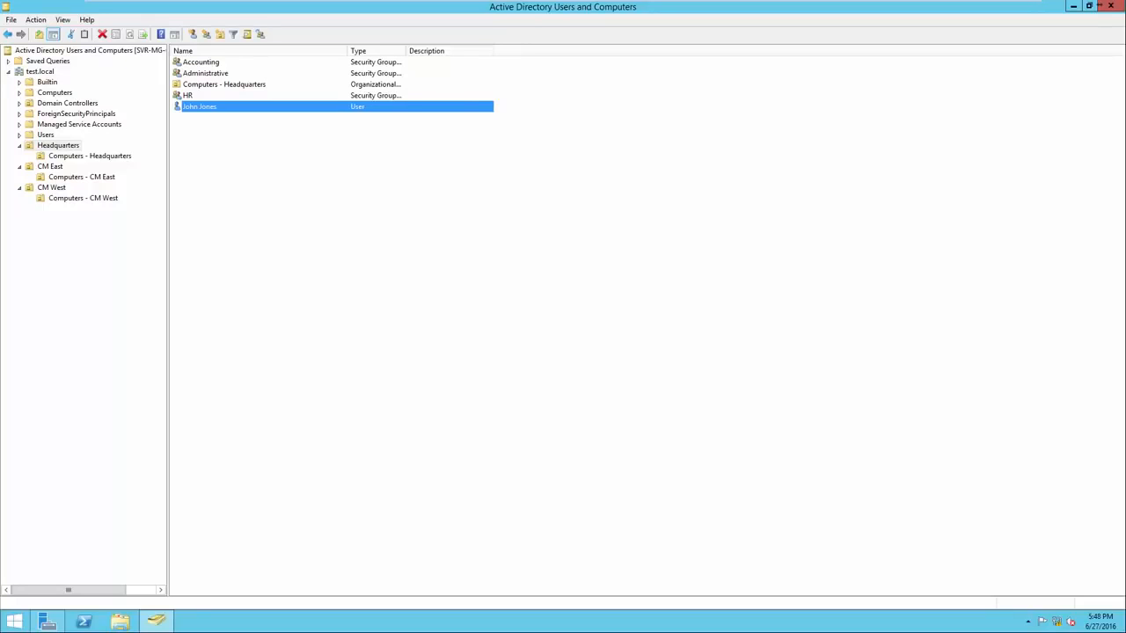
pyautogui.rightClick(243, 108)
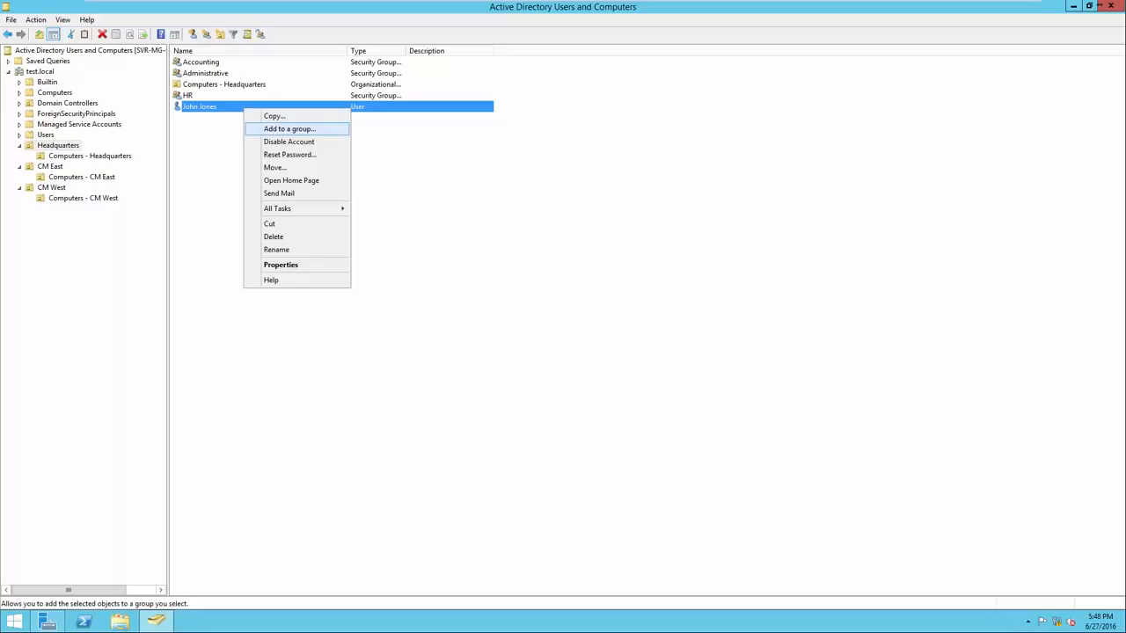
pyautogui.click(289, 129)
pyautogui.moveTo(128, 25); pyautogui.dragTo(514, 170)
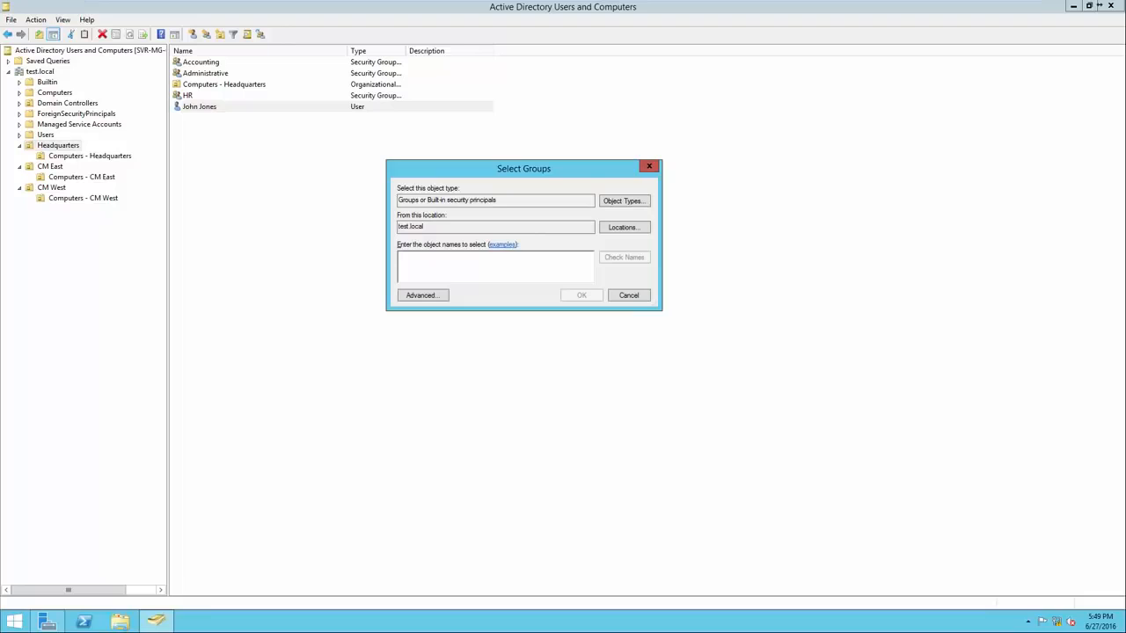
pyautogui.moveTo(595, 200); pyautogui.dragTo(397, 200)
pyautogui.moveTo(594, 226); pyautogui.dragTo(398, 226)
pyautogui.click(424, 227)
pyautogui.write('Administrative')
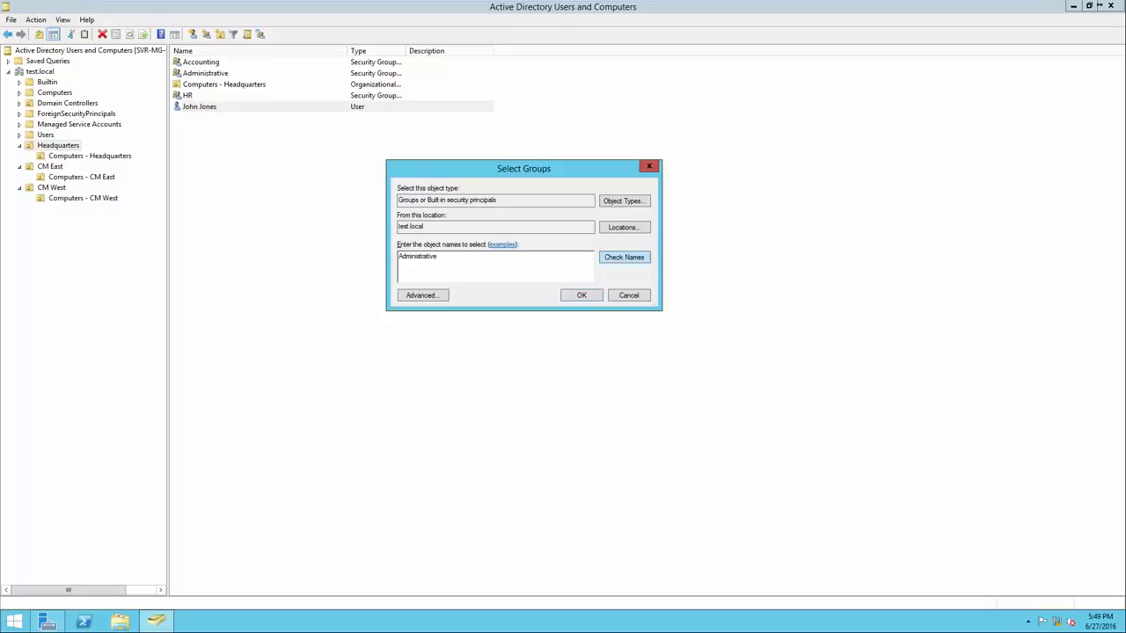
pyautogui.click(624, 258)
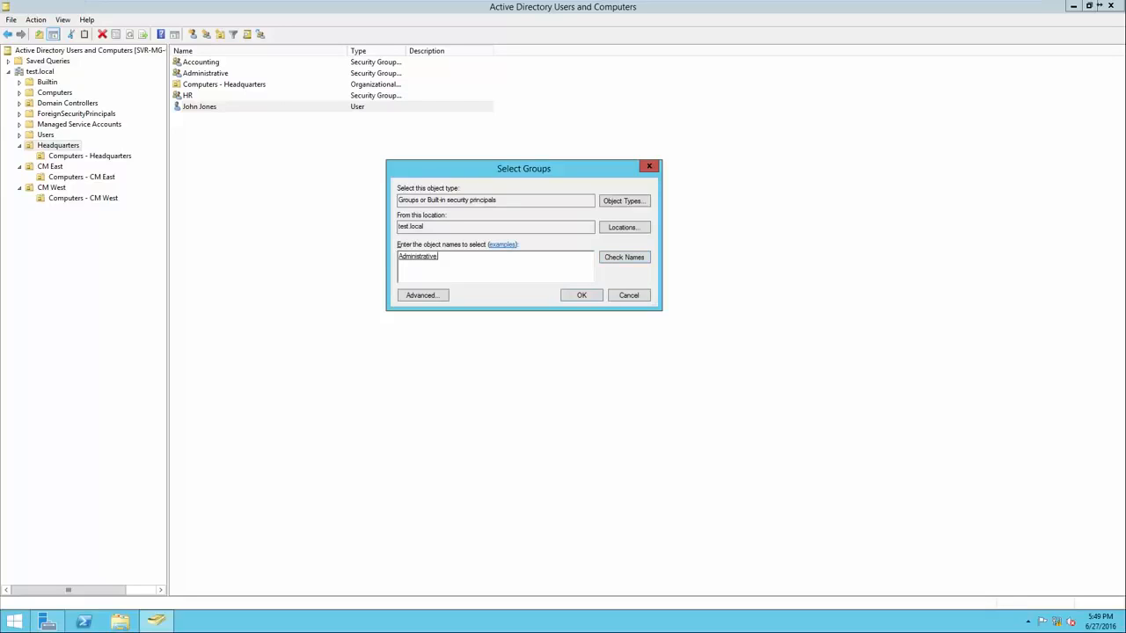
pyautogui.click(429, 257)
pyautogui.click(439, 257)
pyautogui.press('Return')
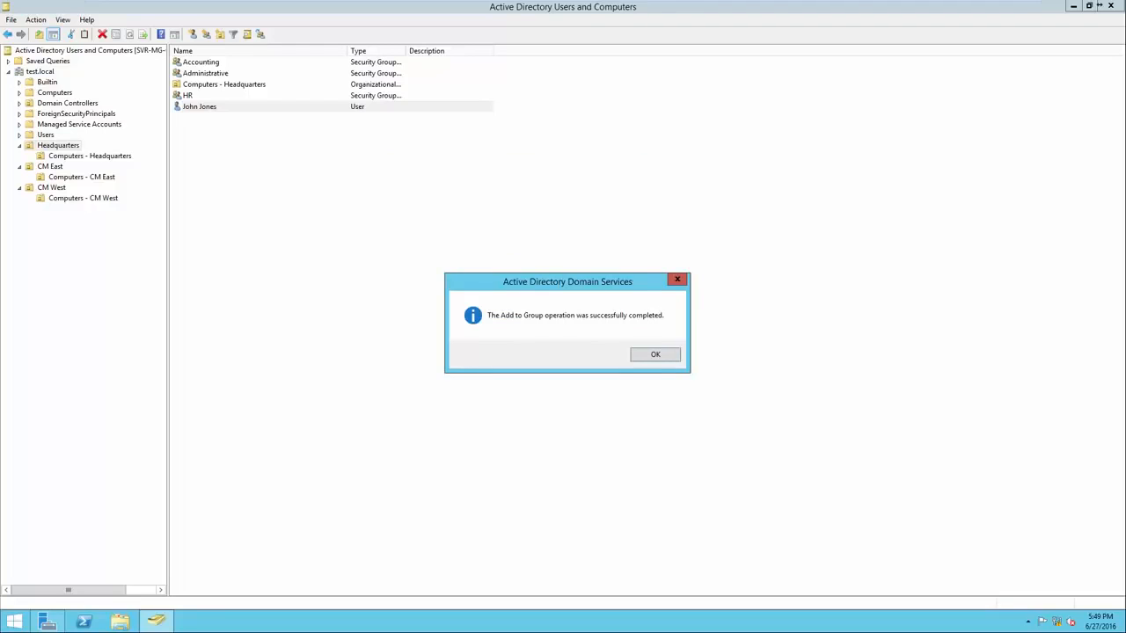
pyautogui.press('Return')
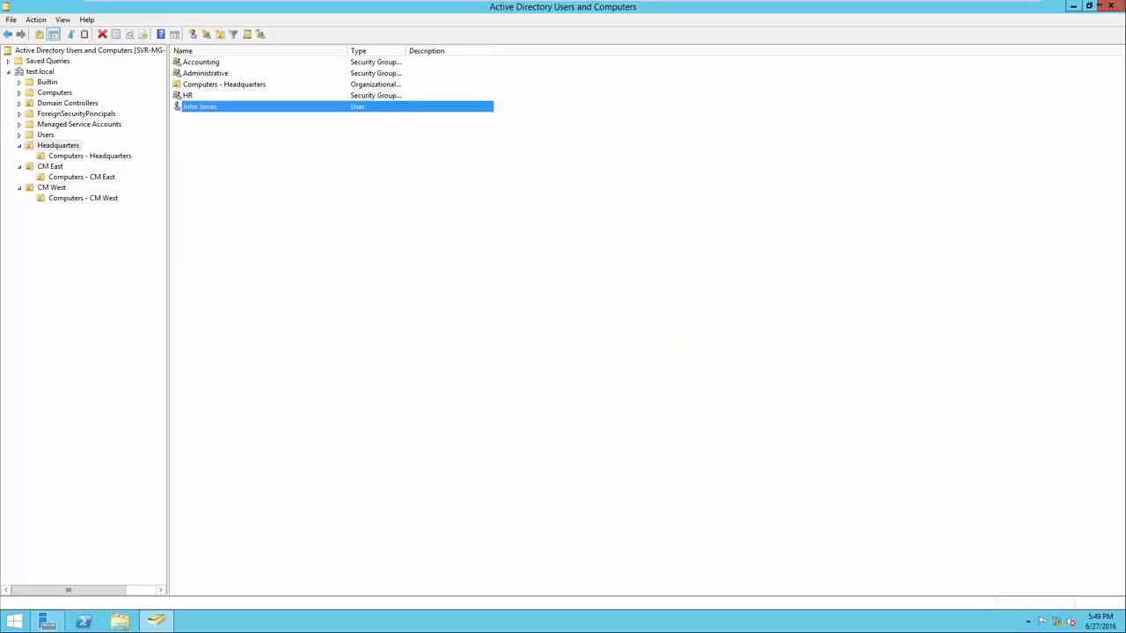
# Examine the member list in the Administrative group's properties
pyautogui.rightClick(216, 75)
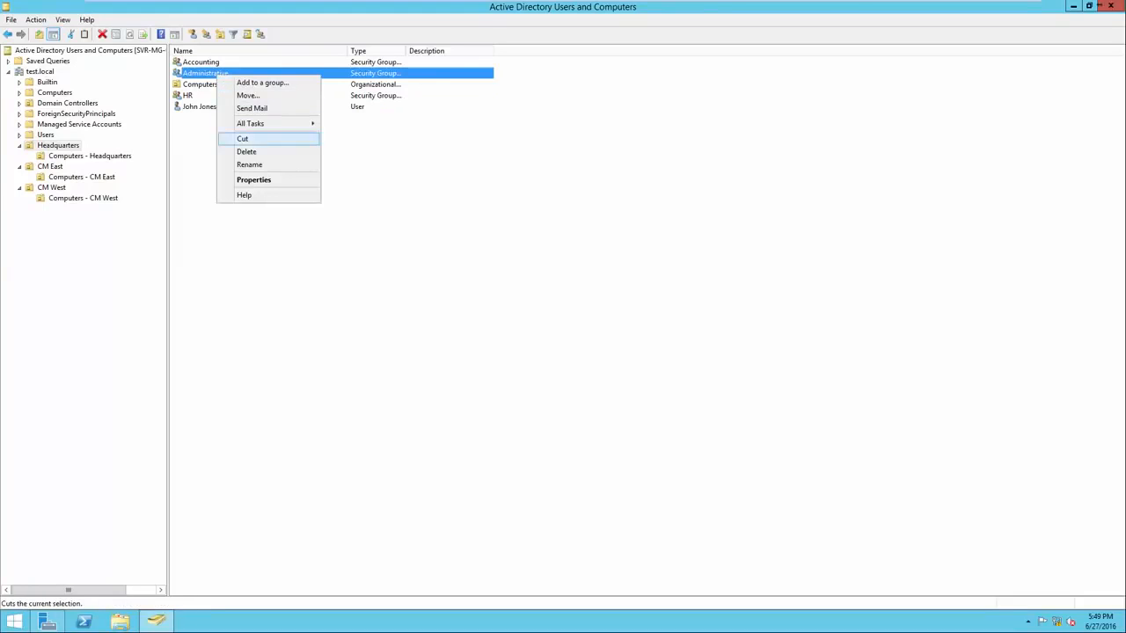
pyautogui.click(254, 180)
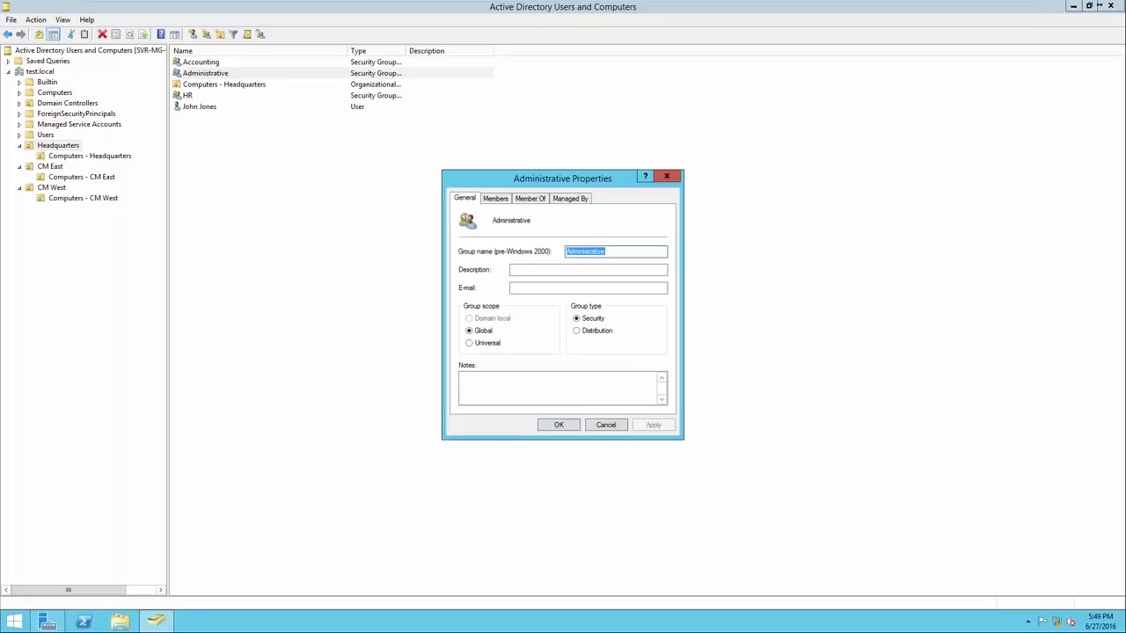
pyautogui.click(496, 199)
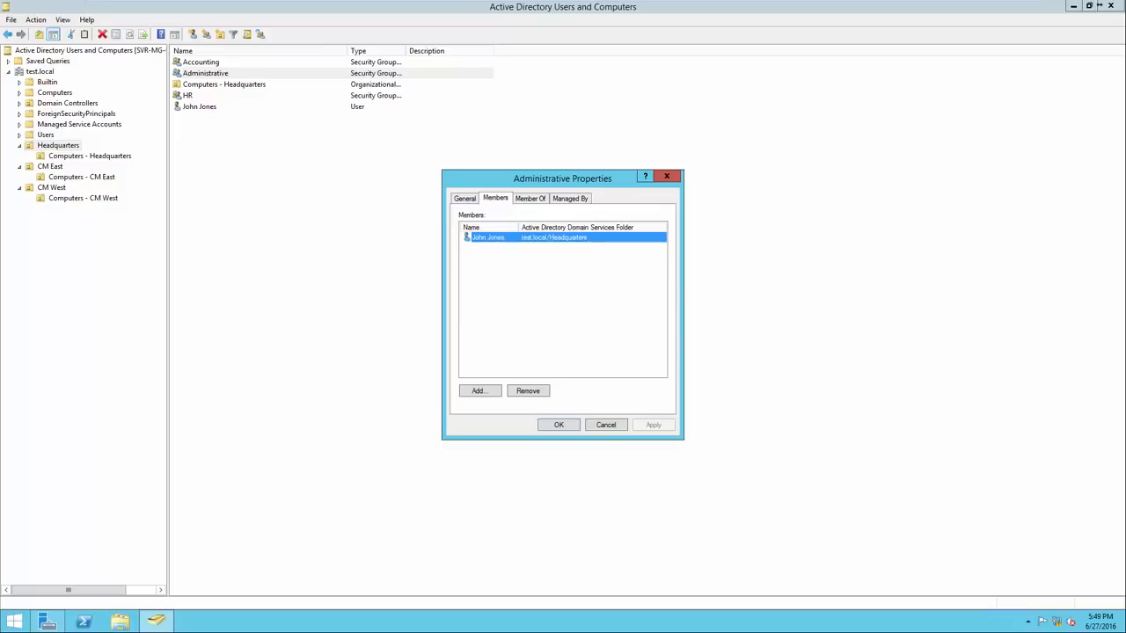
pyautogui.click(559, 425)
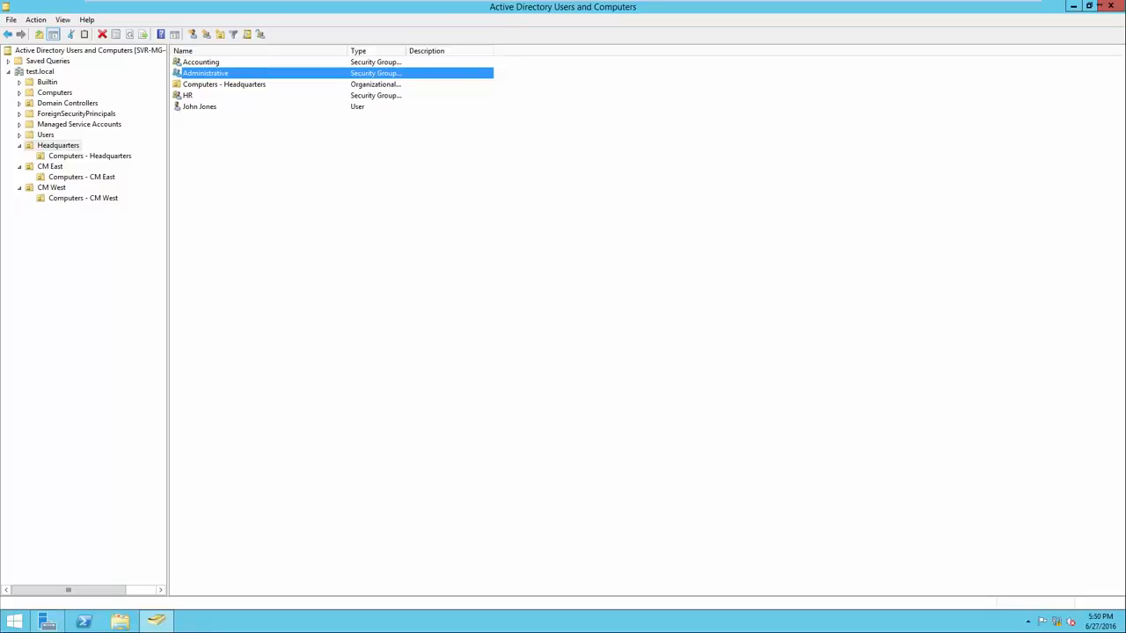
pyautogui.click(200, 106)
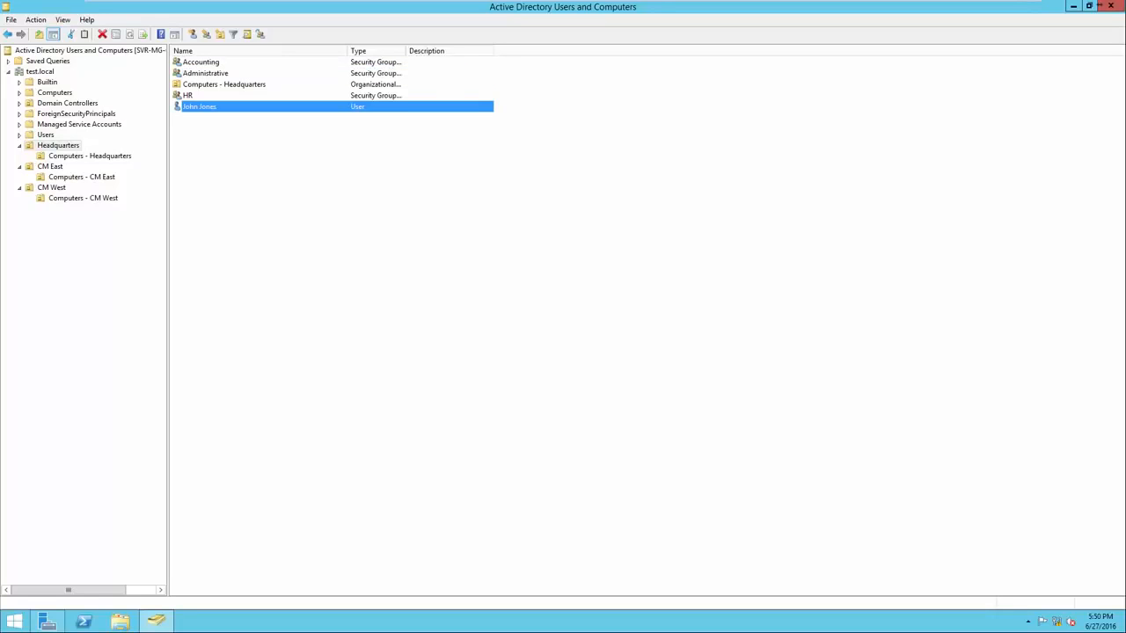
pyautogui.click(206, 73)
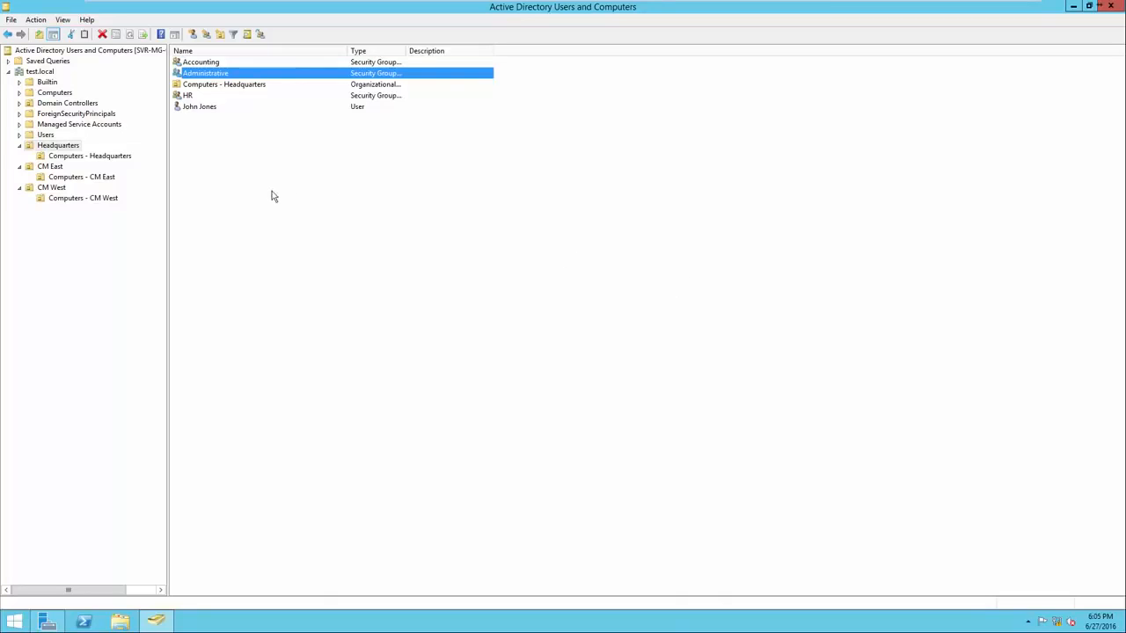
# Start a new user in the CM East unit and enter the first name, last name and logon name in the test.local domain
pyautogui.click(50, 167)
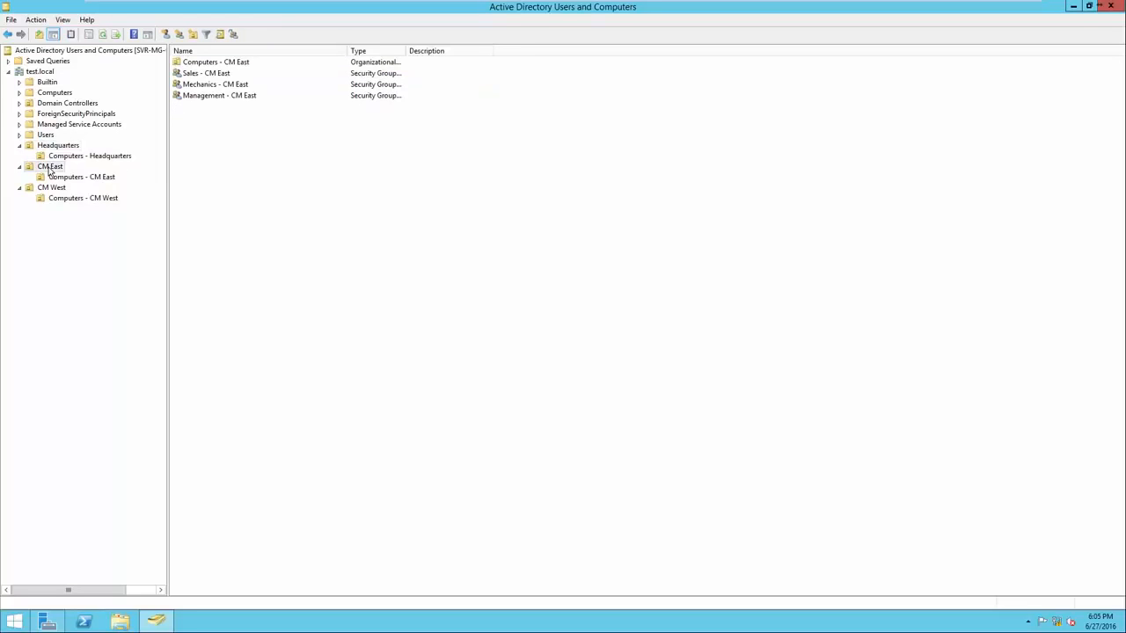
pyautogui.rightClick(203, 170)
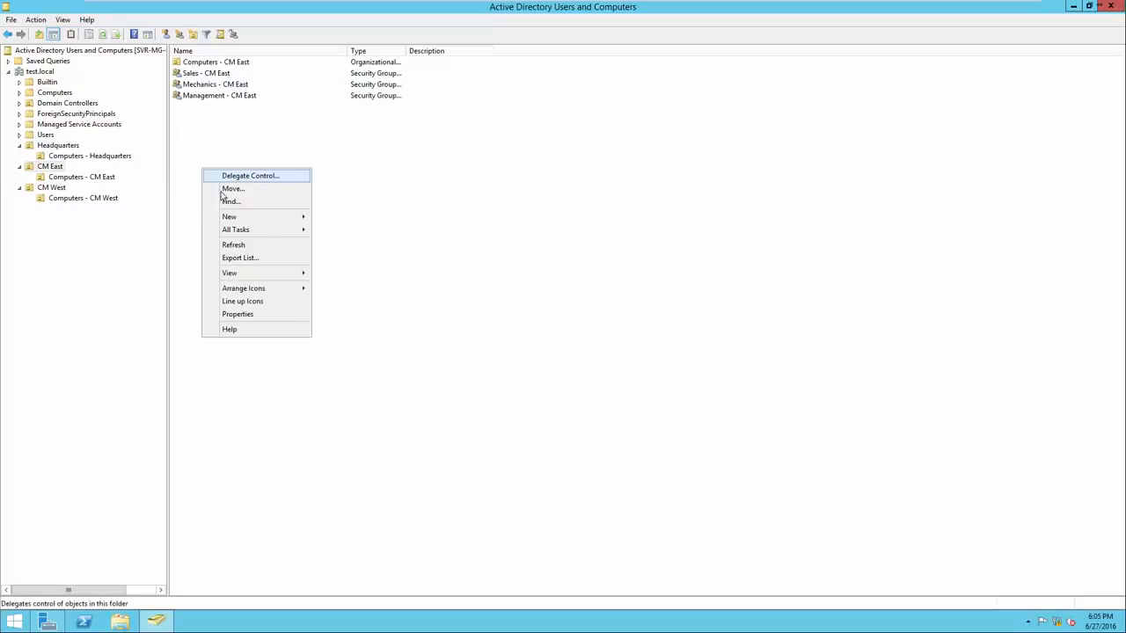
pyautogui.moveTo(227, 217)
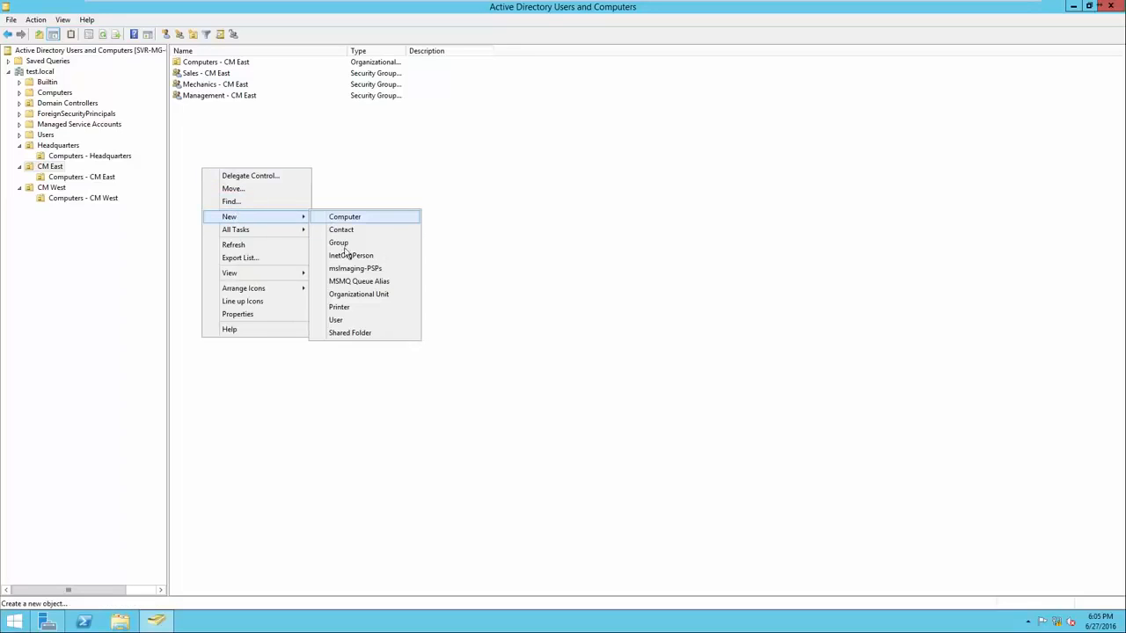
pyautogui.click(354, 322)
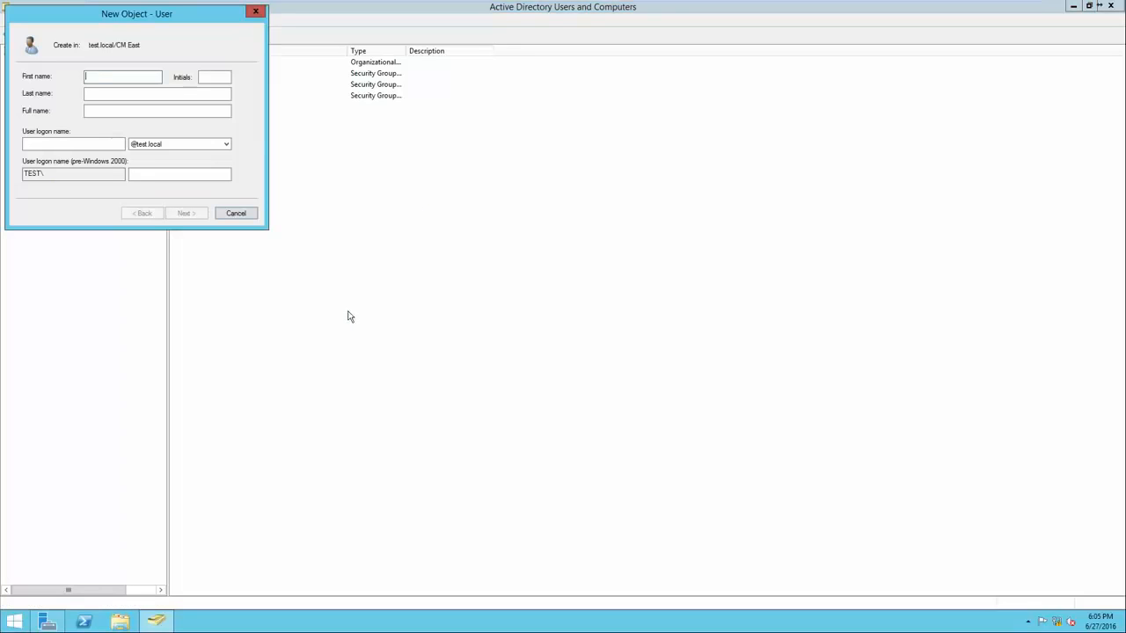
pyautogui.moveTo(143, 14); pyautogui.dragTo(499, 191)
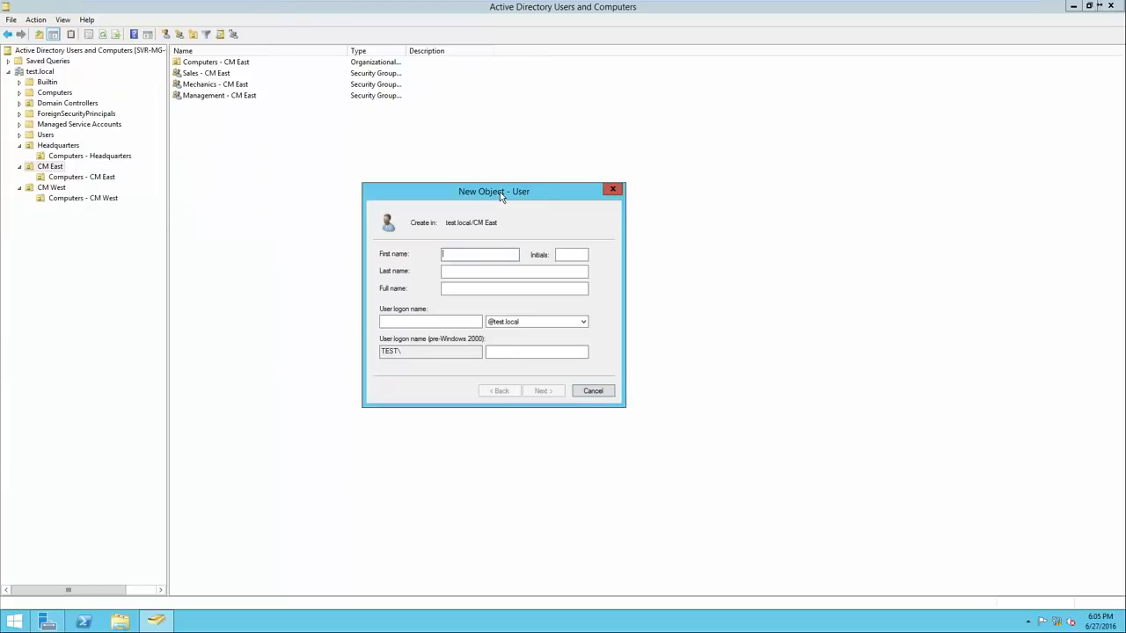
pyautogui.press('Tab')
pyautogui.click(410, 322)
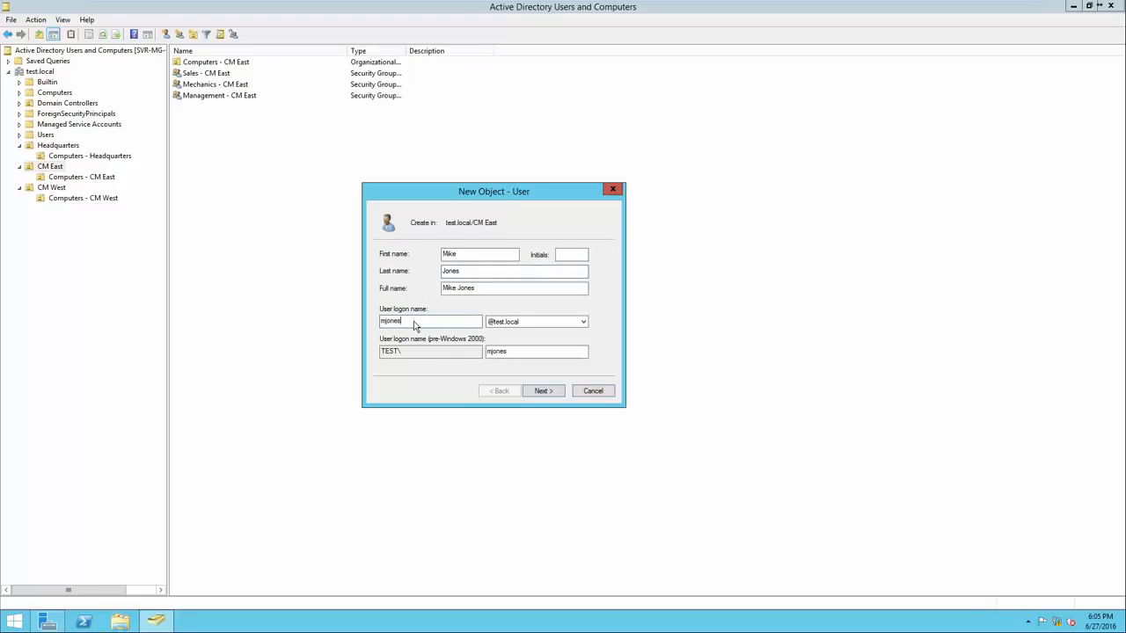
pyautogui.click(540, 391)
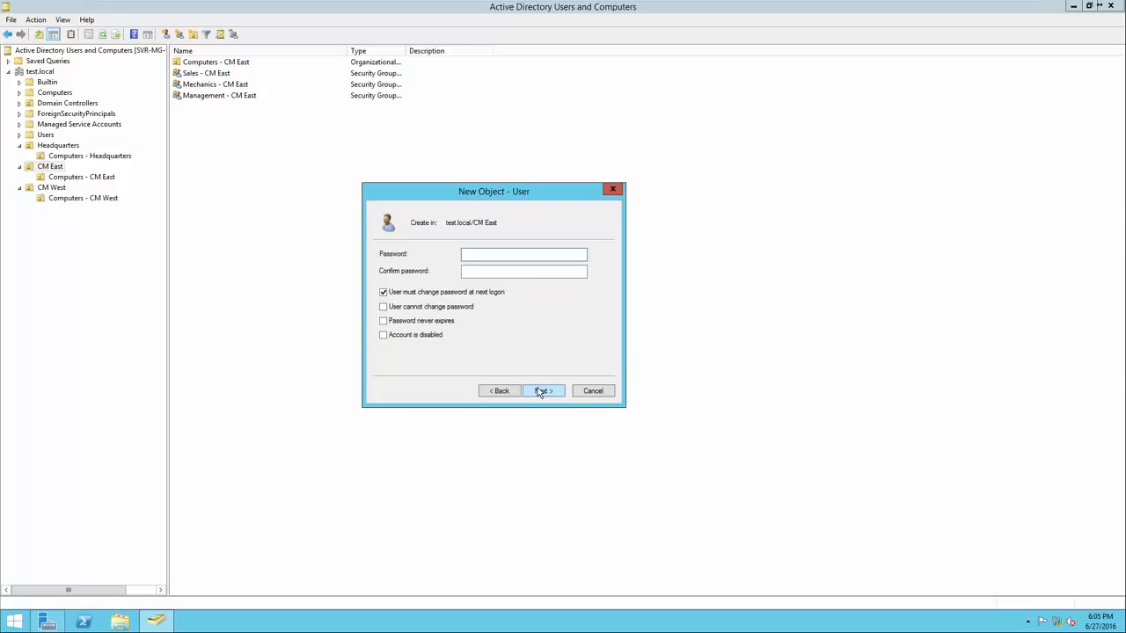
# Enter and confirm the new CM East user's password, keep the required password change at next logon, and finish creating the account
pyautogui.write('Pa$$w0rd')
pyautogui.press('Tab')
pyautogui.write('Pa')
pyautogui.press('BackSpace')
pyautogui.press('BackSpace')
pyautogui.write('Pa$$w0rd')
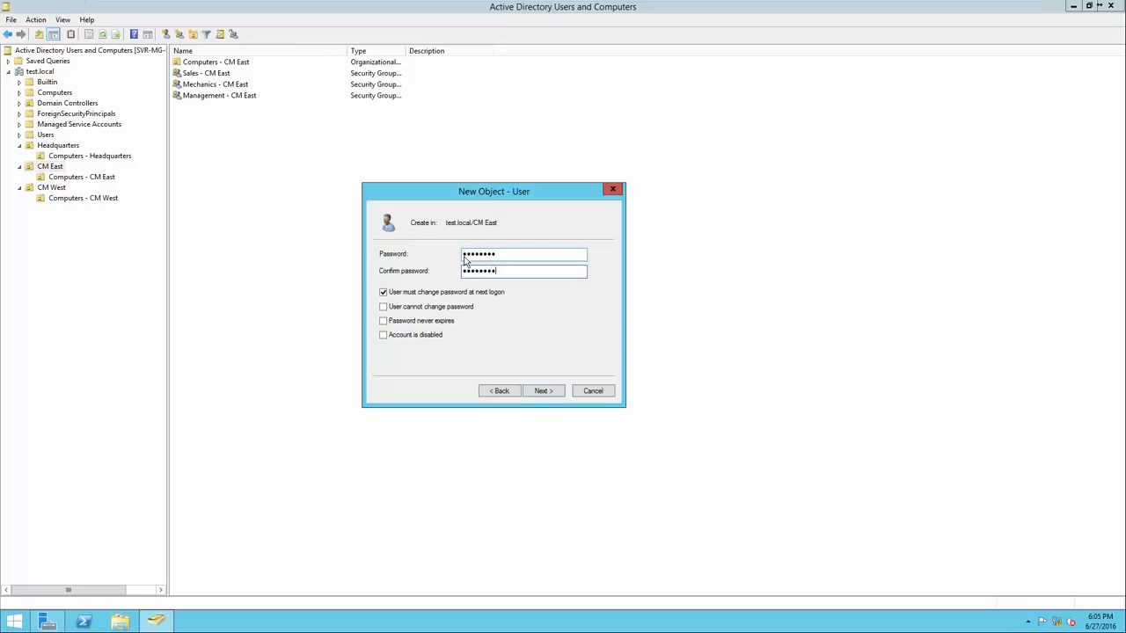
pyautogui.click(542, 390)
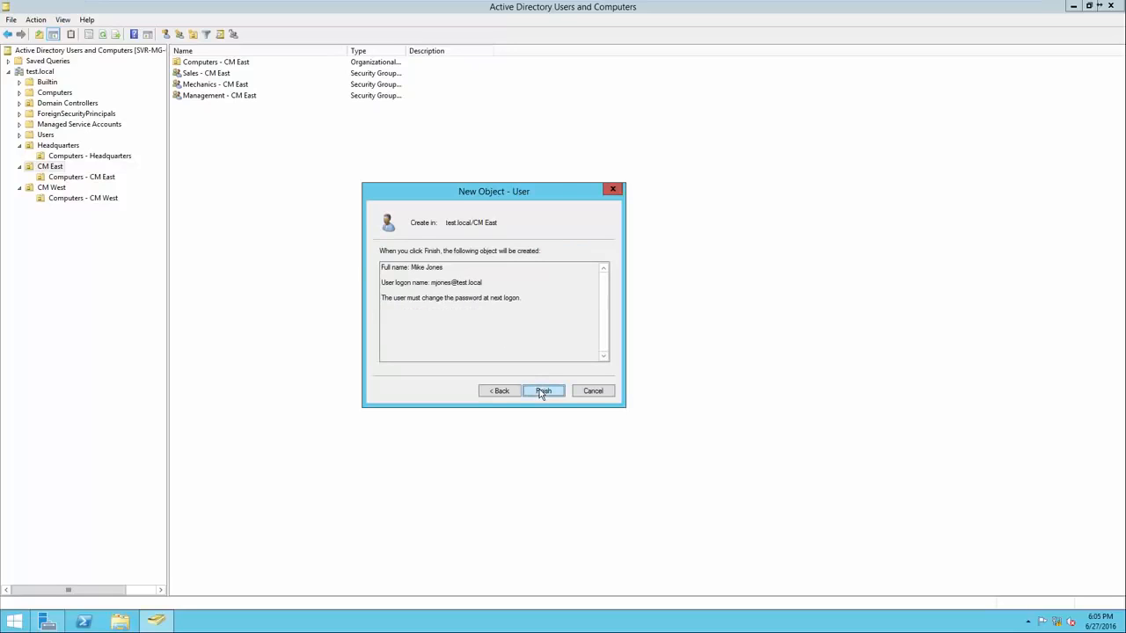
pyautogui.click(543, 391)
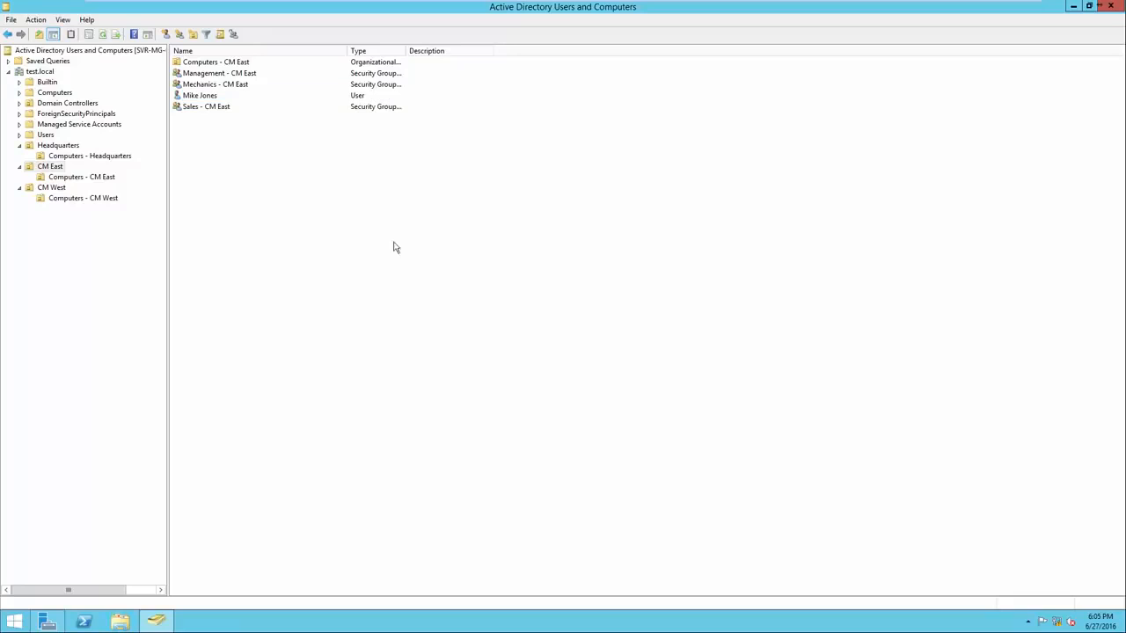
# Add the new CM East user to the Mechanics - CM East group, picking it from the directory matches for "Mechanics"
pyautogui.click(216, 97)
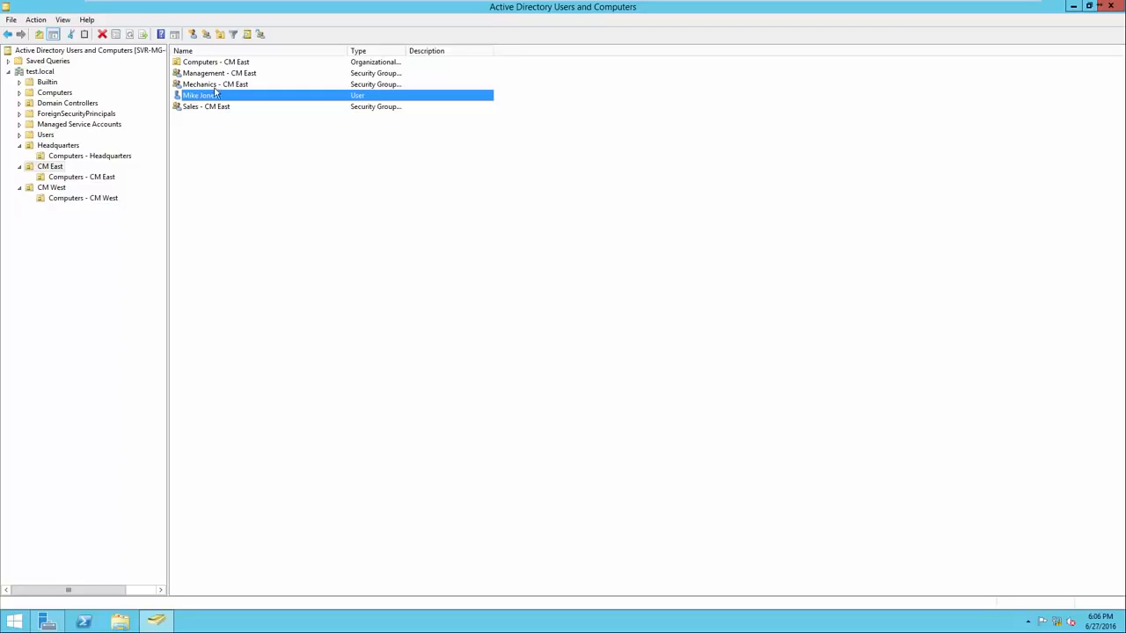
pyautogui.rightClick(213, 100)
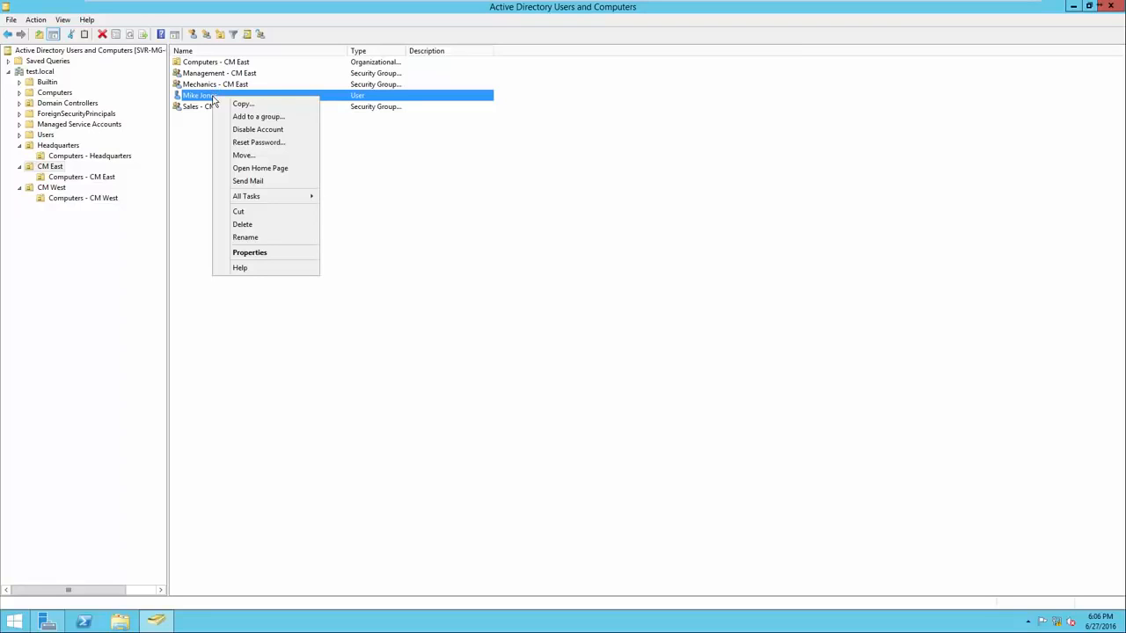
pyautogui.click(225, 118)
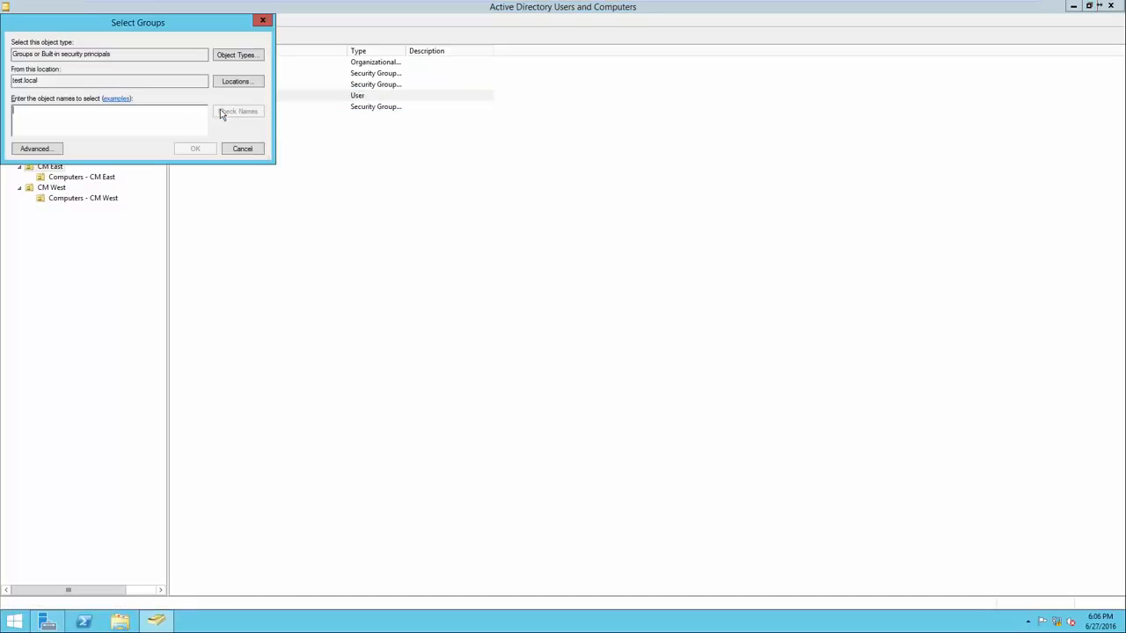
pyautogui.moveTo(155, 24); pyautogui.dragTo(438, 175)
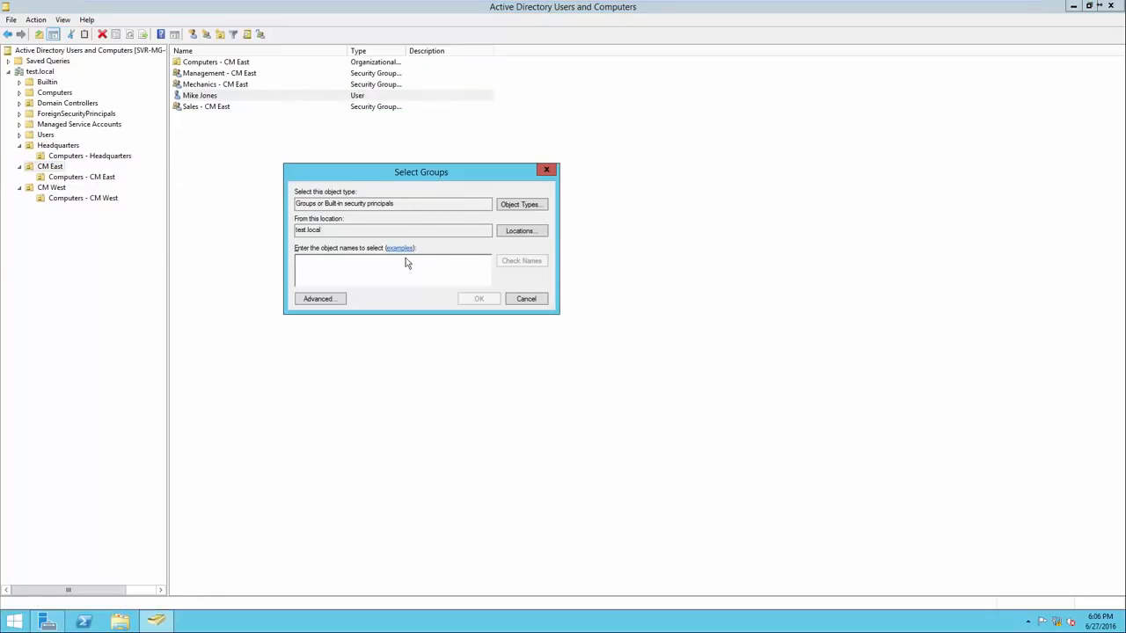
pyautogui.write('Mechanics')
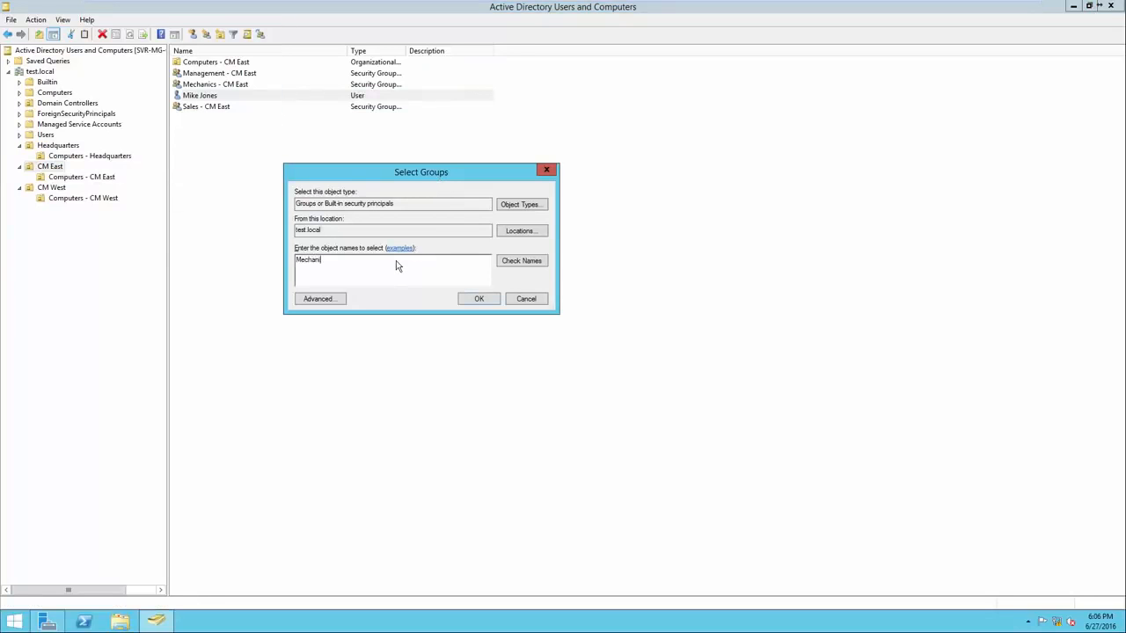
pyautogui.click(518, 261)
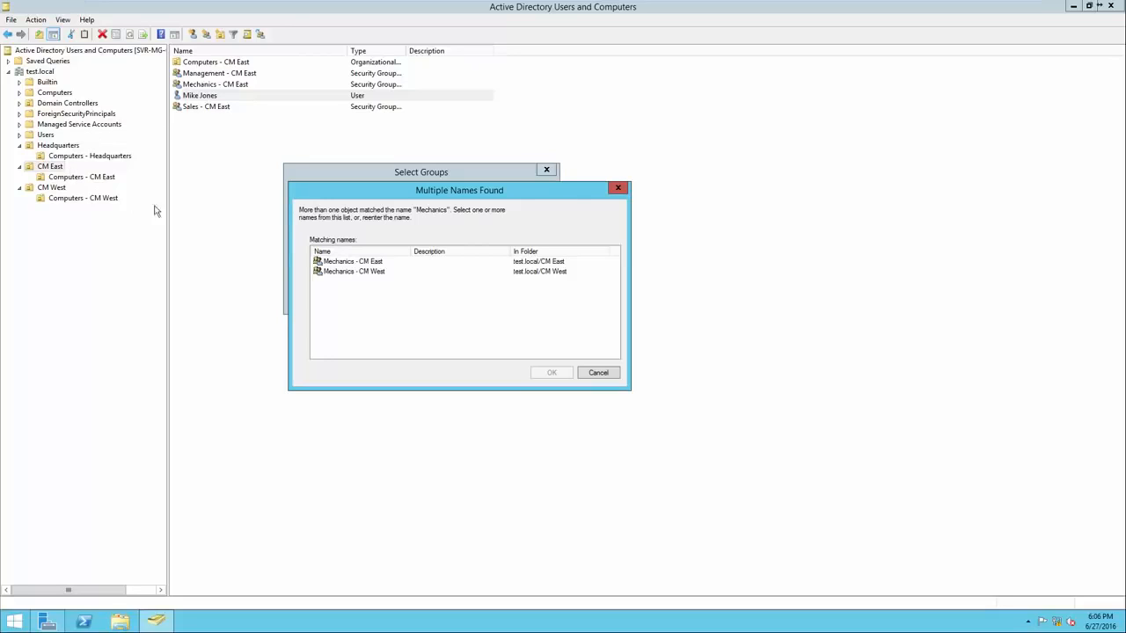
pyautogui.click(355, 263)
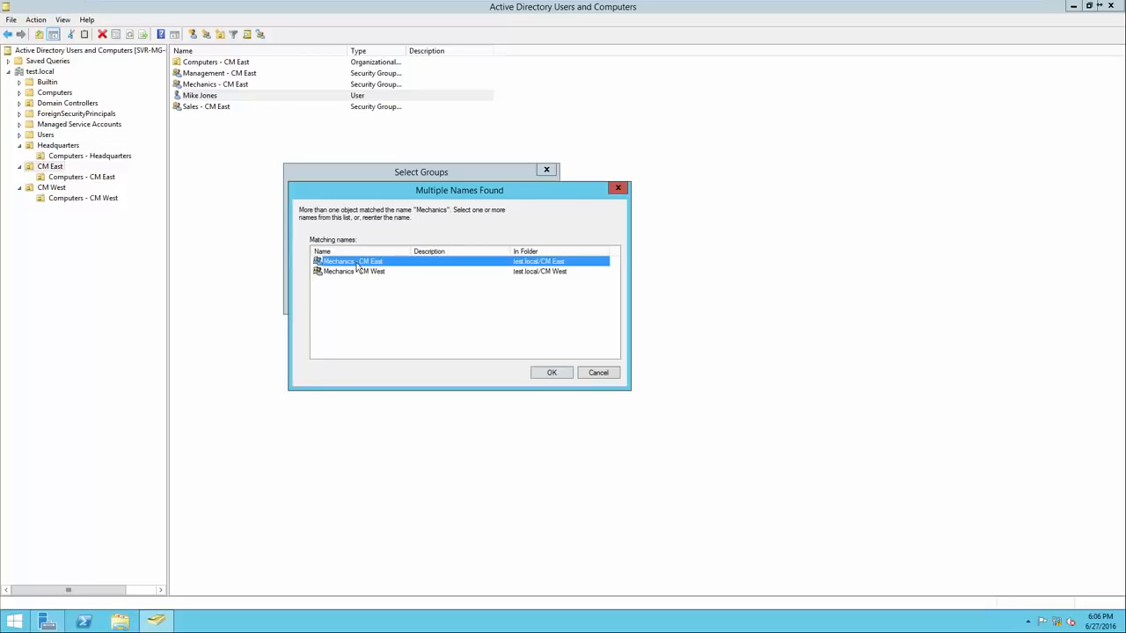
pyautogui.click(545, 375)
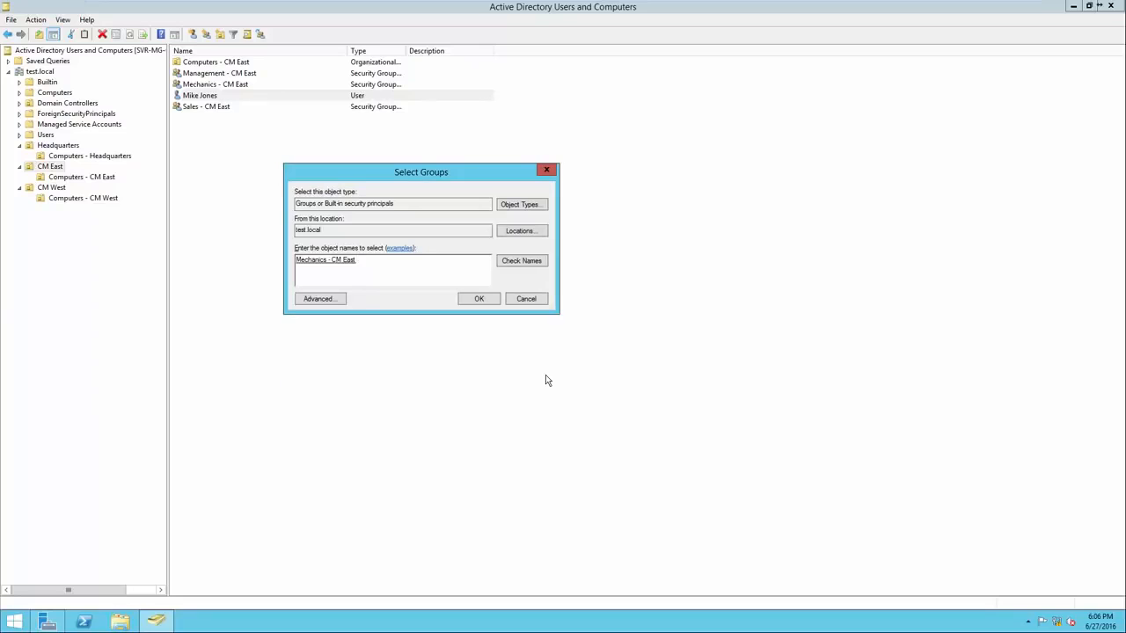
pyautogui.click(480, 299)
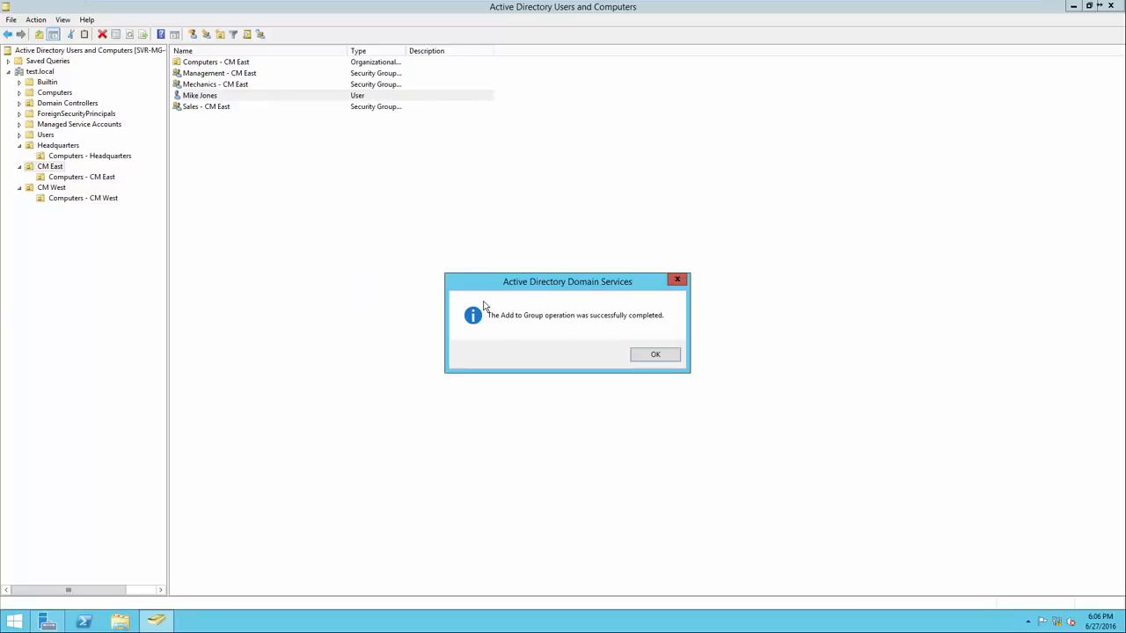
pyautogui.click(653, 355)
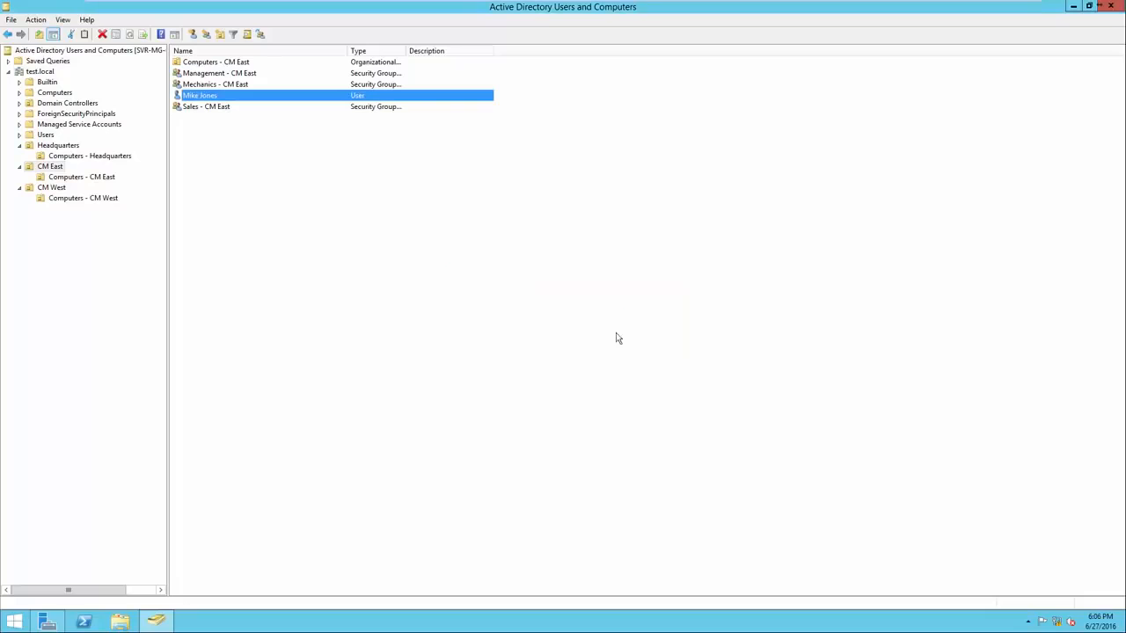
# Examine the member list in the Mechanics - CM East group's properties
pyautogui.rightClick(251, 86)
pyautogui.click(310, 192)
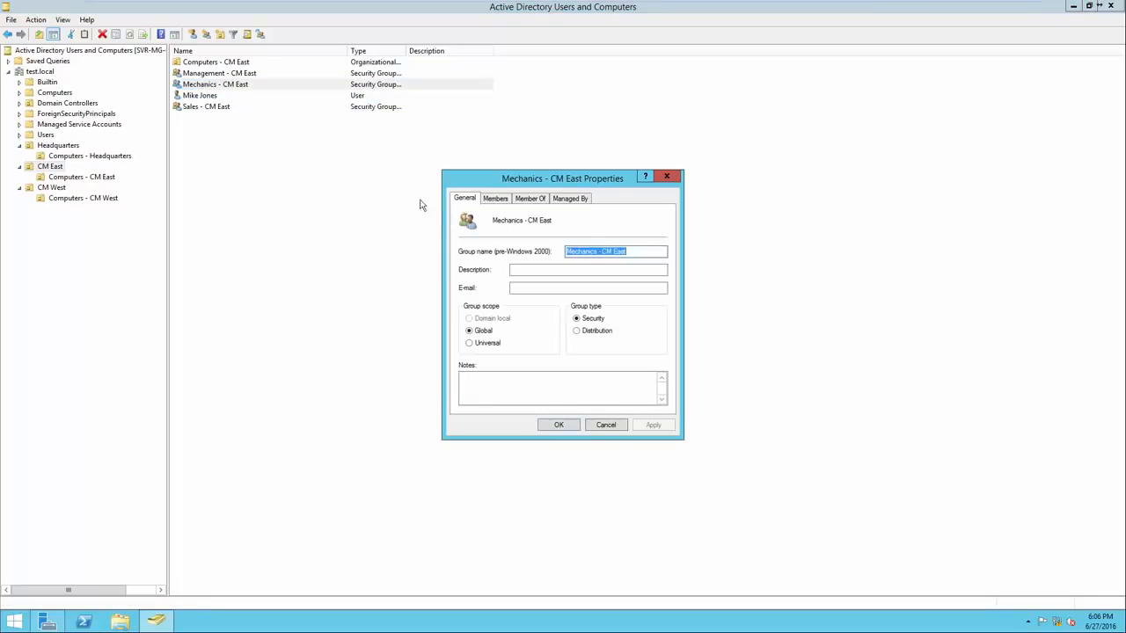
pyautogui.click(497, 199)
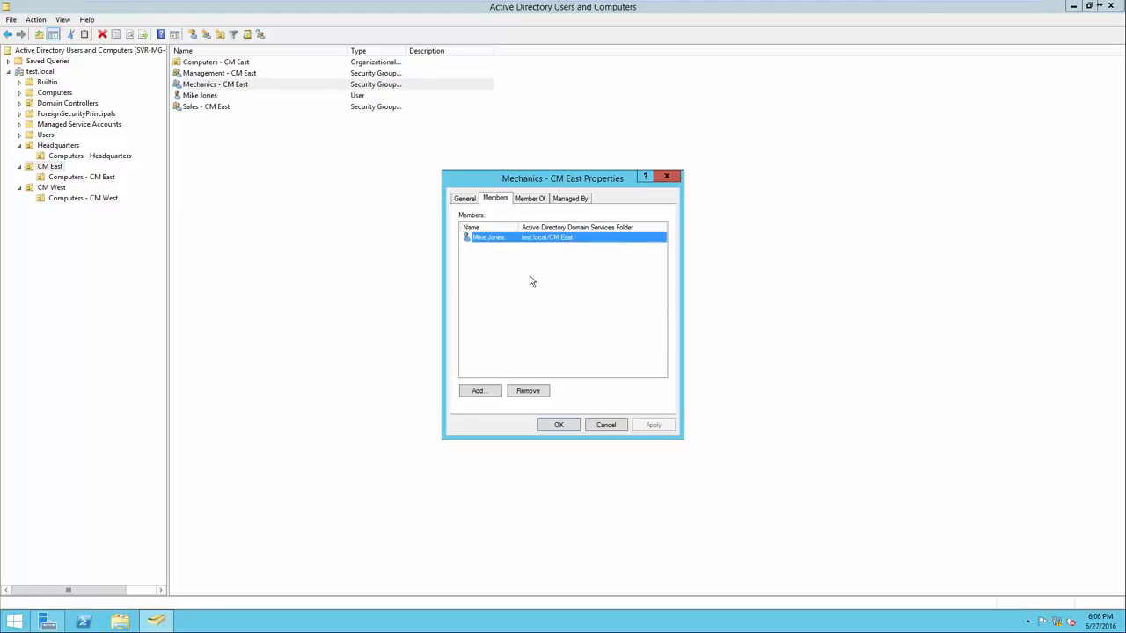
pyautogui.click(561, 424)
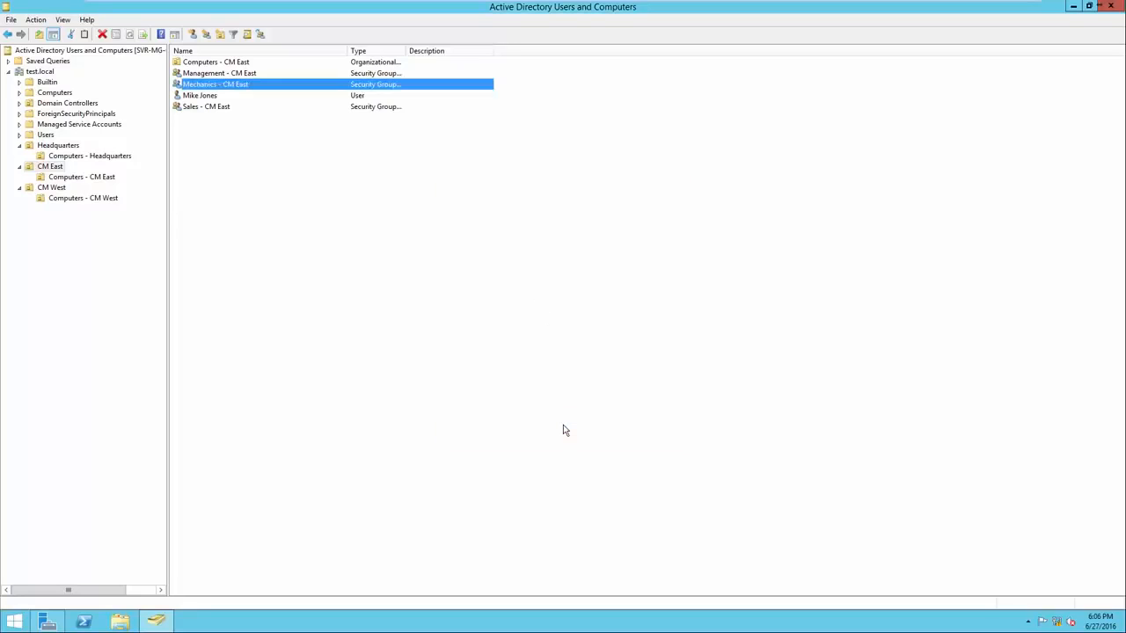
# Open the member list of the Sales - CM East group and start adding a member
pyautogui.click(207, 97)
pyautogui.click(223, 108)
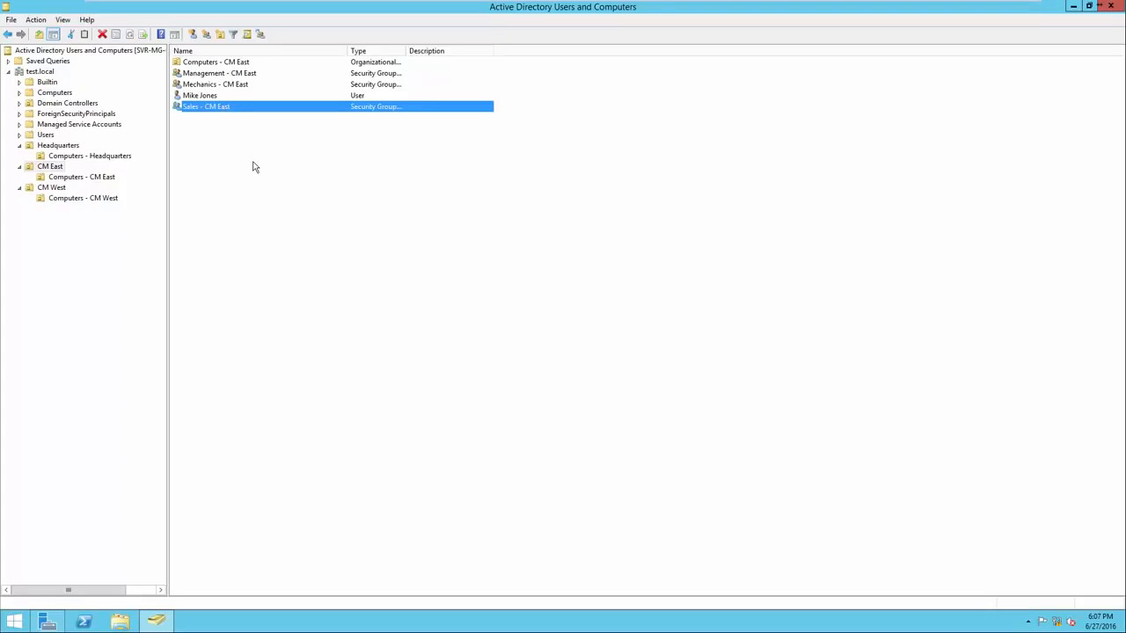
pyautogui.rightClick(224, 109)
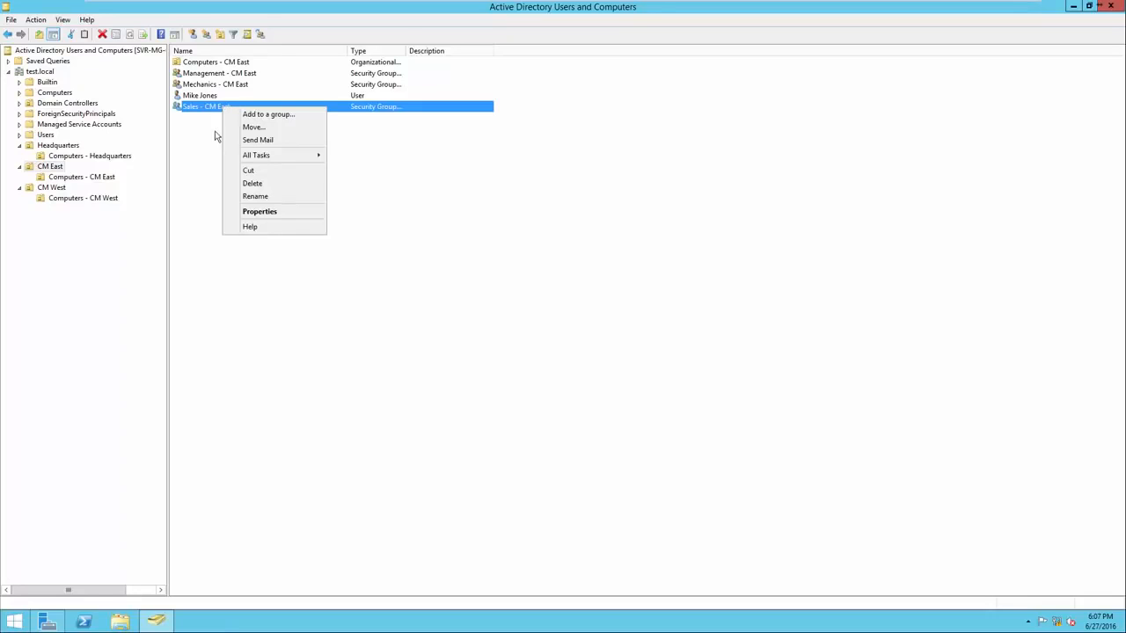
pyautogui.click(247, 215)
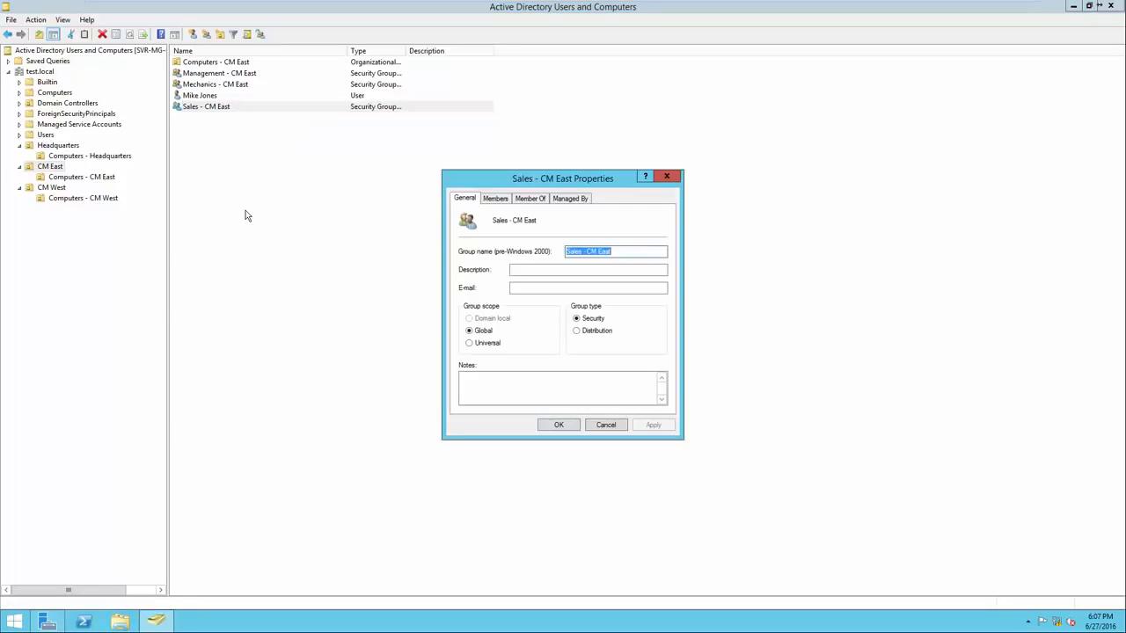
pyautogui.write('4')
pyautogui.click(496, 202)
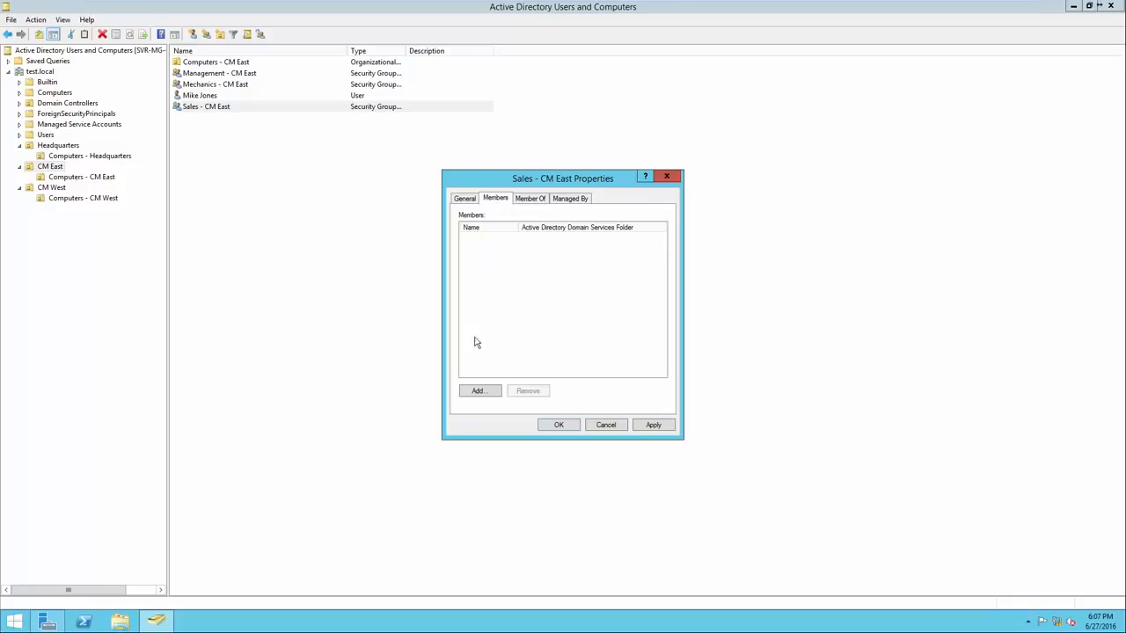
pyautogui.click(480, 392)
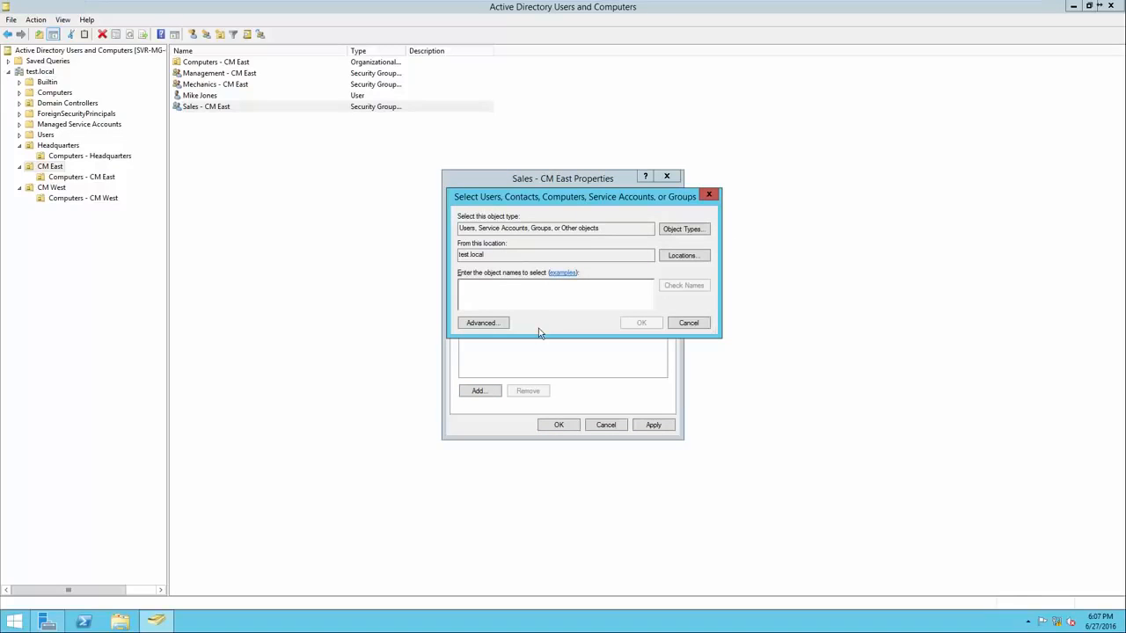
# Enter the CM East user's first name, check it against the directory, and save the user as a Sales - CM East member
pyautogui.moveTo(599, 229); pyautogui.dragTo(457, 231)
pyautogui.click(473, 259)
pyautogui.doubleClick(473, 261)
pyautogui.click(502, 293)
pyautogui.write('mike')
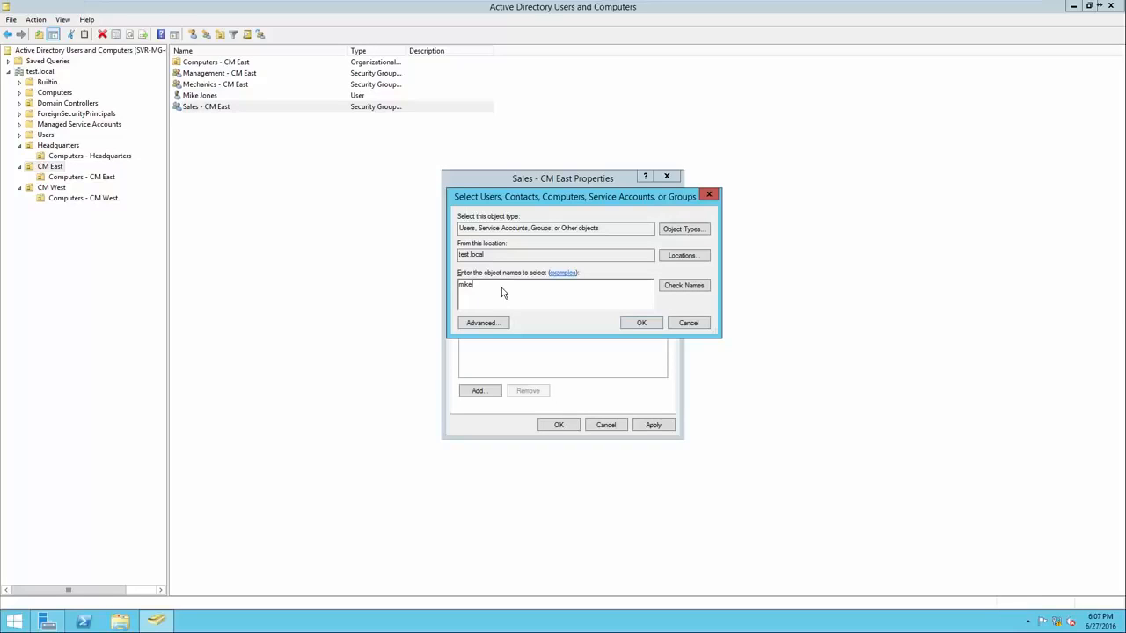
pyautogui.click(683, 286)
pyautogui.moveTo(548, 296); pyautogui.dragTo(495, 294)
pyautogui.click(534, 295)
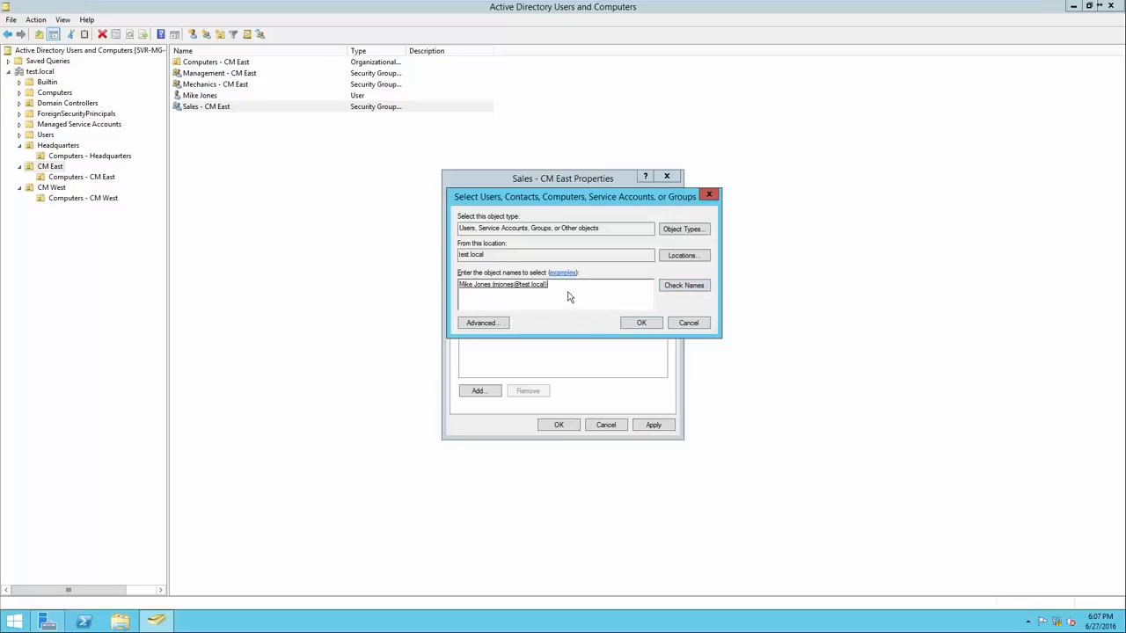
pyautogui.click(641, 324)
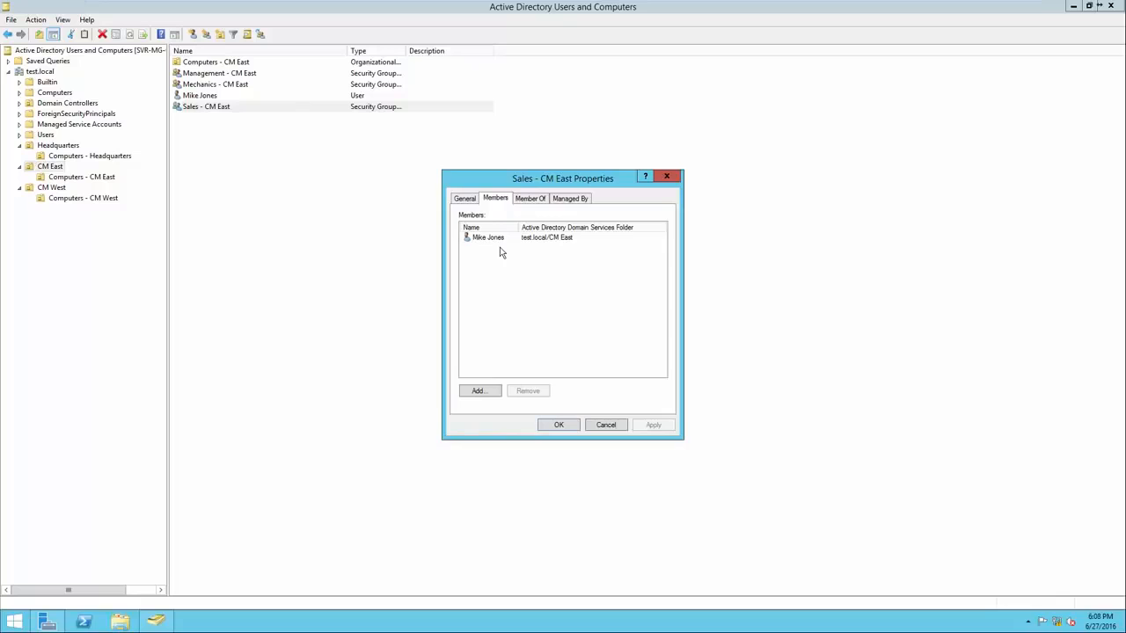
pyautogui.click(560, 425)
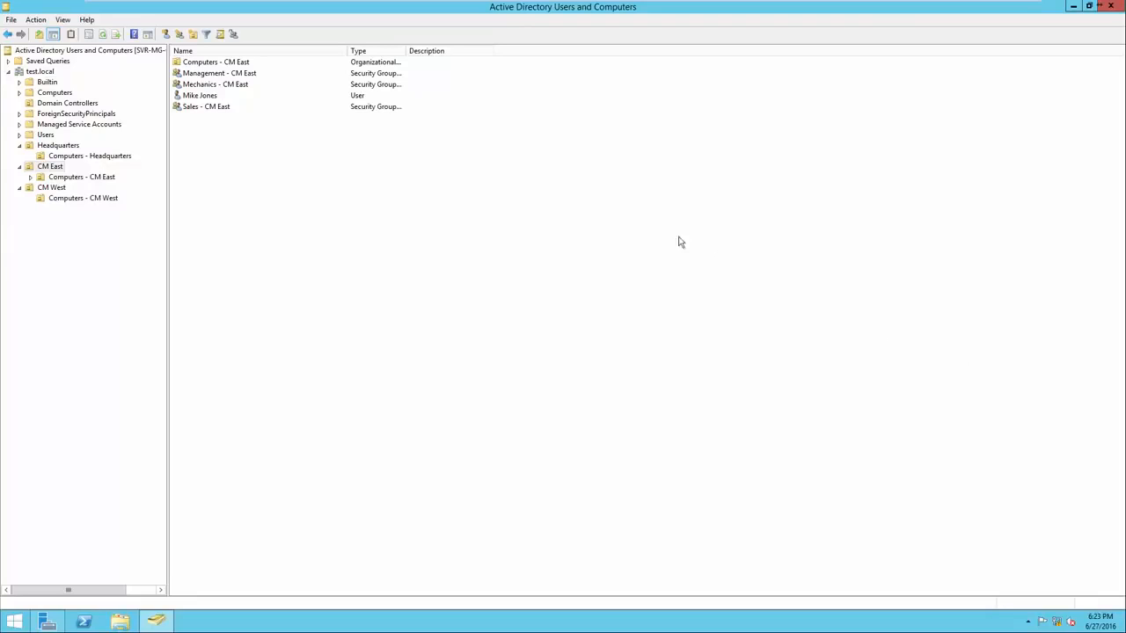
# Move the CM East user into the Headquarters organizational unit
pyautogui.click(269, 95)
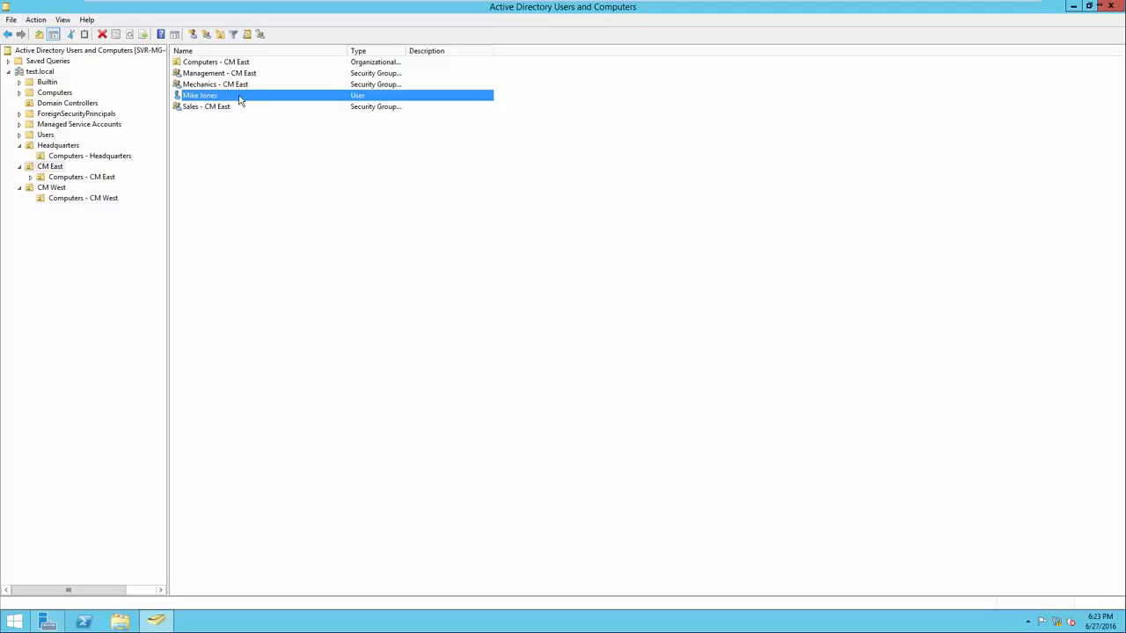
pyautogui.rightClick(239, 99)
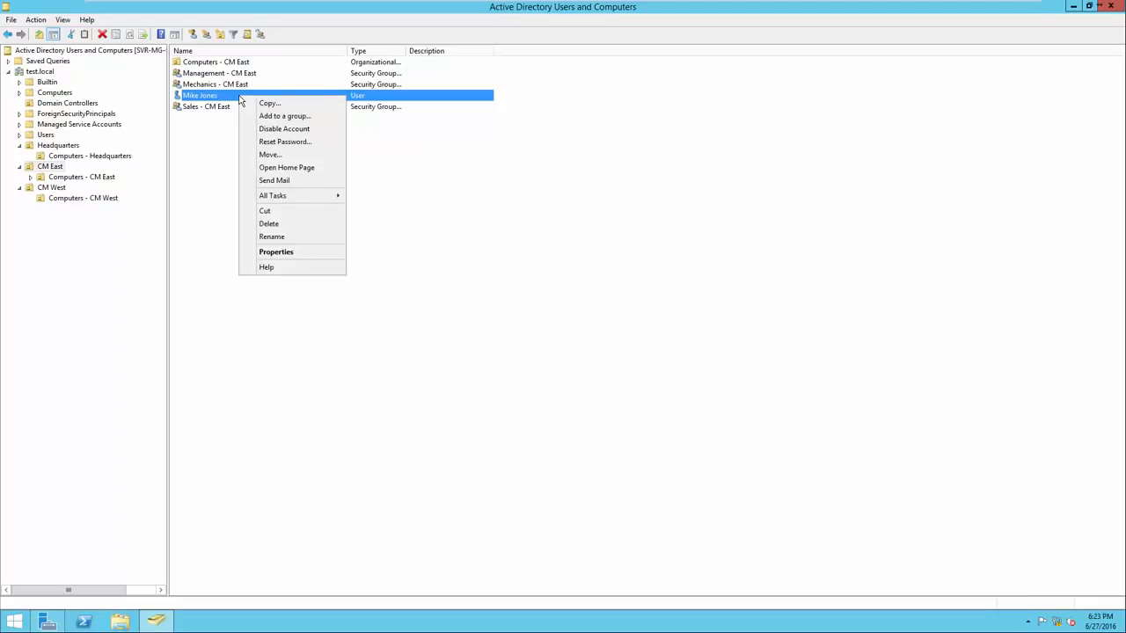
pyautogui.click(275, 157)
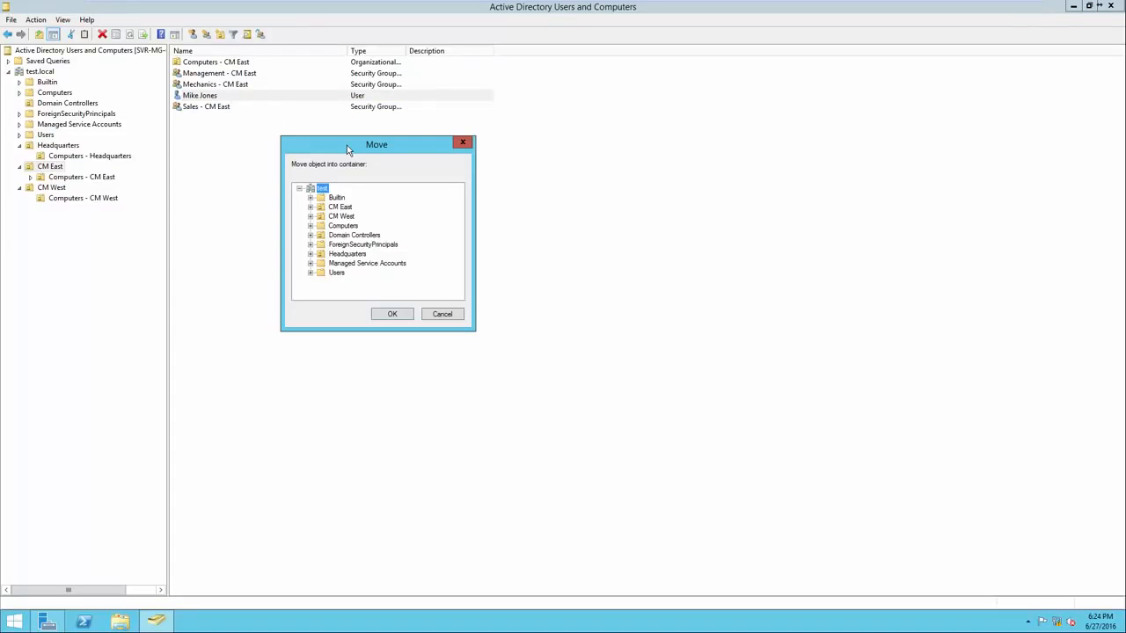
pyautogui.click(349, 254)
pyautogui.click(393, 315)
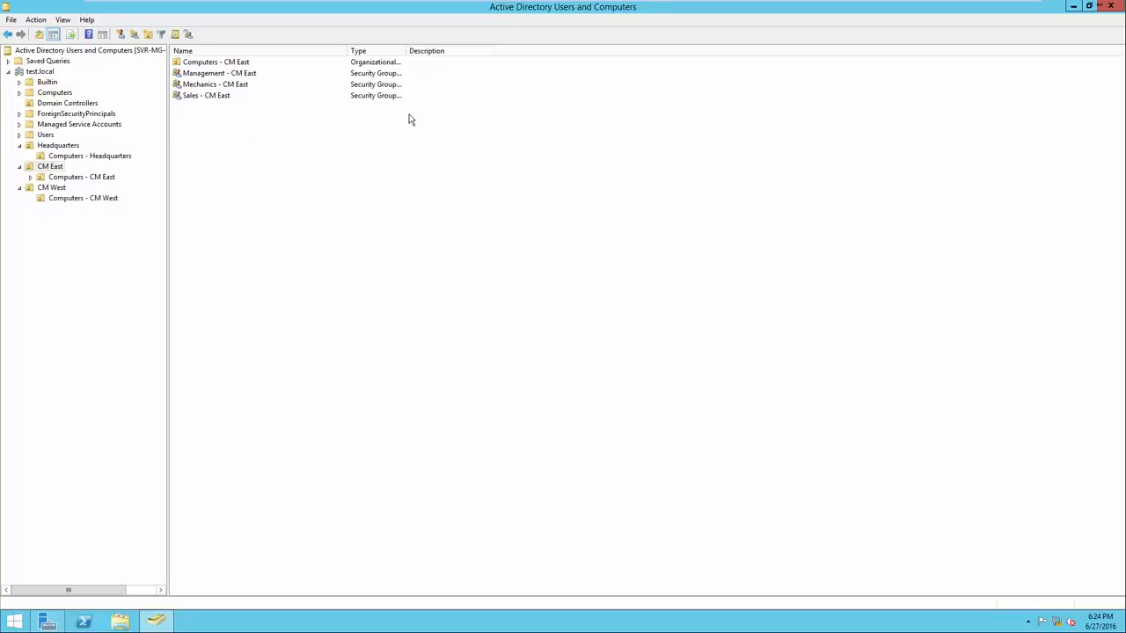
# Examine the moved user's group memberships in the Headquarters unit, widening the Name column to show full group names
pyautogui.click(53, 148)
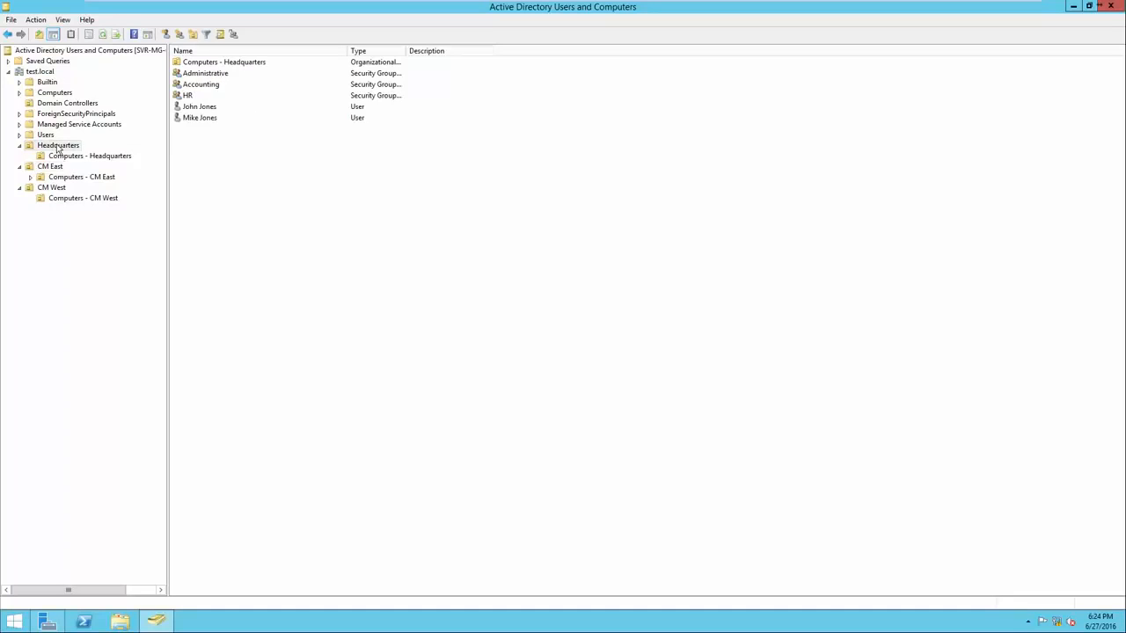
pyautogui.rightClick(210, 123)
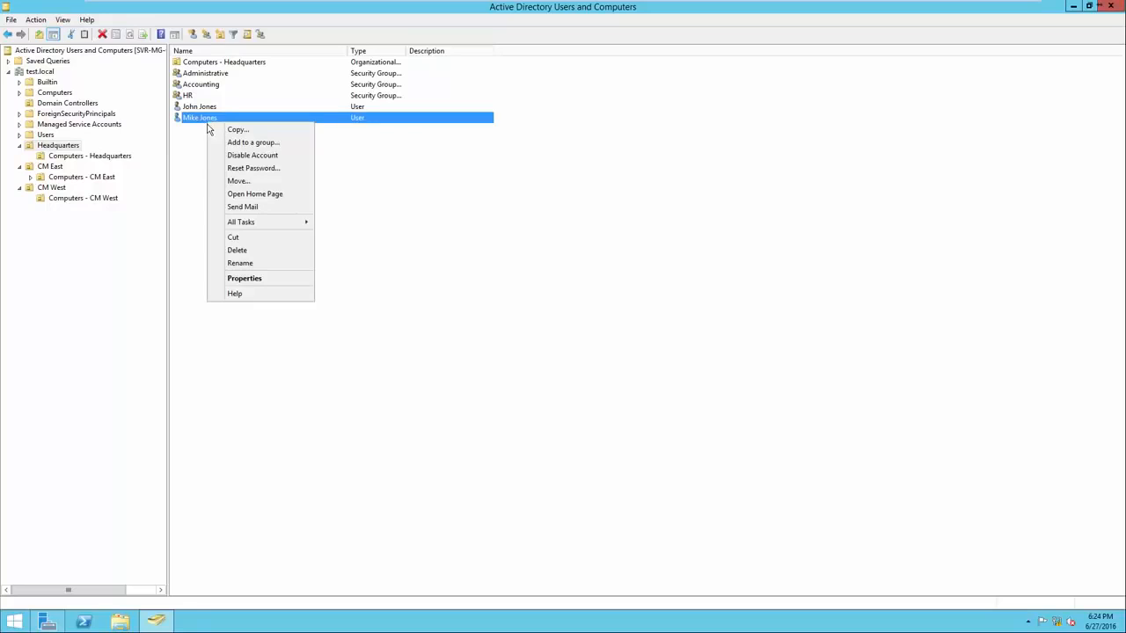
pyautogui.click(246, 277)
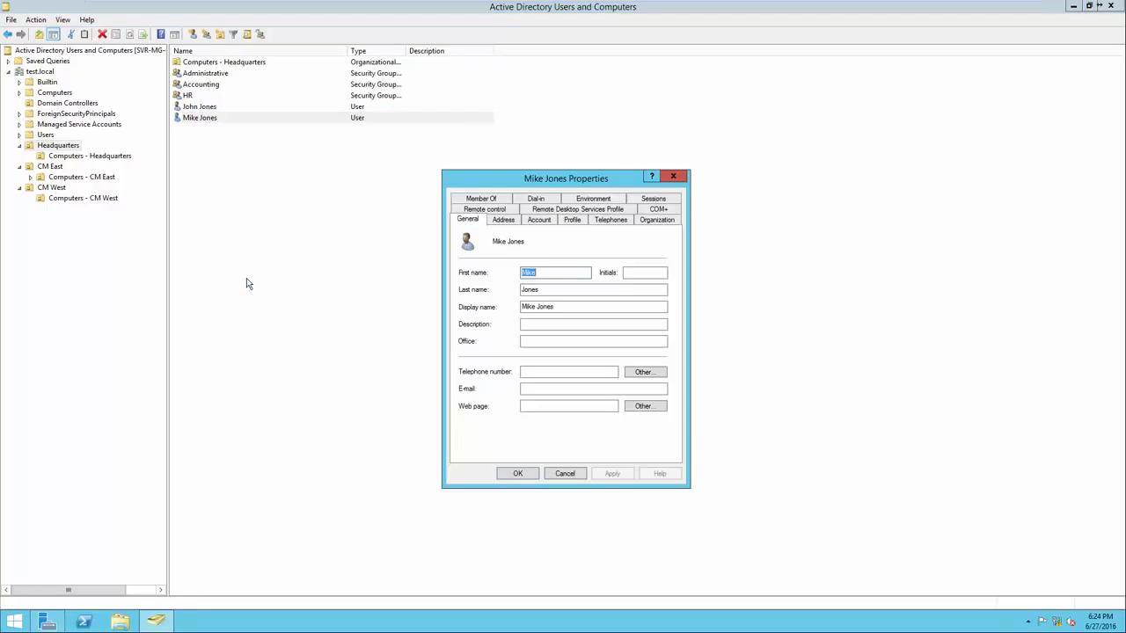
pyautogui.click(482, 200)
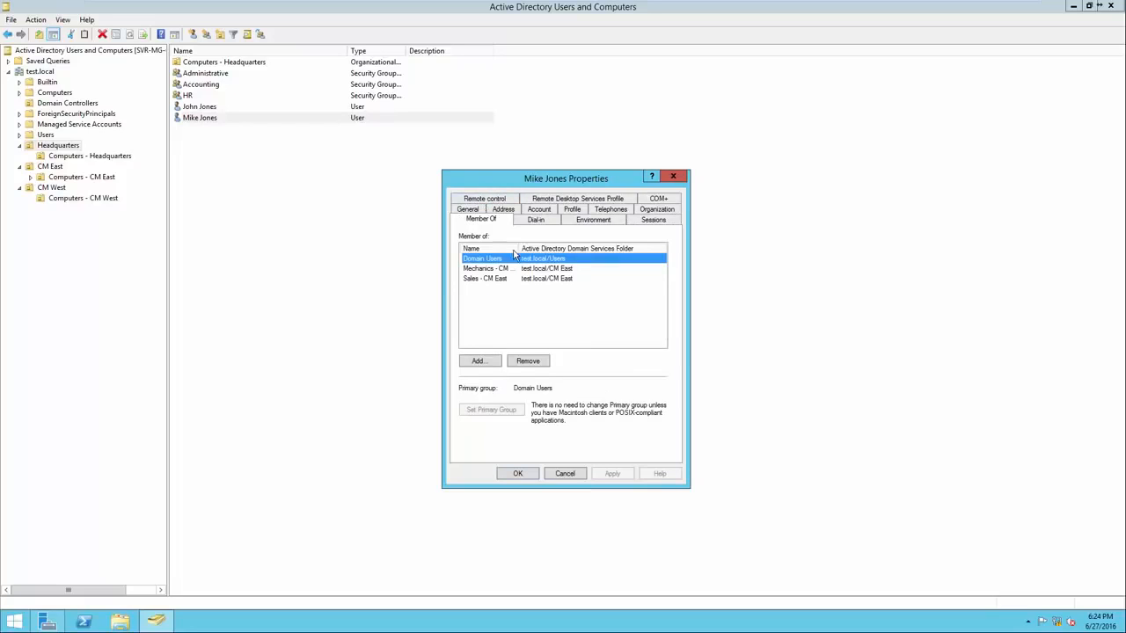
pyautogui.moveTo(539, 249); pyautogui.dragTo(602, 250)
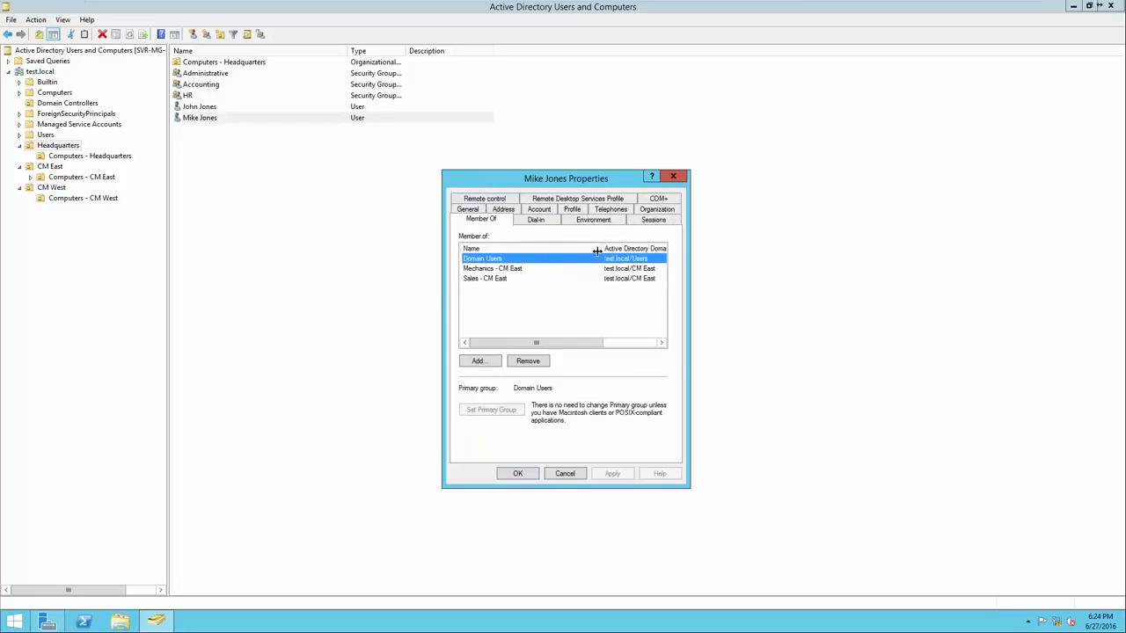
# Remove the moved user from the Mechanics - CM East and Sales - CM East groups and save the properties
pyautogui.click(506, 271)
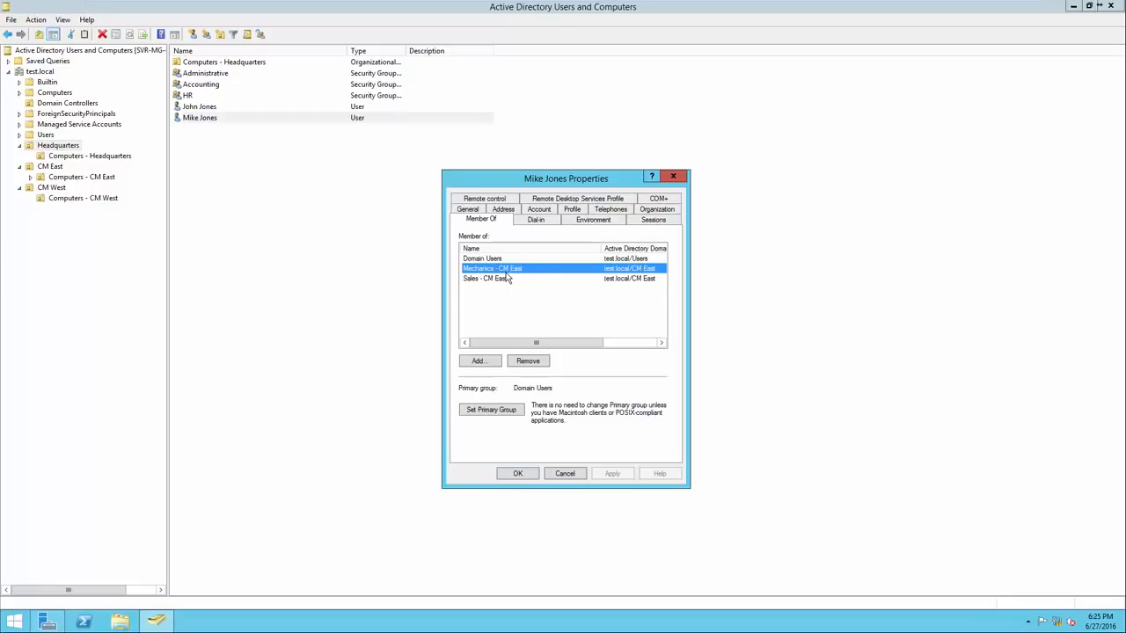
pyautogui.keyDown('ctrl'); pyautogui.click(506, 278); pyautogui.keyUp('ctrl')
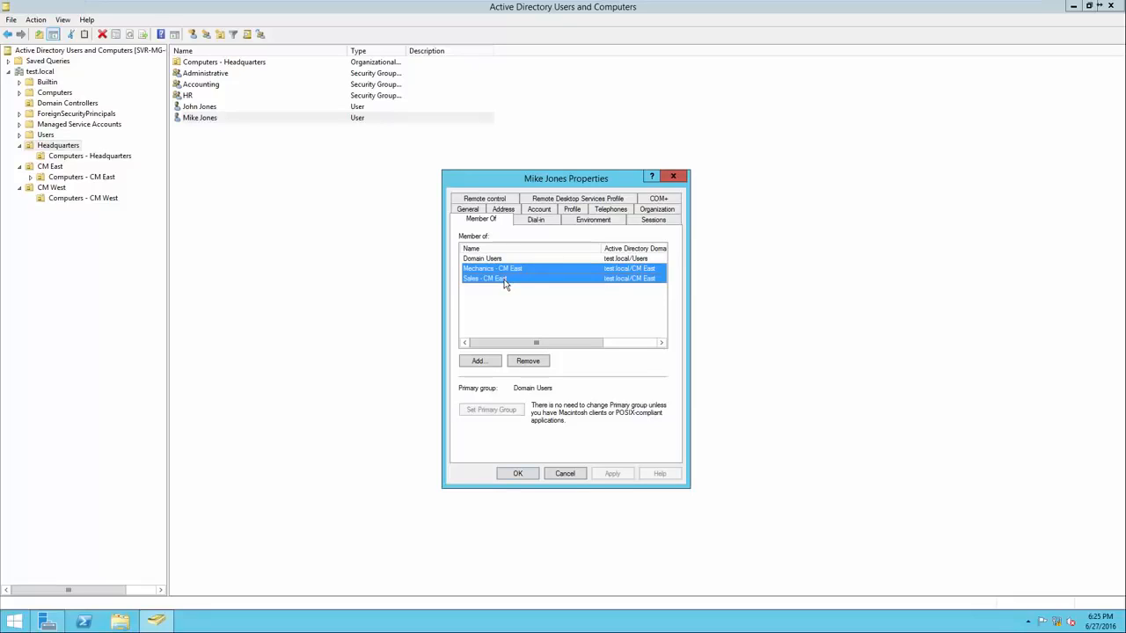
pyautogui.click(528, 362)
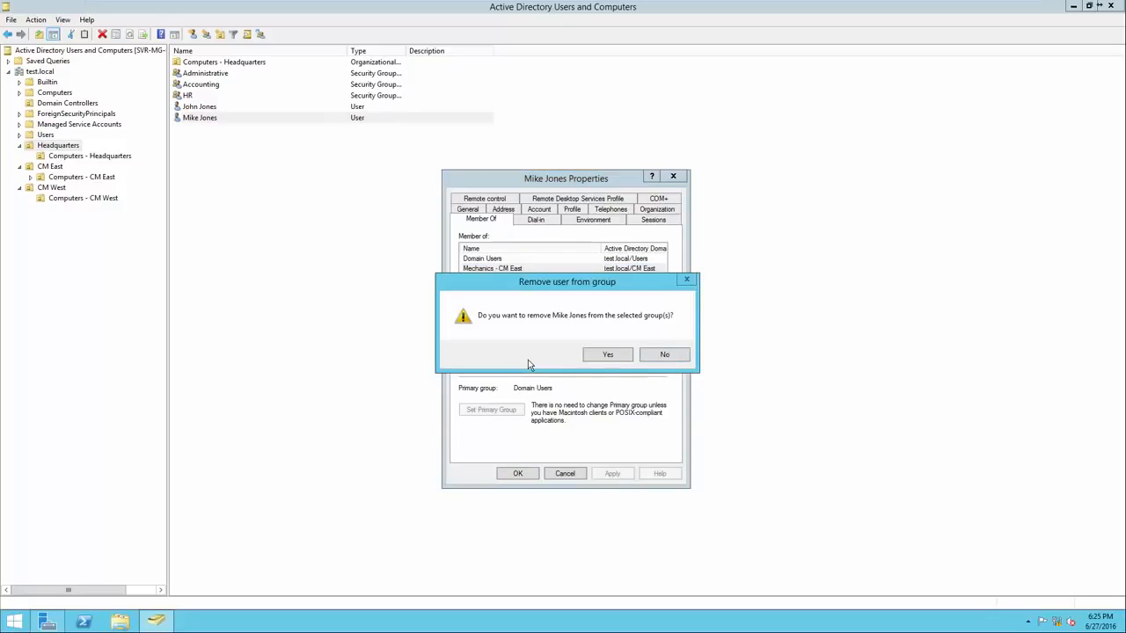
pyautogui.click(603, 356)
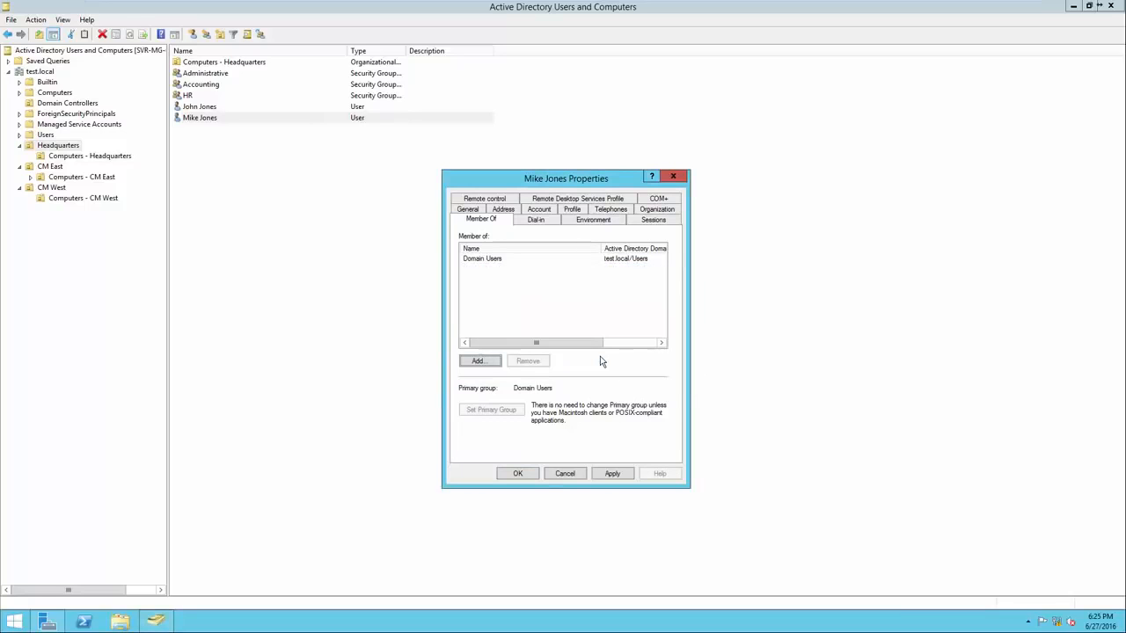
pyautogui.click(519, 473)
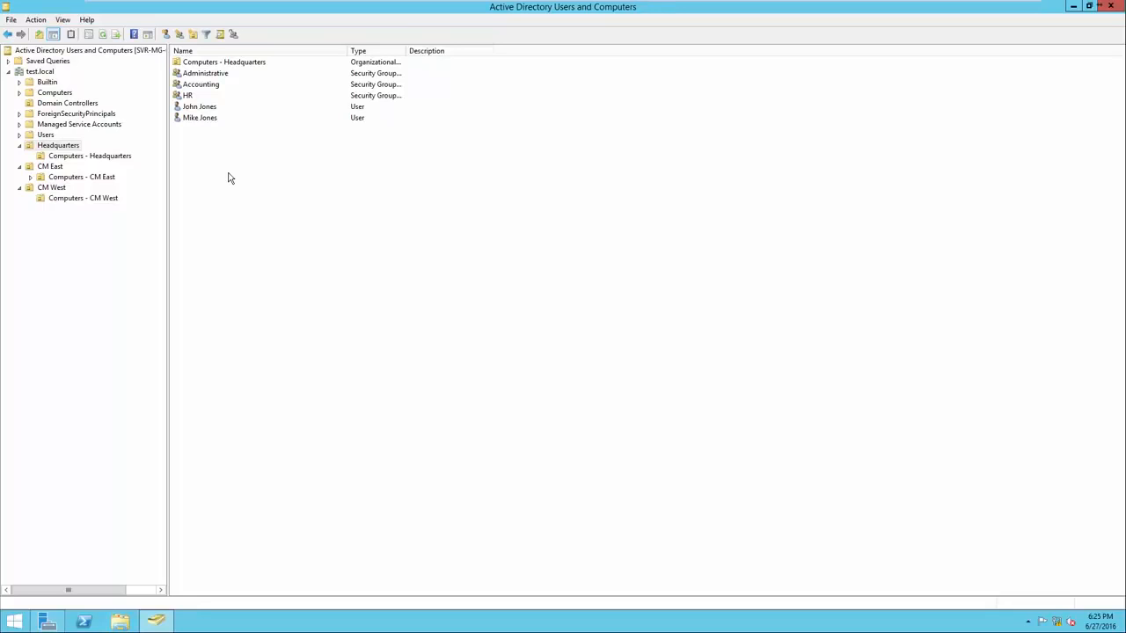
# Disable the account of the user just moved into the Headquarters organizational unit and acknowledge the notice
pyautogui.rightClick(213, 127)
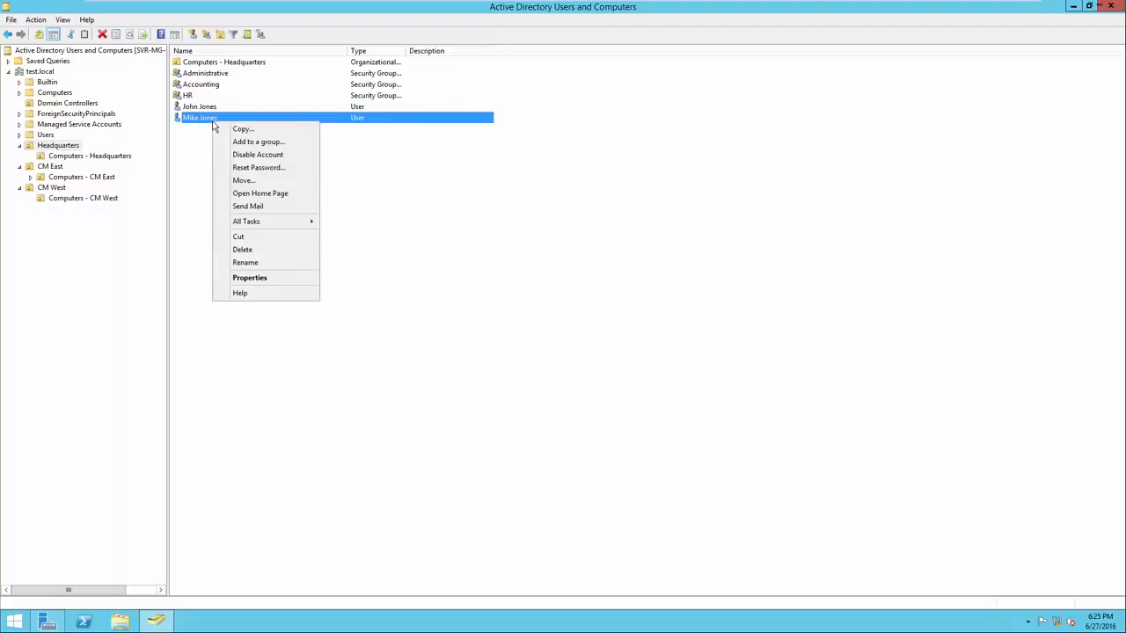
pyautogui.click(227, 161)
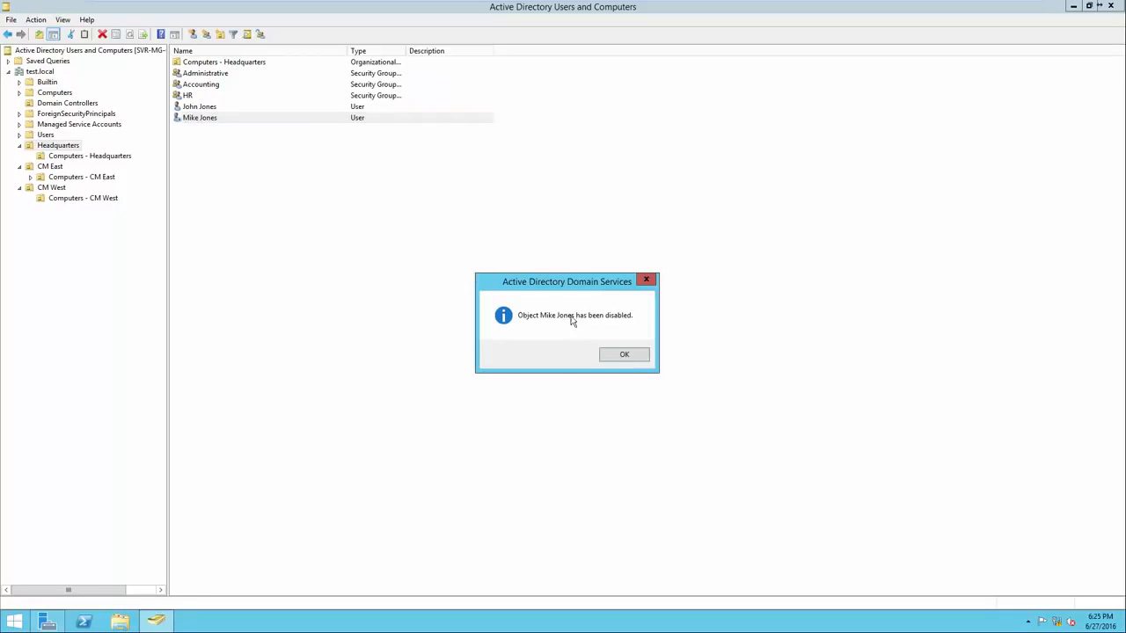
pyautogui.click(623, 354)
pyautogui.click(606, 343)
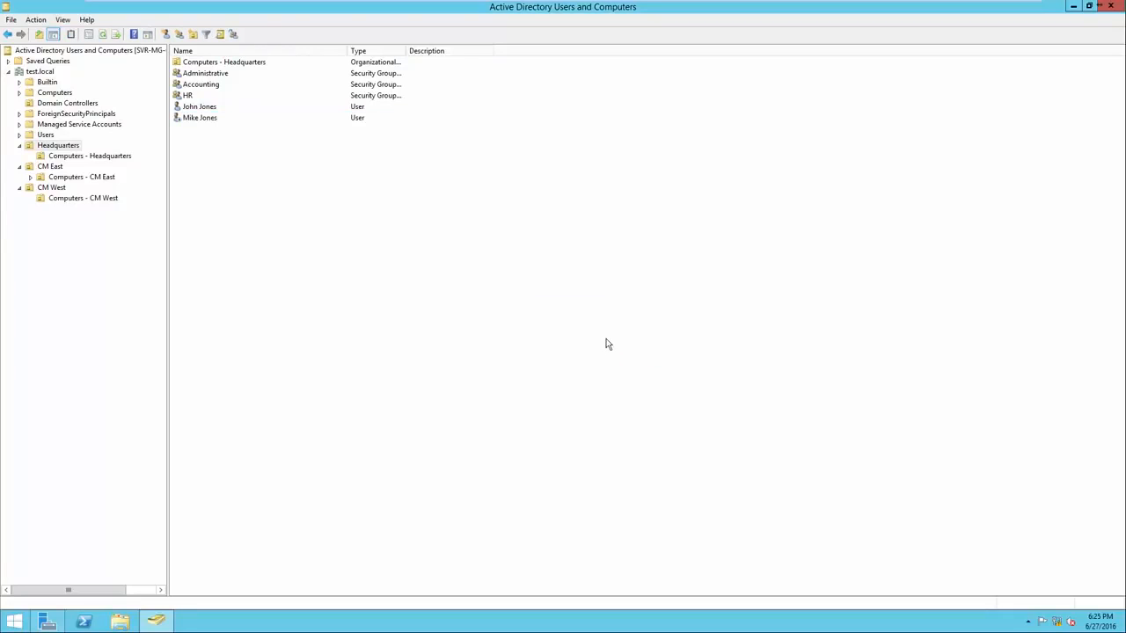
# Re-enable the moved user's account in the Headquarters organizational unit and acknowledge the notice
pyautogui.rightClick(201, 121)
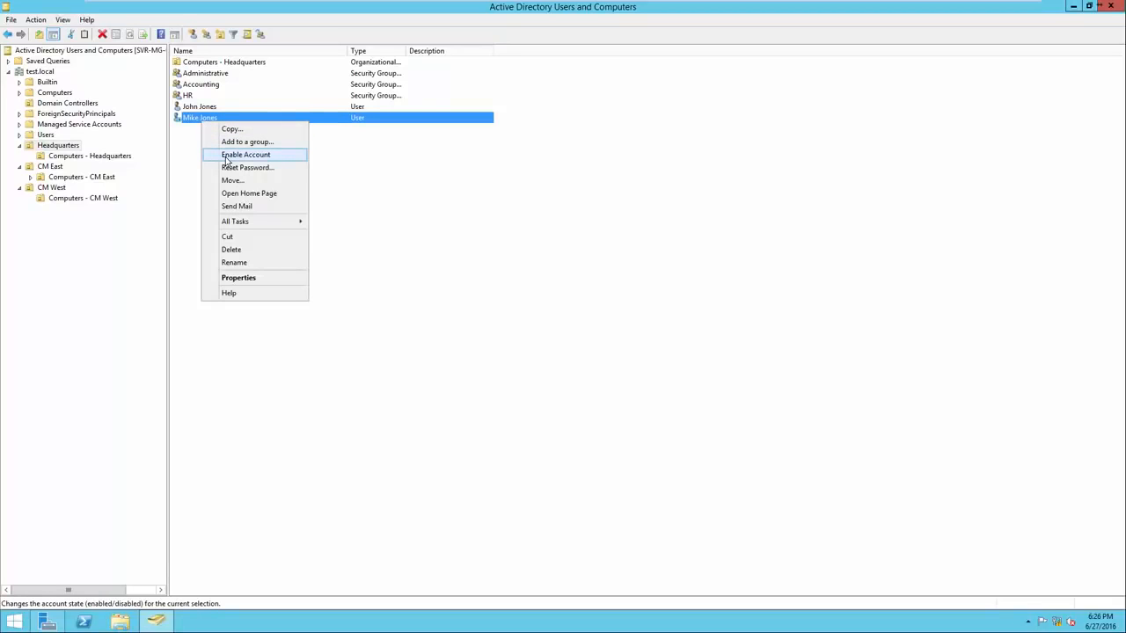
pyautogui.click(227, 154)
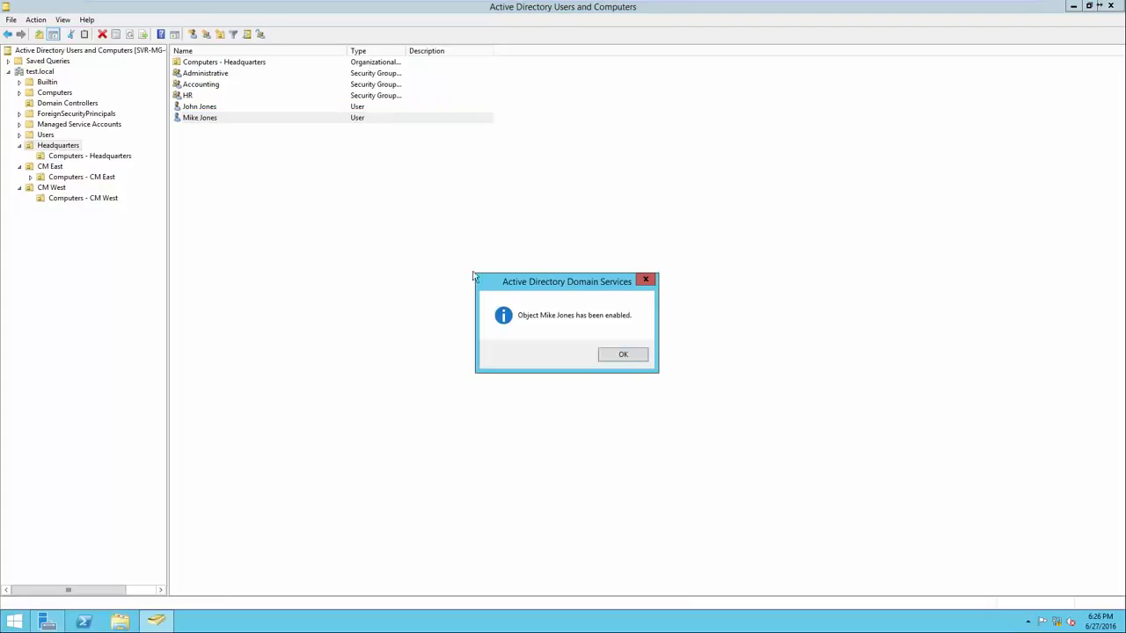
pyautogui.click(620, 358)
pyautogui.click(616, 357)
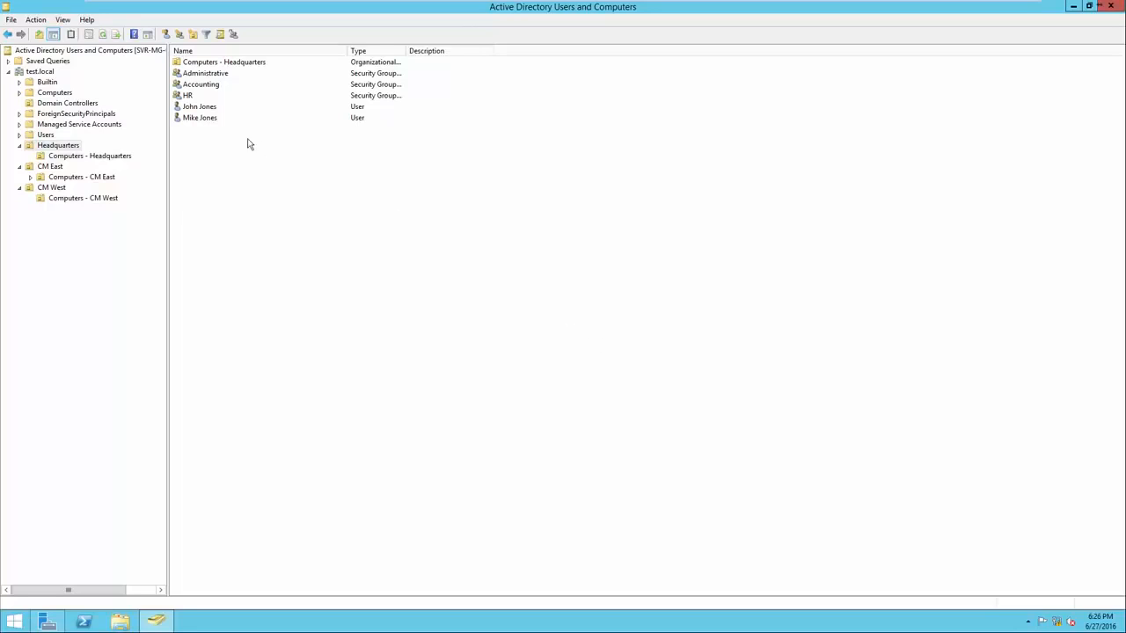
# Delete the moved user from the Headquarters organizational unit and confirm the deletion
pyautogui.rightClick(207, 121)
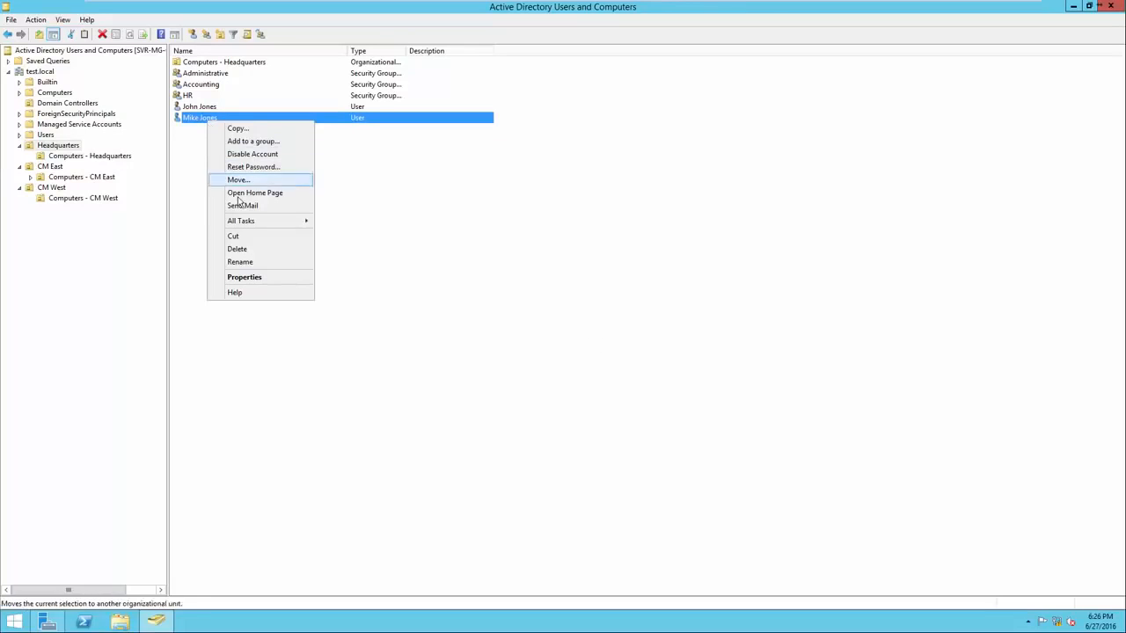
pyautogui.click(249, 252)
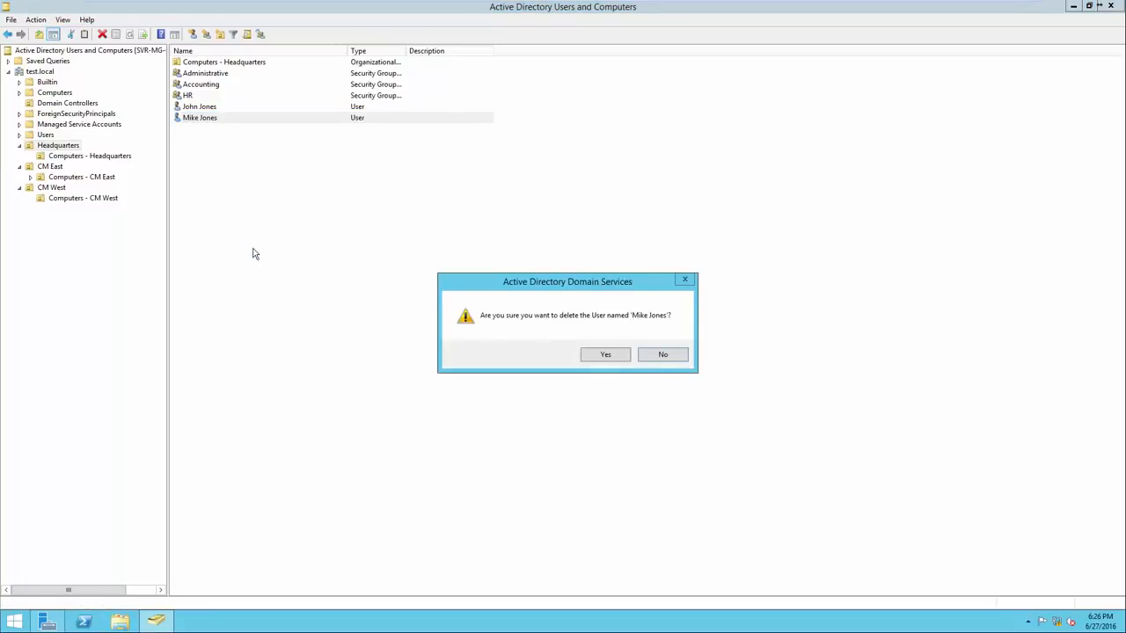
pyautogui.click(588, 356)
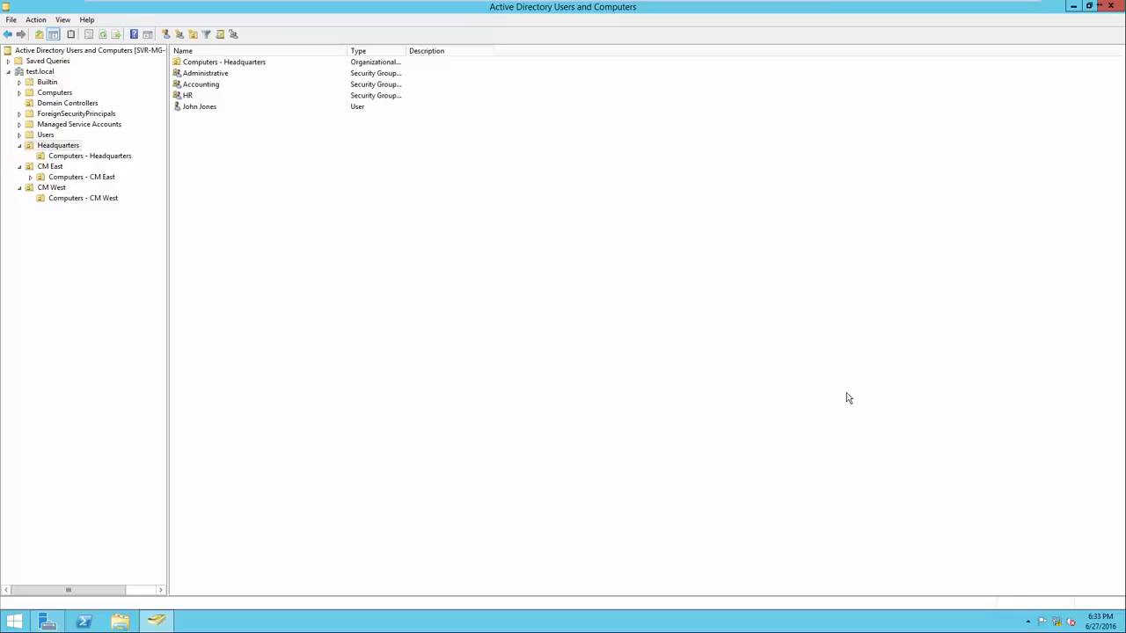
# View the password reset options for the remaining Headquarters user and cancel without setting a password
pyautogui.rightClick(202, 110)
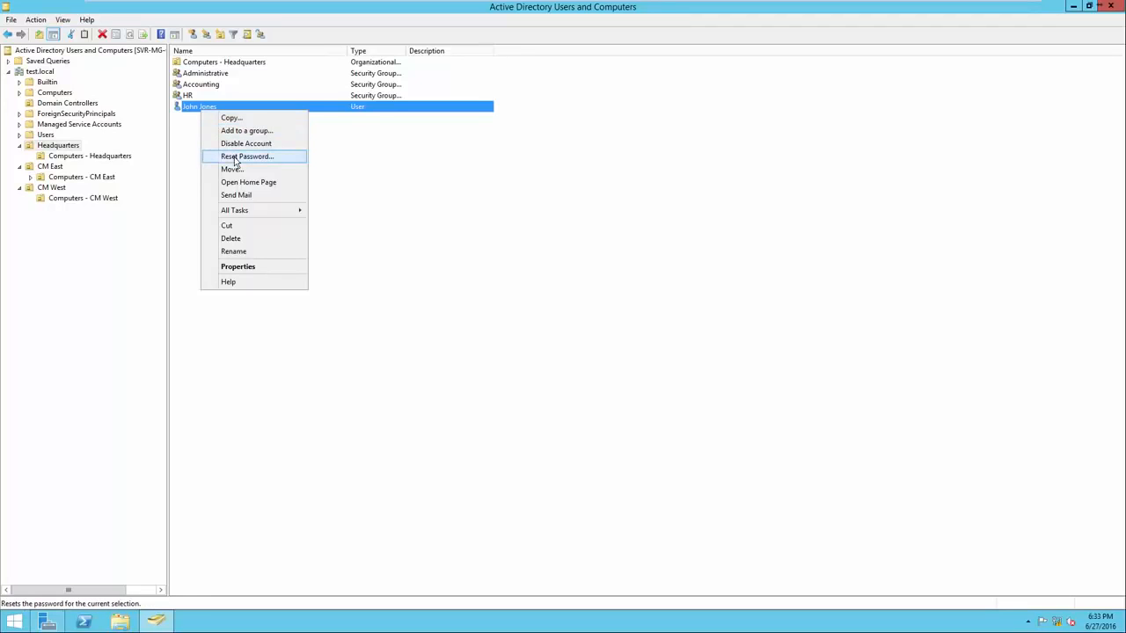
pyautogui.click(236, 157)
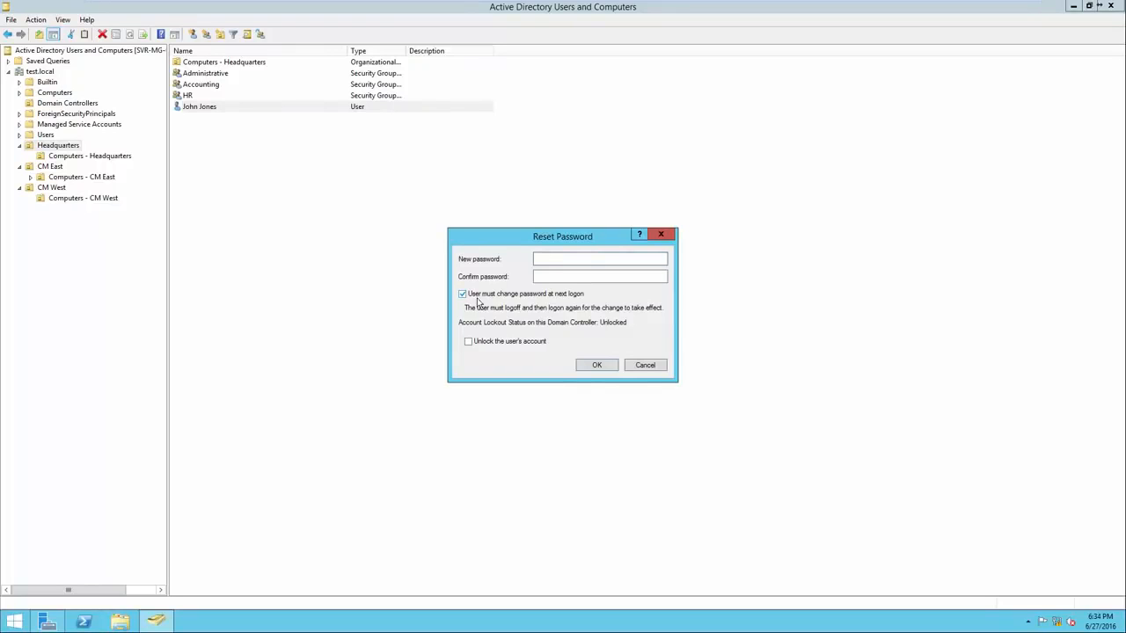
pyautogui.click(647, 365)
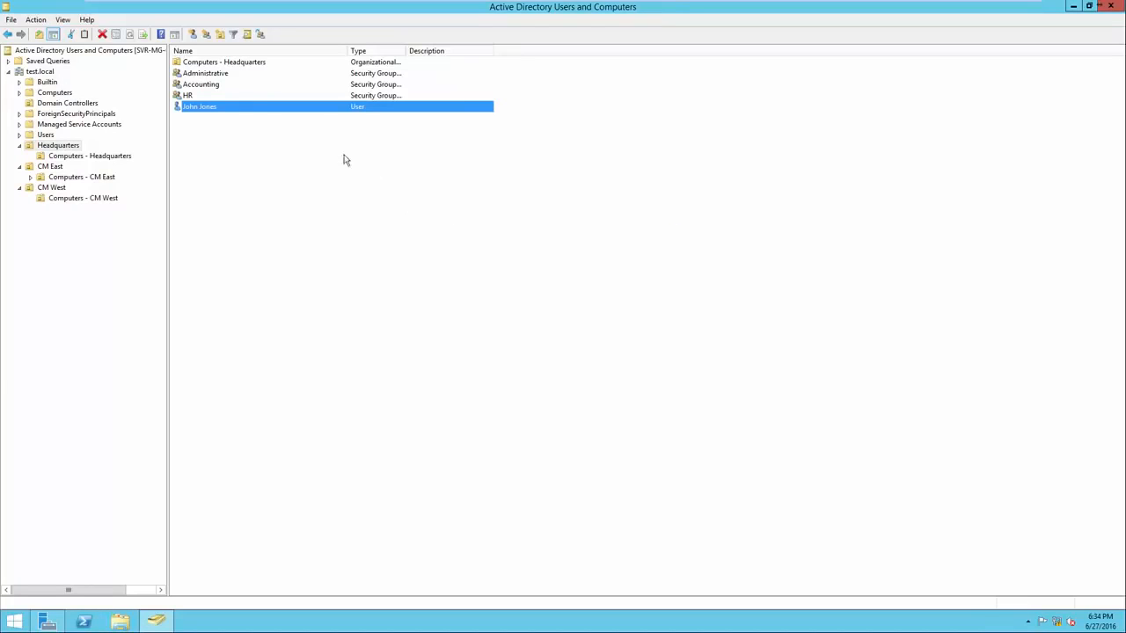
# Examine the remaining Headquarters user's general, address, account, profile, telephone and organization properties
pyautogui.rightClick(274, 111)
pyautogui.rightClick(228, 110)
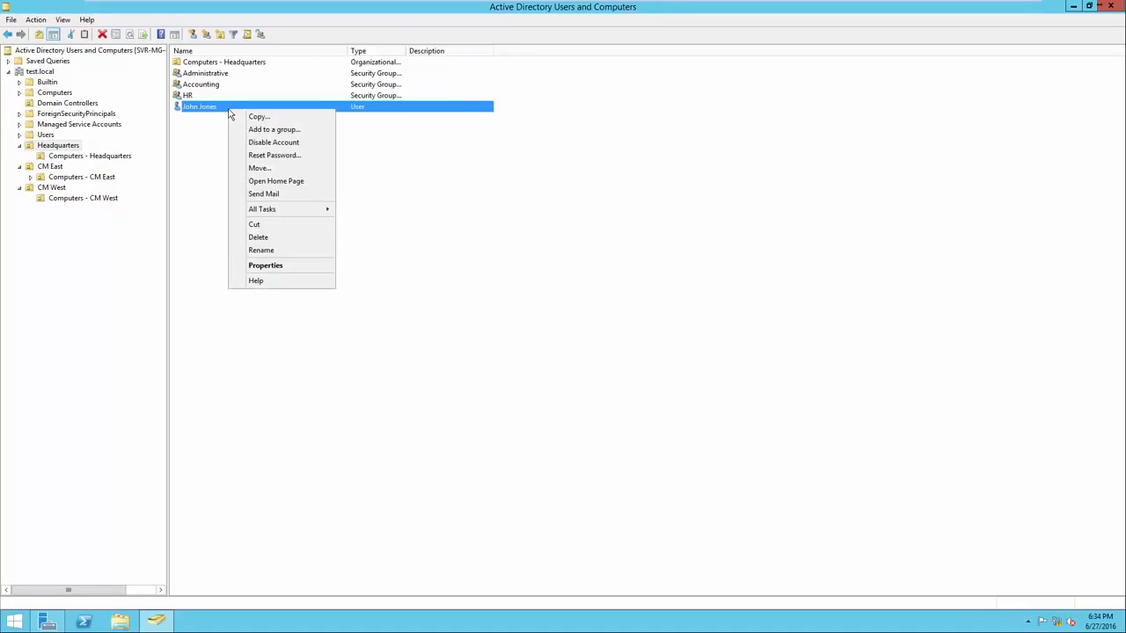
pyautogui.click(269, 267)
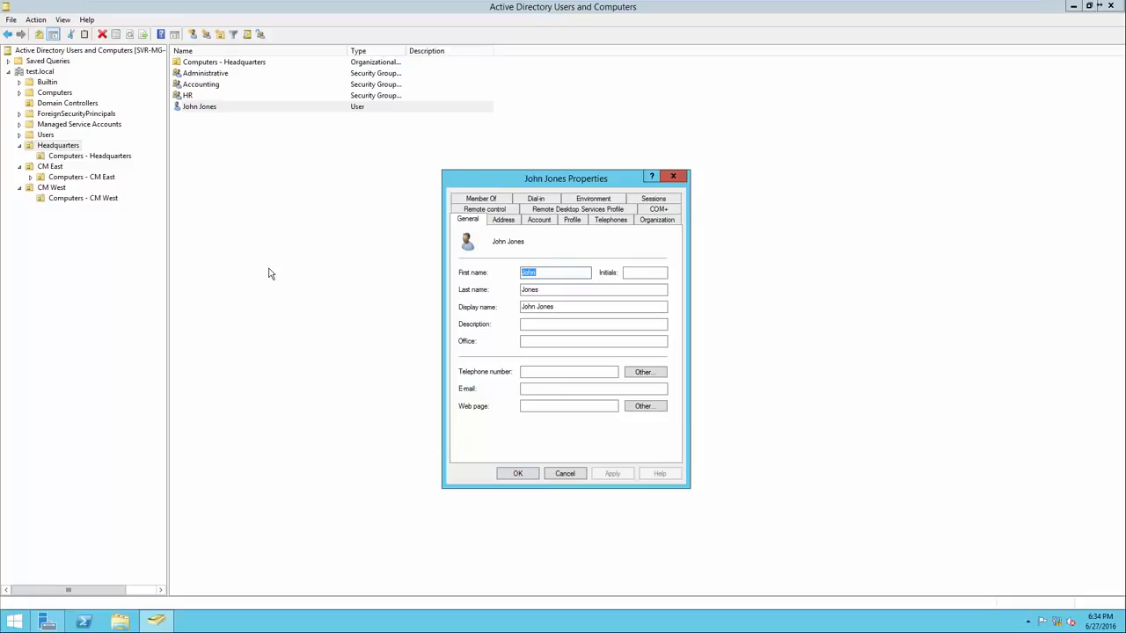
pyautogui.click(502, 221)
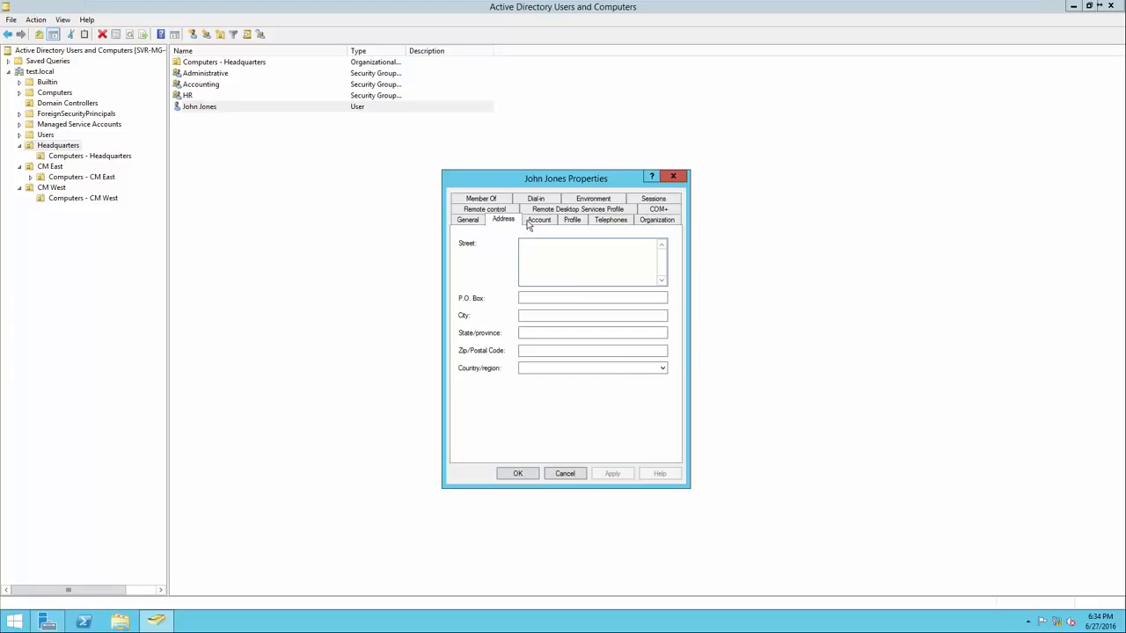
pyautogui.click(532, 222)
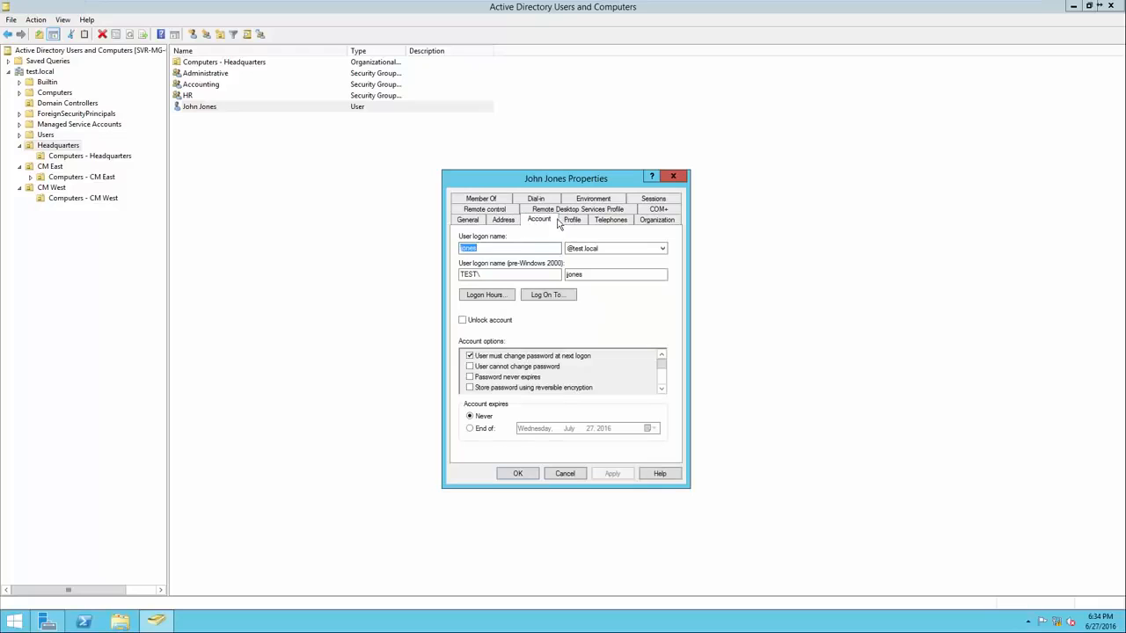
pyautogui.click(570, 221)
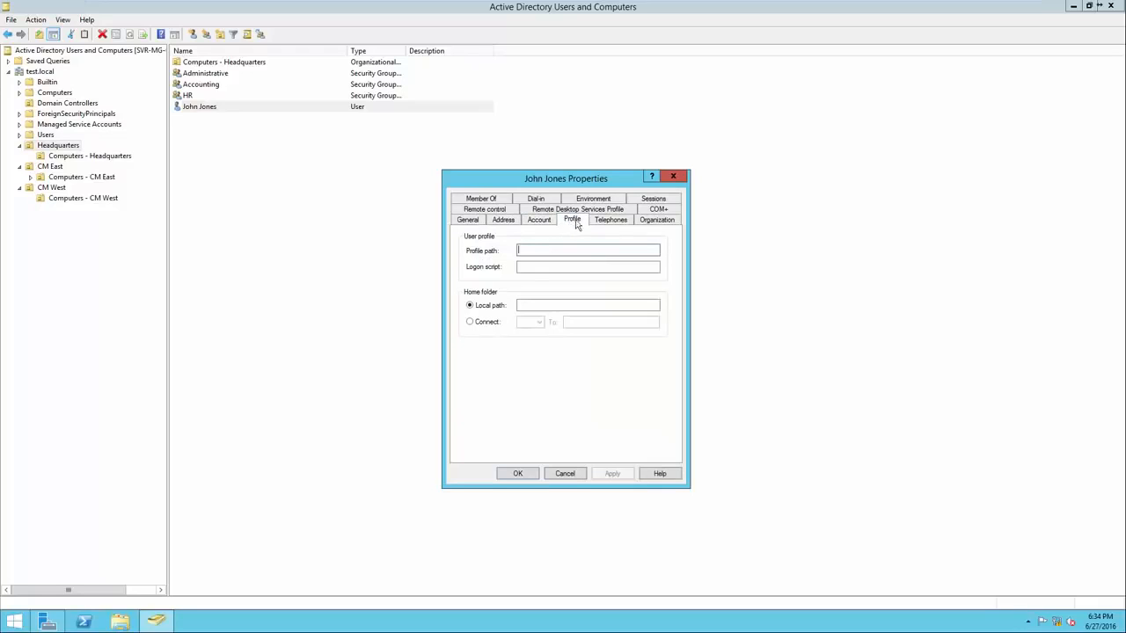
pyautogui.click(607, 221)
pyautogui.click(651, 221)
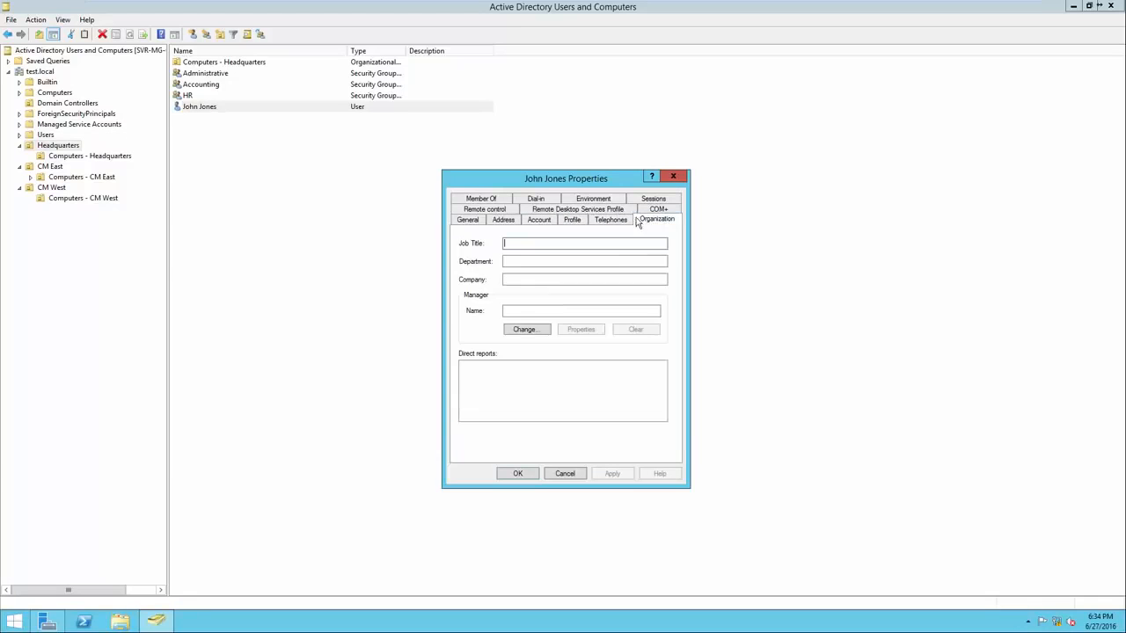
pyautogui.click(471, 220)
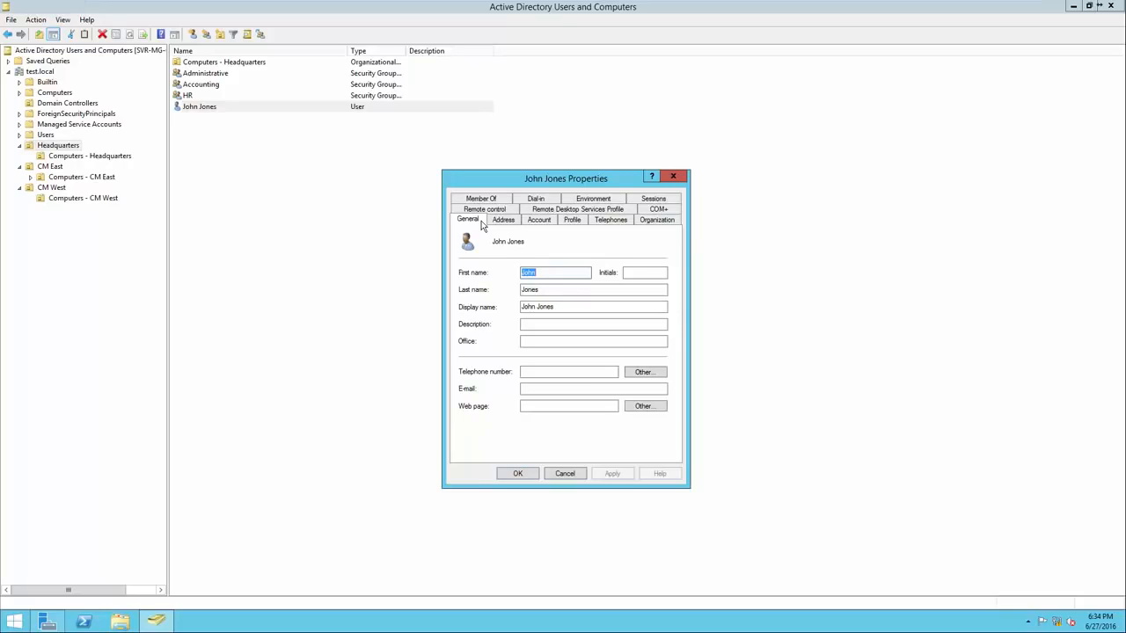
# Review the user's account settings and permitted logon hours, then close the properties without making changes
pyautogui.click(537, 221)
pyautogui.click(532, 221)
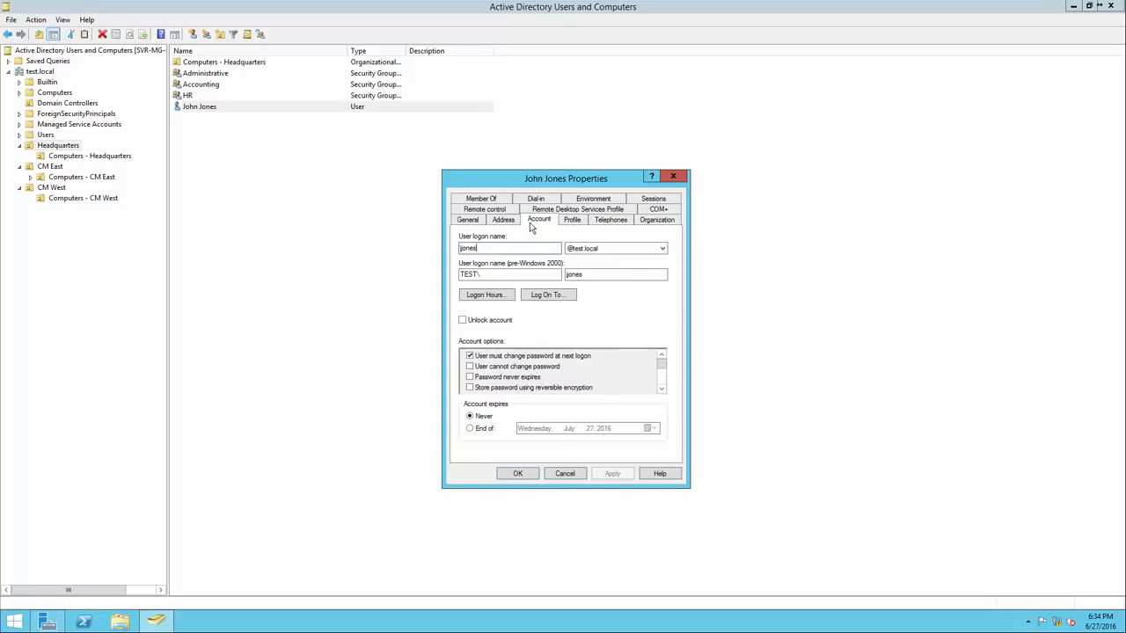
pyautogui.click(497, 248)
pyautogui.click(493, 299)
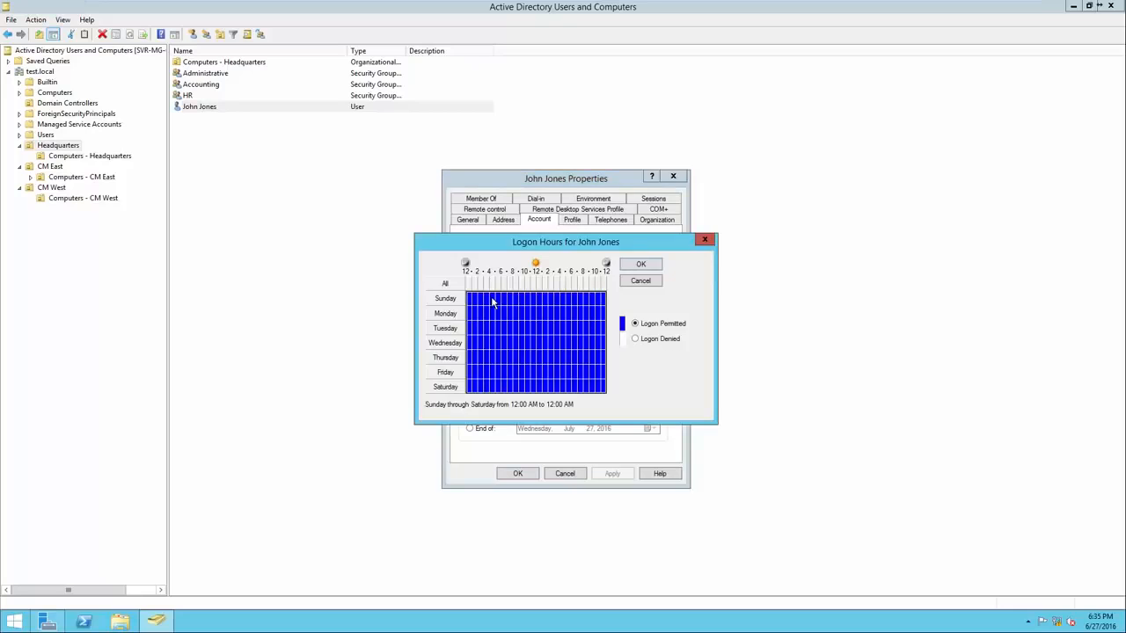
pyautogui.moveTo(516, 249); pyautogui.dragTo(518, 332)
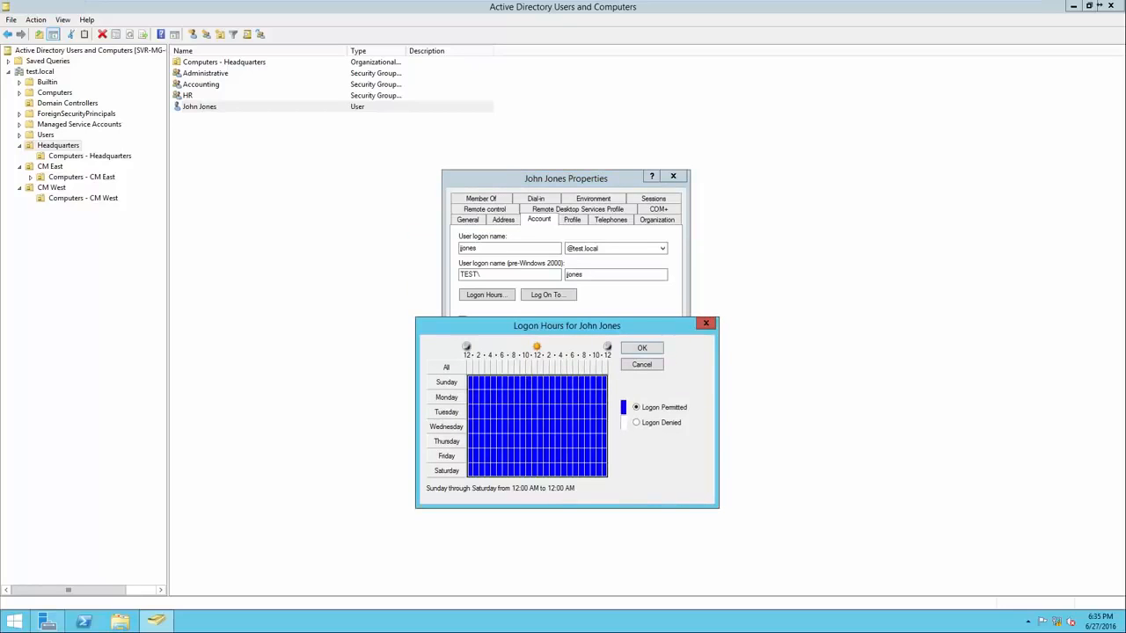
pyautogui.click(705, 323)
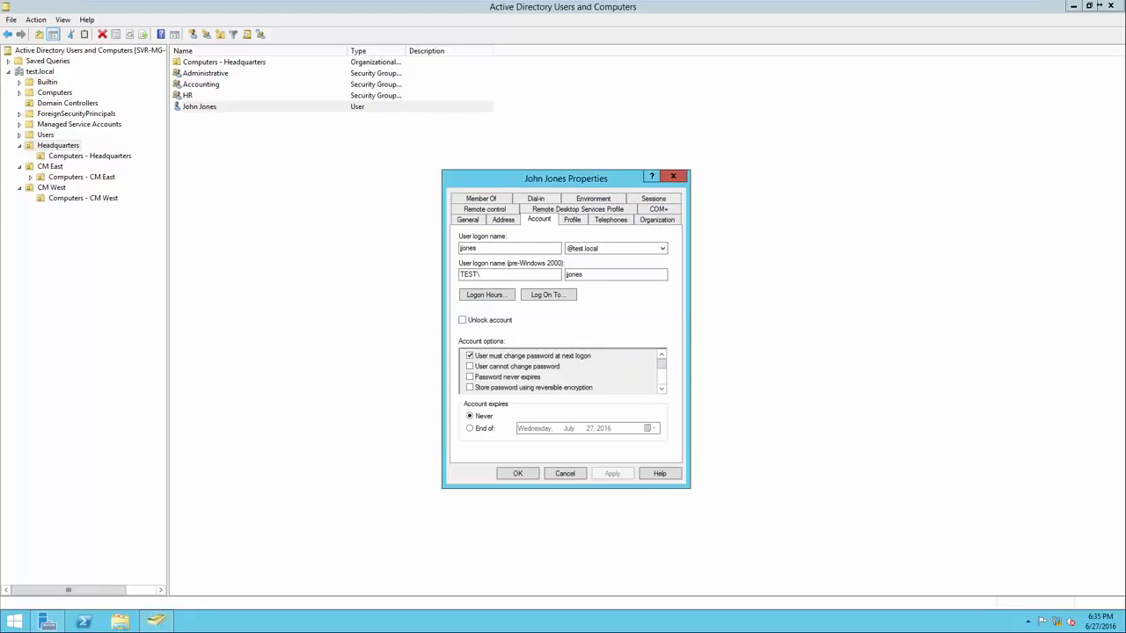
pyautogui.click(673, 177)
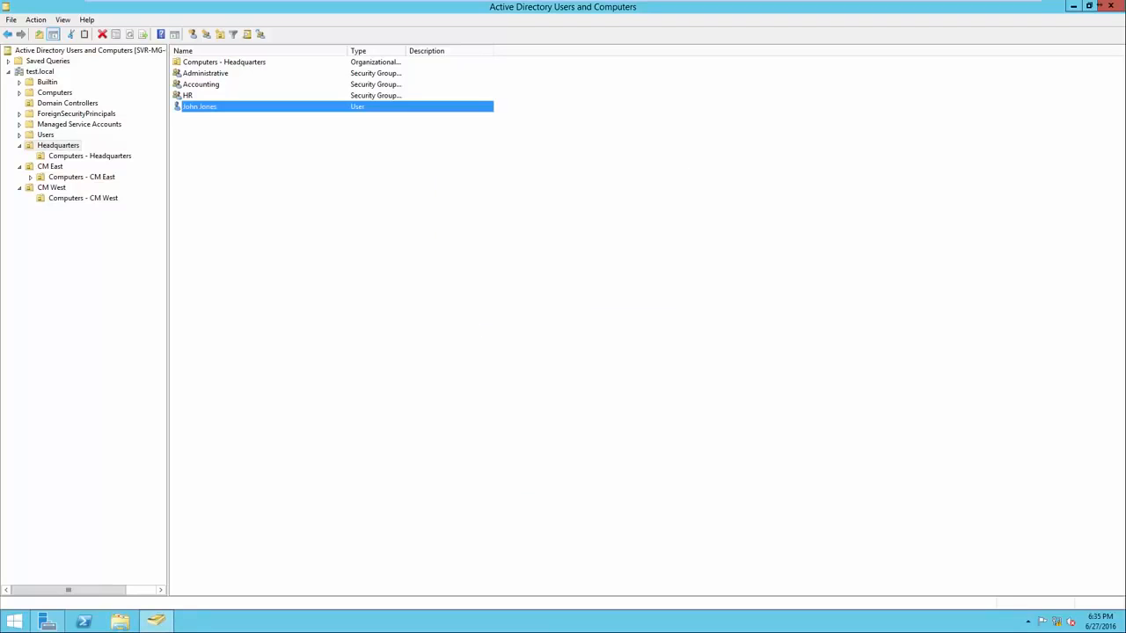
pyautogui.click(666, 186)
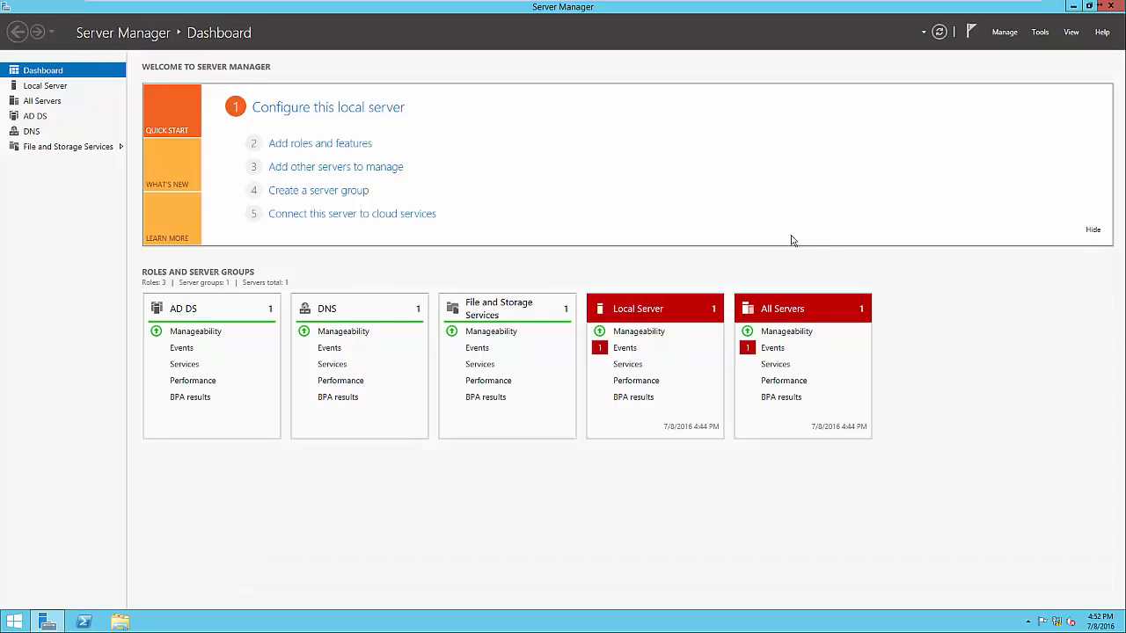
# In Server Manager, check the installation state of the Group Policy Management feature in the Add Roles and Features Wizard, then cancel the wizard
pyautogui.click(362, 146)
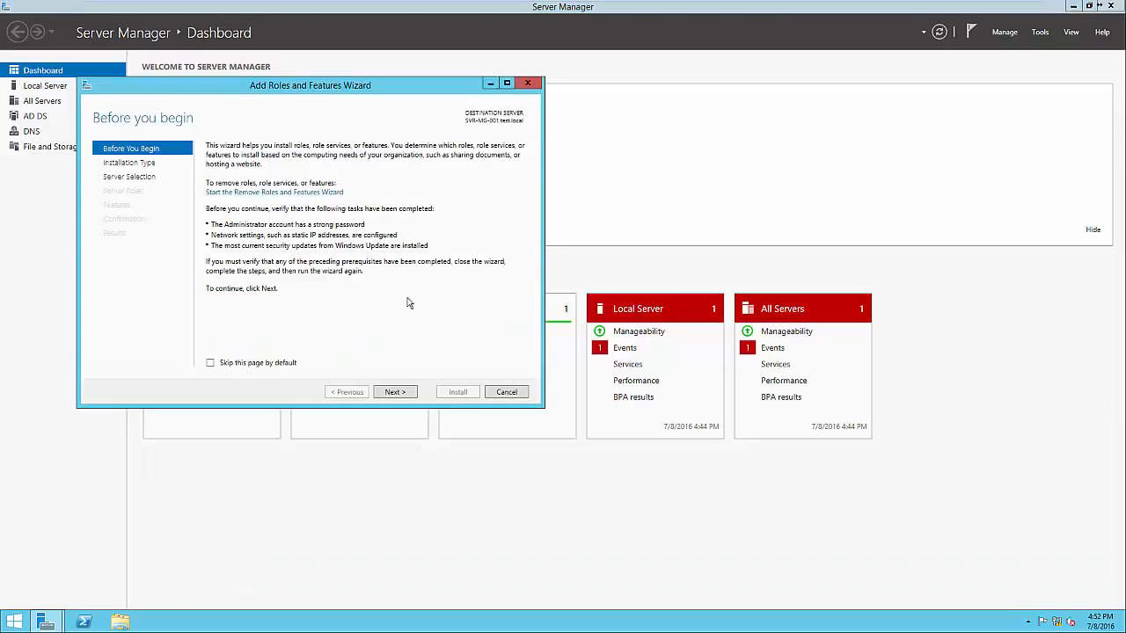
pyautogui.click(395, 392)
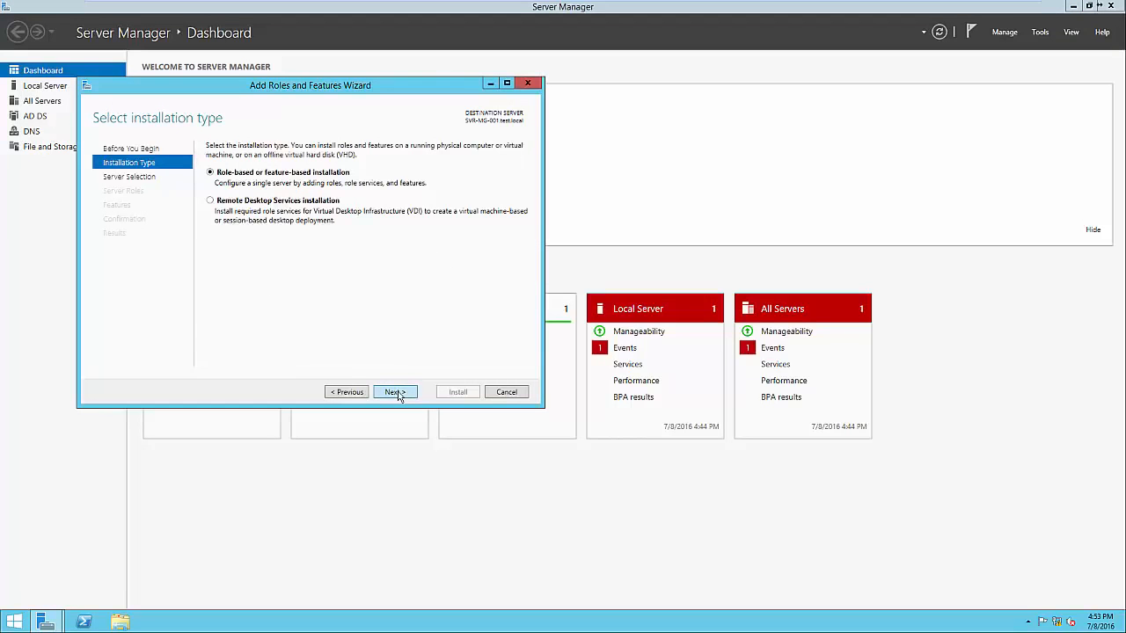
pyautogui.click(396, 392)
pyautogui.click(395, 392)
pyautogui.click(395, 392)
pyautogui.click(311, 319)
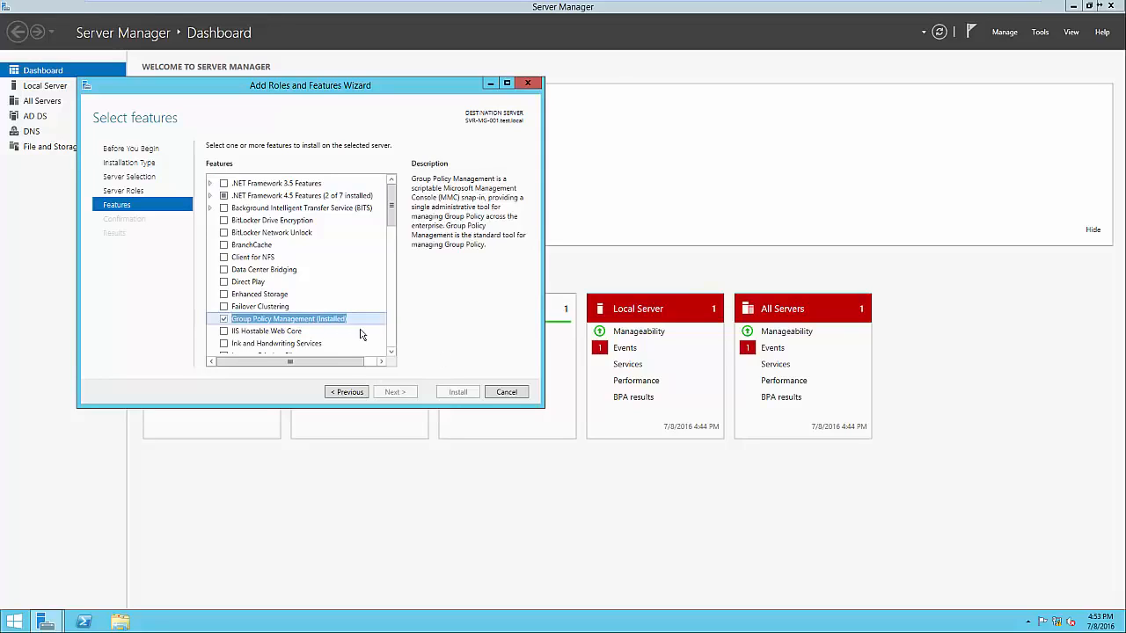
pyautogui.click(507, 392)
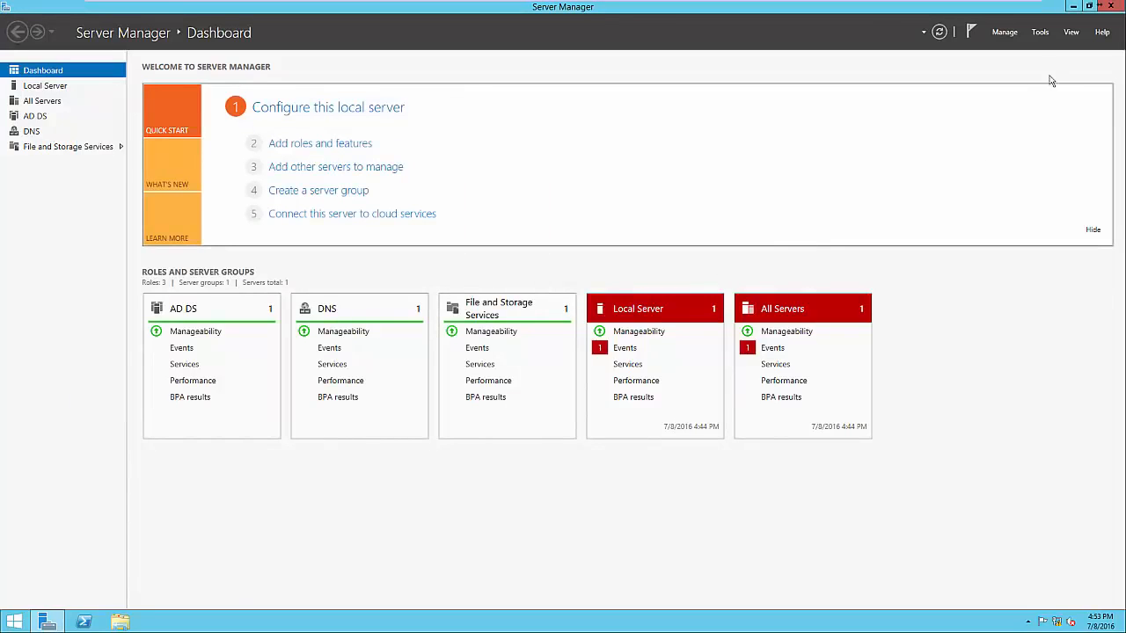
# Open Group Policy Management, expand the forest down to the test.local domain, and show the GPOs linked to the Headquarters organizational unit
pyautogui.click(1040, 35)
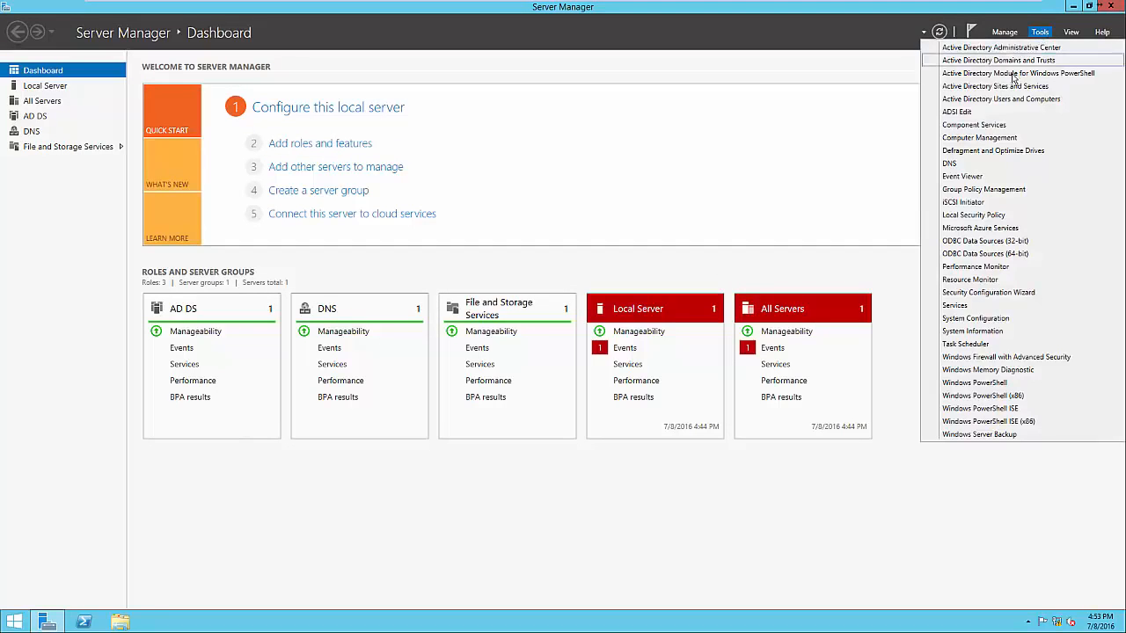
pyautogui.click(998, 190)
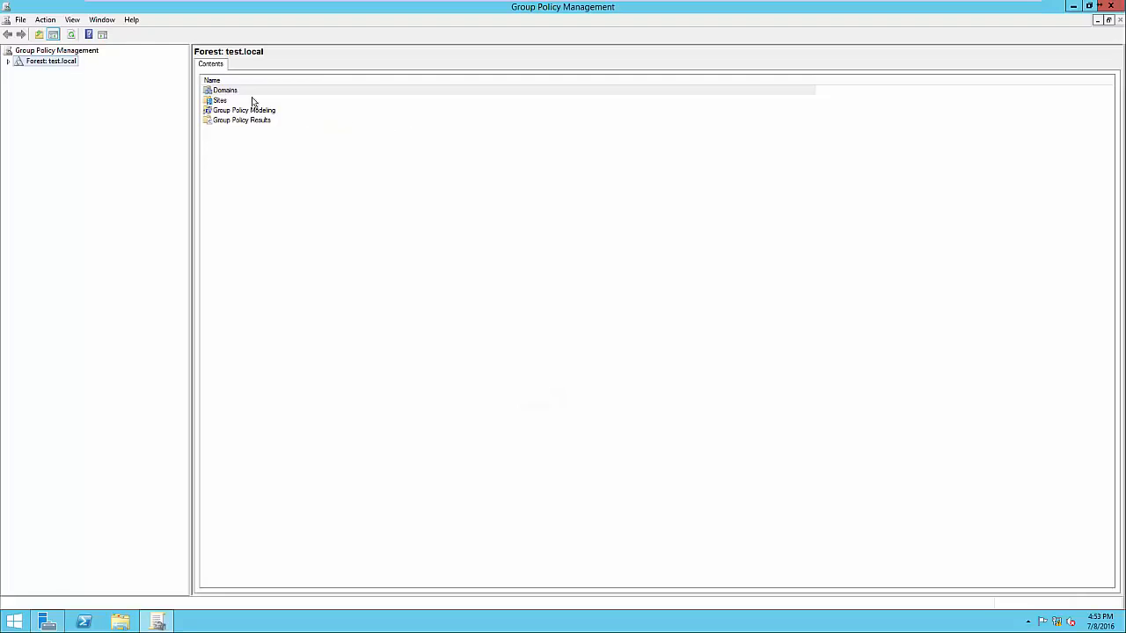
pyautogui.click(9, 62)
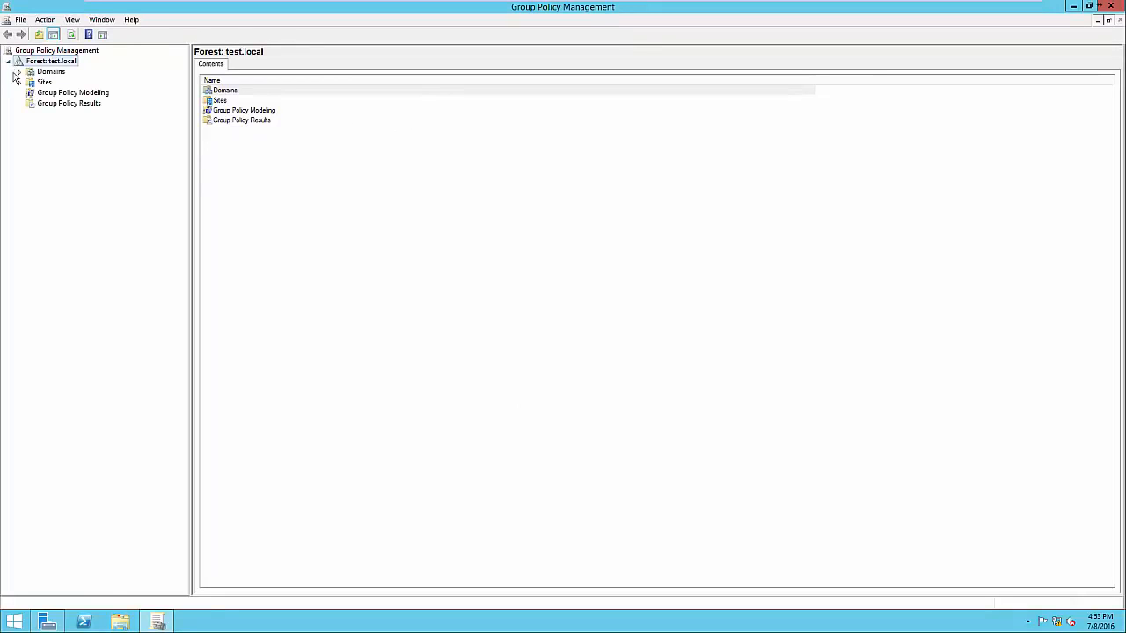
pyautogui.click(19, 71)
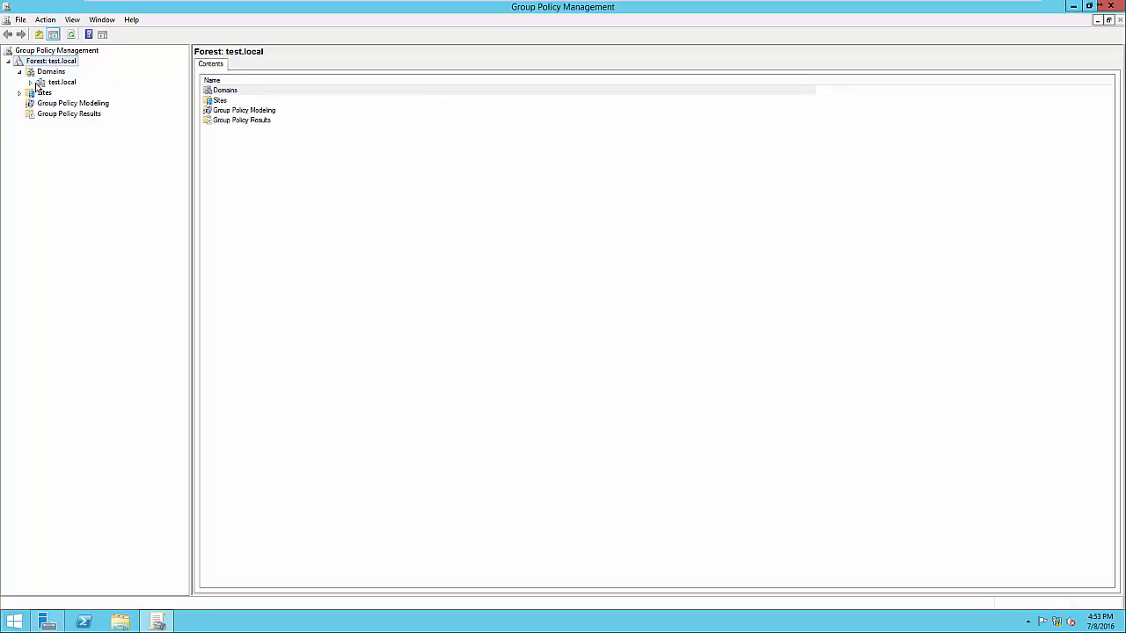
pyautogui.click(31, 83)
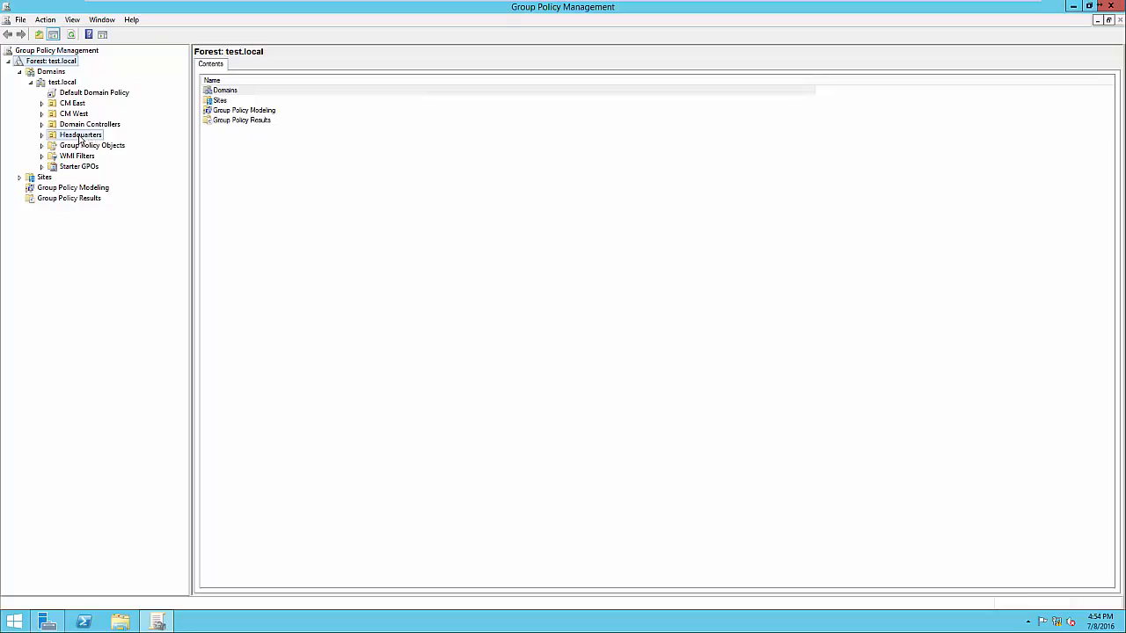
pyautogui.click(80, 137)
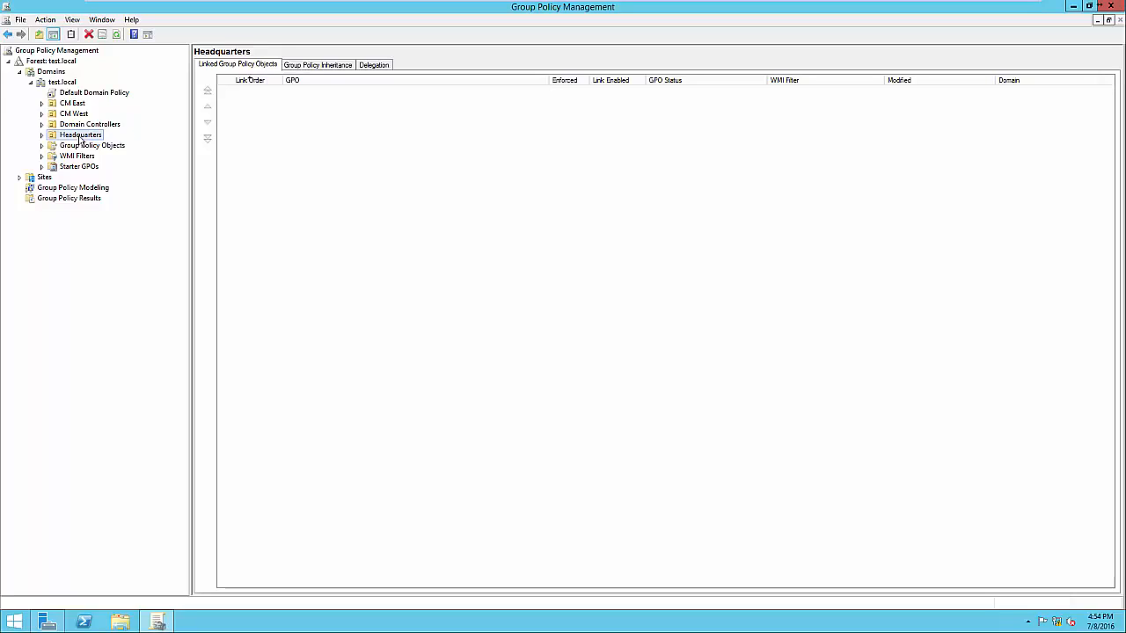
# Check the GPOs linked to CM West and Headquarters, then display the Default Domain Policy's settings report
pyautogui.click(81, 115)
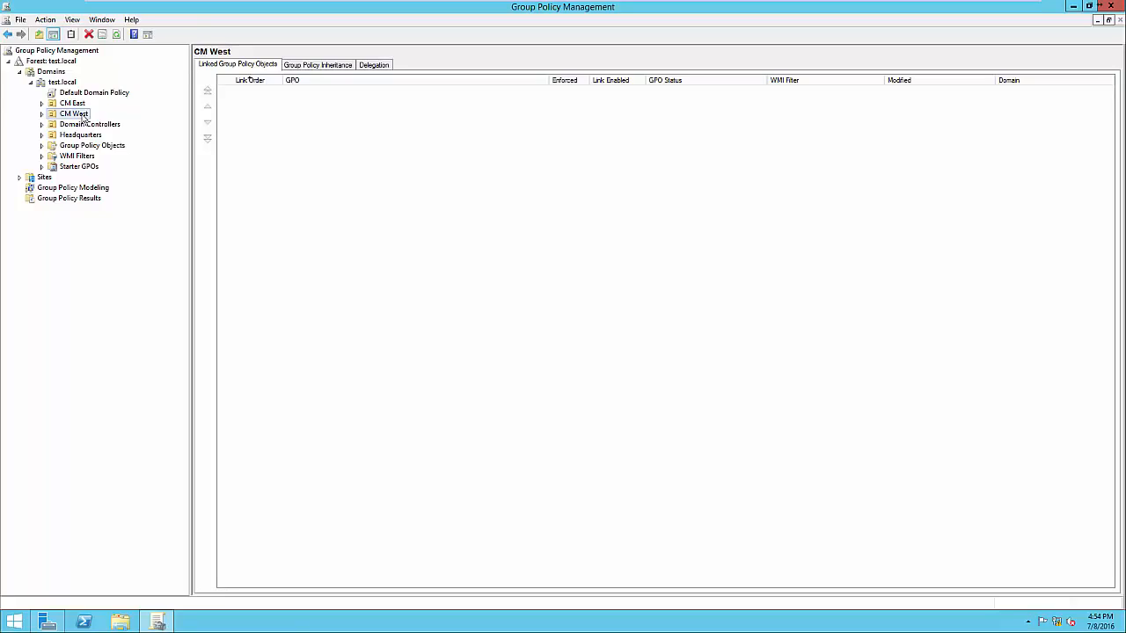
pyautogui.click(77, 138)
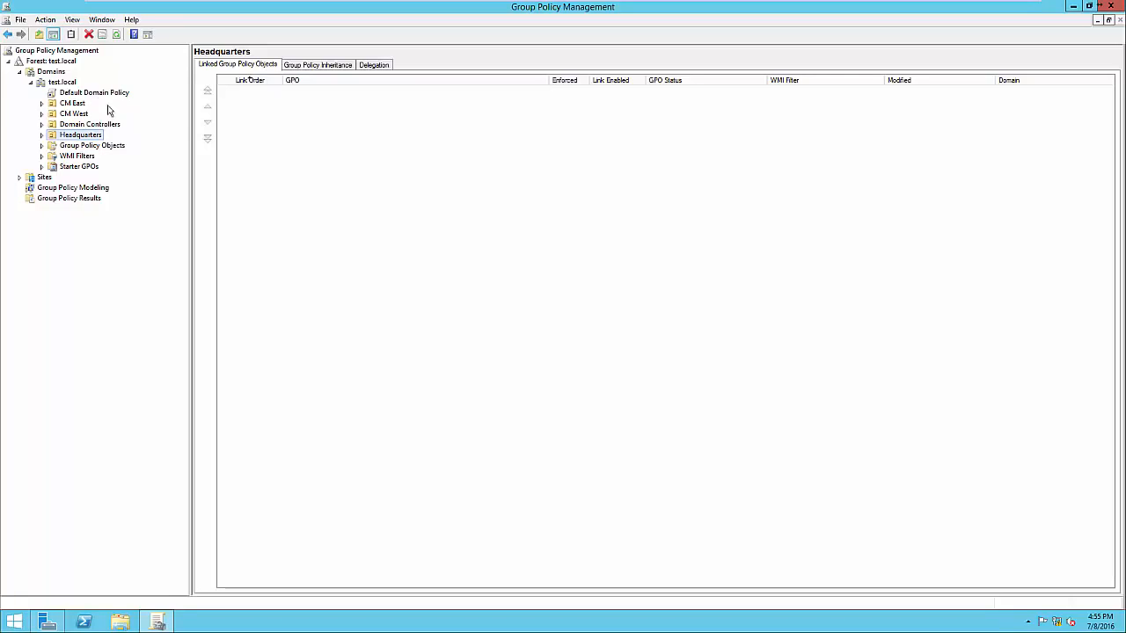
pyautogui.click(86, 94)
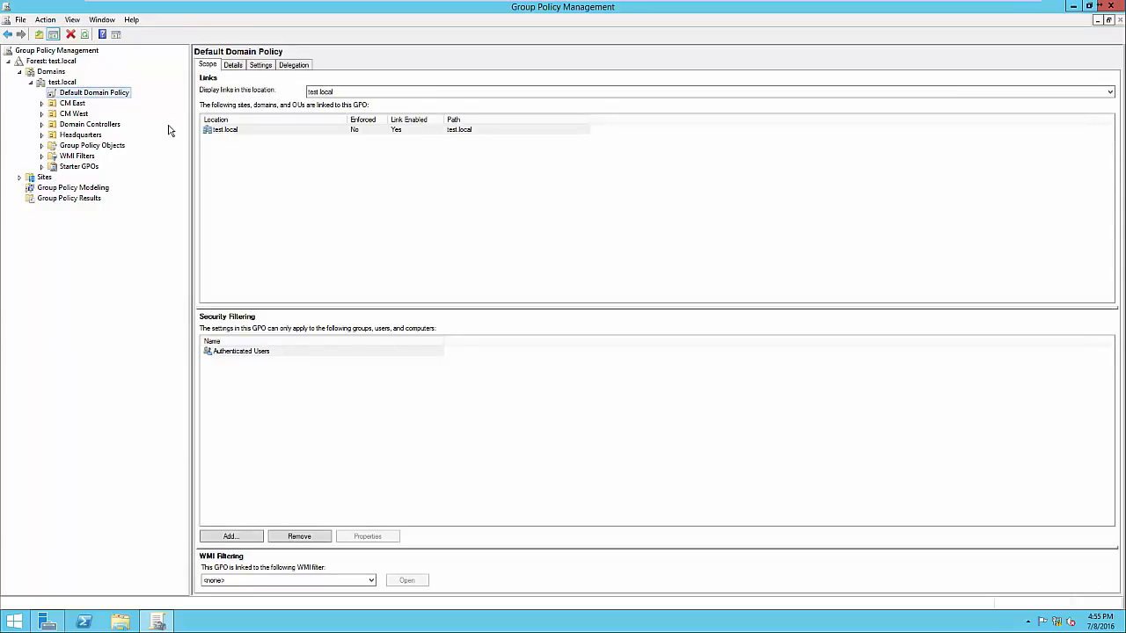
pyautogui.click(261, 66)
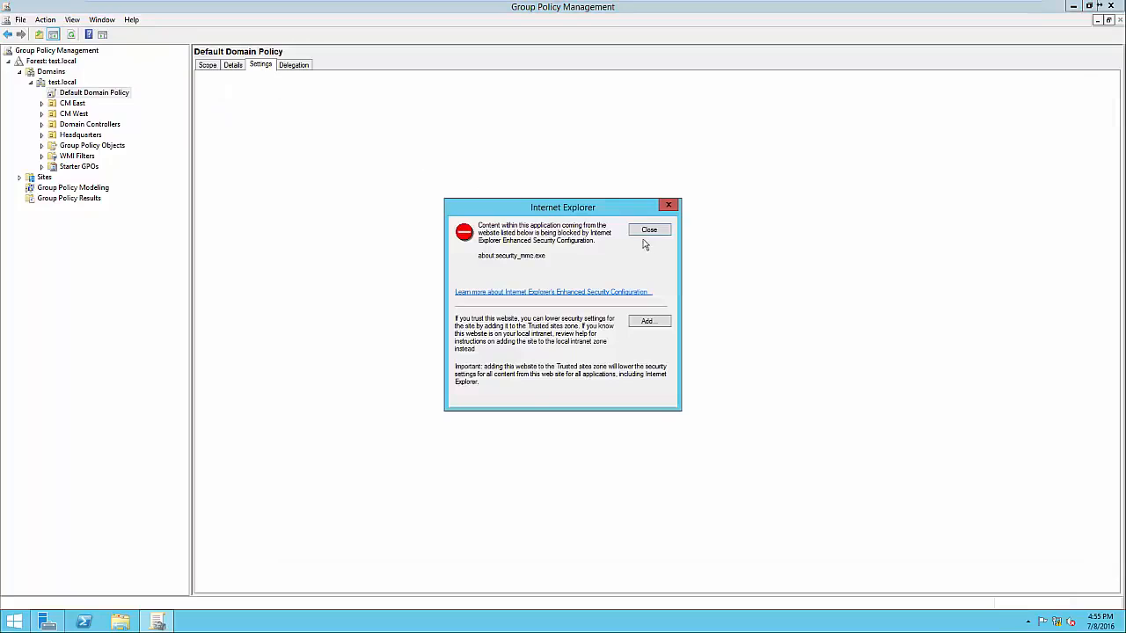
pyautogui.click(655, 236)
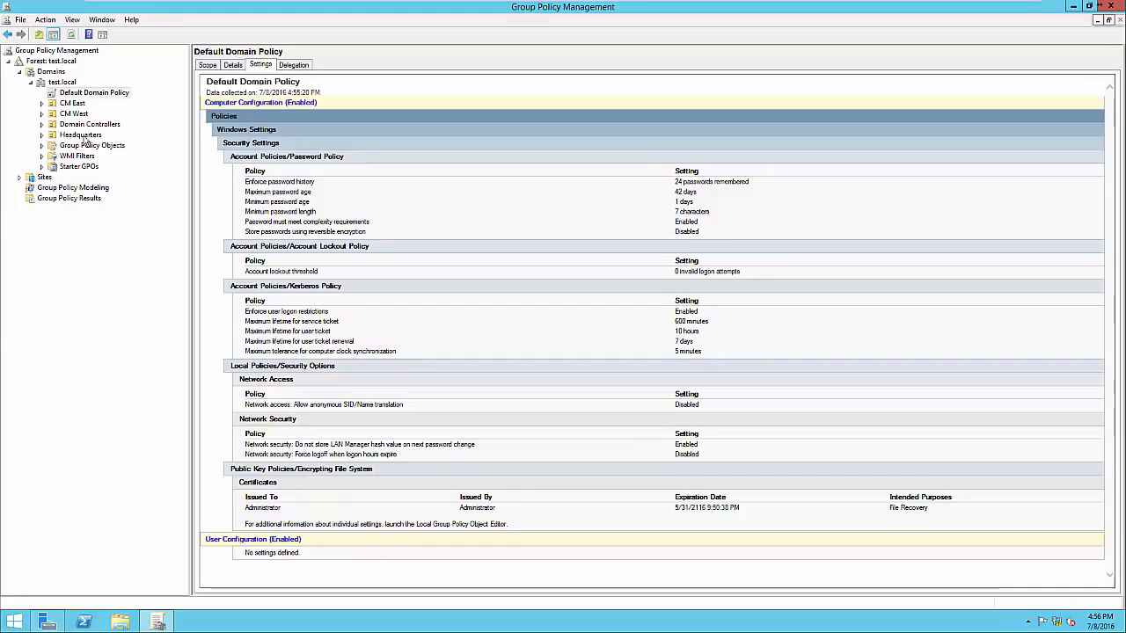
# Open the Default Domain Policy for editing, place the editor beside the settings report, and view its Computer Configuration and User Configuration branches
pyautogui.rightClick(87, 97)
pyautogui.click(101, 102)
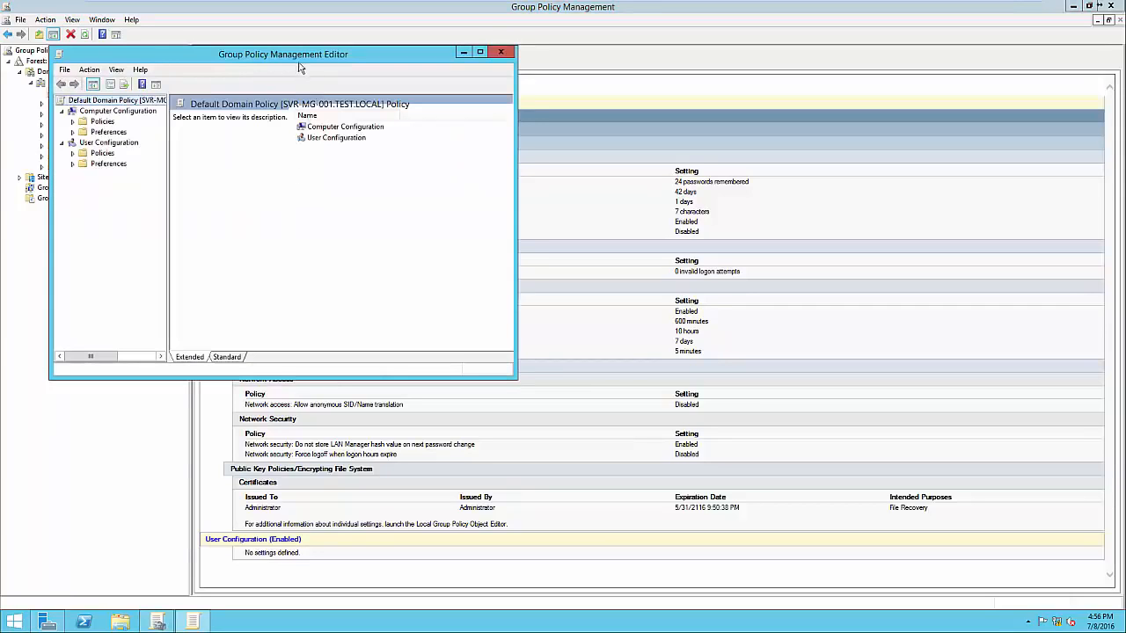
pyautogui.moveTo(296, 53); pyautogui.dragTo(594, 92)
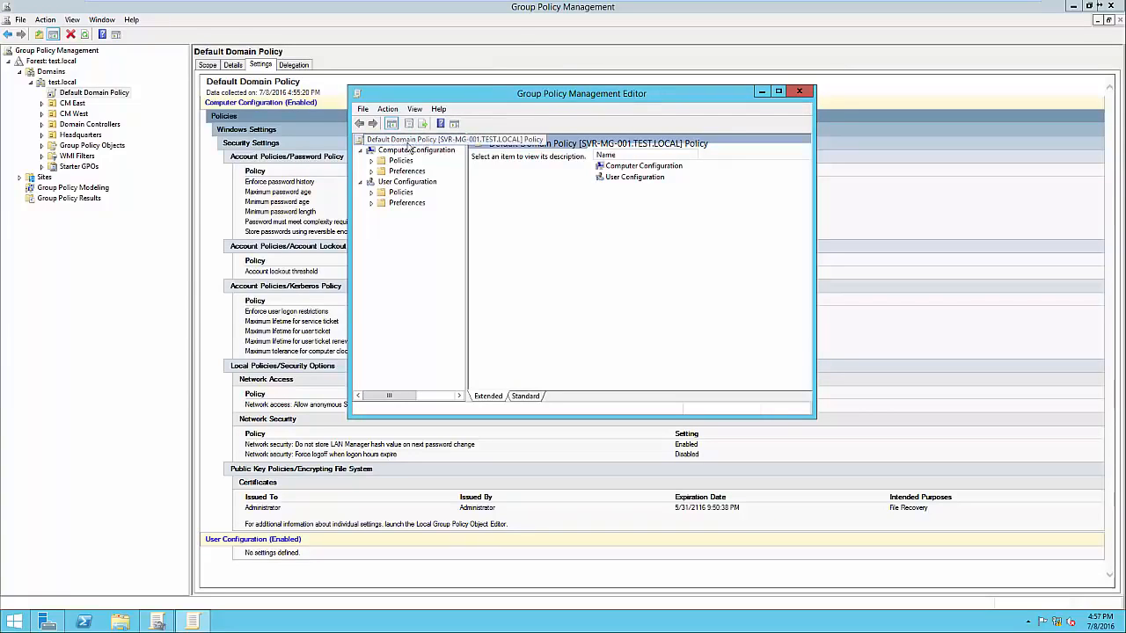
pyautogui.moveTo(468, 214); pyautogui.dragTo(491, 211)
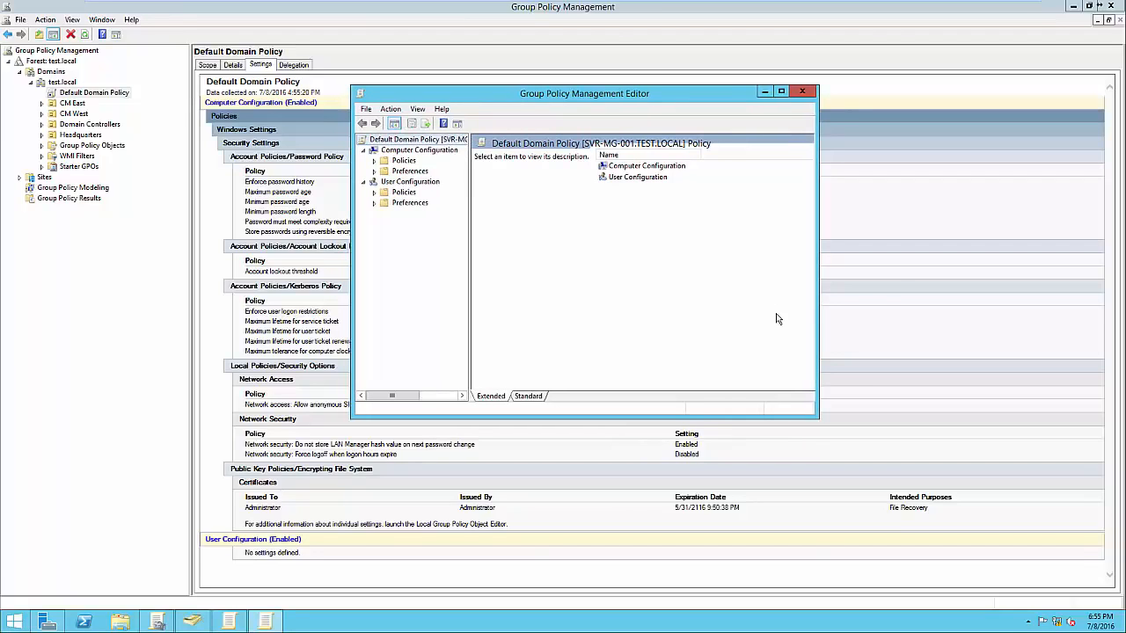
pyautogui.moveTo(590, 100); pyautogui.dragTo(851, 130)
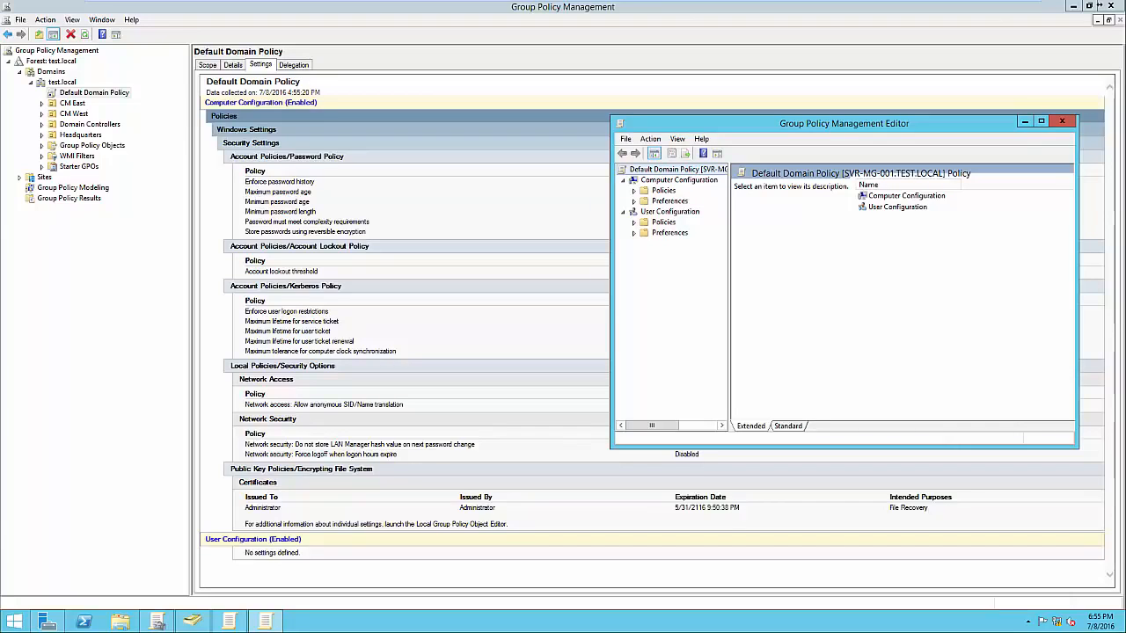
pyautogui.moveTo(886, 122); pyautogui.dragTo(872, 120)
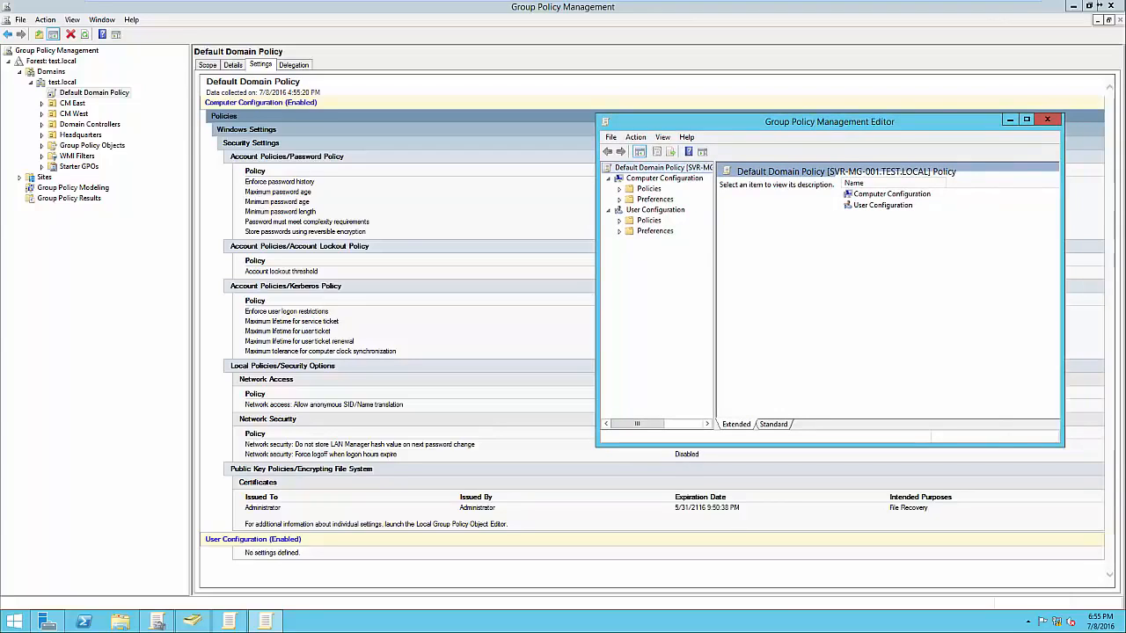
pyautogui.click(664, 179)
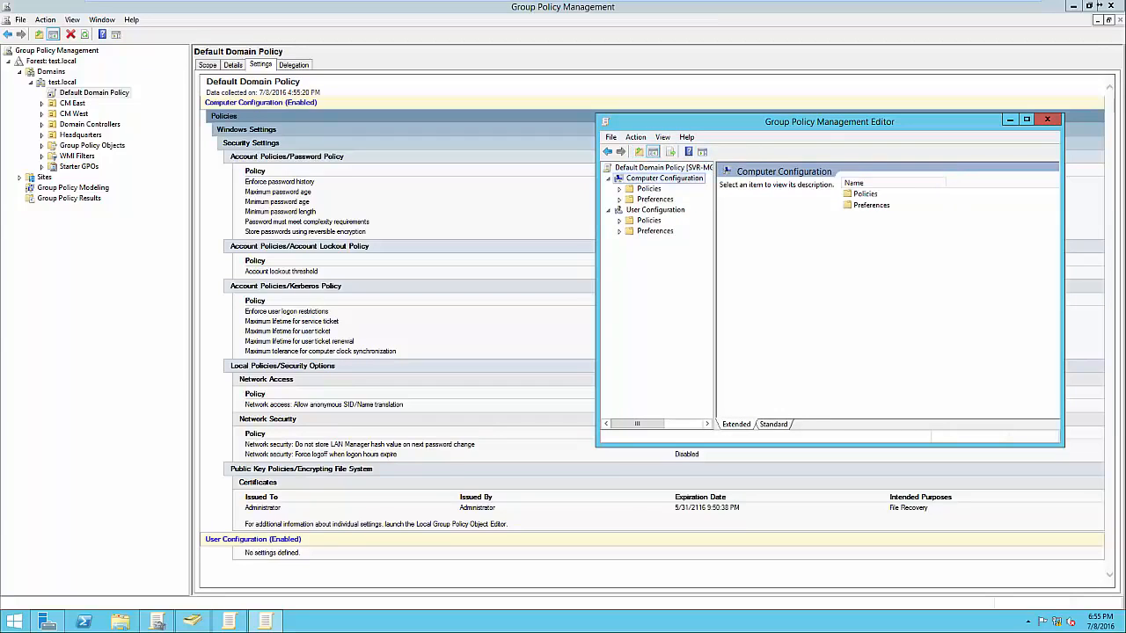
pyautogui.click(655, 210)
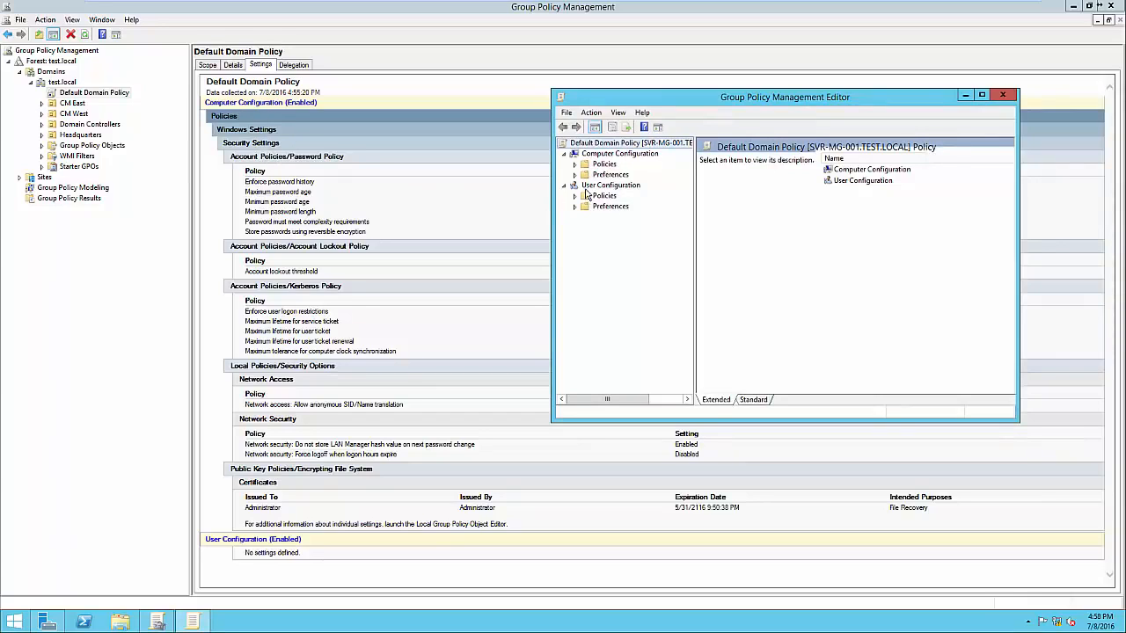
# Show the Password Policy settings under Computer Configuration's Windows Settings, Security Settings and Account Policies, keeping the report's password section uncovered
pyautogui.click(575, 164)
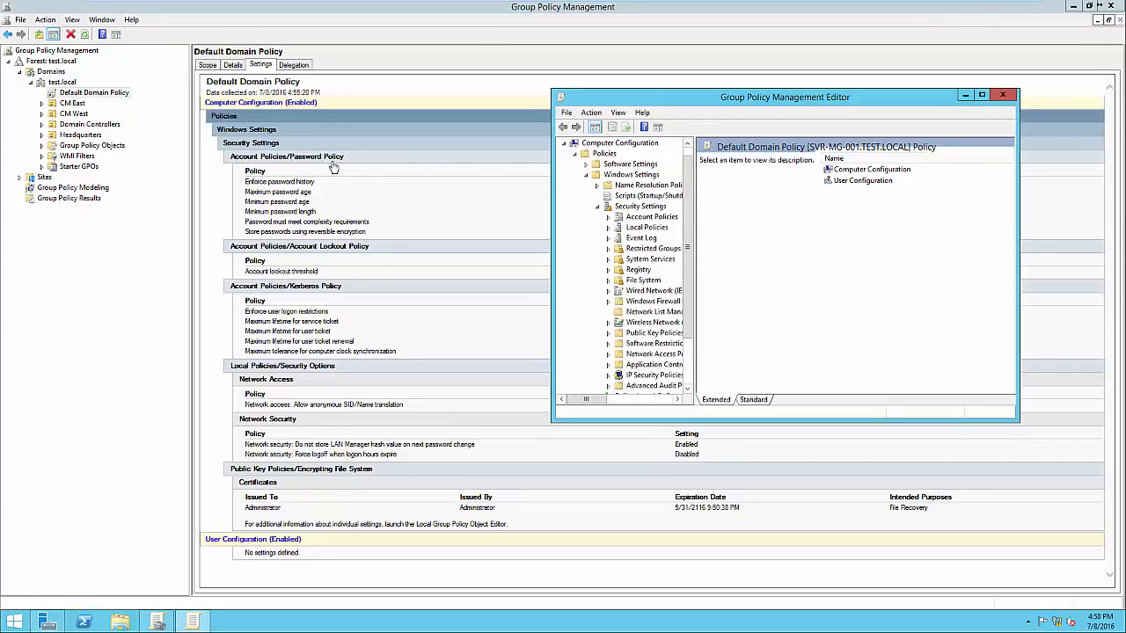
pyautogui.click(607, 216)
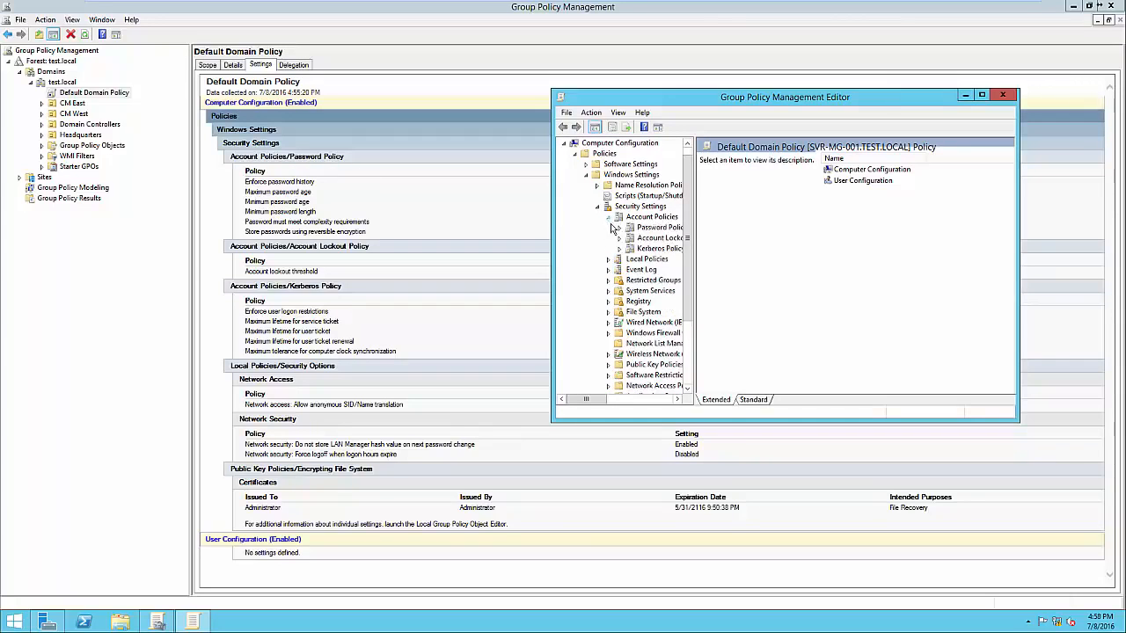
pyautogui.click(670, 227)
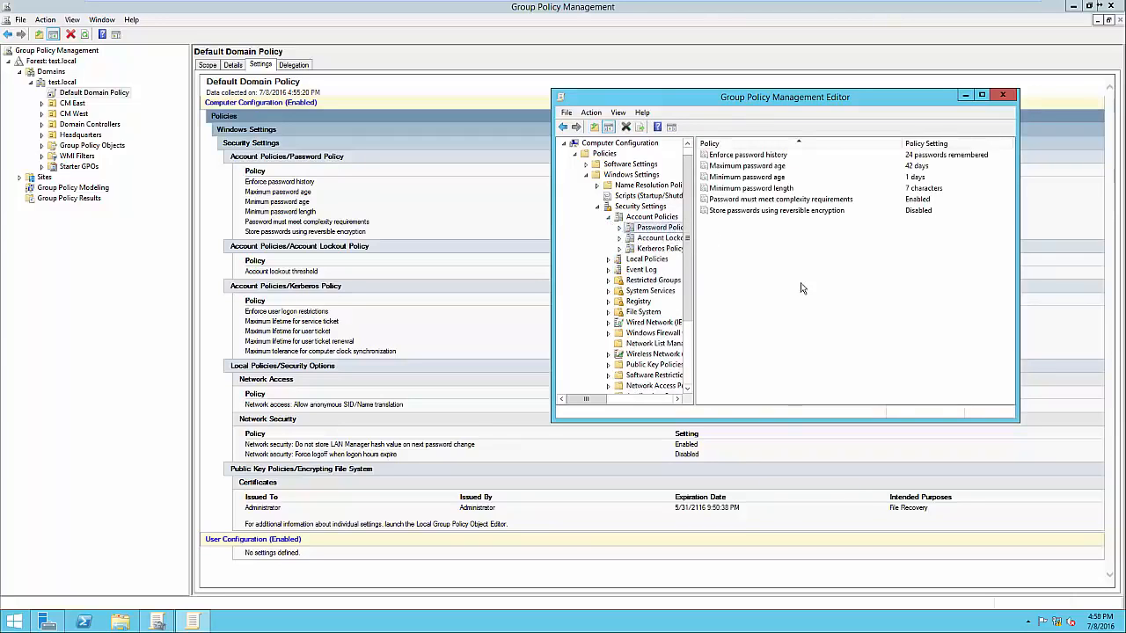
pyautogui.moveTo(849, 104); pyautogui.dragTo(749, 270)
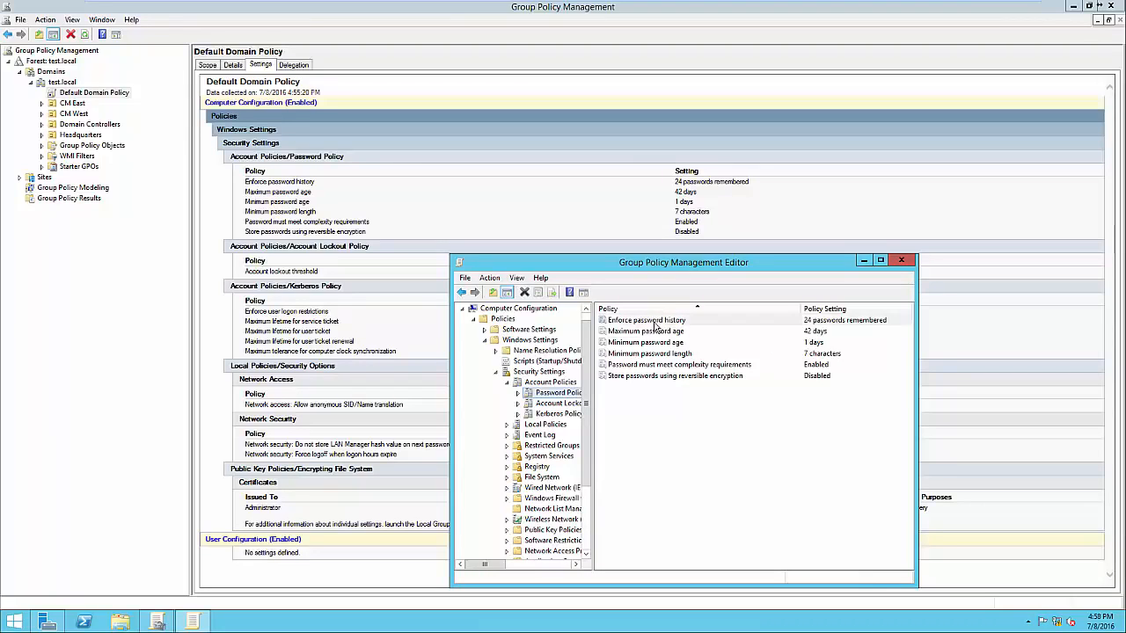
# Read the explanation of the Enforce password history policy and set it to keep 12 passwords remembered
pyautogui.doubleClick(655, 323)
pyautogui.moveTo(694, 285); pyautogui.dragTo(703, 225)
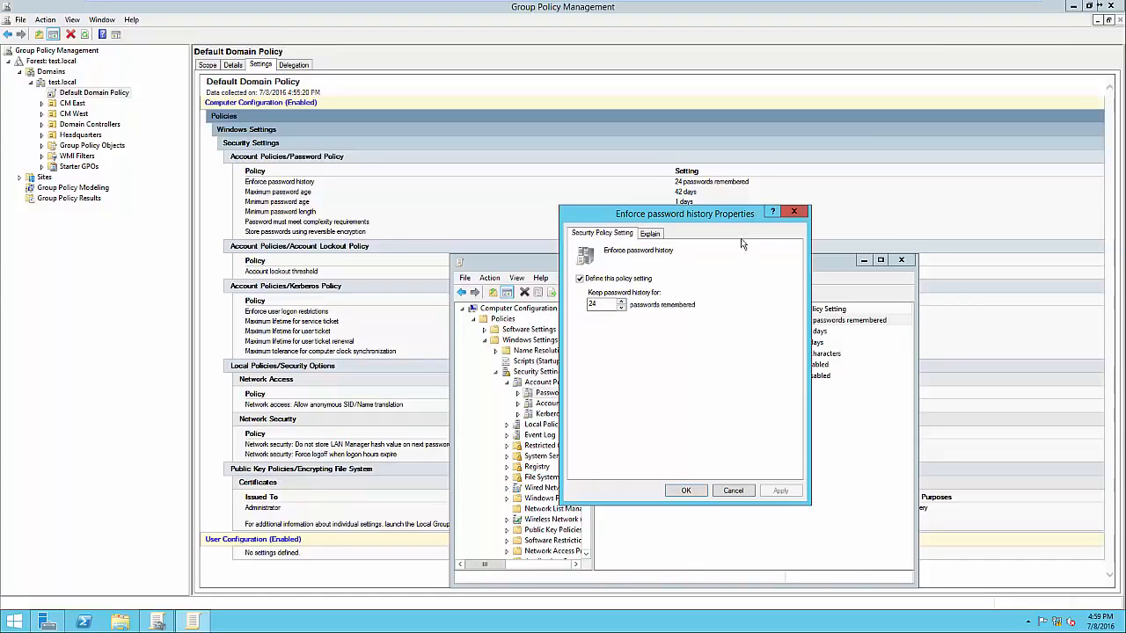
pyautogui.click(651, 235)
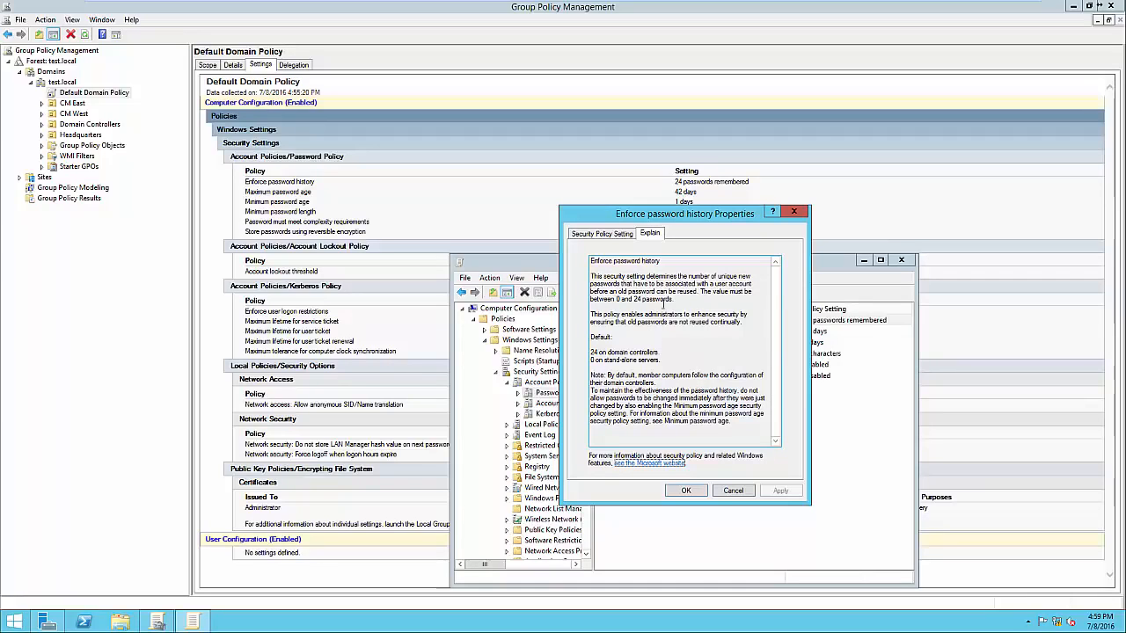
pyautogui.click(606, 235)
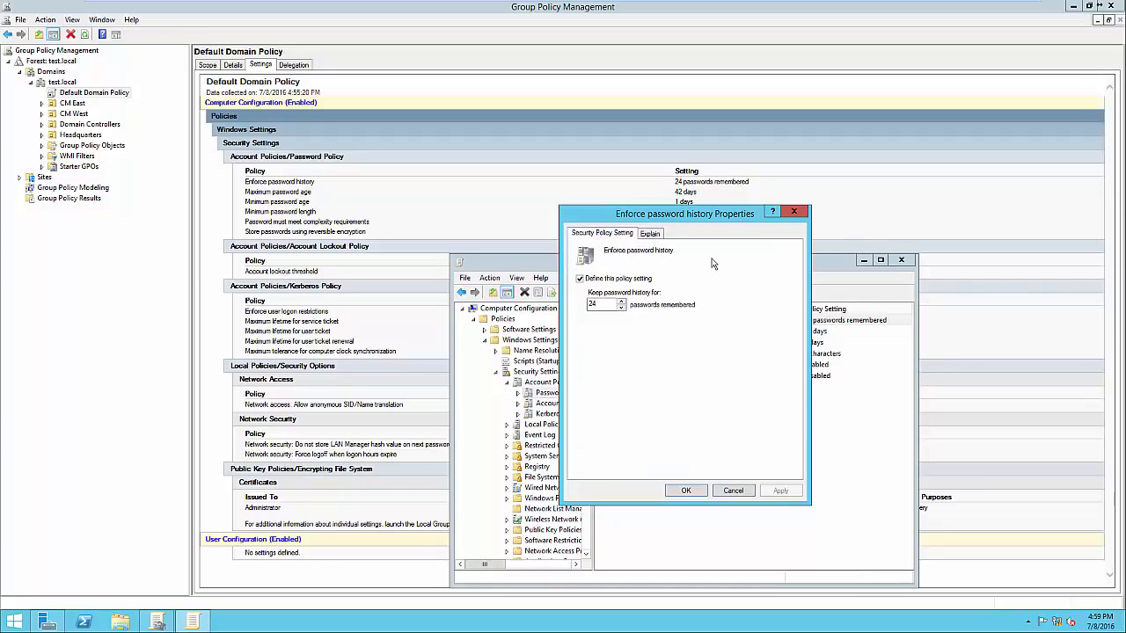
pyautogui.moveTo(630, 220); pyautogui.dragTo(824, 207)
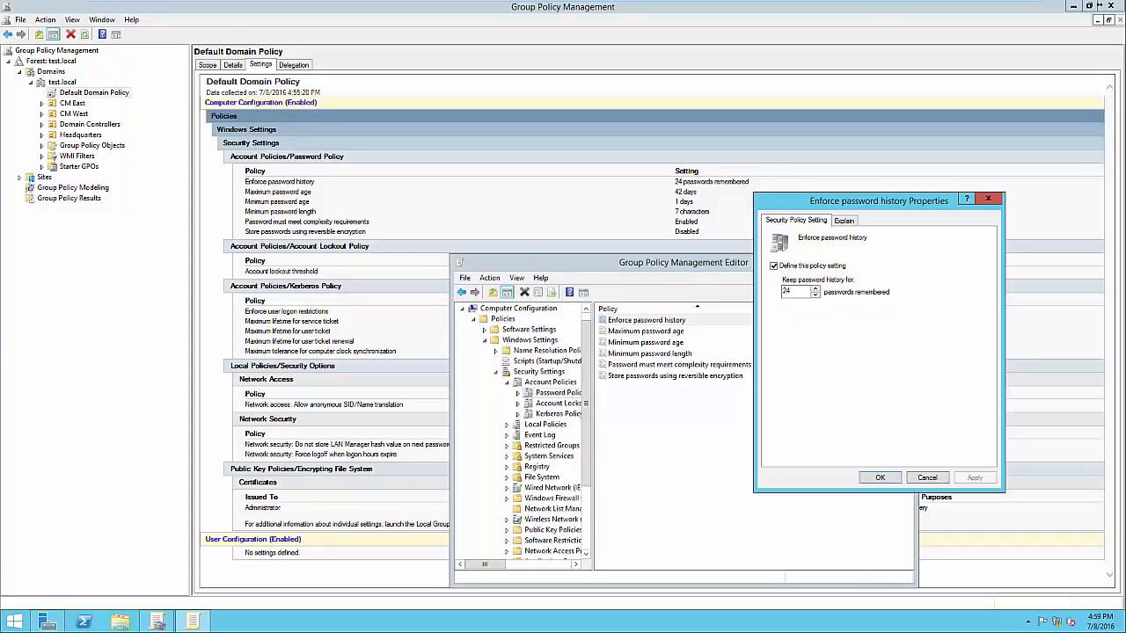
pyautogui.doubleClick(787, 291)
pyautogui.write('12')
pyautogui.click(880, 478)
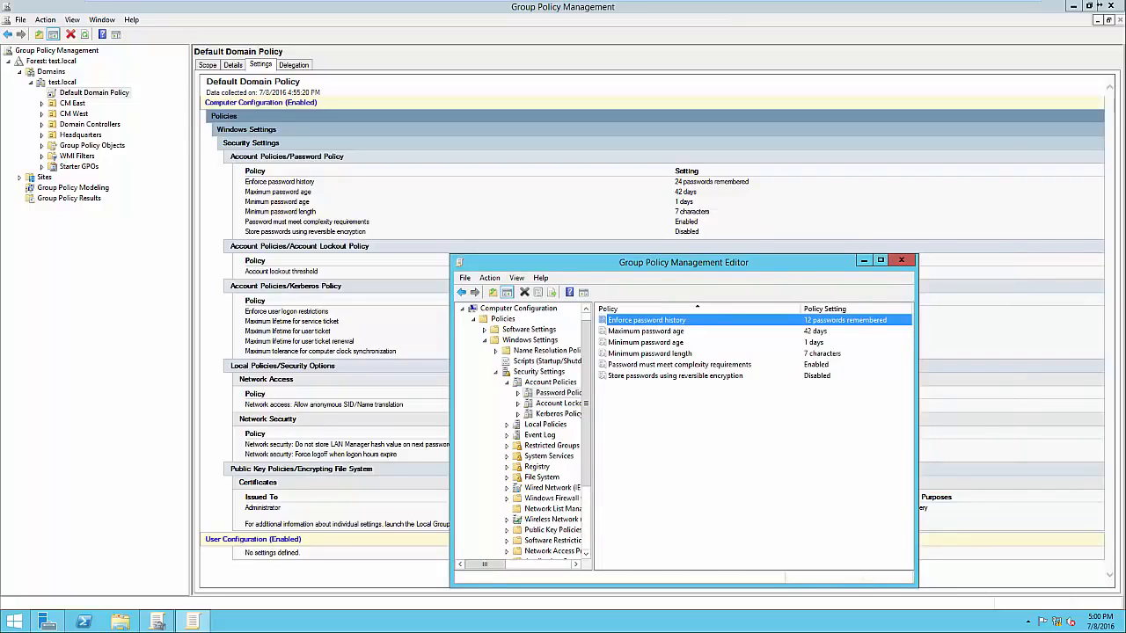
# Set the Maximum password age policy so that passwords expire in 21 days
pyautogui.doubleClick(645, 332)
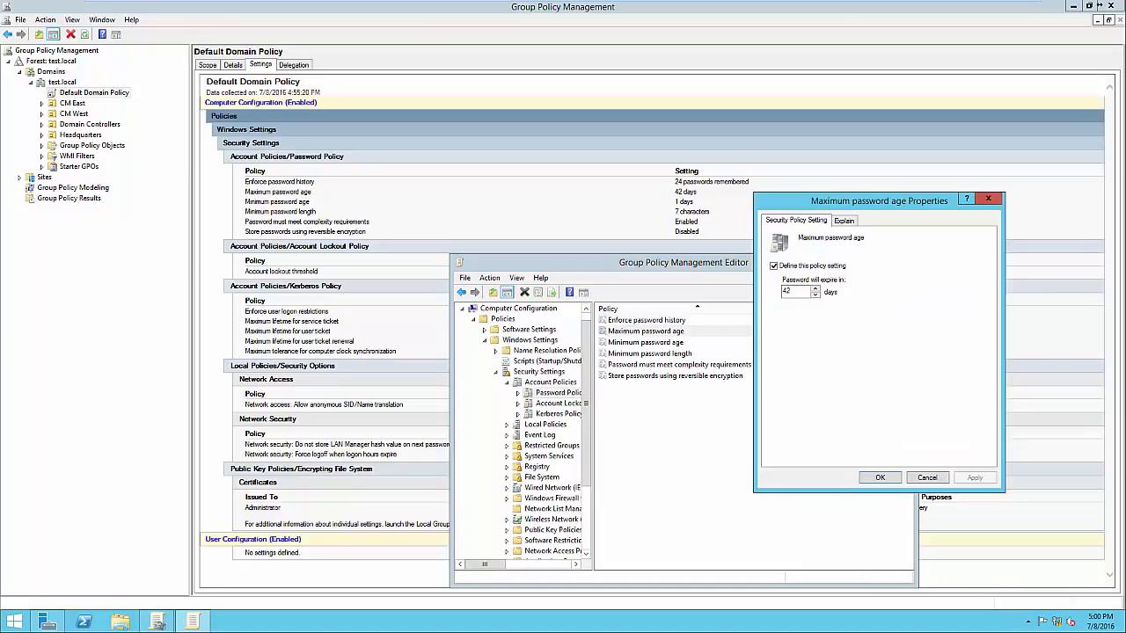
pyautogui.click(844, 221)
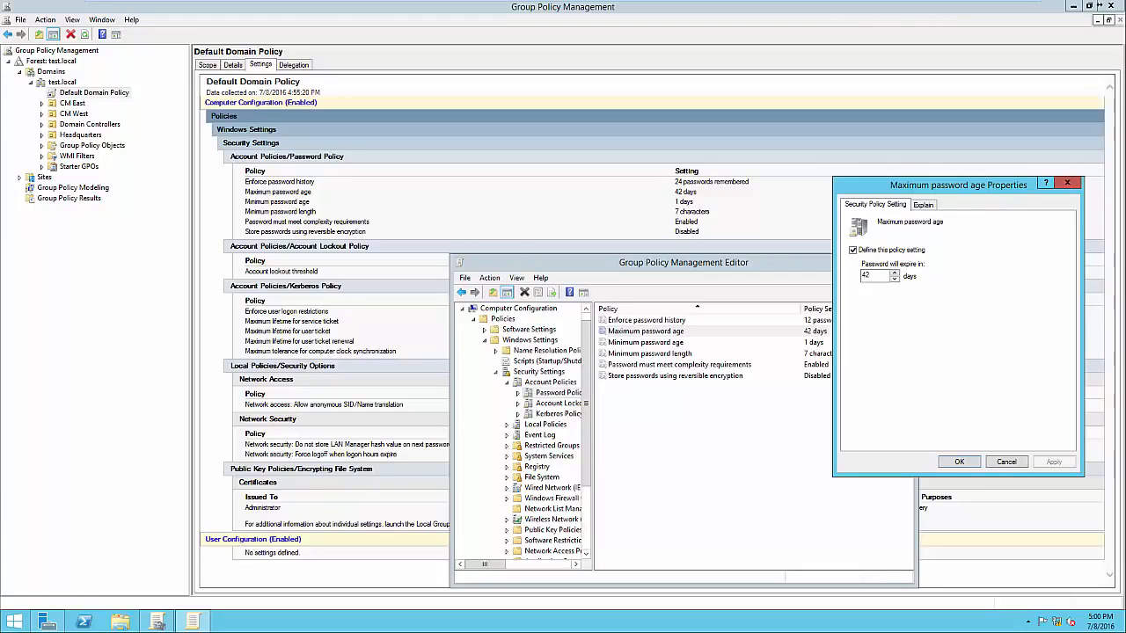
pyautogui.doubleClick(871, 276)
pyautogui.doubleClick(868, 275)
pyautogui.write('21')
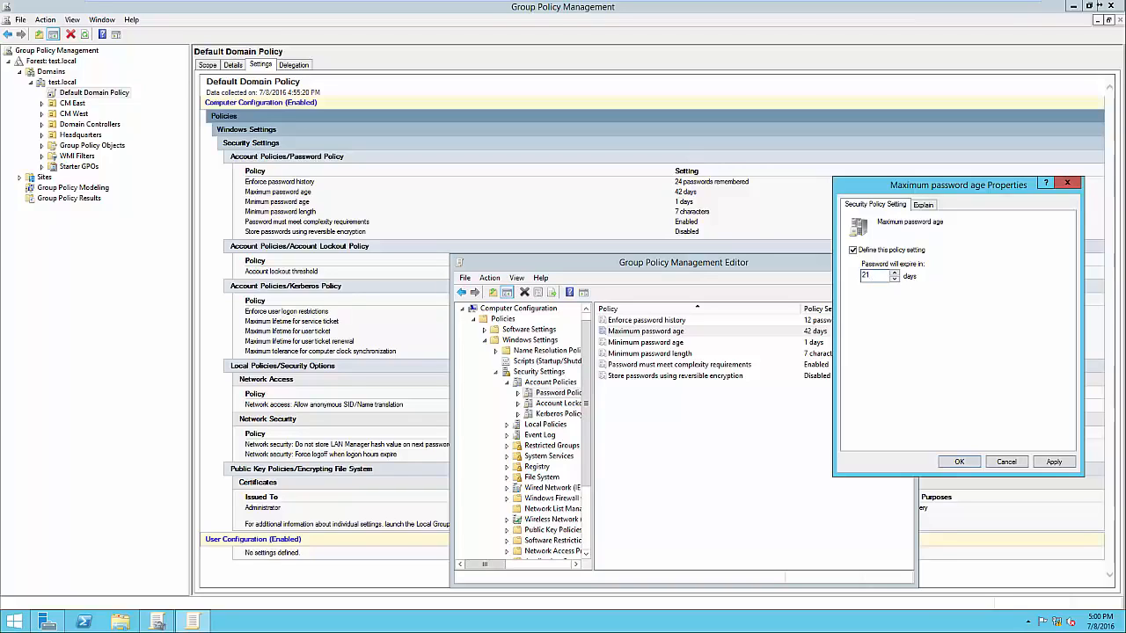
pyautogui.click(1054, 462)
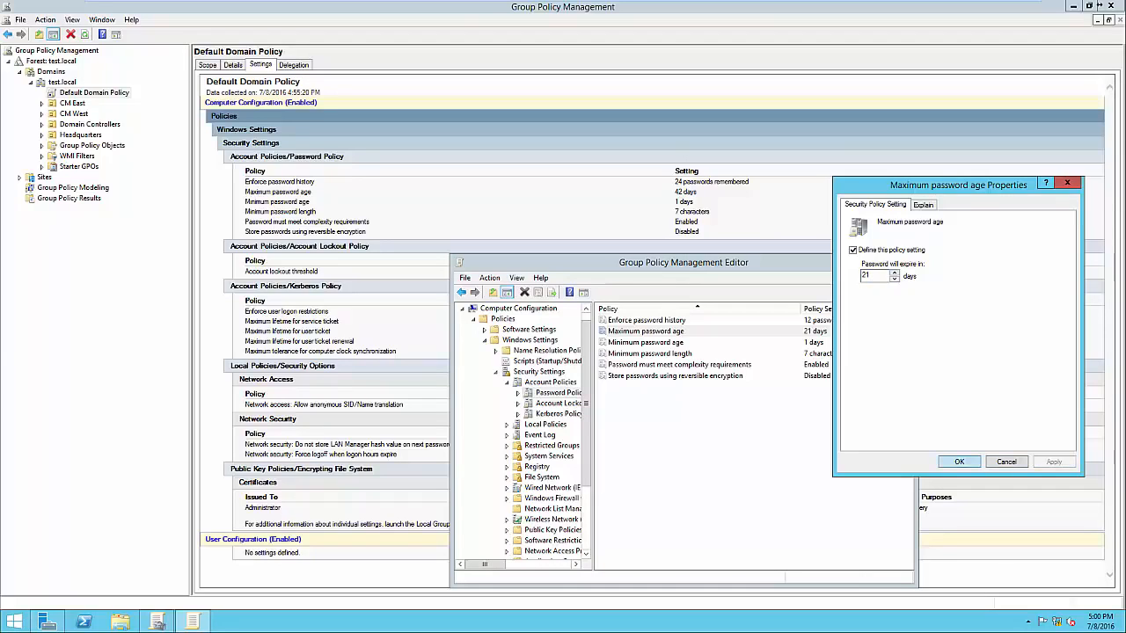
pyautogui.press('Return')
# Review the Minimum password age and Minimum password length policies, accepting their existing values
pyautogui.press('Down')
pyautogui.press('Return')
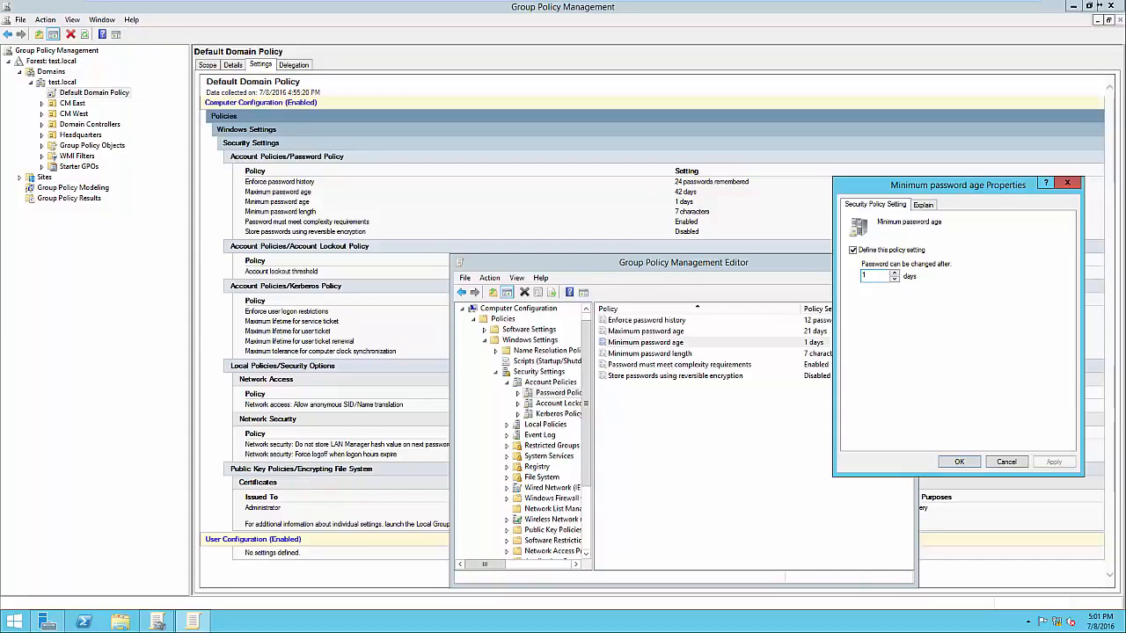
pyautogui.click(959, 462)
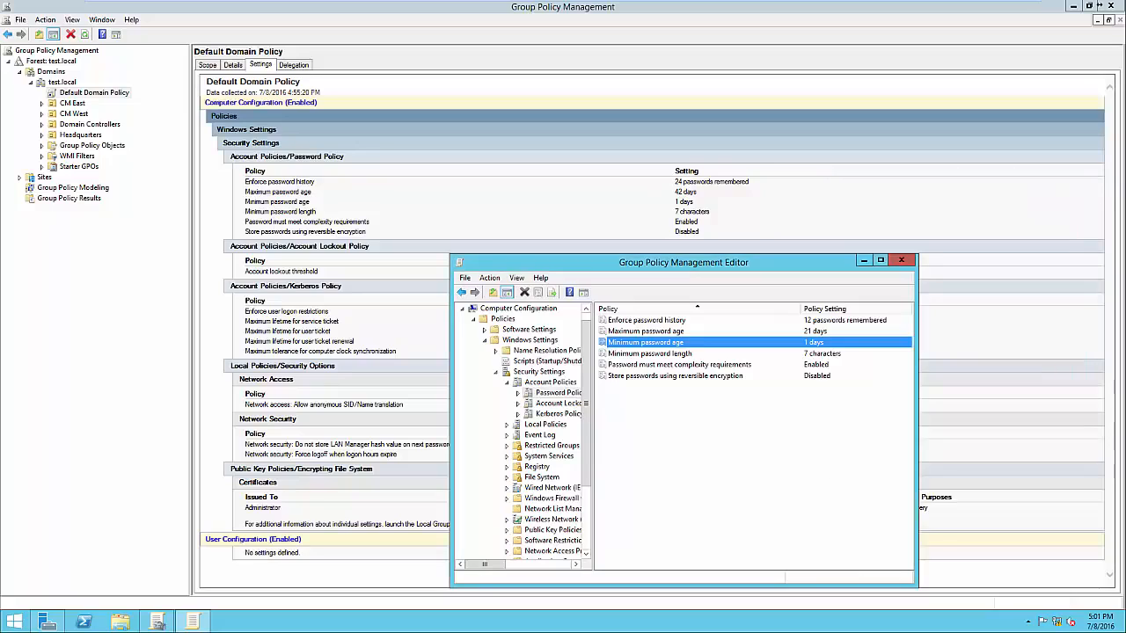
pyautogui.press('Down')
pyautogui.press('Return')
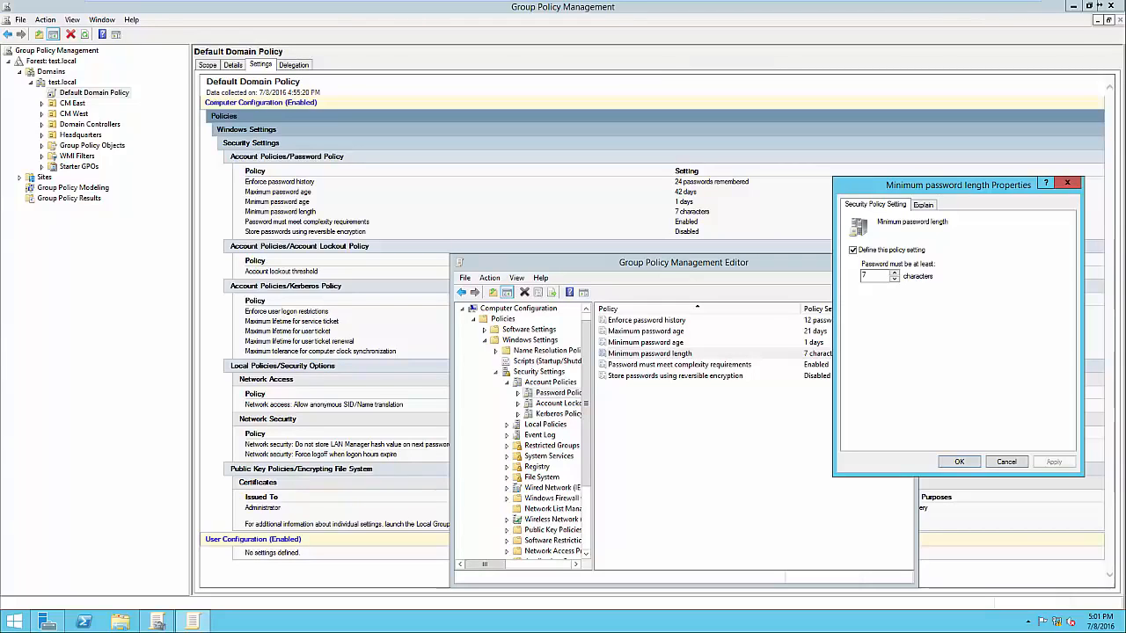
pyautogui.click(958, 462)
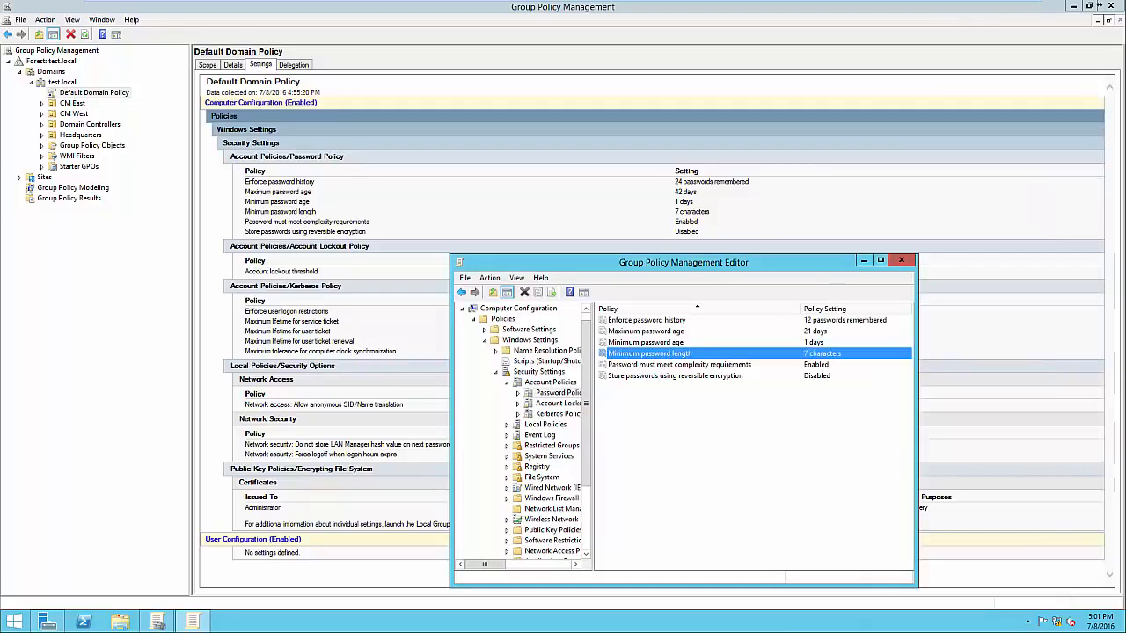
# Read the explanation of the password complexity requirements policy, close it without changes, and select the reversible encryption policy
pyautogui.doubleClick(679, 365)
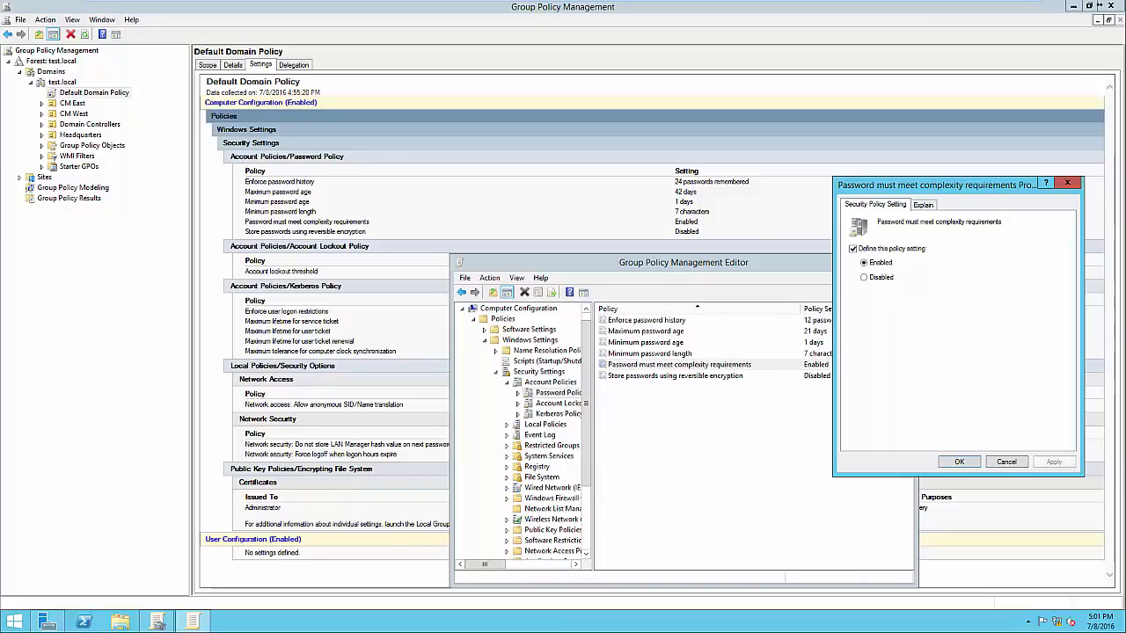
pyautogui.click(923, 205)
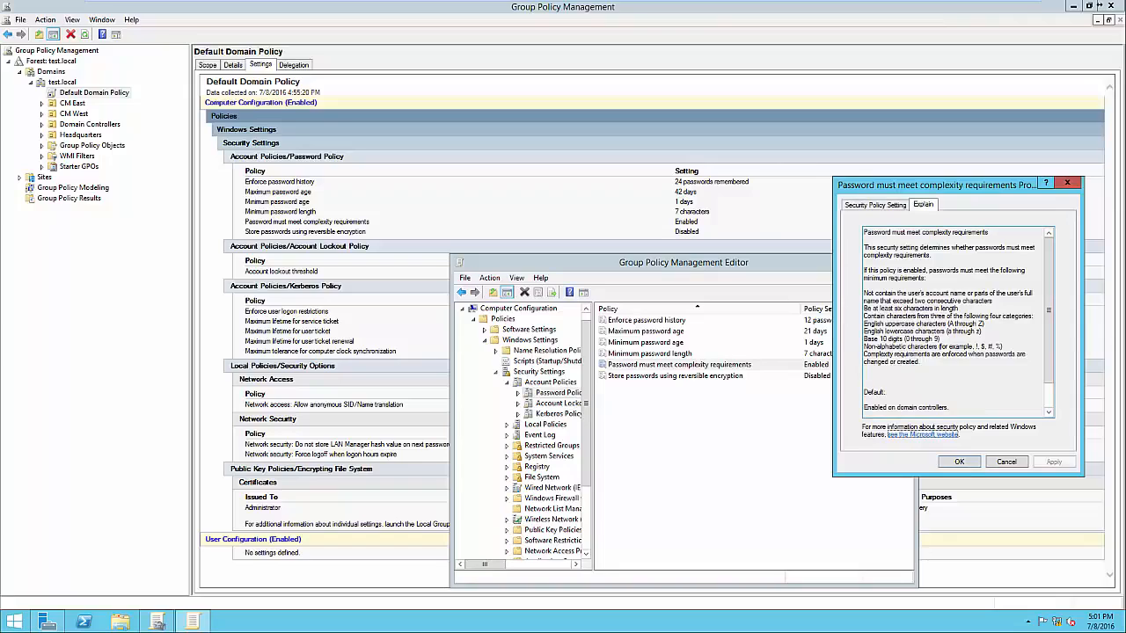
pyautogui.moveTo(863, 308); pyautogui.dragTo(939, 340)
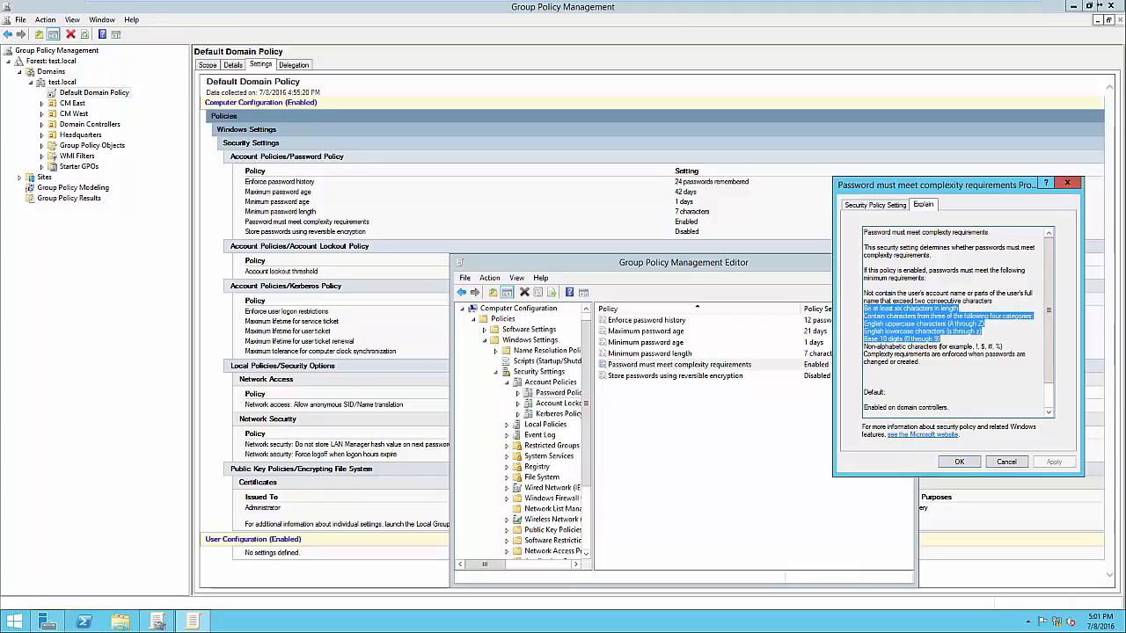
pyautogui.click(978, 346)
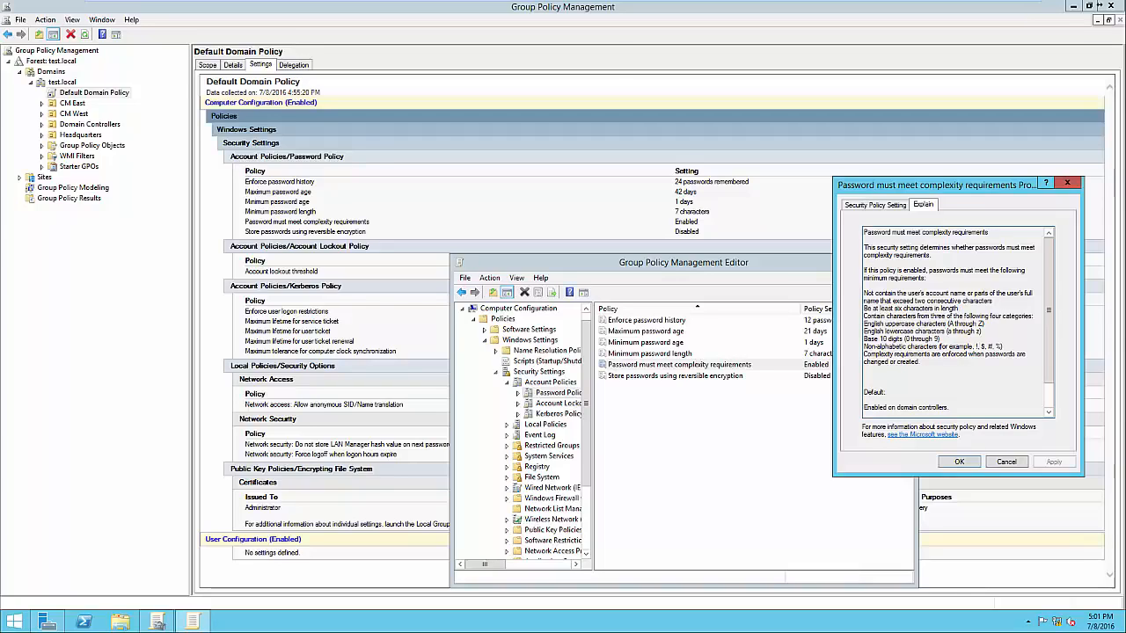
pyautogui.press('Escape')
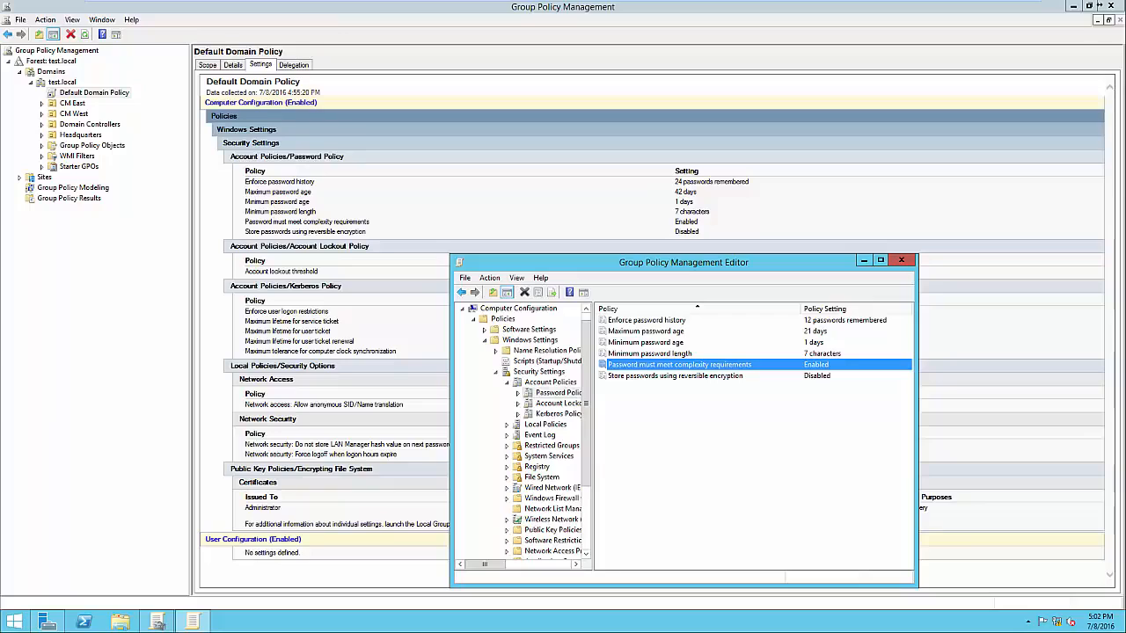
pyautogui.press('Down')
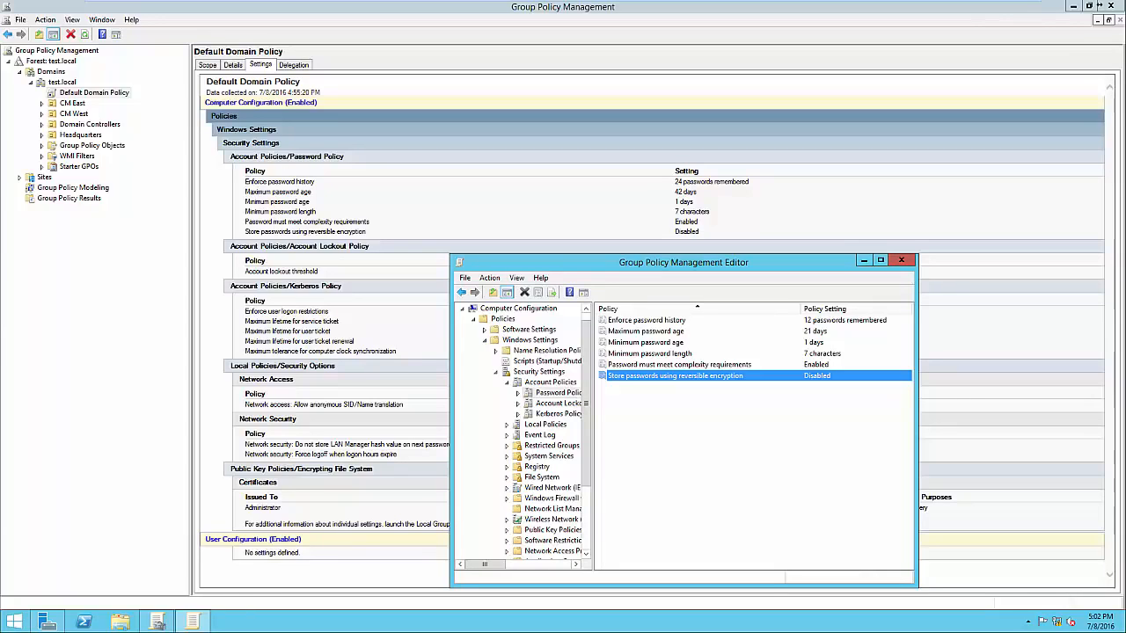
# Define the Account lockout duration policy as 30 minutes, accepting the suggested threshold of 5 invalid logon attempts and 30-minute counter reset
pyautogui.click(563, 403)
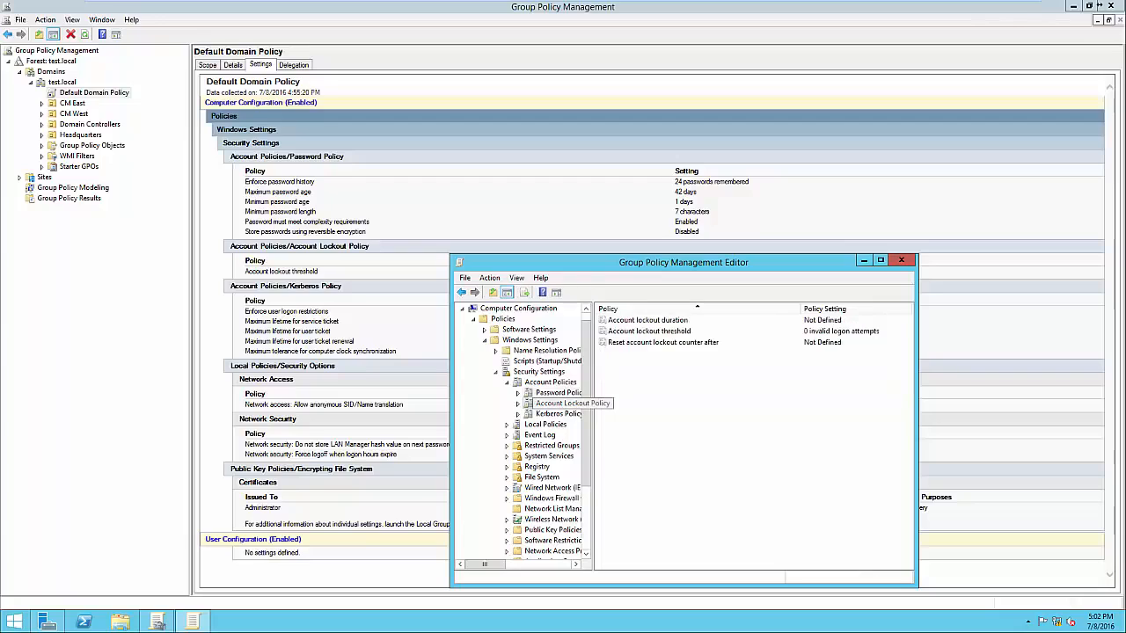
pyautogui.doubleClick(647, 321)
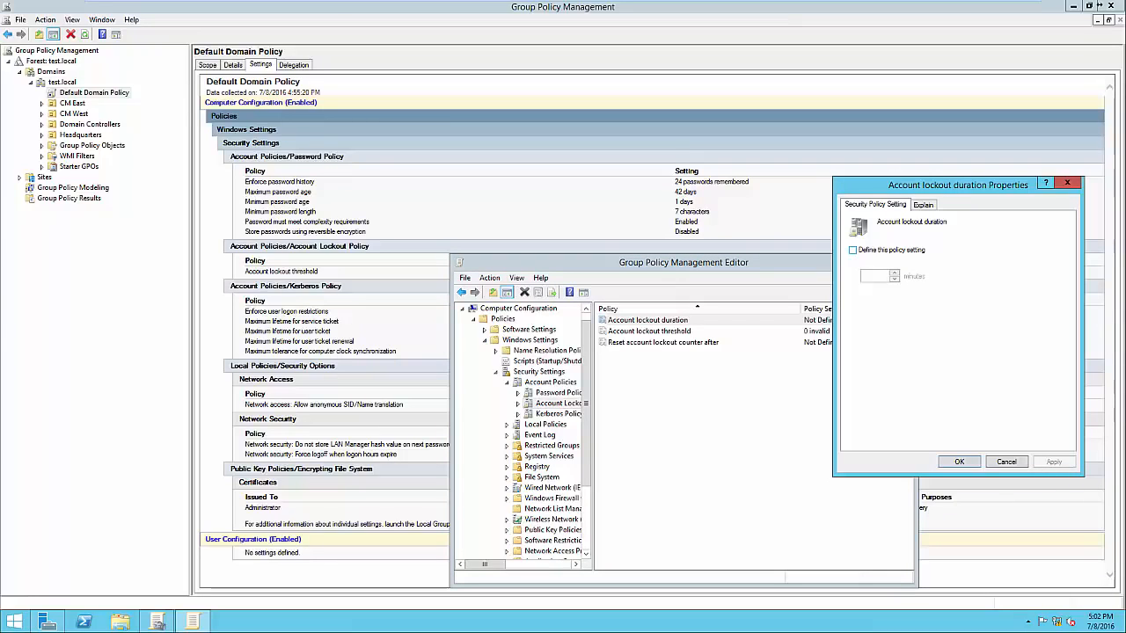
pyautogui.click(852, 251)
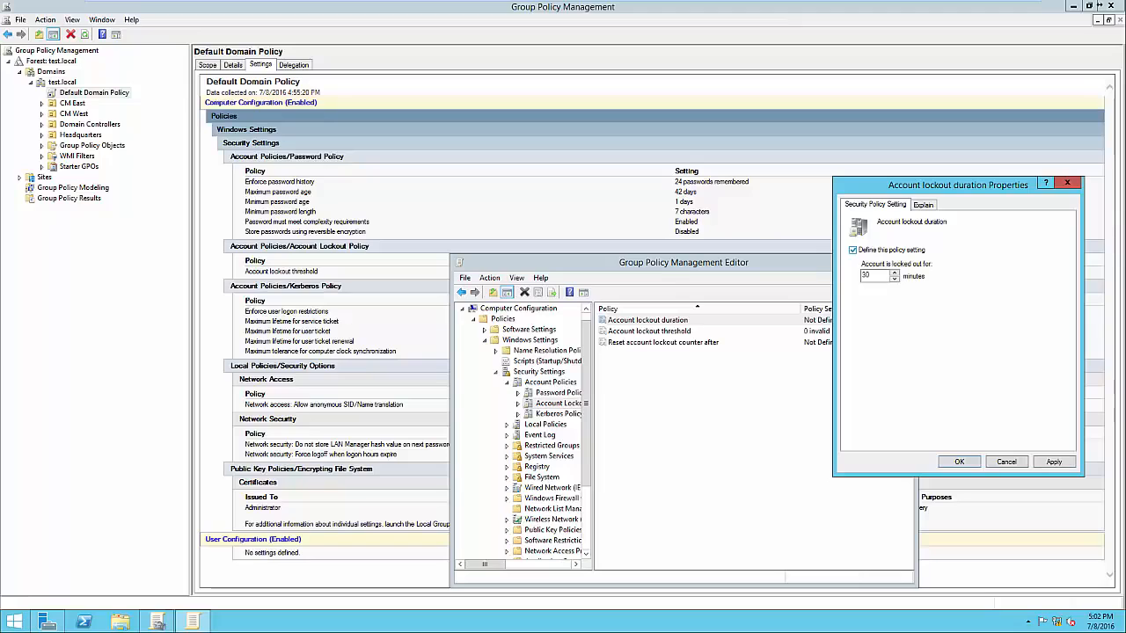
pyautogui.click(852, 251)
pyautogui.click(853, 251)
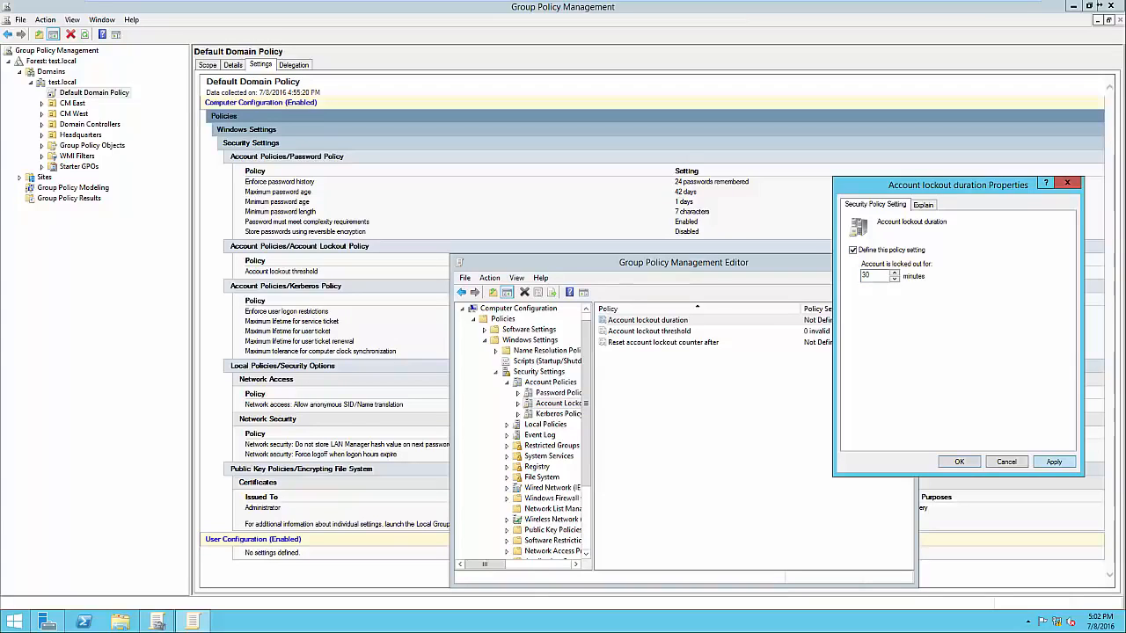
pyautogui.click(1054, 462)
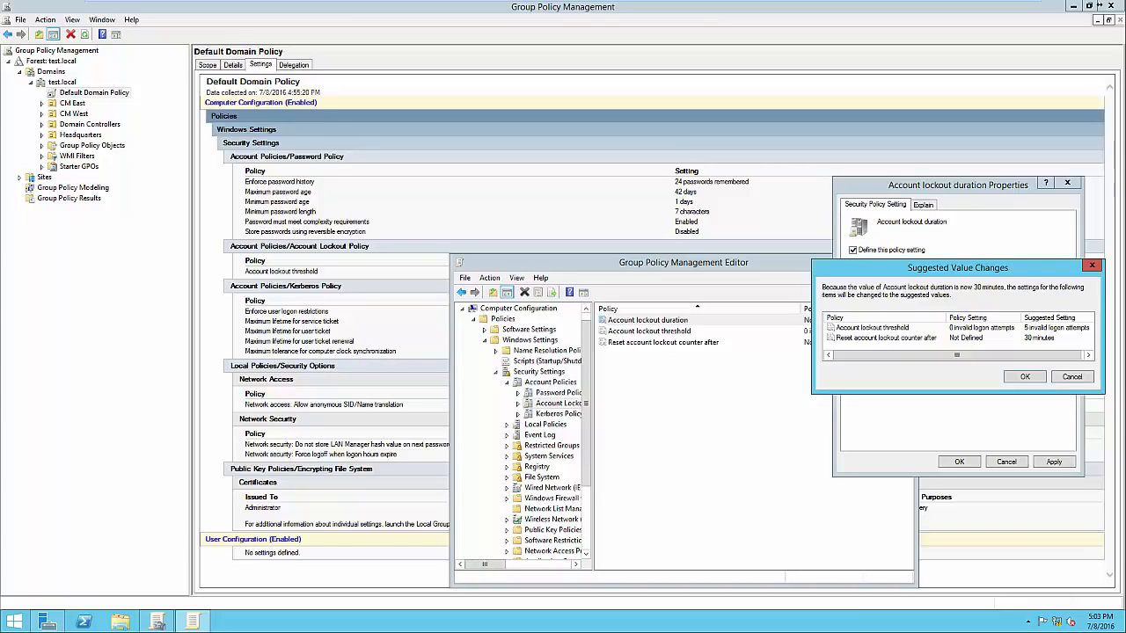
pyautogui.moveTo(960, 268); pyautogui.dragTo(940, 275)
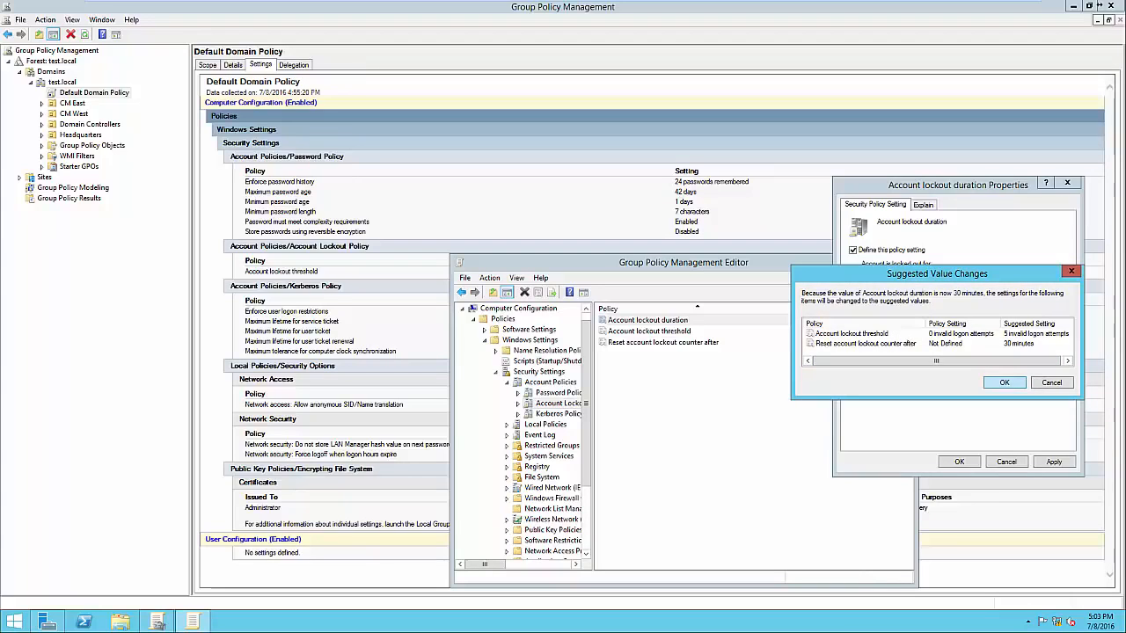
pyautogui.press('Return')
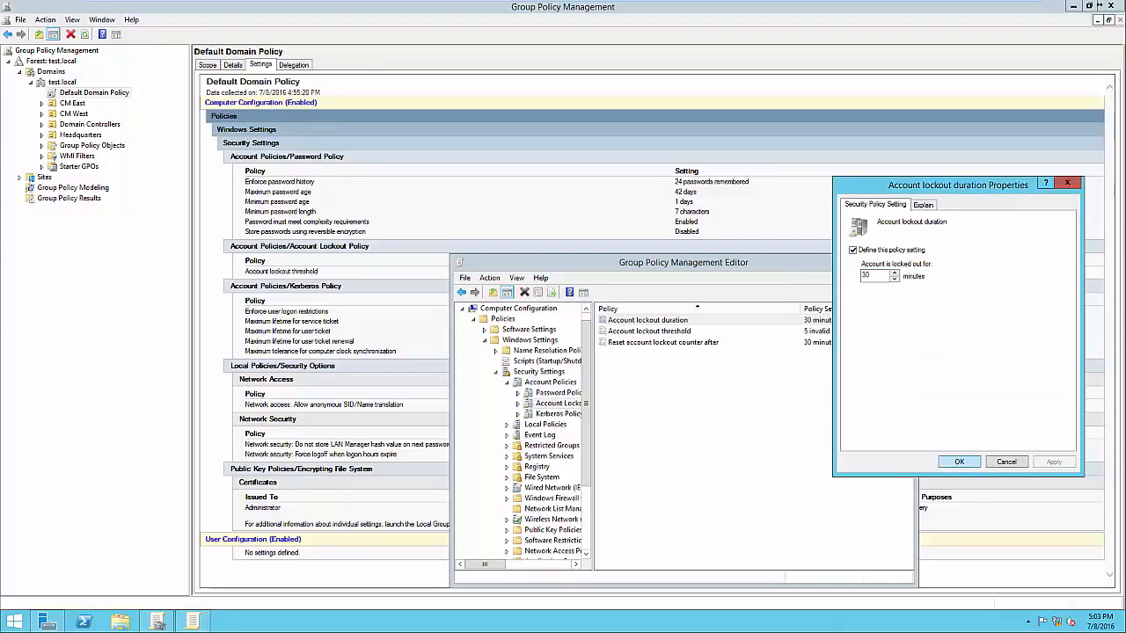
pyautogui.press('Return')
# Review the Account lockout threshold and Reset account lockout counter after policies without changing them, and close the policy editor
pyautogui.doubleClick(649, 332)
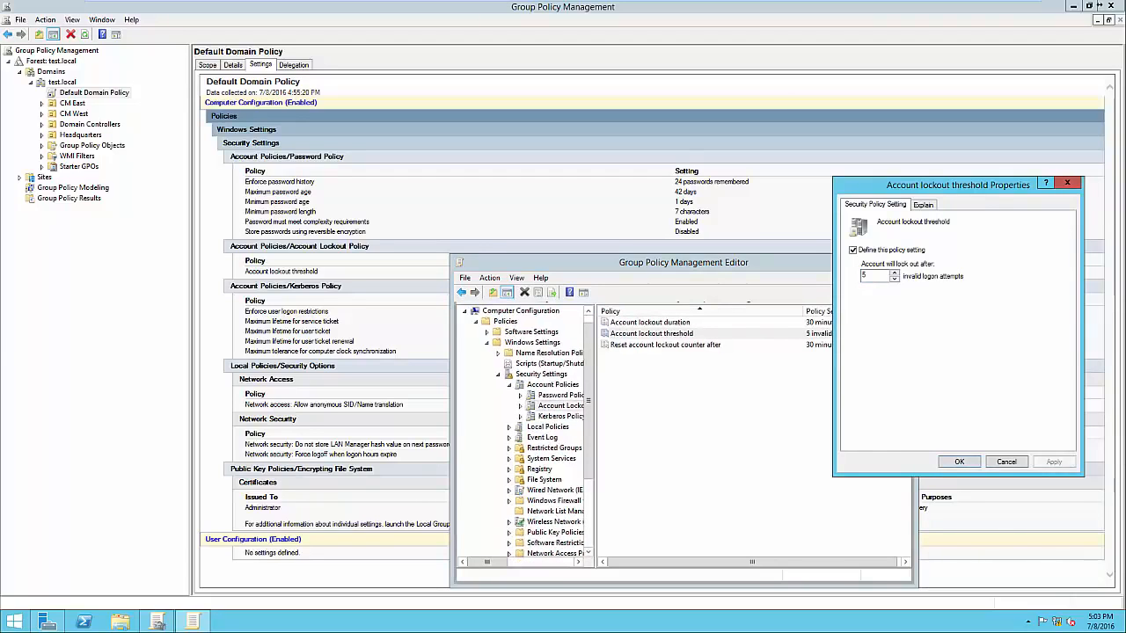
pyautogui.press('Return')
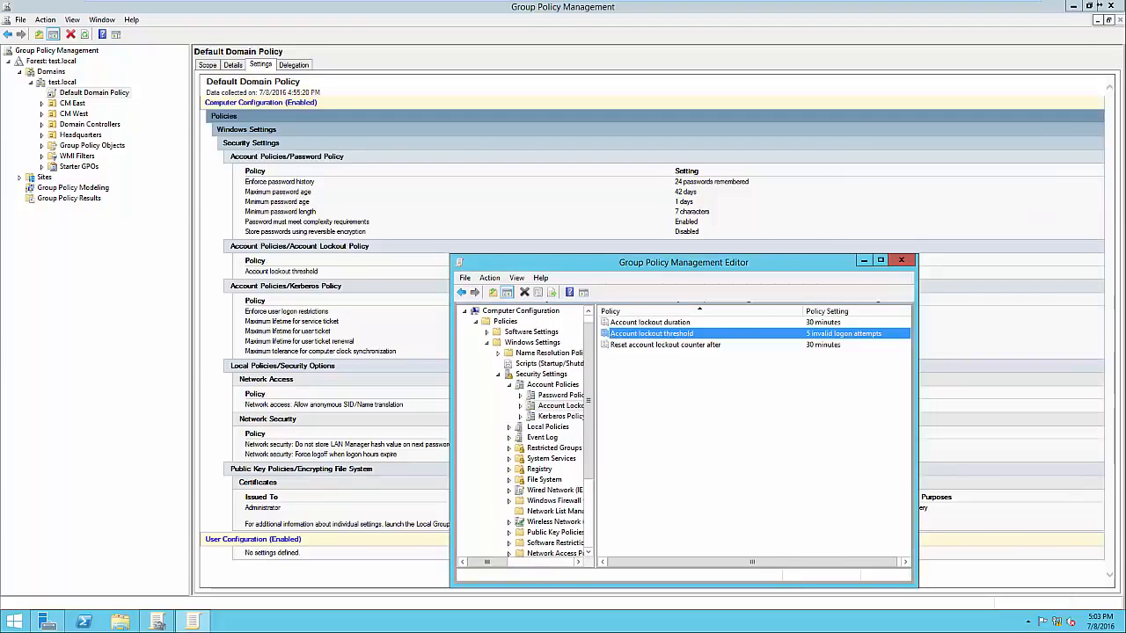
pyautogui.press('Down')
pyautogui.press('Return')
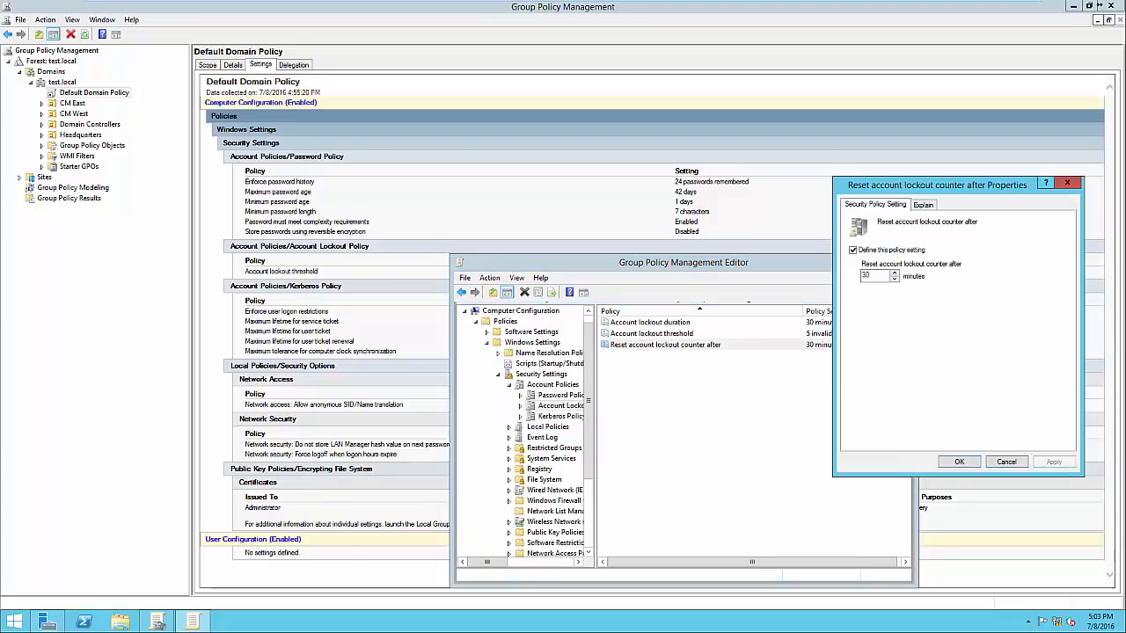
pyautogui.moveTo(904, 188); pyautogui.dragTo(930, 180)
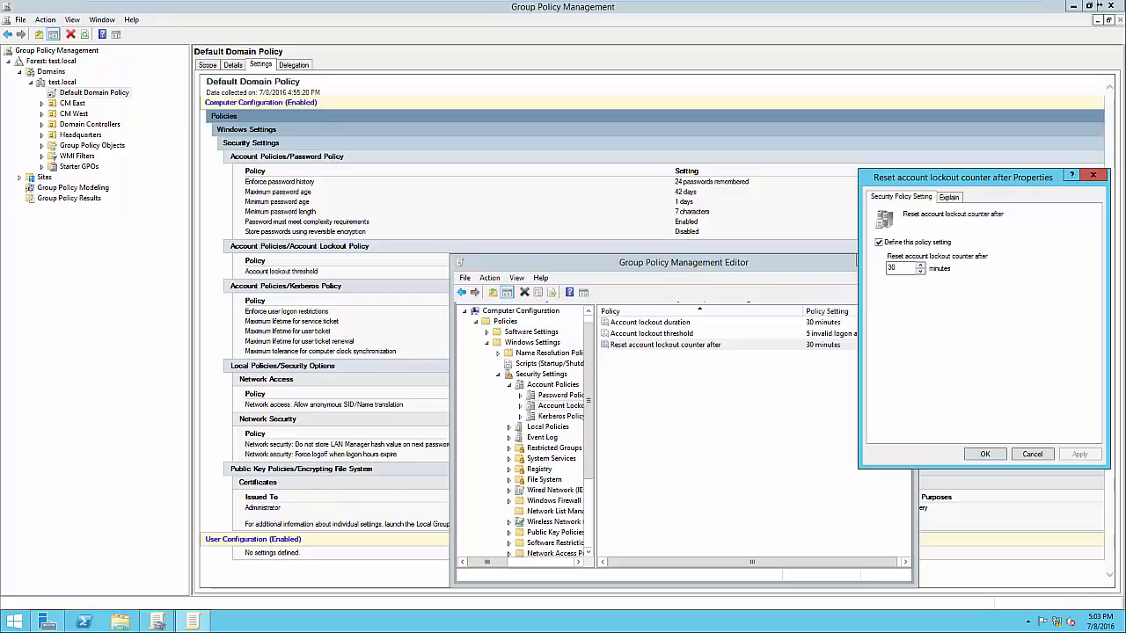
pyautogui.click(985, 454)
pyautogui.click(753, 422)
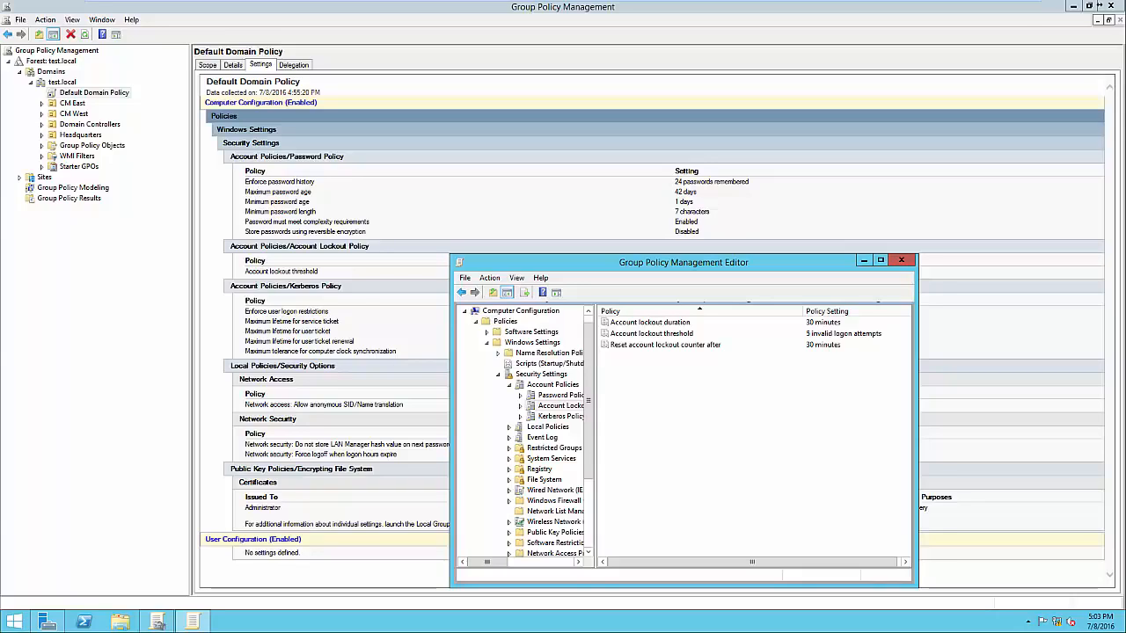
pyautogui.click(901, 259)
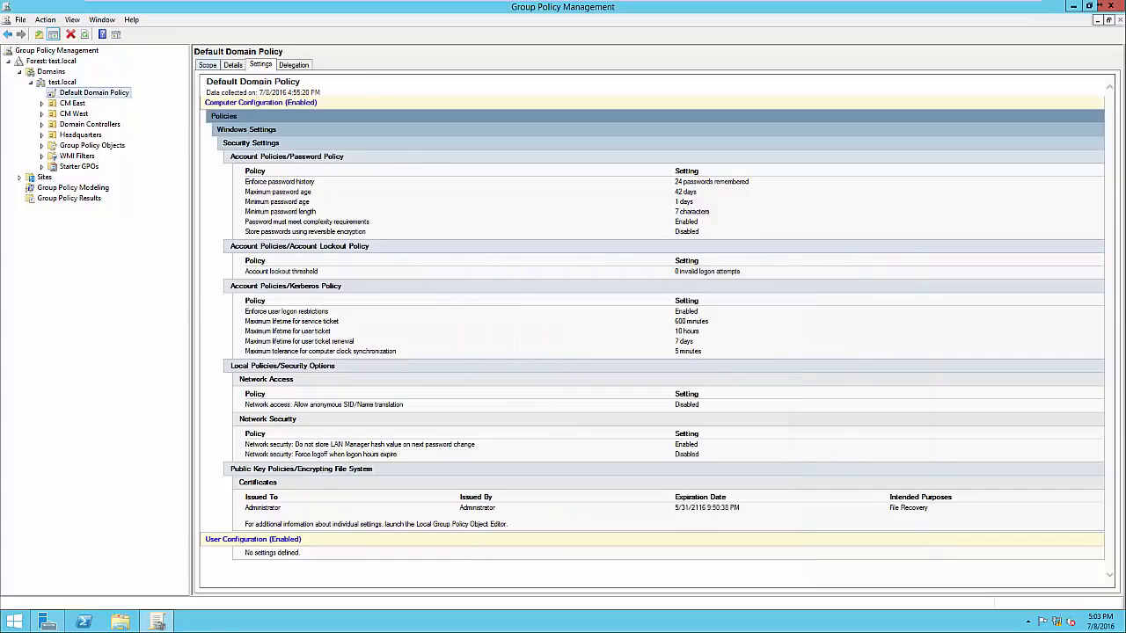
# Examine the scope of the Default Domain Policy, checking its test.local link and the Authenticated Users security filtering
pyautogui.click(208, 65)
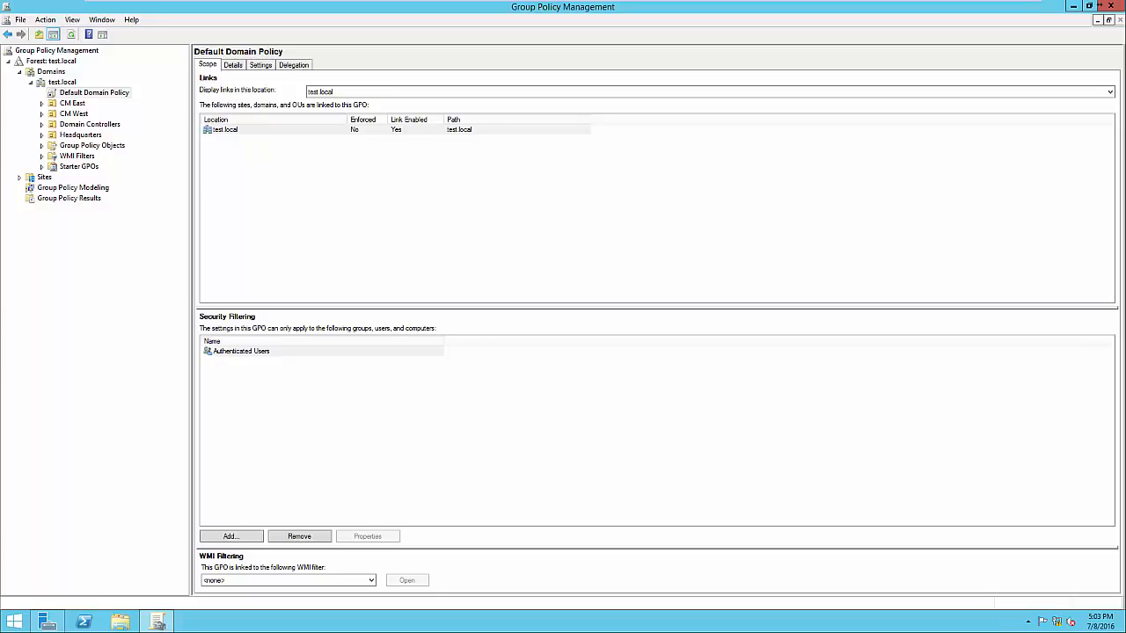
pyautogui.click(226, 129)
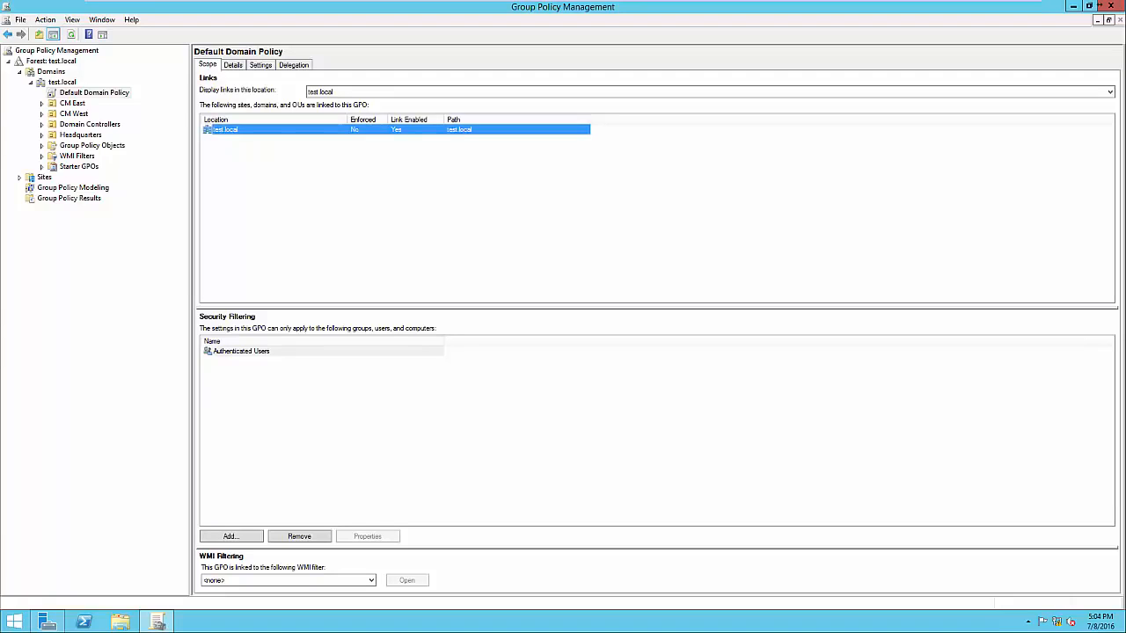
pyautogui.click(241, 351)
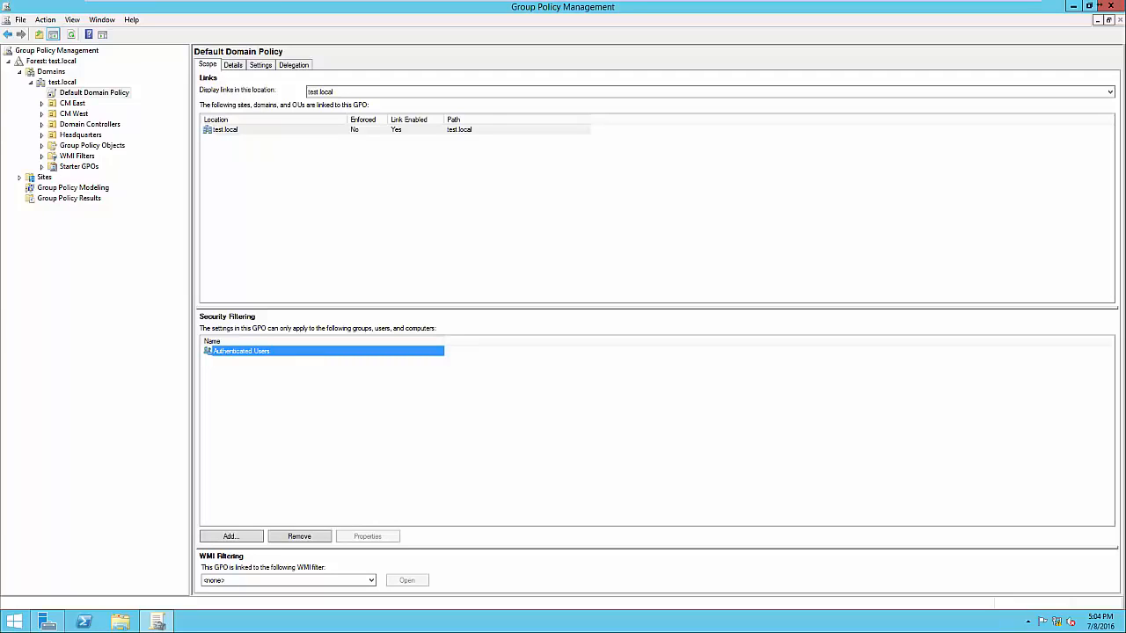
pyautogui.click(352, 414)
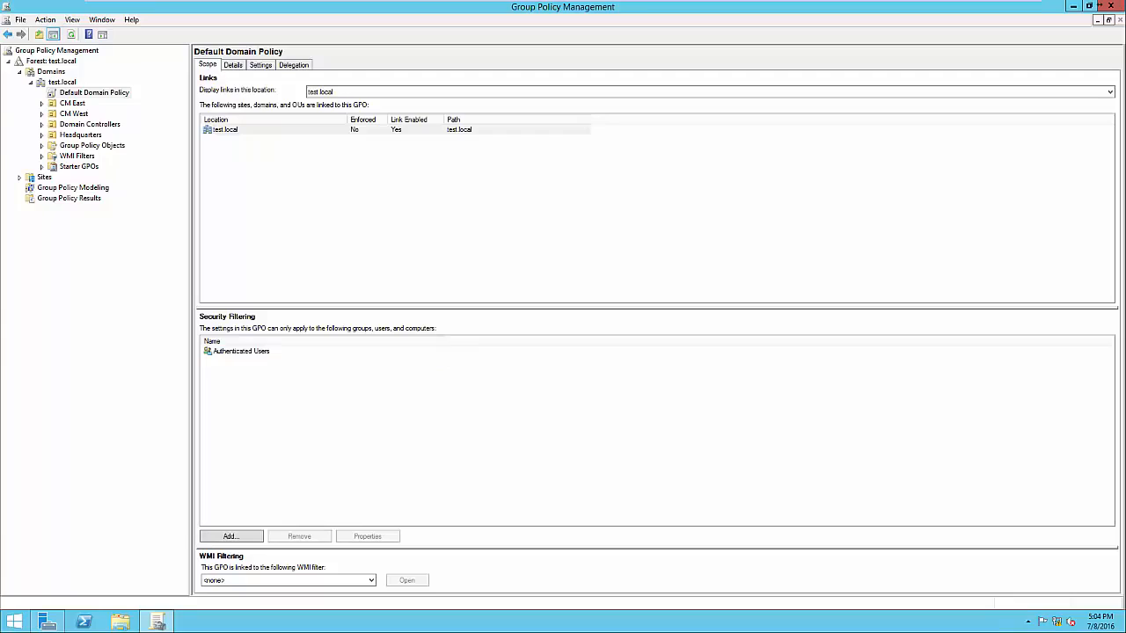
pyautogui.click(243, 351)
pyautogui.click(352, 414)
pyautogui.click(241, 351)
pyautogui.click(322, 414)
pyautogui.click(241, 351)
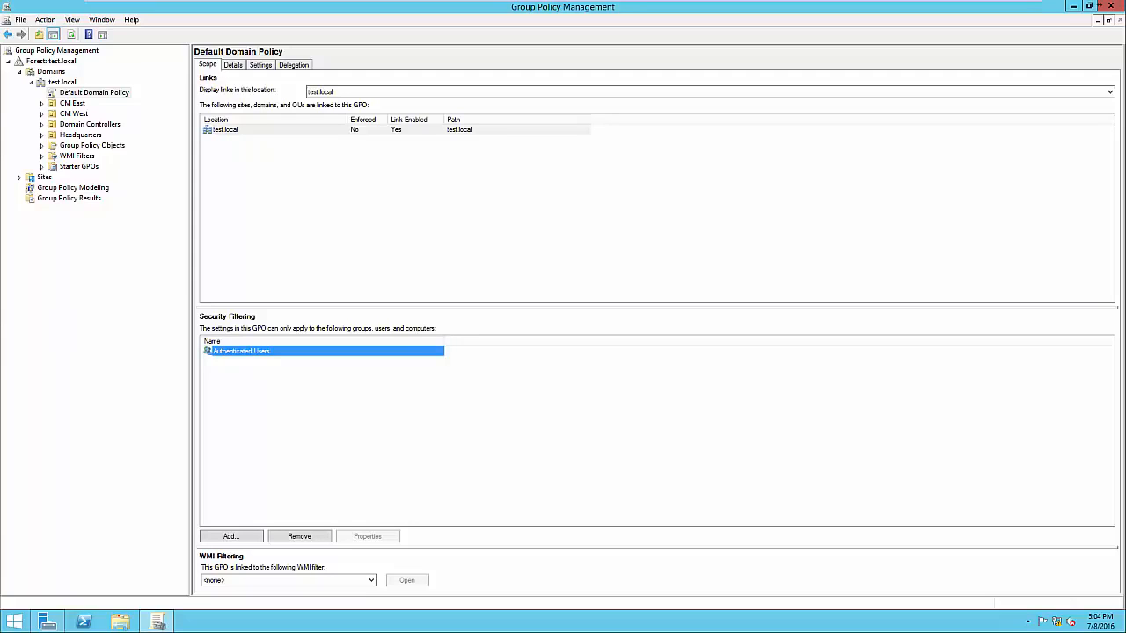
pyautogui.click(322, 405)
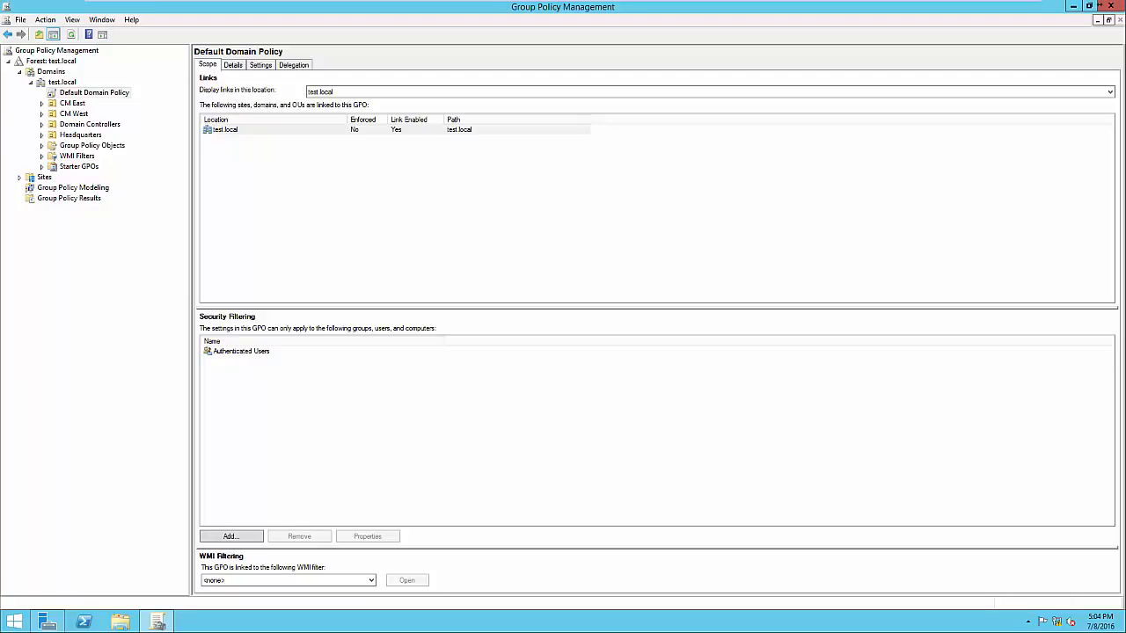
# Create a GPO named Screen Timeout linked to the Headquarters OU, without a source starter GPO
pyautogui.click(80, 134)
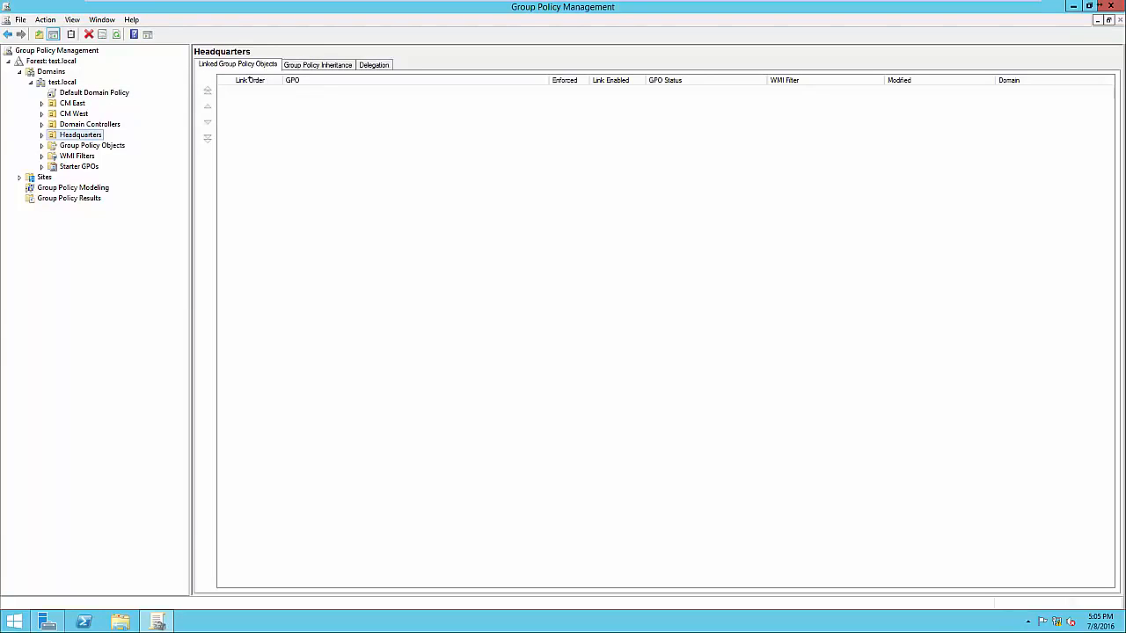
pyautogui.press('F2')
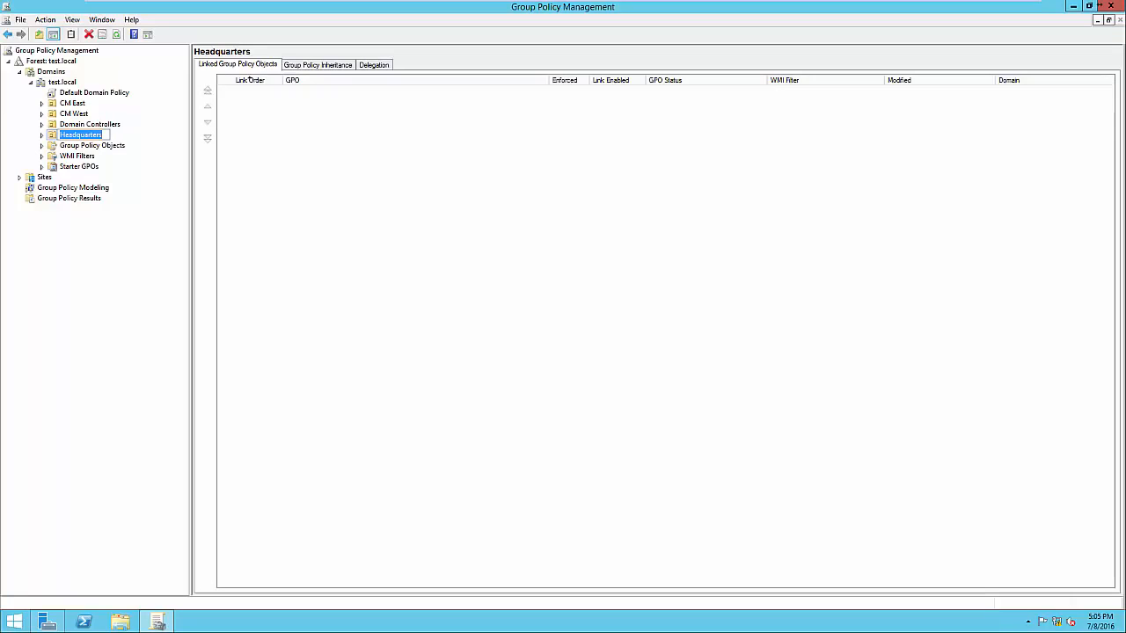
pyautogui.press('Escape')
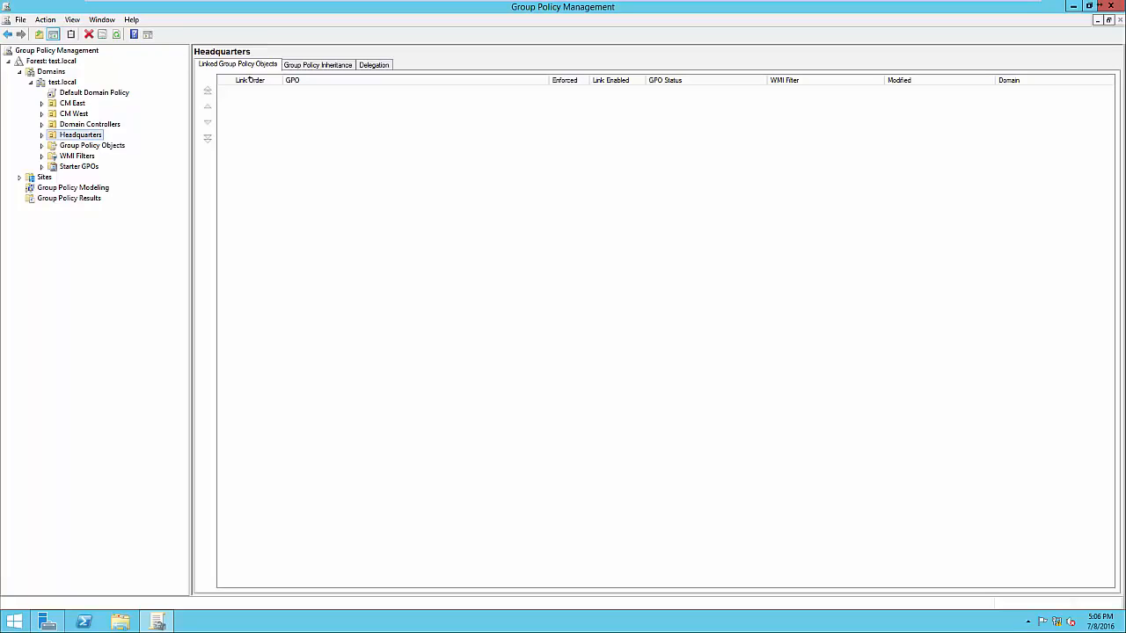
pyautogui.rightClick(83, 135)
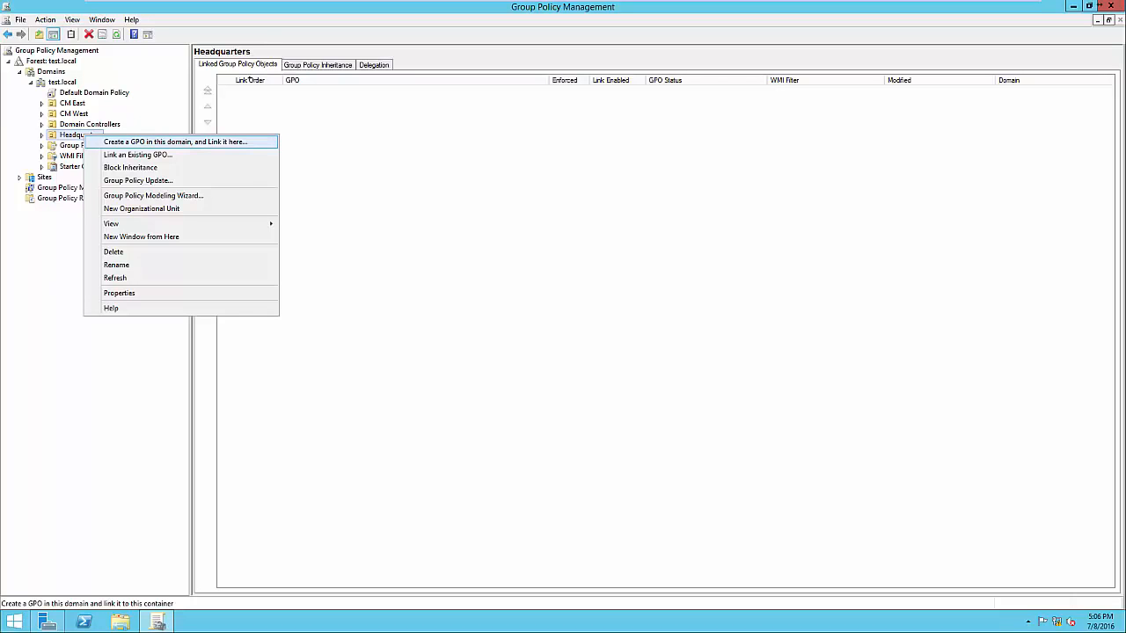
pyautogui.press('Return')
pyautogui.moveTo(531, 291); pyautogui.dragTo(456, 291)
pyautogui.write('Screen Timeout')
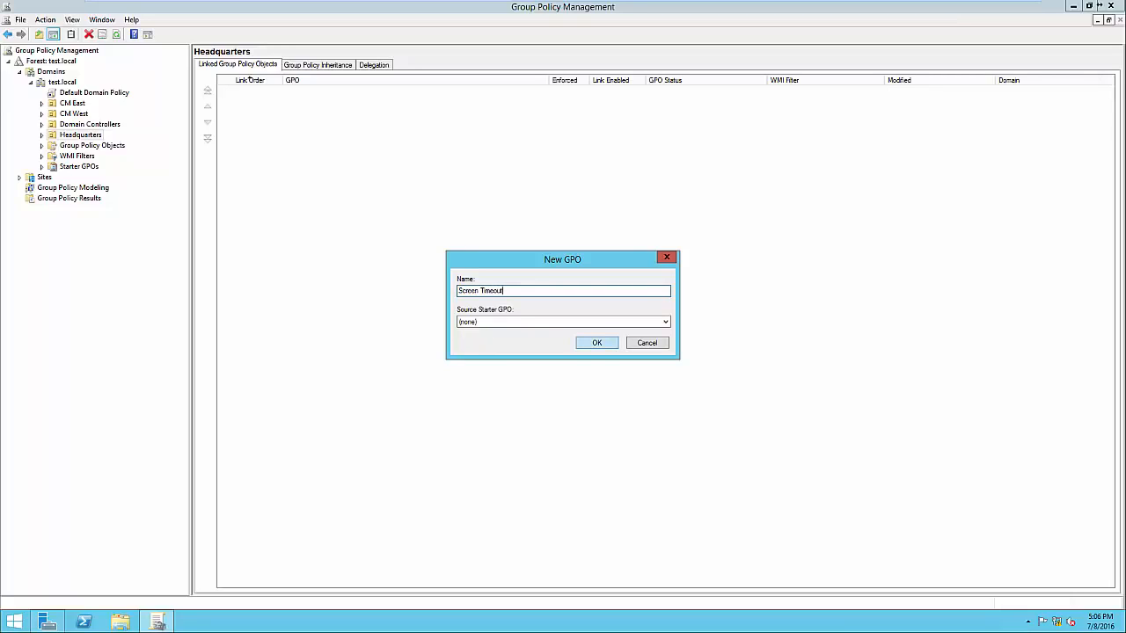
pyautogui.press('Return')
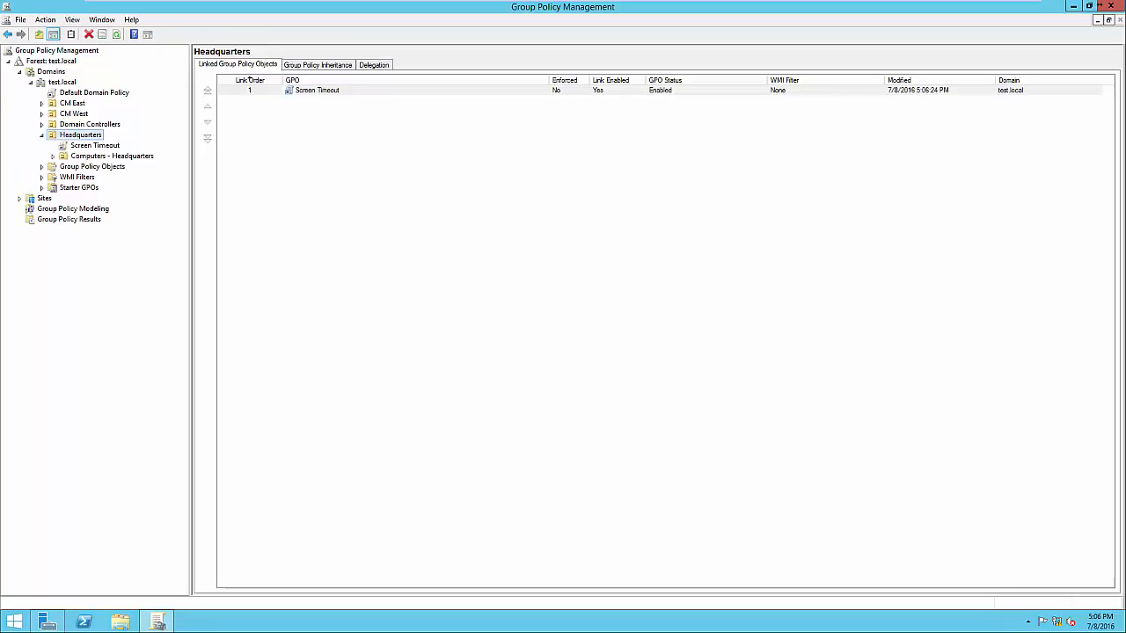
# Check the scope of the Screen Timeout GPO, looking at the Authenticated Users entry under security filtering
pyautogui.click(95, 145)
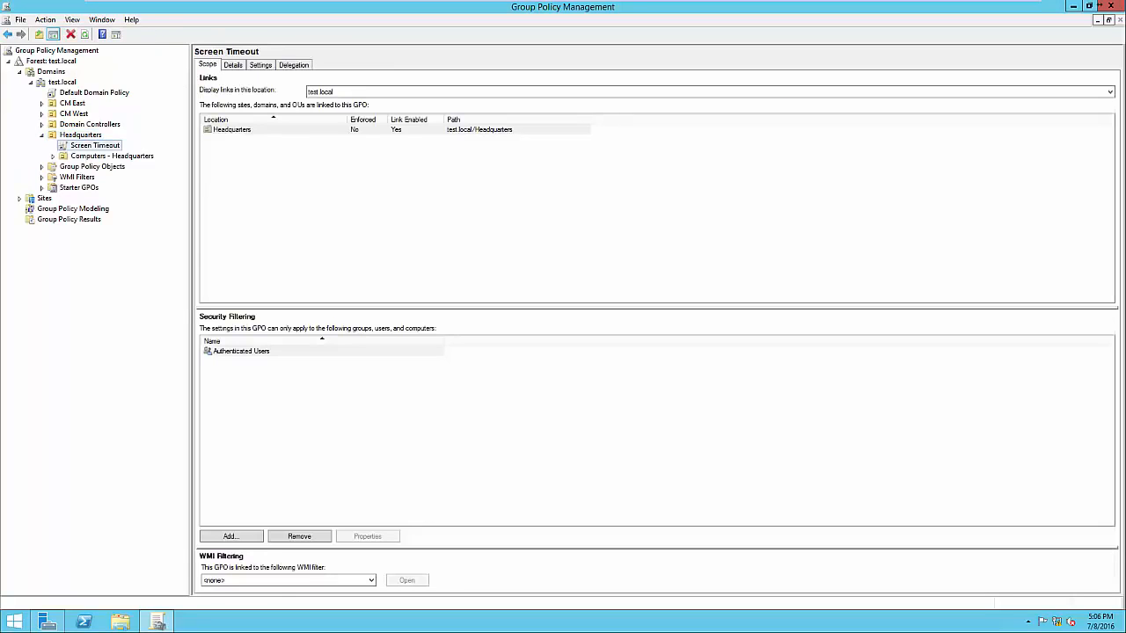
pyautogui.click(241, 351)
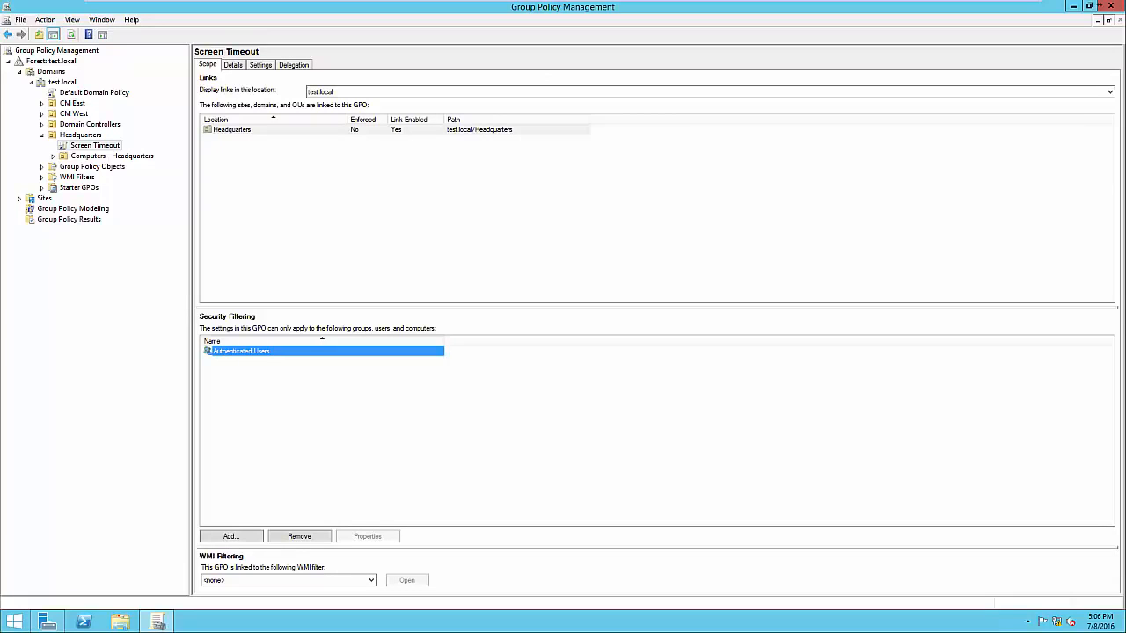
pyautogui.click(322, 414)
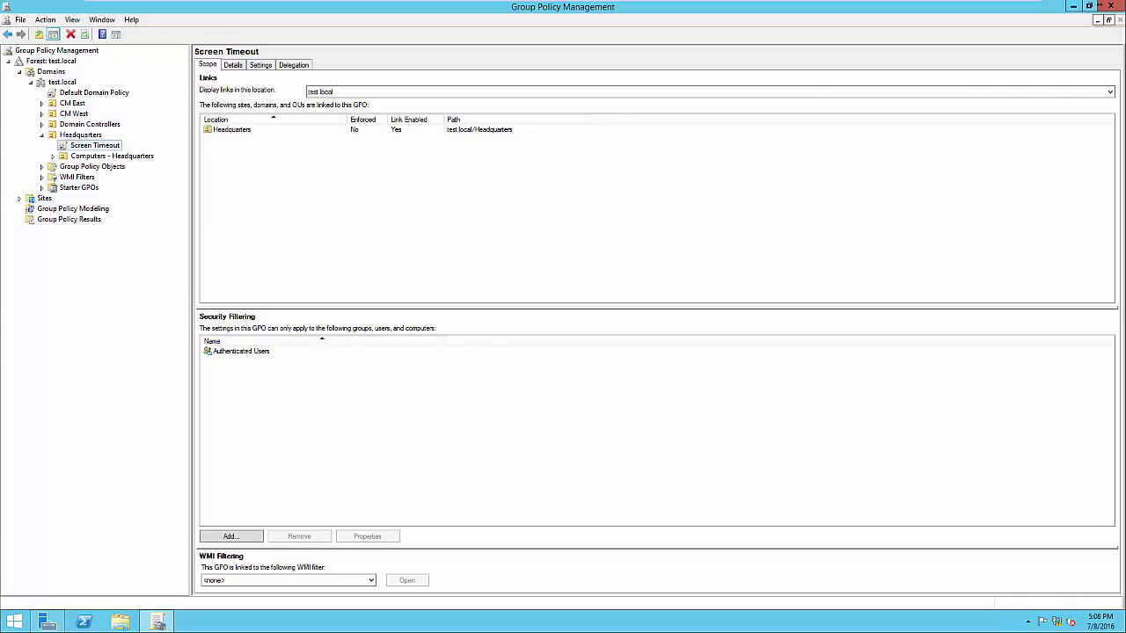
# Open the Screen Timeout GPO for editing and display the computer's Security Options under Local Policies in a maximized editor
pyautogui.rightClick(101, 146)
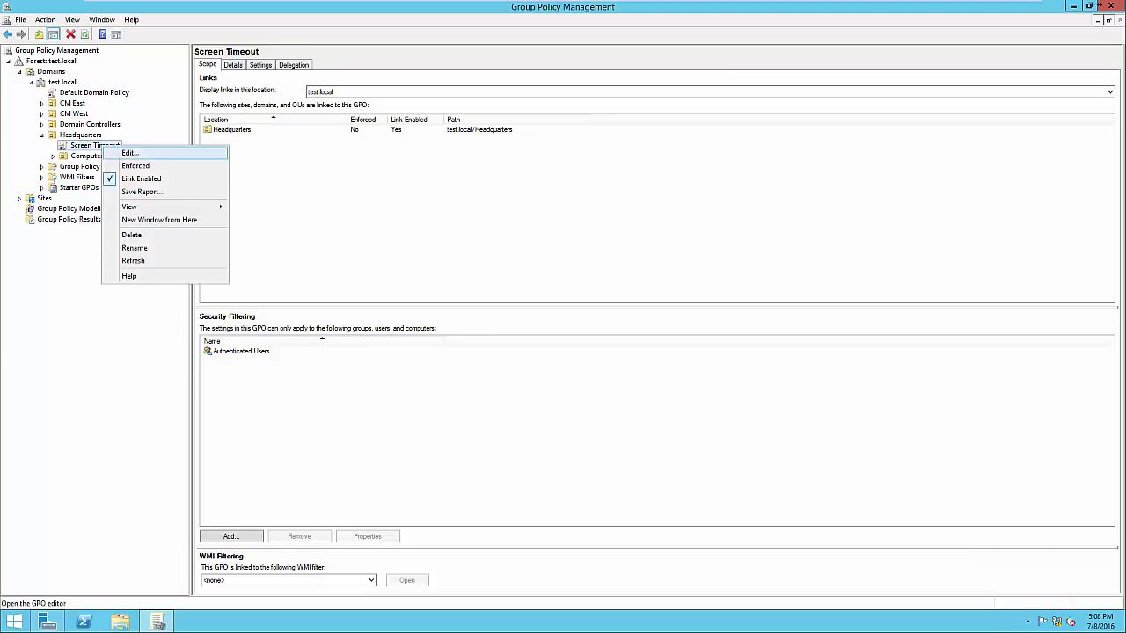
pyautogui.click(130, 153)
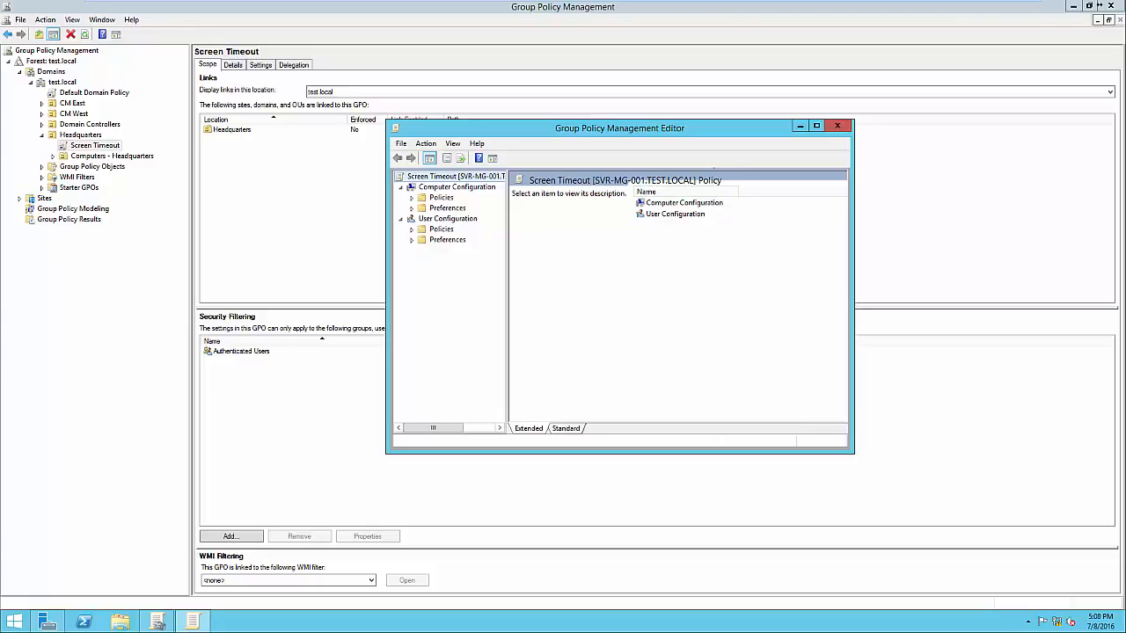
pyautogui.click(412, 198)
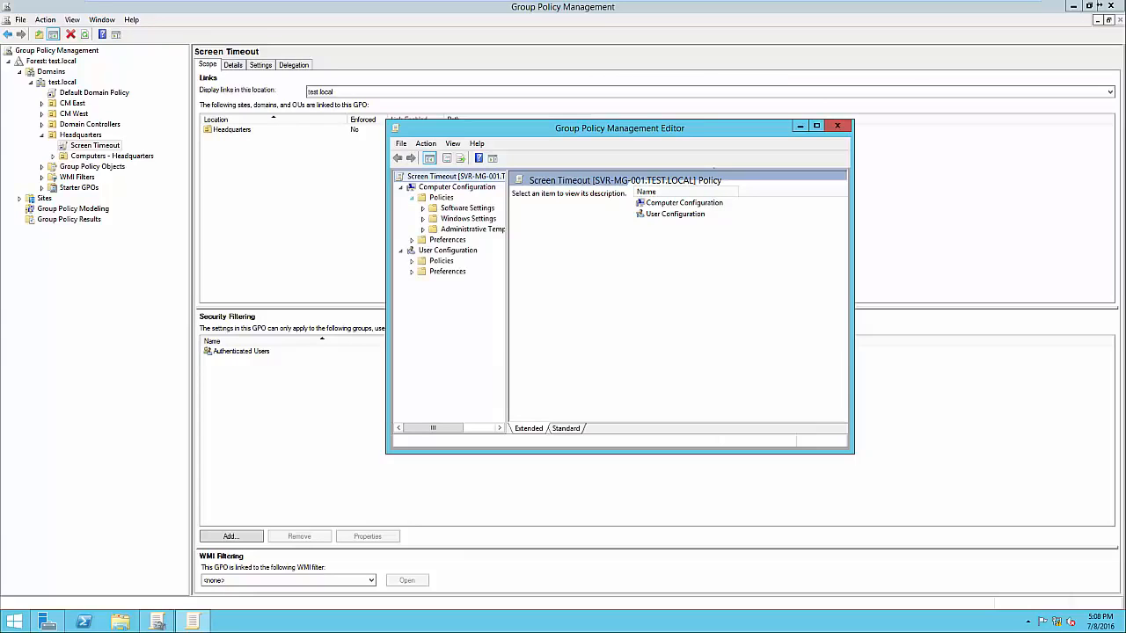
pyautogui.click(423, 218)
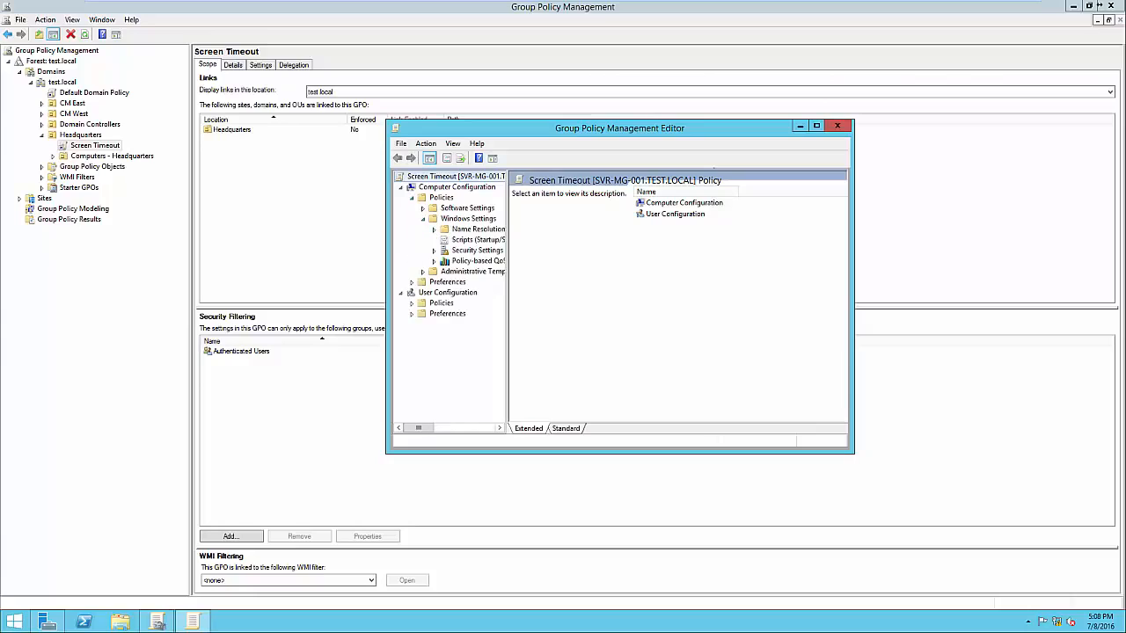
pyautogui.moveTo(507, 299); pyautogui.dragTo(601, 299)
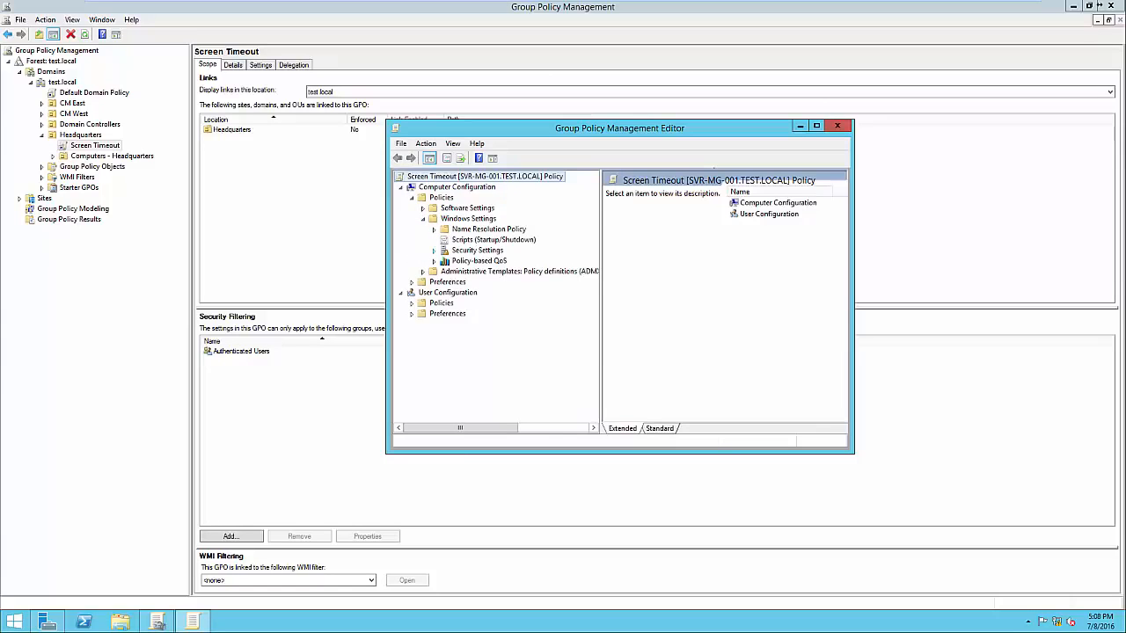
pyautogui.click(435, 250)
pyautogui.click(445, 251)
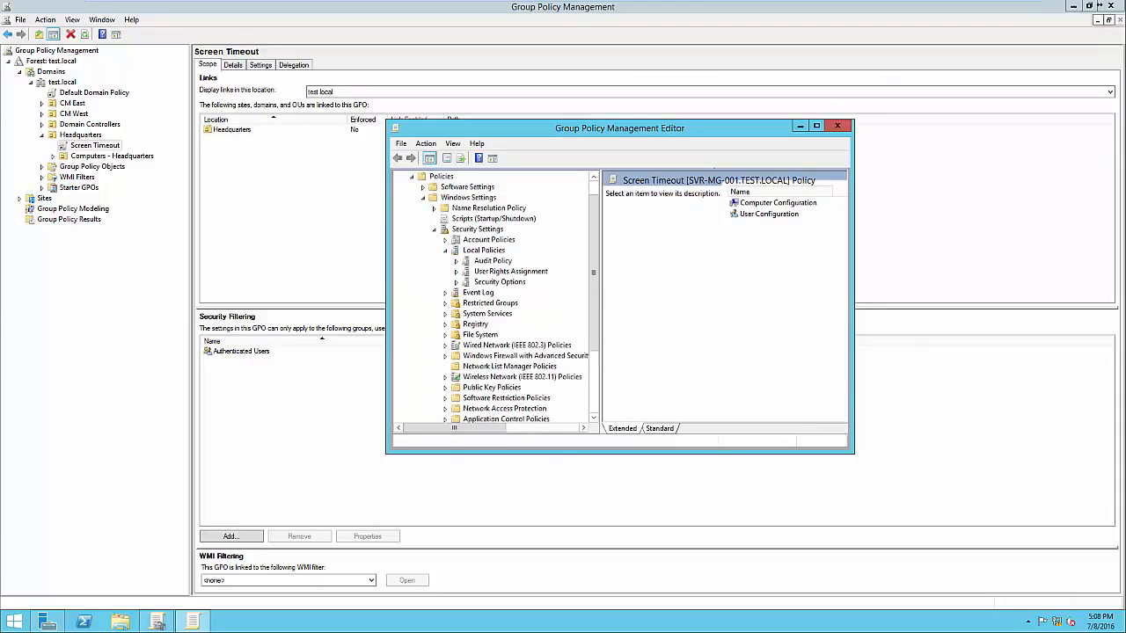
pyautogui.click(500, 283)
pyautogui.click(816, 125)
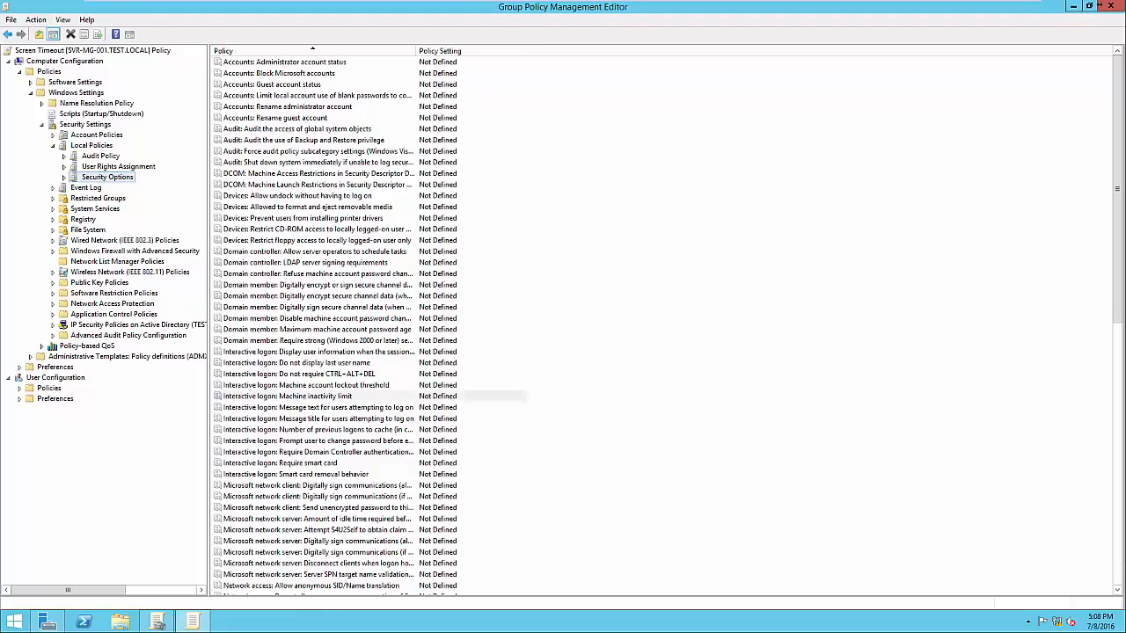
# Define the Interactive logon: Machine inactivity limit policy as 300 seconds, checking its explanation, and close the policy editor
pyautogui.doubleClick(319, 397)
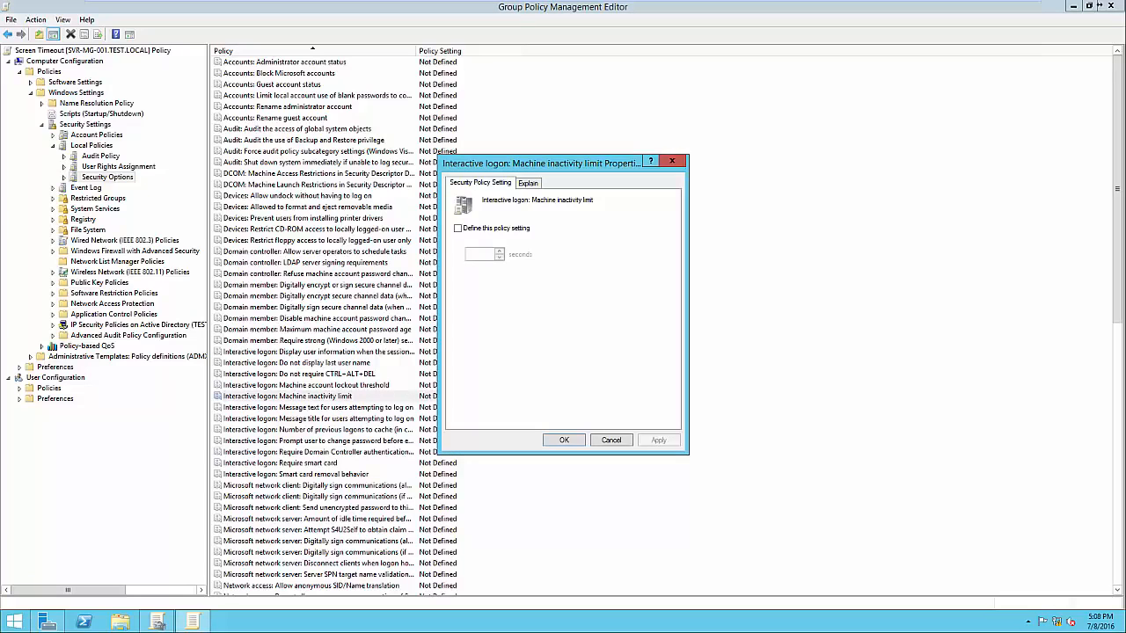
pyautogui.click(459, 229)
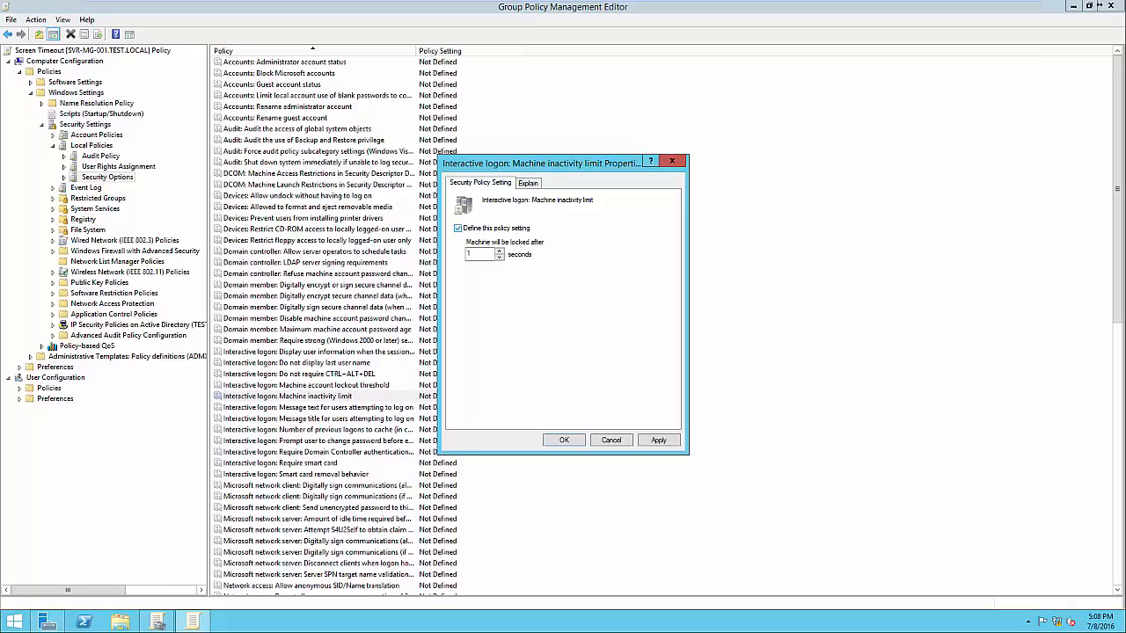
pyautogui.click(478, 254)
pyautogui.write('300')
pyautogui.click(527, 183)
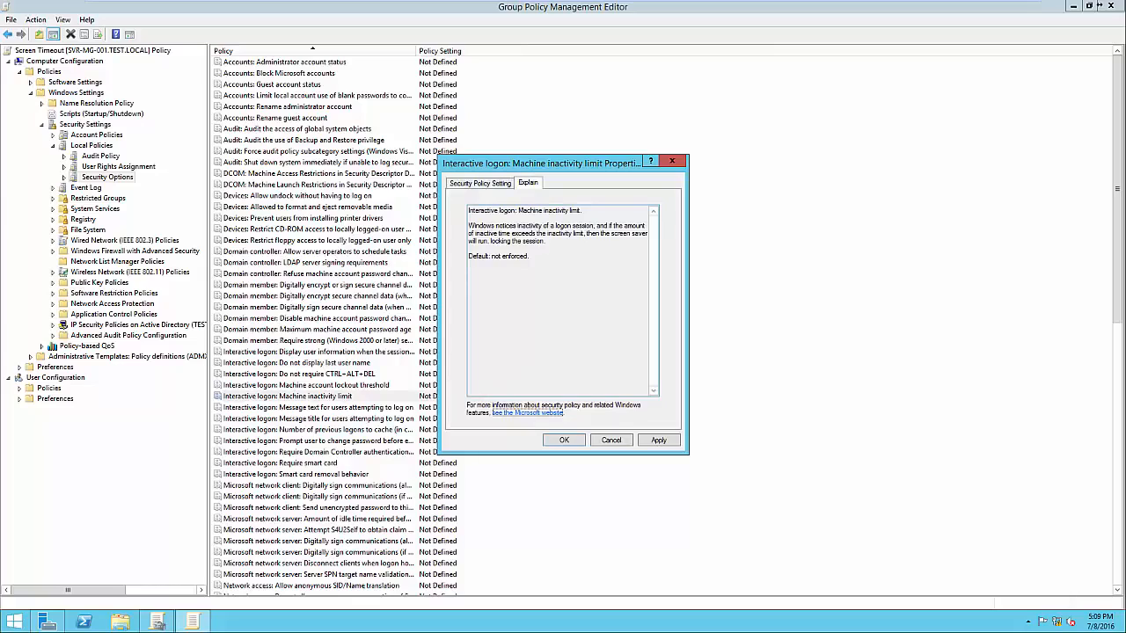
pyautogui.click(480, 183)
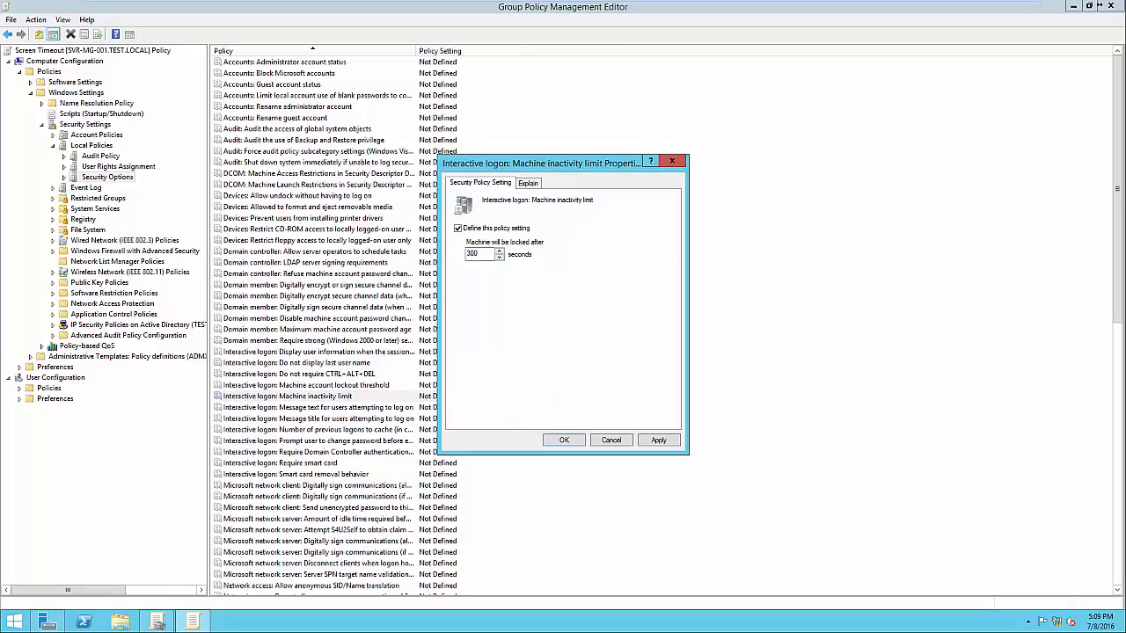
pyautogui.click(658, 440)
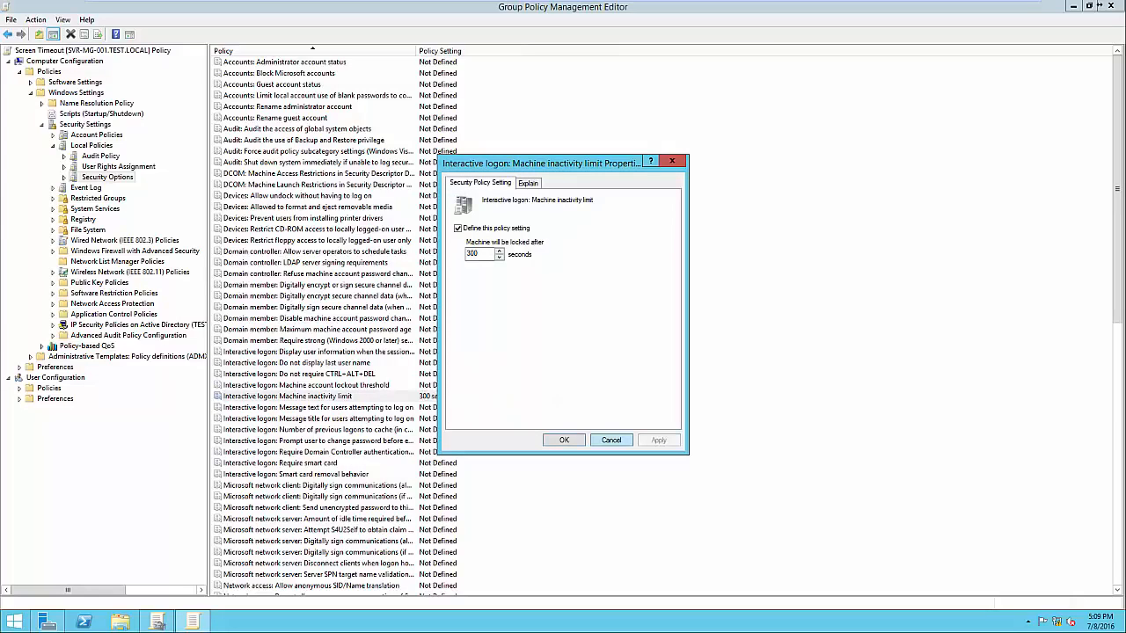
pyautogui.click(564, 440)
pyautogui.click(633, 413)
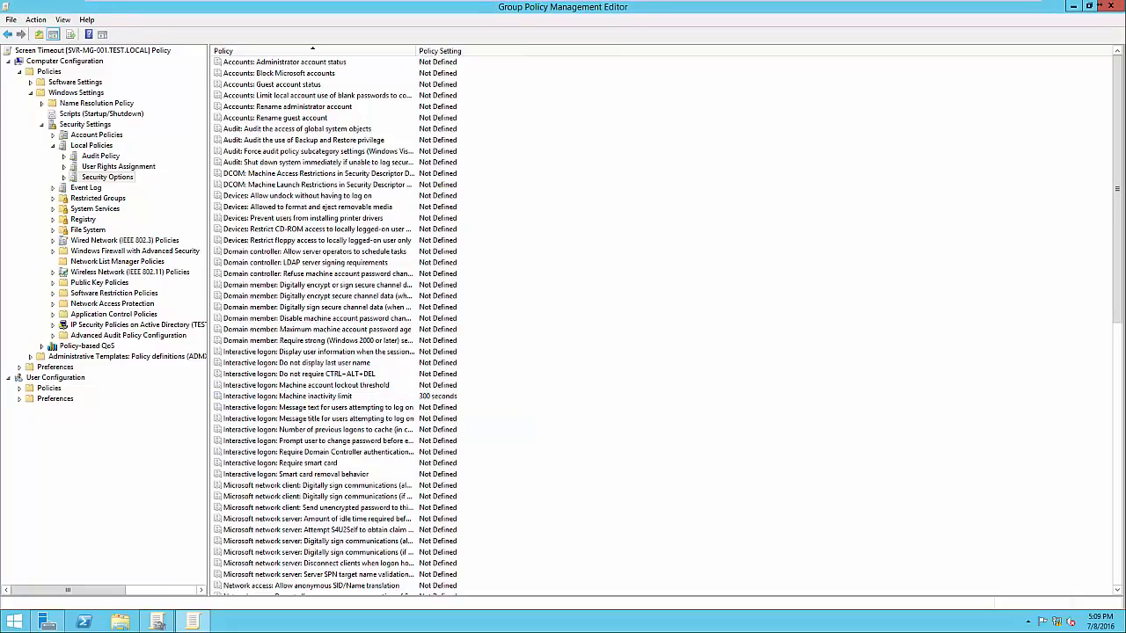
pyautogui.click(318, 397)
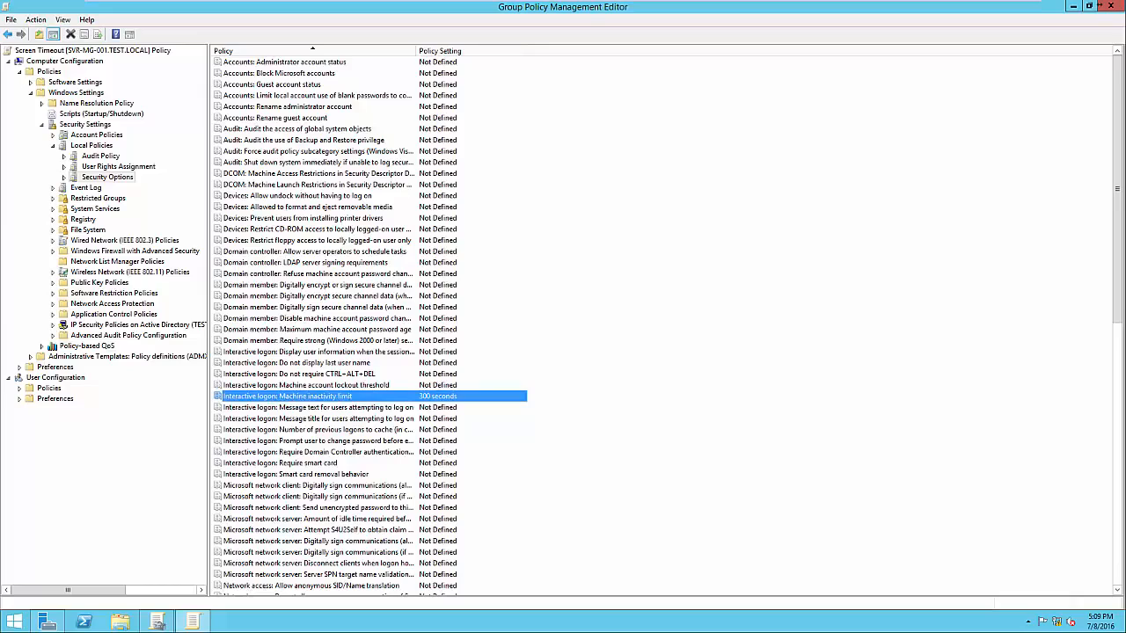
pyautogui.click(1110, 7)
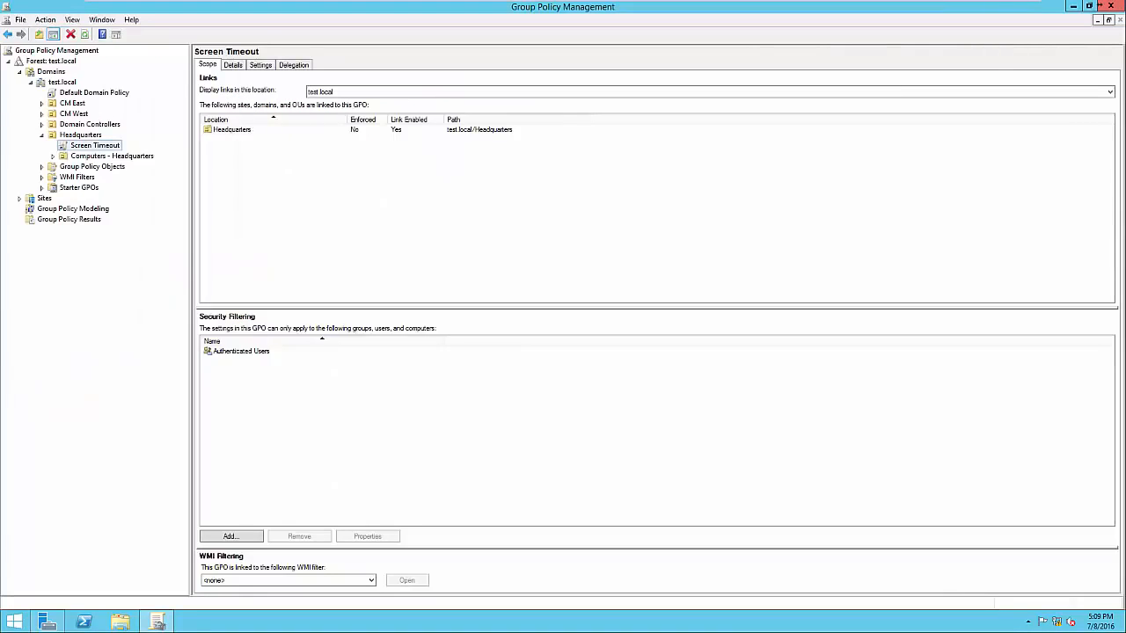
# Review the Screen Timeout GPO's settings report for the machine inactivity limit, and check its scope and security filtering
pyautogui.click(260, 65)
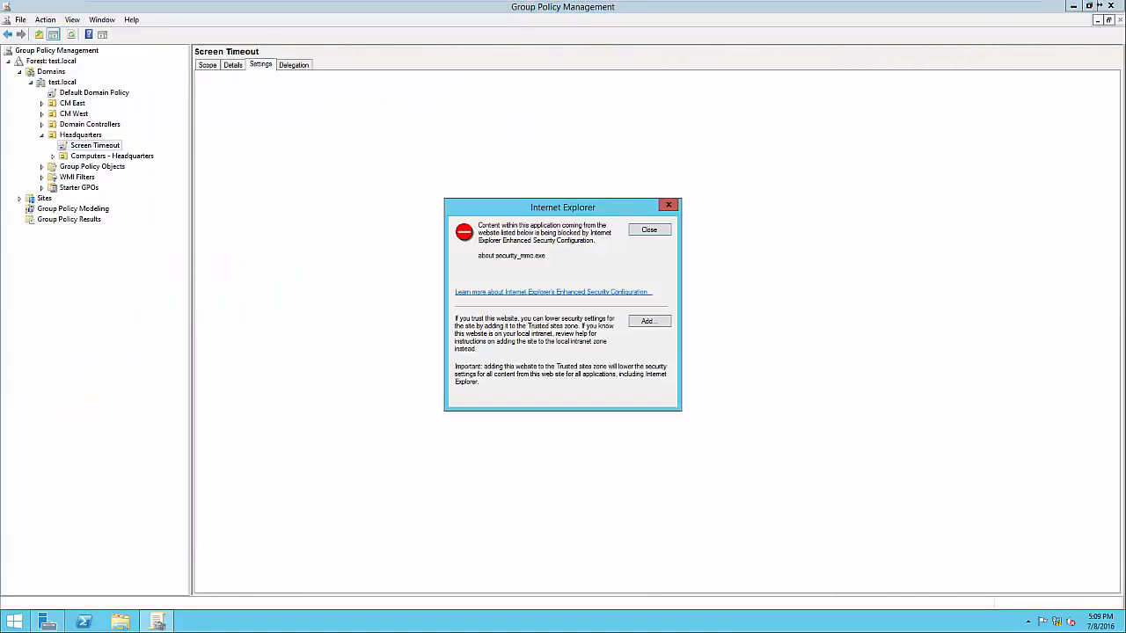
pyautogui.click(649, 230)
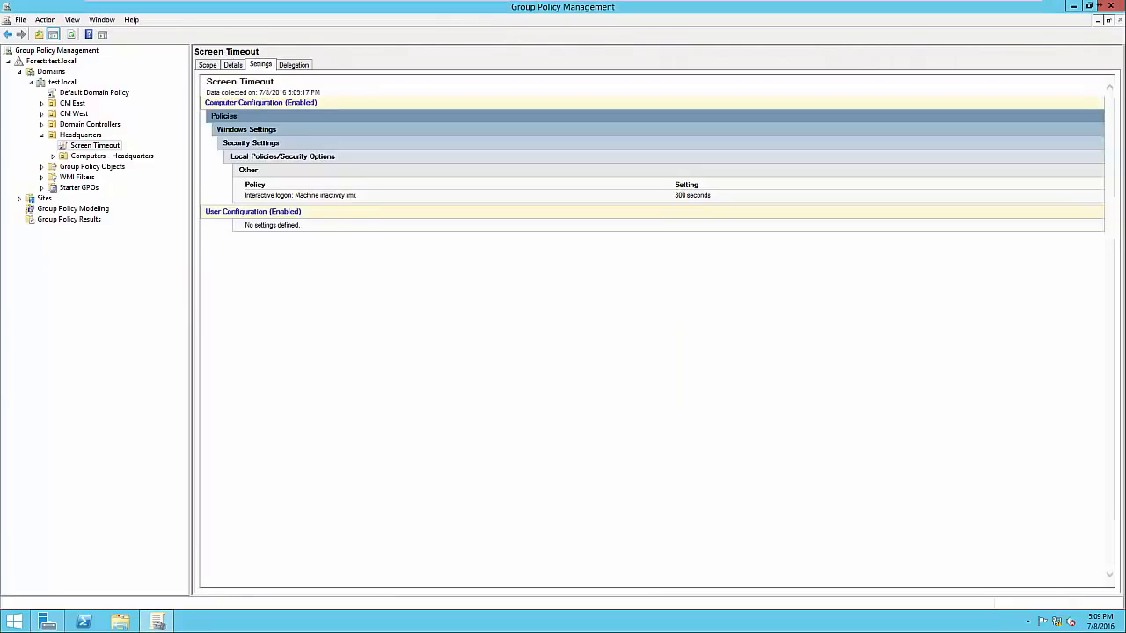
pyautogui.moveTo(245, 185); pyautogui.dragTo(358, 195)
pyautogui.click(364, 199)
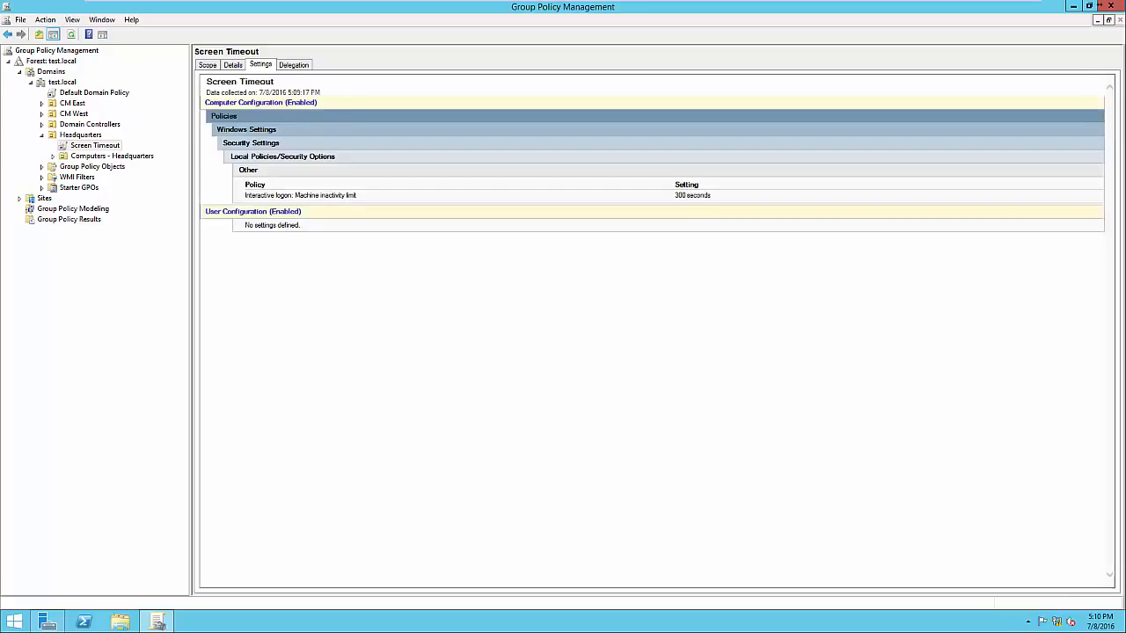
pyautogui.click(208, 65)
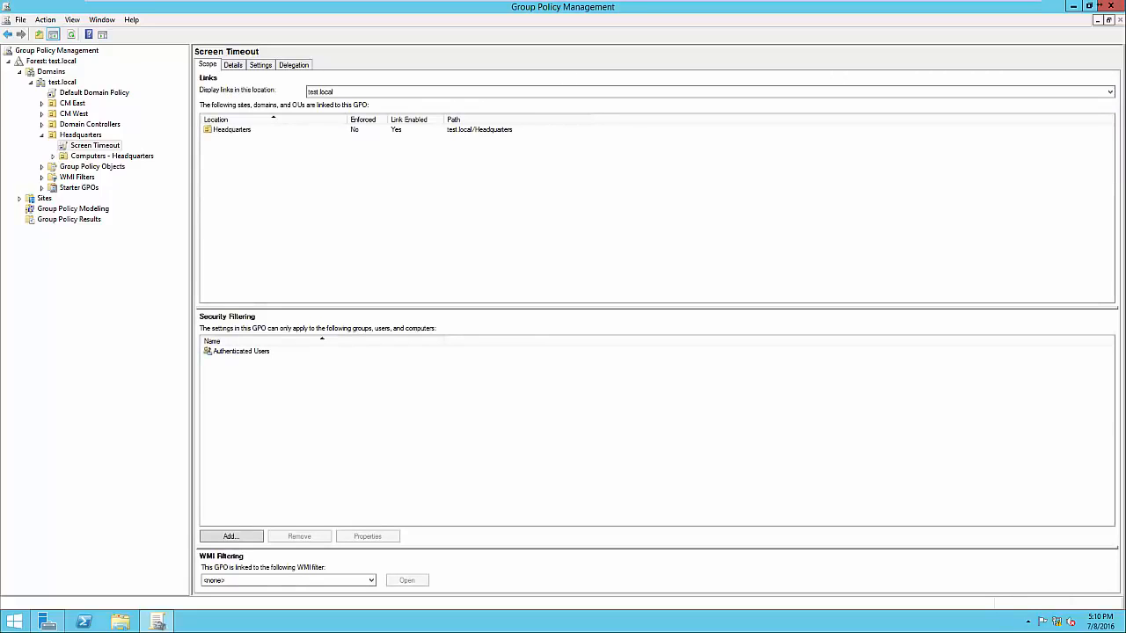
pyautogui.click(241, 351)
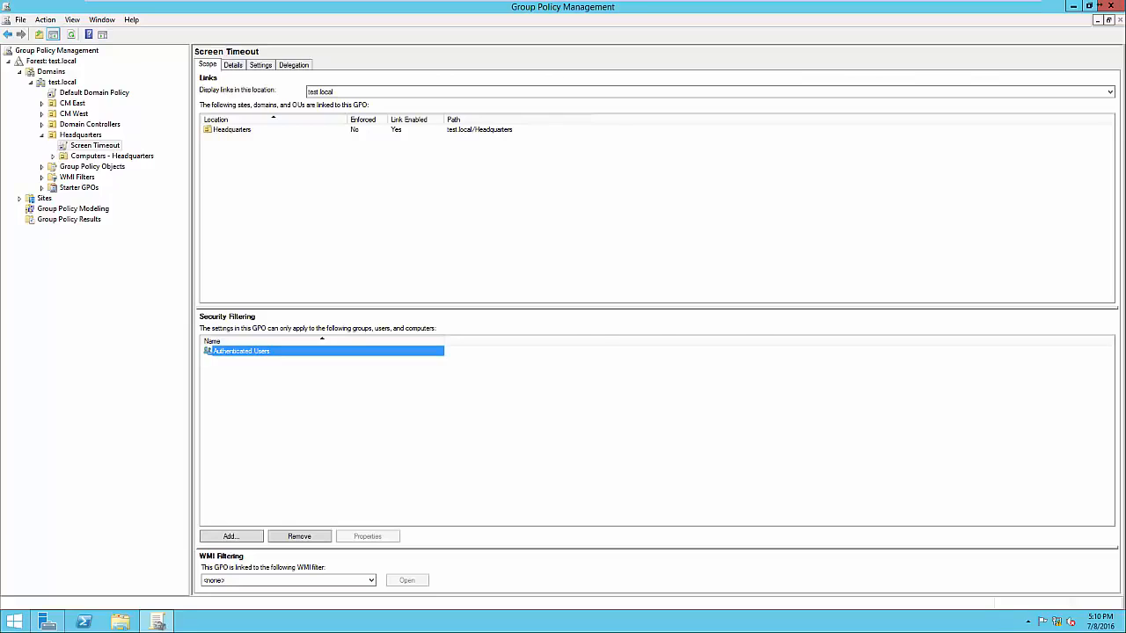
# Look up the Accounting security group in the Headquarters OU in Active Directory Users and Computers, and return to Group Policy Management
pyautogui.click(47, 622)
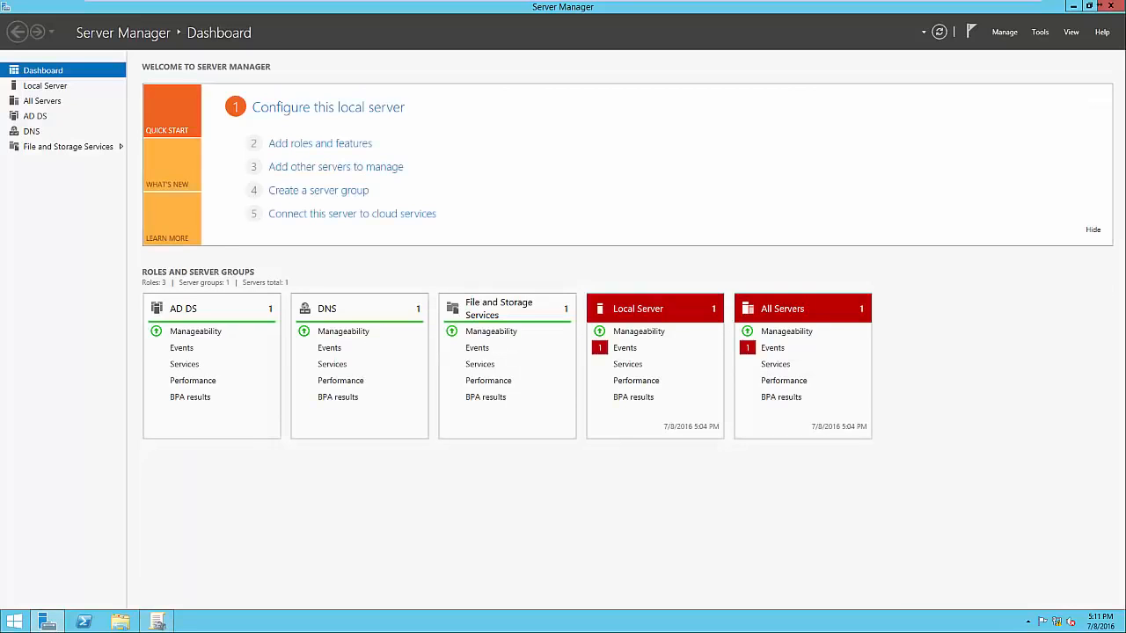
pyautogui.click(1039, 32)
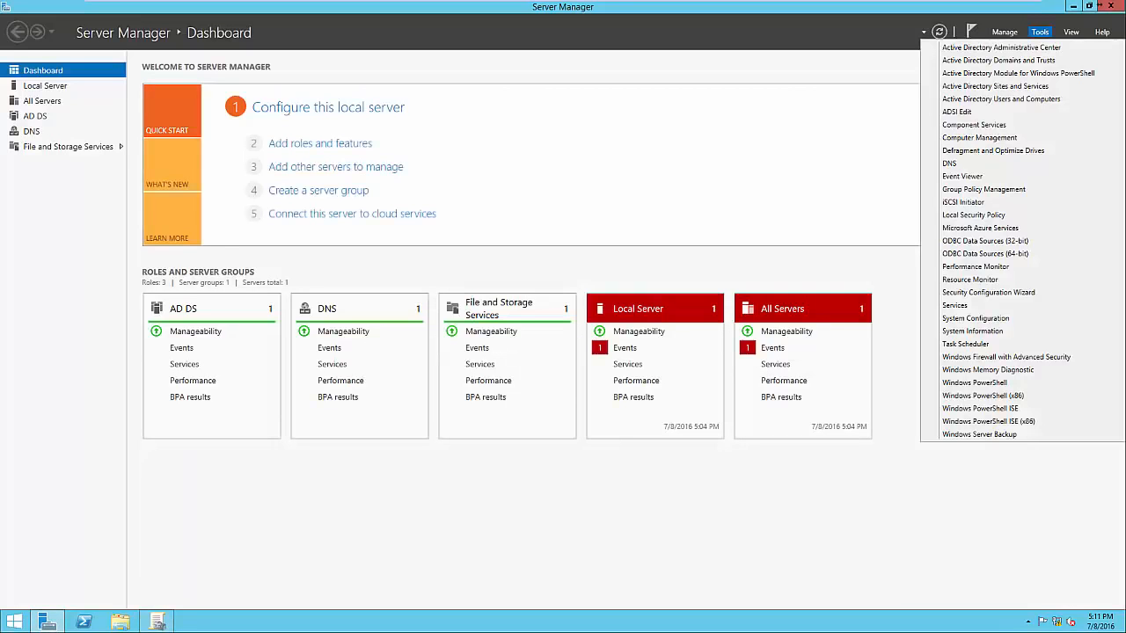
pyautogui.click(1001, 99)
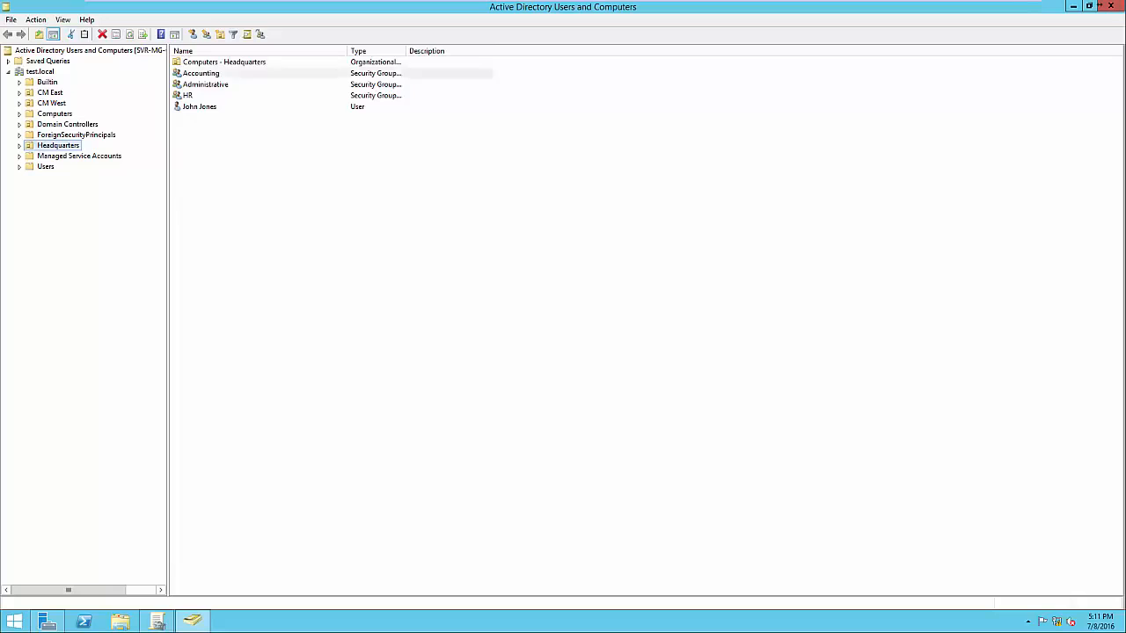
pyautogui.click(201, 73)
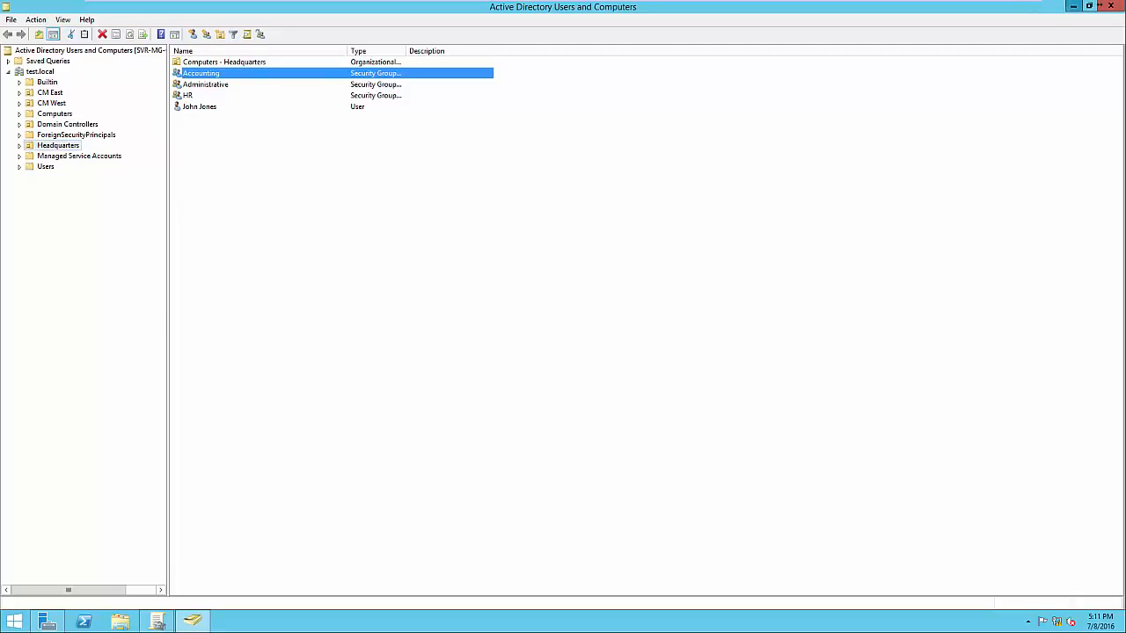
pyautogui.click(1073, 6)
pyautogui.click(1073, 7)
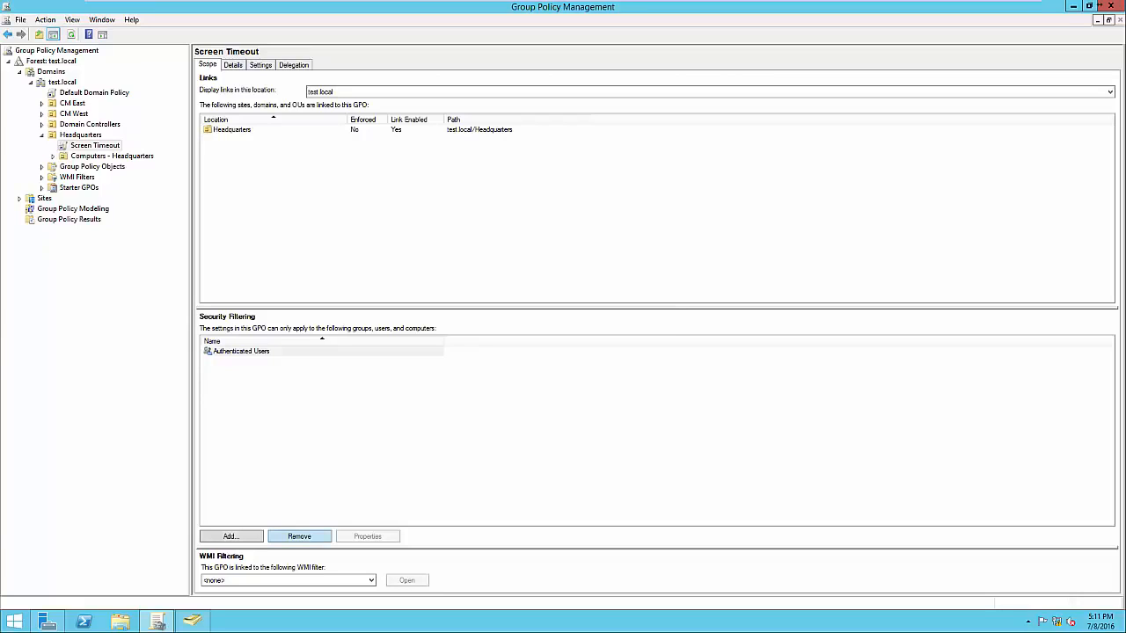
# Replace Authenticated Users with the Accounting group in the Screen Timeout GPO's security filtering
pyautogui.click(299, 535)
pyautogui.press('Return')
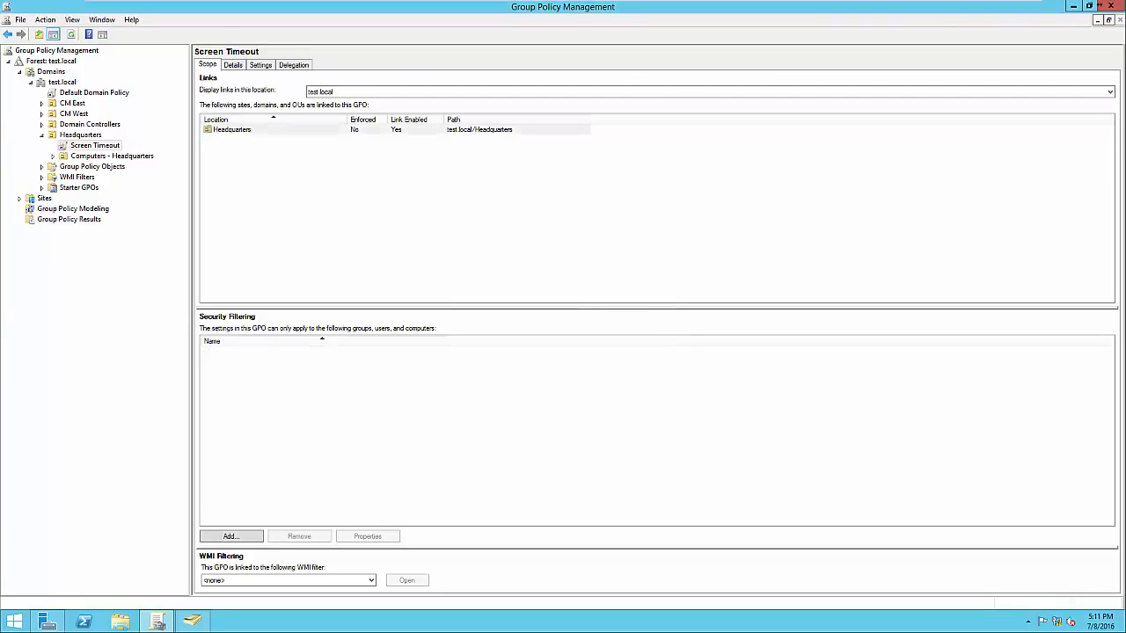
pyautogui.click(231, 536)
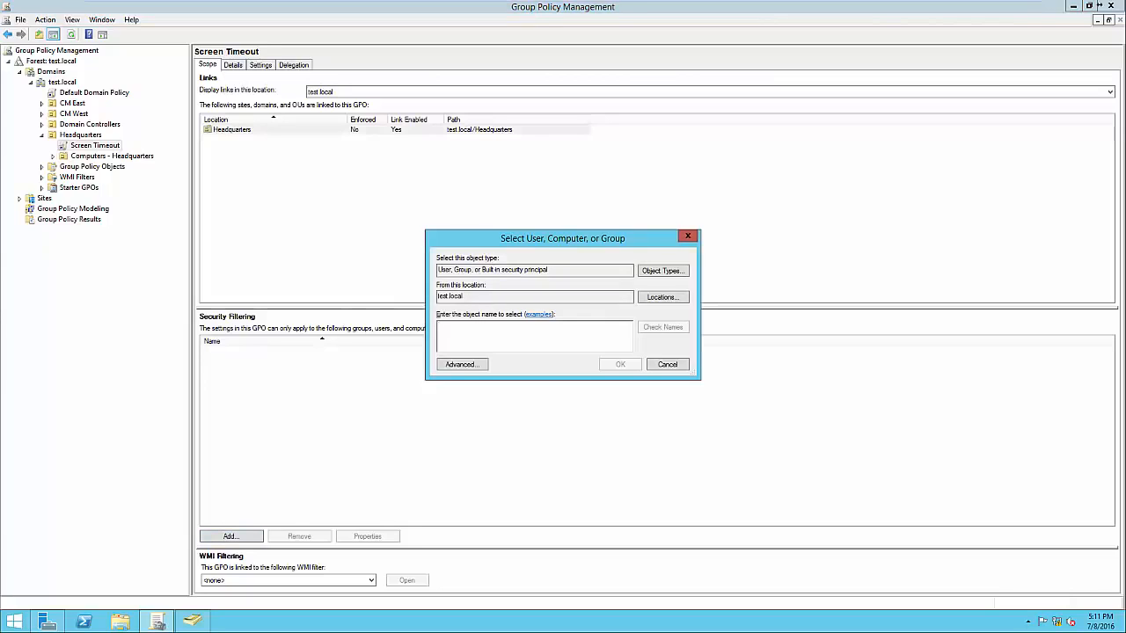
pyautogui.write('Accounting')
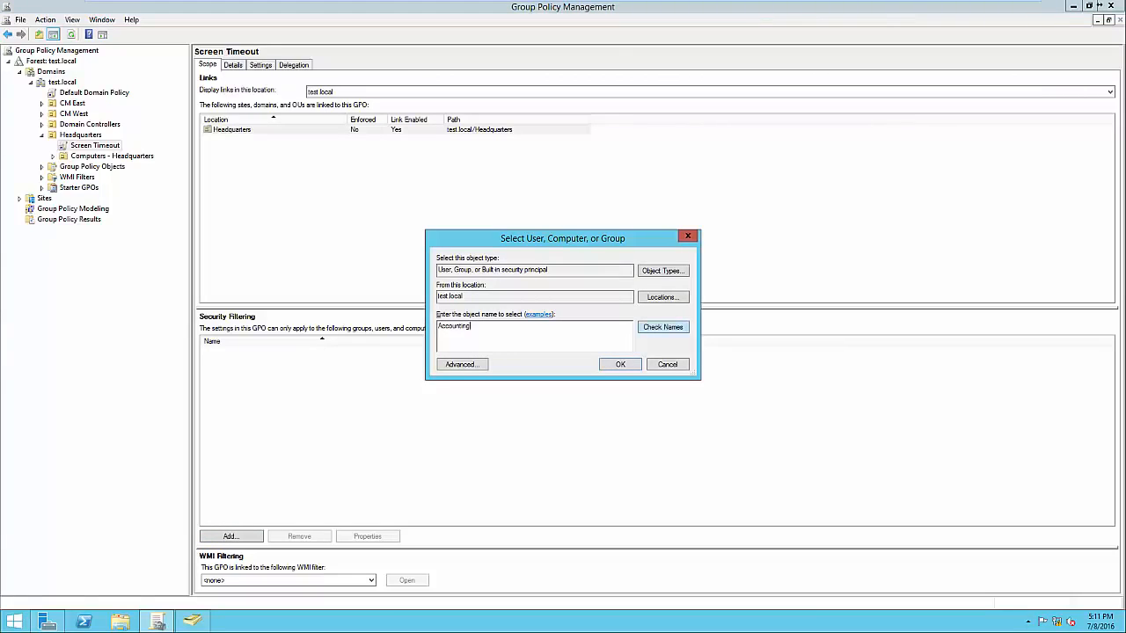
pyautogui.click(663, 328)
pyautogui.press('Return')
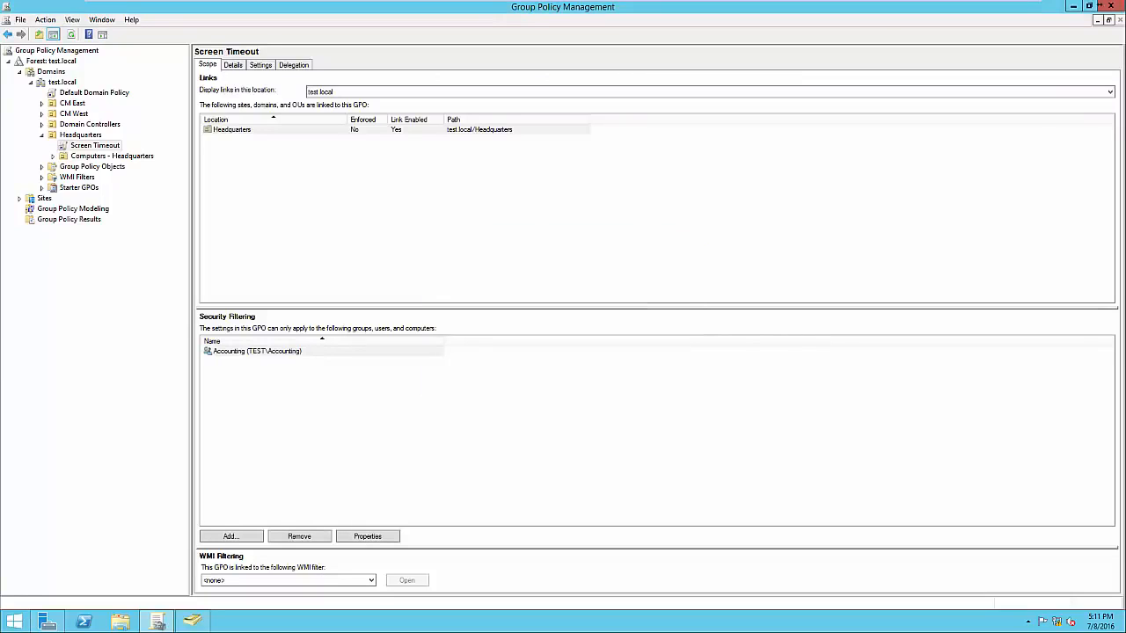
pyautogui.click(257, 351)
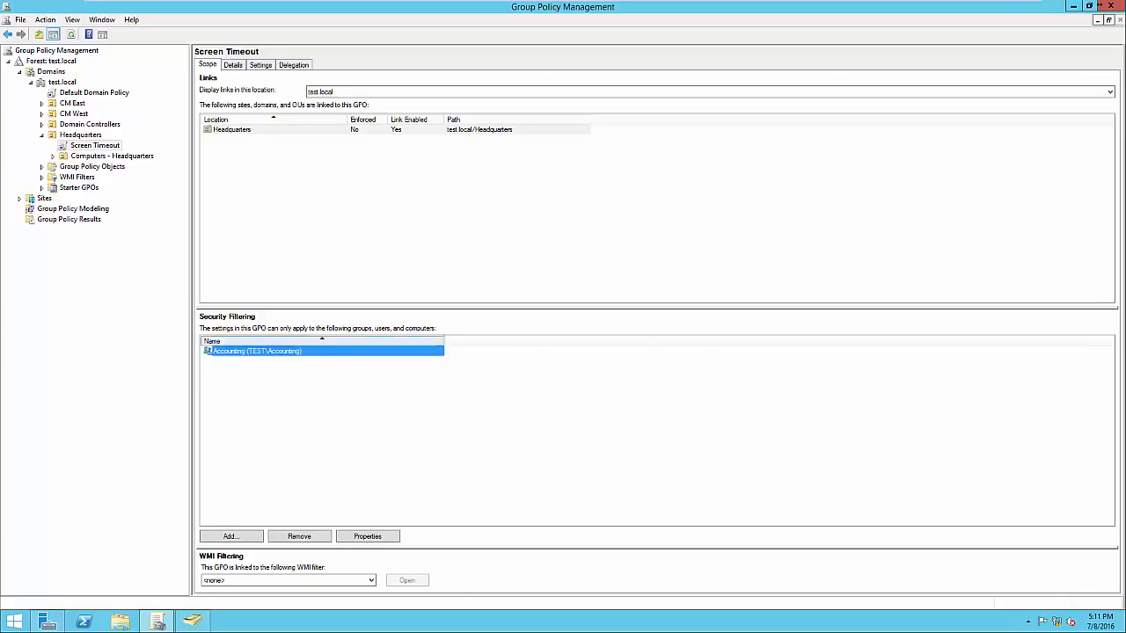
pyautogui.click(352, 413)
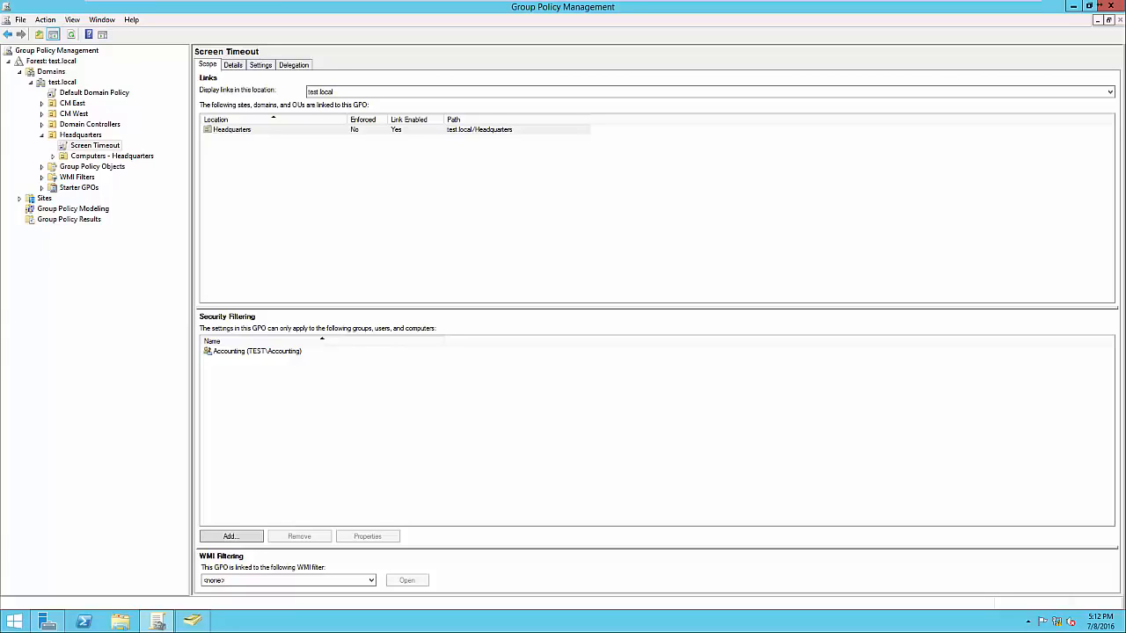
# Open the Screen Timeout GPO for editing, examine the computer's Scripts (Startup/Shutdown) under Windows Settings, and close the editor
pyautogui.click(95, 145)
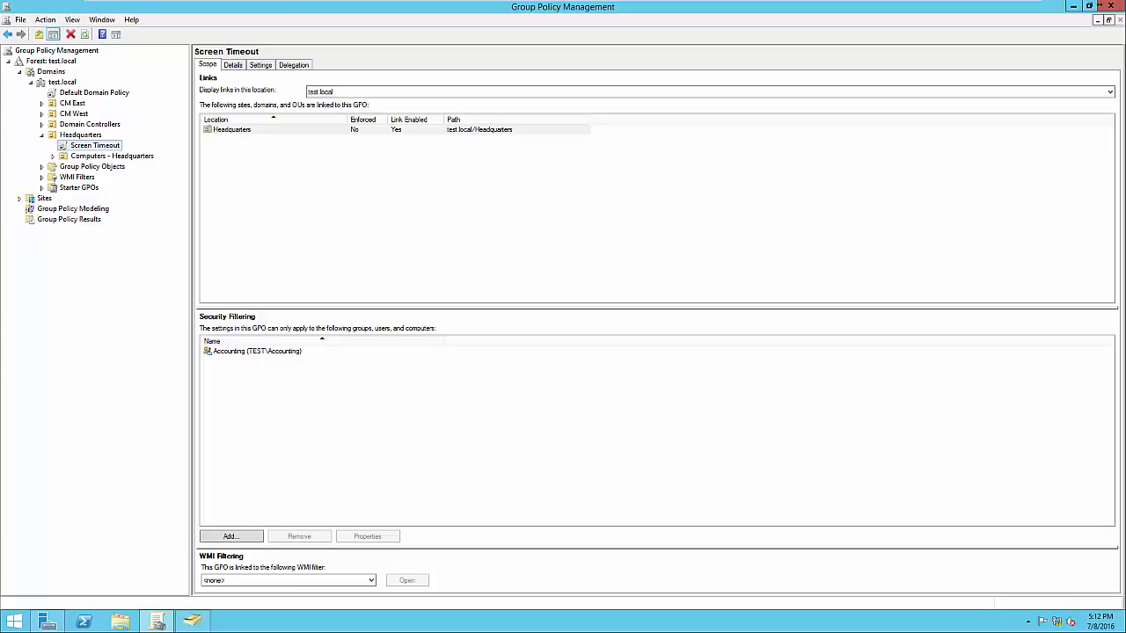
pyautogui.rightClick(110, 146)
pyautogui.click(132, 154)
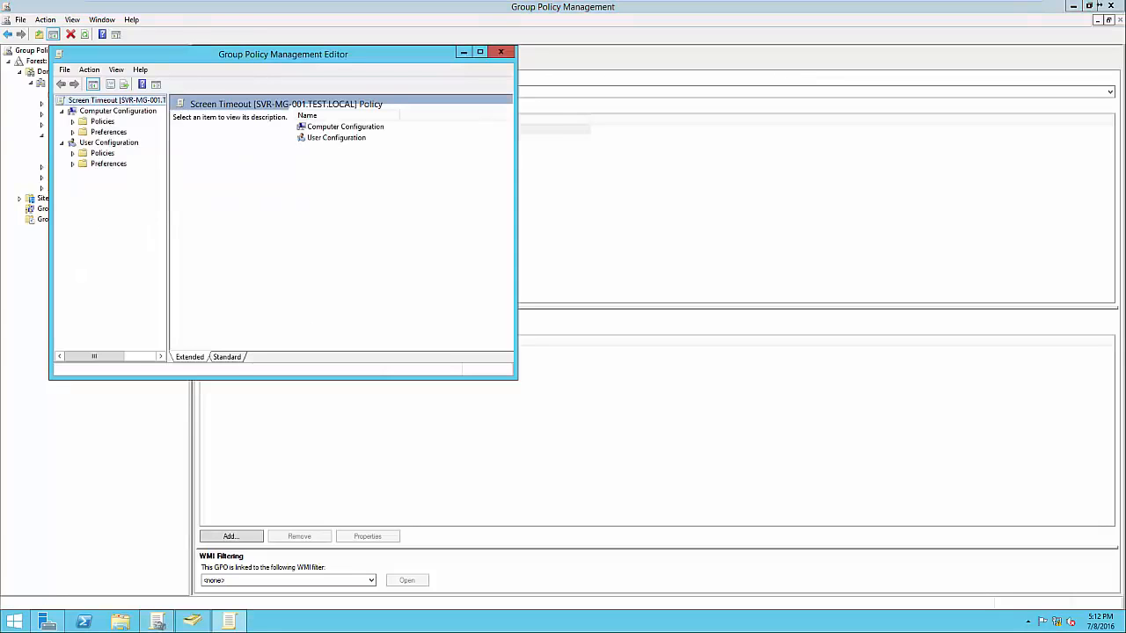
pyautogui.click(73, 121)
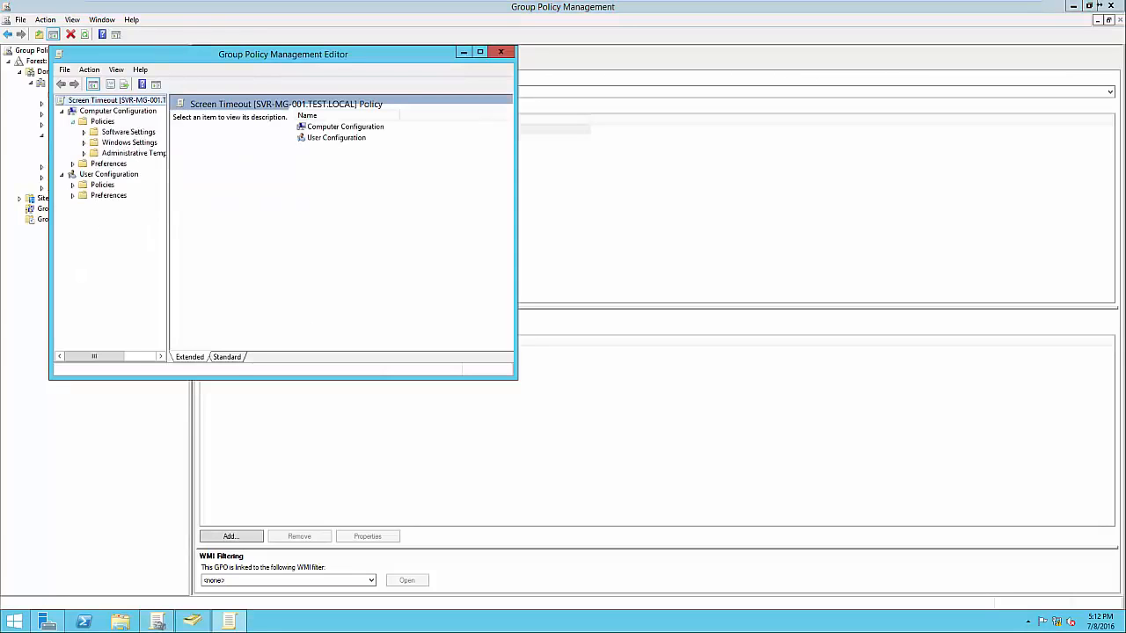
pyautogui.click(84, 142)
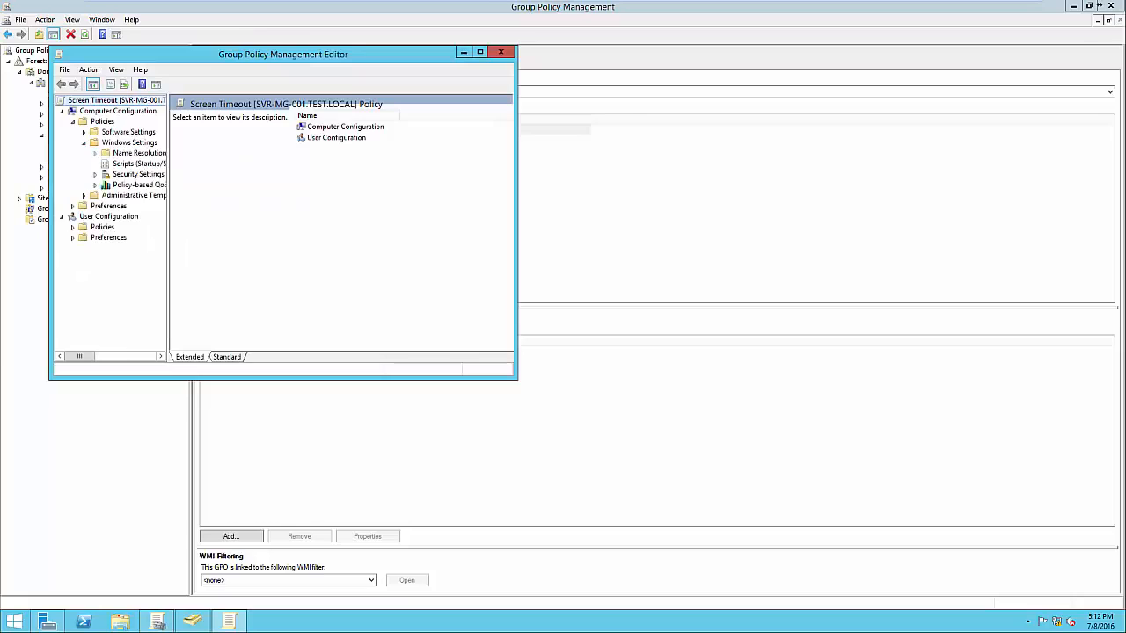
pyautogui.click(138, 164)
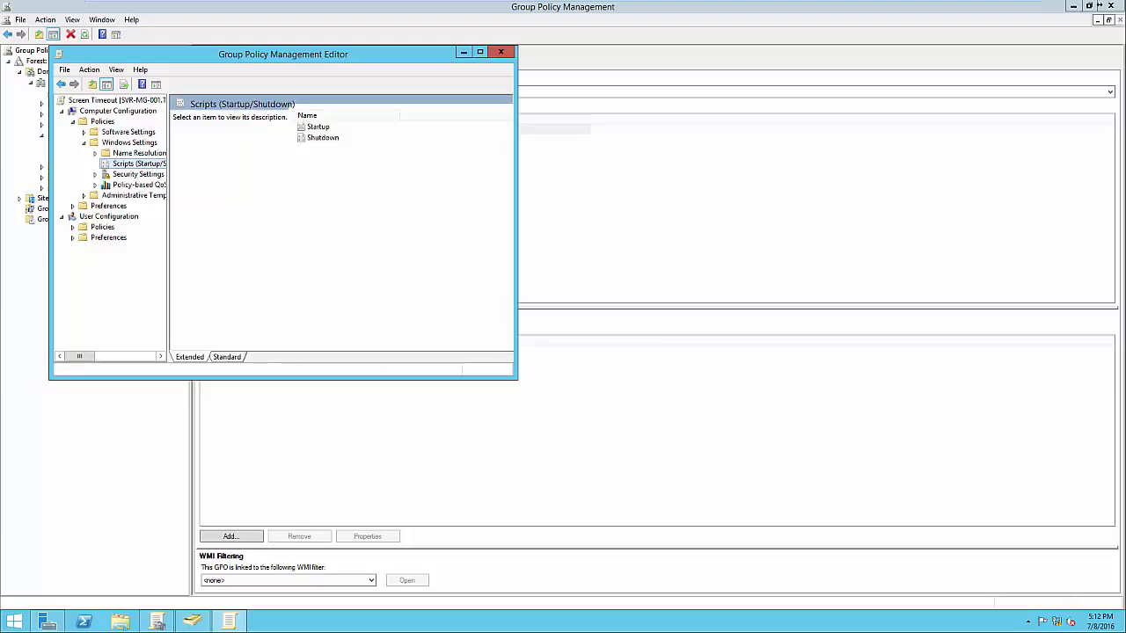
pyautogui.click(501, 51)
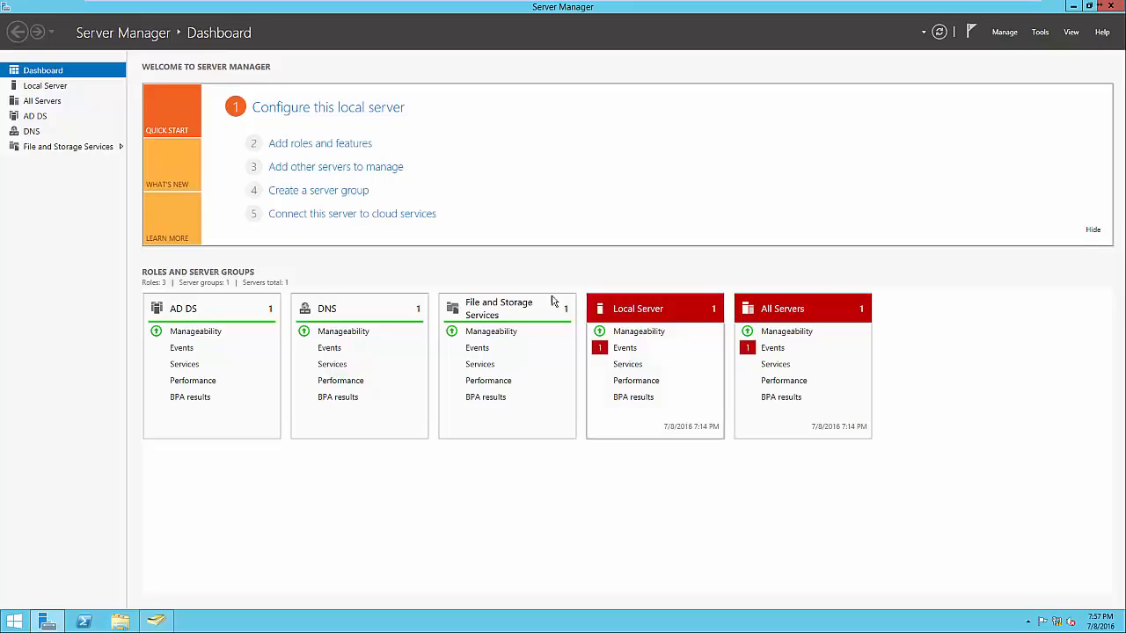
# Start adding roles to SVR-MG-001.test.local and select Print and Document Services with its required management tools
pyautogui.click(319, 148)
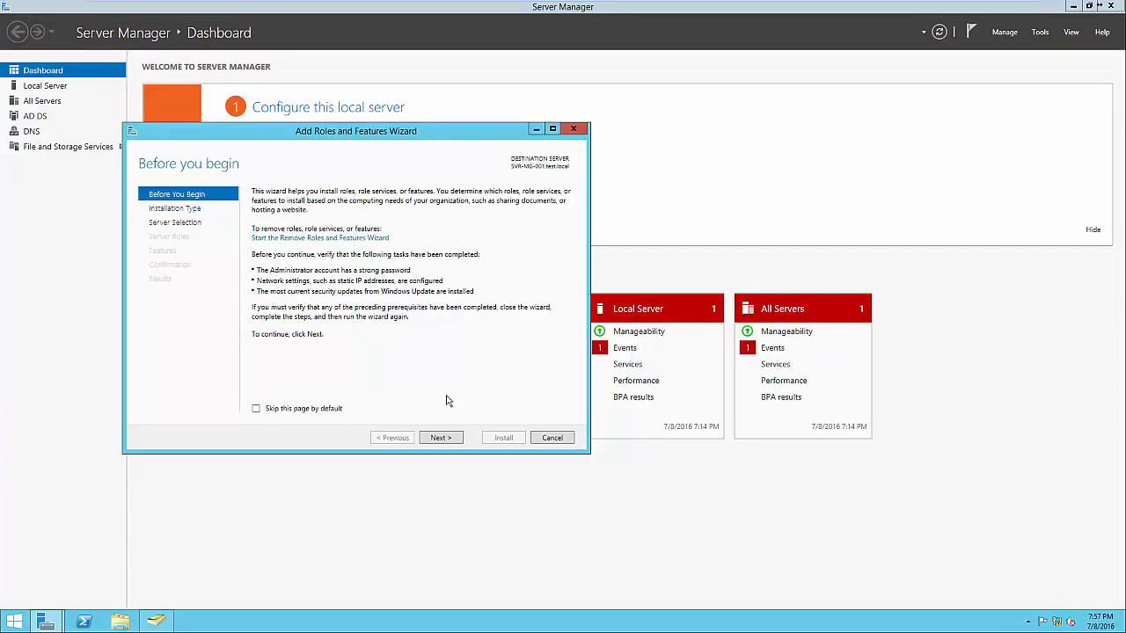
pyautogui.click(443, 438)
pyautogui.click(443, 438)
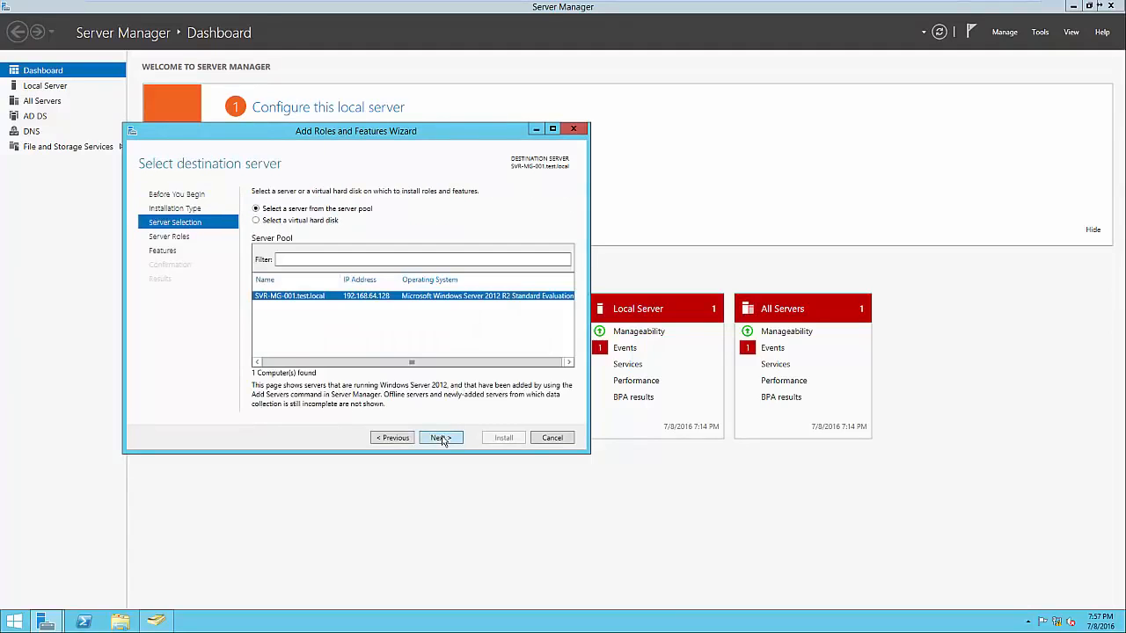
pyautogui.click(442, 438)
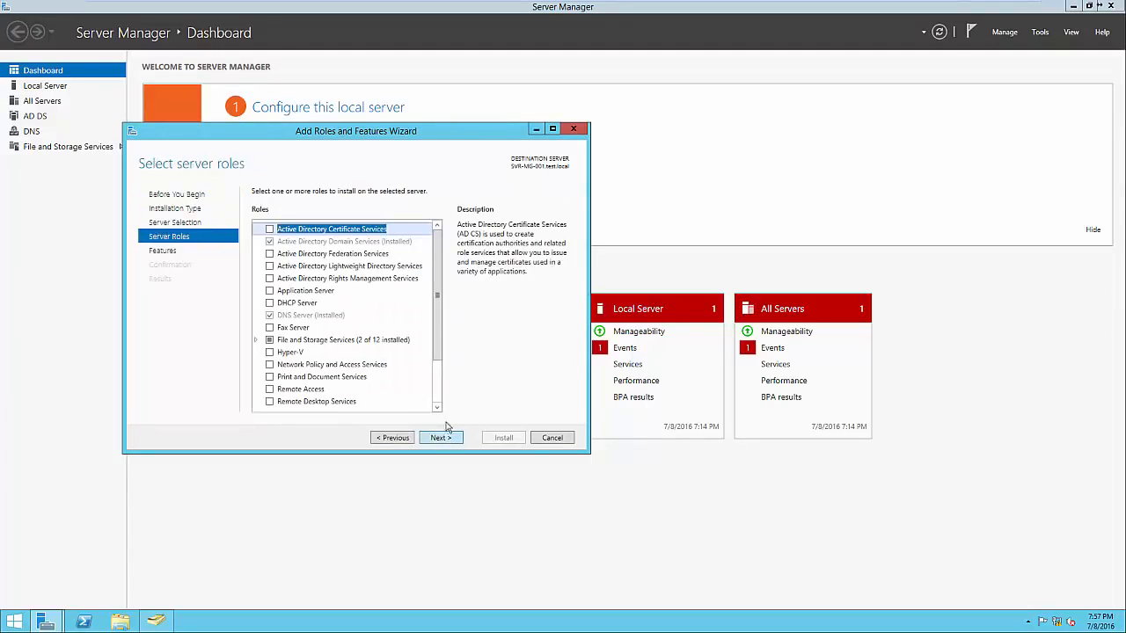
pyautogui.scroll(-1, 437, 371)
pyautogui.scroll(-1, 437, 371)
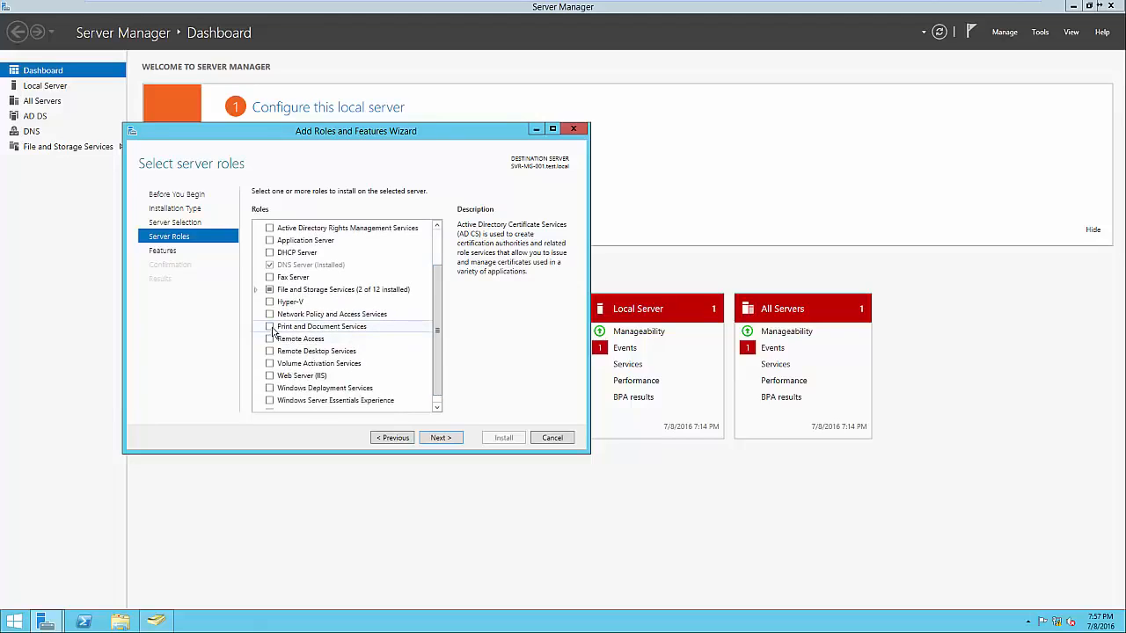
pyautogui.click(270, 327)
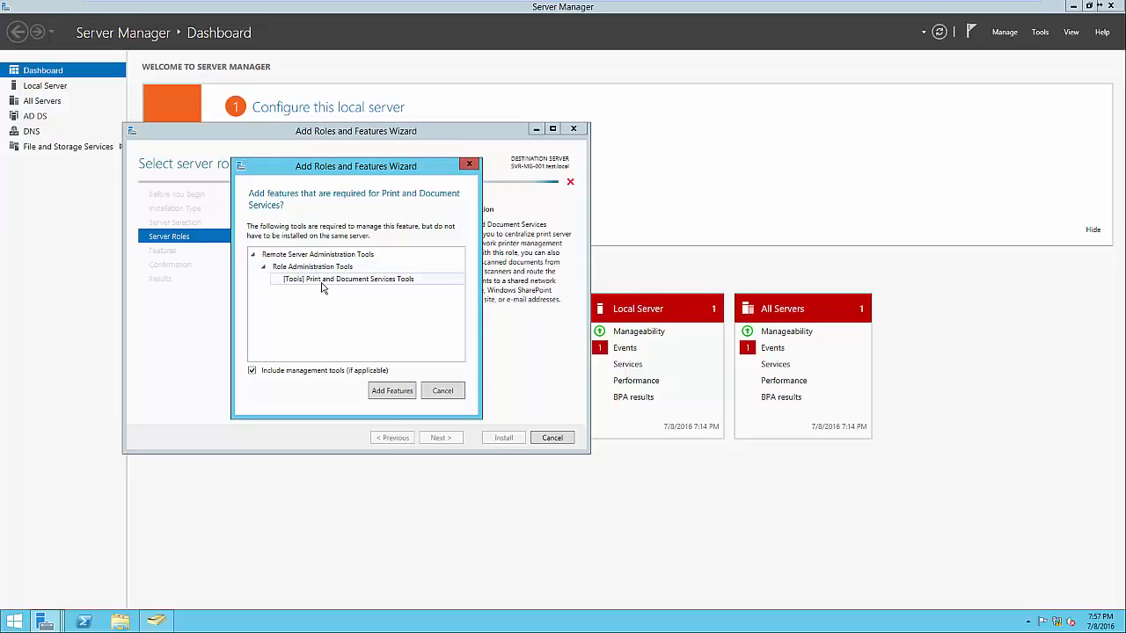
pyautogui.click(393, 393)
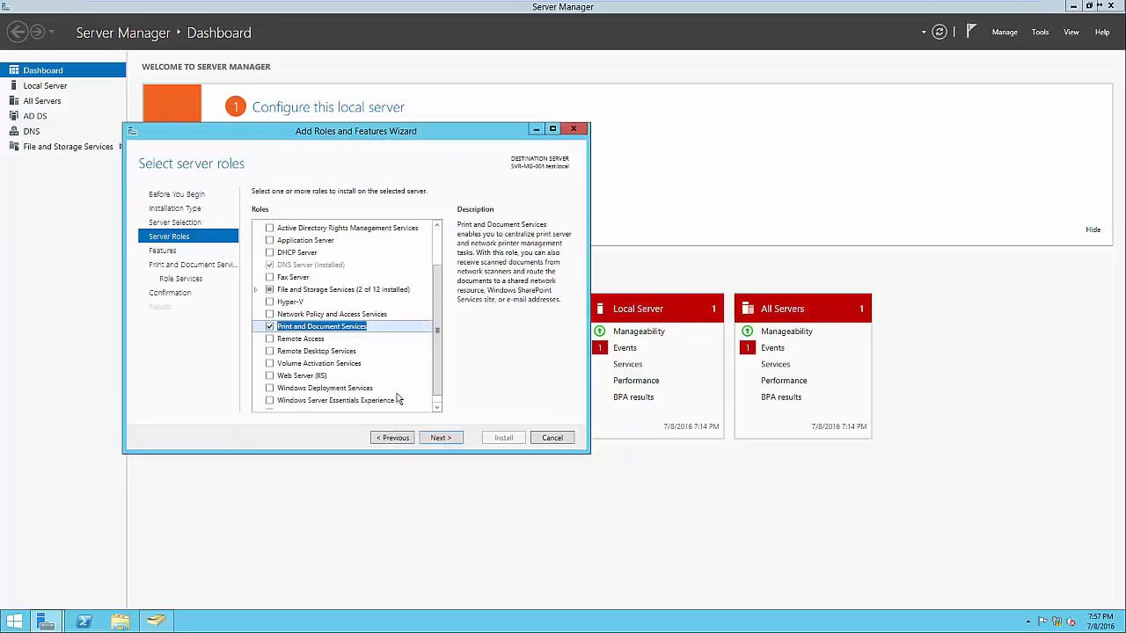
# Install Print and Document Services with only the Print Server role service, and close the wizard when installation completes
pyautogui.click(457, 439)
pyautogui.click(456, 439)
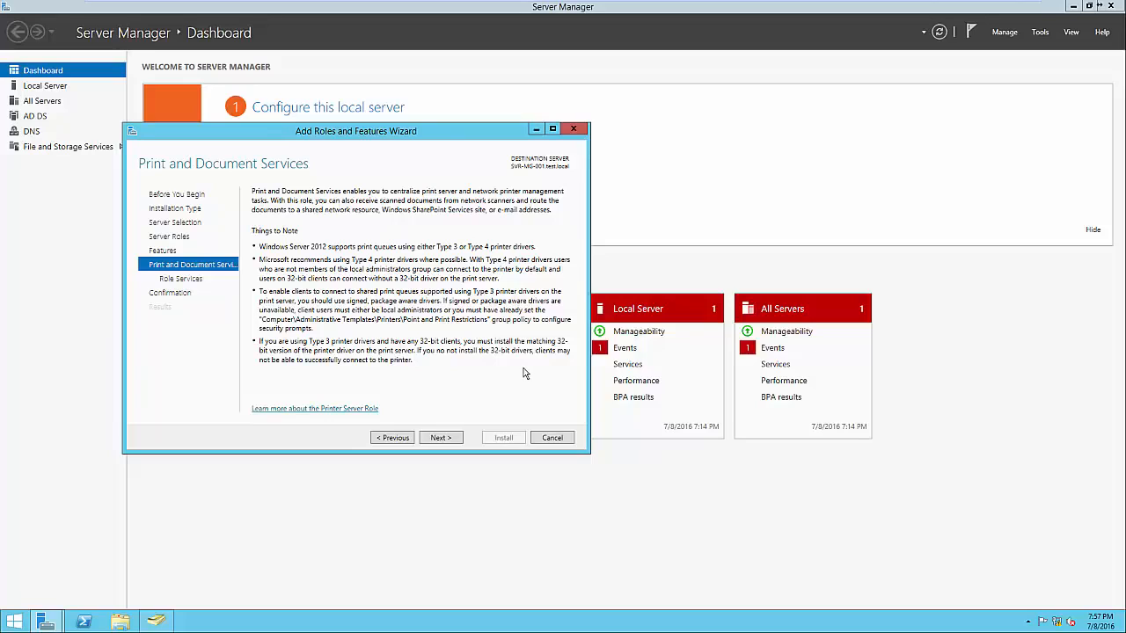
pyautogui.click(455, 439)
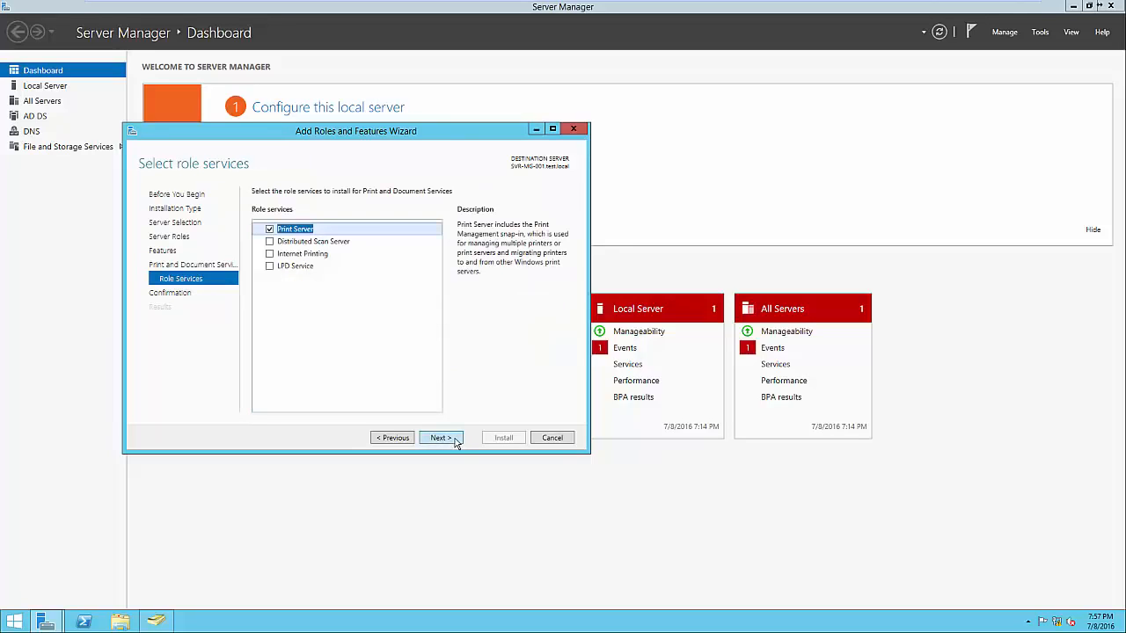
pyautogui.click(330, 255)
pyautogui.click(324, 267)
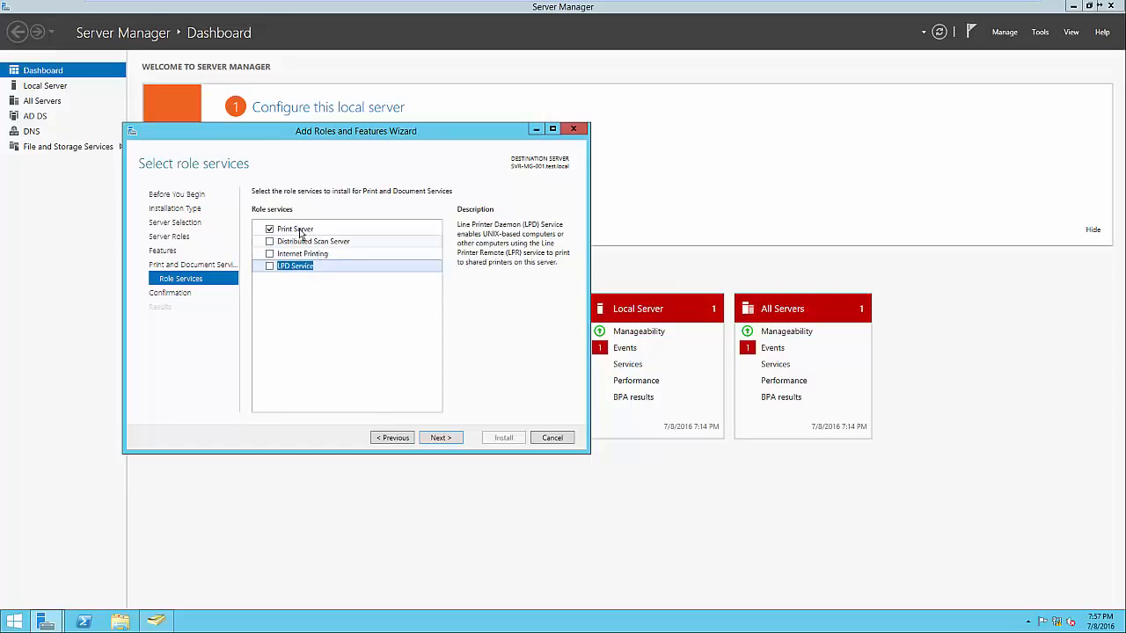
pyautogui.click(352, 229)
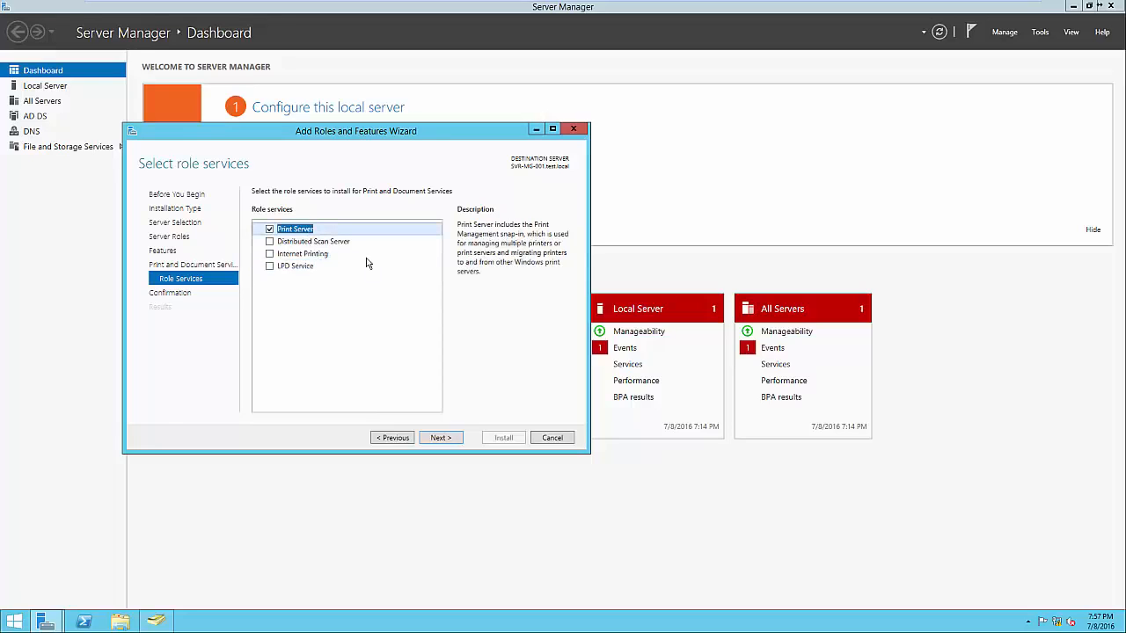
pyautogui.click(441, 438)
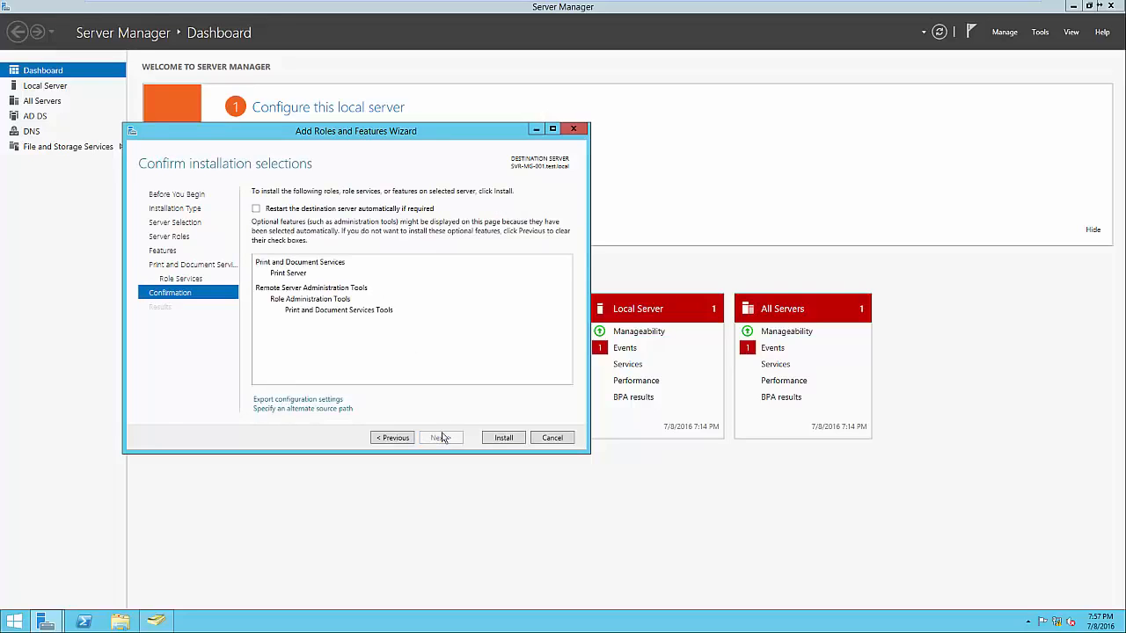
pyautogui.click(503, 437)
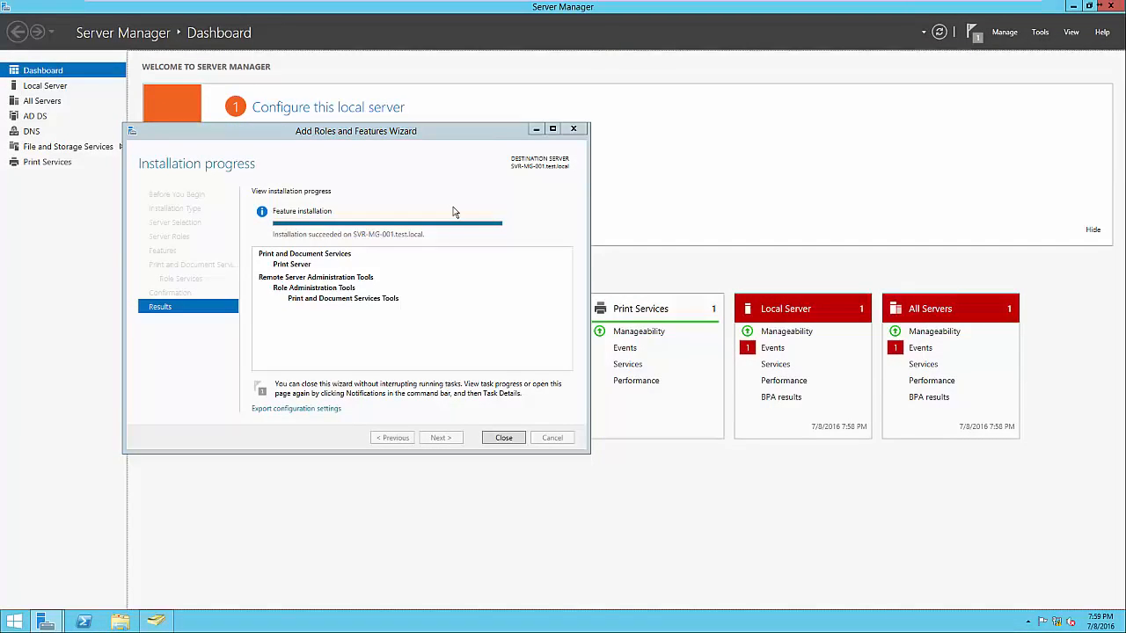
pyautogui.click(512, 437)
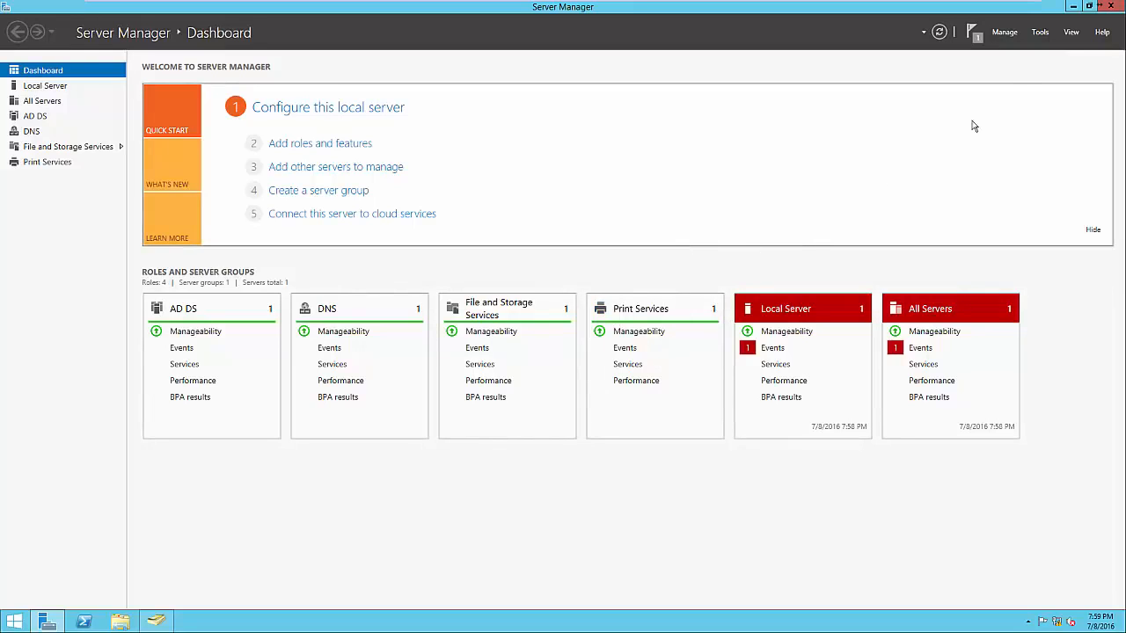
# Open Print Management and review the printers and drivers under the All Printers and All Drivers custom filters
pyautogui.click(1040, 35)
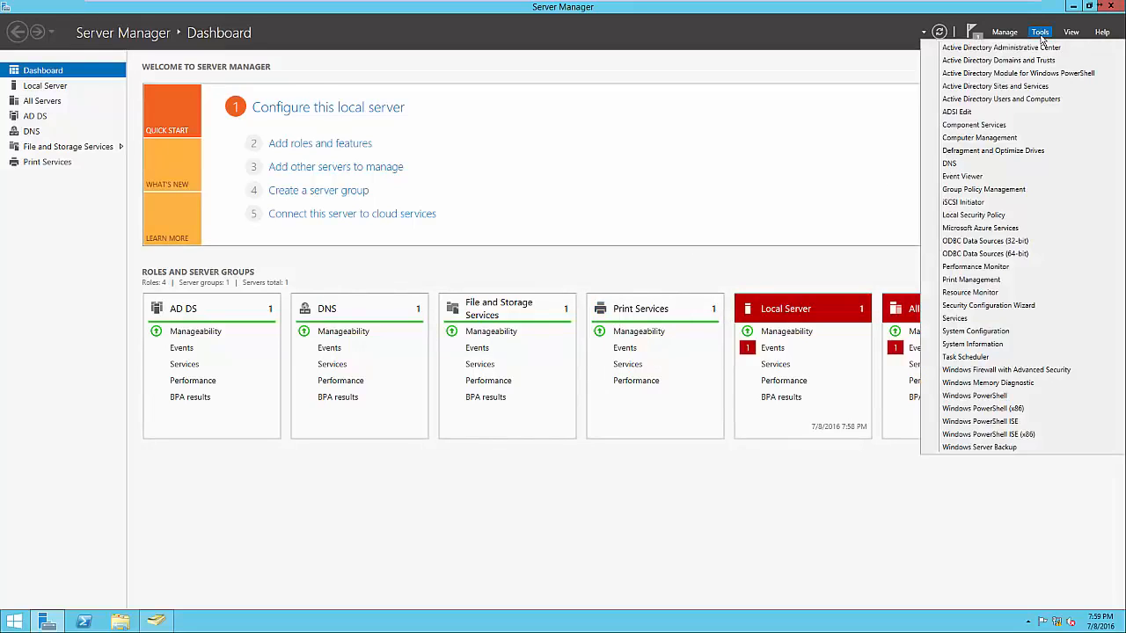
pyautogui.click(1001, 279)
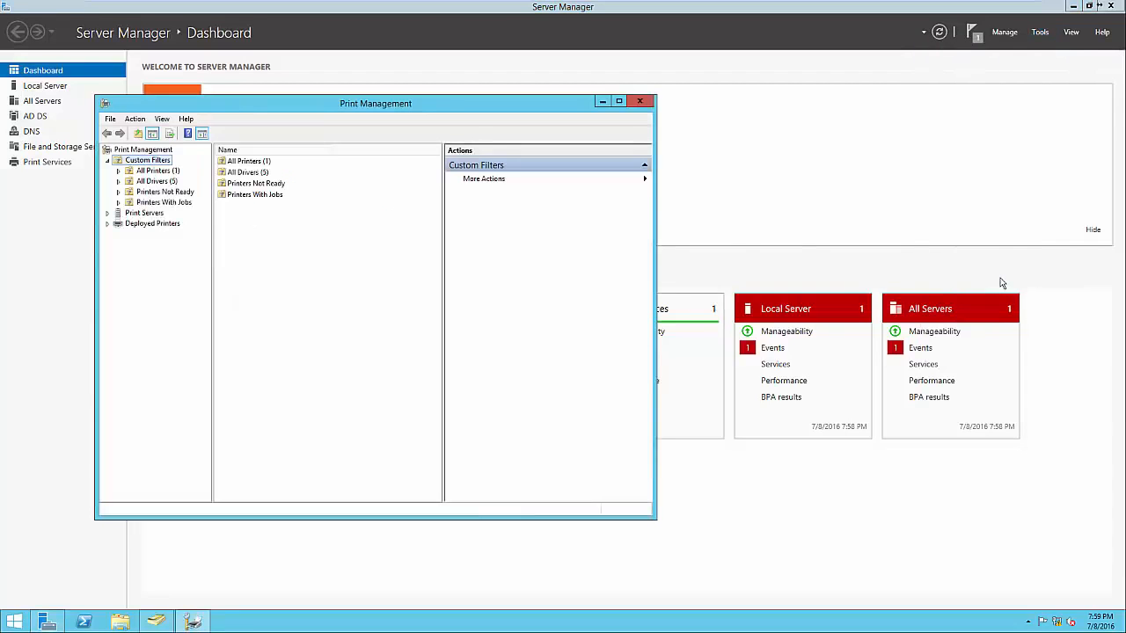
pyautogui.moveTo(385, 110); pyautogui.dragTo(661, 118)
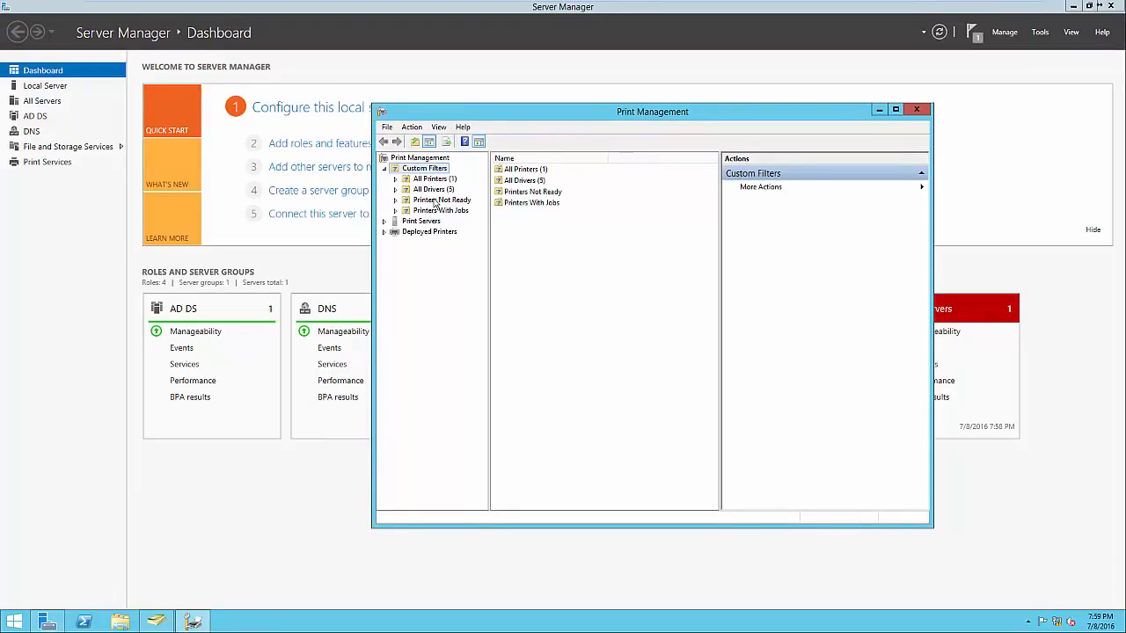
pyautogui.doubleClick(521, 171)
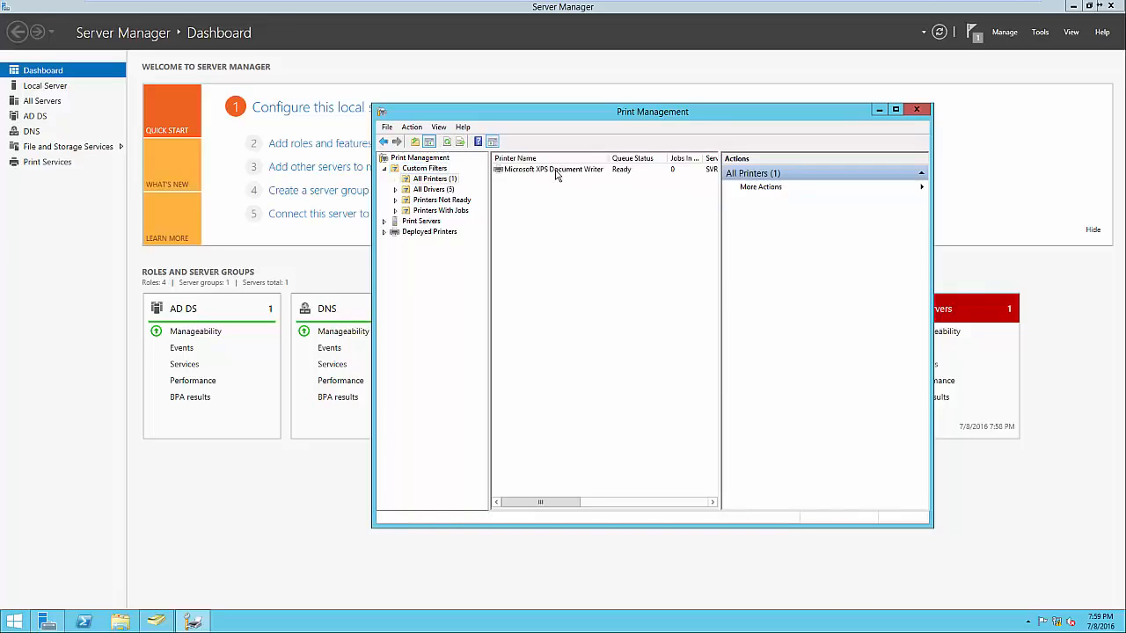
pyautogui.click(448, 189)
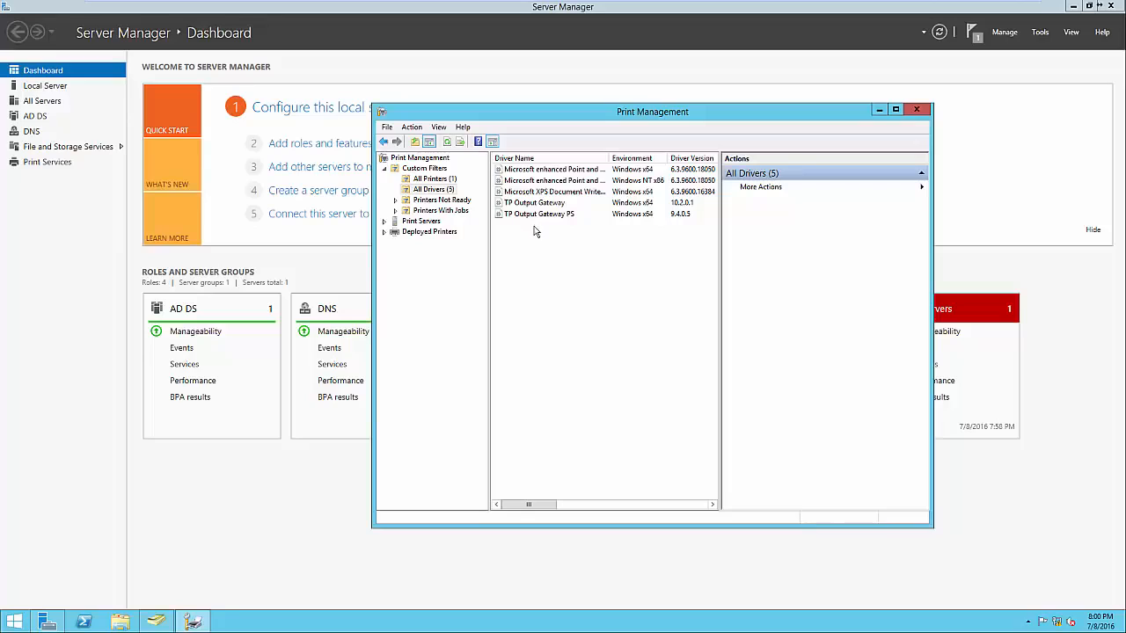
# Start adding a TCP/IP network printer at 192.168.1.60 to the SVR-MG-001 print server, with device type and driver autodetected
pyautogui.click(420, 222)
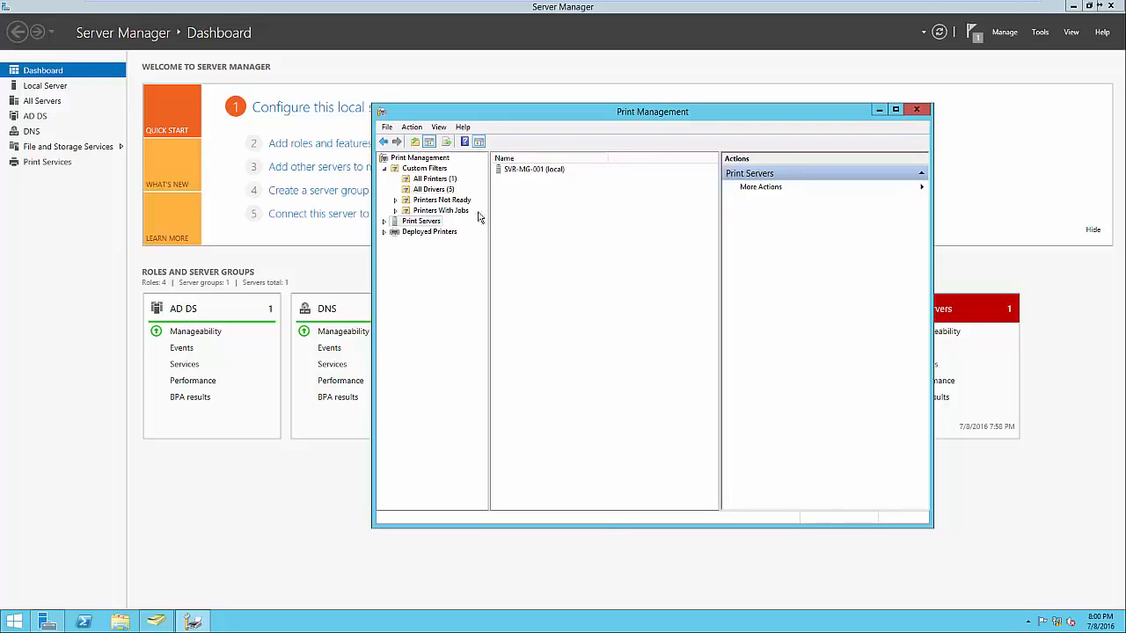
pyautogui.click(384, 222)
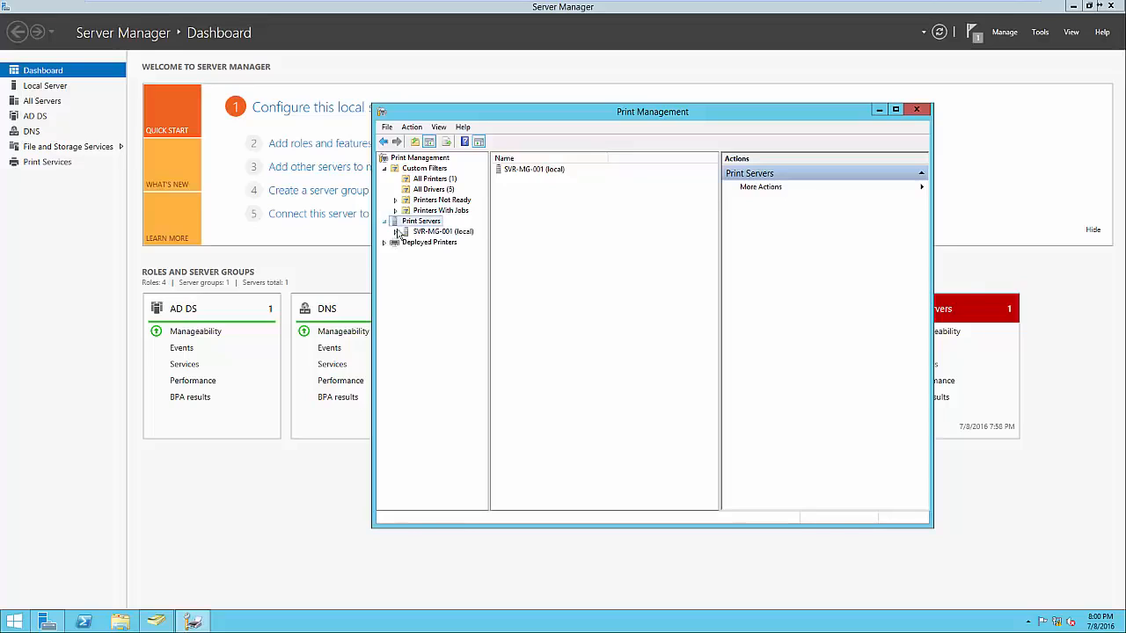
pyautogui.click(396, 232)
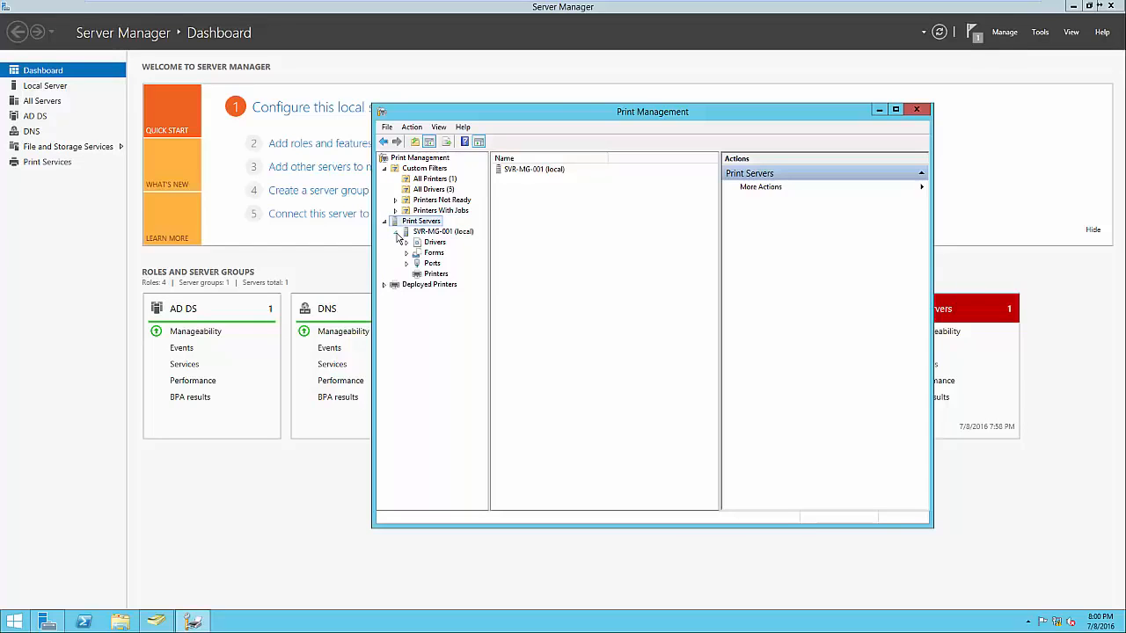
pyautogui.click(423, 276)
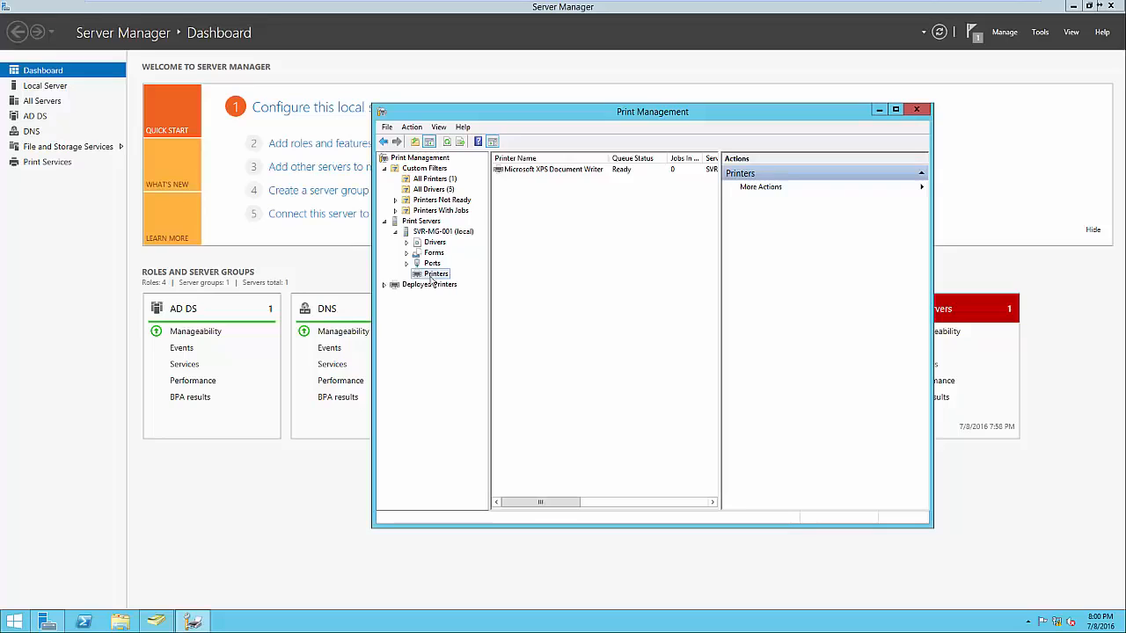
pyautogui.rightClick(544, 269)
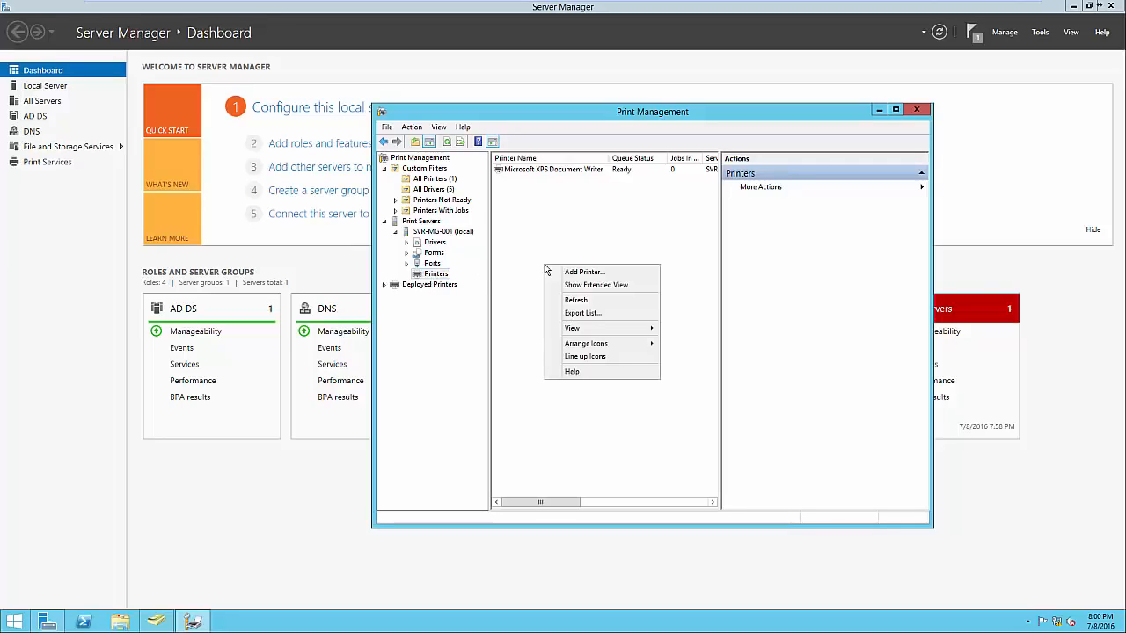
pyautogui.click(574, 277)
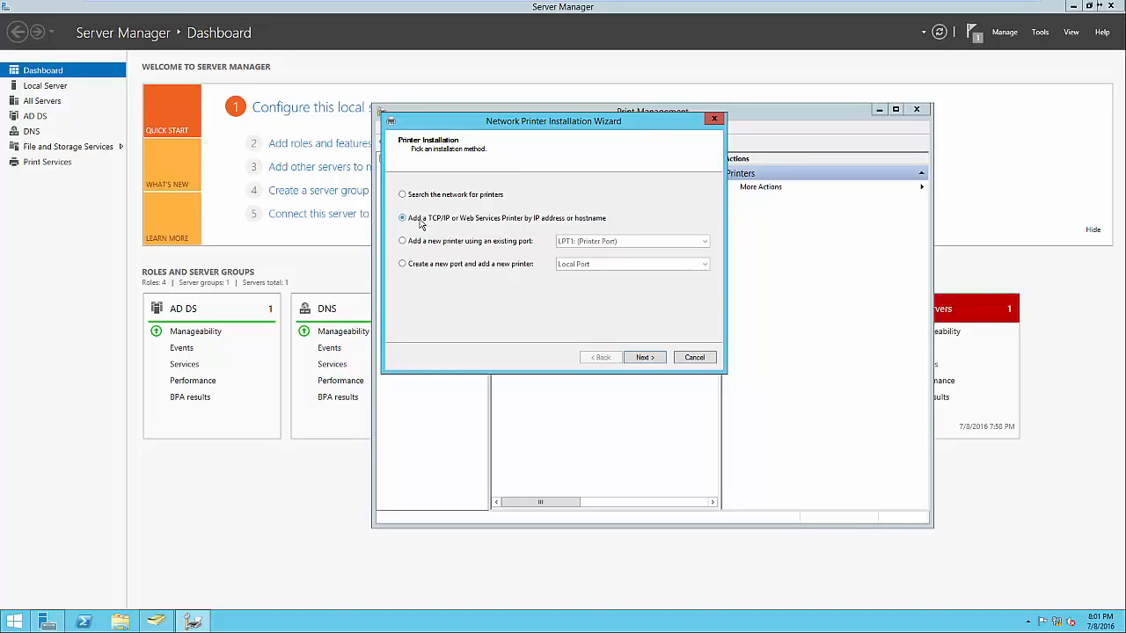
pyautogui.click(640, 357)
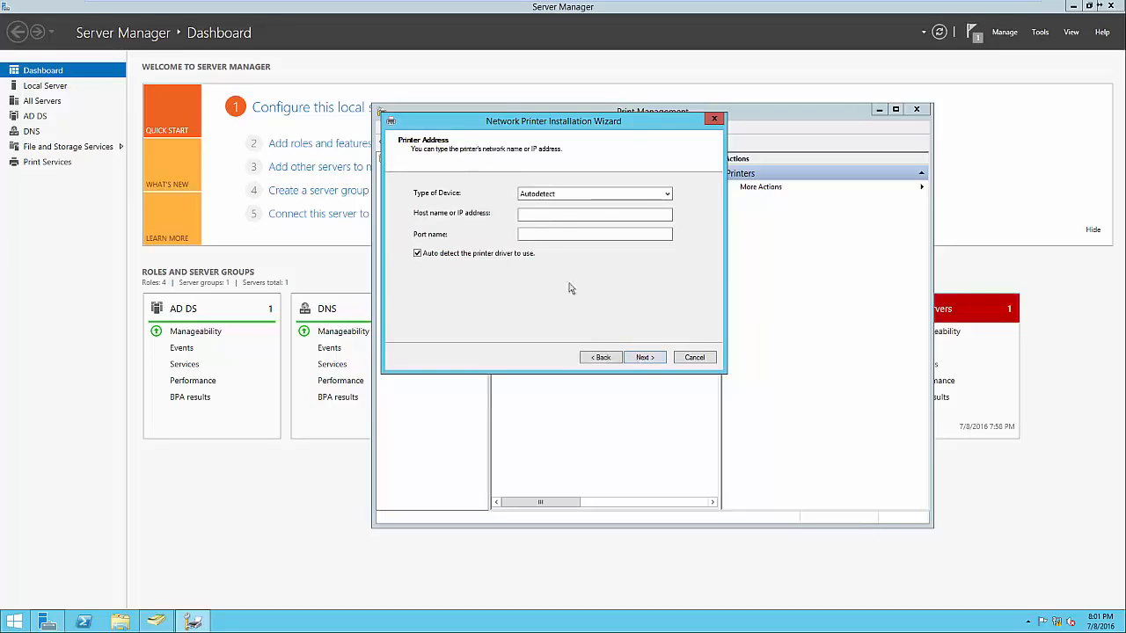
pyautogui.click(536, 216)
pyautogui.write('192.')
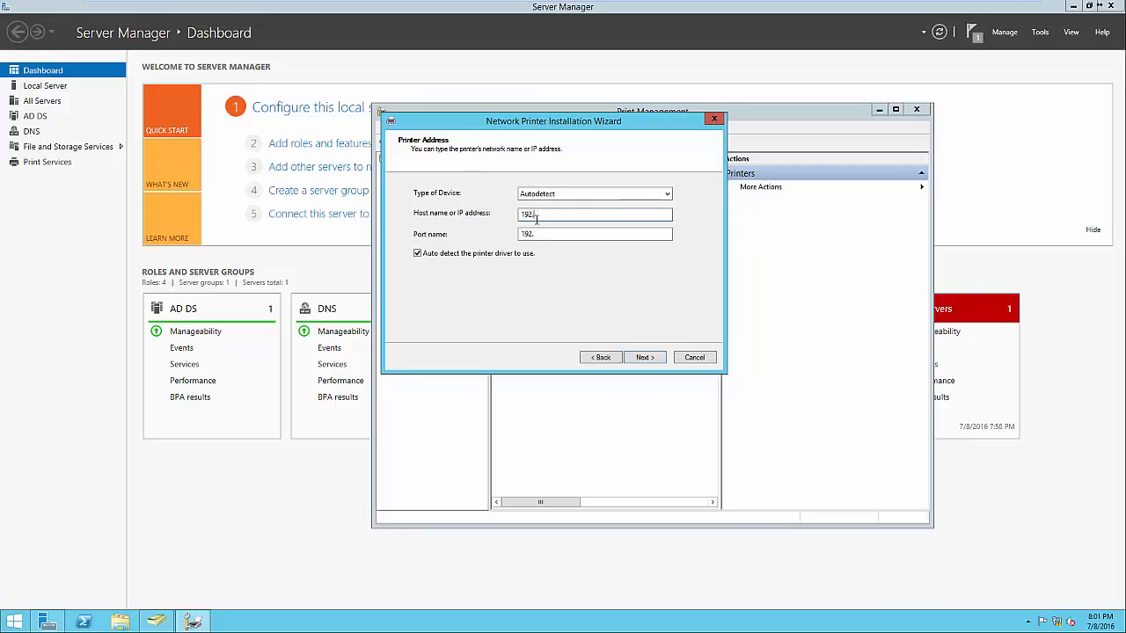
pyautogui.write('168.1.60')
pyautogui.click(642, 357)
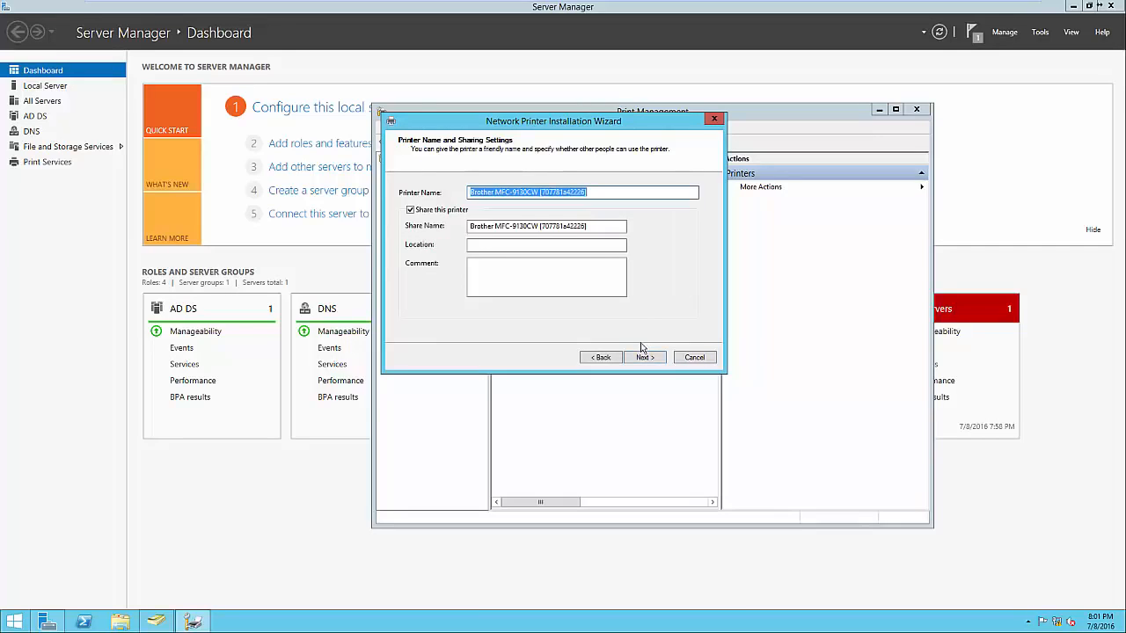
# Shorten the printer's share name to Brother MFC-9130CW
pyautogui.click(596, 193)
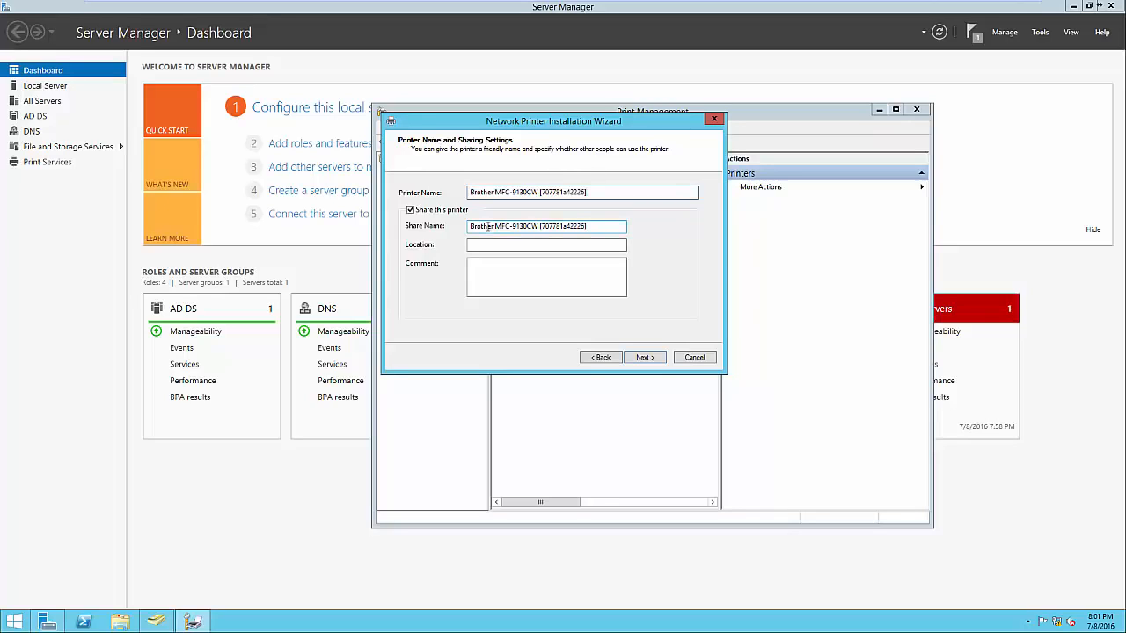
pyautogui.click(542, 226)
pyautogui.hotkey('ctrl', 'a')
pyautogui.press('BackSpace')
pyautogui.moveTo(601, 229); pyautogui.dragTo(615, 229)
pyautogui.press('BackSpace')
pyautogui.press('BackSpace')
# Set the printer's location to Headquarters - Front Office and finish installing it without a test page or another printer
pyautogui.click(542, 243)
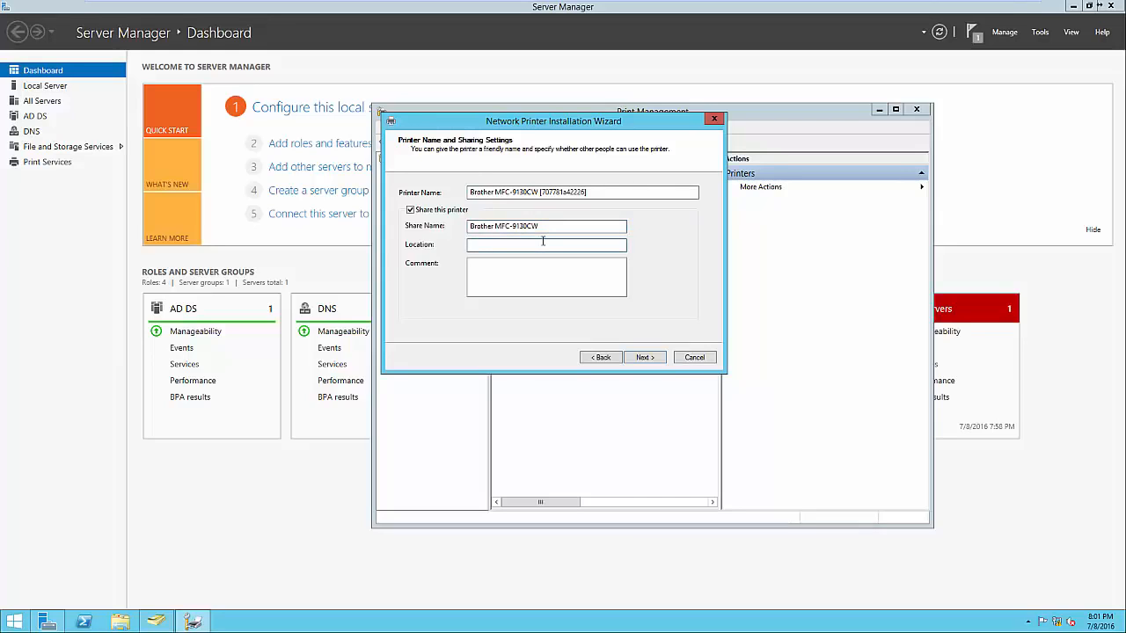
pyautogui.write('Headquarters - Front Office')
pyautogui.click(525, 291)
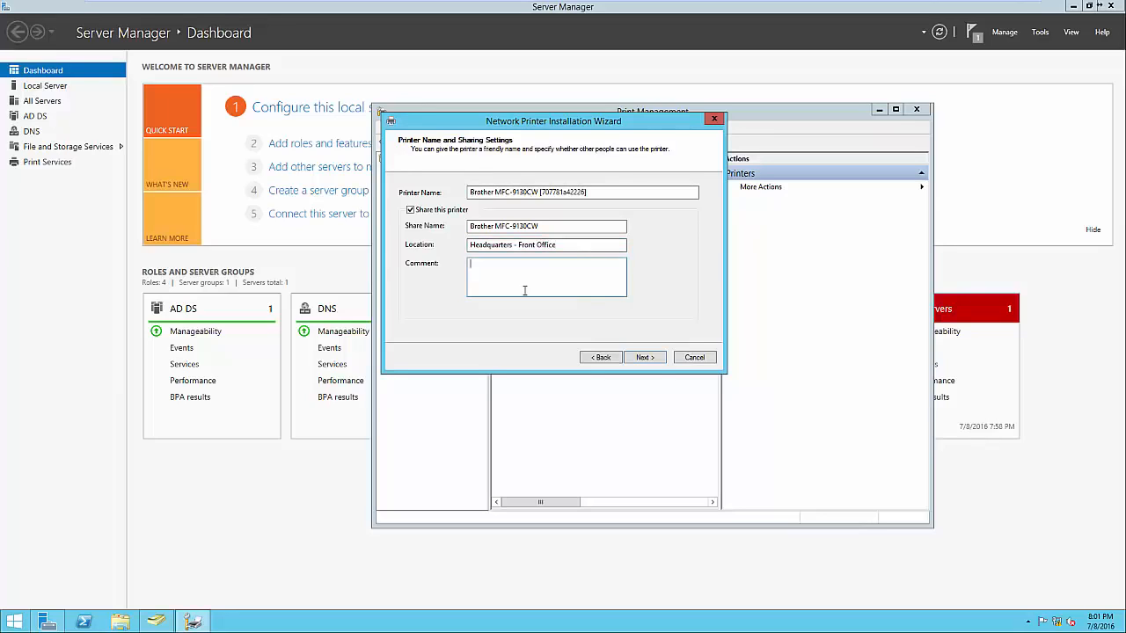
pyautogui.click(642, 358)
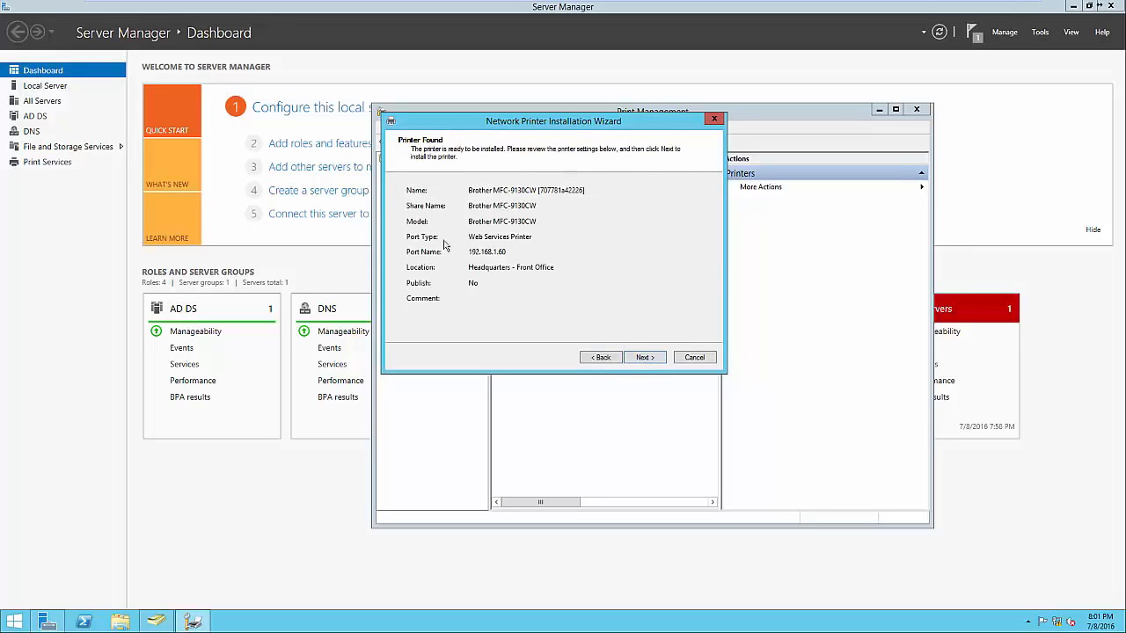
pyautogui.click(641, 359)
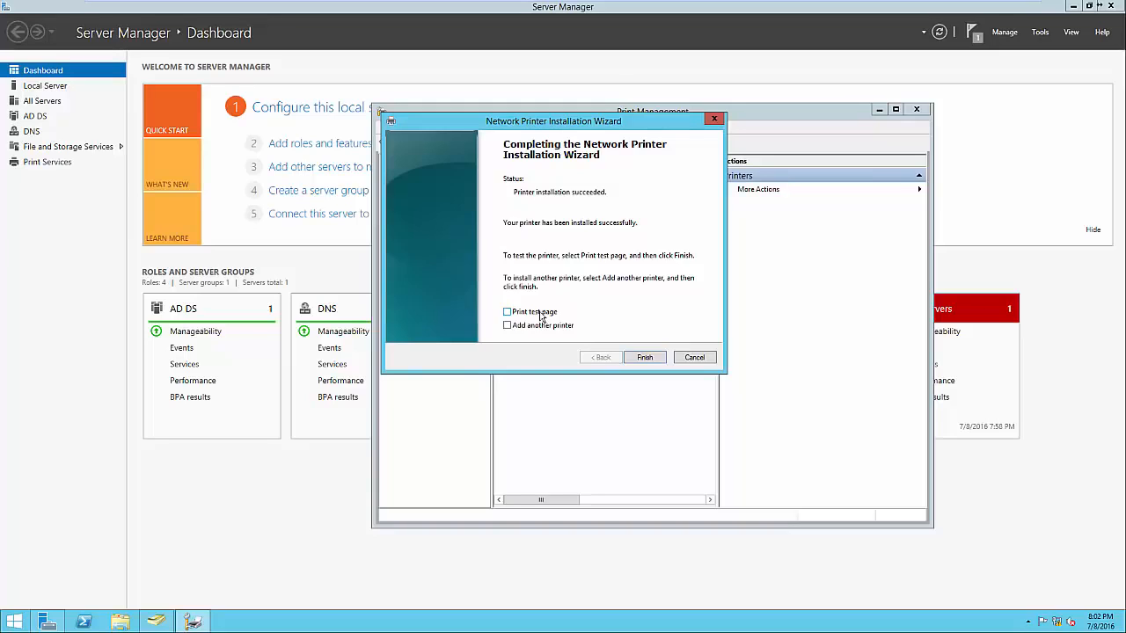
pyautogui.click(644, 358)
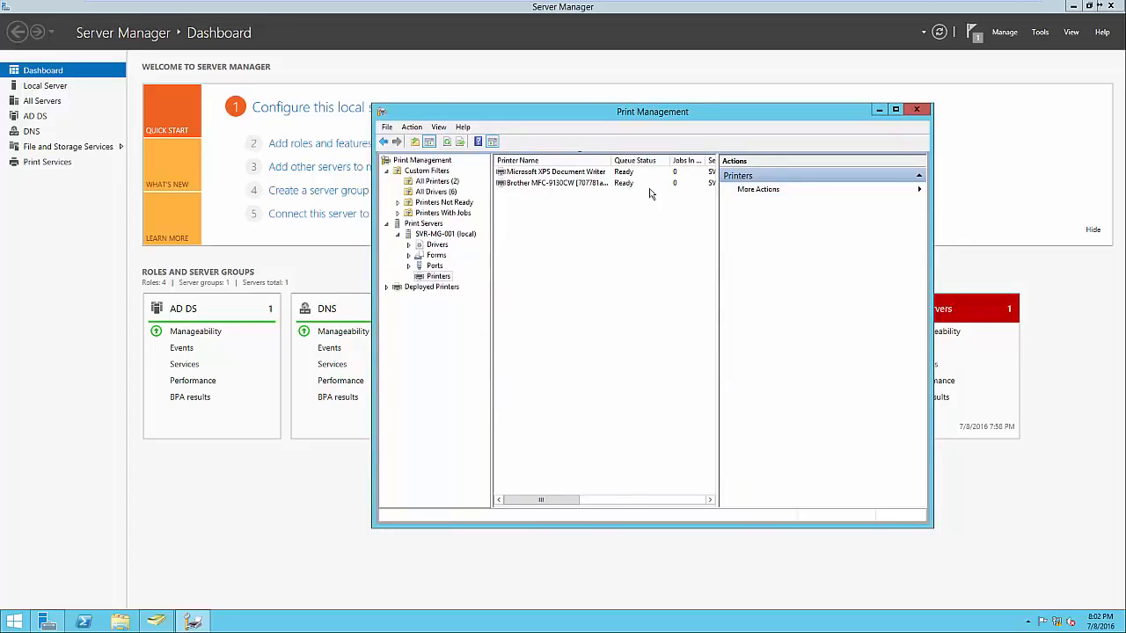
# List the Brother MFC-9130CW printer in the Active Directory directory
pyautogui.moveTo(719, 365); pyautogui.dragTo(741, 367)
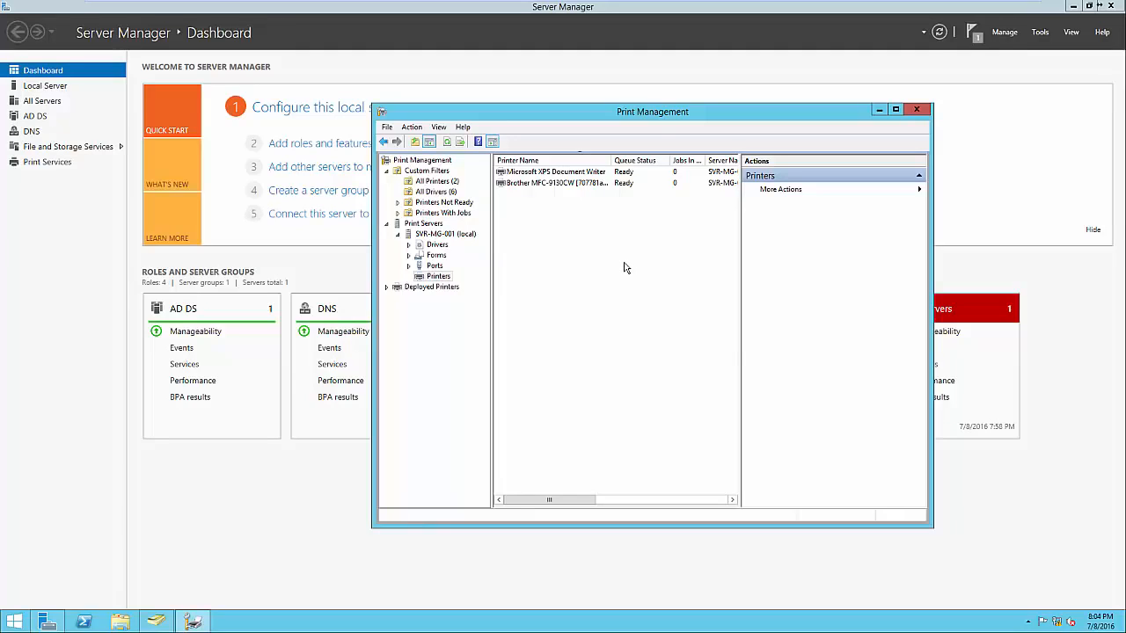
pyautogui.rightClick(580, 185)
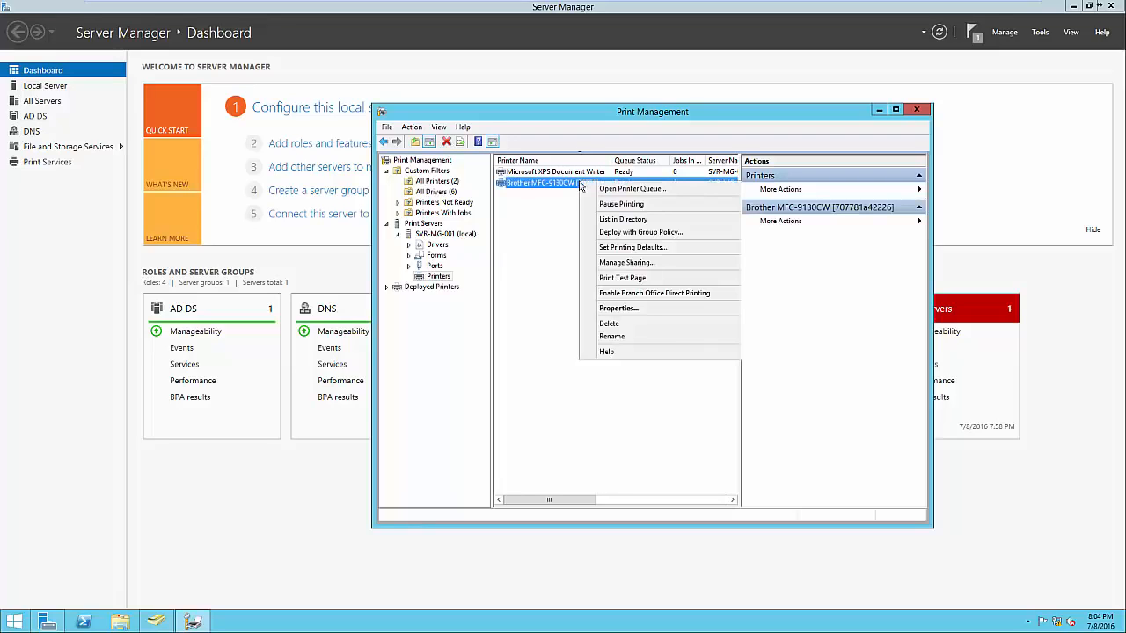
pyautogui.click(613, 220)
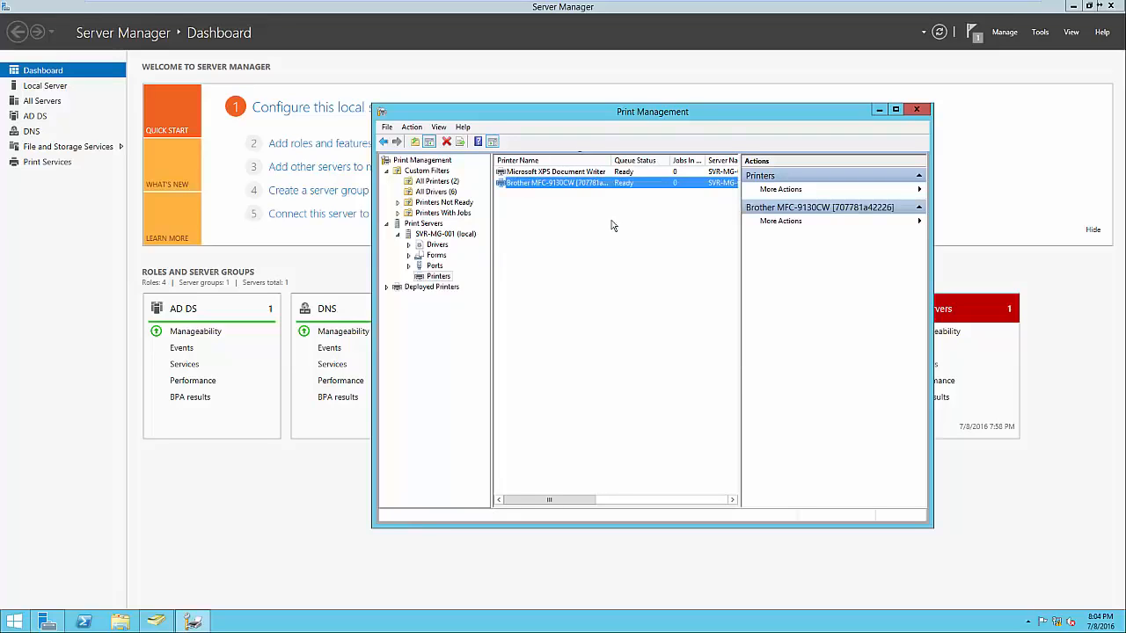
pyautogui.click(669, 240)
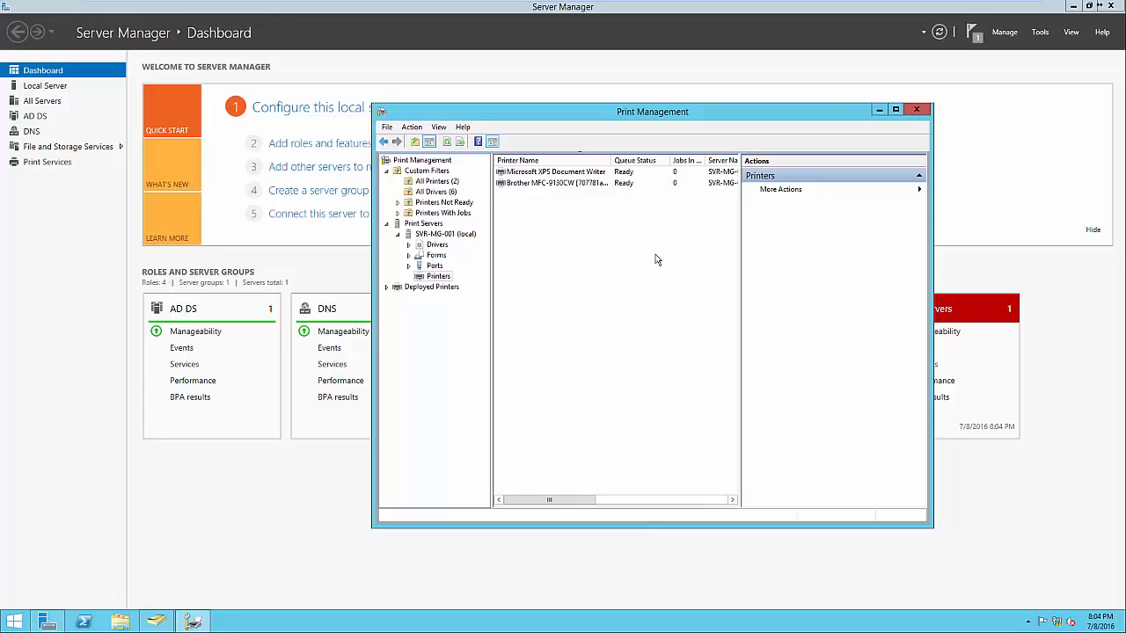
# Find and open Devices and Printers through a system search for devices, and start adding a printer
pyautogui.click(14, 622)
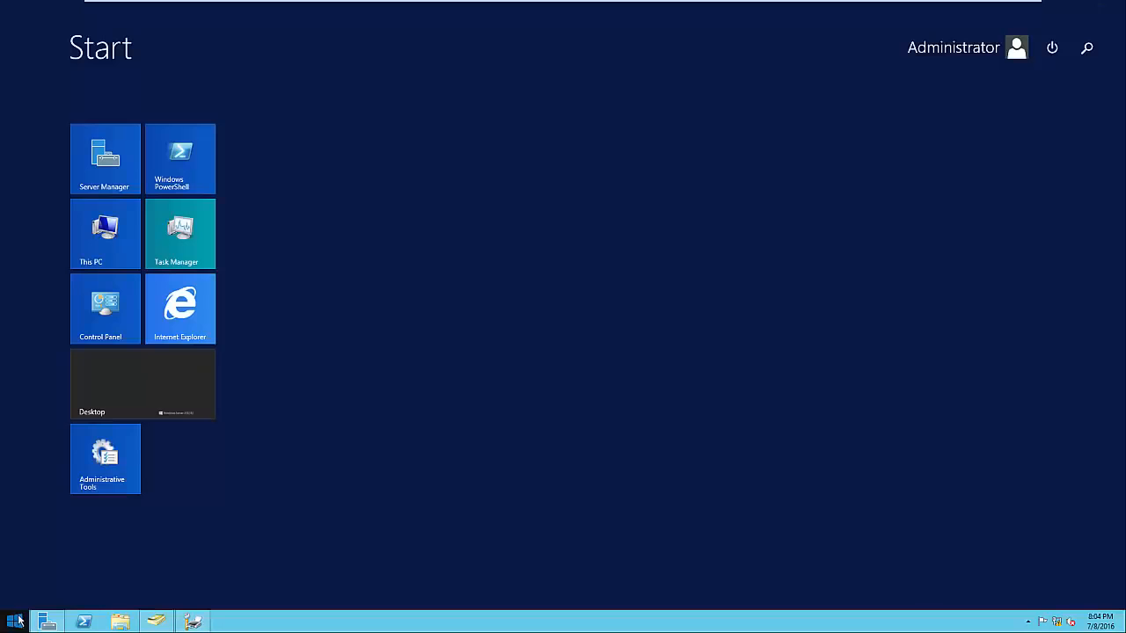
pyautogui.write('devices')
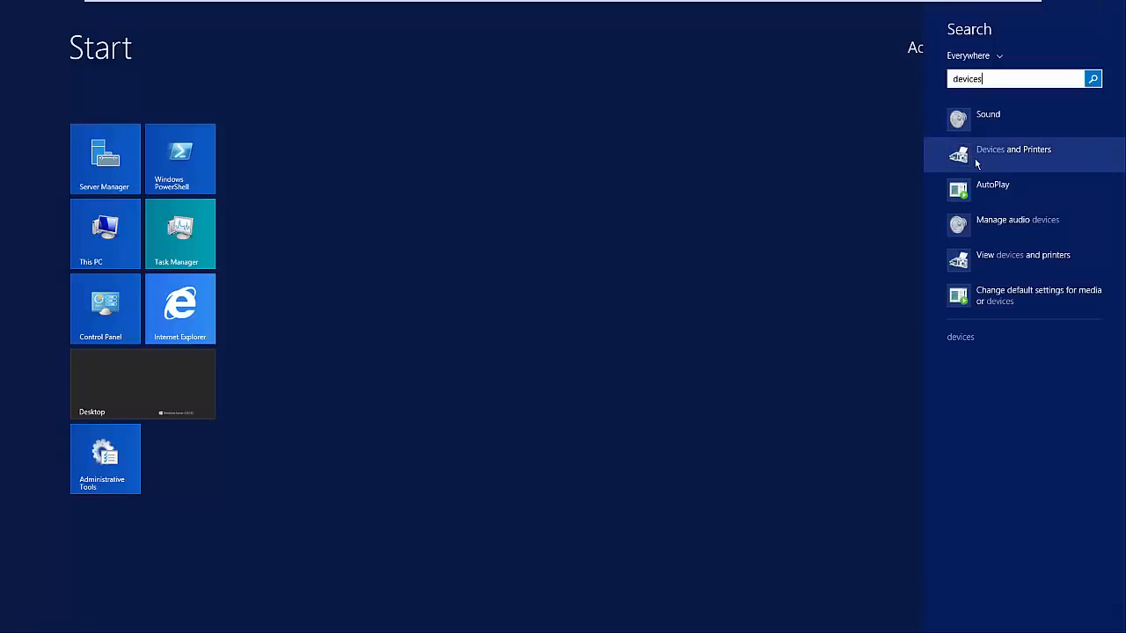
pyautogui.click(979, 164)
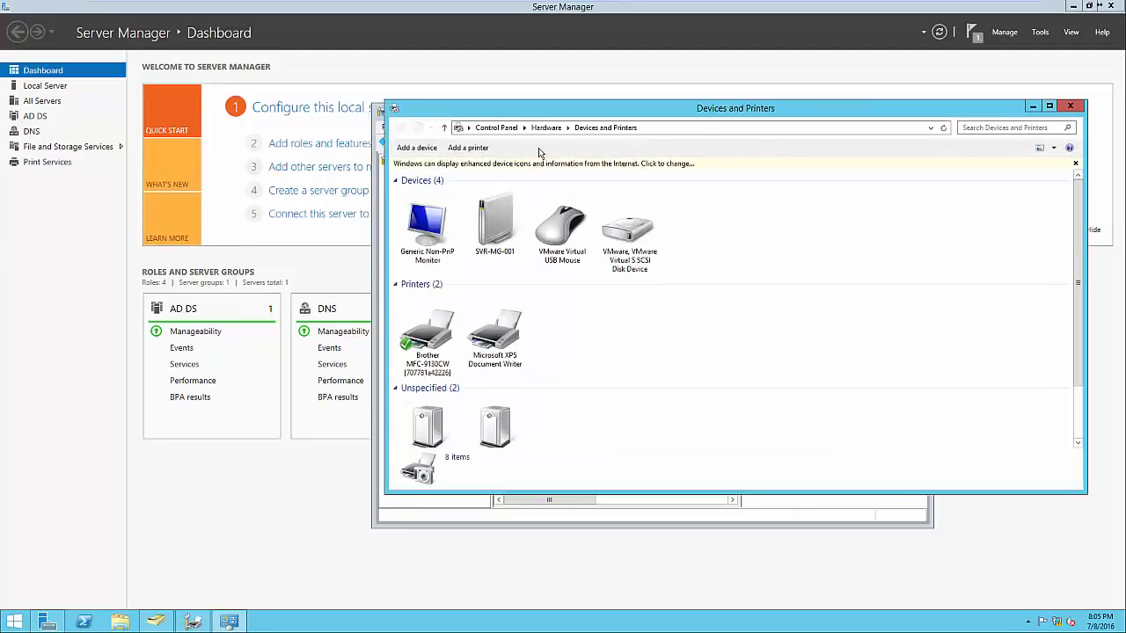
pyautogui.click(475, 149)
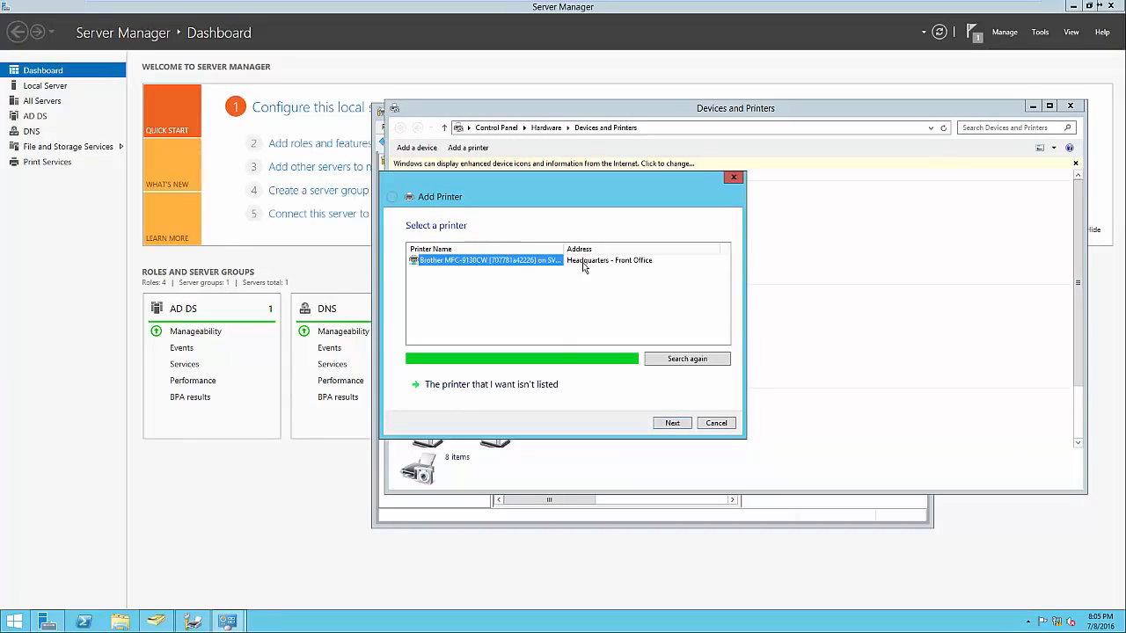
# Search the entire directory for the shared Brother printer, then leave the search and Devices and Printers without adding it
pyautogui.click(546, 388)
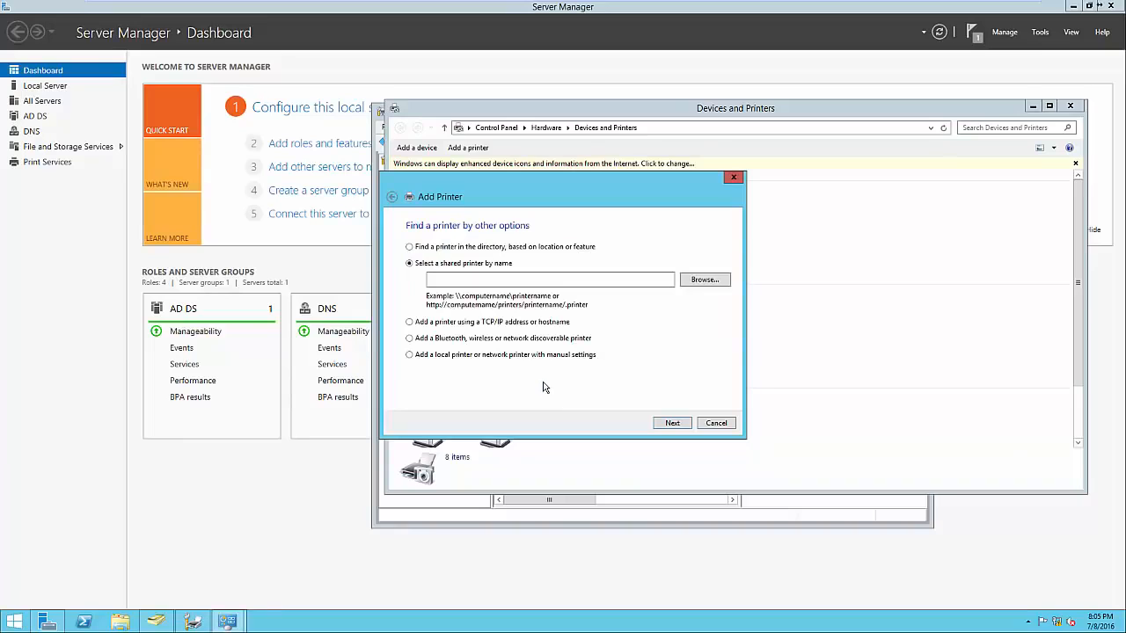
pyautogui.click(439, 250)
pyautogui.click(665, 423)
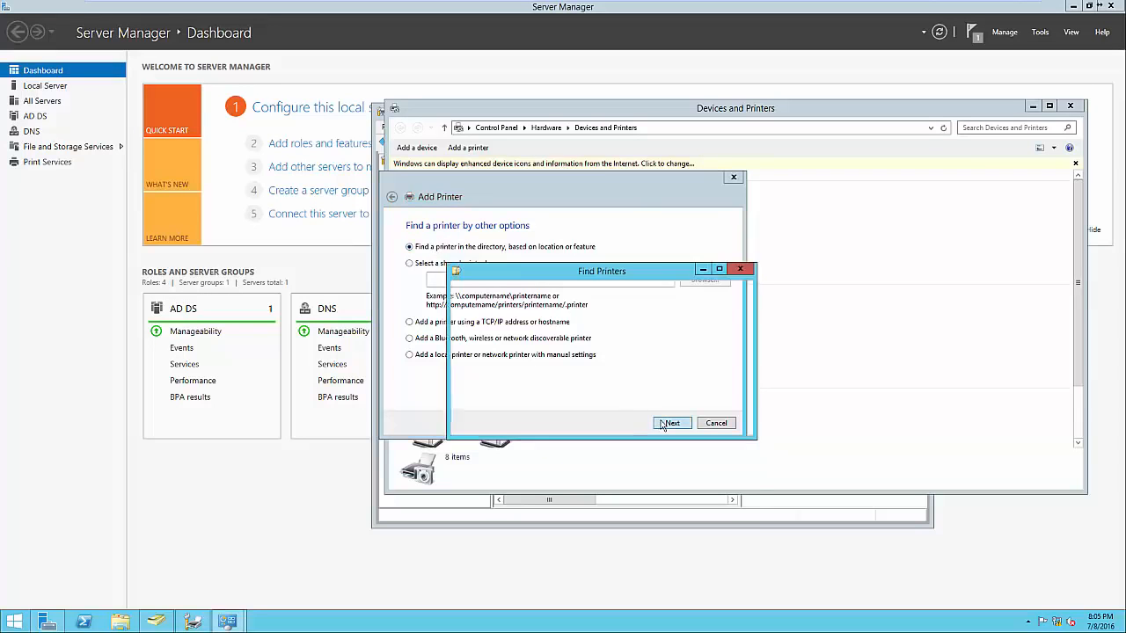
pyautogui.click(503, 463)
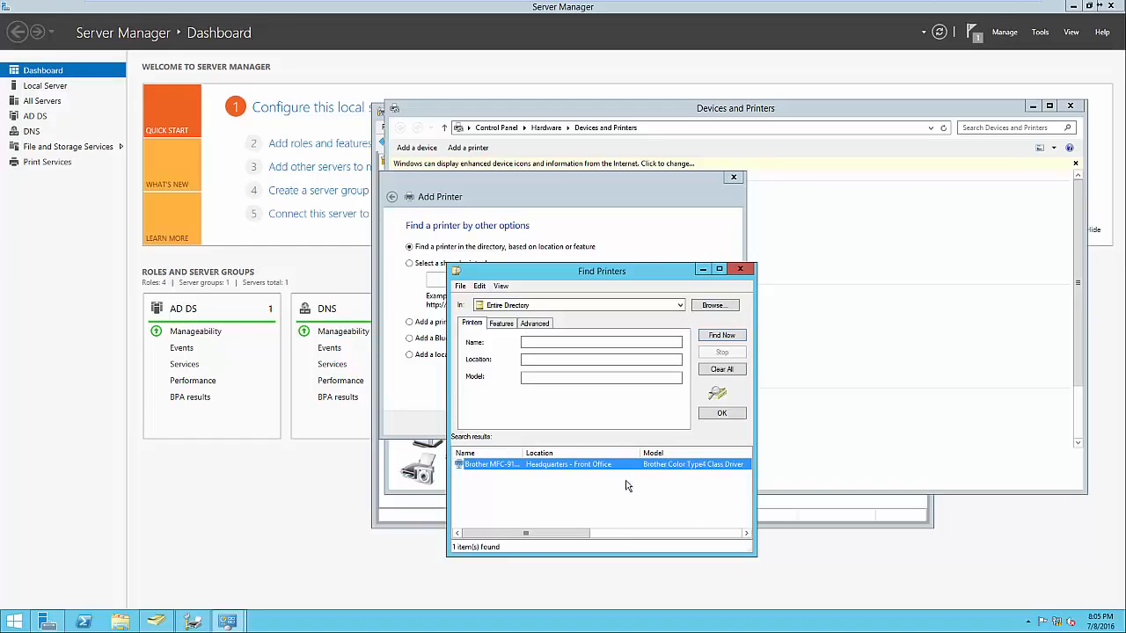
pyautogui.click(739, 271)
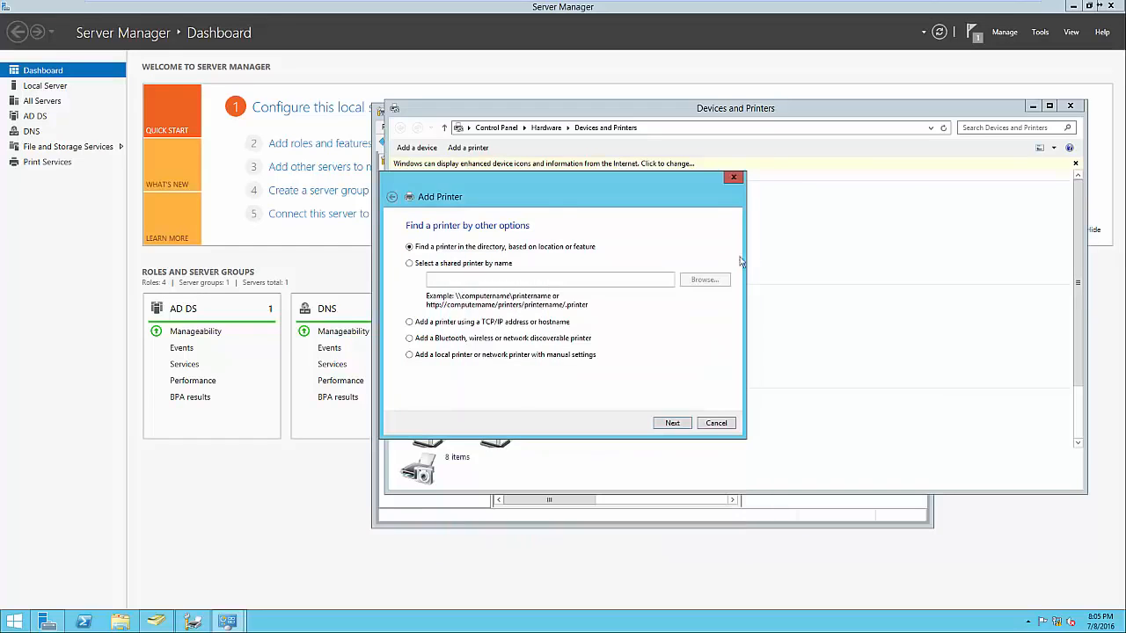
pyautogui.click(734, 178)
pyautogui.click(1069, 107)
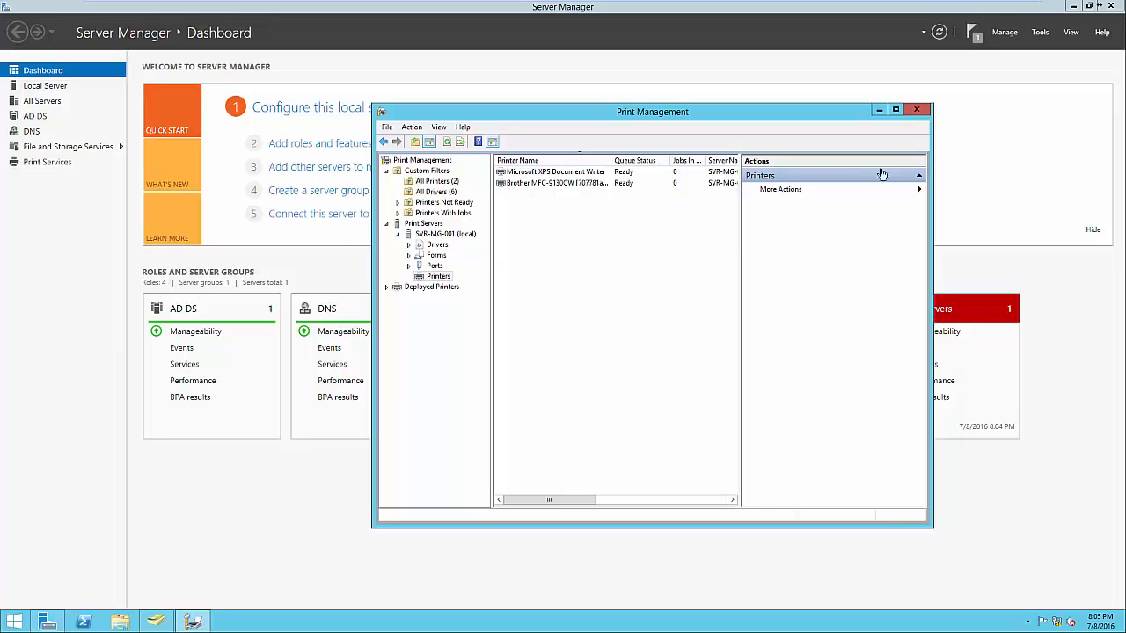
# Start deploying the Brother MFC-9130CW with Group Policy, creating and choosing a new GPO named Printers in the Headquarters OU
pyautogui.click(591, 185)
pyautogui.rightClick(590, 191)
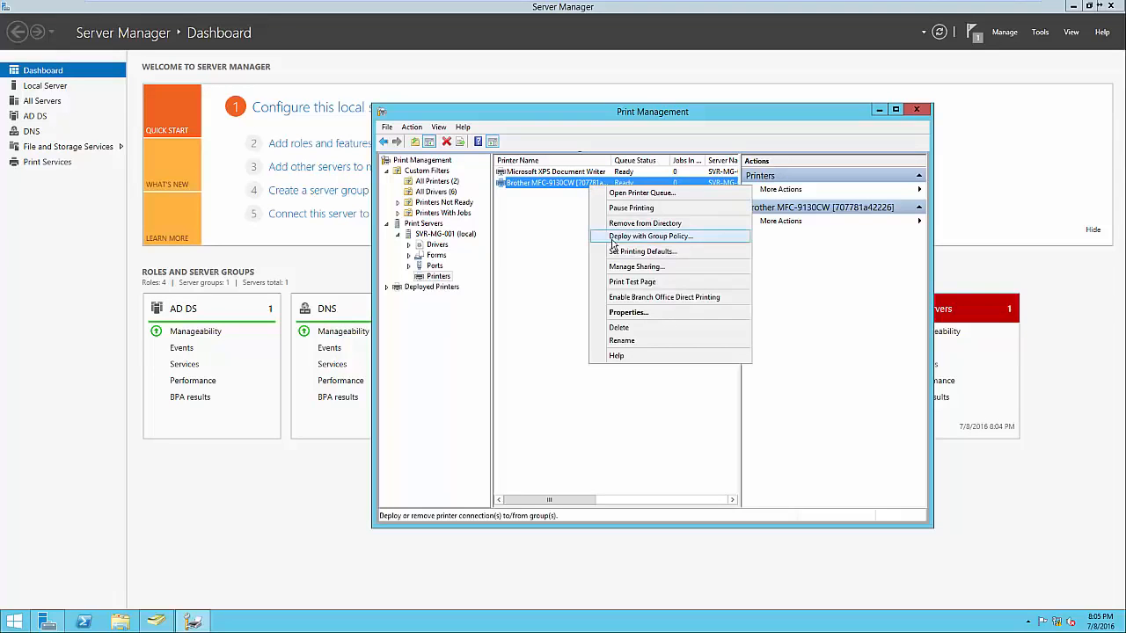
pyautogui.click(649, 236)
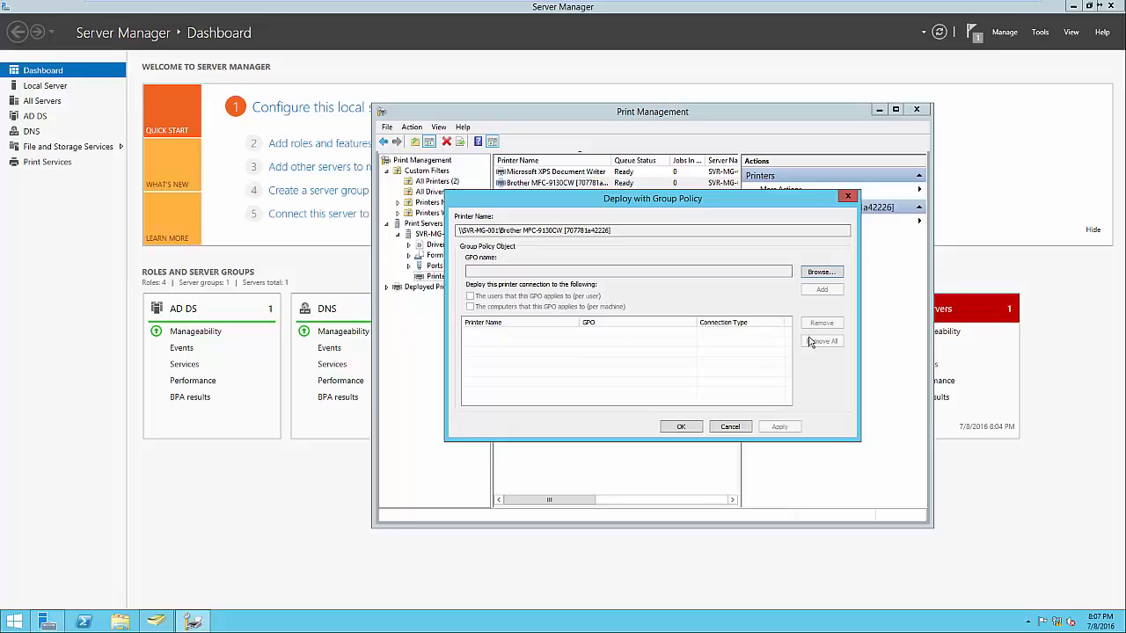
pyautogui.click(822, 272)
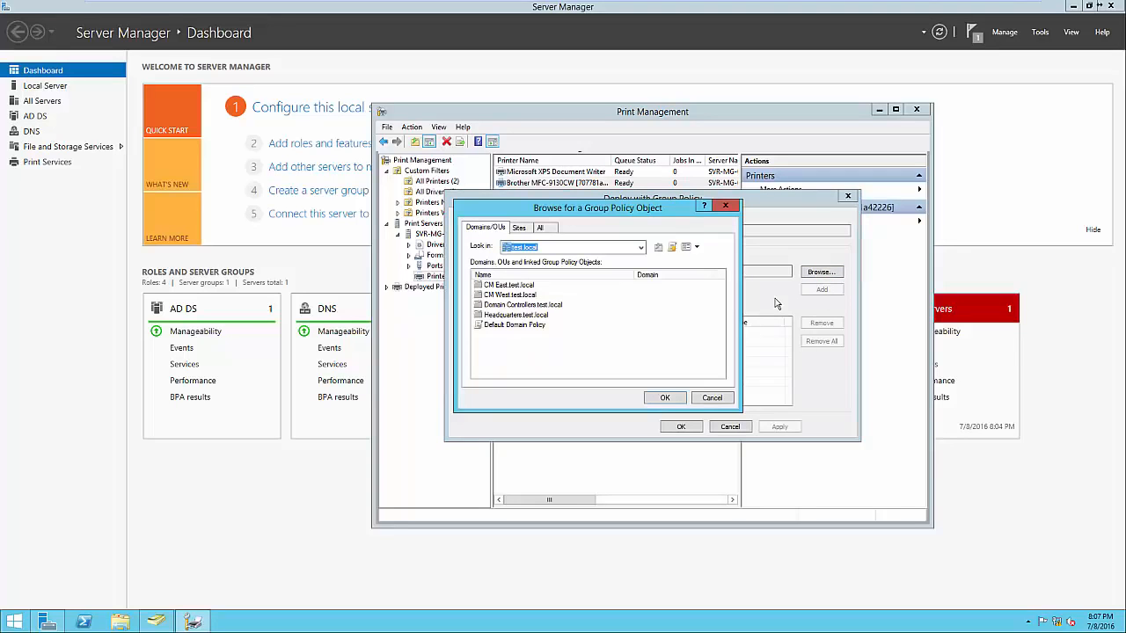
pyautogui.doubleClick(525, 319)
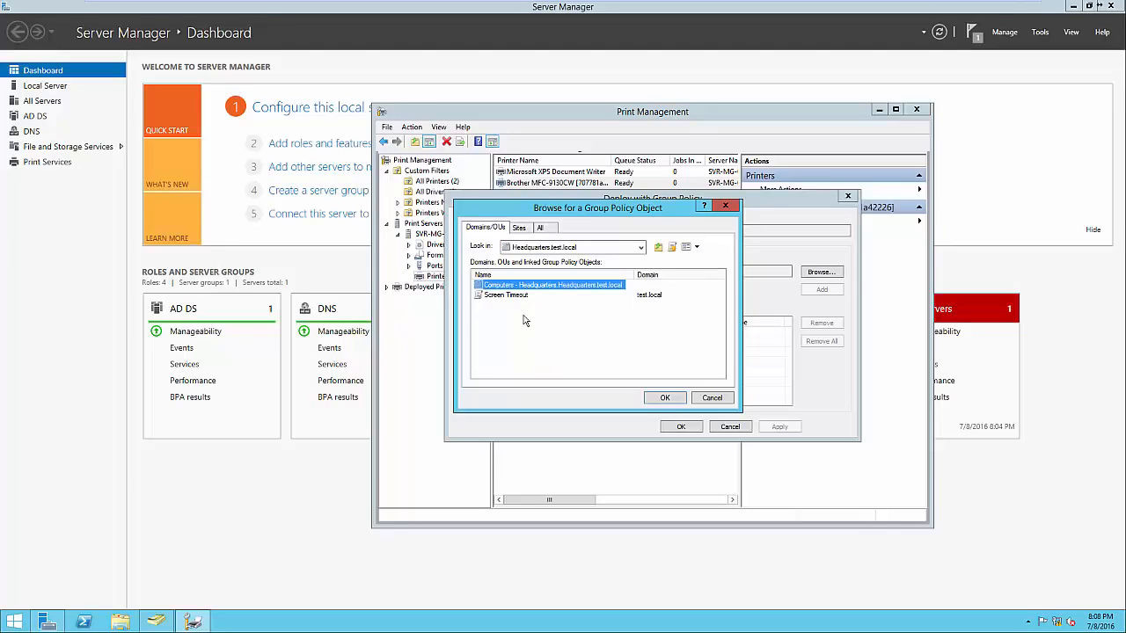
pyautogui.click(522, 320)
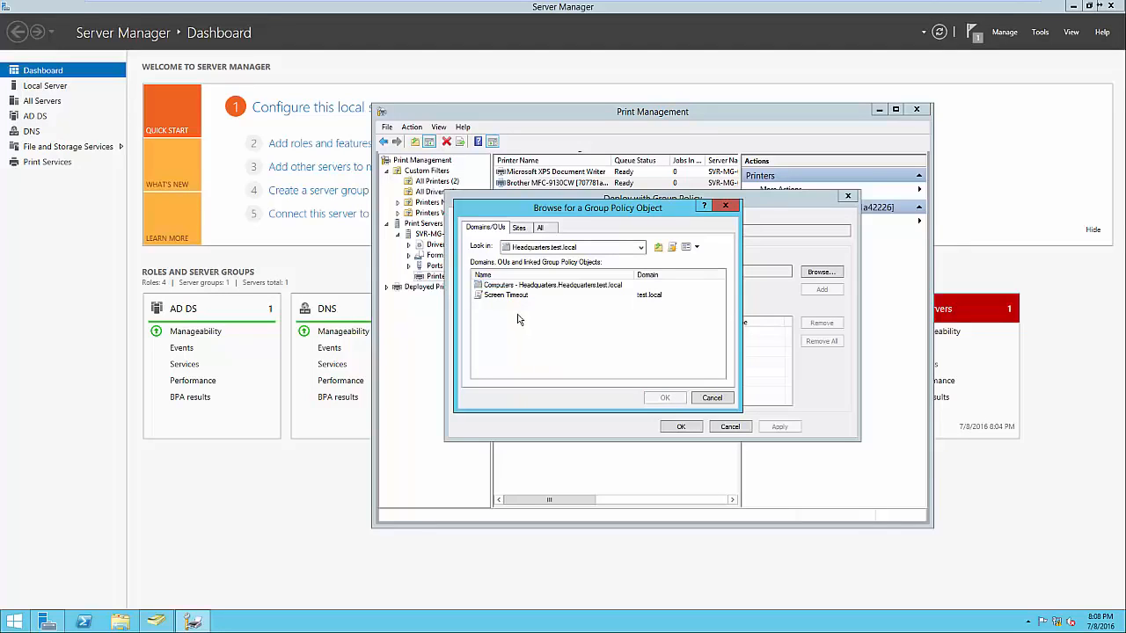
pyautogui.click(672, 248)
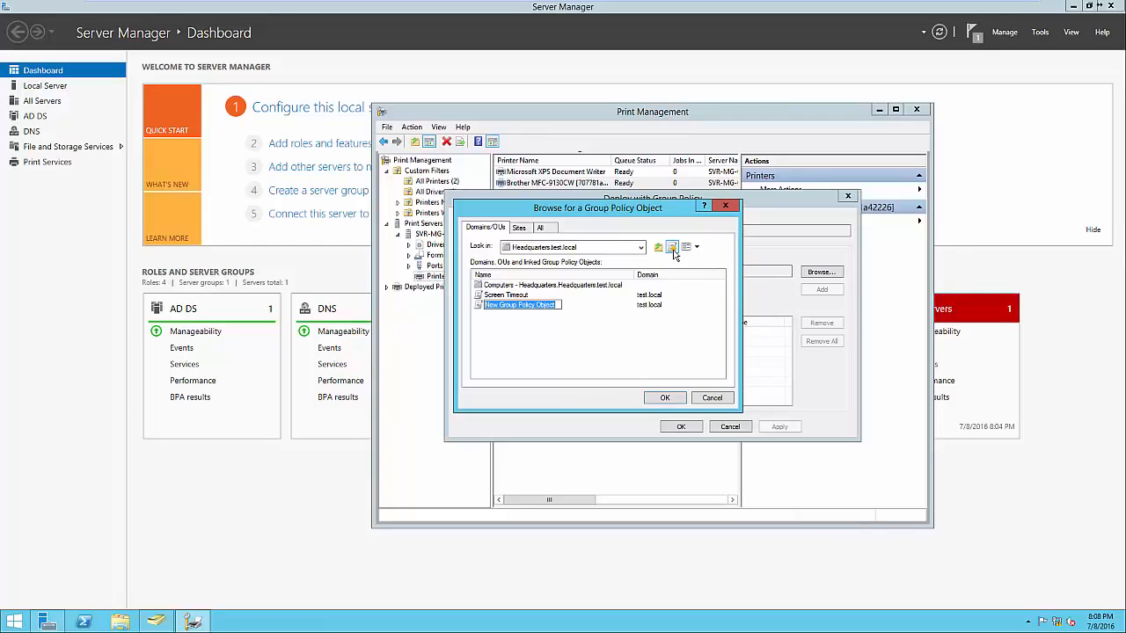
pyautogui.write('Printers')
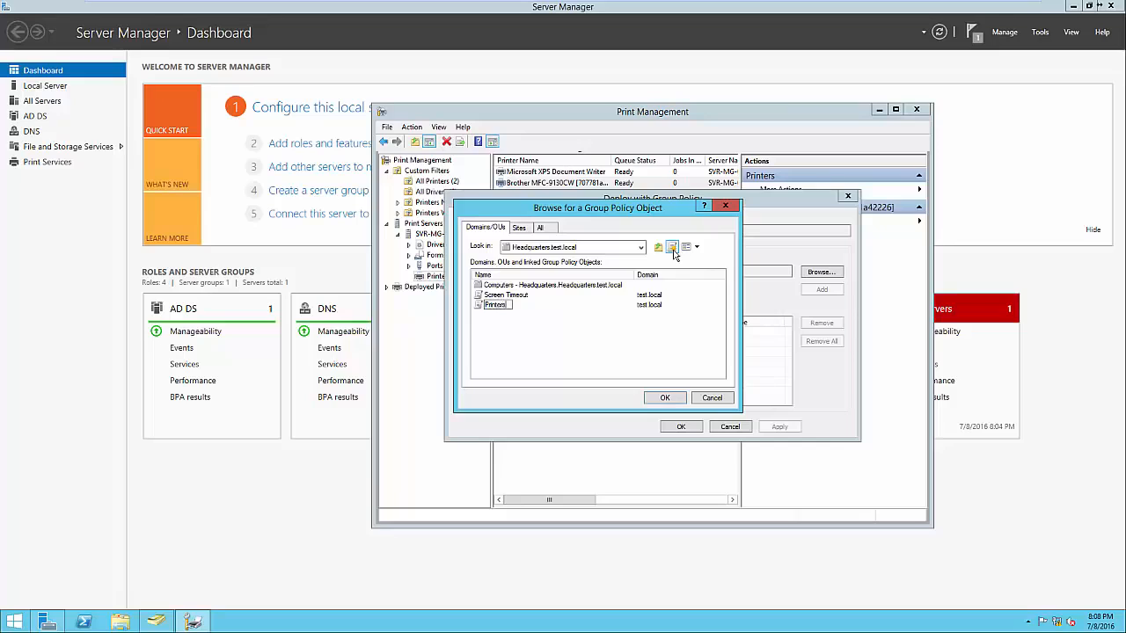
pyautogui.press('Return')
pyautogui.click(665, 397)
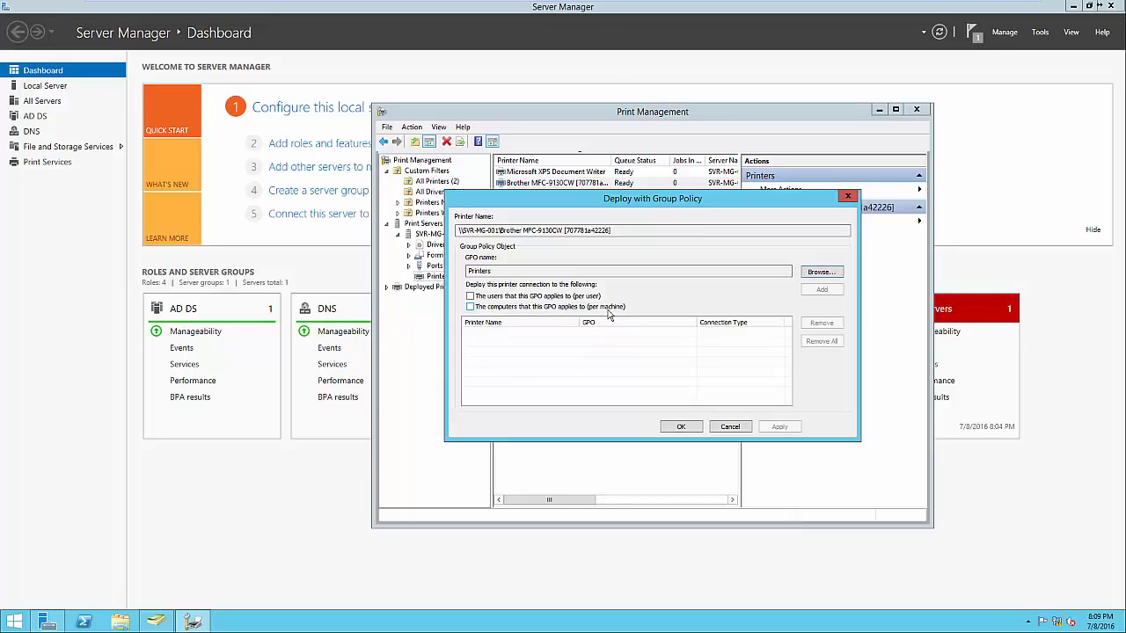
# Add the per-user printer connection for the Printers GPO, apply the deployment and view its result details
pyautogui.click(582, 298)
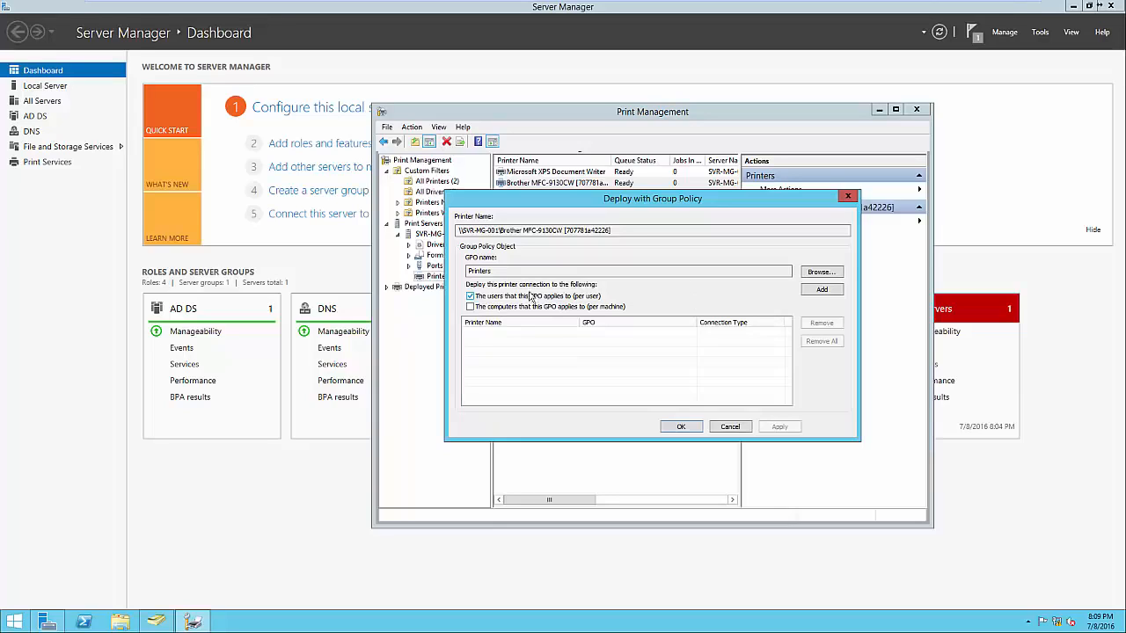
pyautogui.click(823, 290)
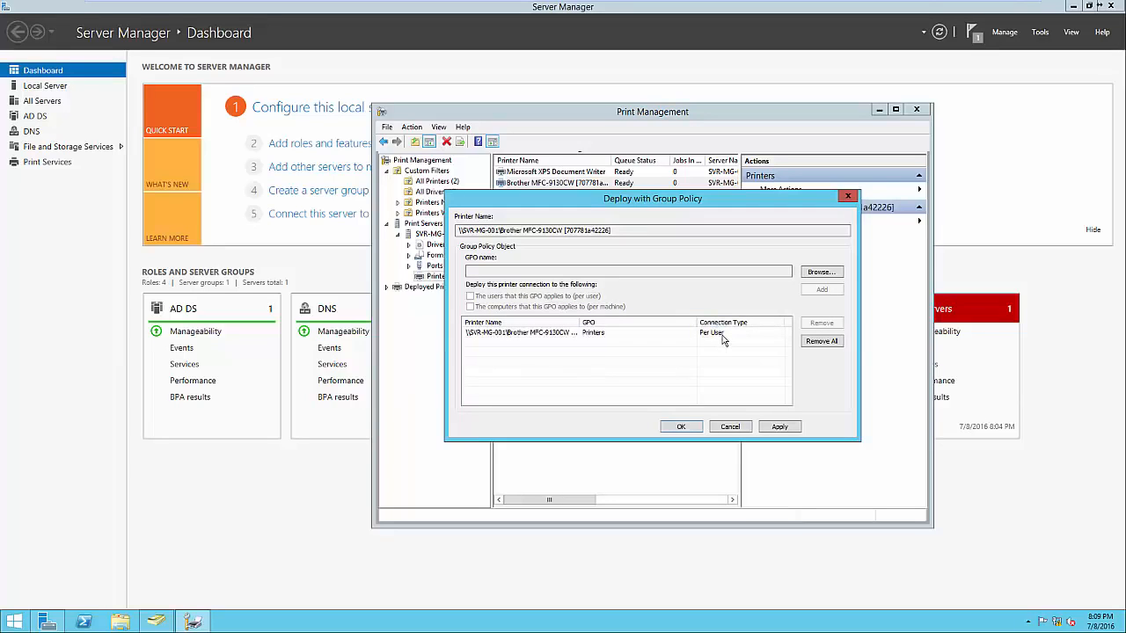
pyautogui.click(681, 427)
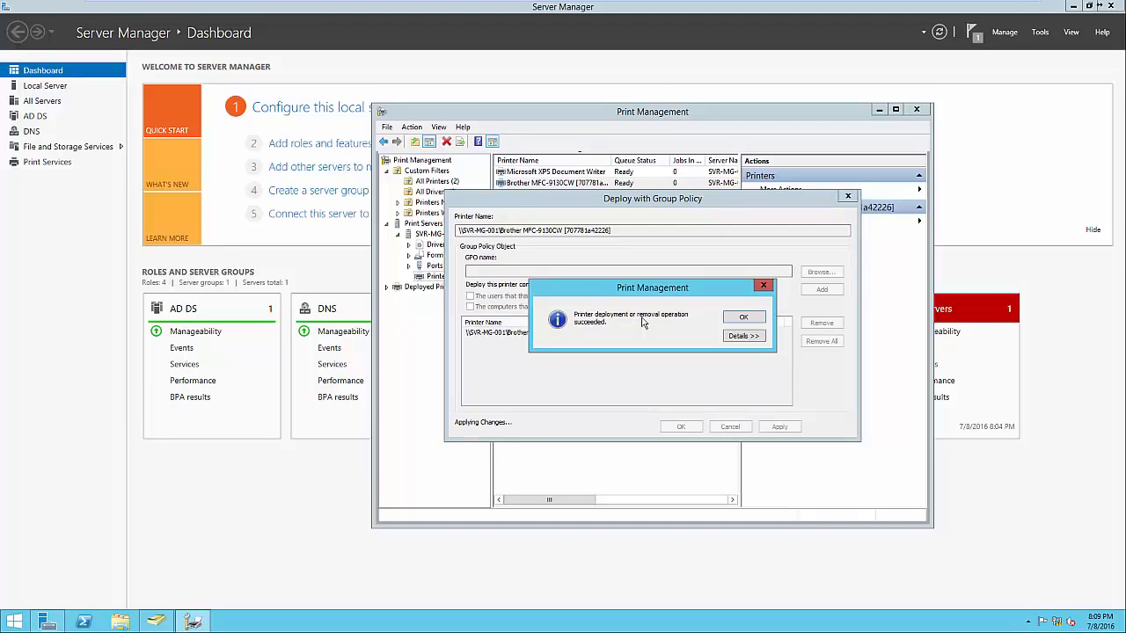
pyautogui.click(736, 339)
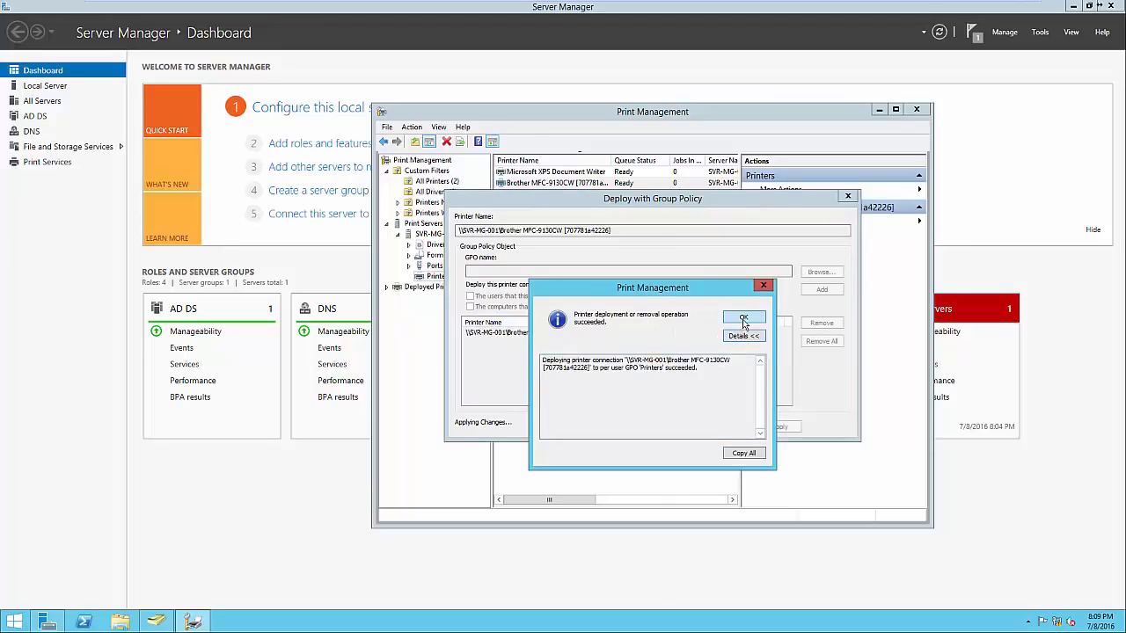
pyautogui.click(743, 319)
pyautogui.click(693, 426)
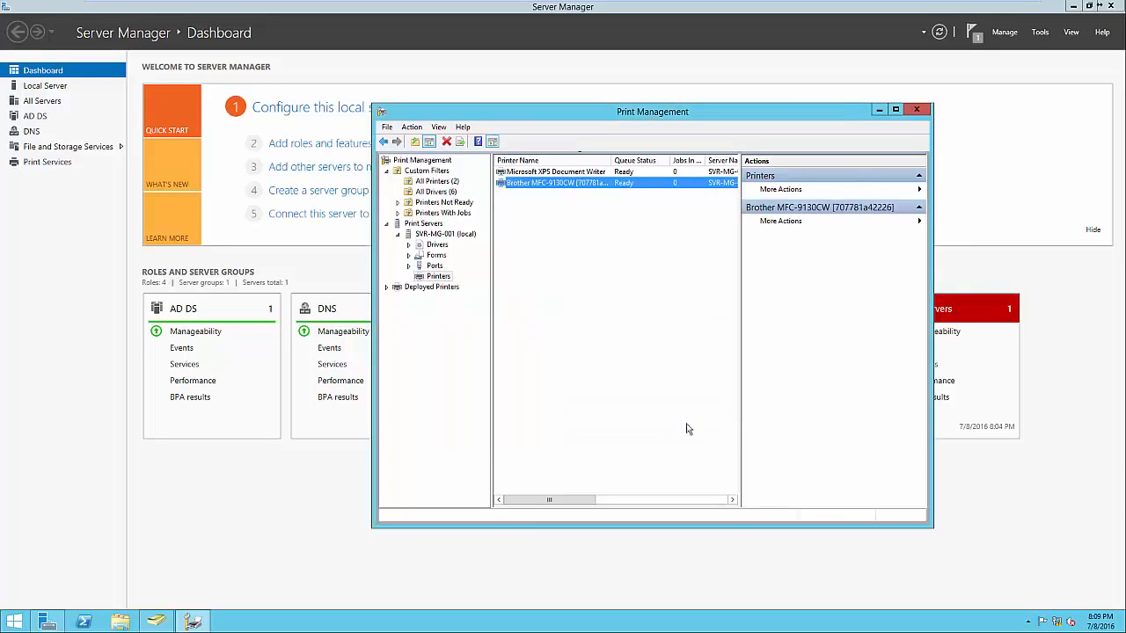
# Open Group Policy Management and examine the printer connection path in the settings of the Printers GPO under Headquarters
pyautogui.click(233, 516)
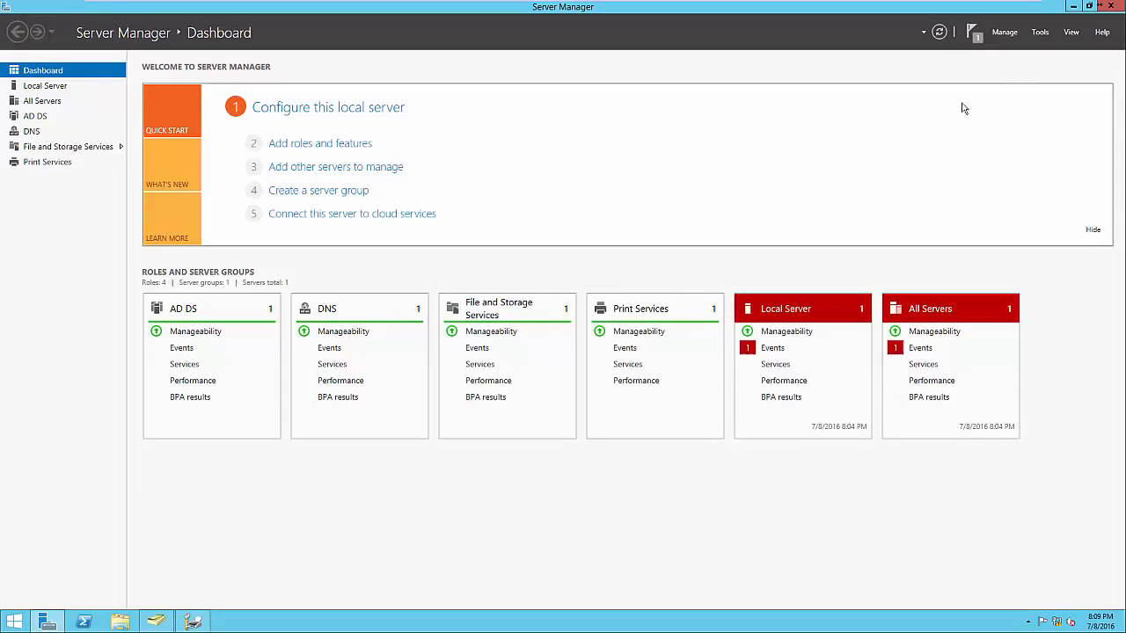
pyautogui.click(1039, 33)
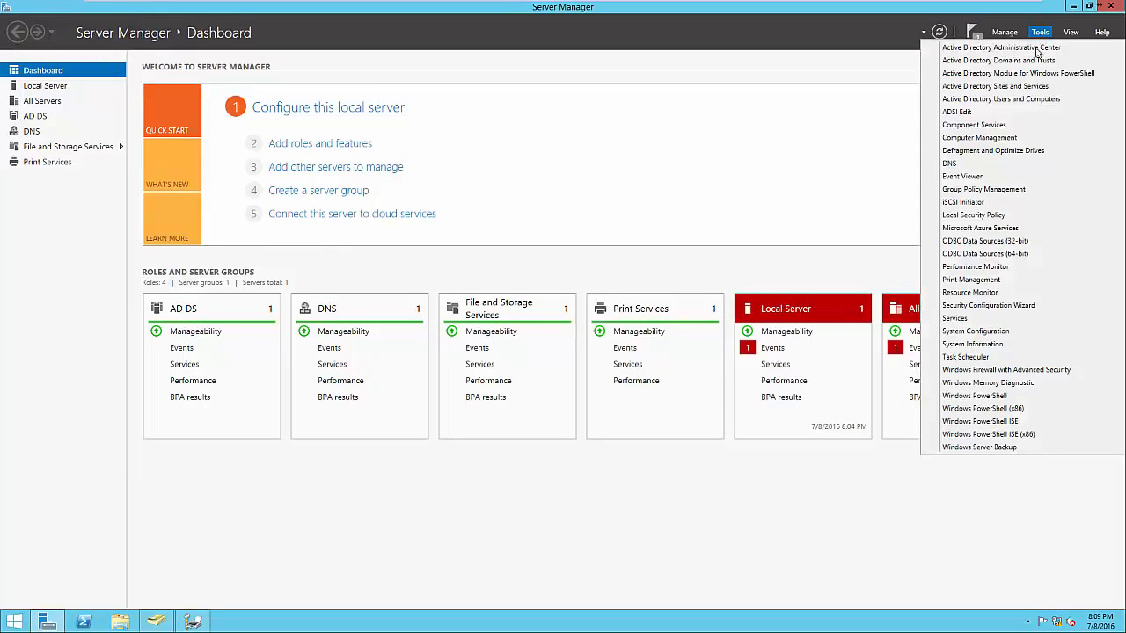
pyautogui.click(987, 189)
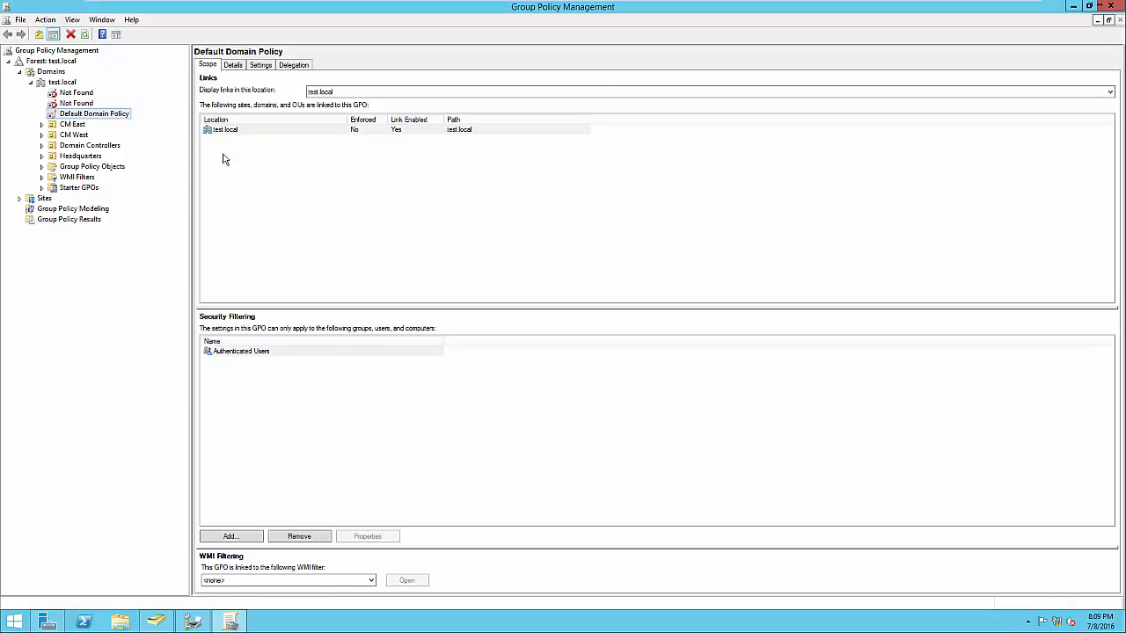
pyautogui.click(42, 157)
pyautogui.click(76, 167)
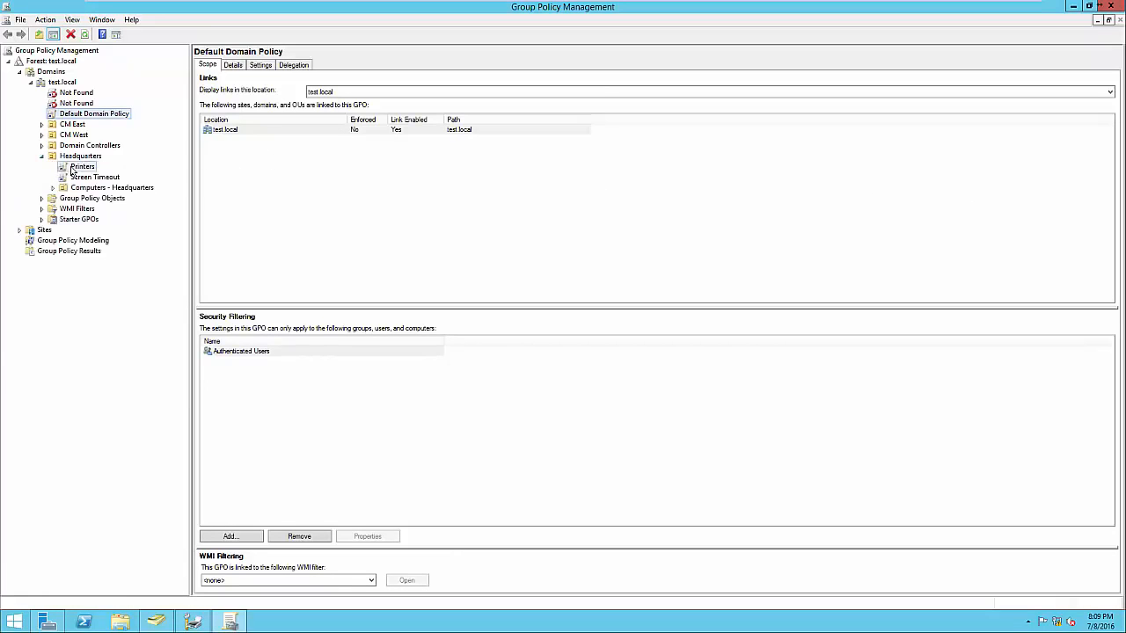
pyautogui.click(264, 68)
pyautogui.click(646, 231)
pyautogui.moveTo(407, 197); pyautogui.dragTo(248, 196)
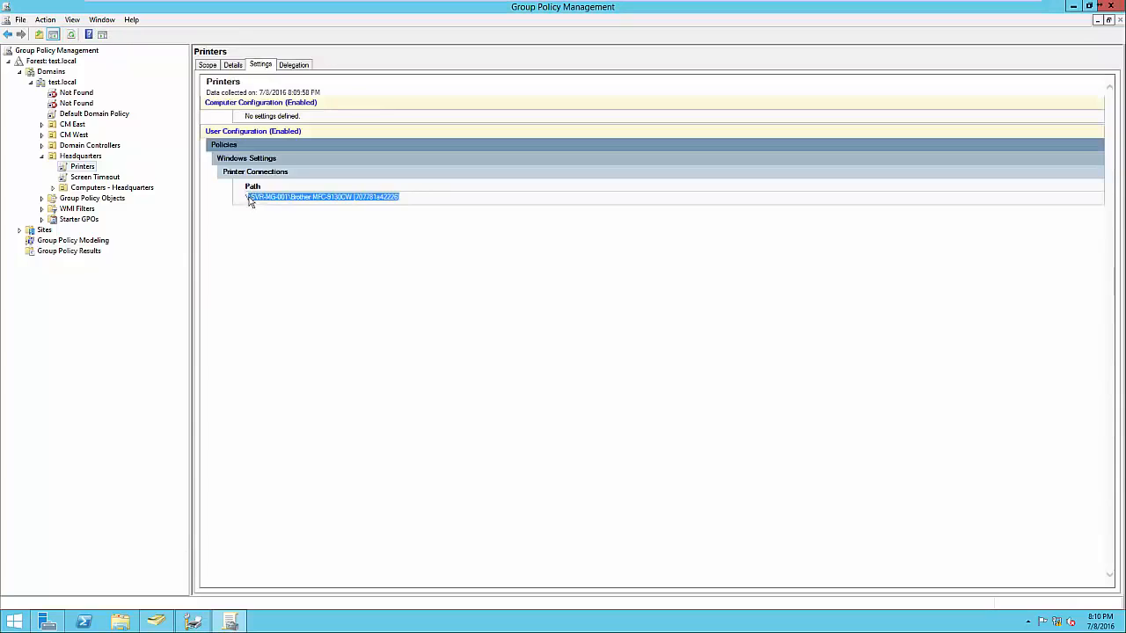
pyautogui.click(264, 217)
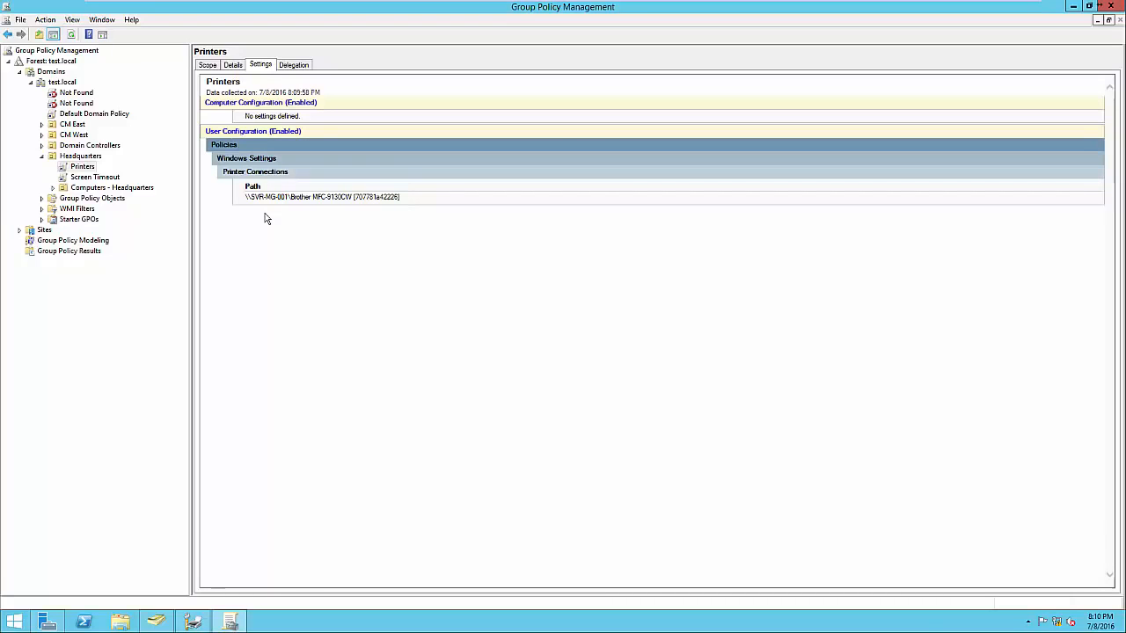
pyautogui.click(1111, 6)
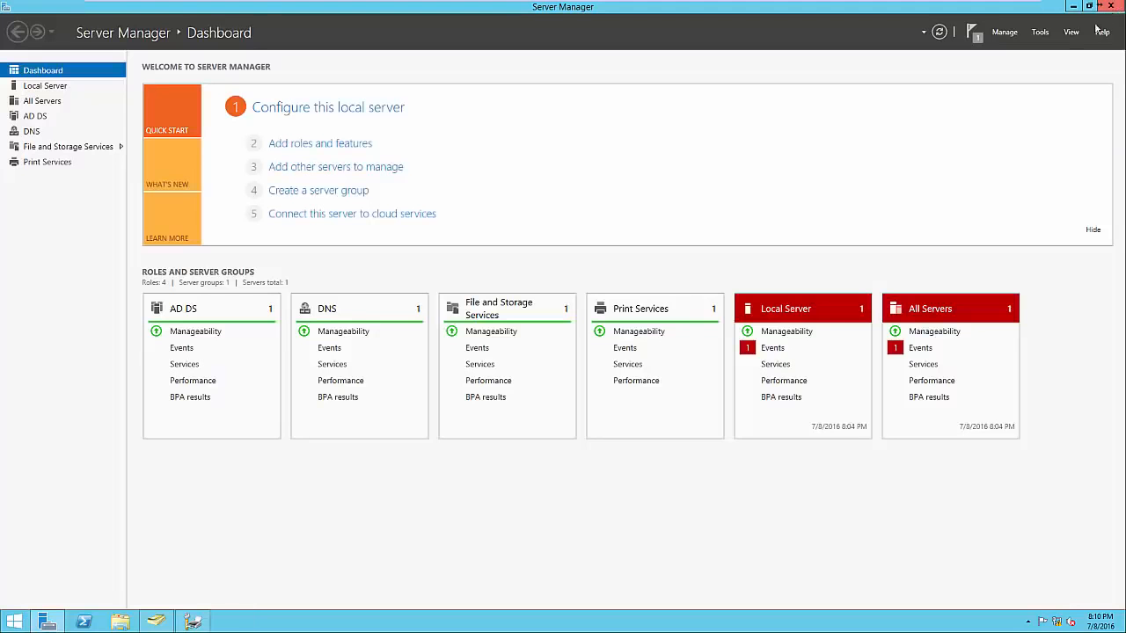
pyautogui.click(193, 622)
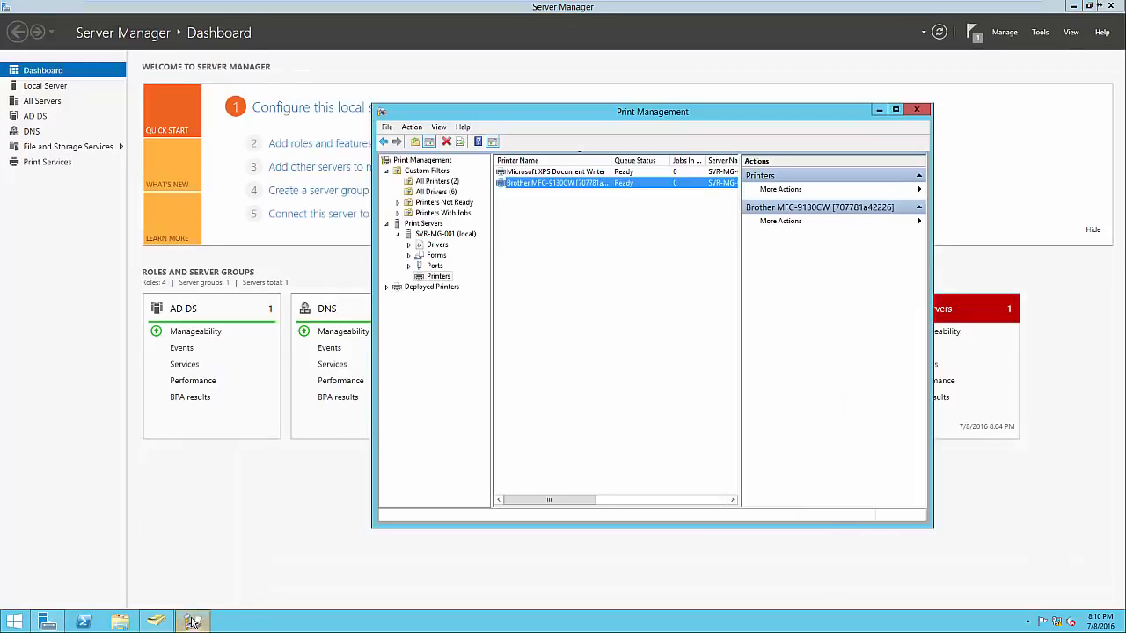
pyautogui.click(514, 485)
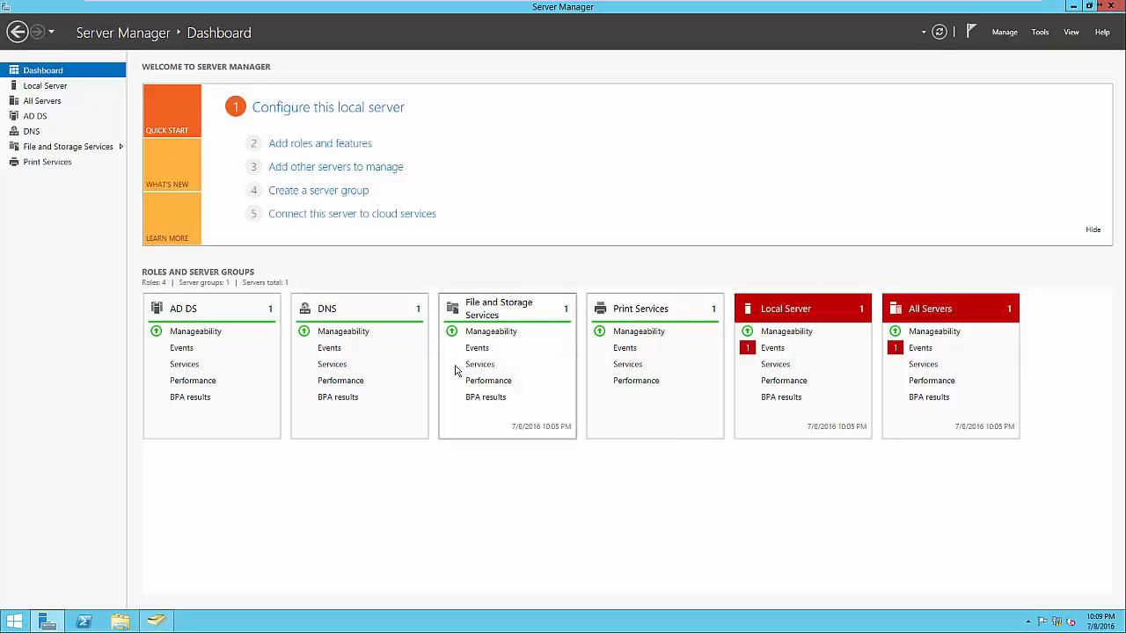
# Check the list of server roles in the Add Roles and Features Wizard, then leave it without installing anything
pyautogui.click(334, 144)
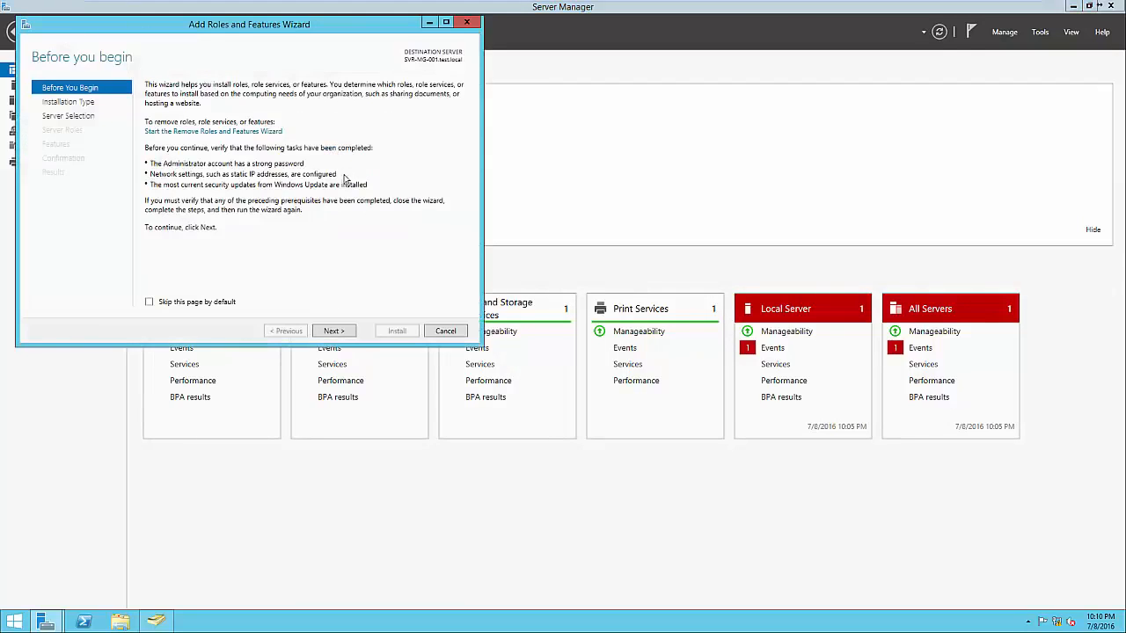
pyautogui.click(334, 331)
pyautogui.click(334, 330)
pyautogui.click(334, 331)
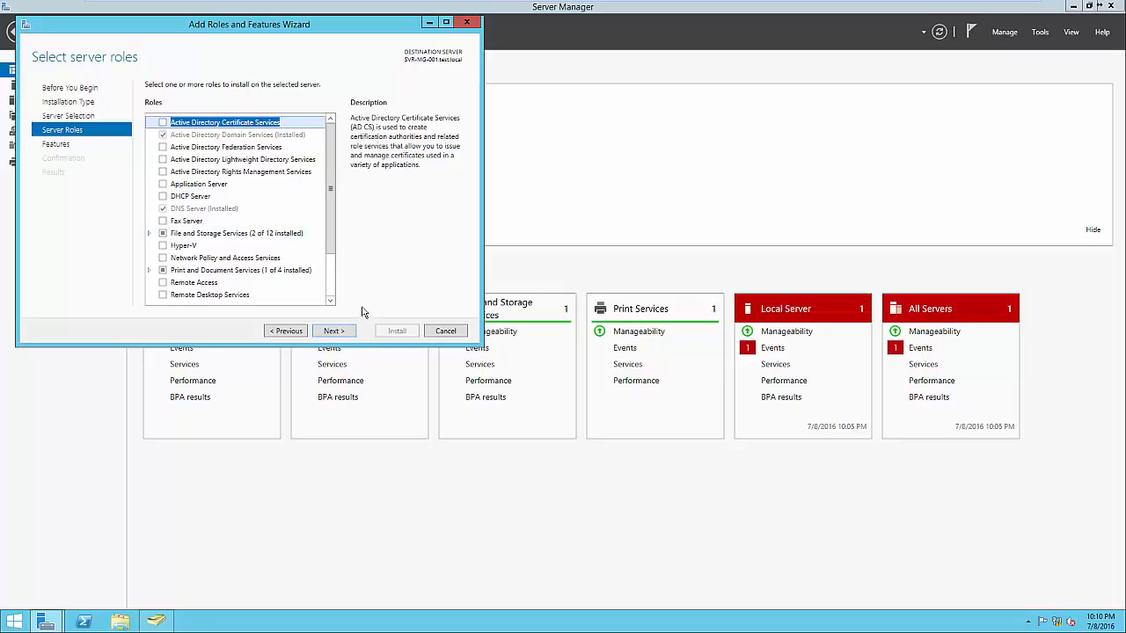
pyautogui.click(445, 332)
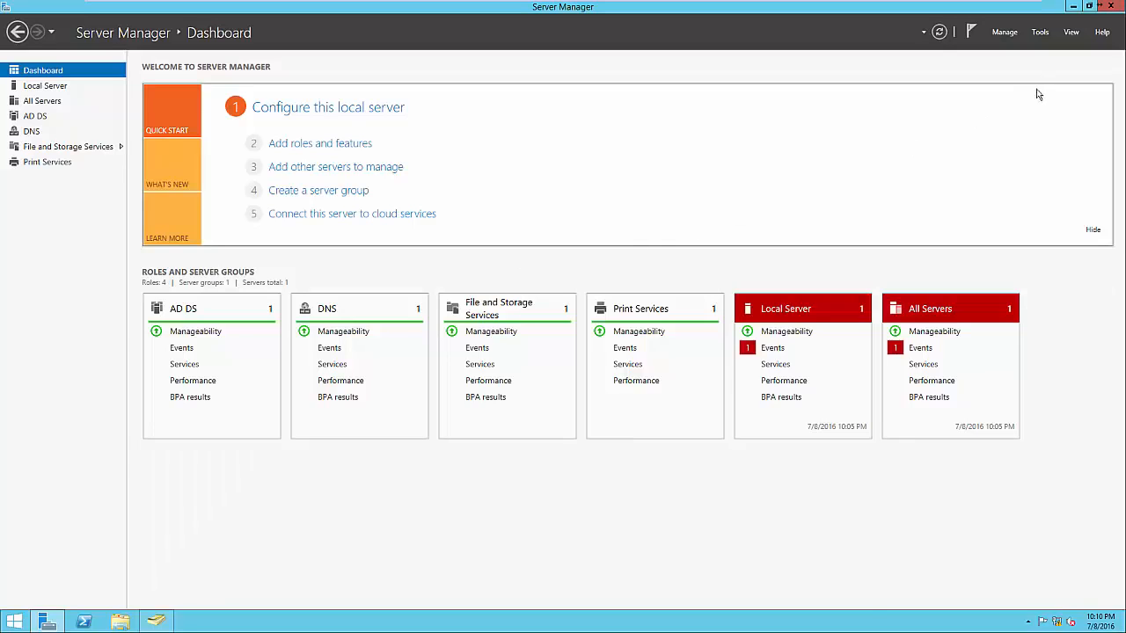
pyautogui.click(1041, 33)
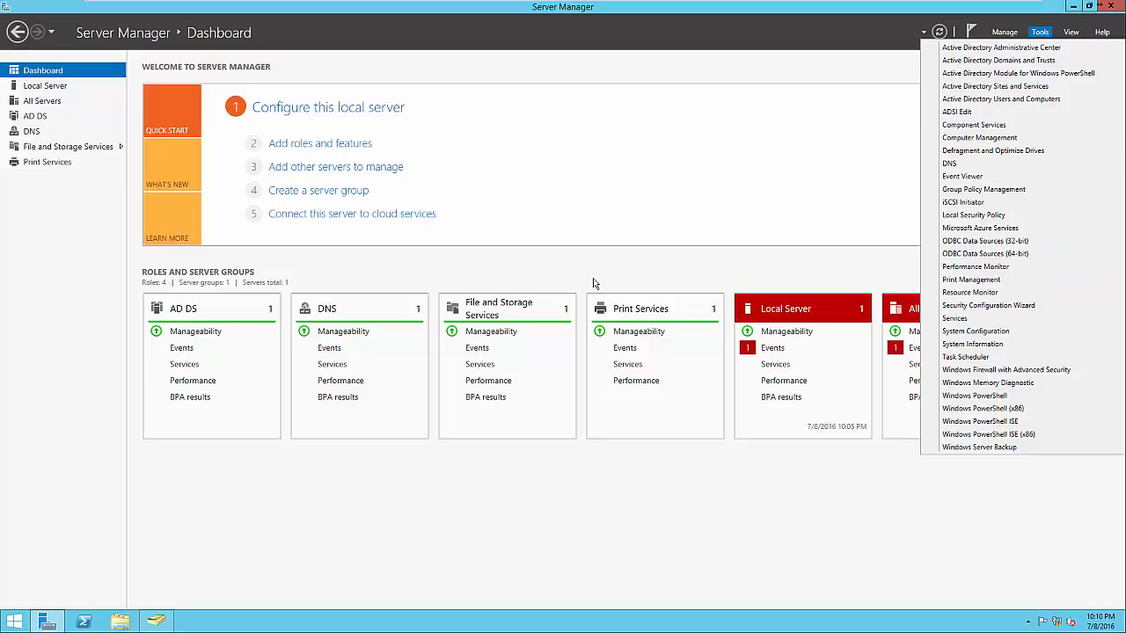
pyautogui.click(561, 280)
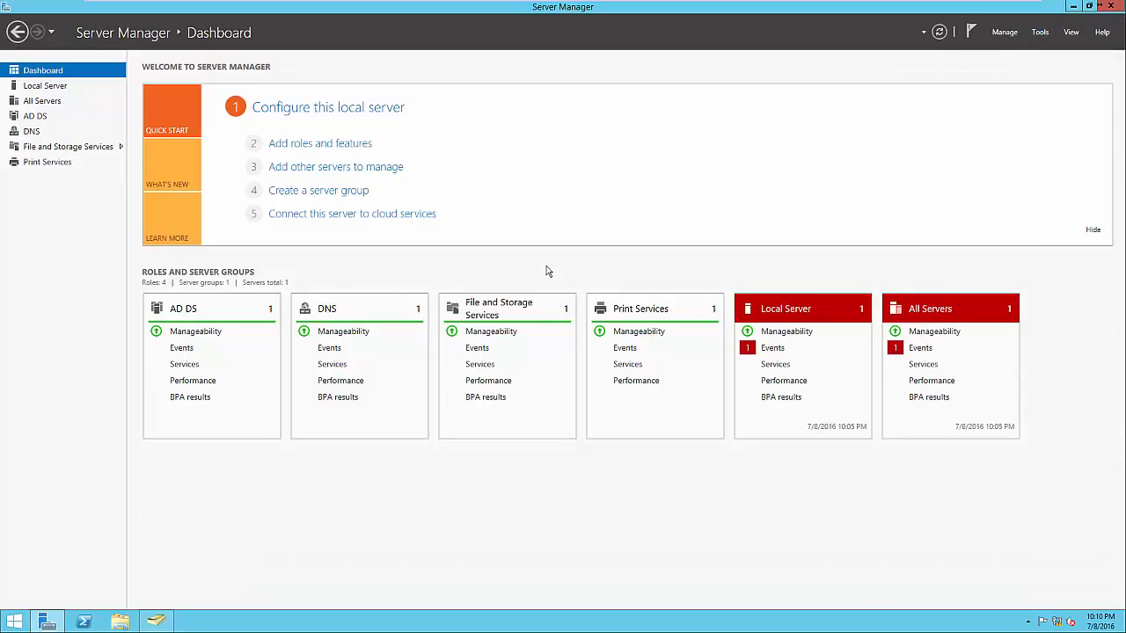
# View the server's disks, volumes and existing shares in File and Storage Services
pyautogui.click(507, 309)
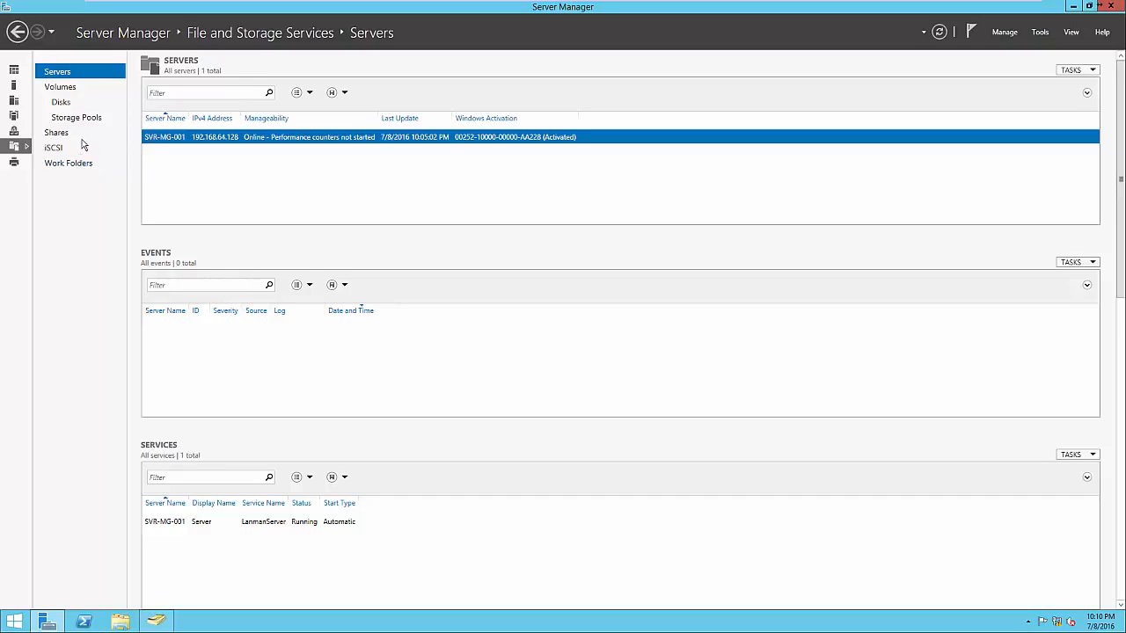
pyautogui.click(61, 102)
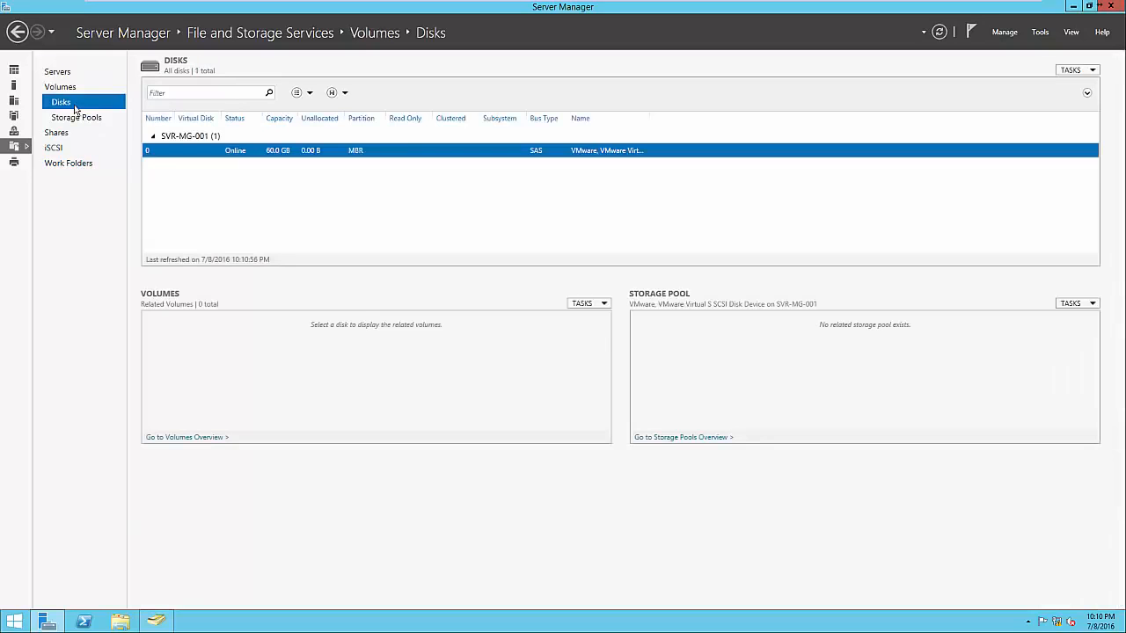
pyautogui.click(61, 87)
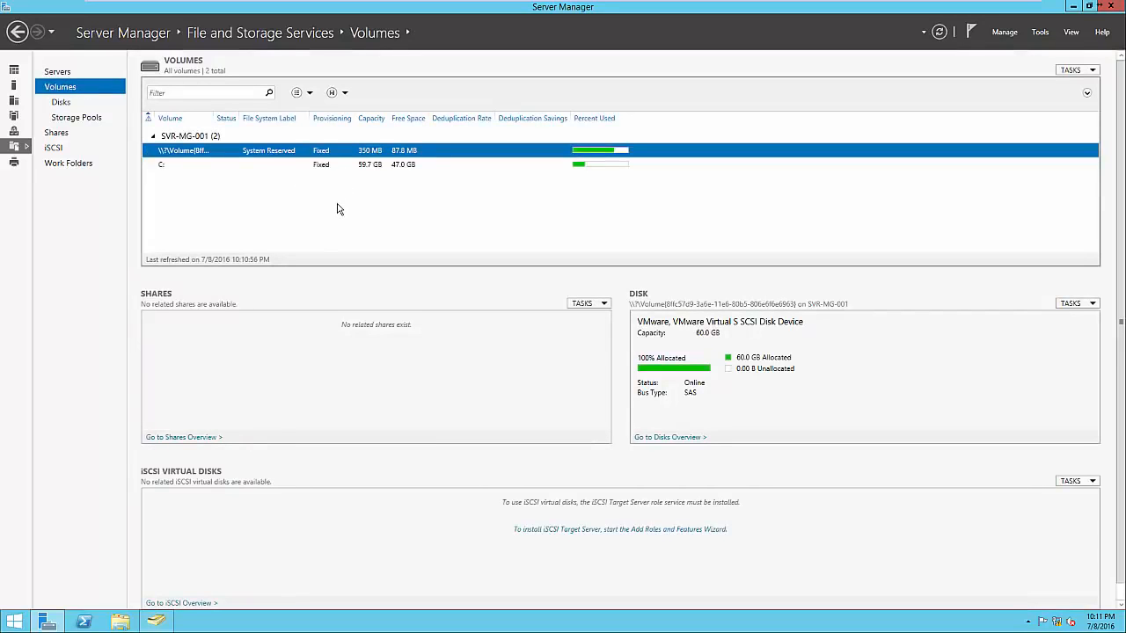
pyautogui.click(59, 136)
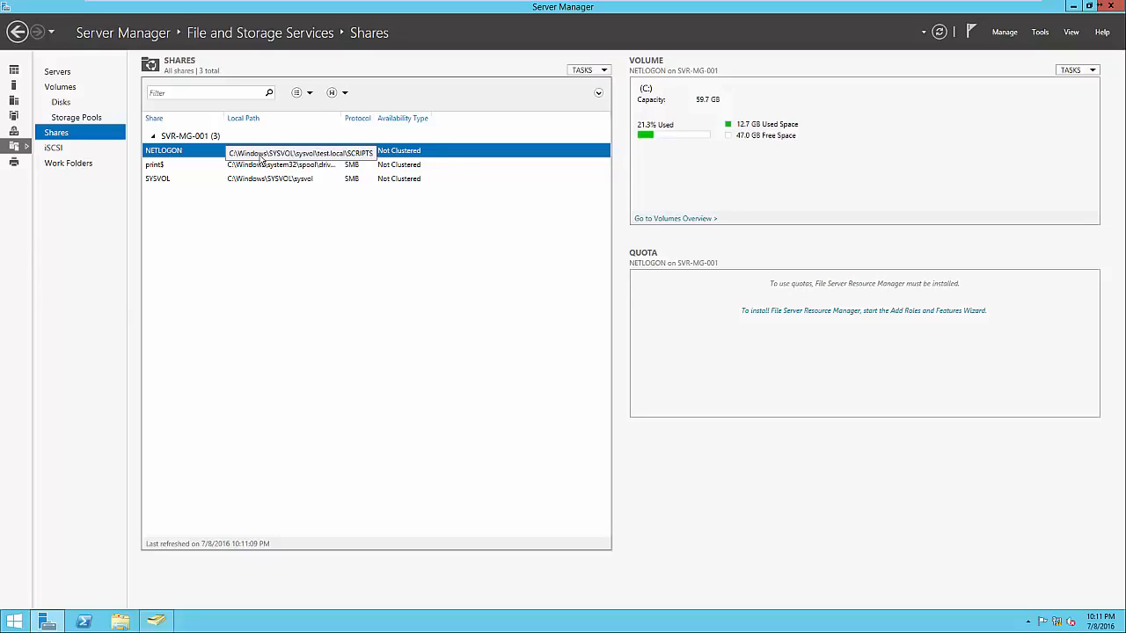
# Start a new share with the SMB Share - Quick profile, located on volume C: of SVR-MG-001
pyautogui.rightClick(259, 224)
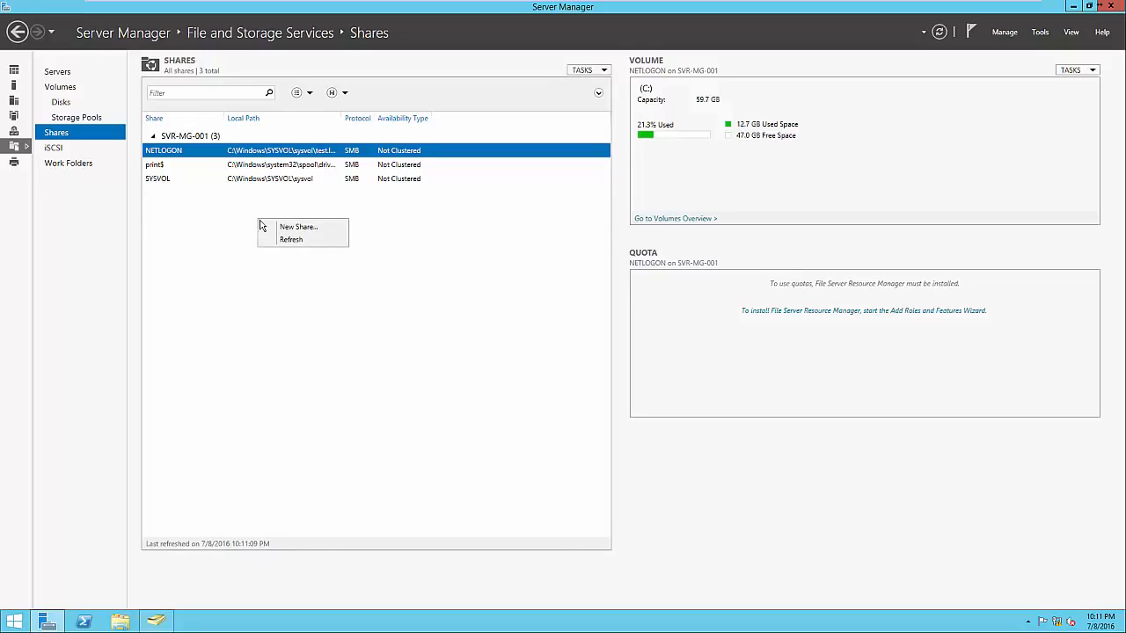
pyautogui.click(273, 226)
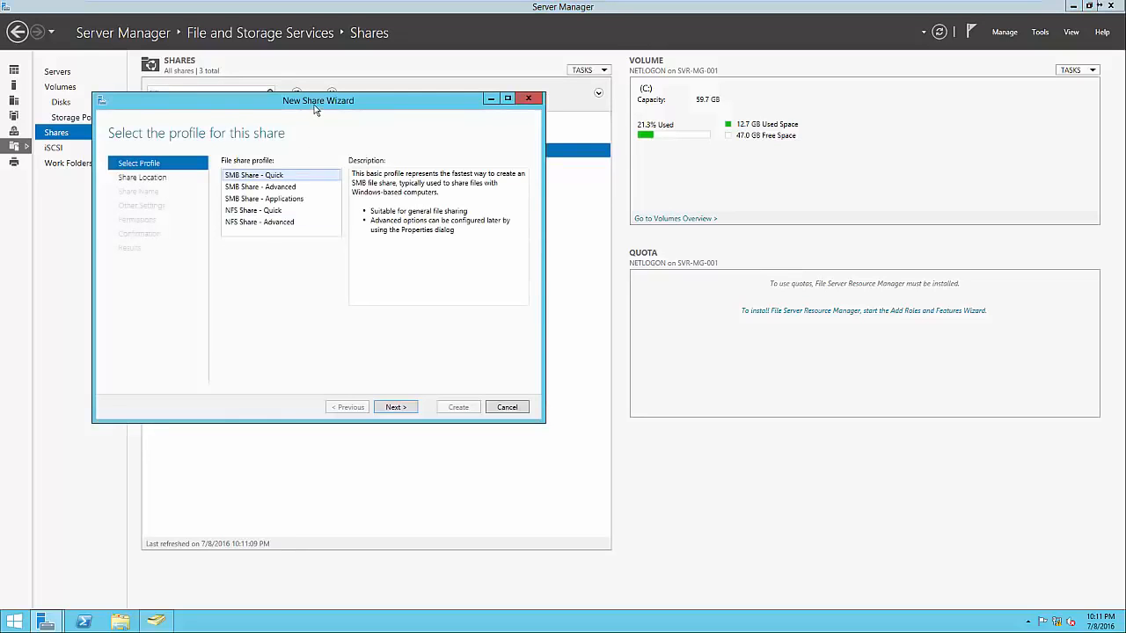
pyautogui.moveTo(315, 109); pyautogui.dragTo(641, 166)
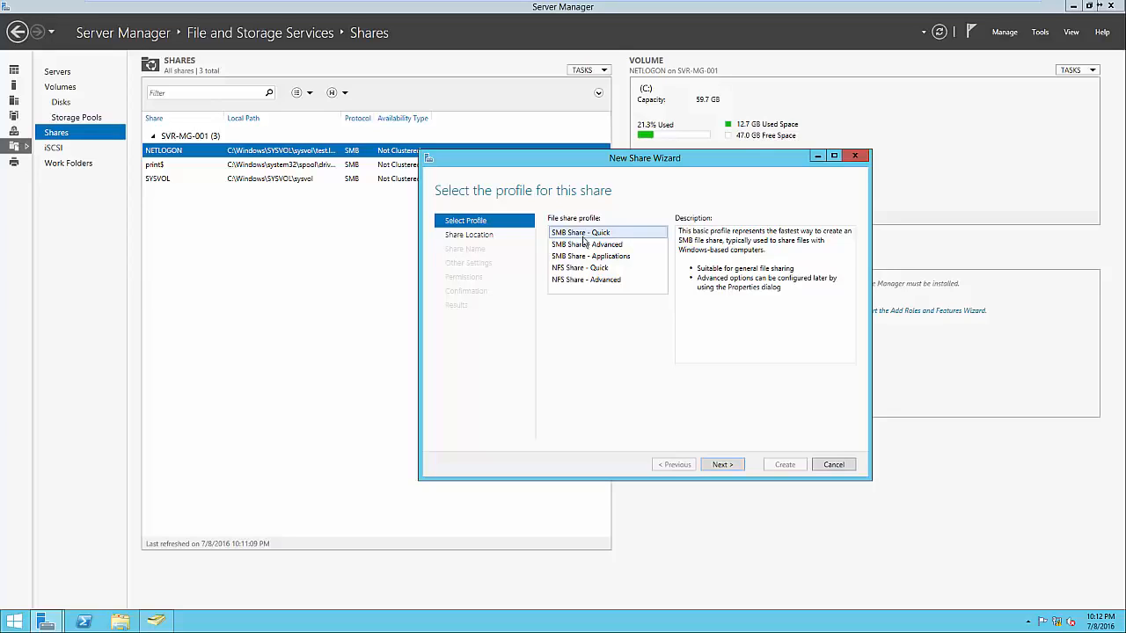
pyautogui.click(591, 268)
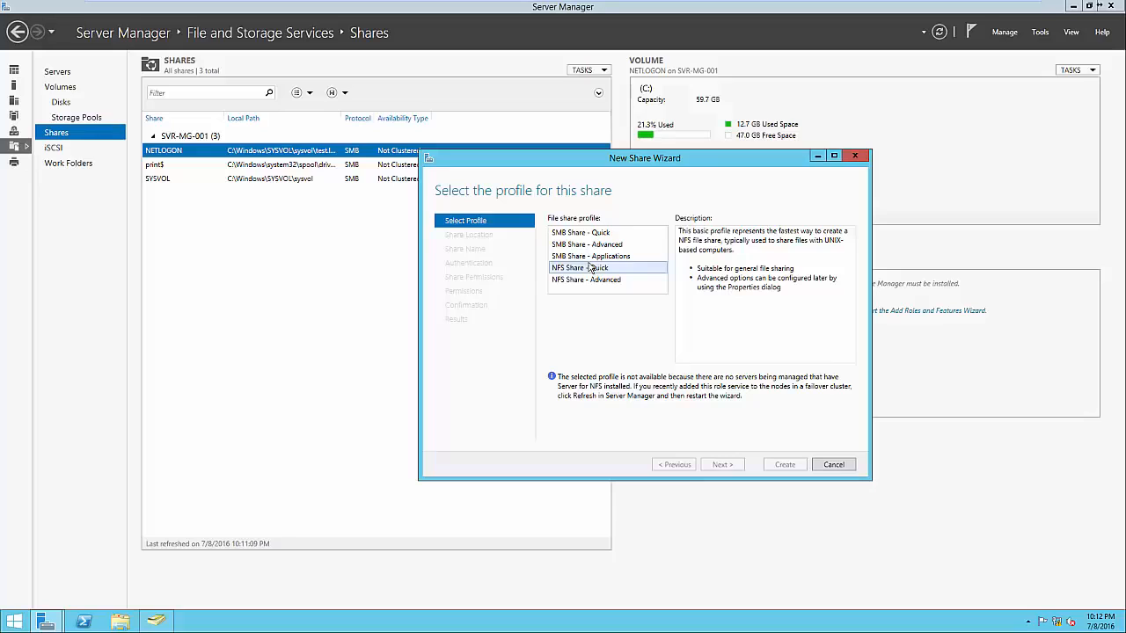
pyautogui.click(585, 236)
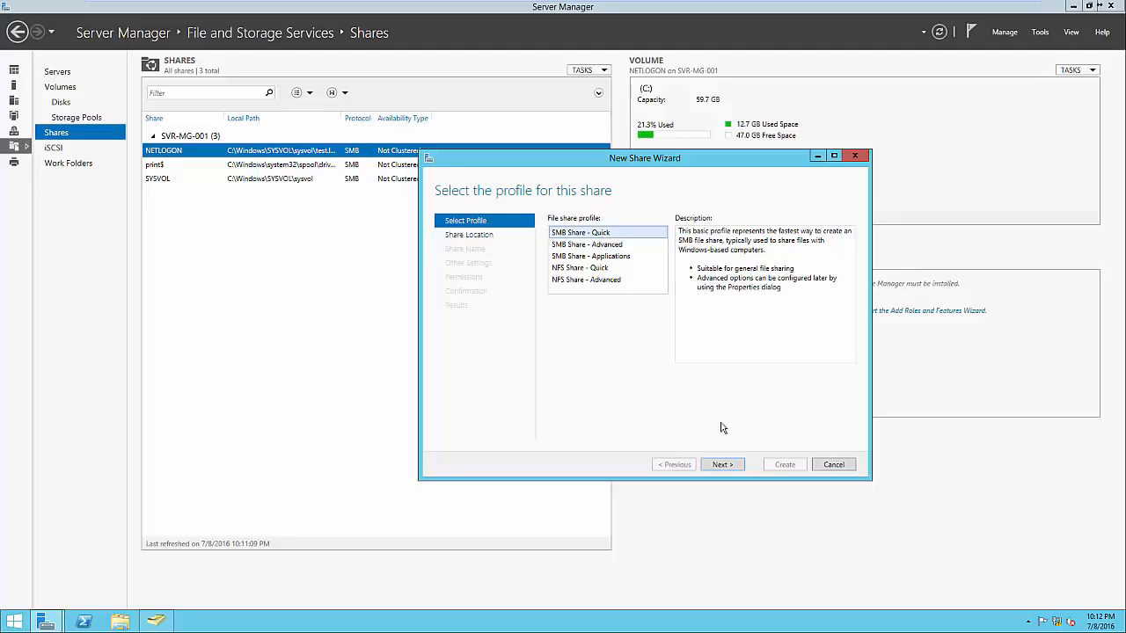
pyautogui.click(726, 466)
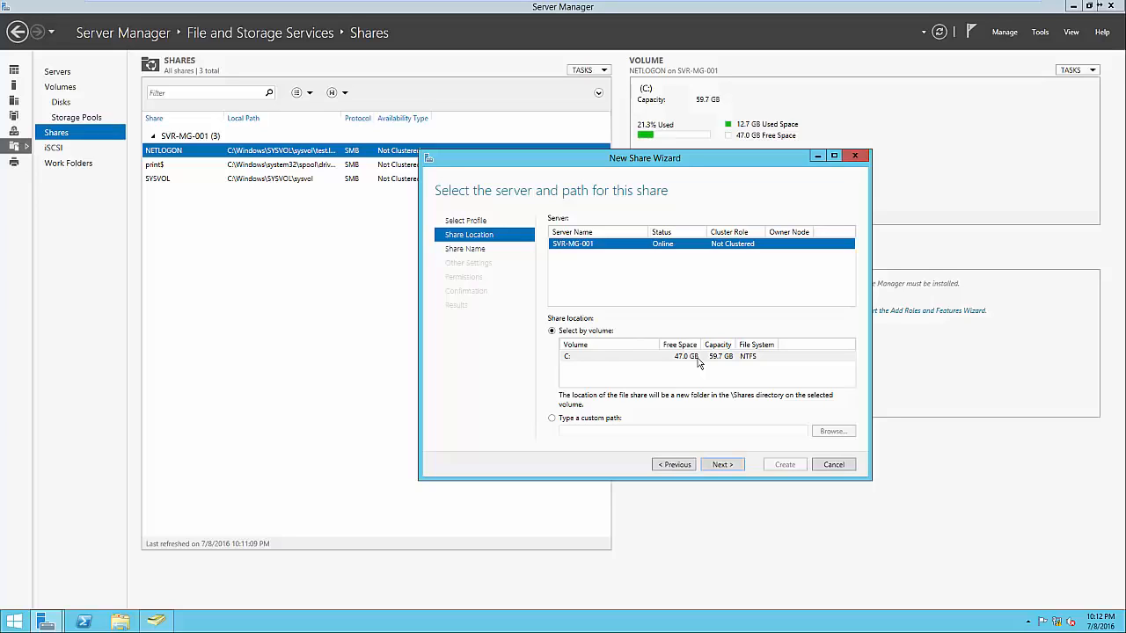
pyautogui.click(720, 463)
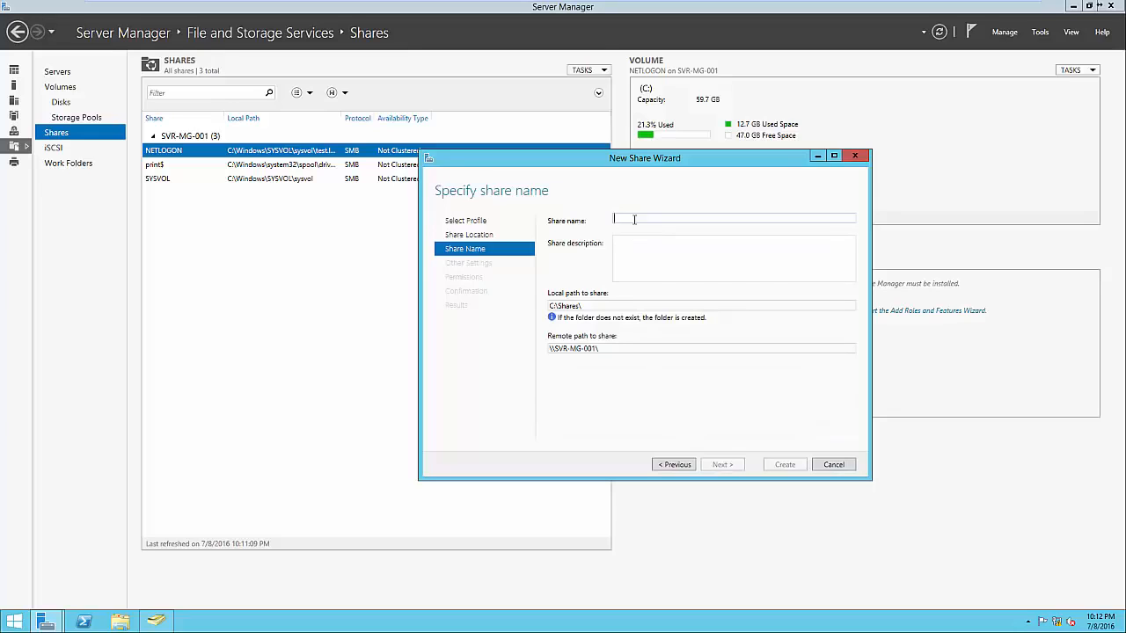
# Name the share Public, leaving the description empty and keeping the default local and remote paths
pyautogui.write('Public')
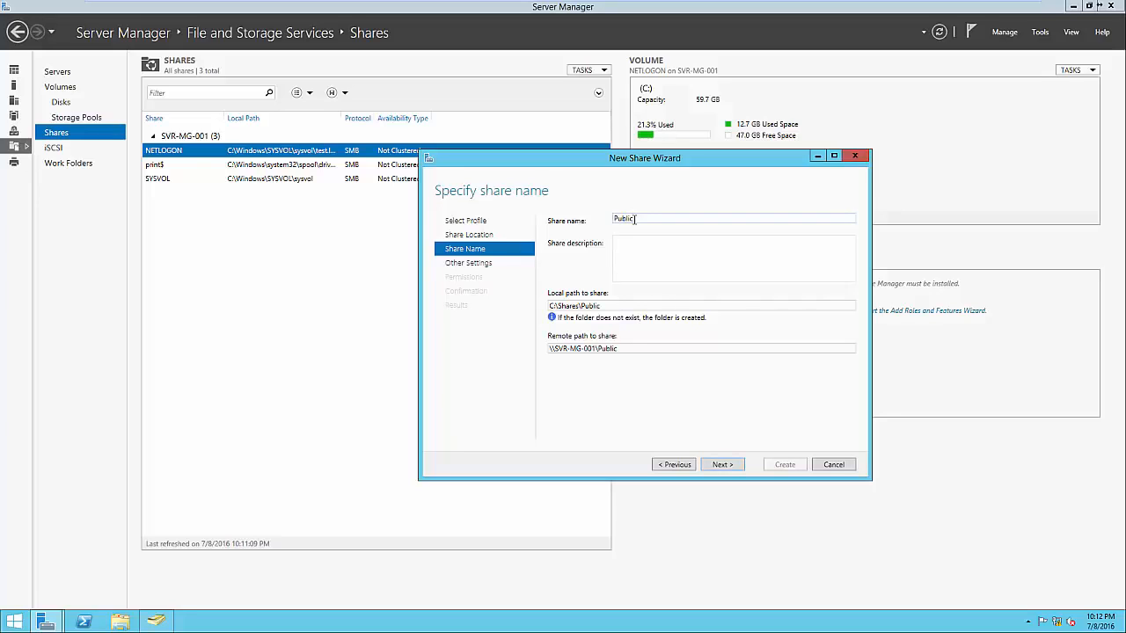
pyautogui.click(653, 260)
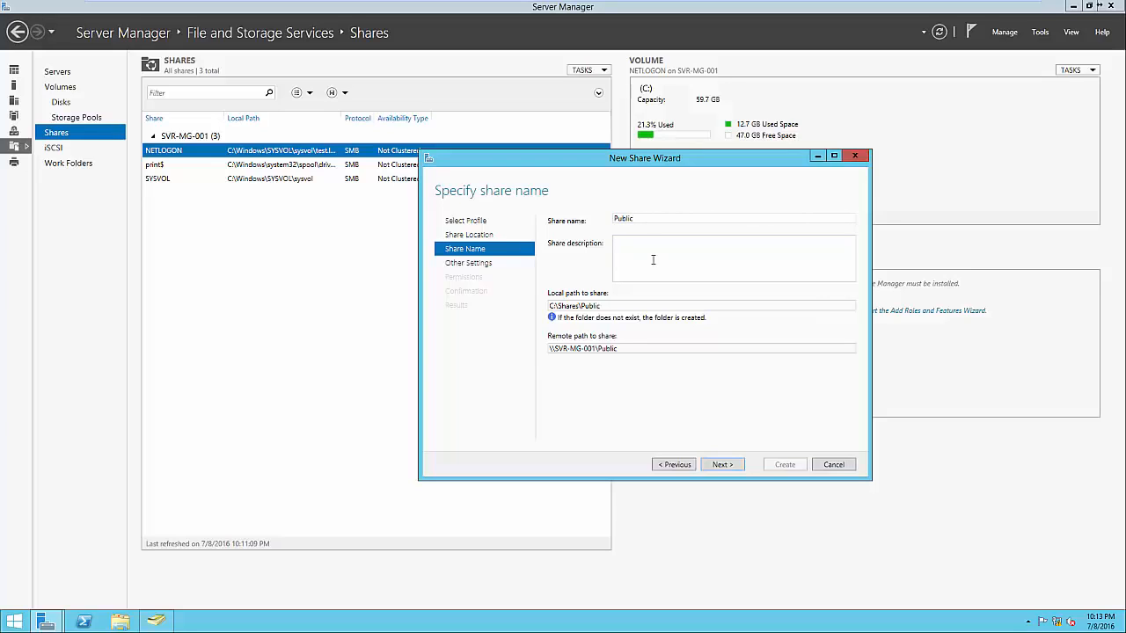
pyautogui.click(618, 305)
pyautogui.click(618, 305)
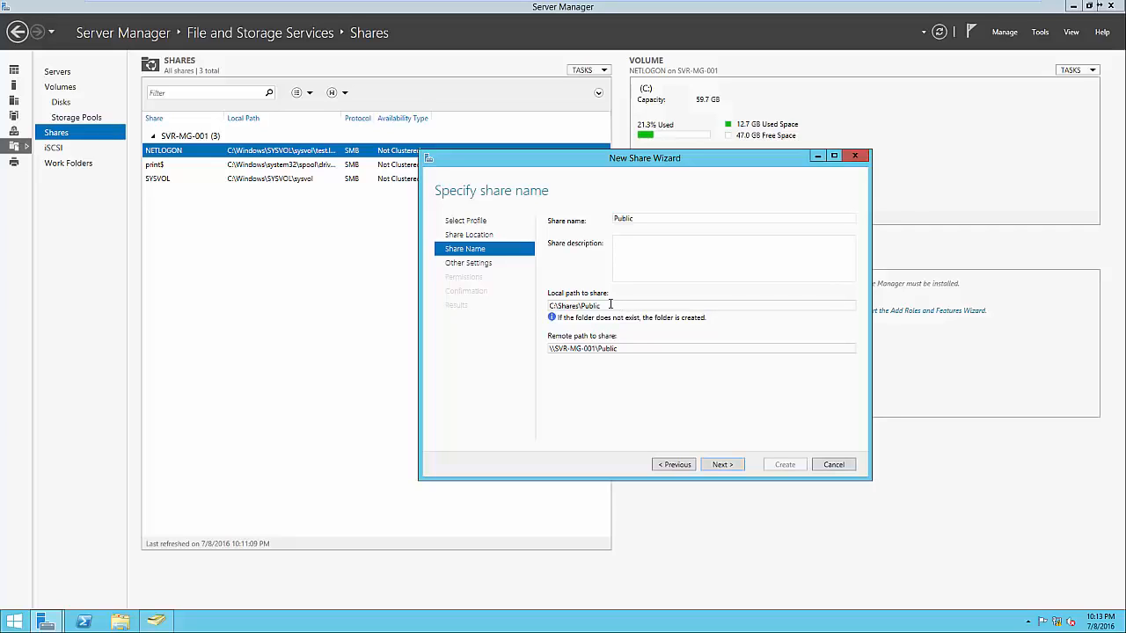
pyautogui.tripleClick(632, 347)
pyautogui.click(631, 347)
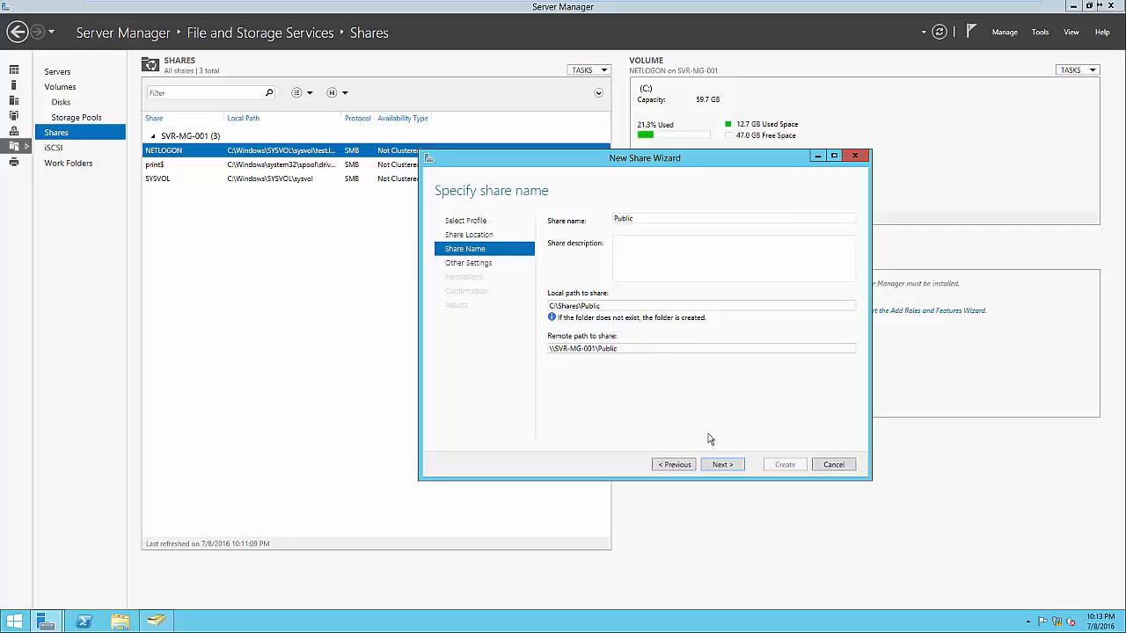
pyautogui.click(718, 468)
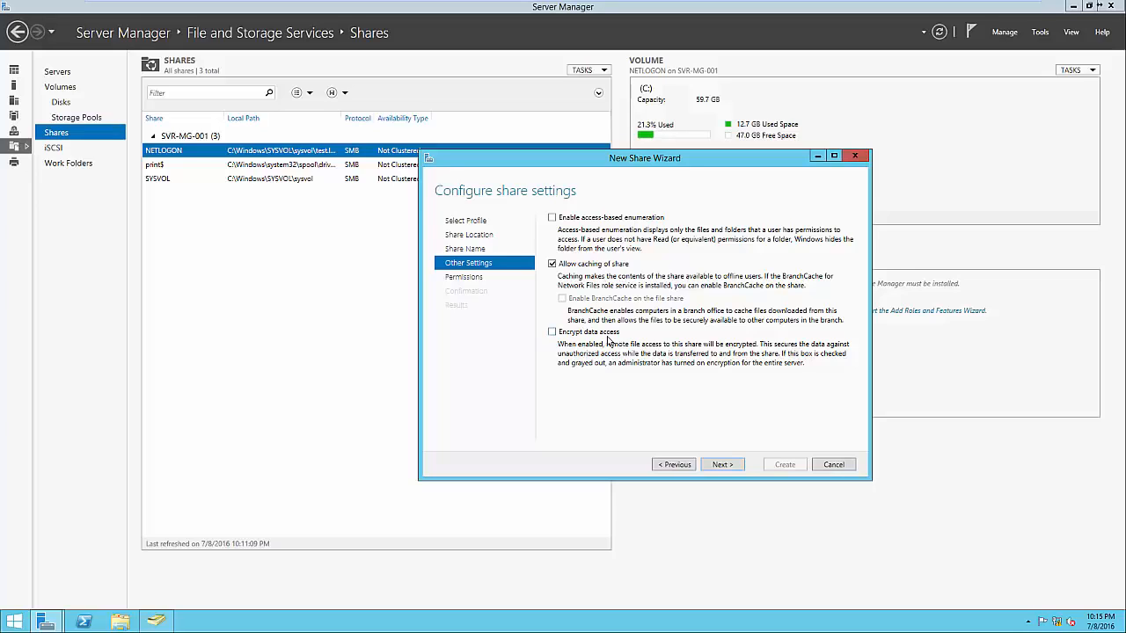
# Accept the default share settings and folder permissions, create the Public share and close the wizard
pyautogui.click(719, 466)
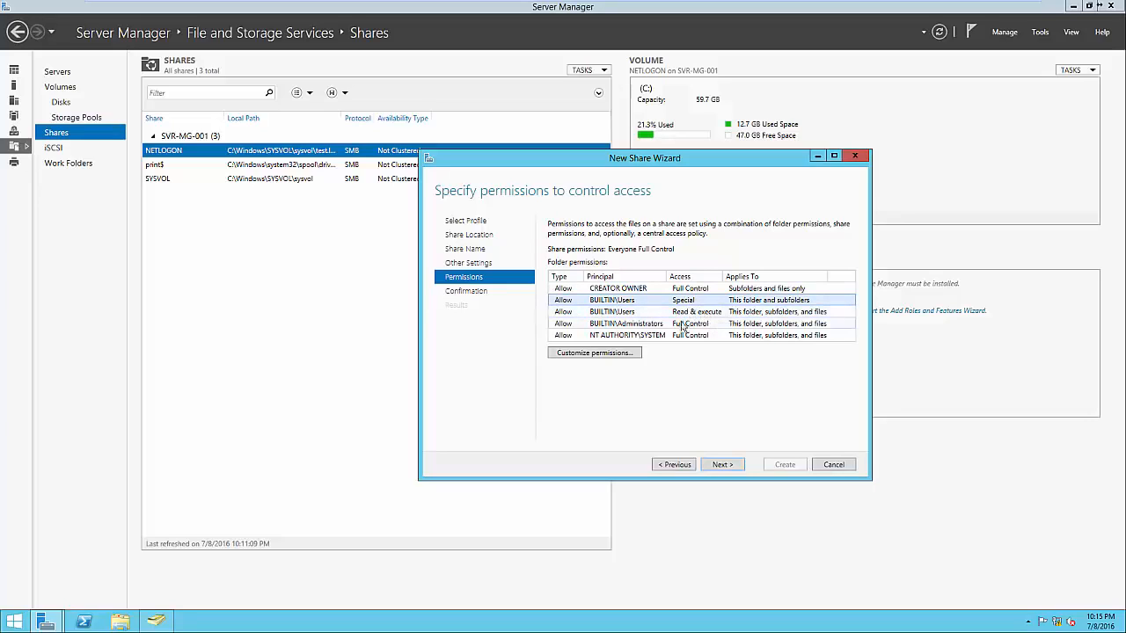
pyautogui.click(654, 325)
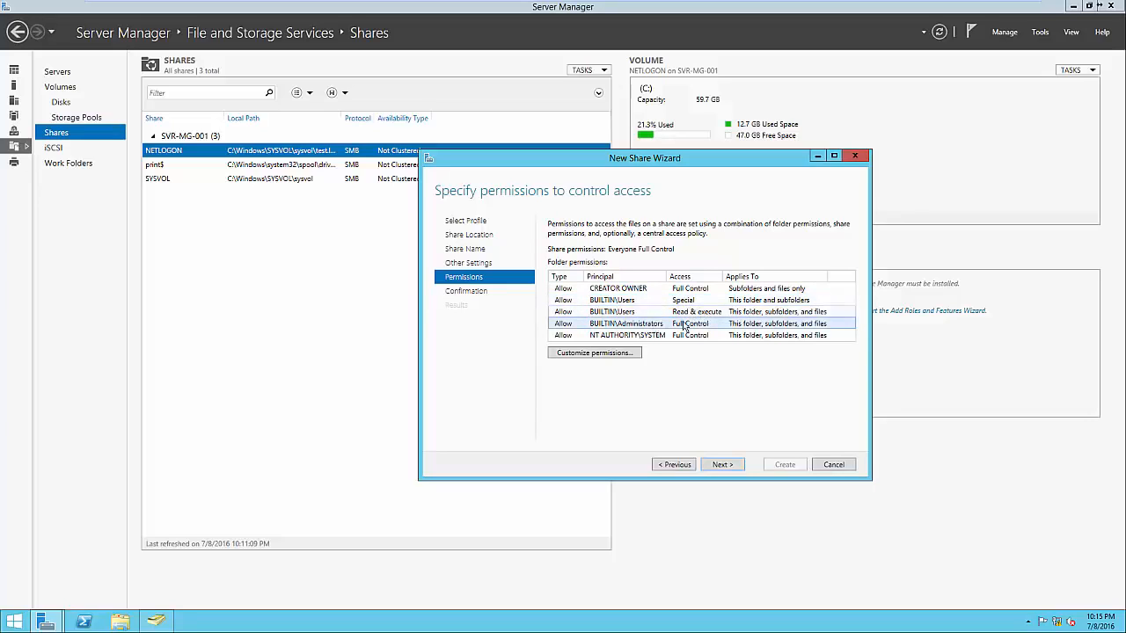
pyautogui.click(663, 338)
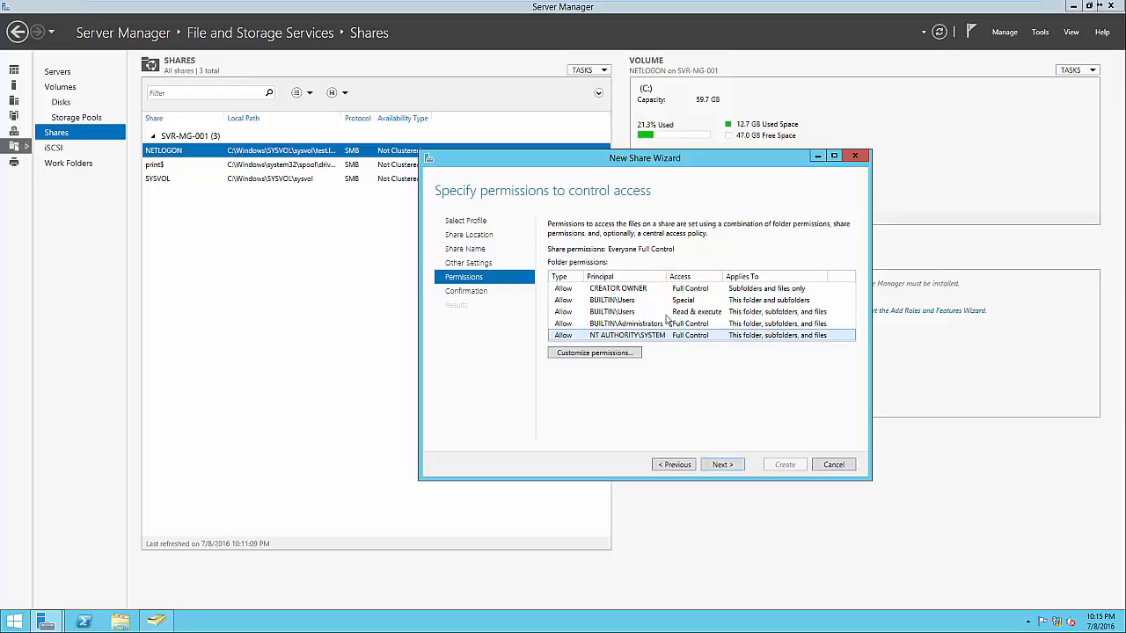
pyautogui.click(721, 465)
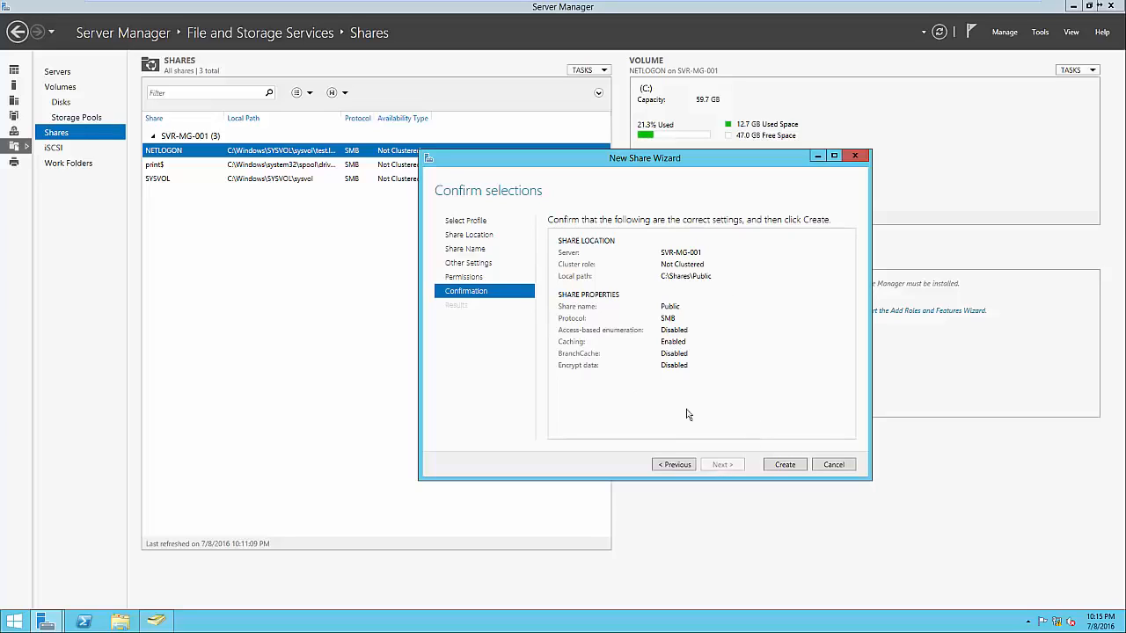
pyautogui.click(779, 466)
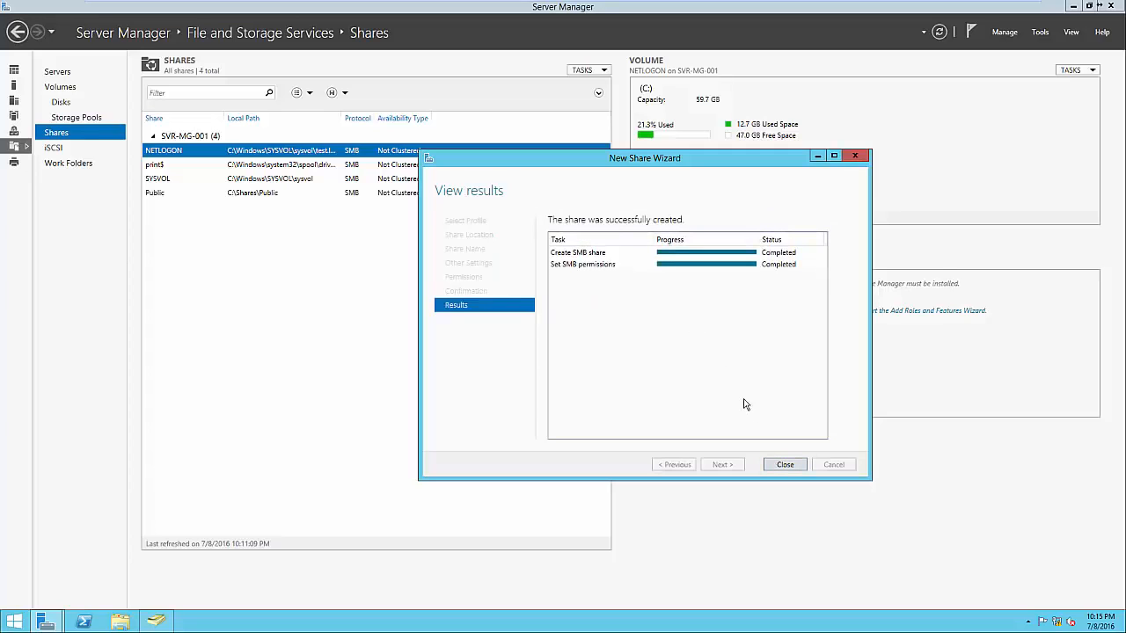
pyautogui.click(784, 464)
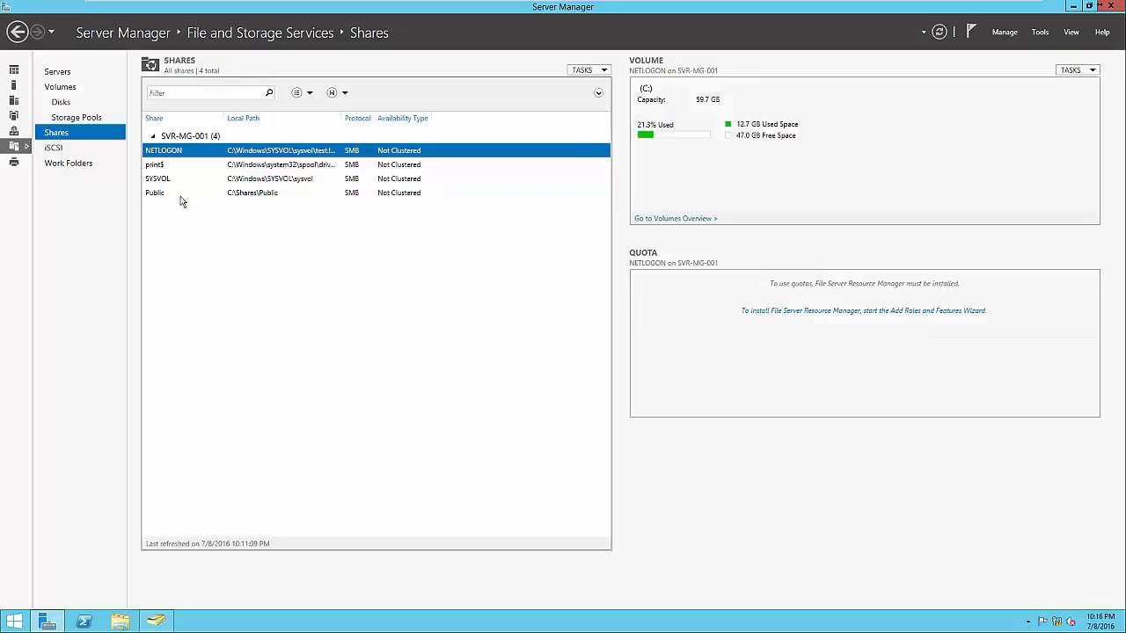
# Open \\SVR-MG-001\Public in File Explorer to check access to the new share, then close the window
pyautogui.click(367, 195)
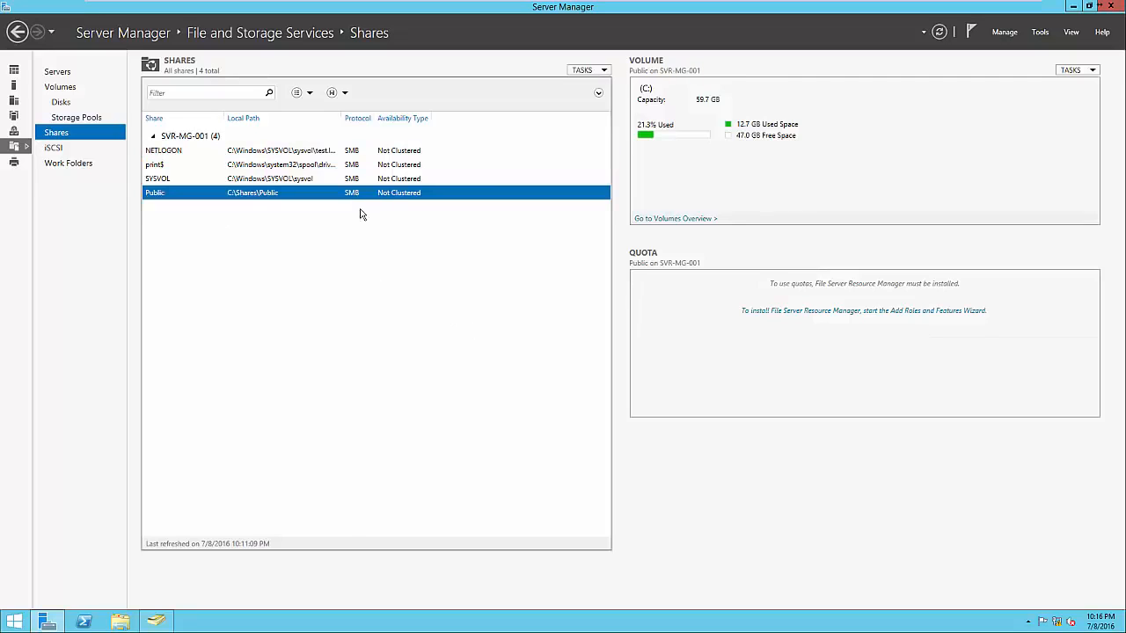
pyautogui.click(123, 621)
pyautogui.click(425, 245)
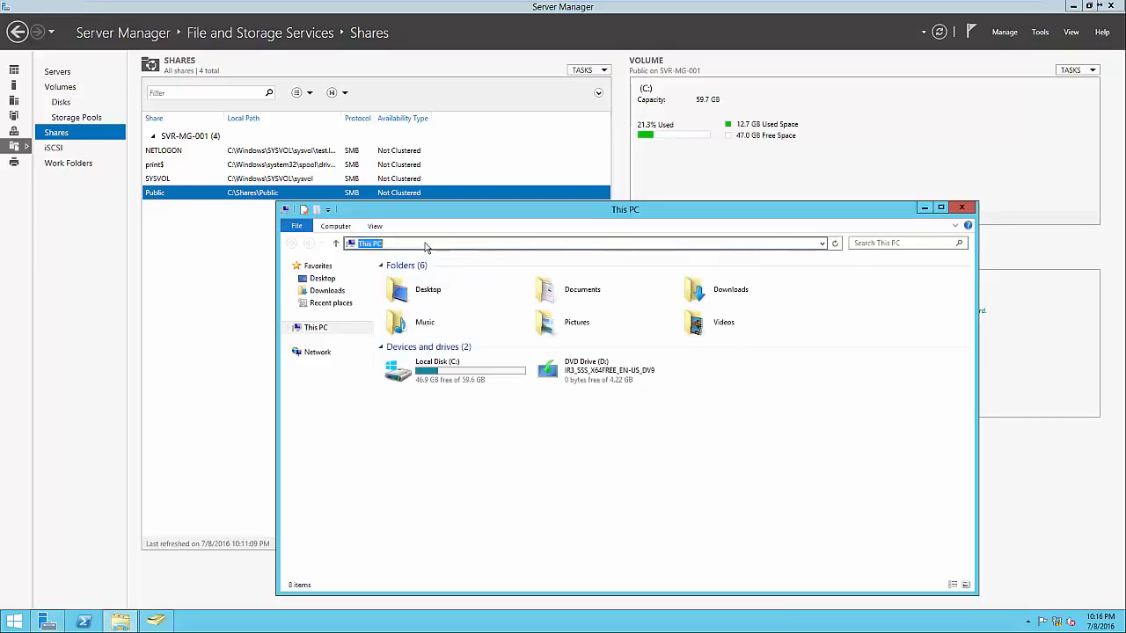
pyautogui.write('\\\\SVR-0')
pyautogui.press('BackSpace')
pyautogui.write('MG-001\\')
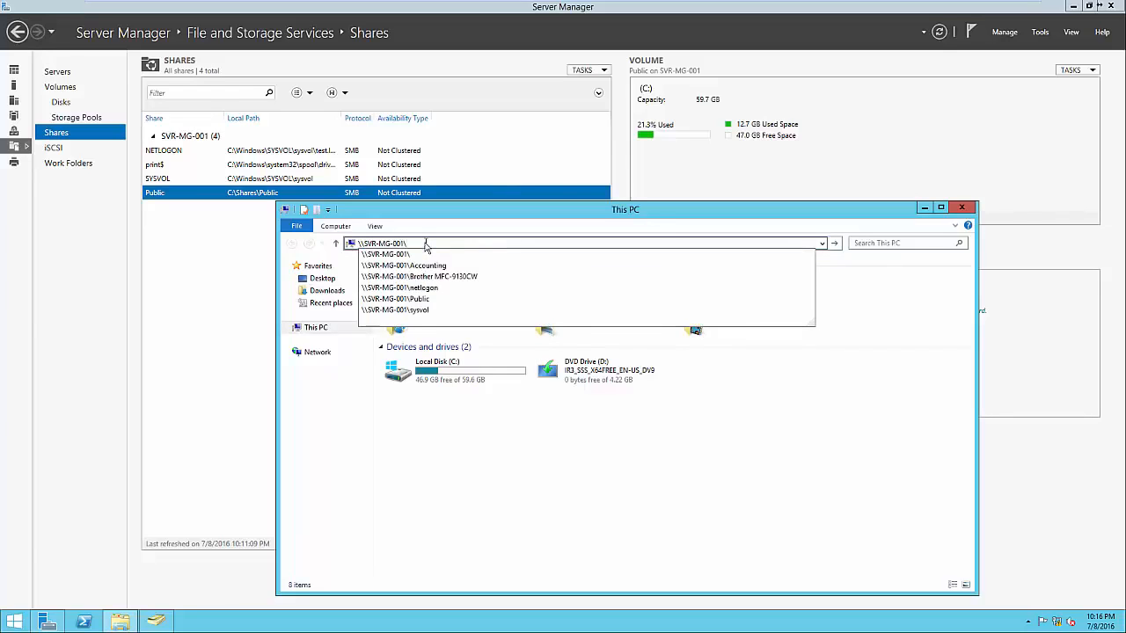
pyautogui.write('Public')
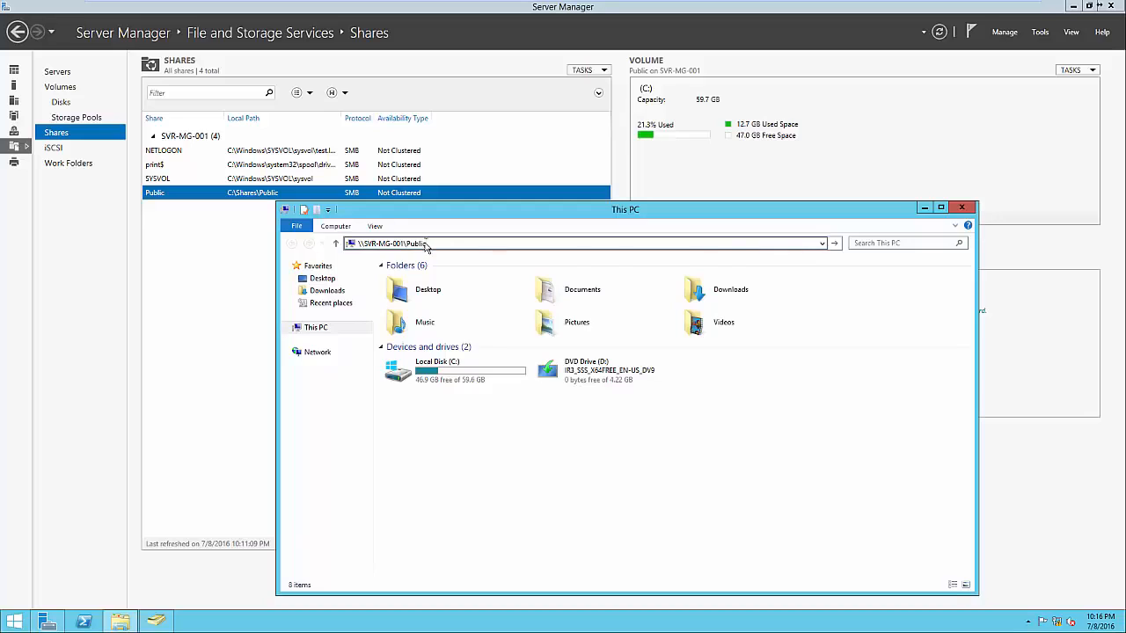
pyautogui.press('Return')
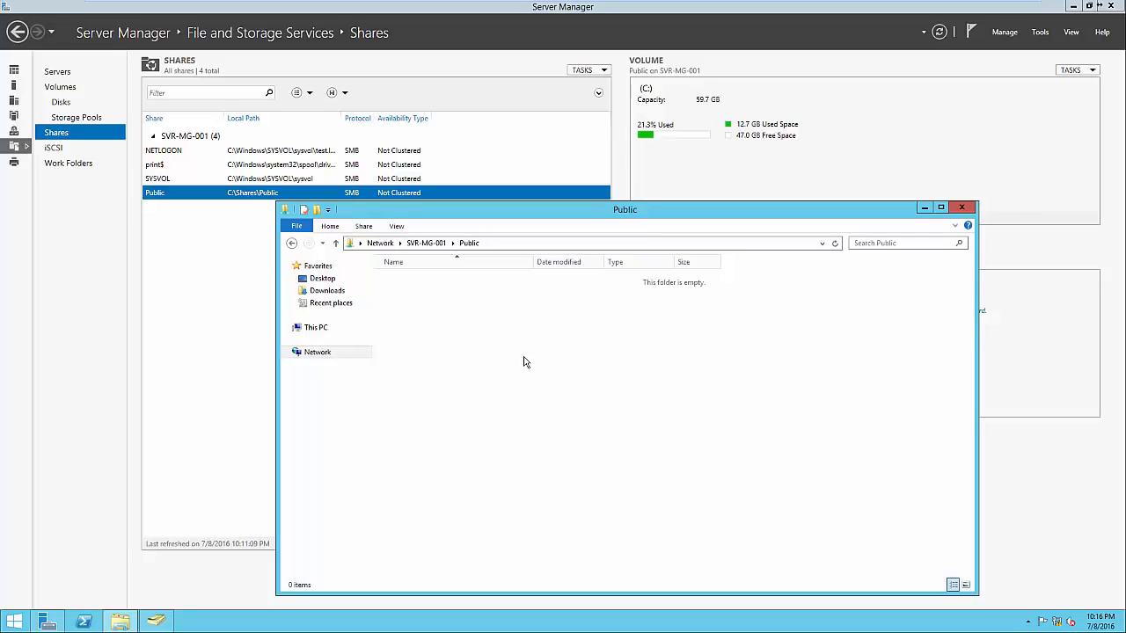
pyautogui.click(962, 208)
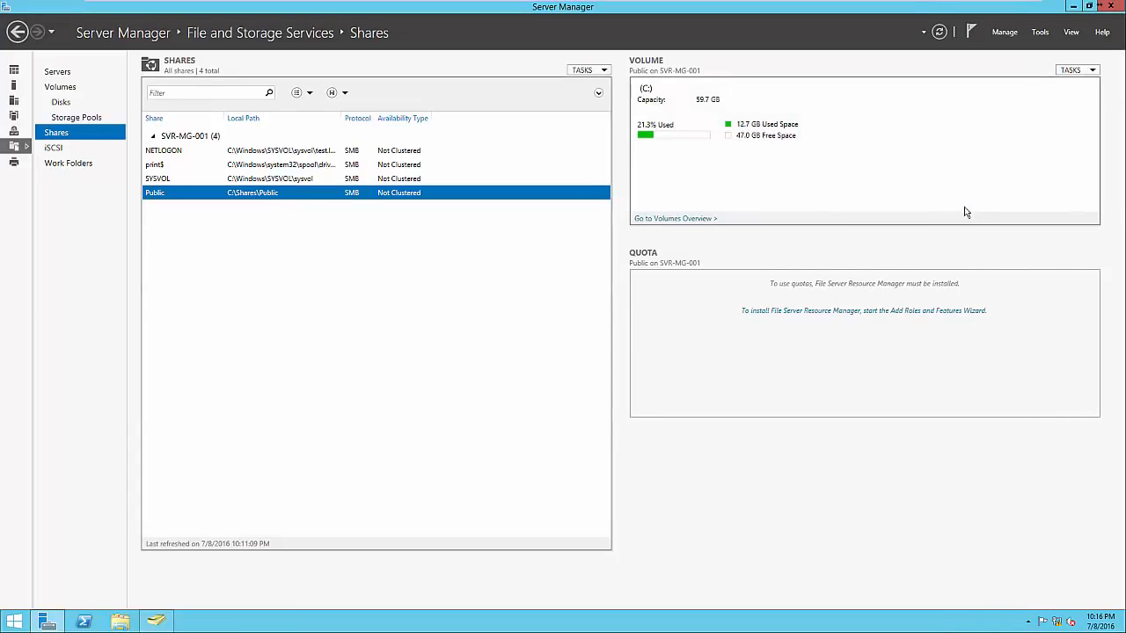
# Begin another new share with the SMB Share - Quick profile, located on volume C: of SVR-MG-001
pyautogui.rightClick(498, 234)
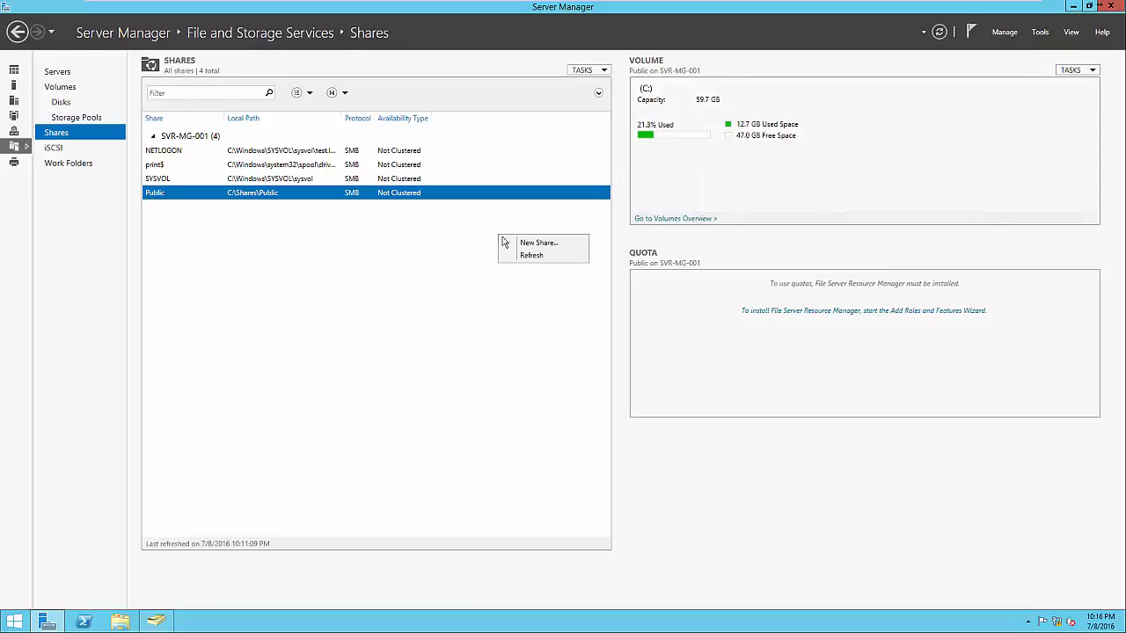
pyautogui.click(511, 242)
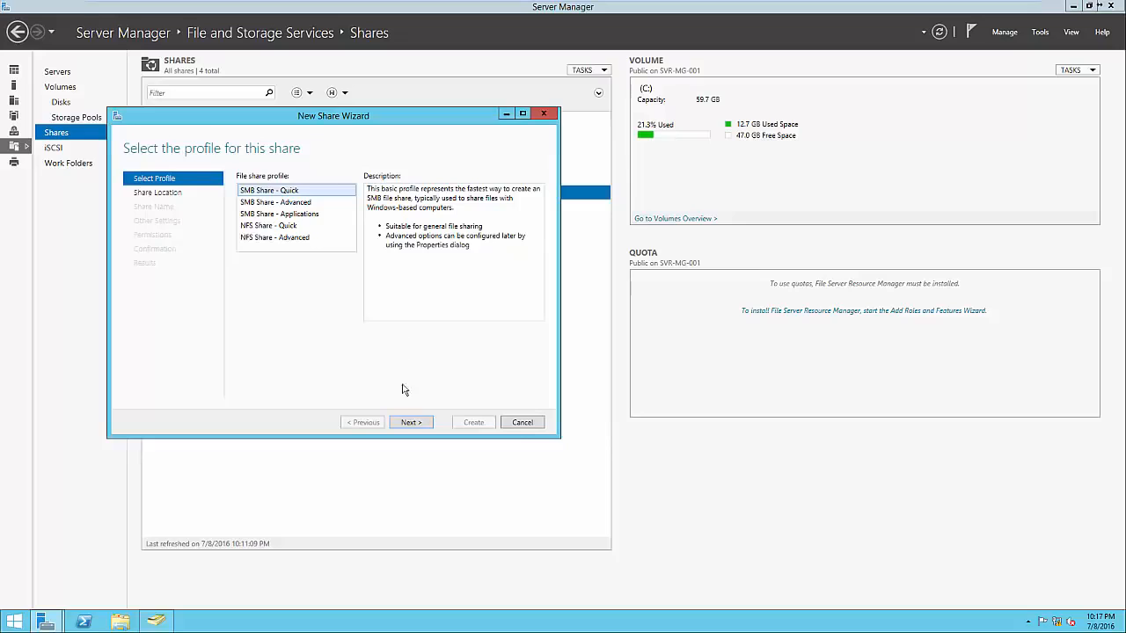
pyautogui.click(410, 423)
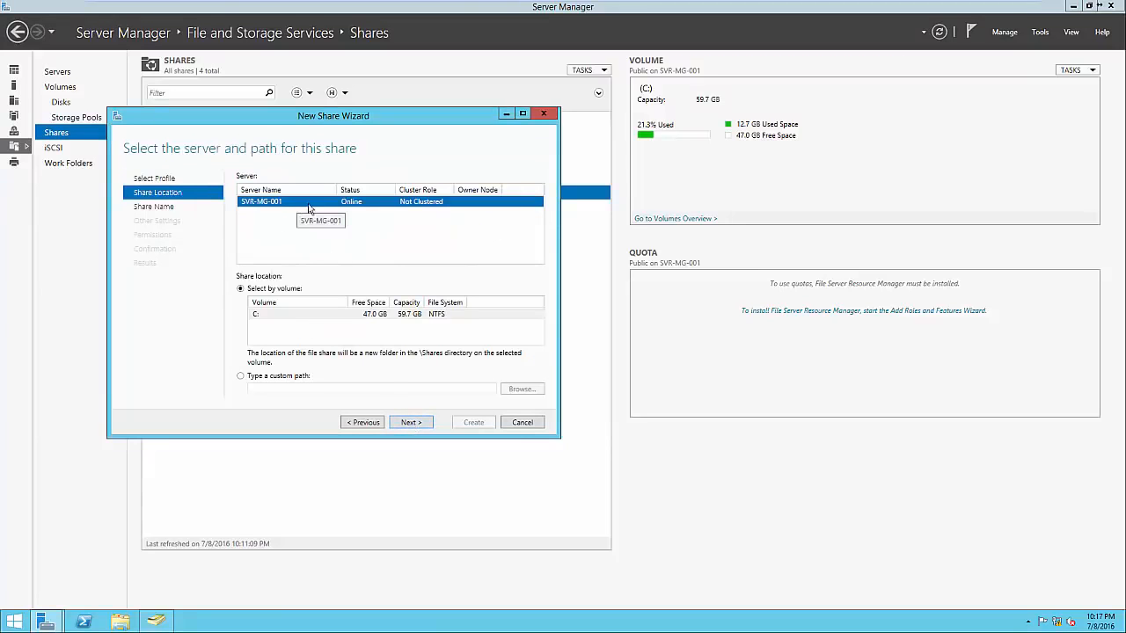
pyautogui.click(415, 423)
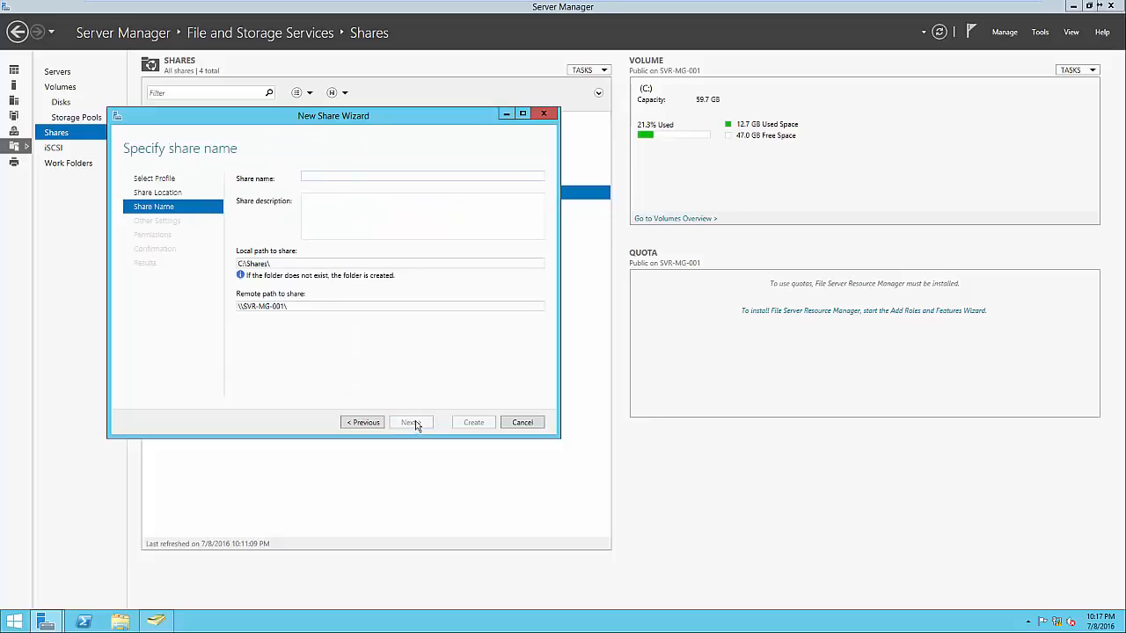
# Name the share Accounting, keeping the default local and remote paths and the default share settings
pyautogui.write('Accounting')
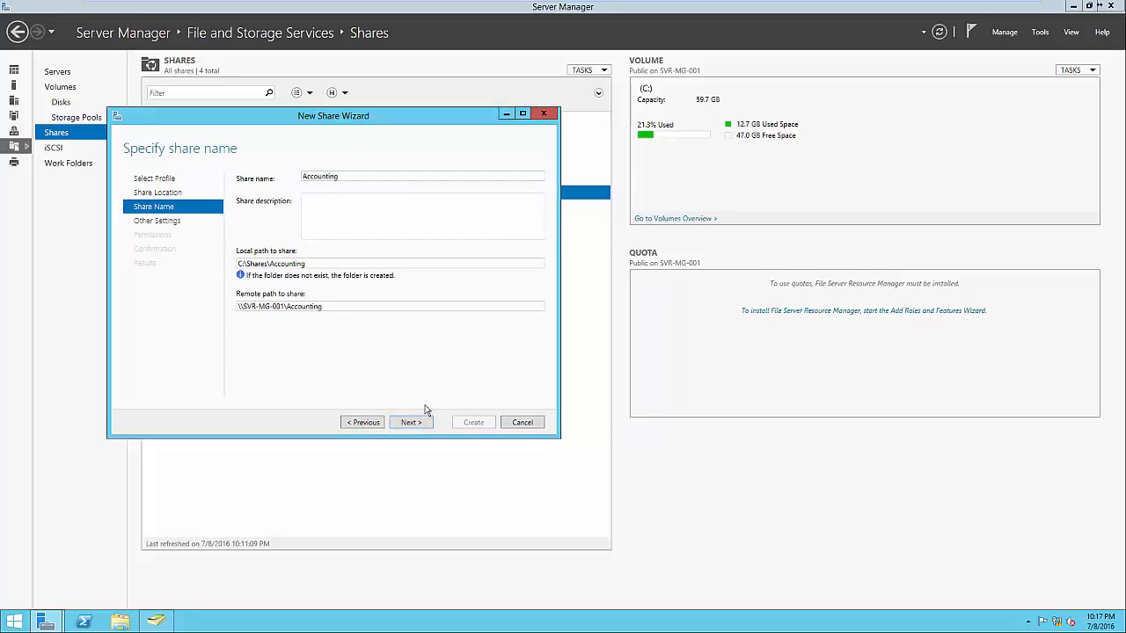
pyautogui.click(311, 264)
pyautogui.click(326, 263)
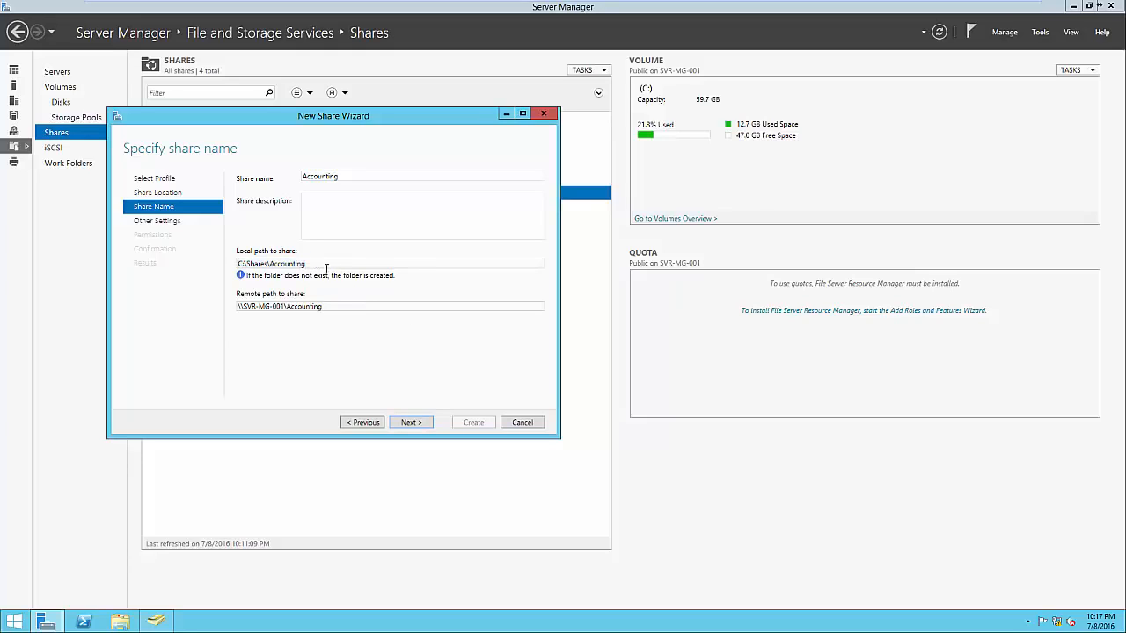
pyautogui.click(334, 306)
pyautogui.click(340, 307)
pyautogui.click(410, 422)
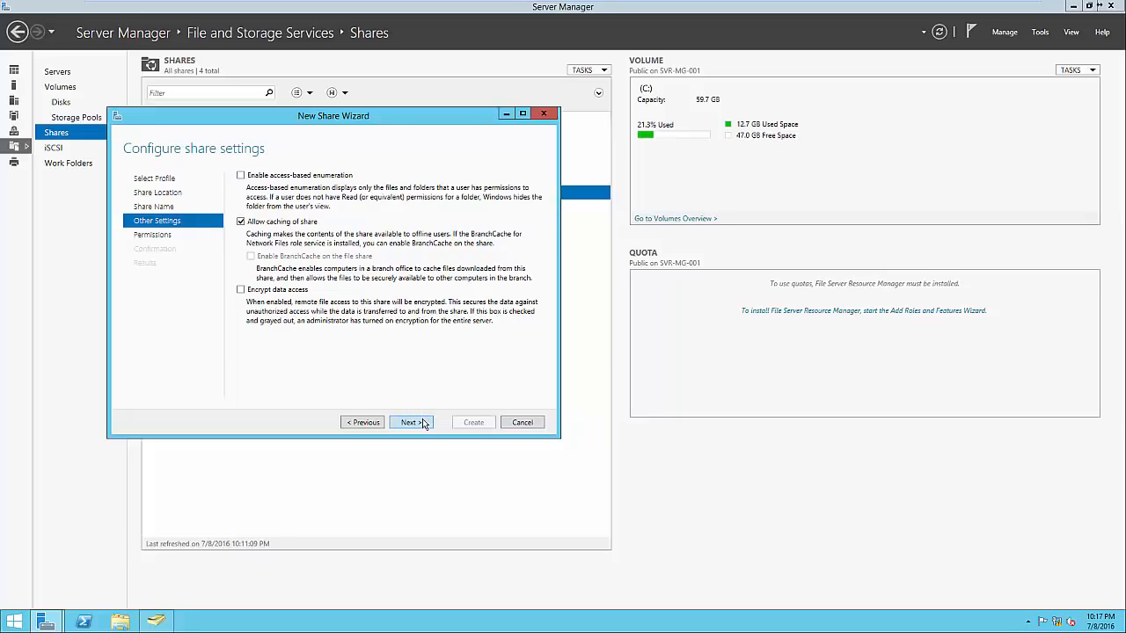
pyautogui.click(423, 423)
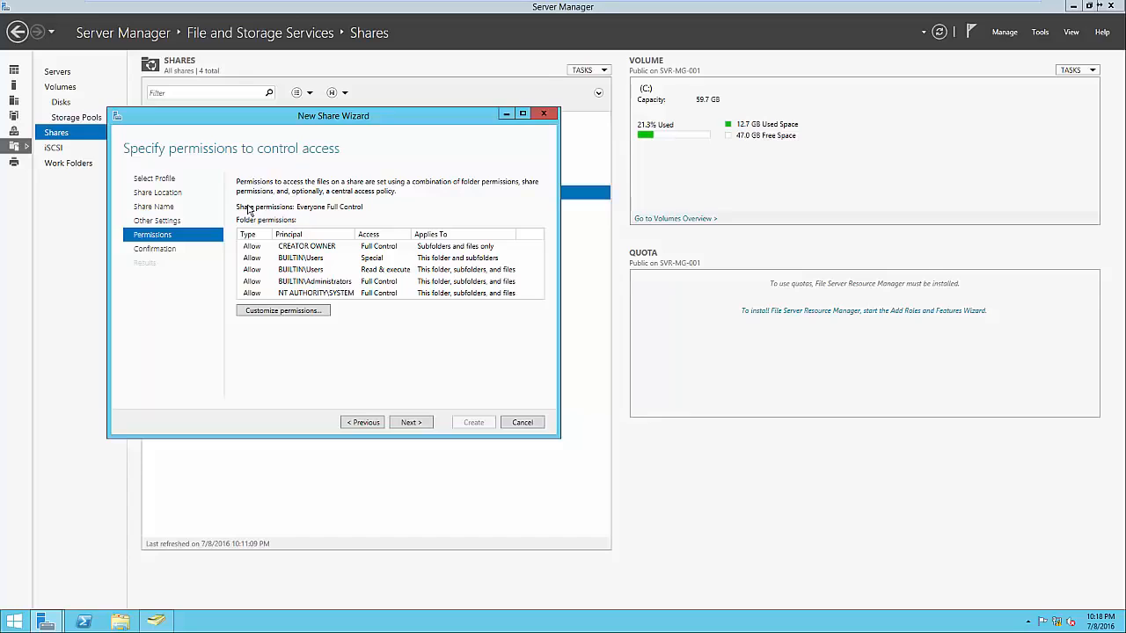
# Disable inheritance on the Accounting folder, converting inherited permissions into explicit ones, and remove both Users (TEST\Users) entries
pyautogui.click(313, 313)
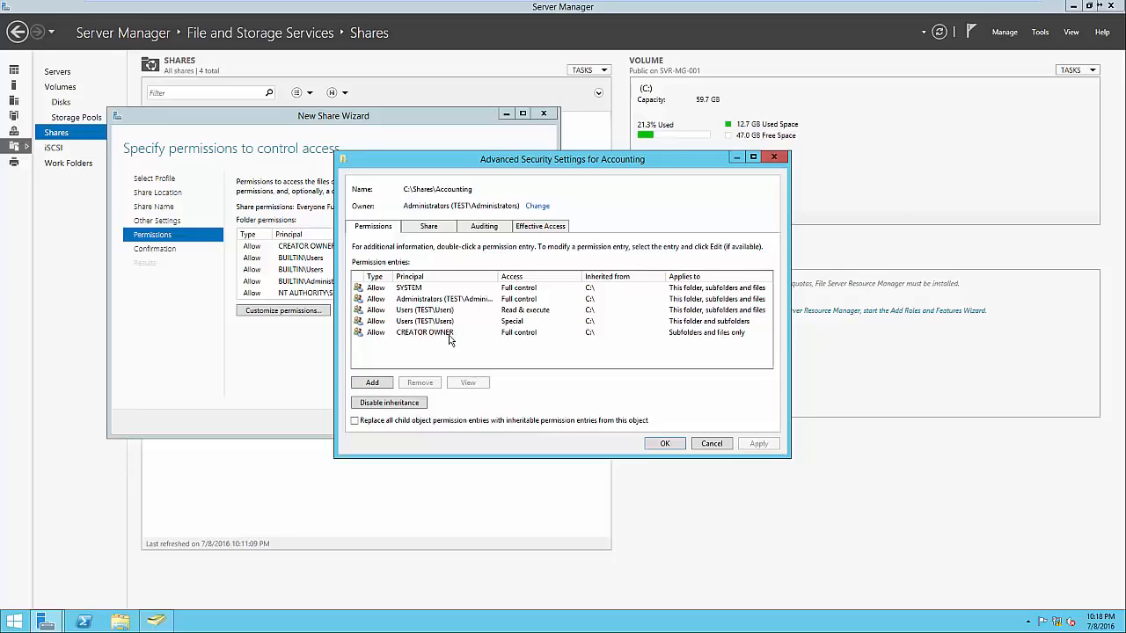
pyautogui.click(405, 406)
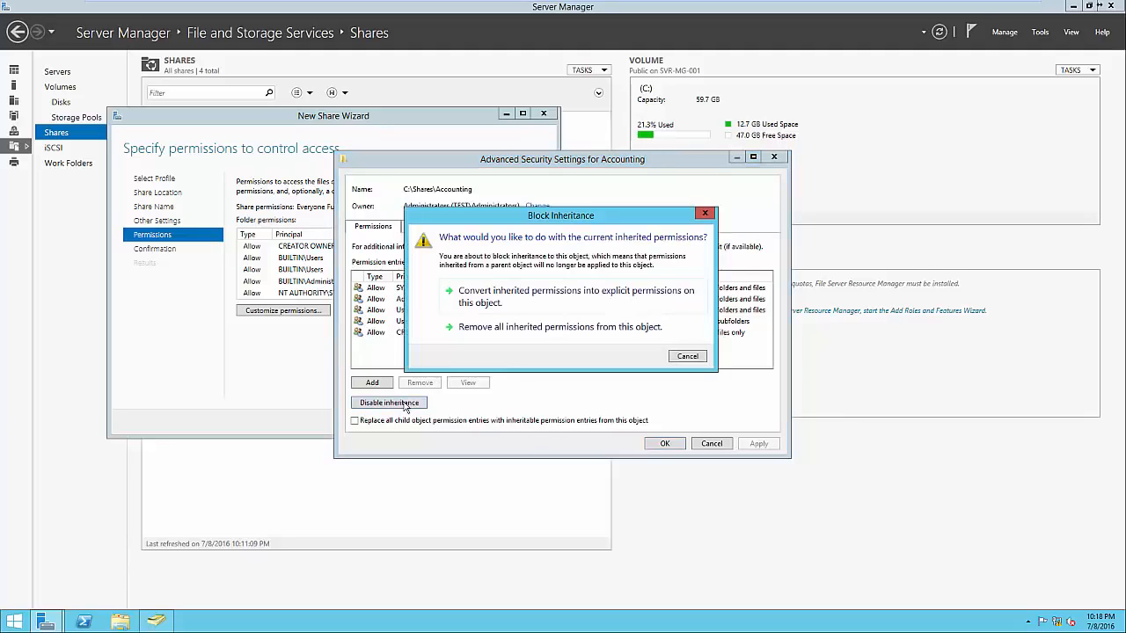
pyautogui.click(498, 303)
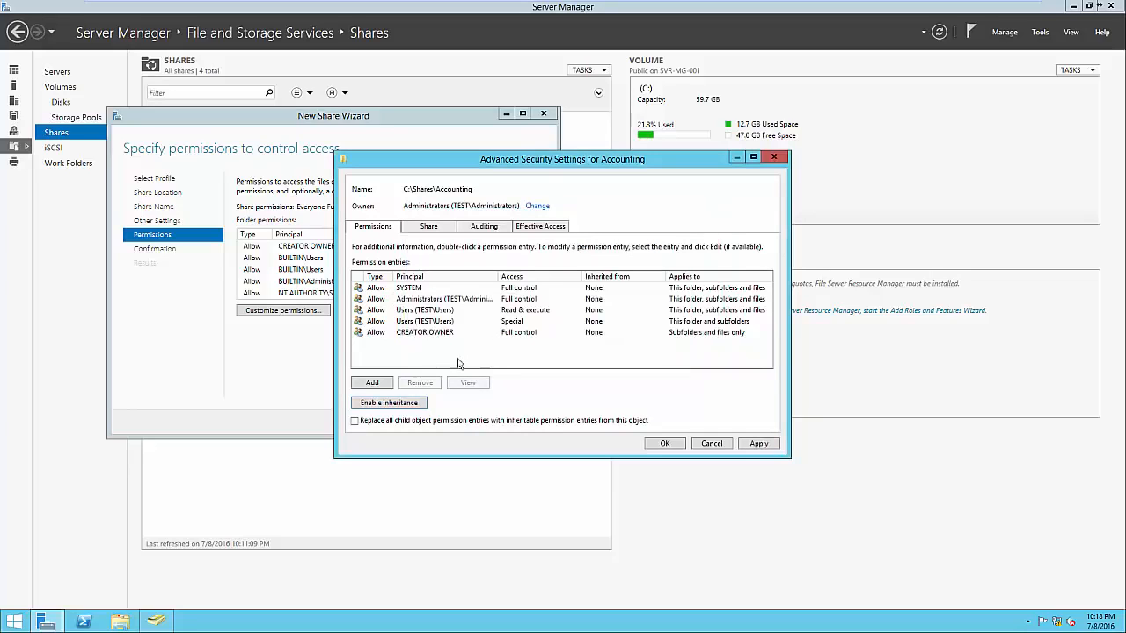
pyautogui.click(425, 312)
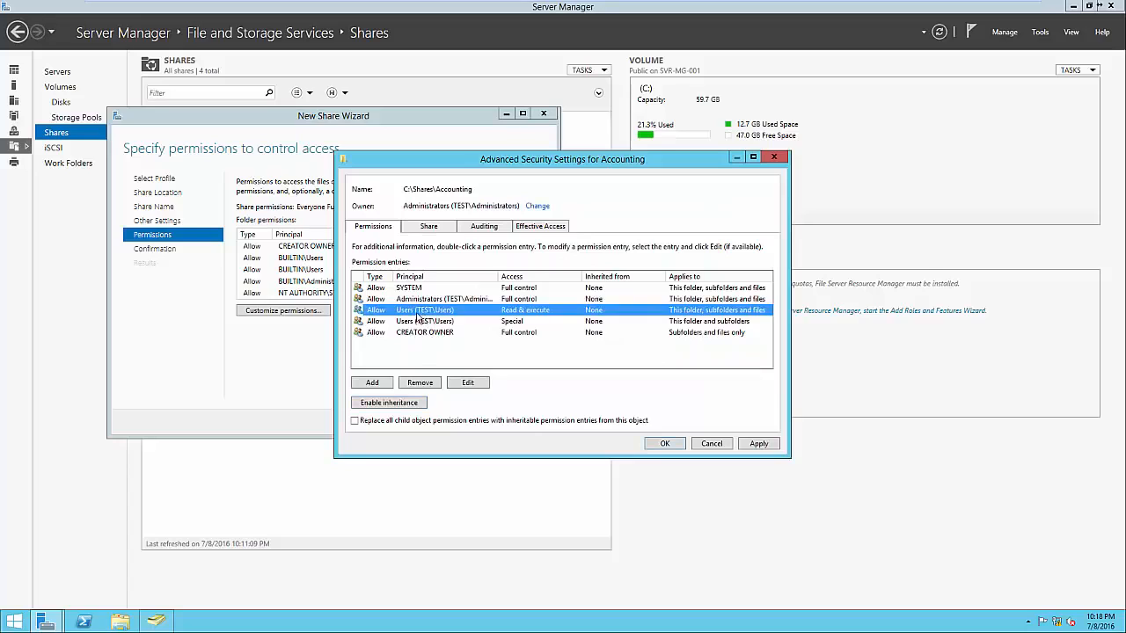
pyautogui.click(431, 383)
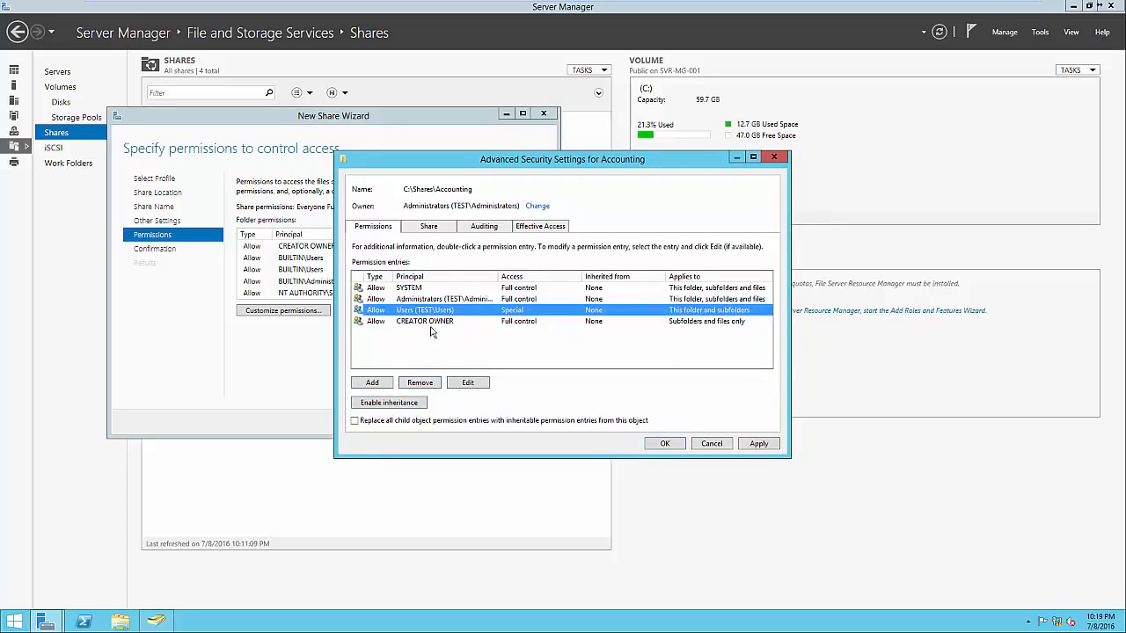
pyautogui.click(430, 383)
# Add an Allow permission entry granting the Accounting group Full control of this folder, subfolders and files
pyautogui.click(372, 383)
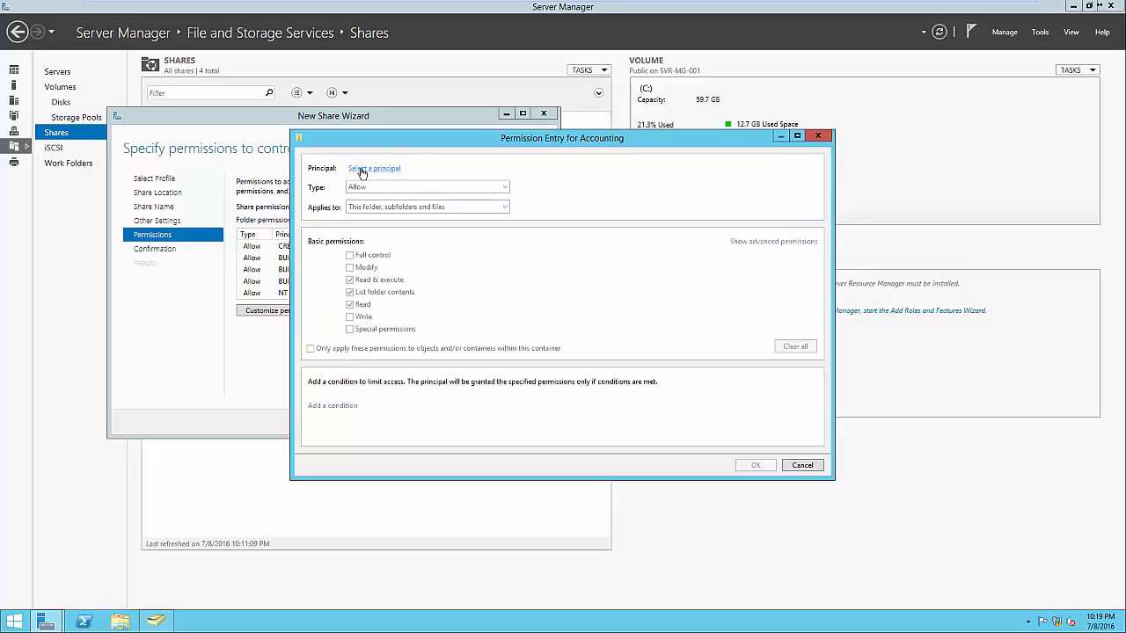
pyautogui.click(361, 173)
pyautogui.write('Accounting')
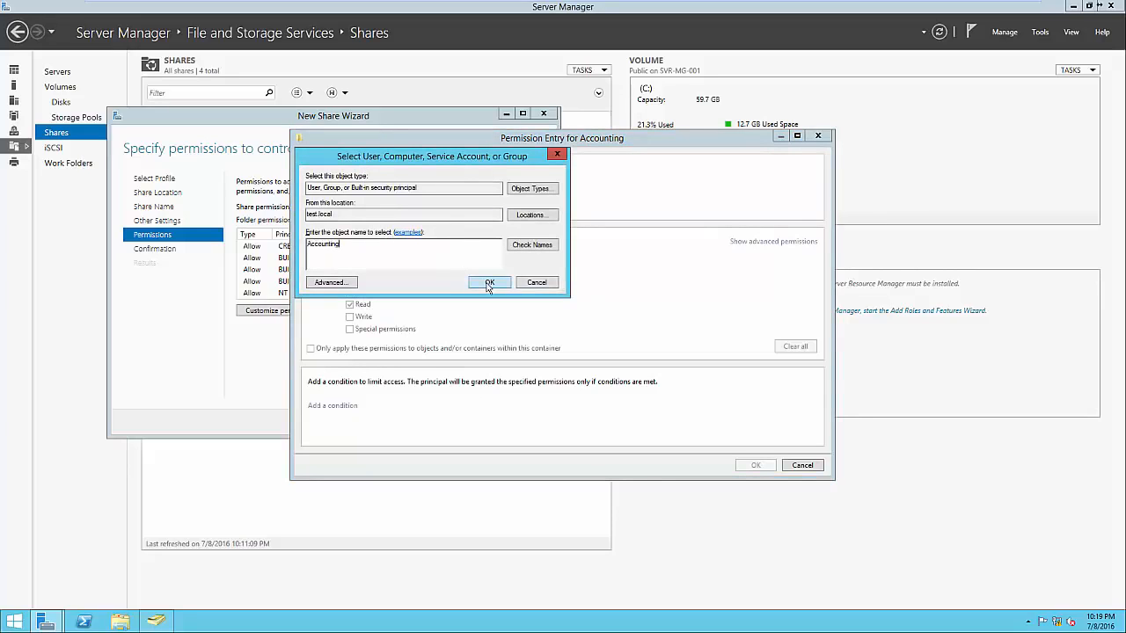
pyautogui.click(489, 283)
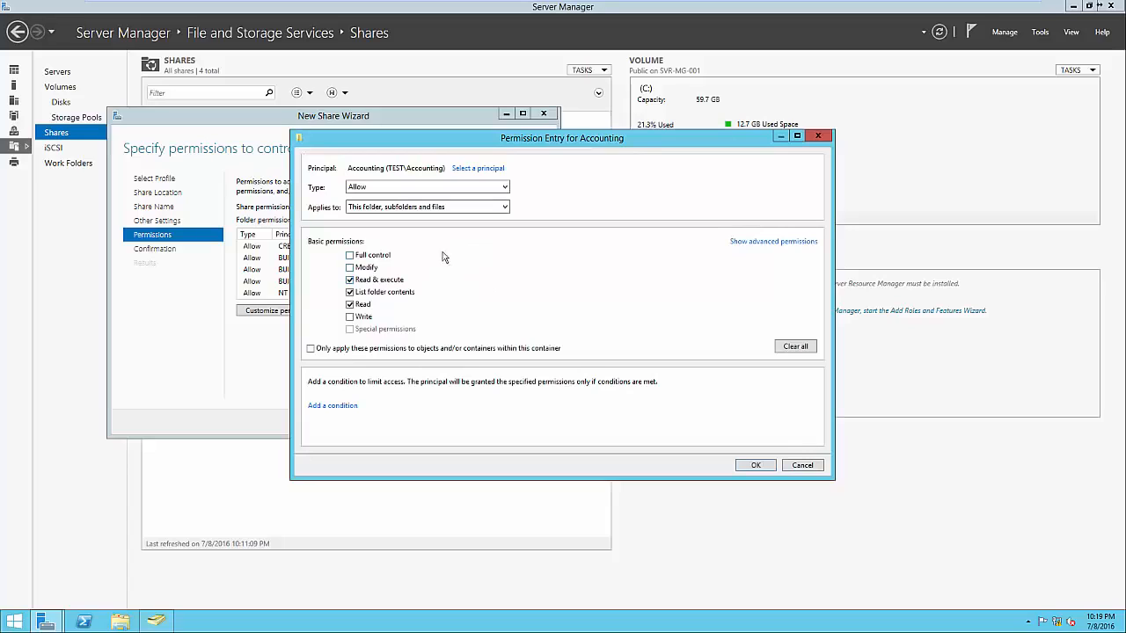
pyautogui.click(369, 191)
pyautogui.click(756, 467)
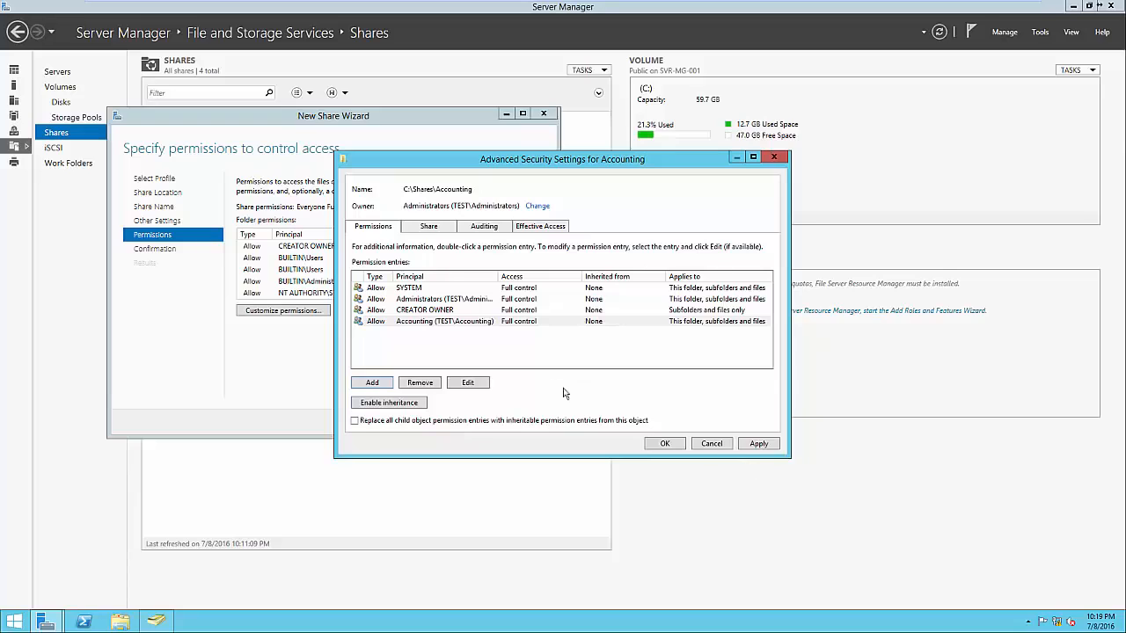
# Accept the customized folder permissions, create the Accounting share and close the wizard
pyautogui.moveTo(498, 278); pyautogui.dragTo(554, 279)
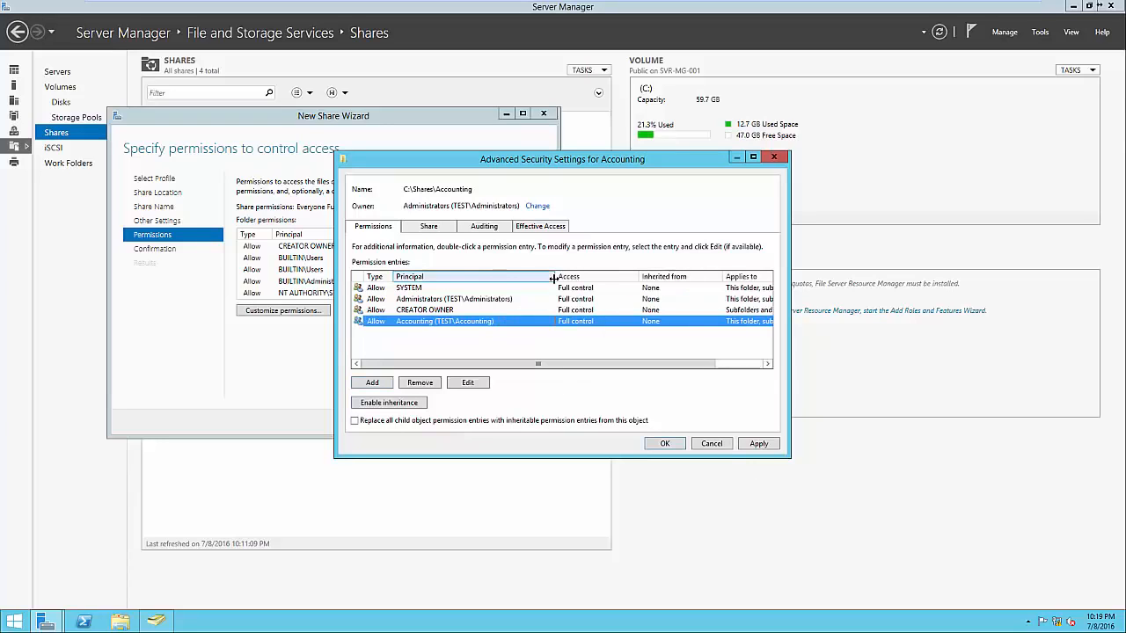
pyautogui.click(480, 300)
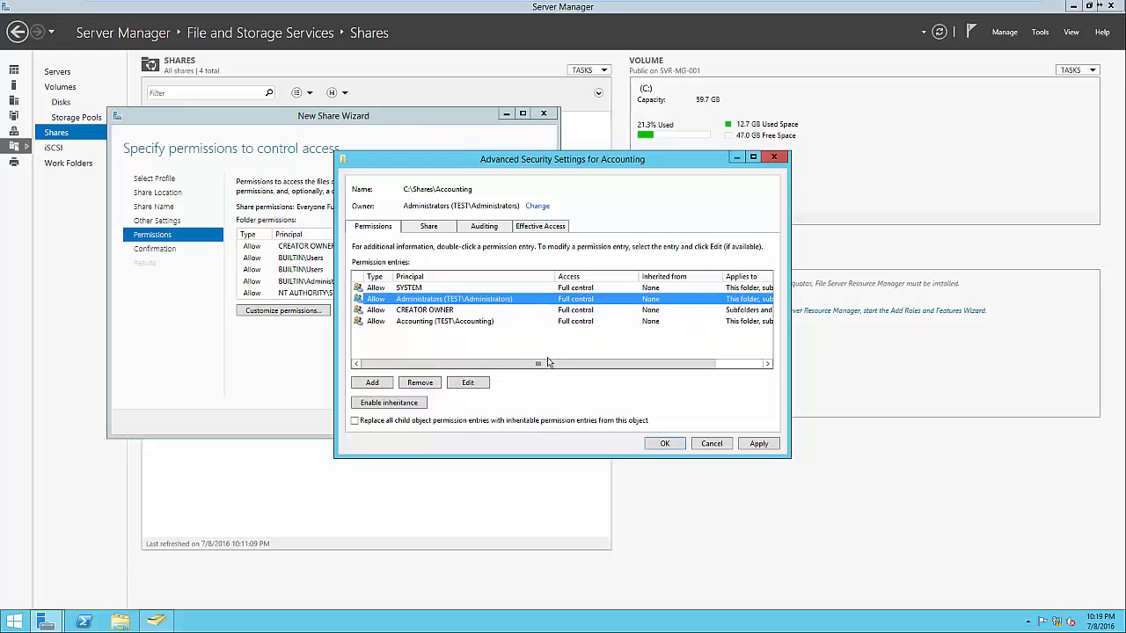
pyautogui.click(660, 444)
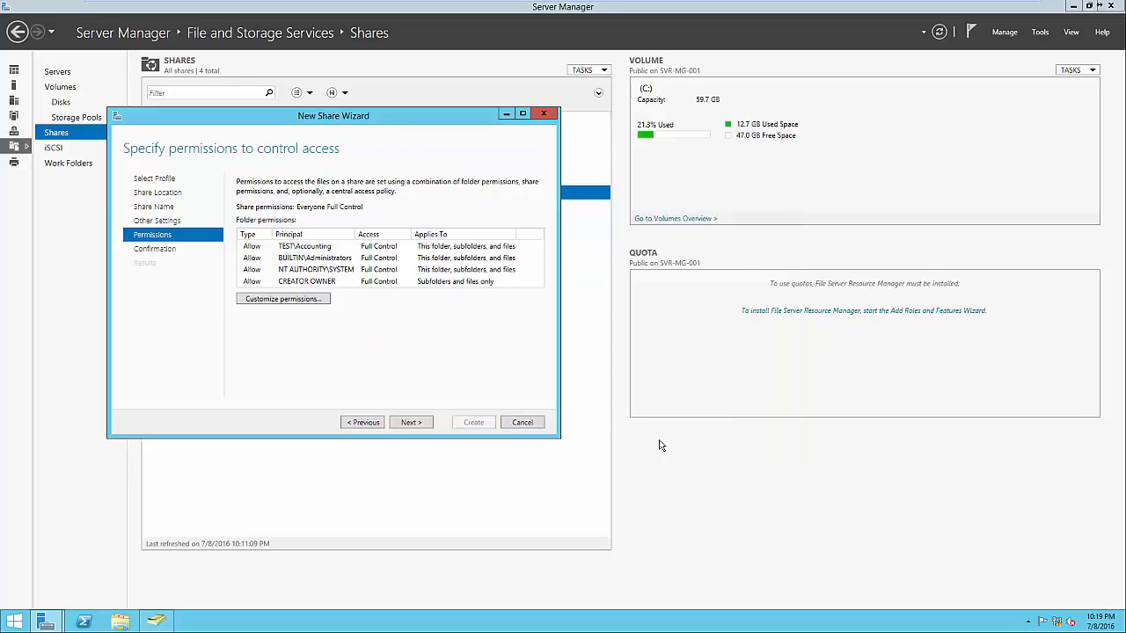
pyautogui.click(429, 423)
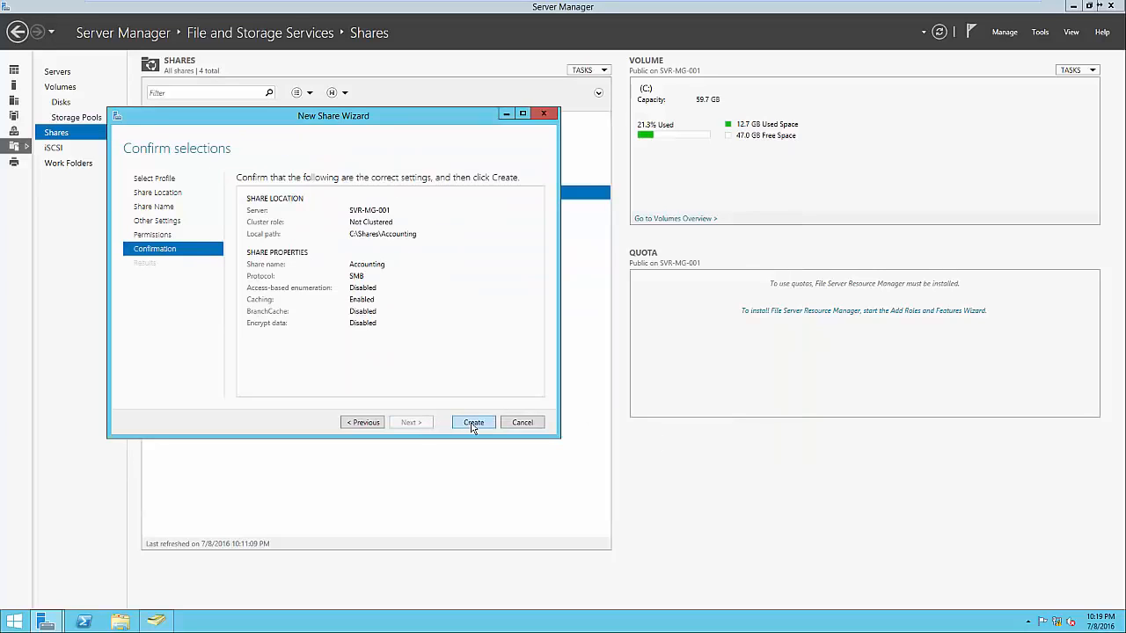
pyautogui.click(473, 424)
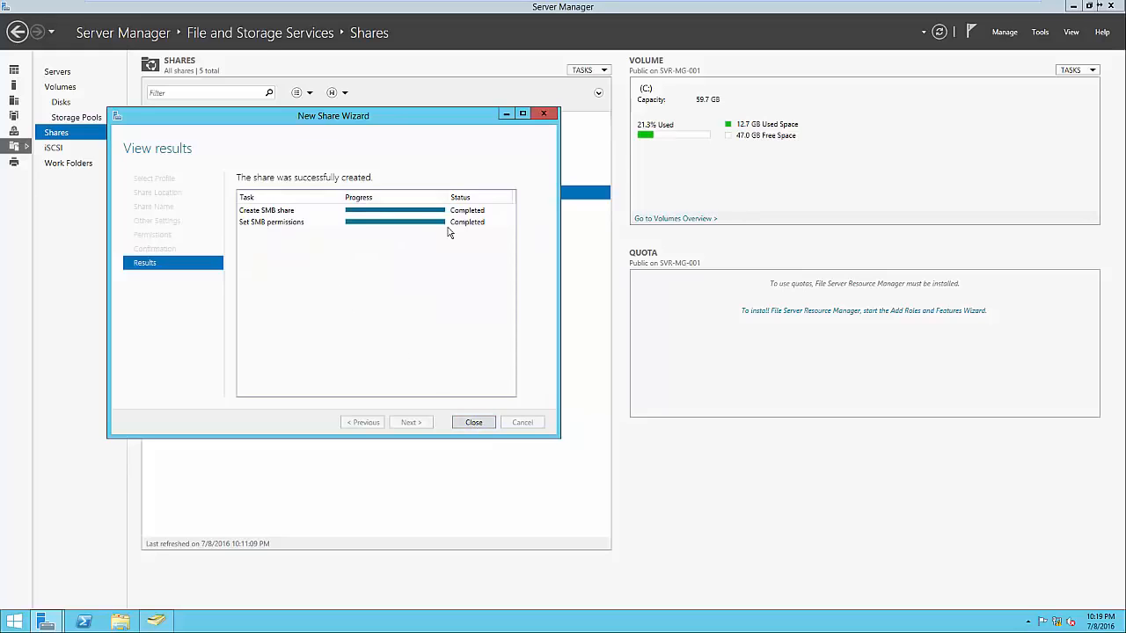
pyautogui.click(473, 423)
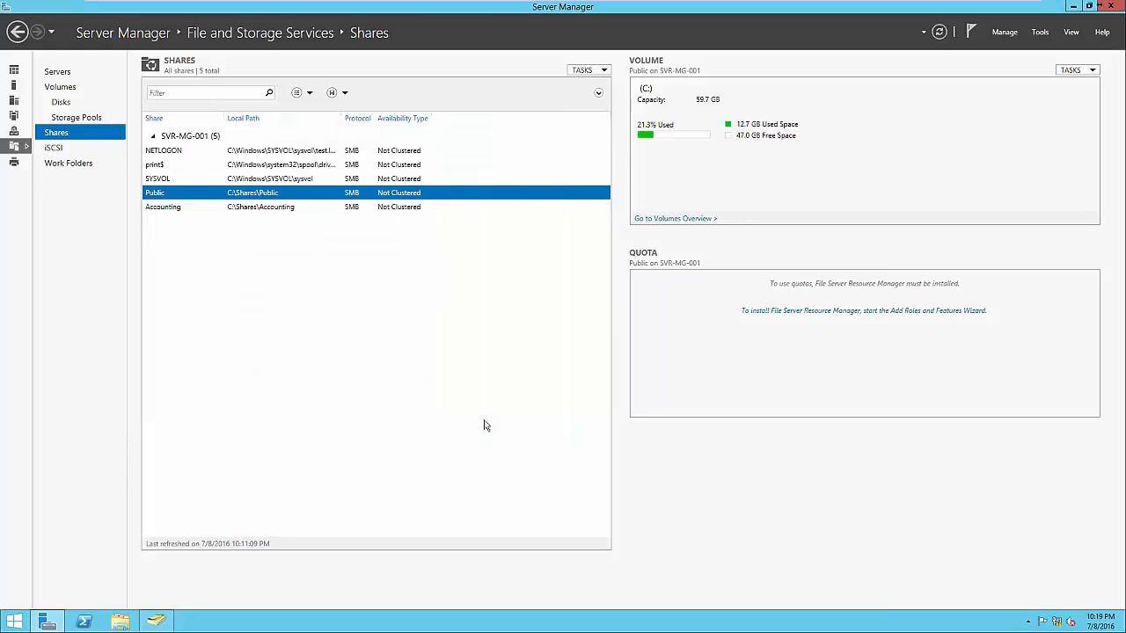
# Open \\SVR-MG-001\Accounting in File Explorer to check access to the new share
pyautogui.click(295, 209)
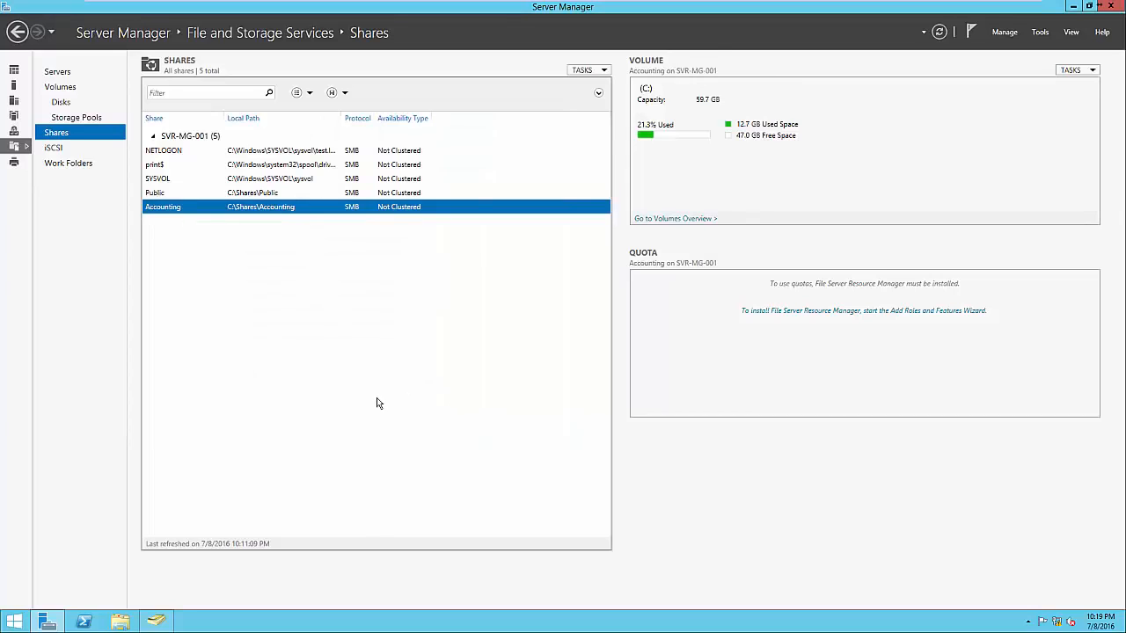
pyautogui.click(123, 622)
pyautogui.click(416, 247)
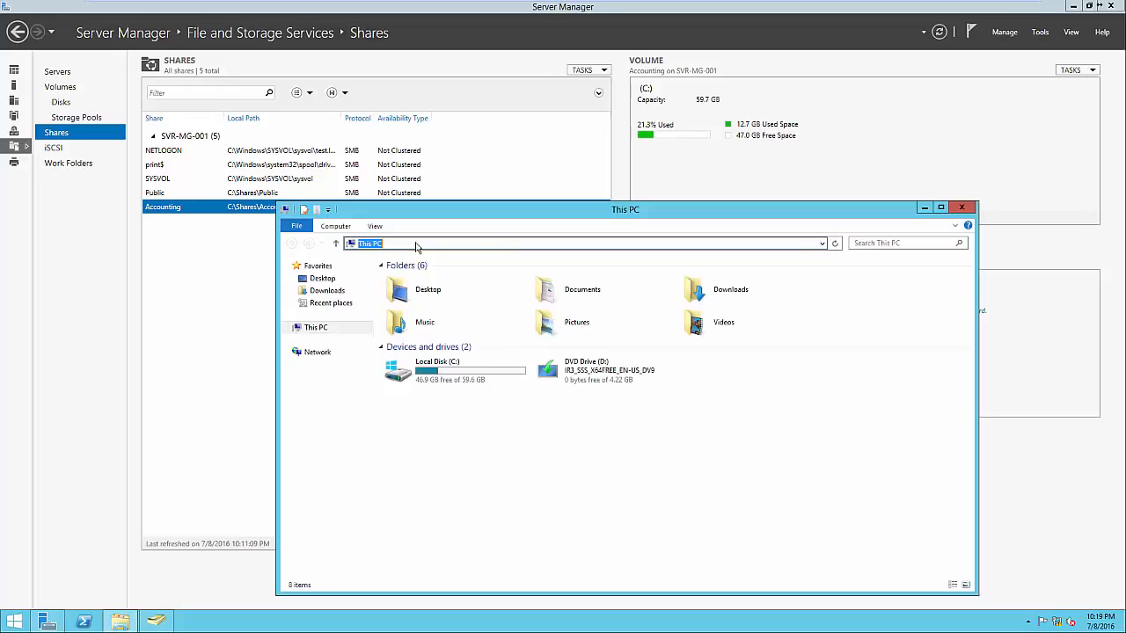
pyautogui.write('\\\\SVR')
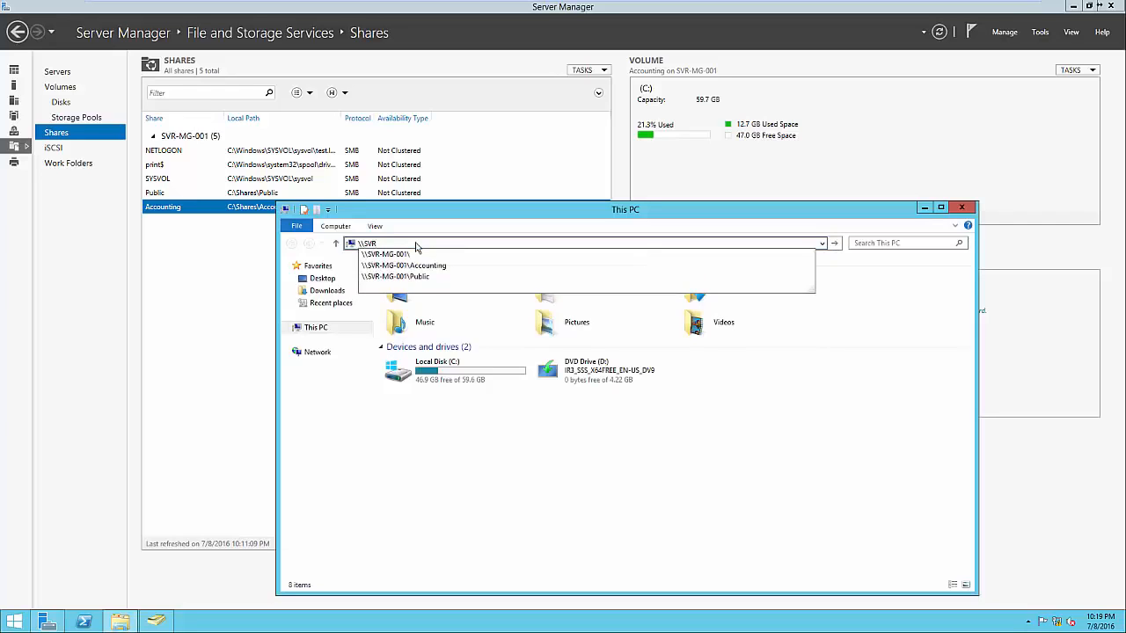
pyautogui.press('Down')
pyautogui.press('Down')
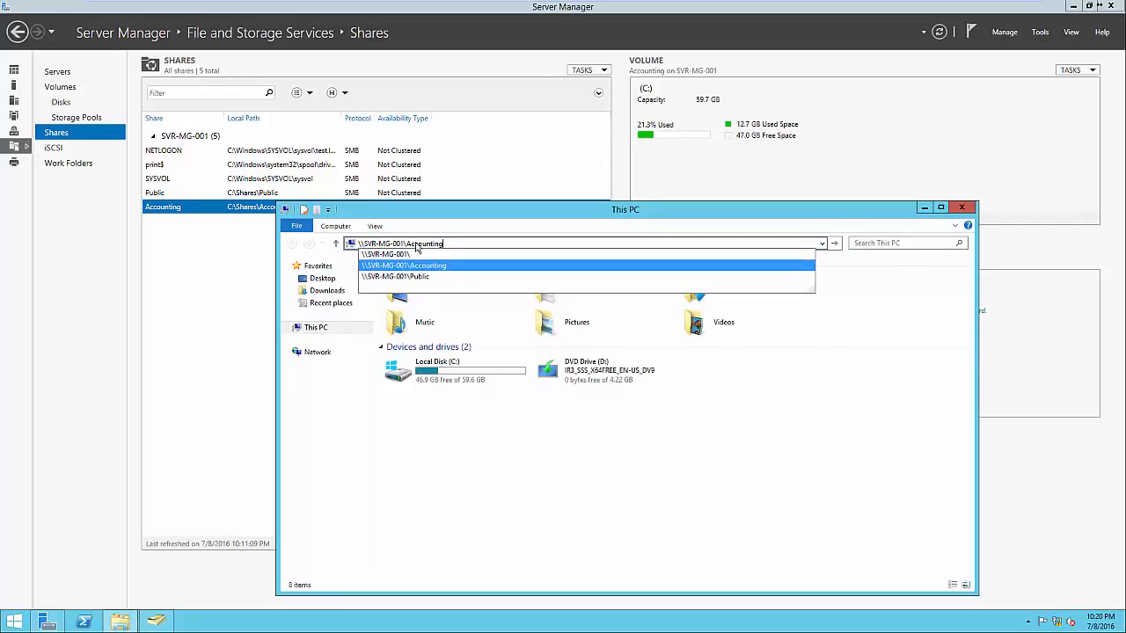
pyautogui.press('Return')
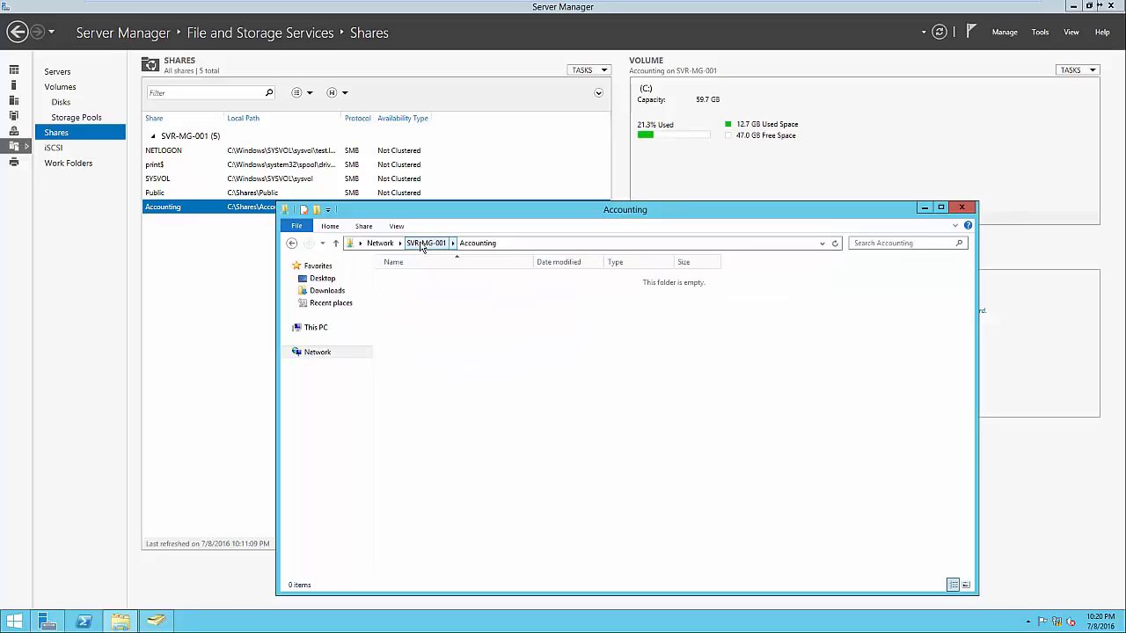
# Examine the Accounting and Administrators security permissions in the Accounting share's properties on SVR-MG-001, then close the windows
pyautogui.click(424, 244)
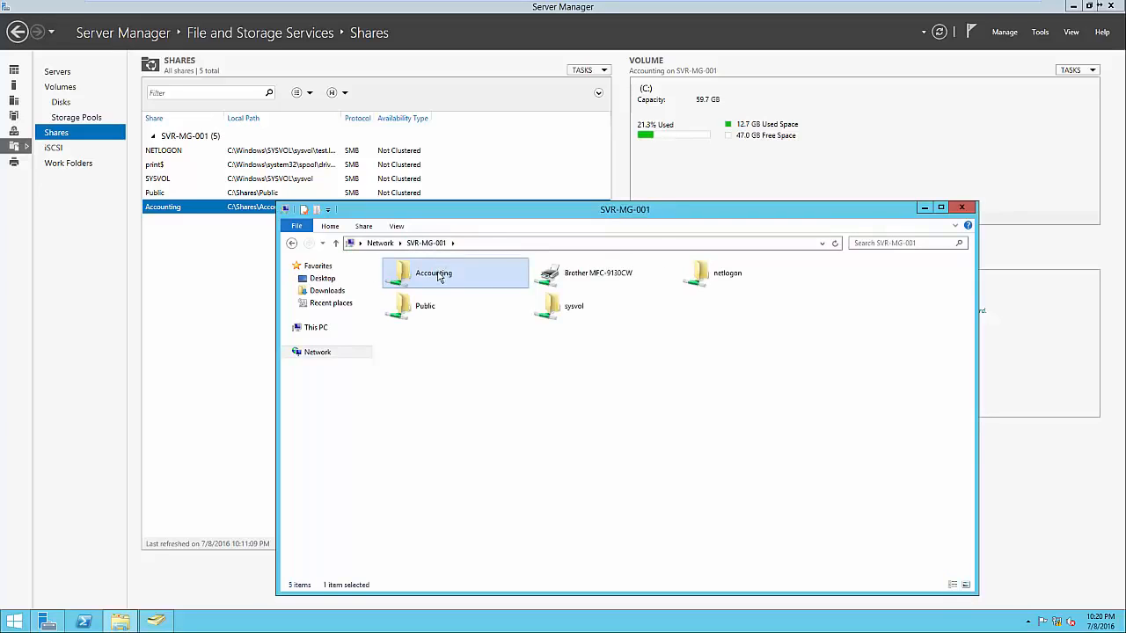
pyautogui.rightClick(438, 276)
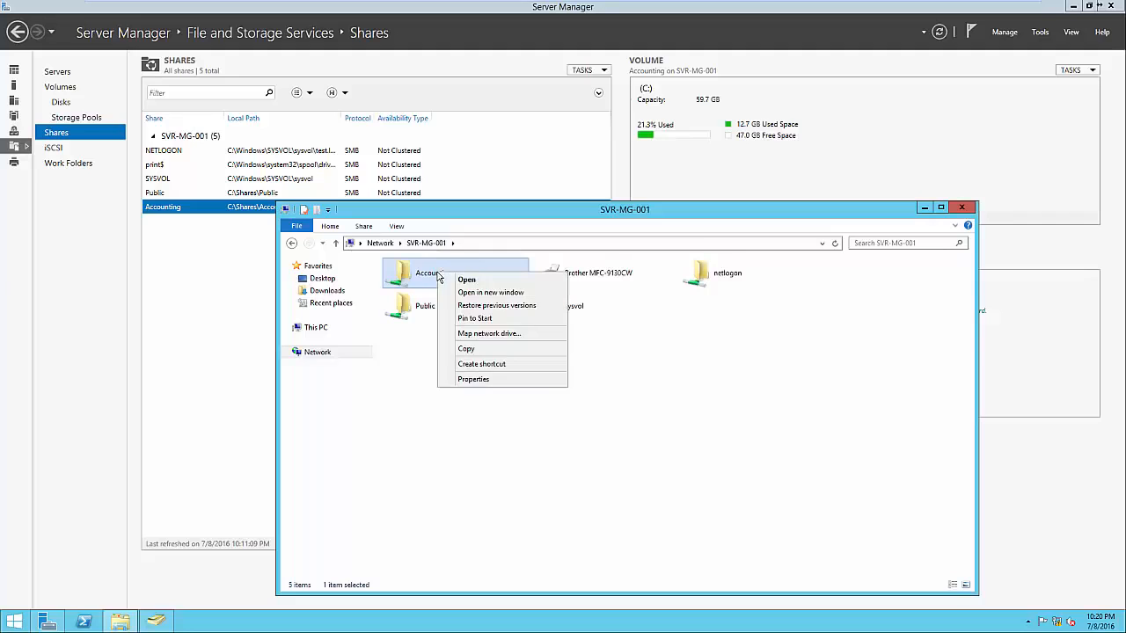
pyautogui.click(472, 380)
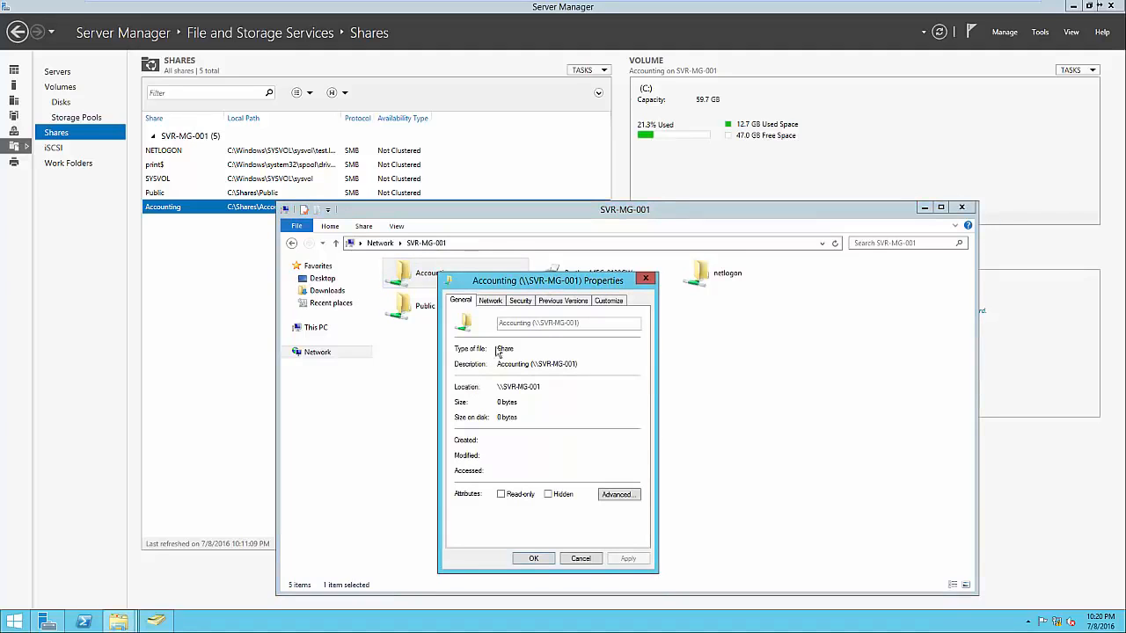
pyautogui.click(520, 301)
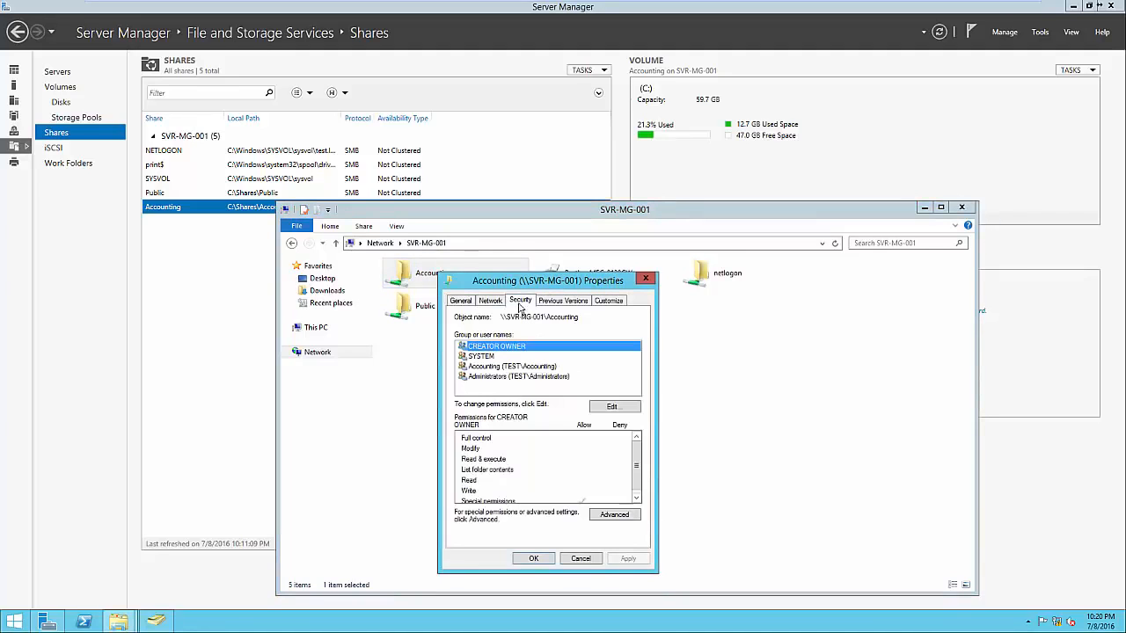
pyautogui.click(504, 367)
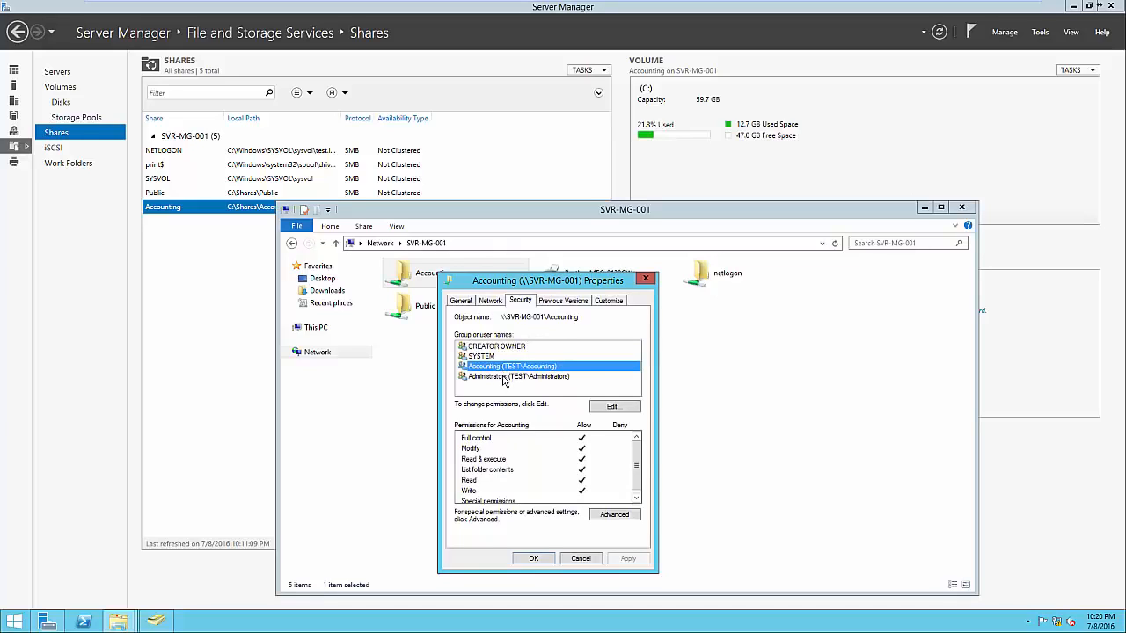
pyautogui.click(504, 377)
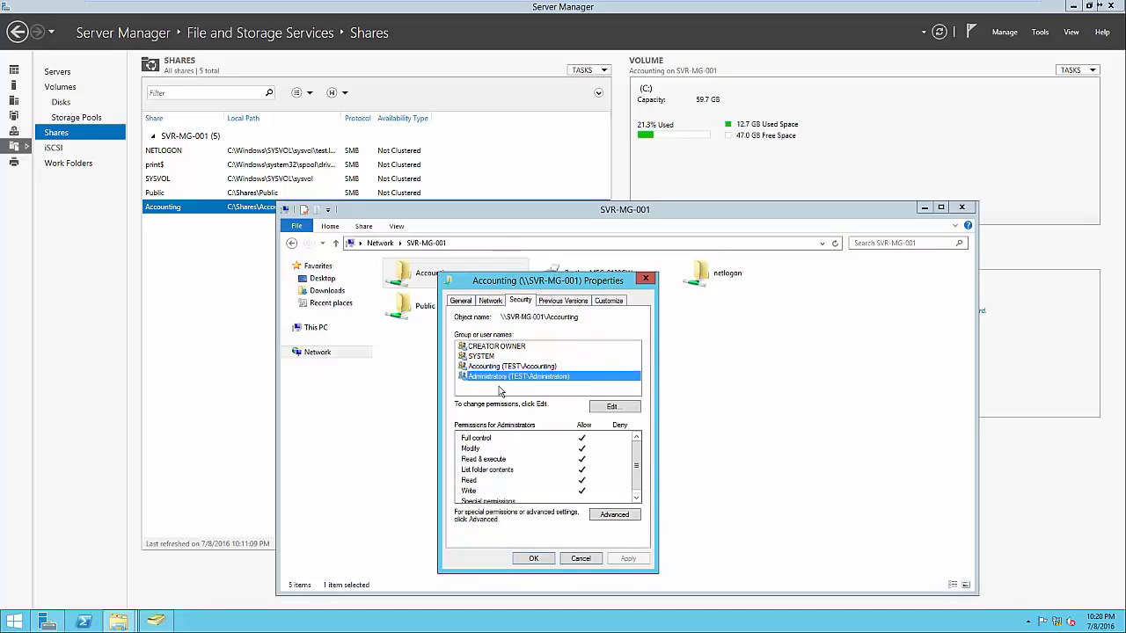
pyautogui.click(500, 392)
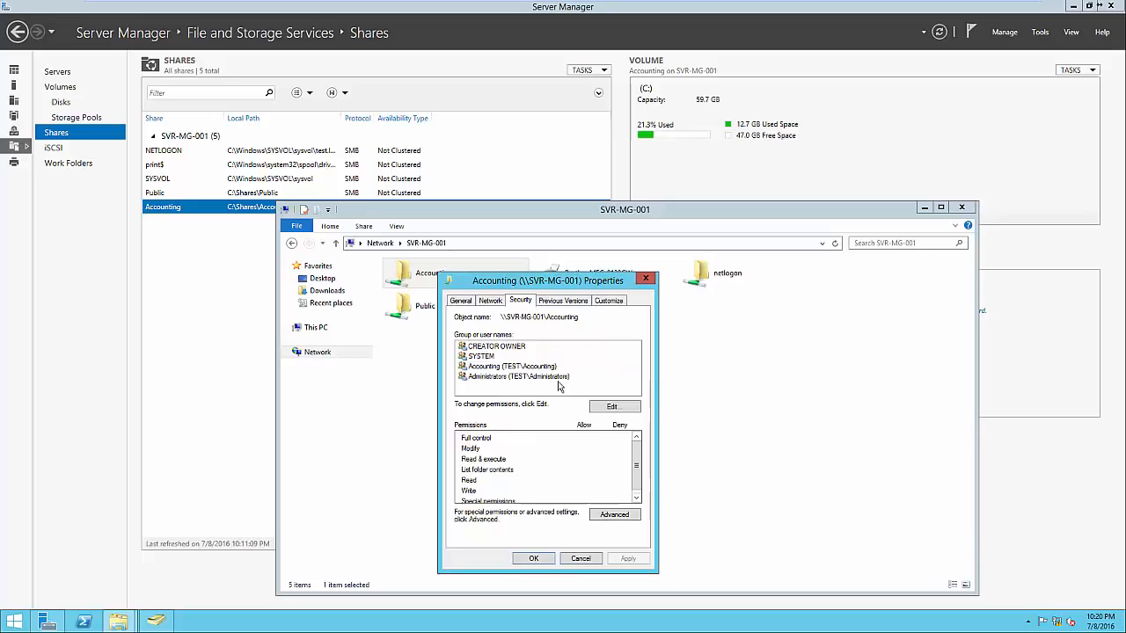
pyautogui.click(542, 560)
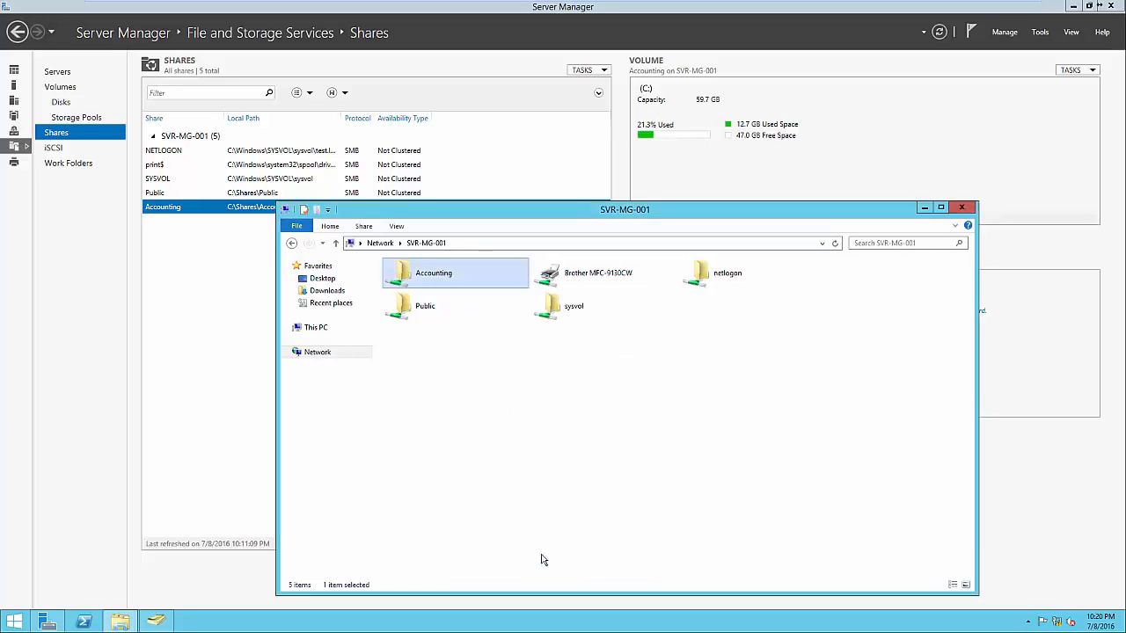
pyautogui.click(963, 208)
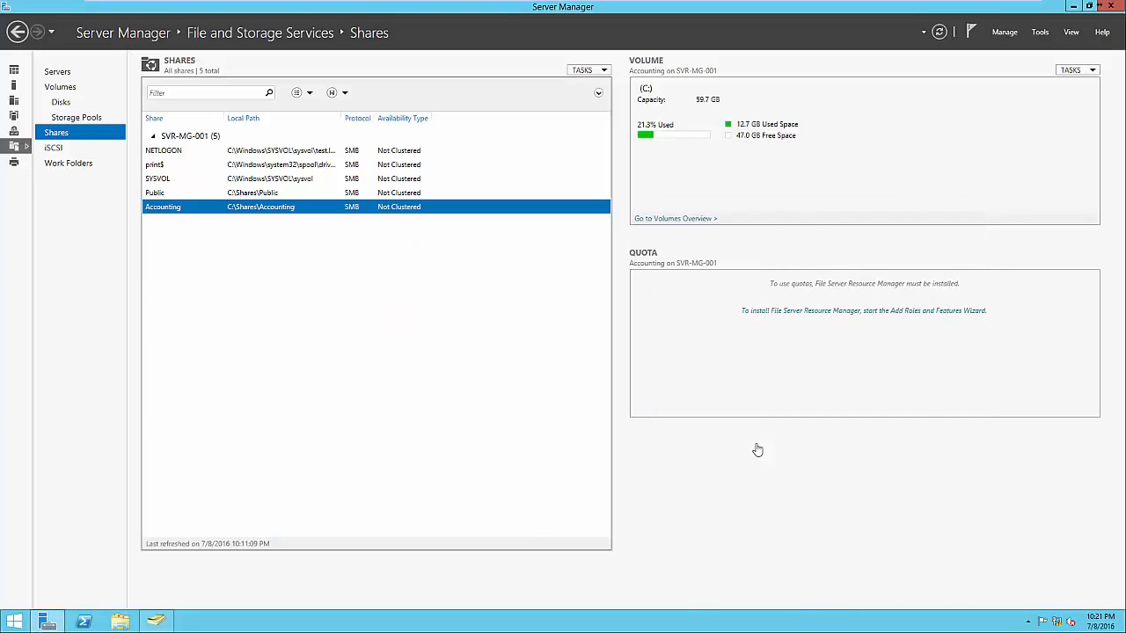